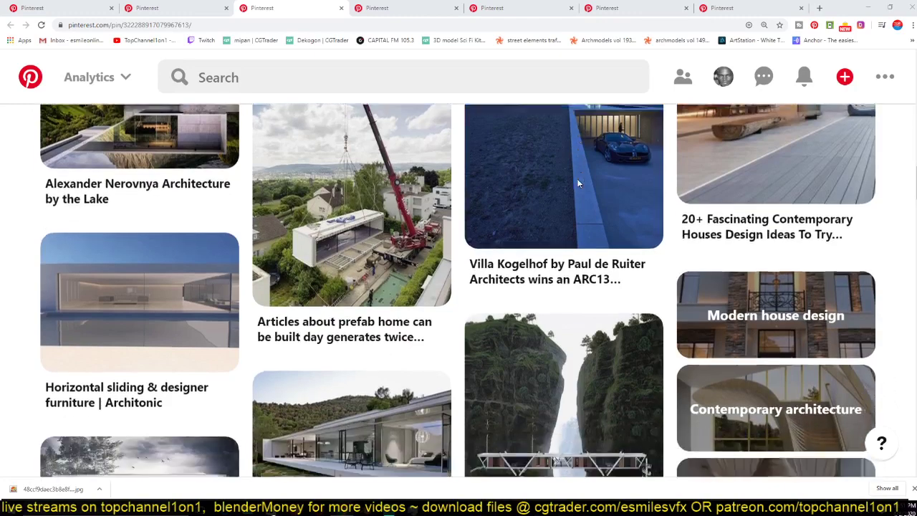
Step: Look through the "More like this" pins of modern minimalist houses for architectural reference ideas
scroll(578, 184, up, 1)
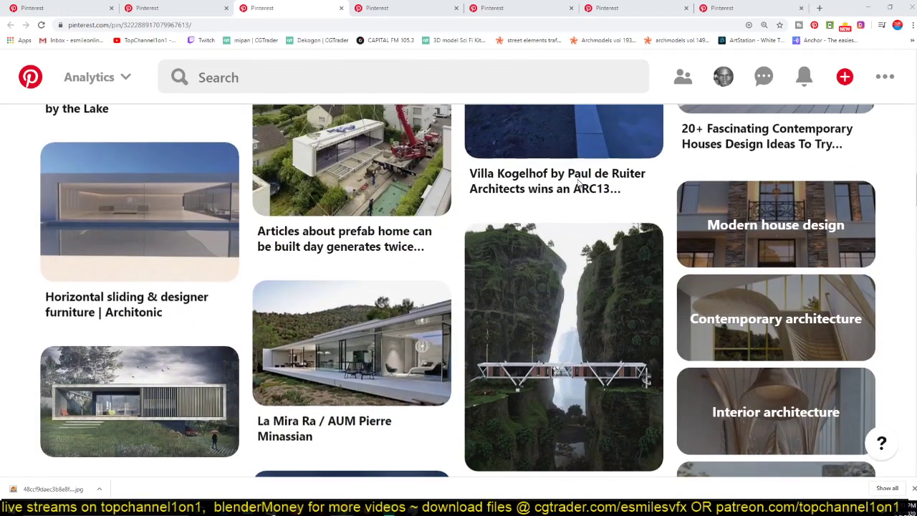
scroll(432, 215, up, 4)
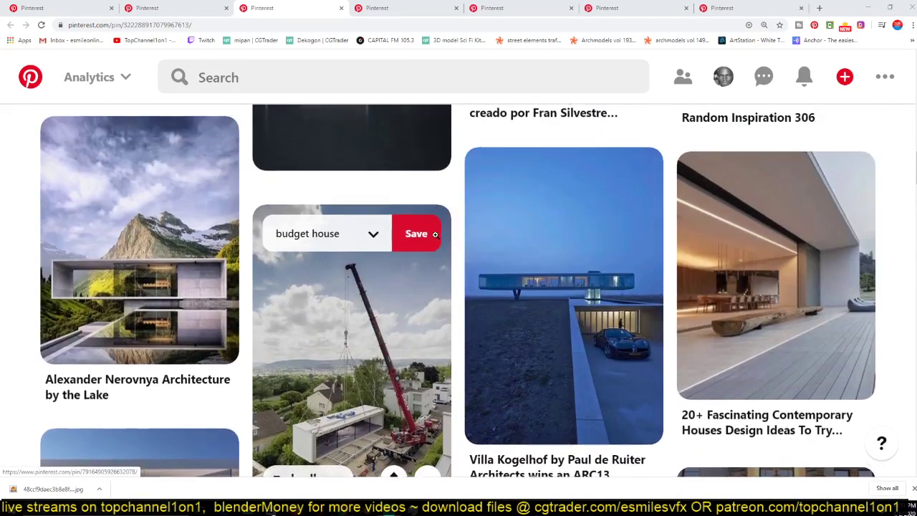
scroll(434, 237, up, 3)
scroll(436, 238, down, 2)
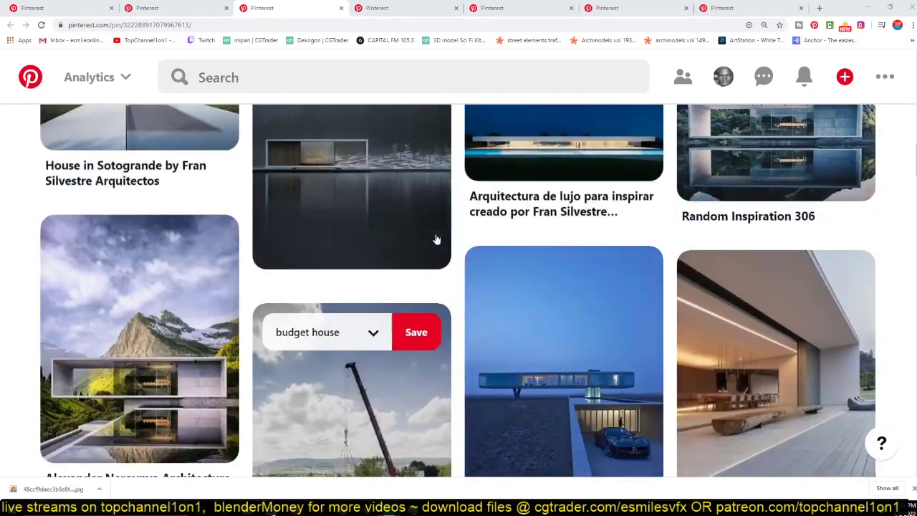
scroll(436, 238, down, 4)
scroll(436, 239, up, 1)
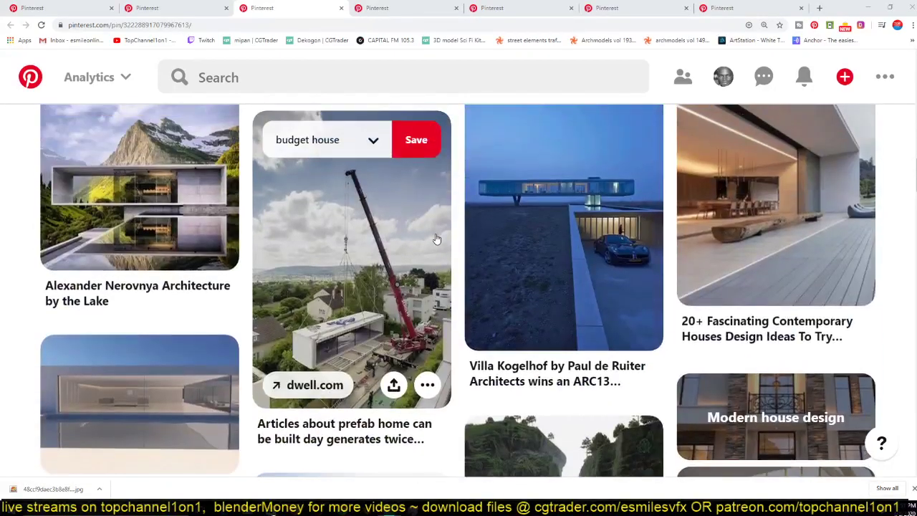
scroll(437, 239, down, 2)
scroll(436, 239, down, 2)
scroll(437, 238, down, 2)
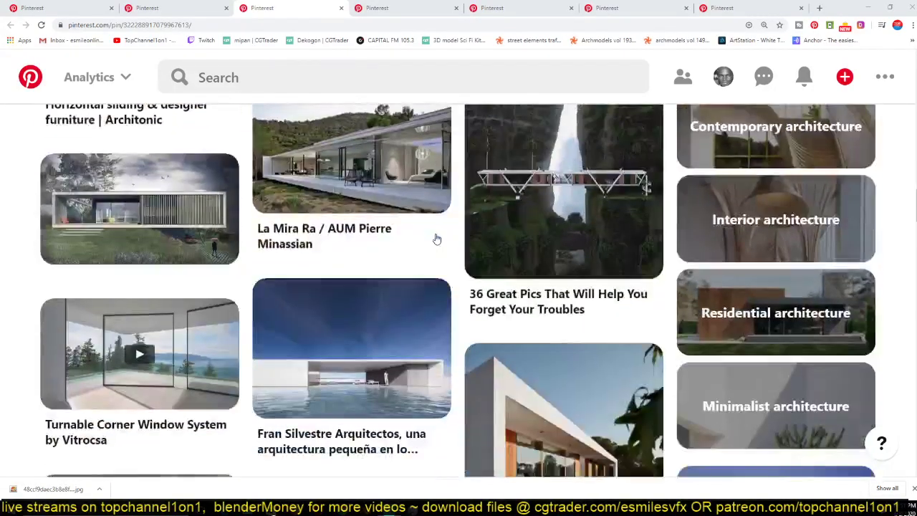
scroll(437, 239, down, 2)
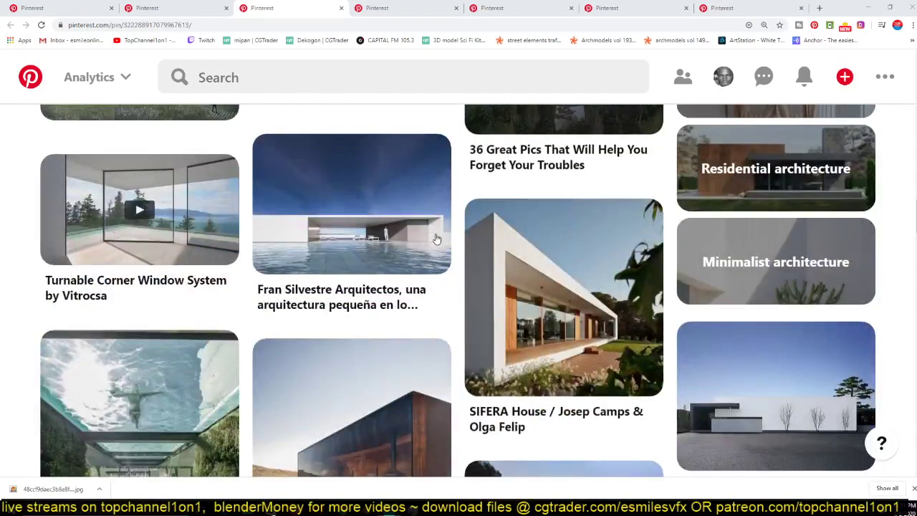
scroll(436, 238, up, 10)
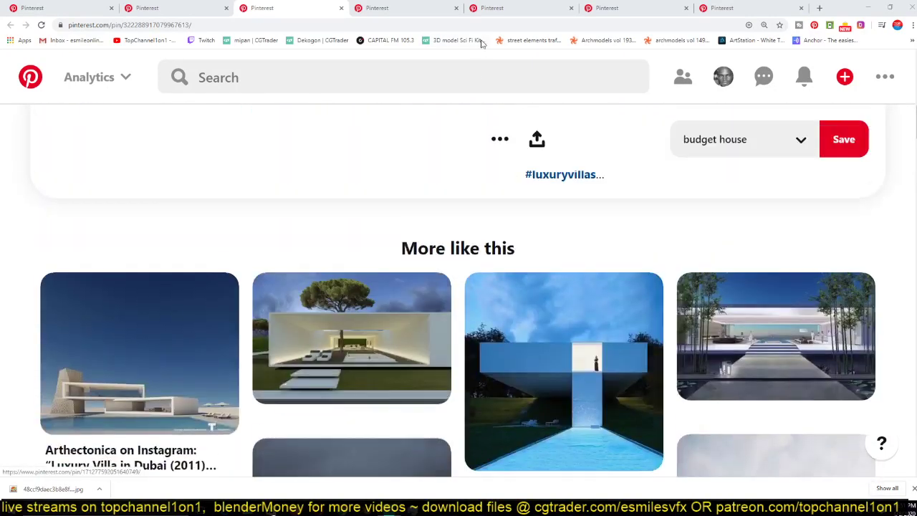
Step: Review the other open reference pins, including the pool house, House 02 Hyde Park and the interior, comparing their images
click(429, 10)
scroll(450, 178, down, 3)
scroll(455, 177, up, 6)
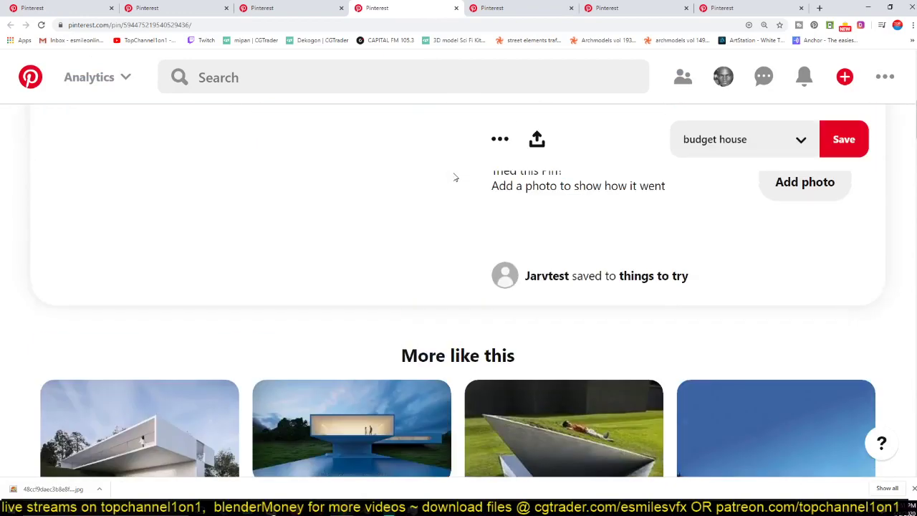
scroll(454, 177, up, 3)
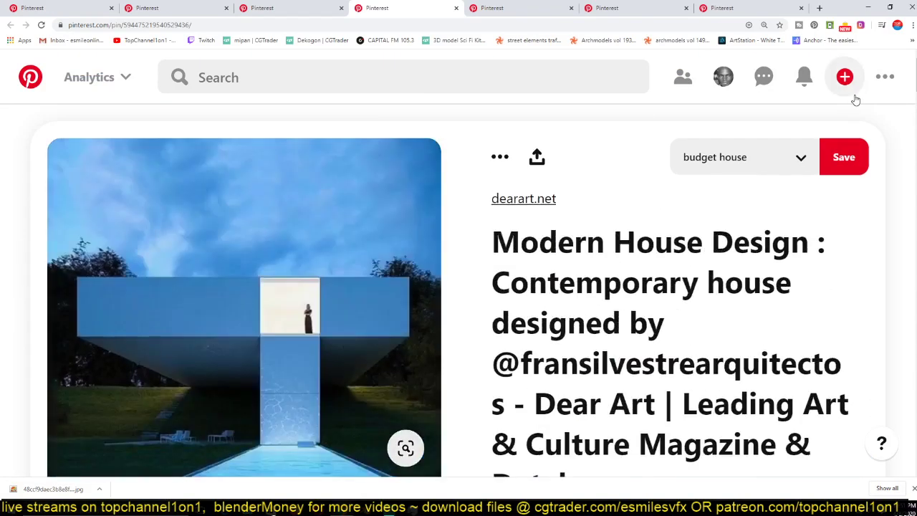
scroll(845, 100, down, 1)
scroll(813, 101, down, 1)
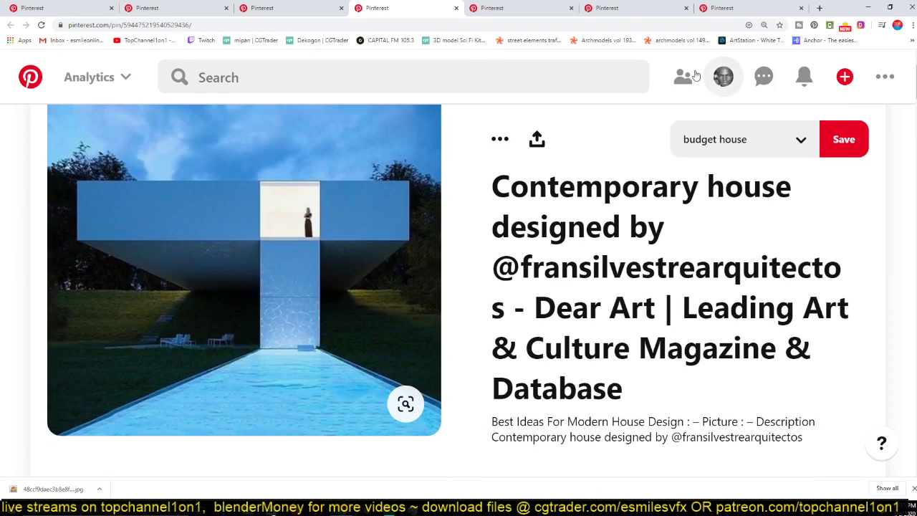
click(621, 8)
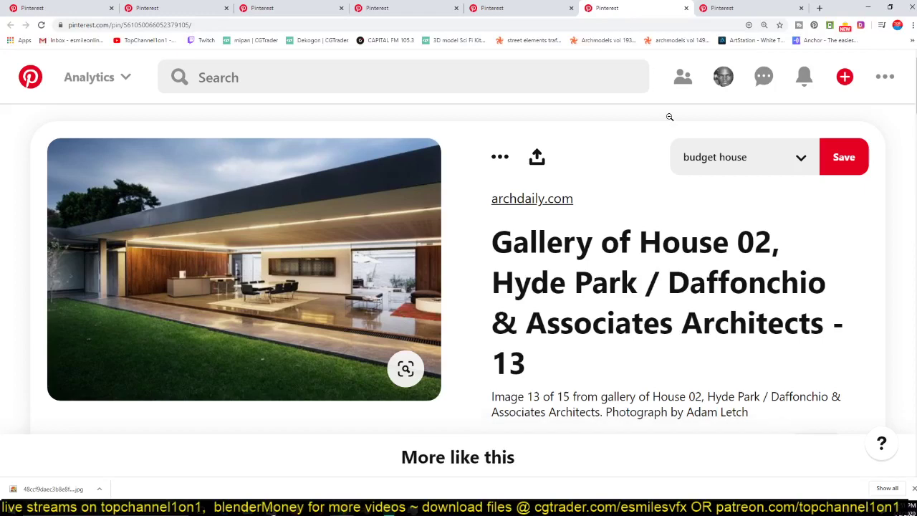
click(745, 7)
scroll(628, 164, down, 7)
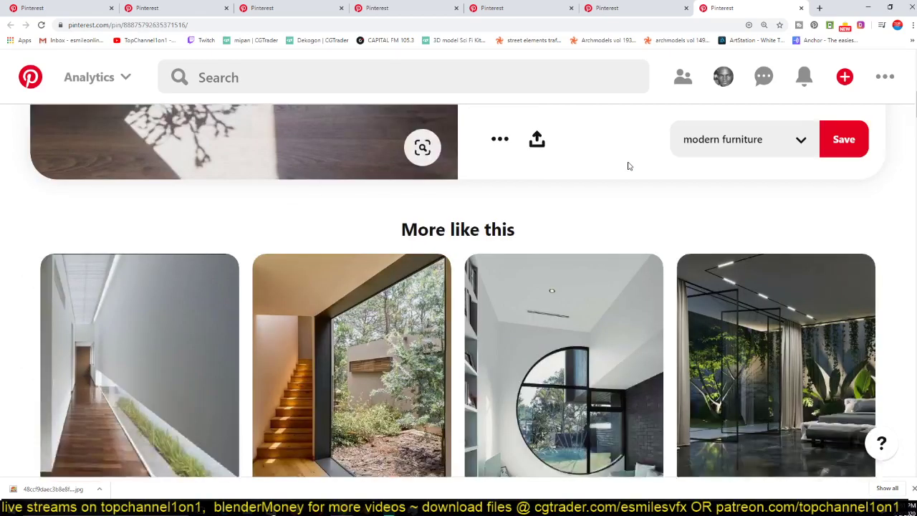
scroll(430, 125, up, 5)
click(268, 13)
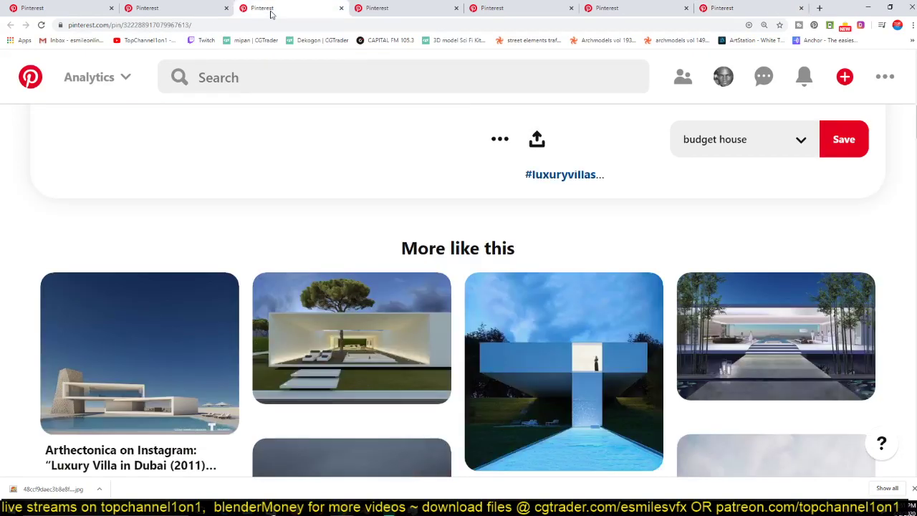
click(369, 9)
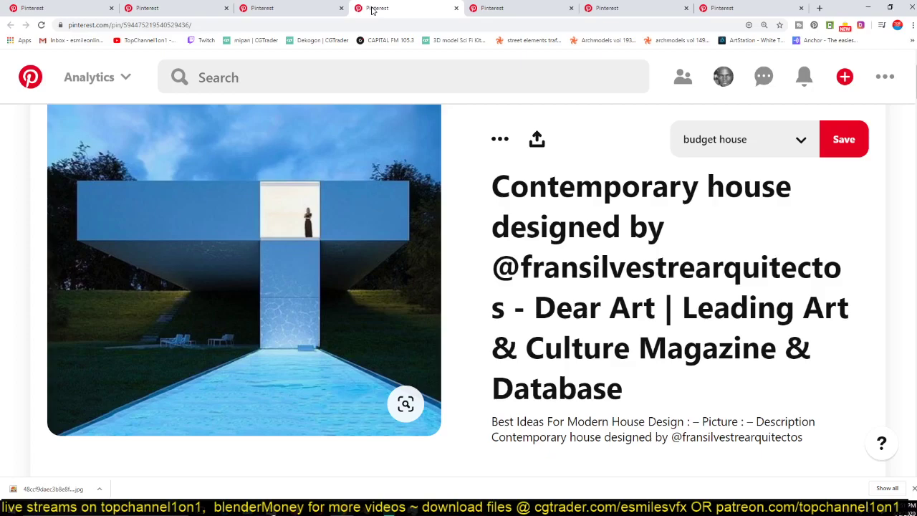
click(502, 8)
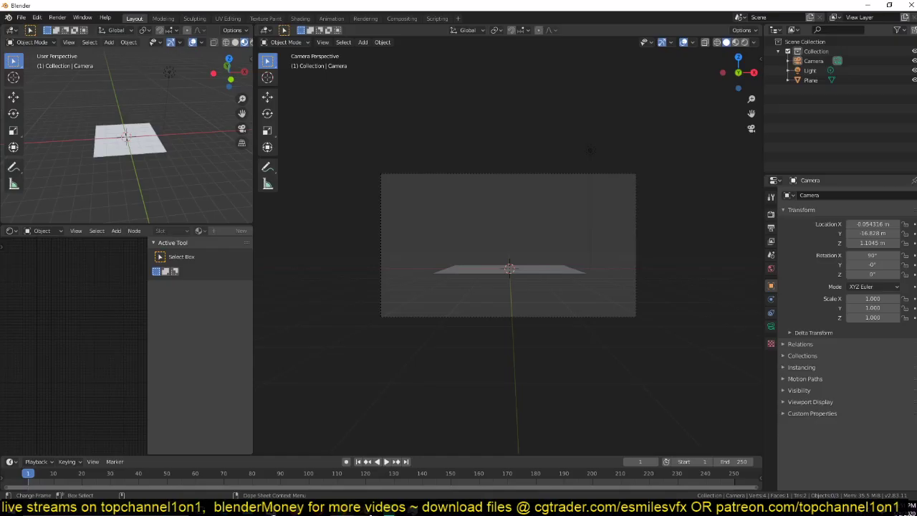
key(KP_0)
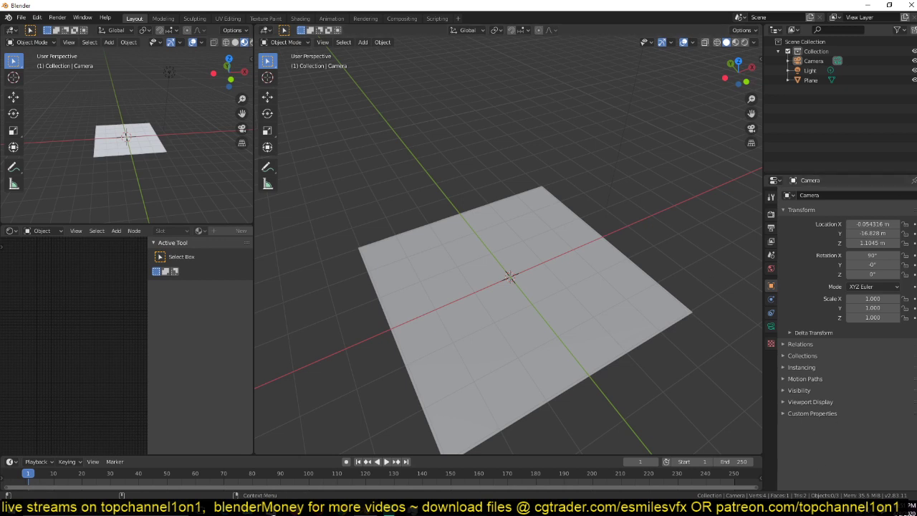
click(868, 507)
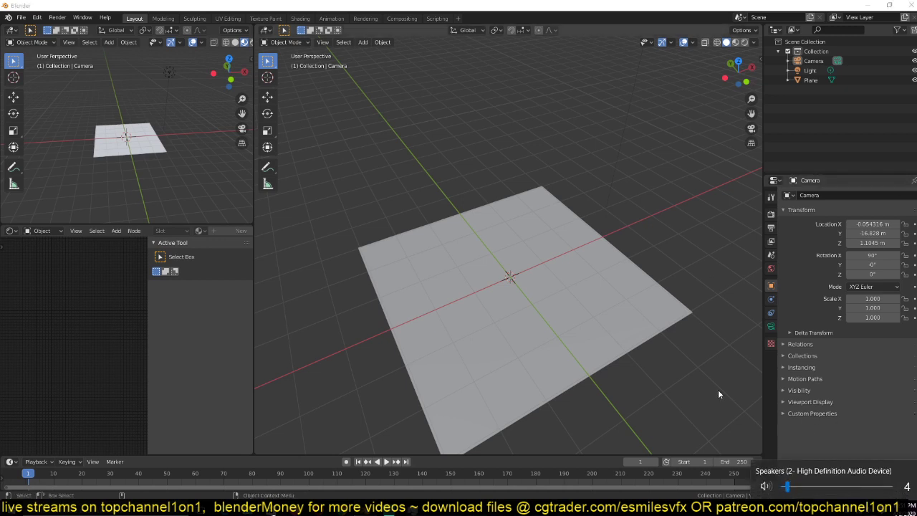
key(XF86AudioLowerVolume)
key(XF86AudioLowerVolume)
key(Up)
key(Up)
Step: Select the ground plane and raise it about 0.11 m along the Z axis
click(645, 332)
click(657, 316)
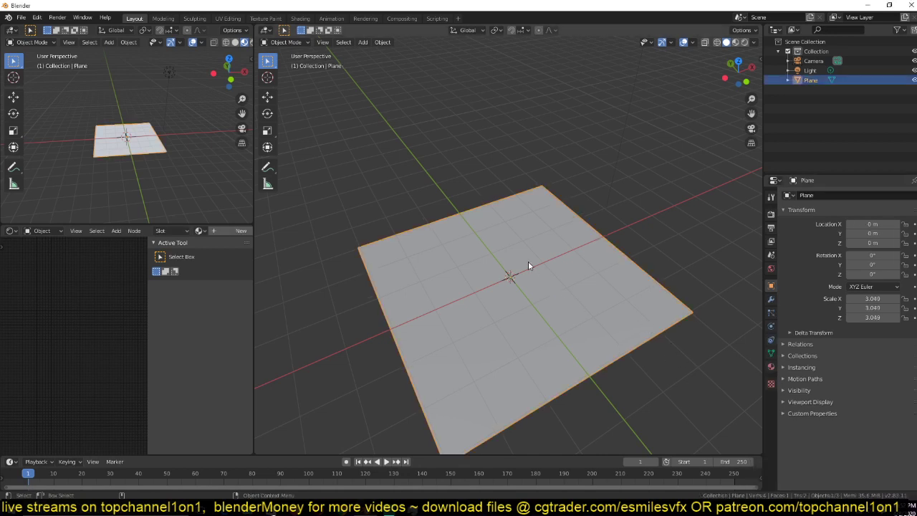
middle_drag(530, 237, 532, 207)
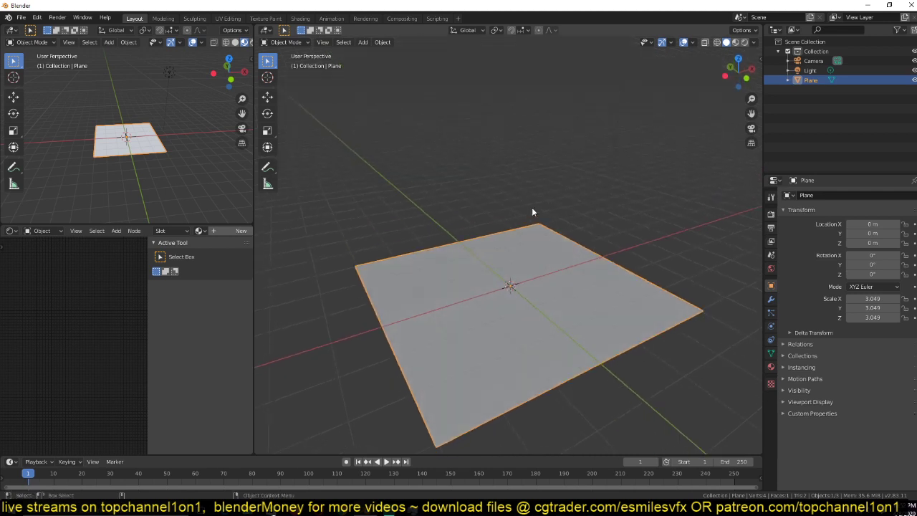
key(g)
key(z)
click(532, 229)
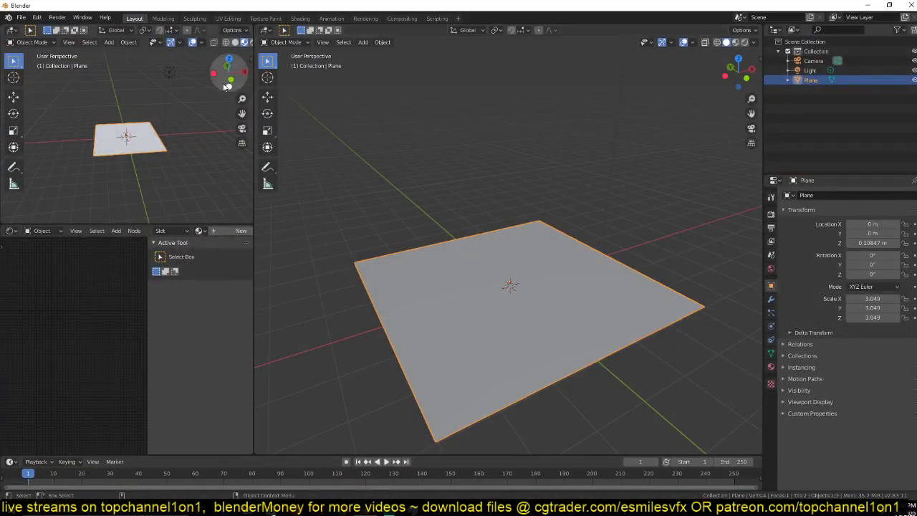
Step: Extrude the plane's face downward about 0.26 m to form a slab
key(Tab)
middle_drag(578, 352, 599, 278)
key(e)
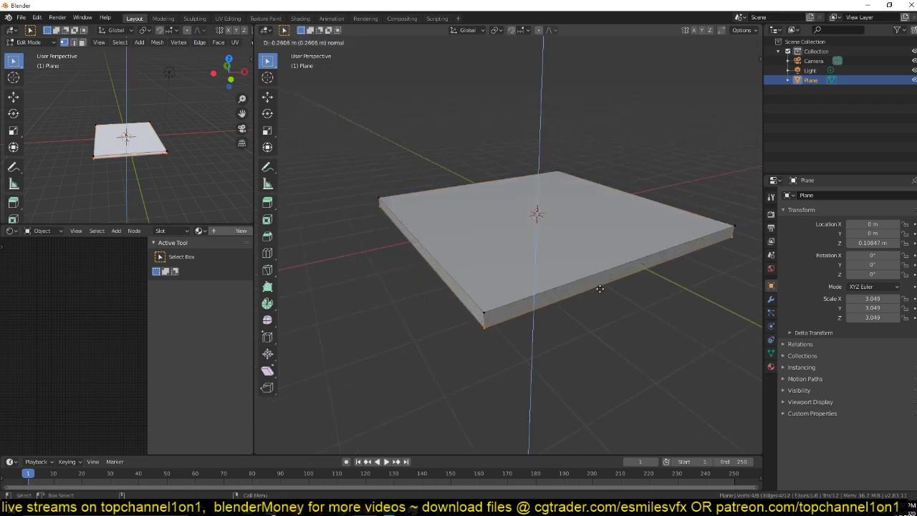
click(600, 288)
key(Tab)
Step: Set the large viewport's solid shading color to Random
click(754, 42)
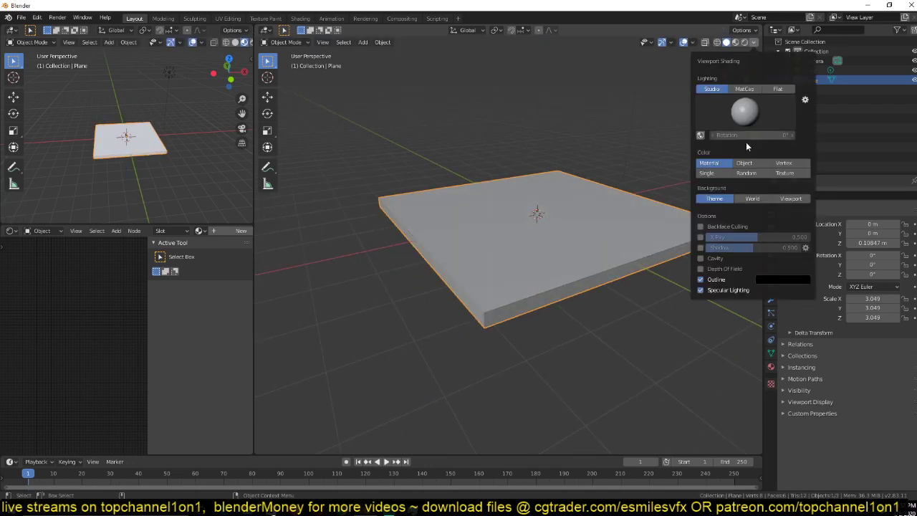
click(752, 173)
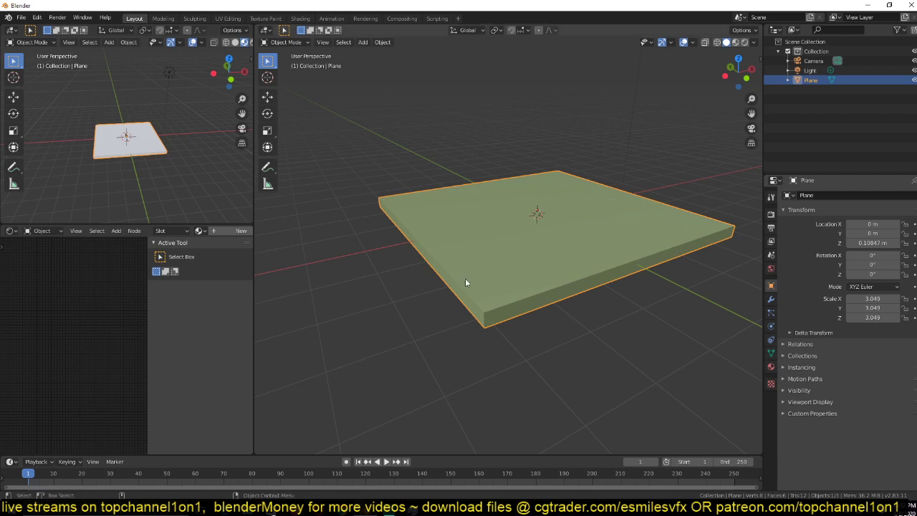
Step: Hide the shader editor's sidebar and create a new material for the slab
key(n)
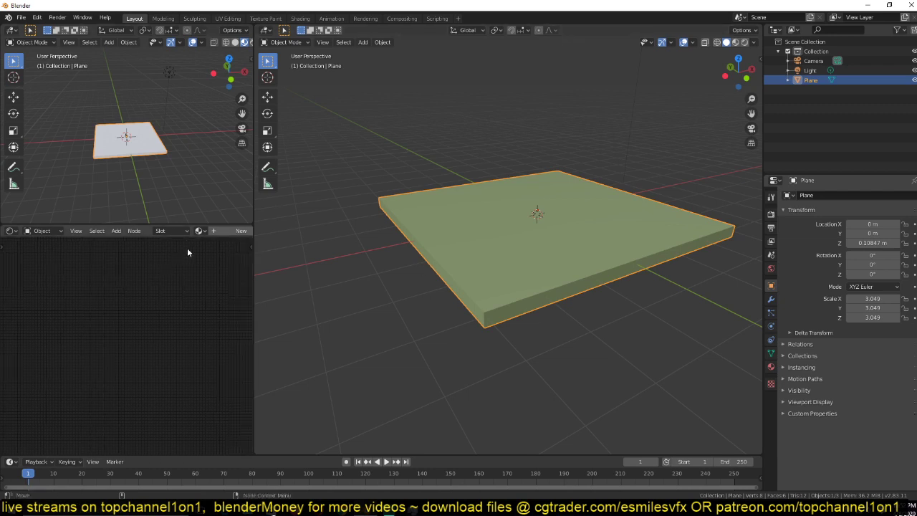
click(242, 230)
scroll(134, 165, up, 4)
Step: Turn off overlays in the small viewport and show the large viewport in Material Preview shading
click(191, 43)
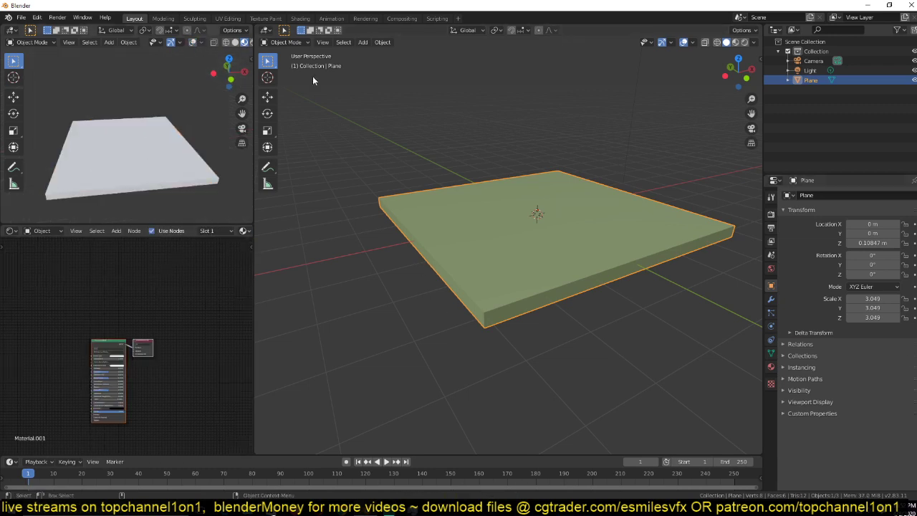
scroll(528, 143, up, 3)
click(736, 43)
Step: Add an Image Texture node beside the Principled BSDF in the slab's material
middle_drag(80, 379, 139, 317)
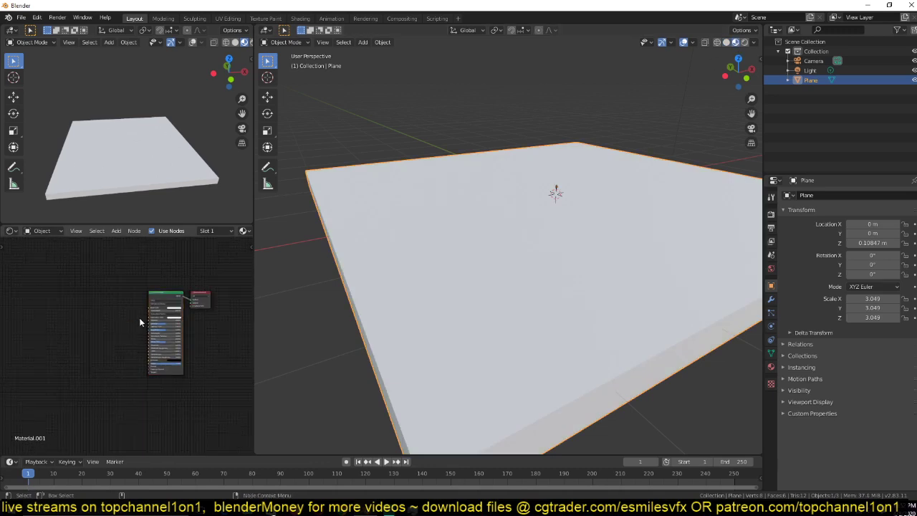
scroll(139, 317, up, 1)
key(shift+a)
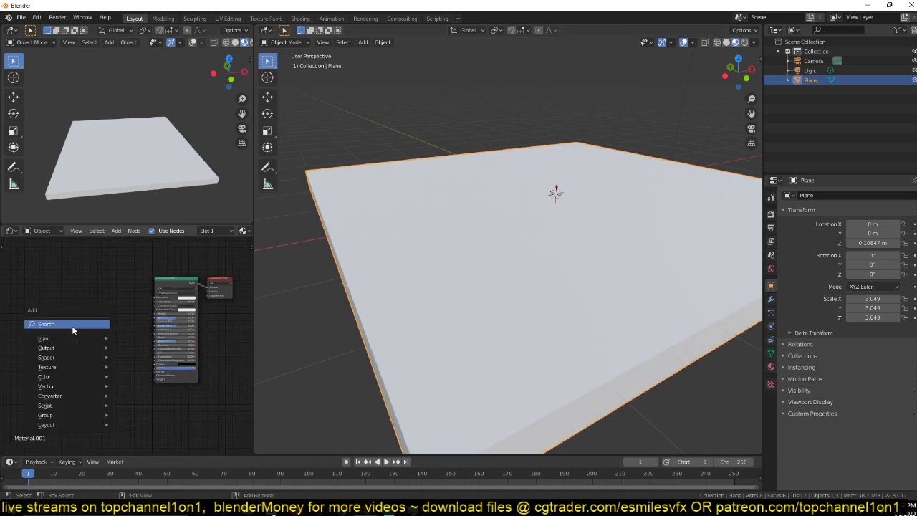
mouse_move(47, 366)
click(146, 280)
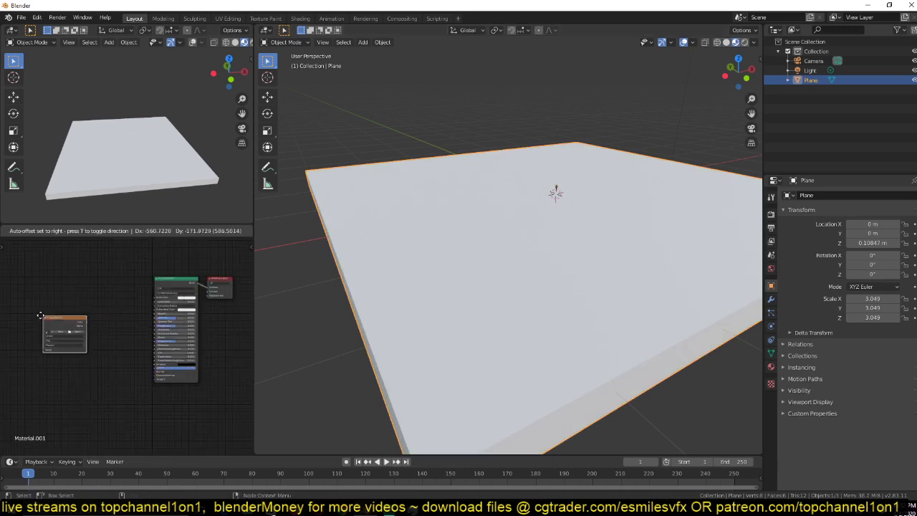
click(40, 315)
scroll(94, 344, up, 2)
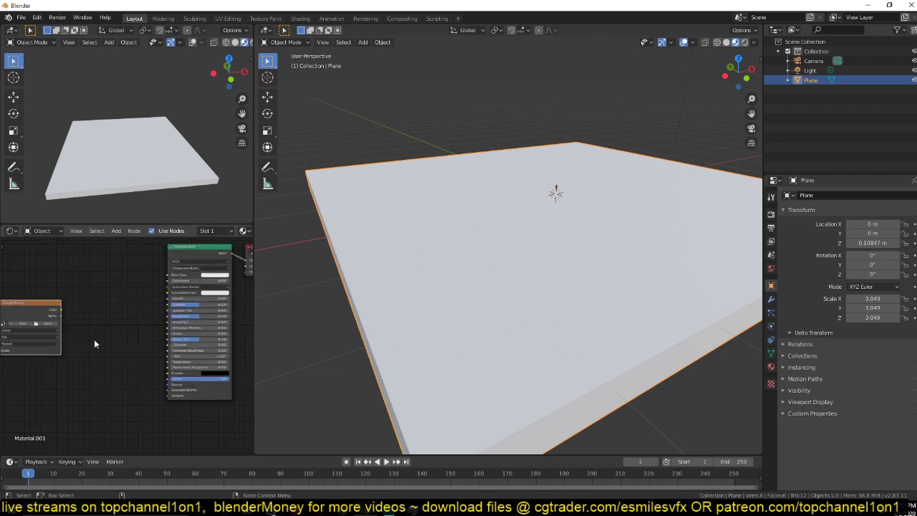
Step: Load the wood parquet image 4509-1.jpg from the textures folder into the Image Texture node
click(47, 323)
click(250, 361)
scroll(518, 336, down, 4)
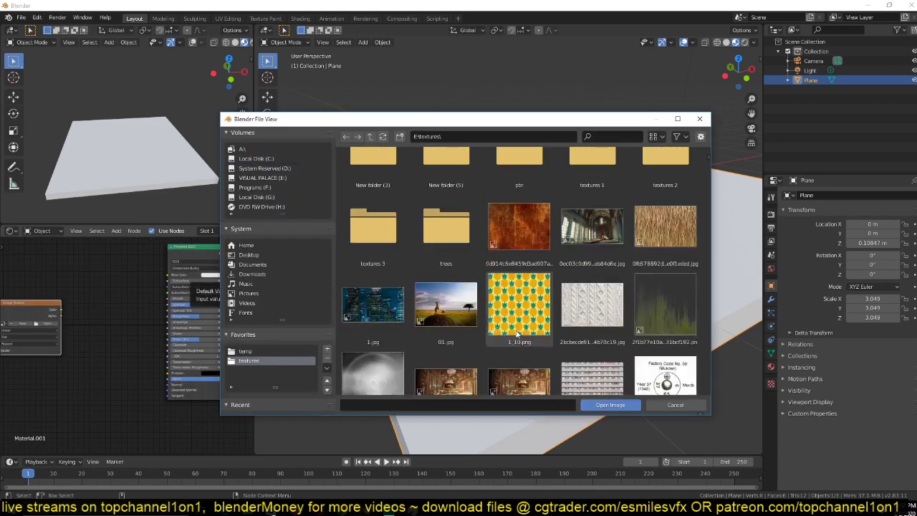
scroll(517, 333, down, 10)
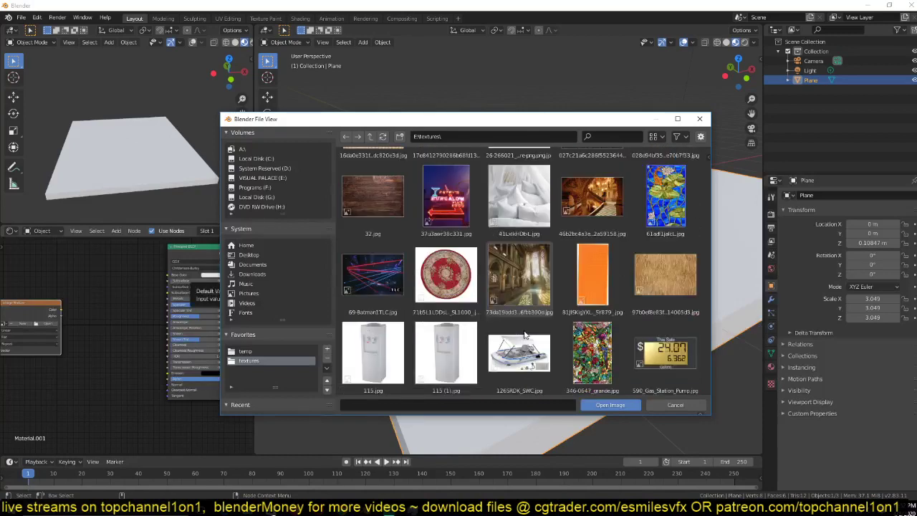
scroll(527, 334, down, 2)
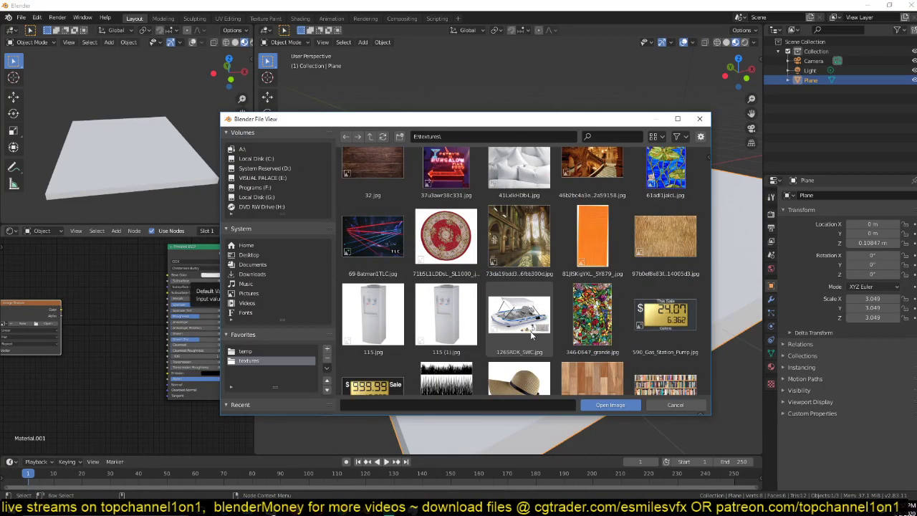
scroll(532, 335, down, 4)
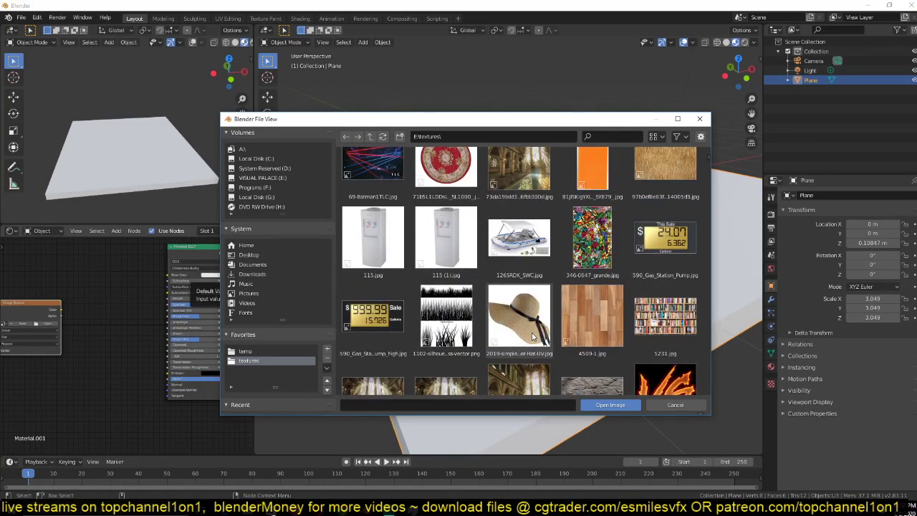
scroll(531, 336, down, 1)
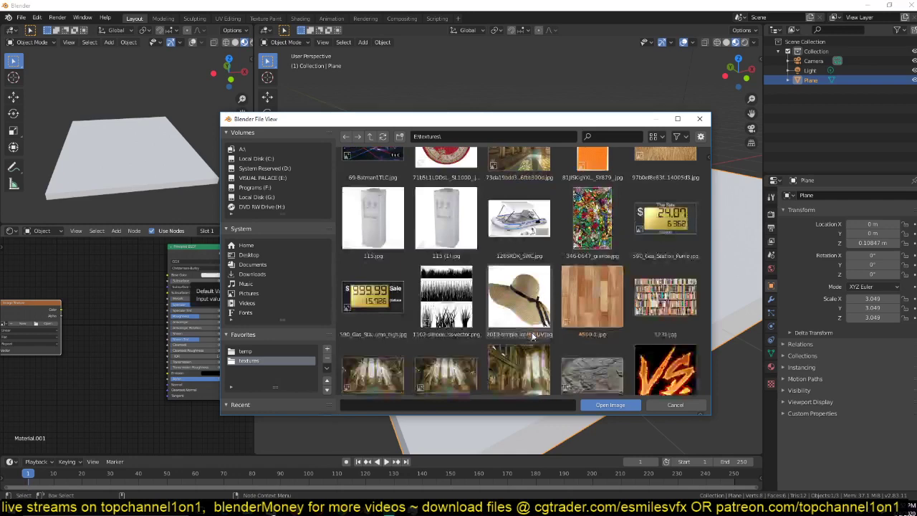
scroll(531, 336, down, 4)
double_click(587, 209)
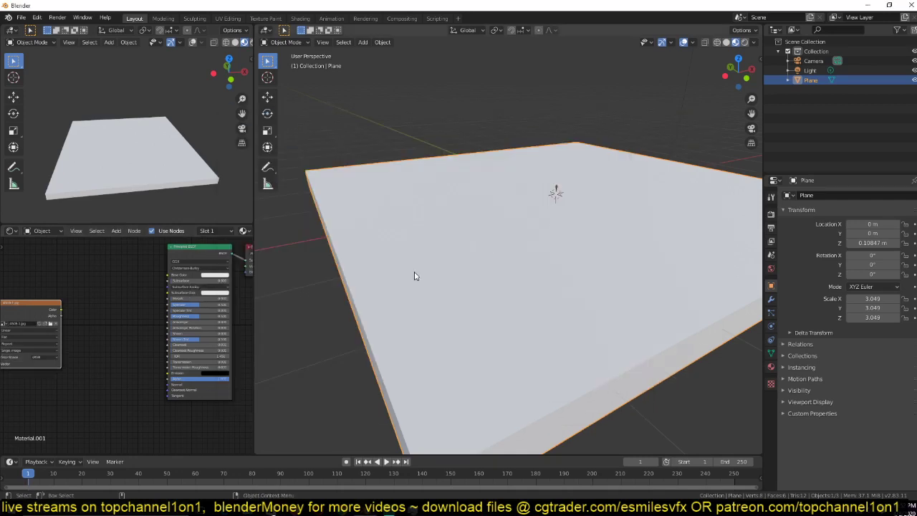
Step: Preview the 4509-1.jpg parquet texture directly on the slab, bypassing the Principled BSDF
drag(61, 310, 169, 274)
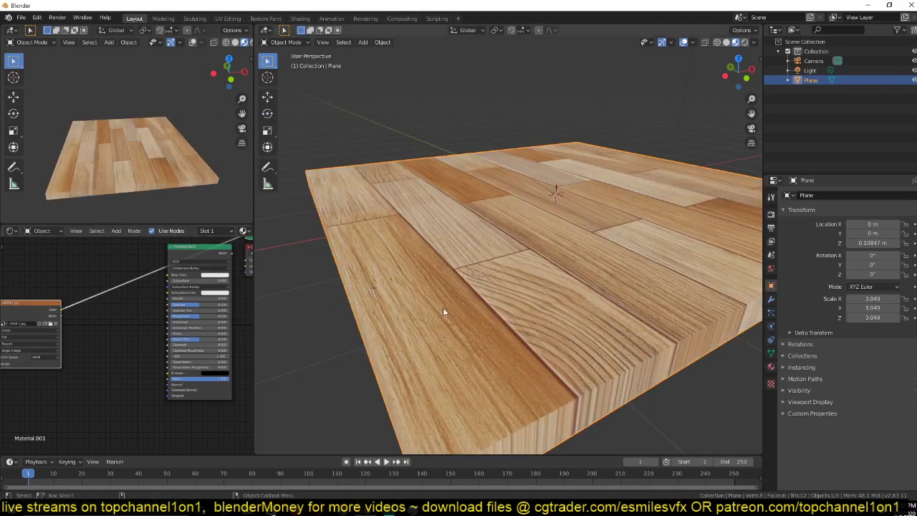
middle_drag(442, 307, 248, 327)
middle_drag(70, 369, 197, 377)
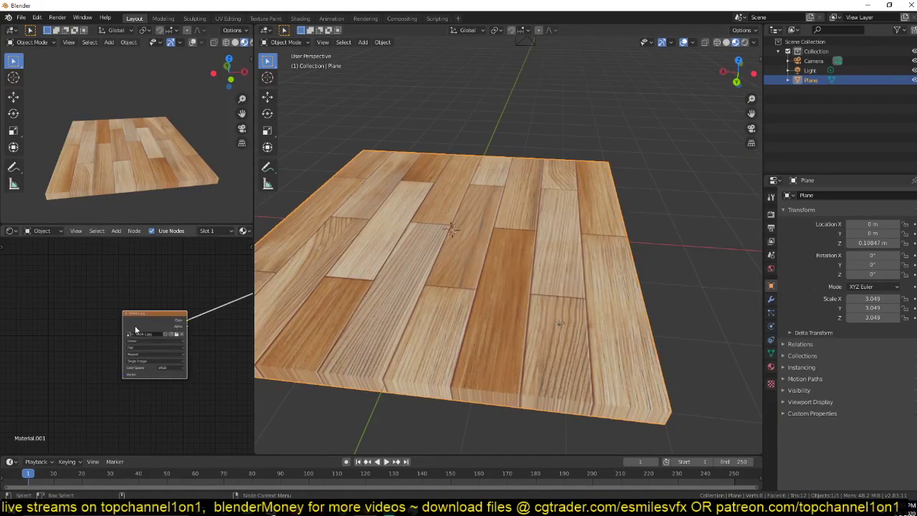
Step: Move the parquet Image Texture node clear and place a duplicate of it underneath
drag(136, 328, 74, 294)
key(shift+d)
click(78, 385)
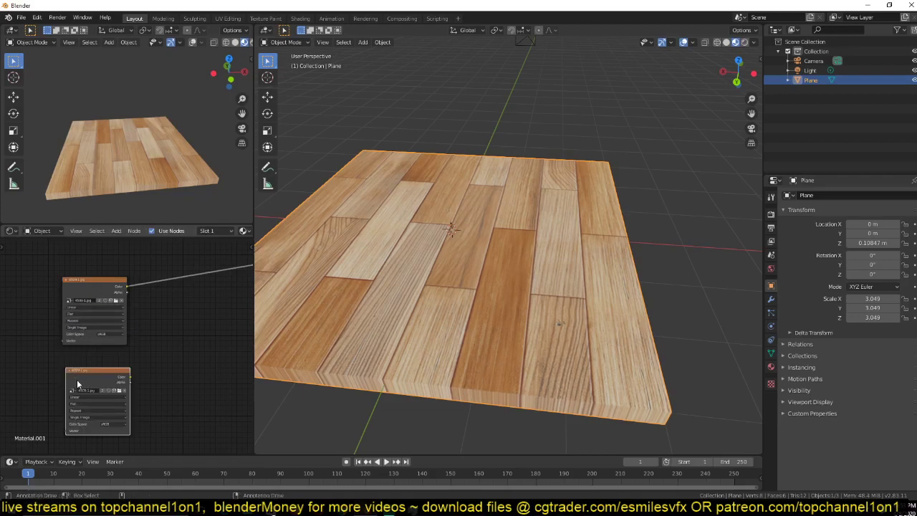
Step: Load 15007180-ivory-6in-multi_1000.jpg into the duplicated texture node and preview it on the slab
click(118, 391)
scroll(444, 301, down, 10)
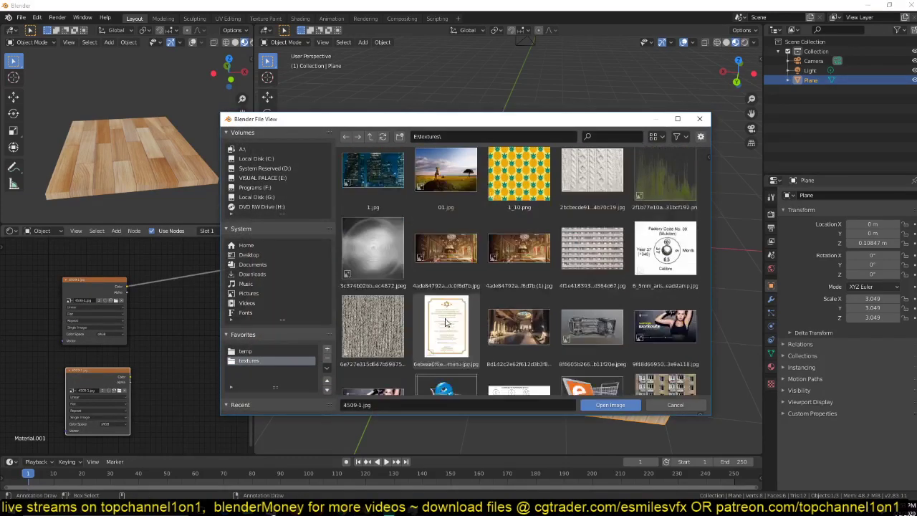
scroll(445, 321, down, 15)
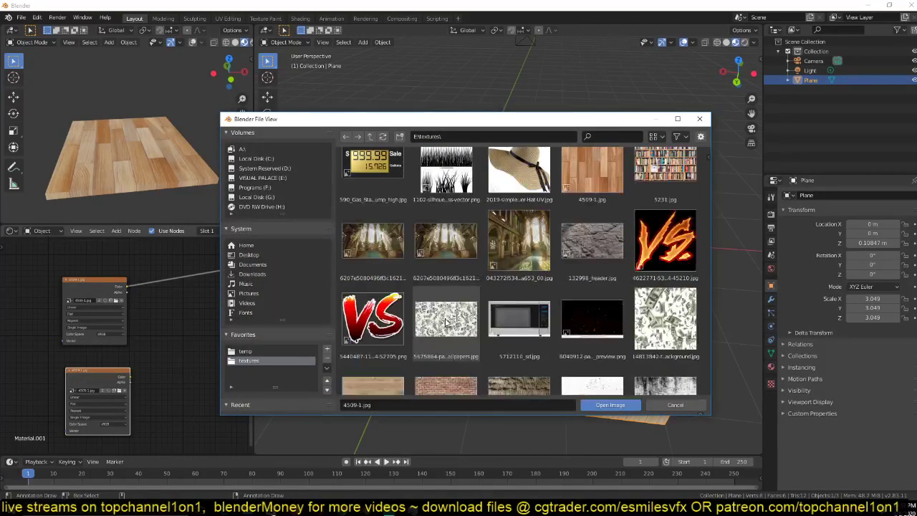
scroll(445, 318, down, 3)
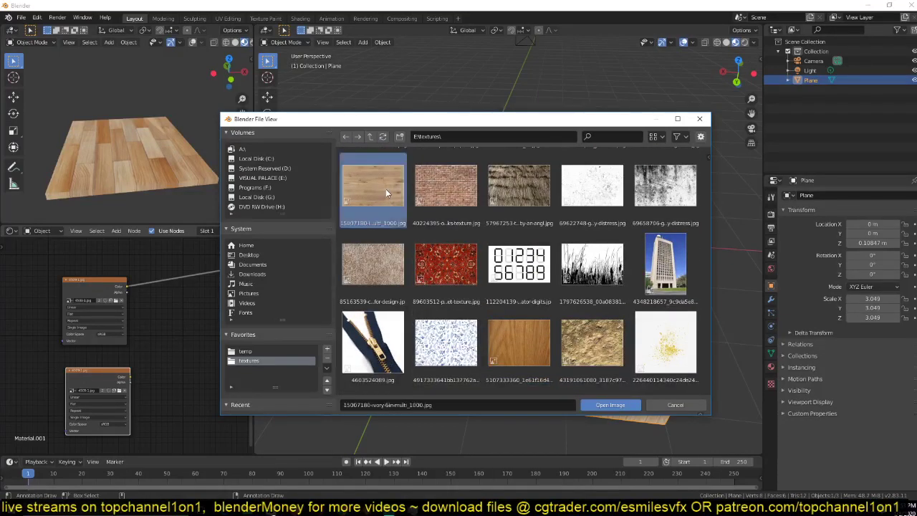
double_click(383, 188)
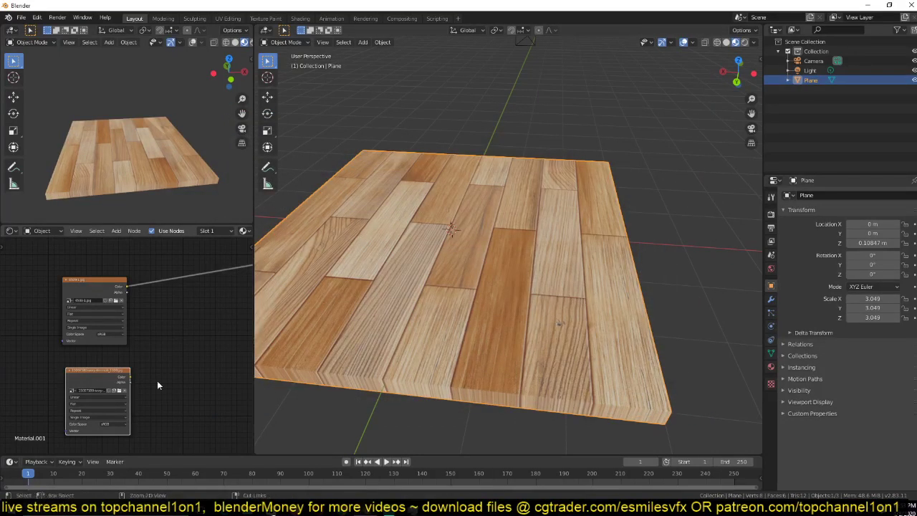
ctrl+shift+click(119, 382)
middle_drag(373, 316, 571, 305)
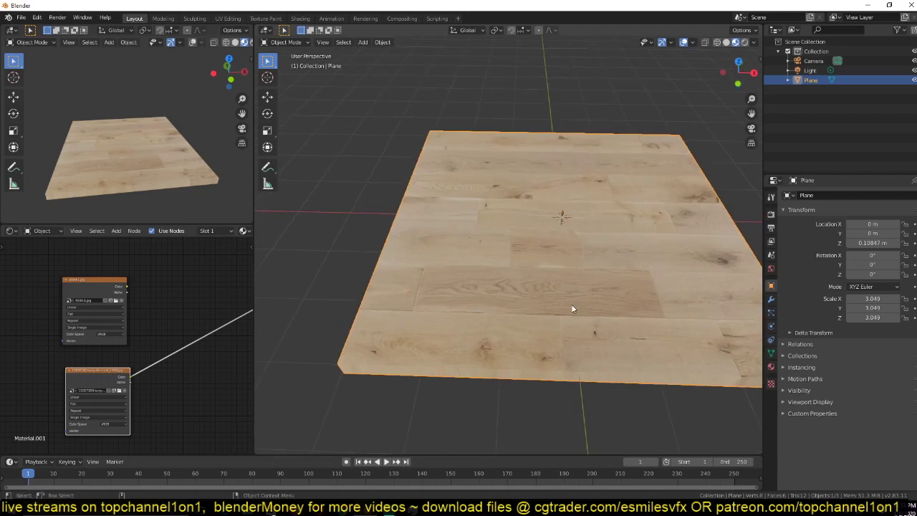
Step: Load the Junckers 2-strip Oak Nordic harmony image into another duplicate texture node and preview it on the slab
drag(114, 383, 70, 358)
key(shift+d)
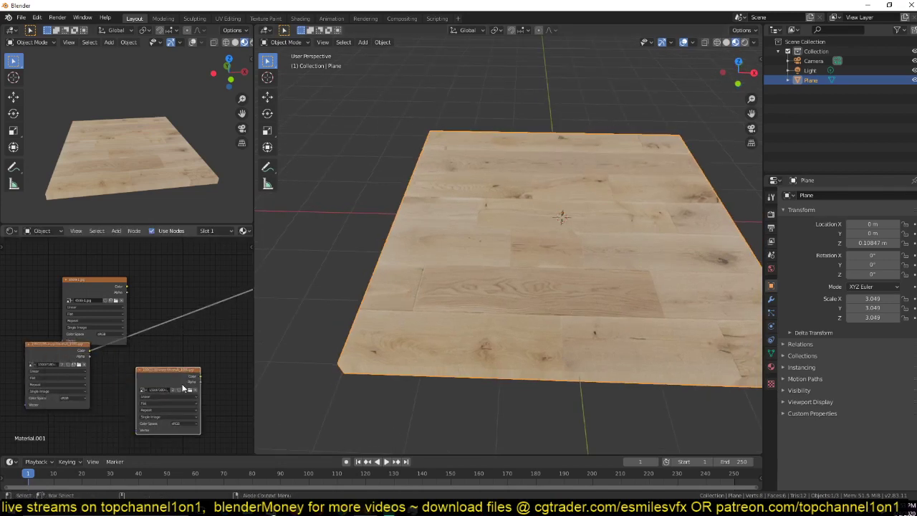
click(189, 389)
scroll(474, 366, down, 5)
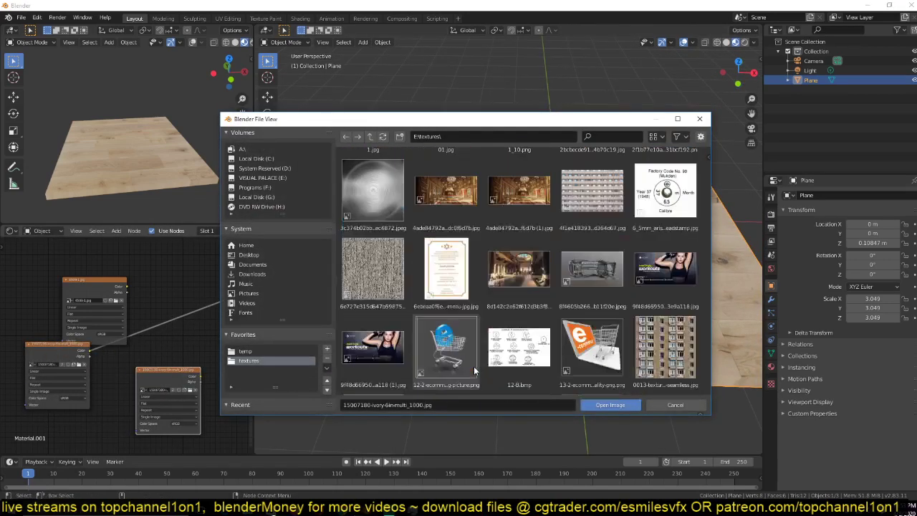
scroll(474, 366, down, 15)
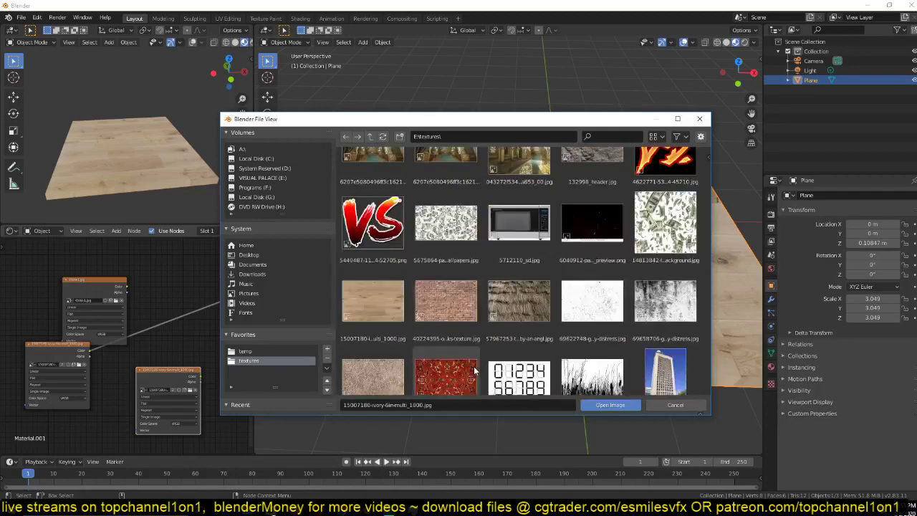
scroll(473, 370, down, 10)
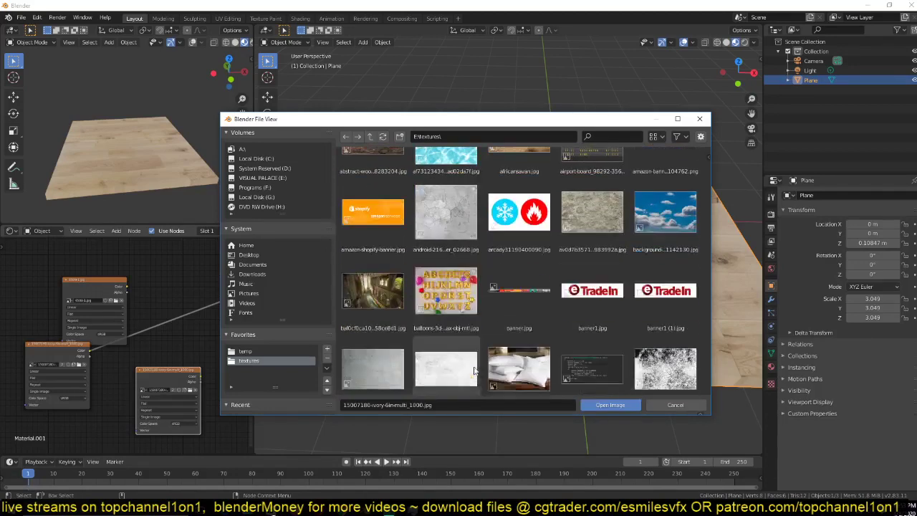
scroll(474, 371, down, 10)
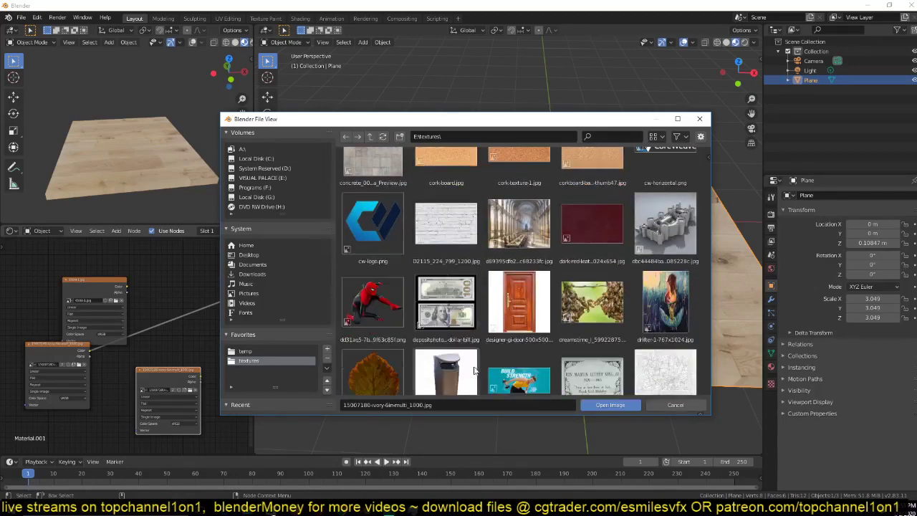
scroll(474, 371, down, 10)
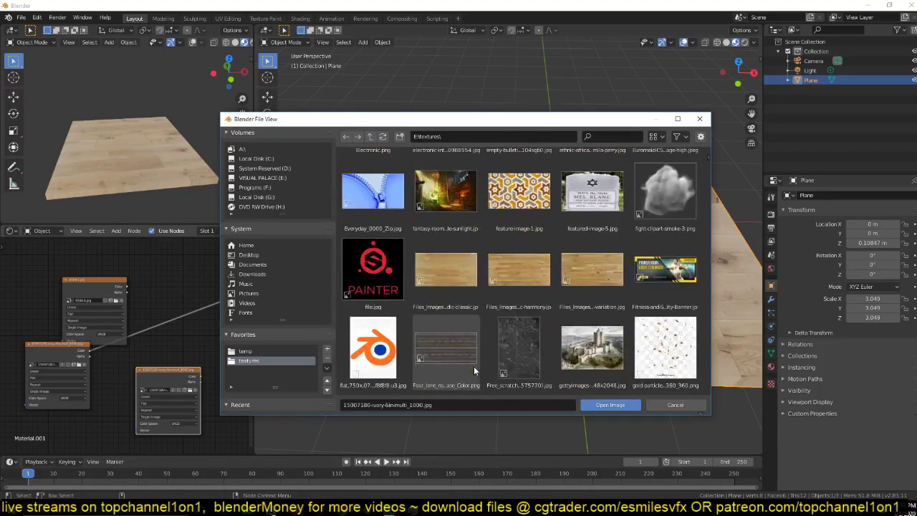
scroll(473, 366, down, 2)
double_click(520, 208)
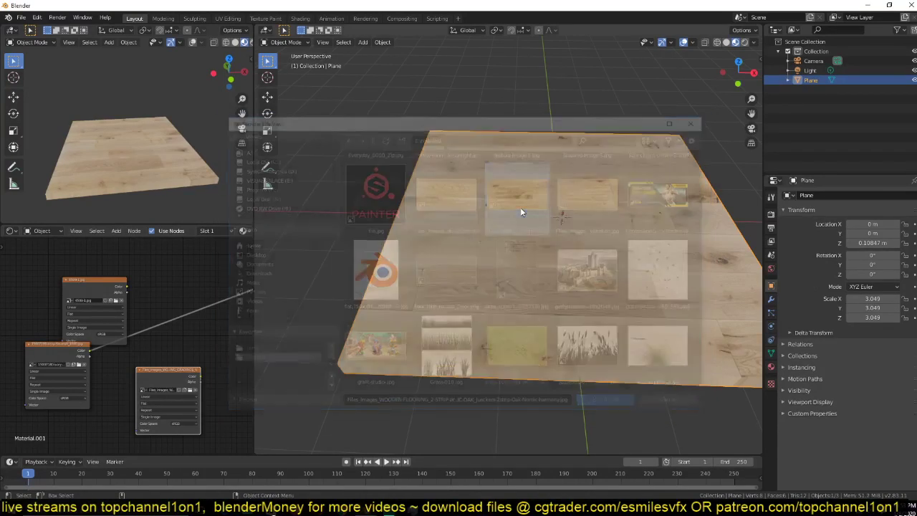
ctrl+shift+click(179, 370)
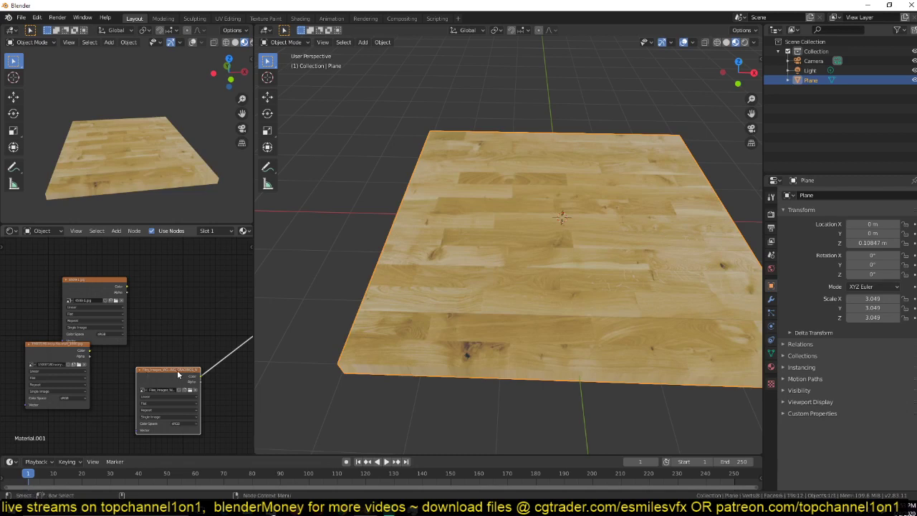
Step: Duplicate the oak texture node, load the third wood-series-2-500x500 image into the copy and preview it on the slab
middle_drag(184, 356, 186, 298)
key(shift+d)
click(121, 375)
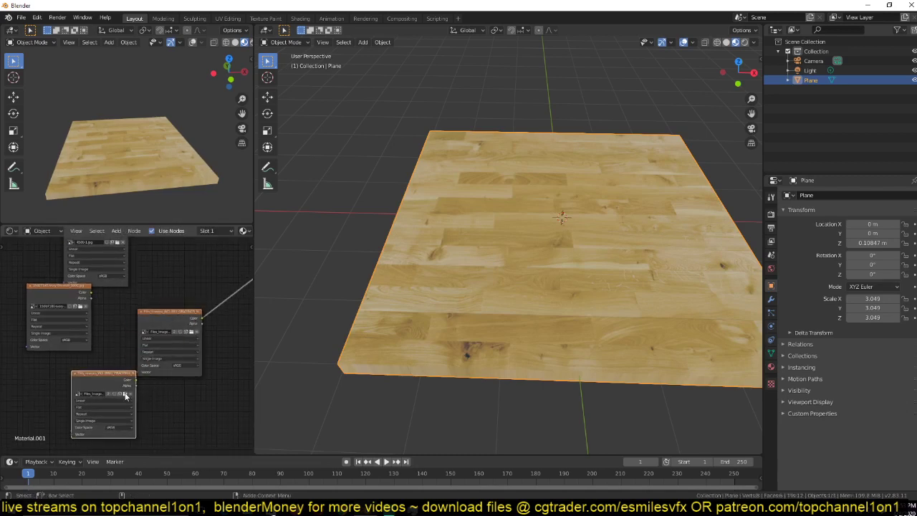
click(125, 395)
scroll(406, 328, down, 6)
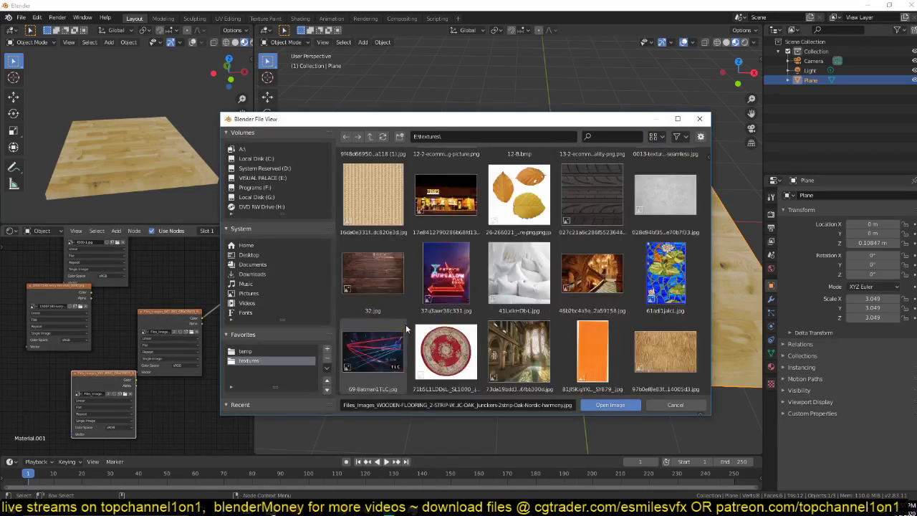
scroll(405, 328, down, 10)
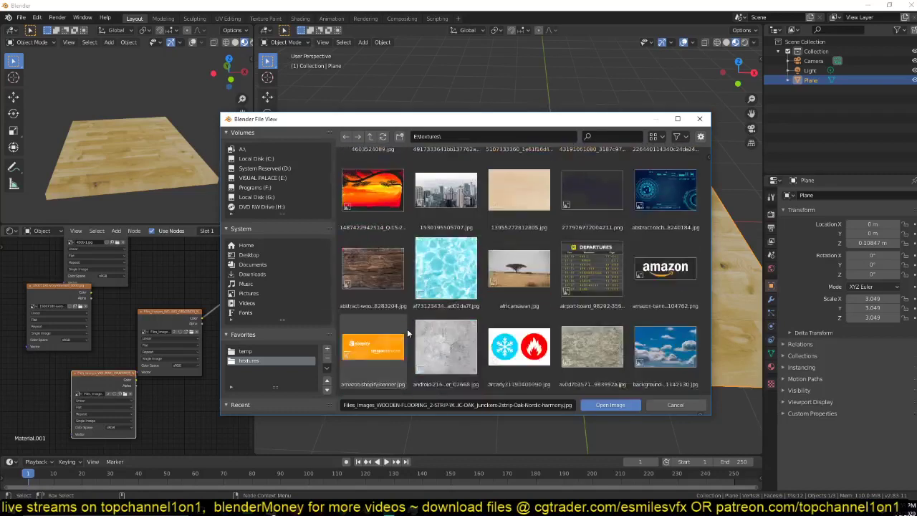
scroll(408, 332, down, 10)
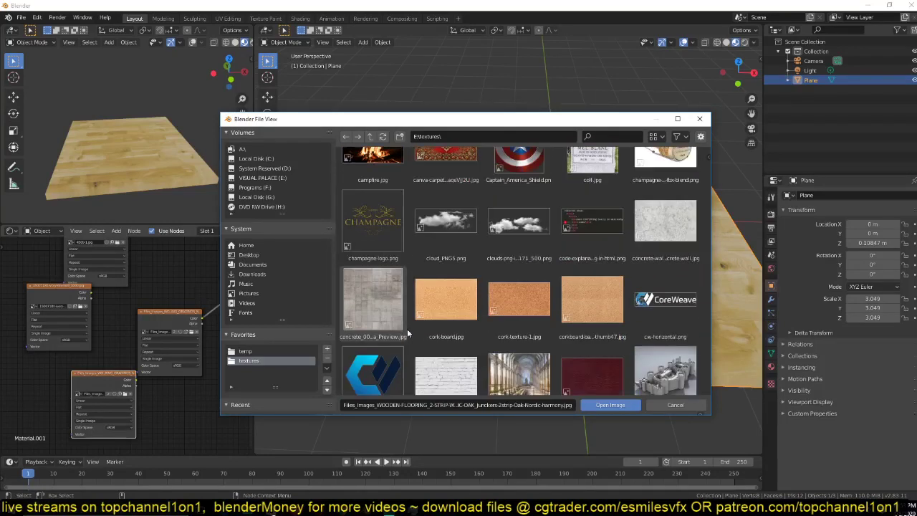
scroll(408, 332, down, 8)
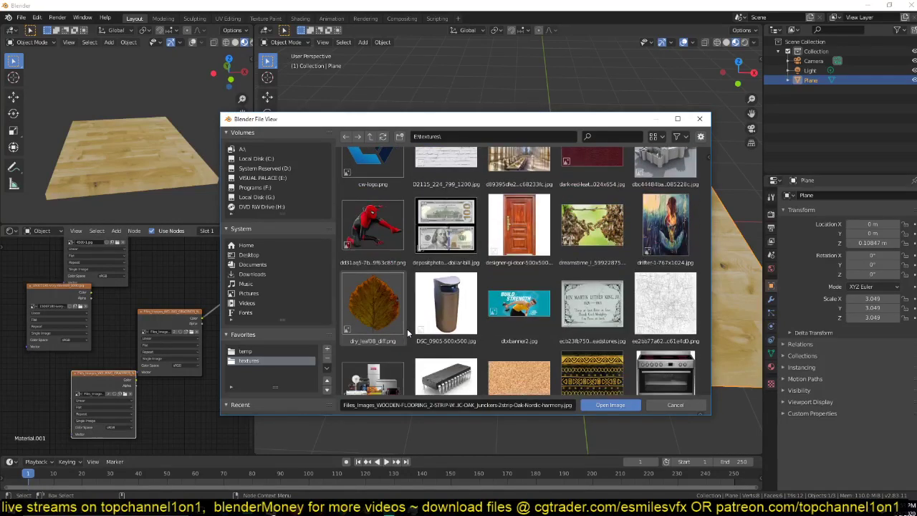
scroll(408, 331, down, 10)
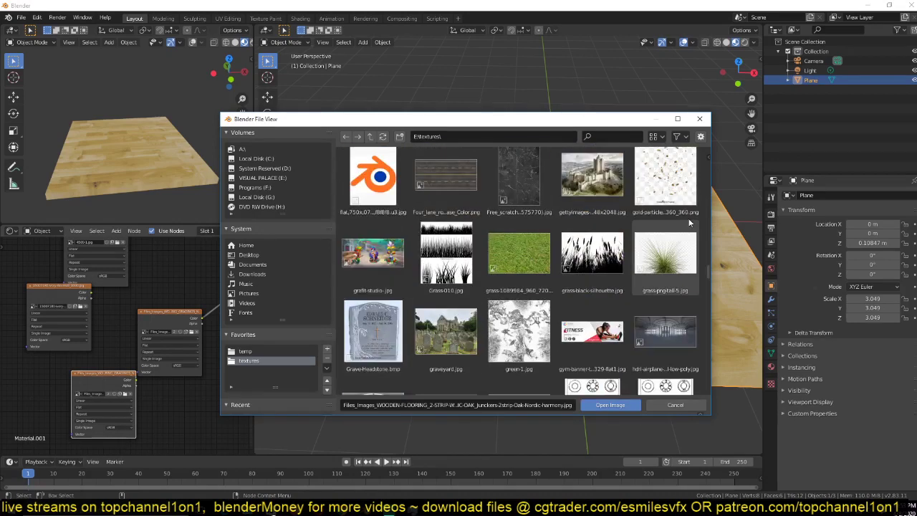
scroll(697, 316, down, 8)
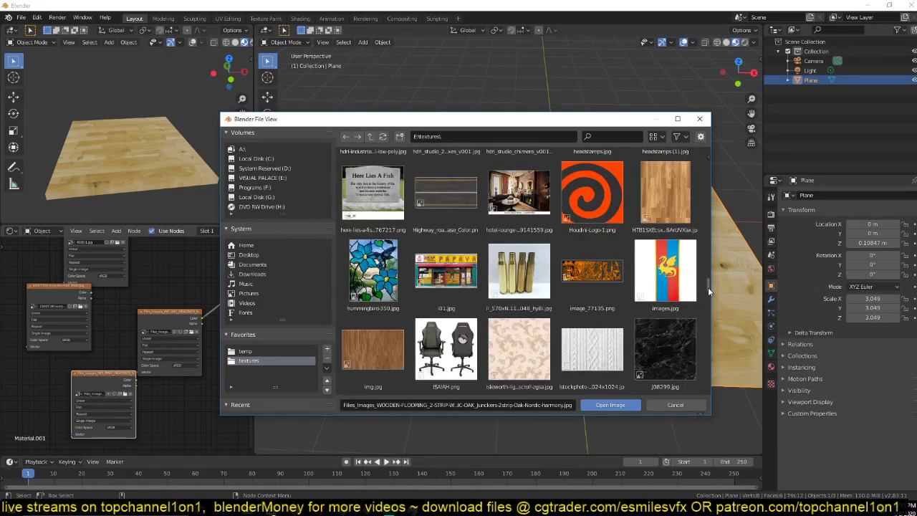
drag(708, 288, 709, 304)
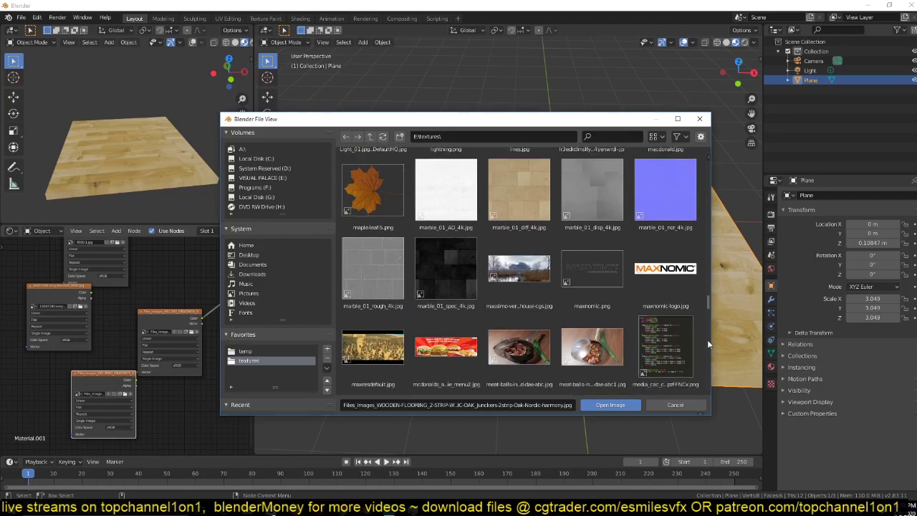
drag(707, 344, 708, 394)
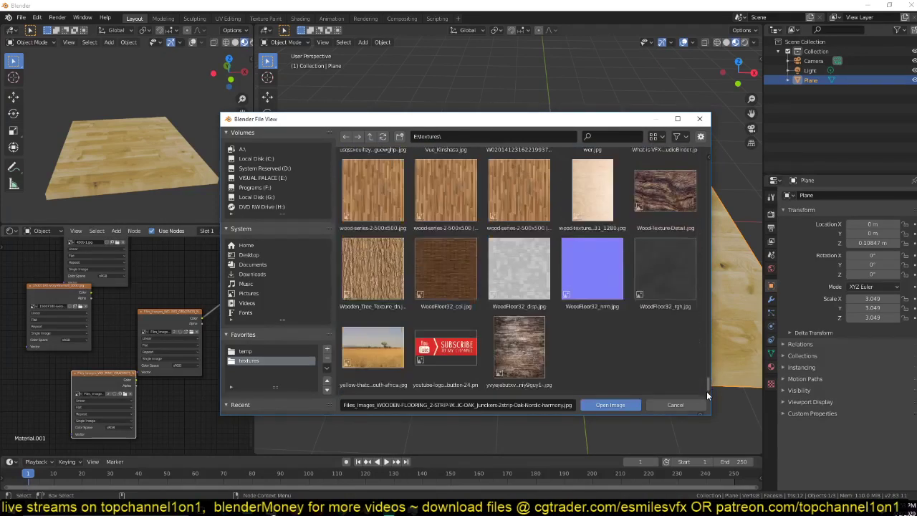
double_click(515, 198)
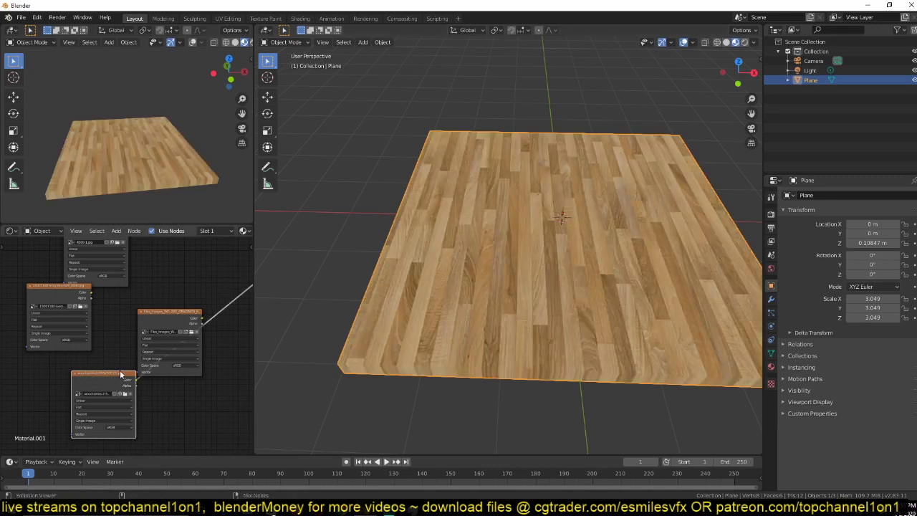
Step: Switch to the browser and look through the Pinterest reference pins, up to the House 02, Hyde Park gallery pin
mouse_move(343, 509)
click(372, 464)
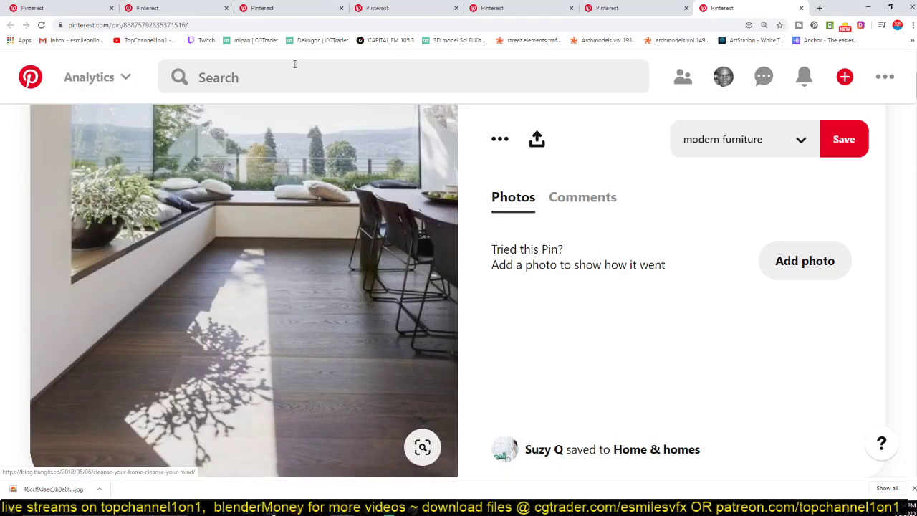
click(299, 12)
click(367, 10)
click(516, 10)
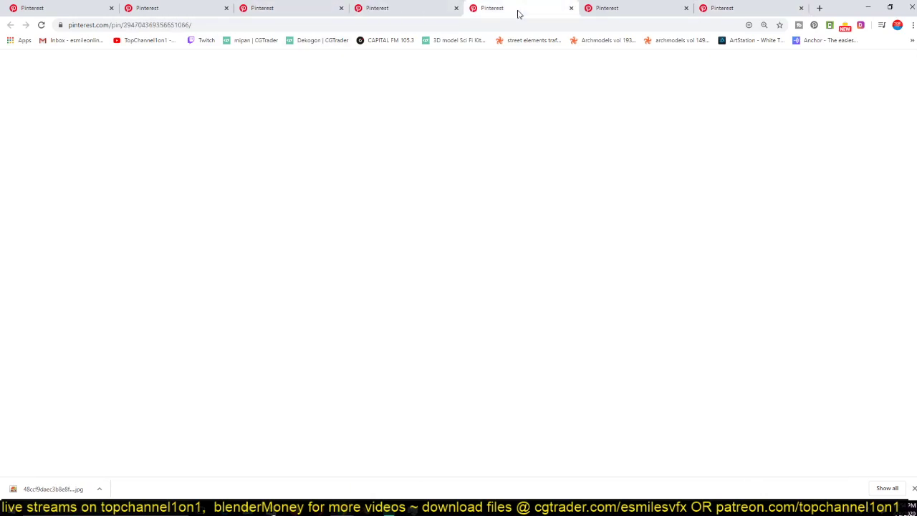
click(624, 8)
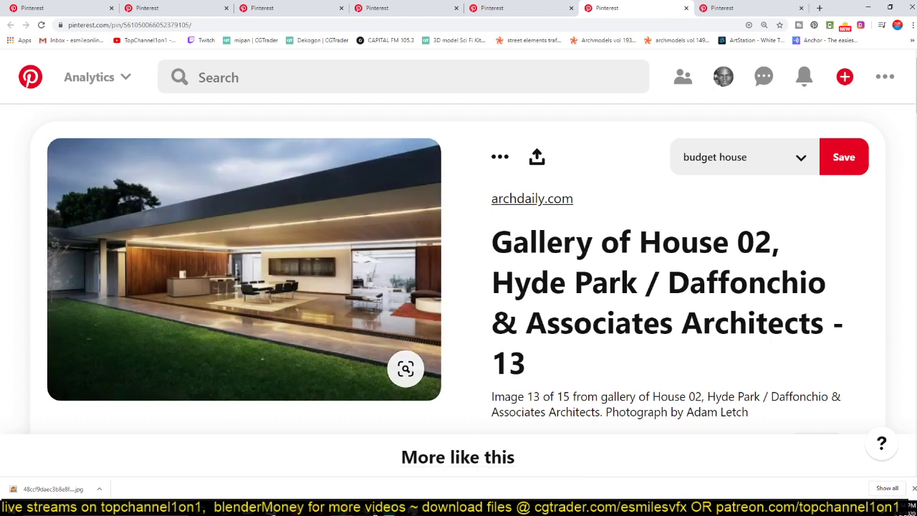
Step: Return to Blender and delete the wood-textured slab
key(alt+Tab)
key(x)
click(495, 301)
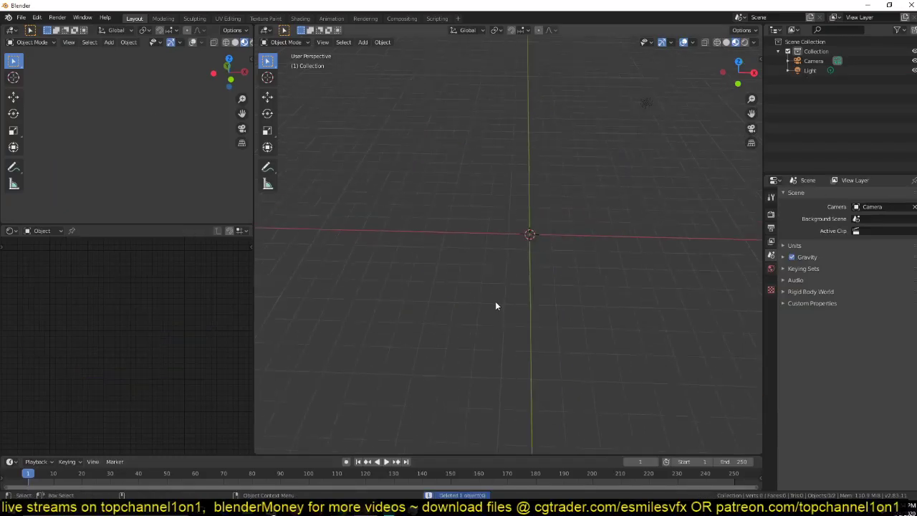
Step: Add a cube mesh at the scene origin
key(shift+a)
mouse_move(438, 303)
click(498, 305)
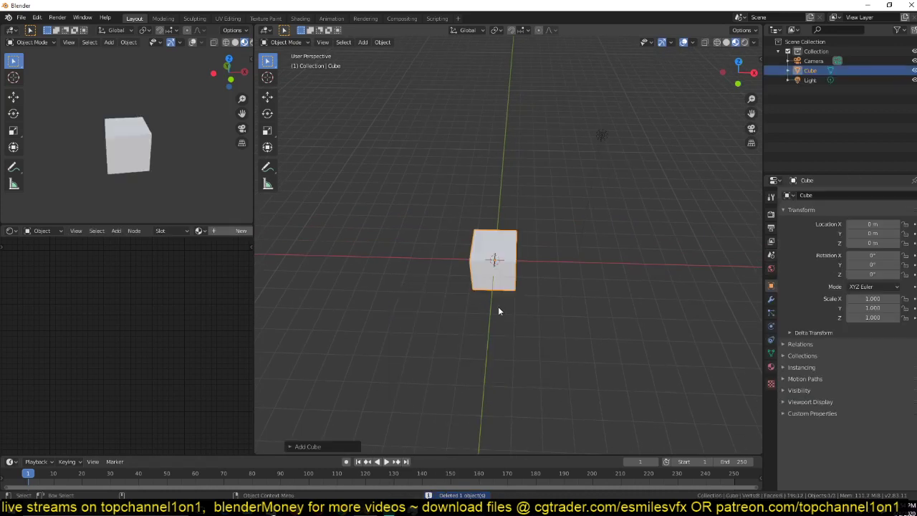
Step: View the cube from the front in Edit Mode and turn on the Edge Length measurement overlay
key(KP_1)
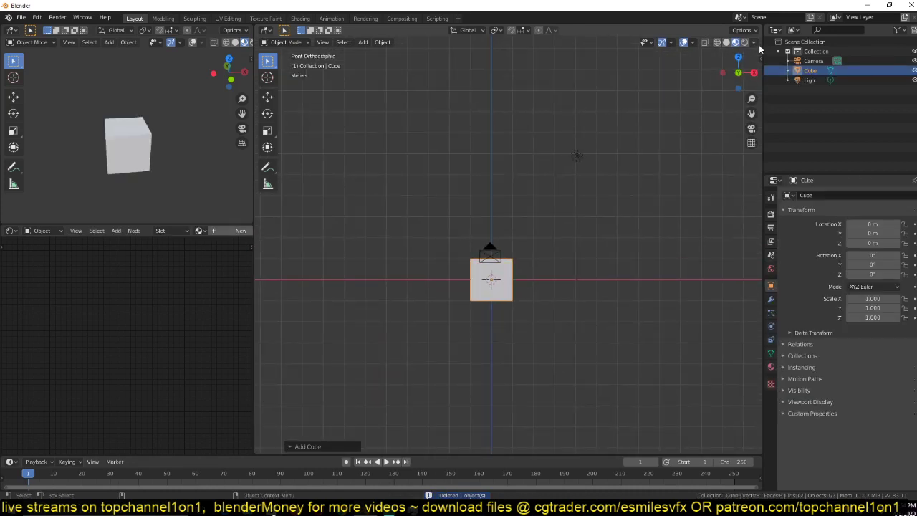
click(689, 42)
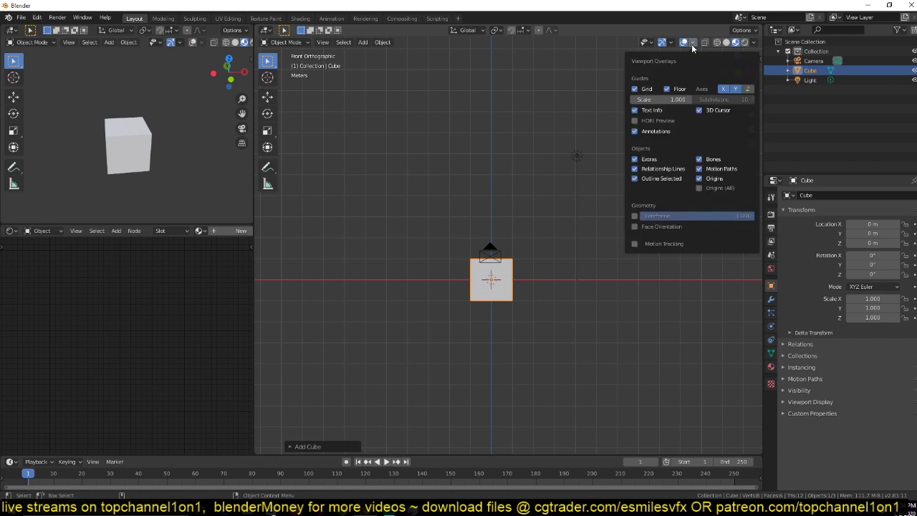
key(Tab)
scroll(490, 294, up, 4)
key(3)
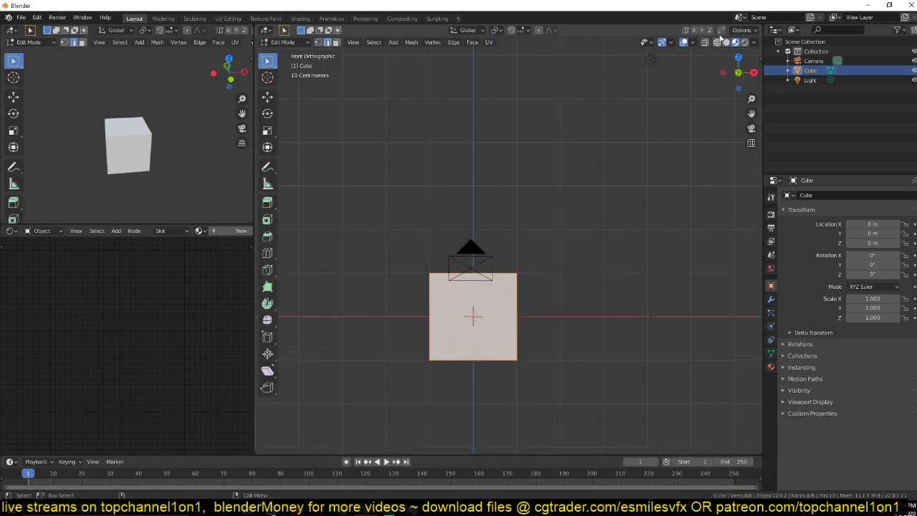
click(691, 42)
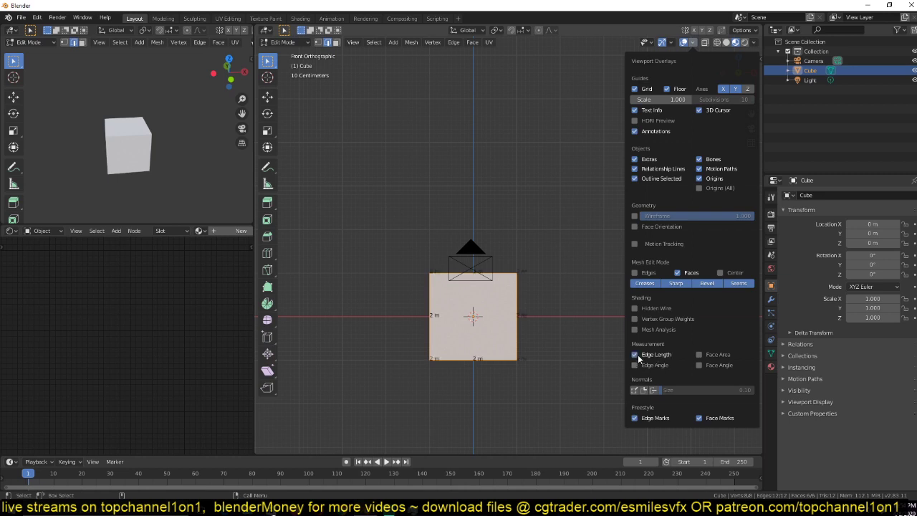
Step: Raise the cube along Z by about 1.06 m so its base sits near the ground line
key(g)
key(z)
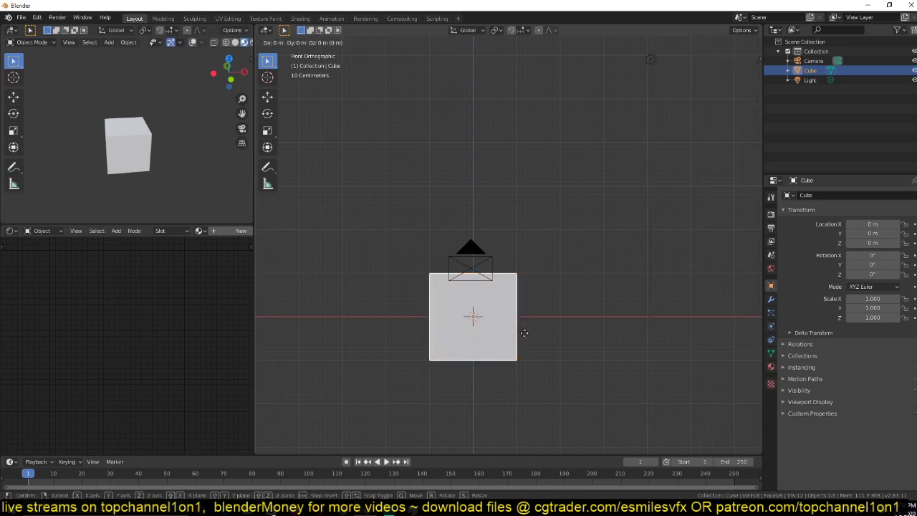
click(524, 287)
Step: Select the cube's top vertices in see-through wireframe display and raise them until the block is about 2.98 m tall
key(Tab)
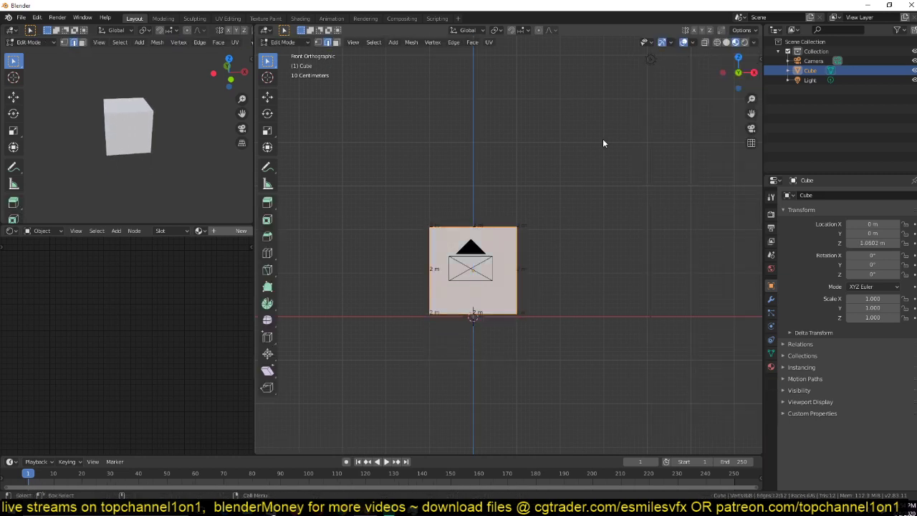
click(726, 42)
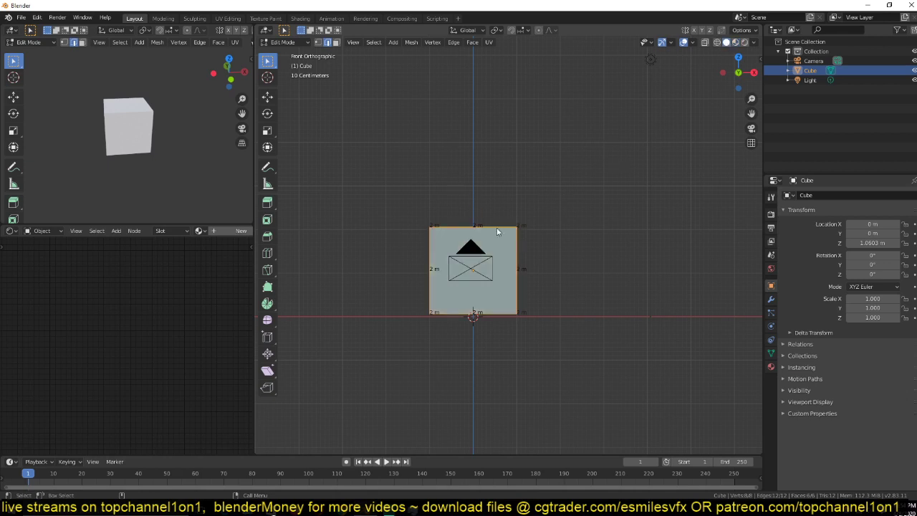
key(alt+z)
key(1)
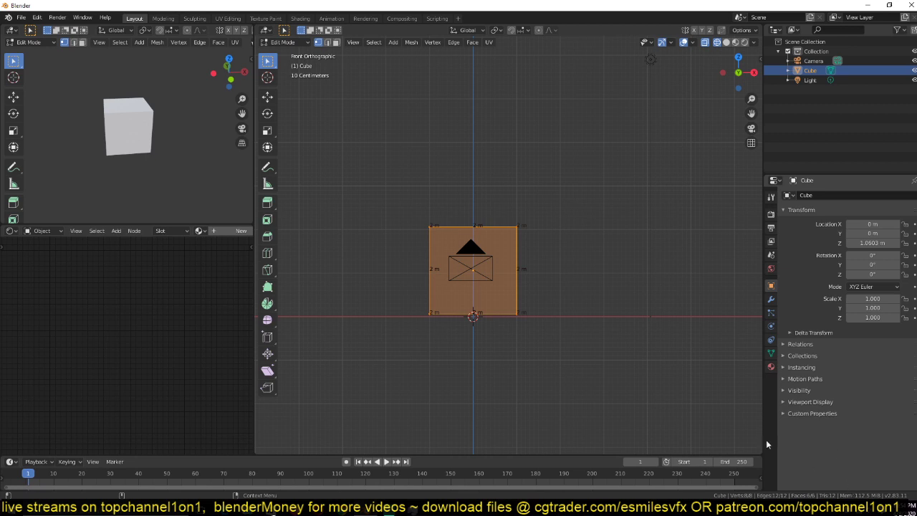
scroll(531, 287, up, 2)
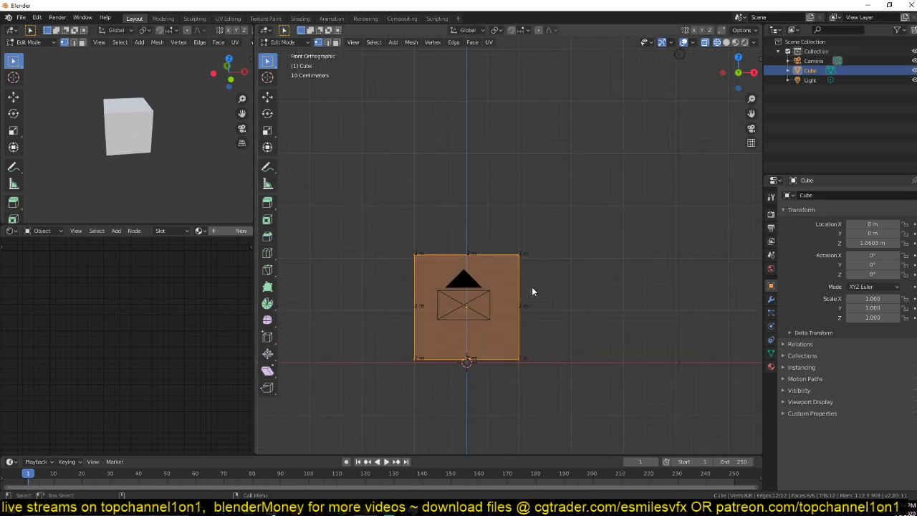
drag(396, 209, 601, 304)
click(269, 97)
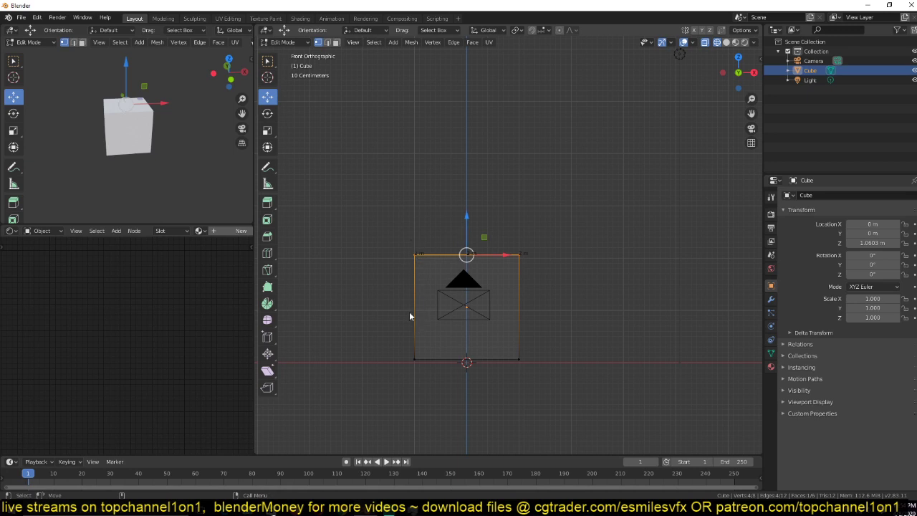
drag(466, 224, 451, 169)
Step: Lower the block along Z to a location of about 1.009 m so its base rests on the ground
scroll(456, 164, up, 2)
key(Tab)
key(g)
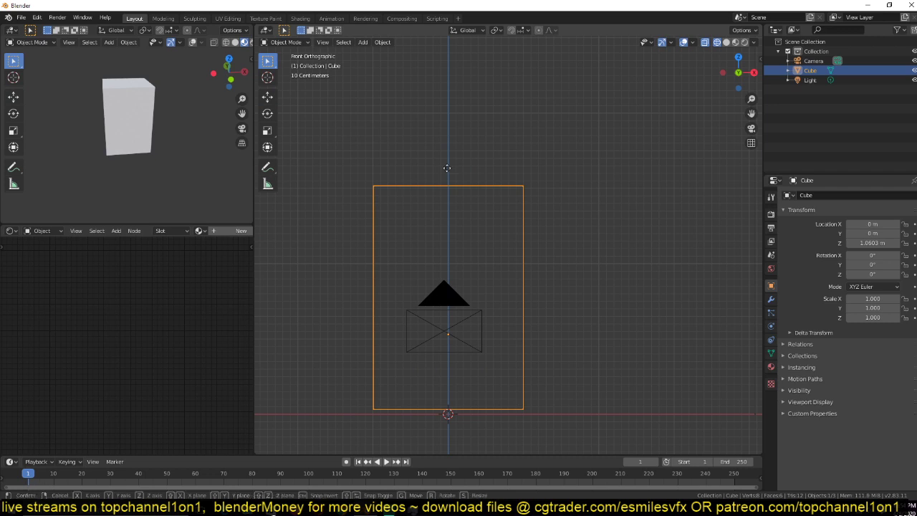
key(z)
click(448, 175)
Step: Pull the block's +X end face outward along X until the block is about 10 m long
scroll(462, 174, down, 5)
middle_drag(462, 174, 535, 210)
key(Tab)
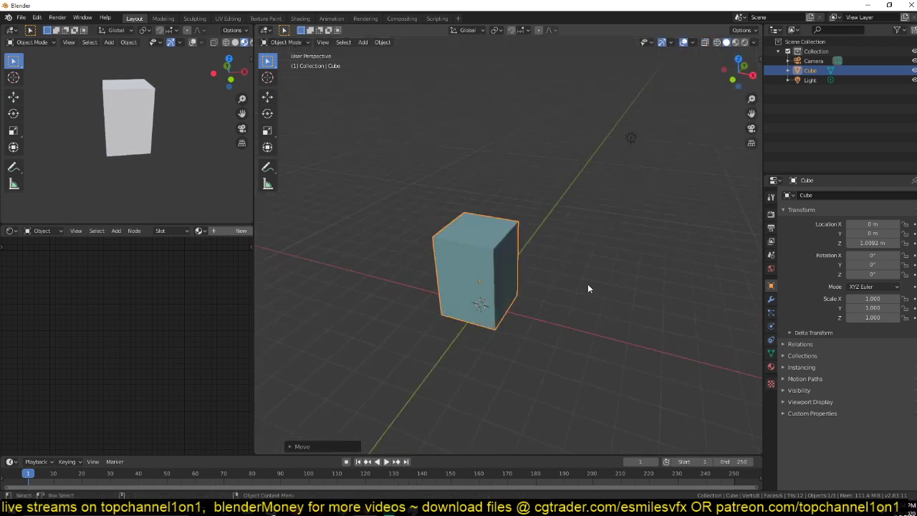
middle_drag(587, 283, 516, 293)
key(3)
click(503, 278)
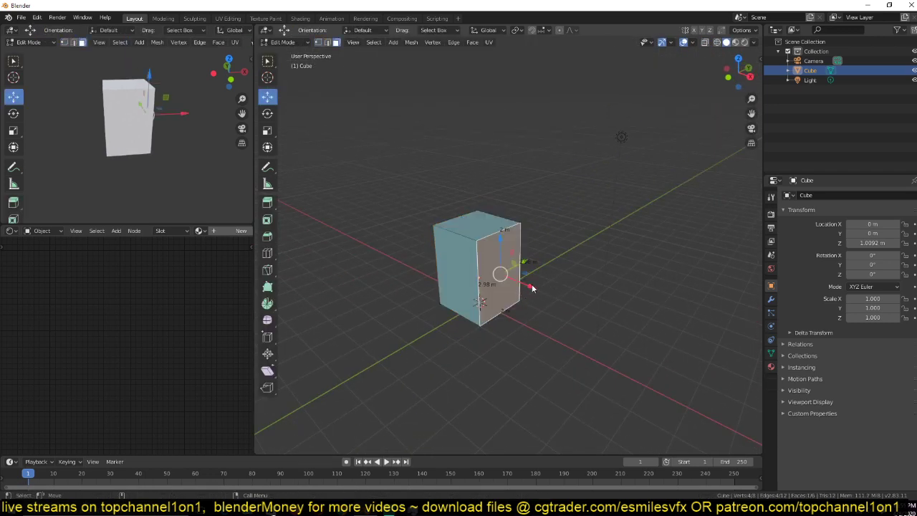
drag(532, 288, 728, 322)
middle_drag(728, 322, 574, 285)
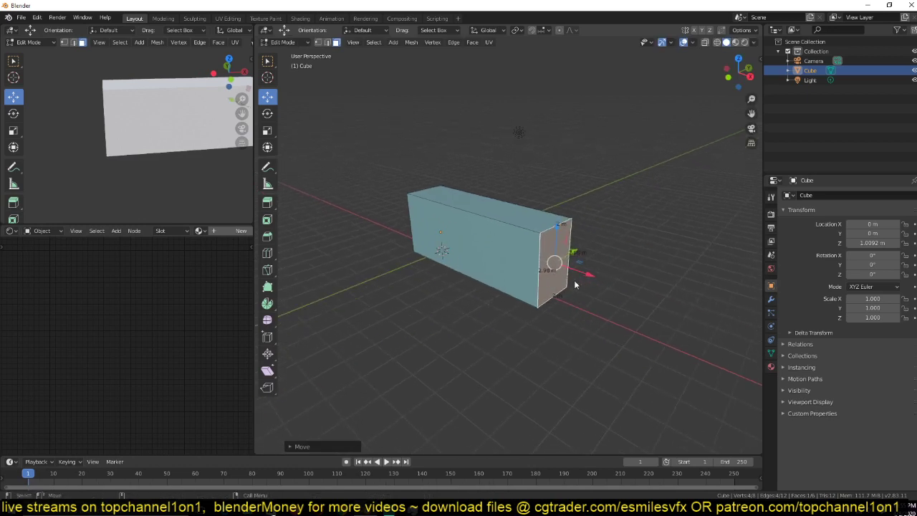
key(g)
key(x)
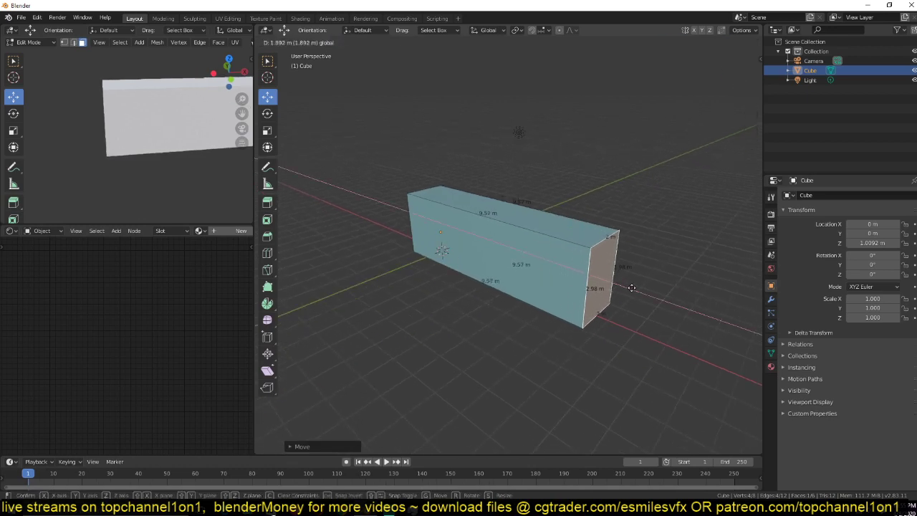
click(644, 295)
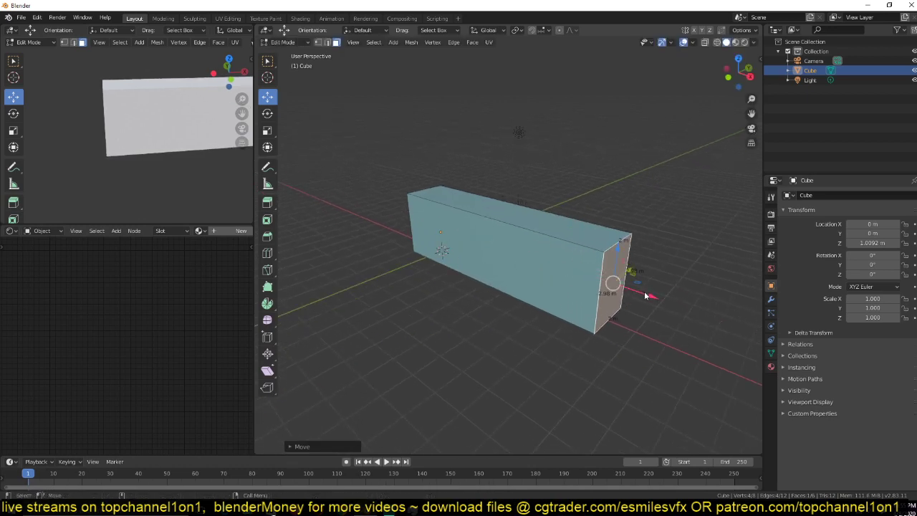
Step: Pull the block's long +Y side face outward to make the block about 7 m deep
middle_drag(645, 295, 543, 234)
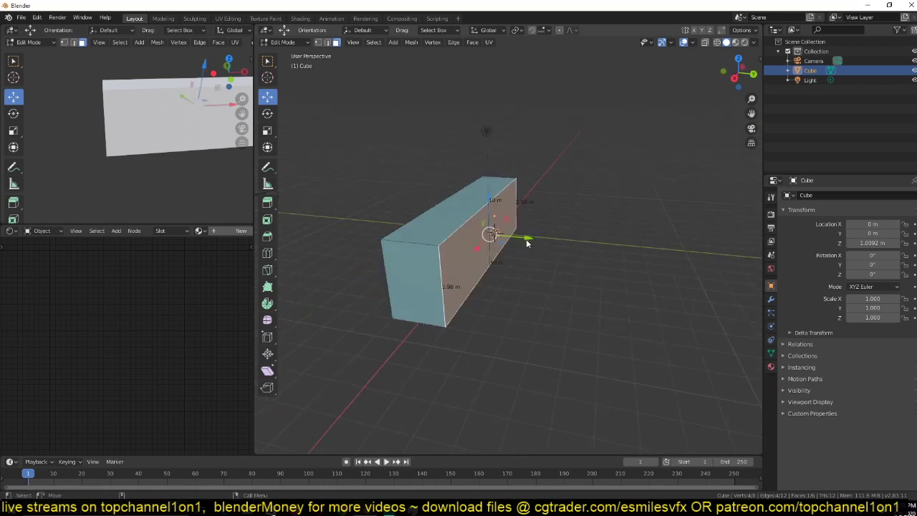
drag(526, 240, 597, 252)
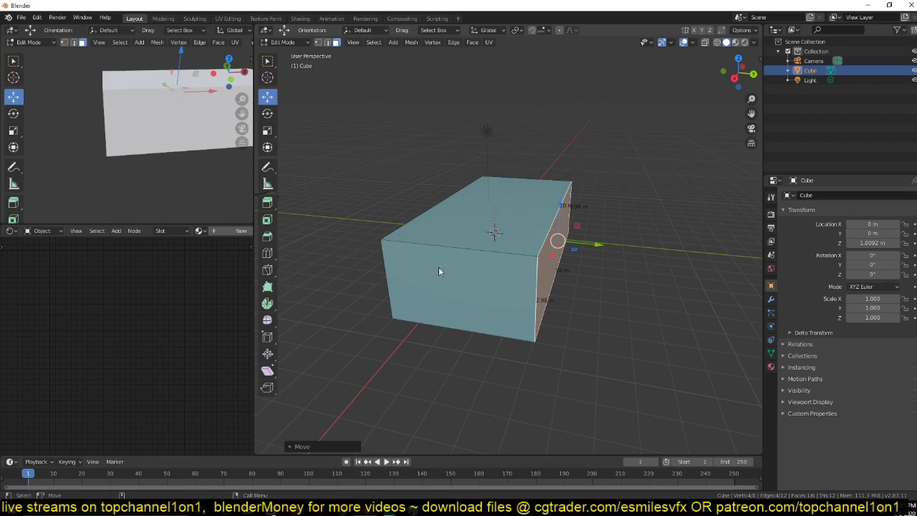
middle_drag(439, 271, 571, 251)
drag(571, 251, 633, 250)
Step: Delete the block's long front face to open up its interior, and return to Object Mode
middle_drag(543, 269, 497, 302)
key(x)
click(497, 301)
key(Tab)
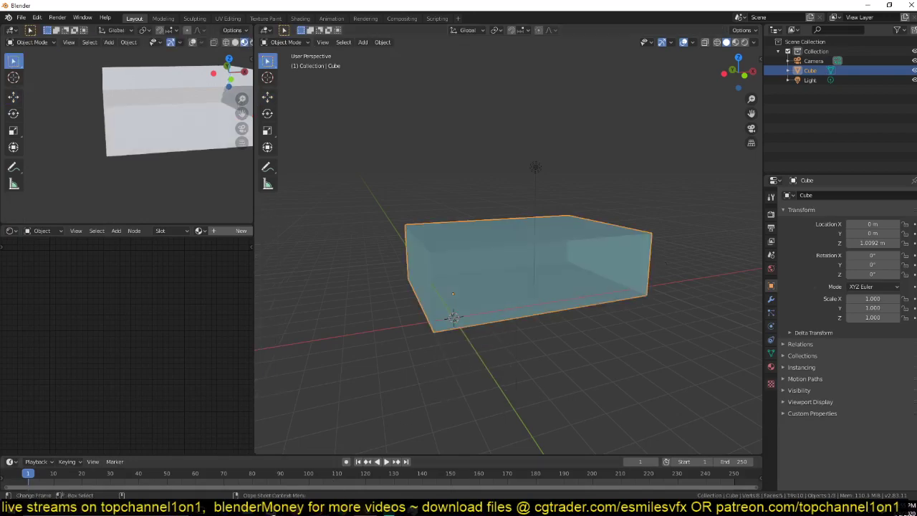
mouse_move(347, 493)
click(351, 474)
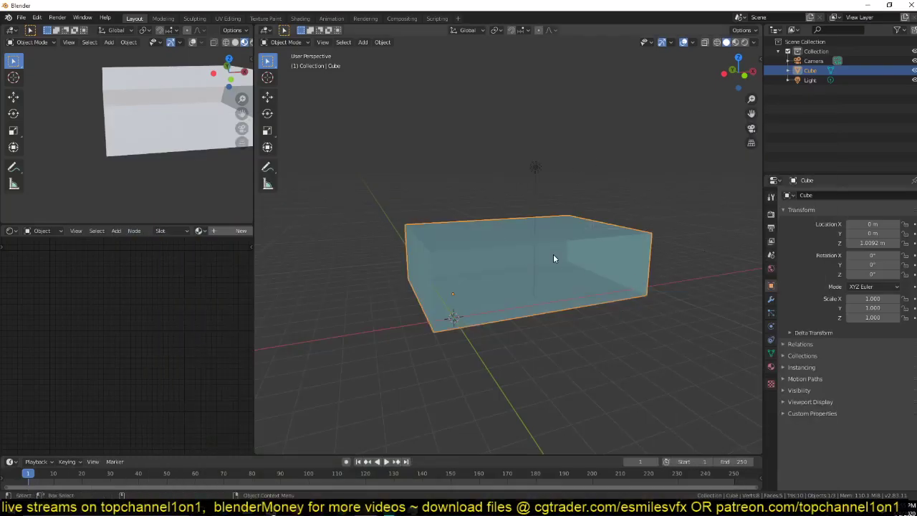
Step: Frame the open side of the block in the preview viewport and add a second cube at the origin in top view
middle_drag(58, 147, 122, 123)
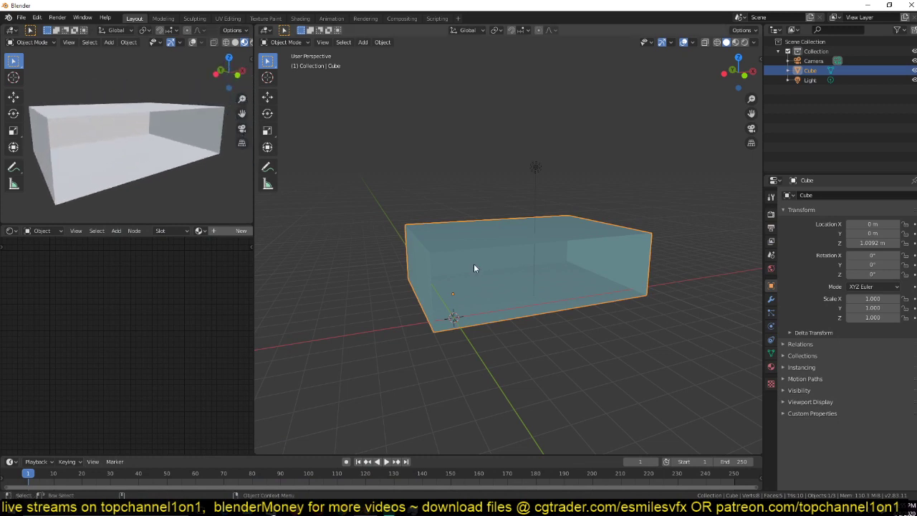
middle_drag(474, 264, 446, 273)
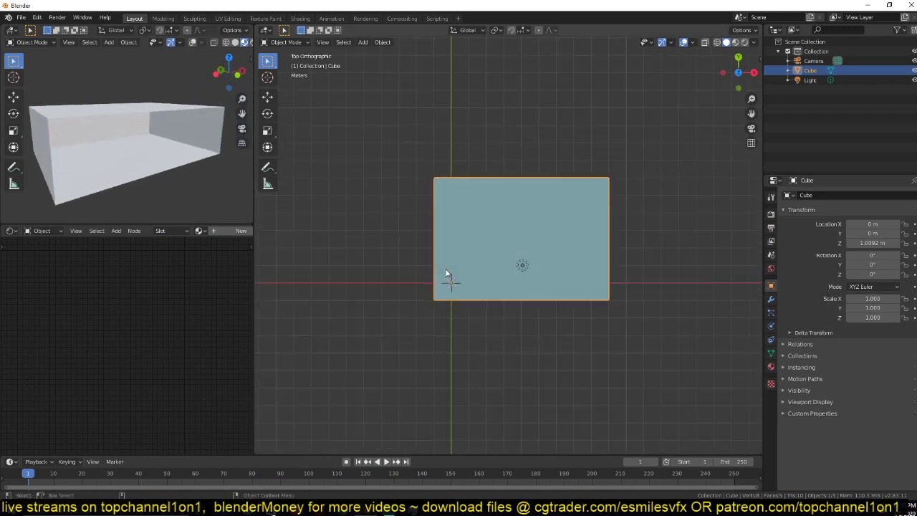
key(shift+a)
mouse_move(447, 270)
click(483, 278)
Step: Scale the new cube to about 0.241 along X and place it against the block's -X side near the front corner
key(s)
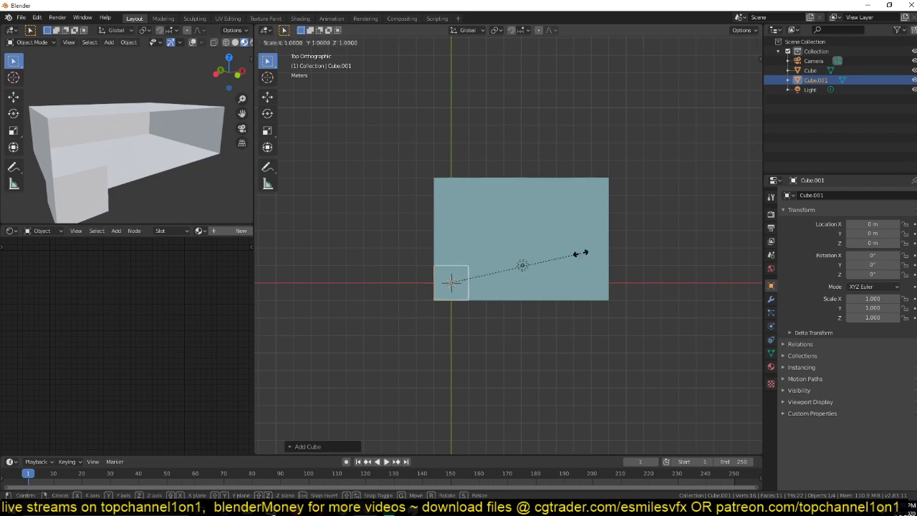
key(x)
click(481, 291)
key(g)
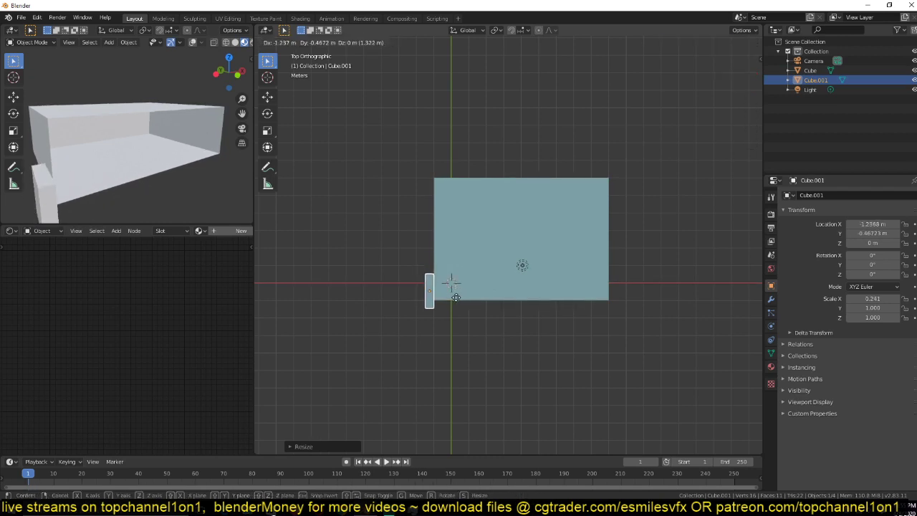
click(457, 301)
Step: Switch to wireframe display and select the front-end vertices of the narrow wall piece in Edit Mode
key(Tab)
key(1)
key(z)
click(379, 294)
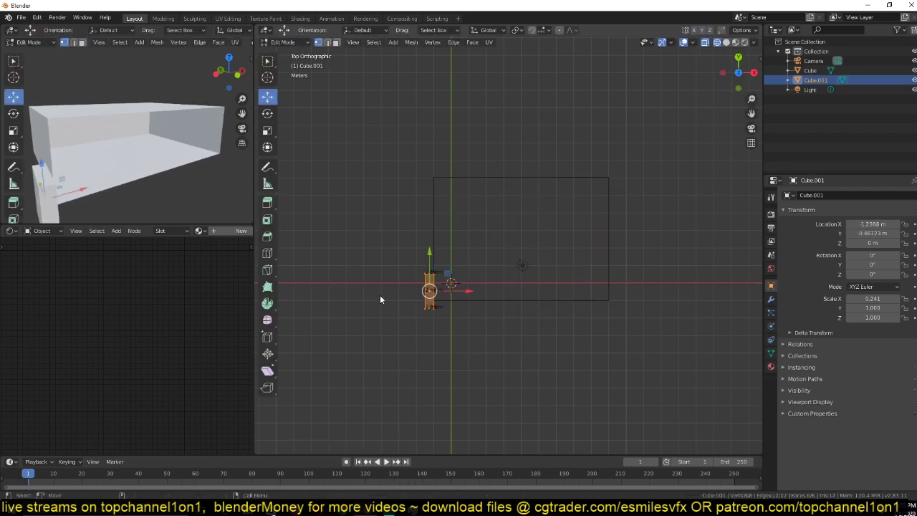
drag(385, 295, 506, 348)
key(Tab)
key(ctrl+a)
click(506, 338)
key(Tab)
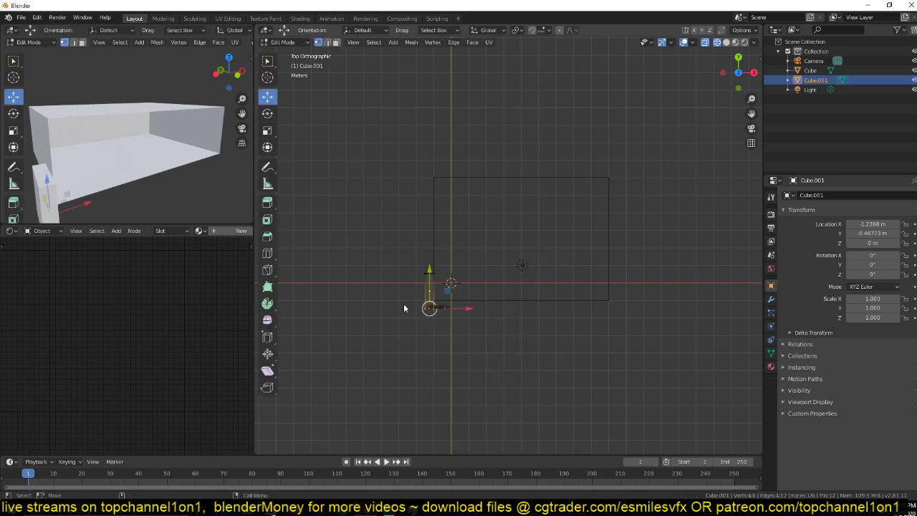
Step: Examine up close how the narrow wall piece lines up with the block's front corner in top view
key(Tab)
scroll(451, 324, up, 5)
scroll(451, 327, up, 1)
shift+middle_drag(452, 328, 609, 242)
key(Tab)
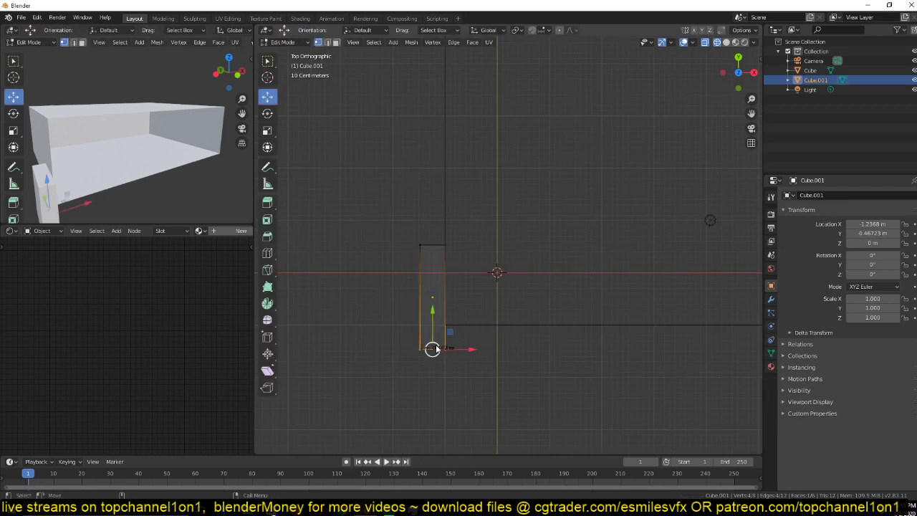
scroll(432, 349, up, 2)
shift+middle_drag(432, 349, 482, 292)
key(Tab)
key(Tab)
key(Tab)
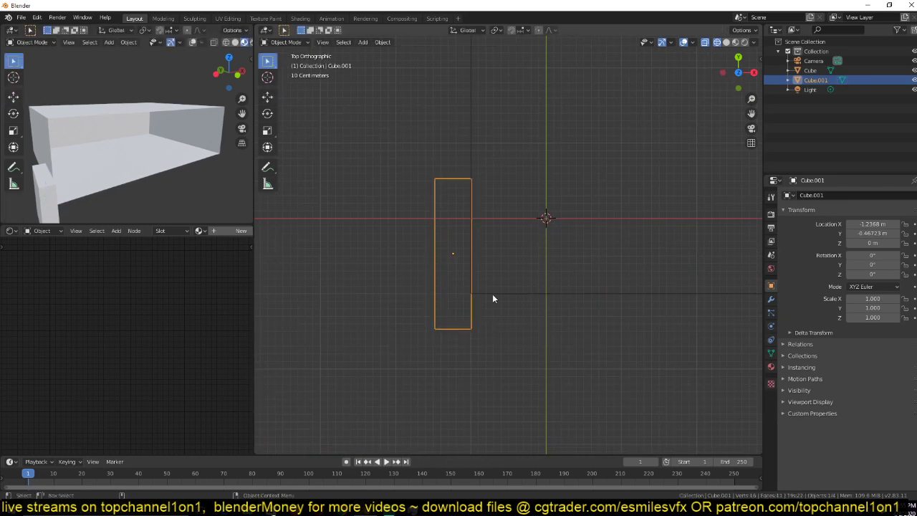
Step: Extend the wall's front end along -Y far beyond the block's open front
scroll(460, 316, down, 5)
key(Tab)
drag(487, 250, 494, 450)
scroll(505, 362, down, 4)
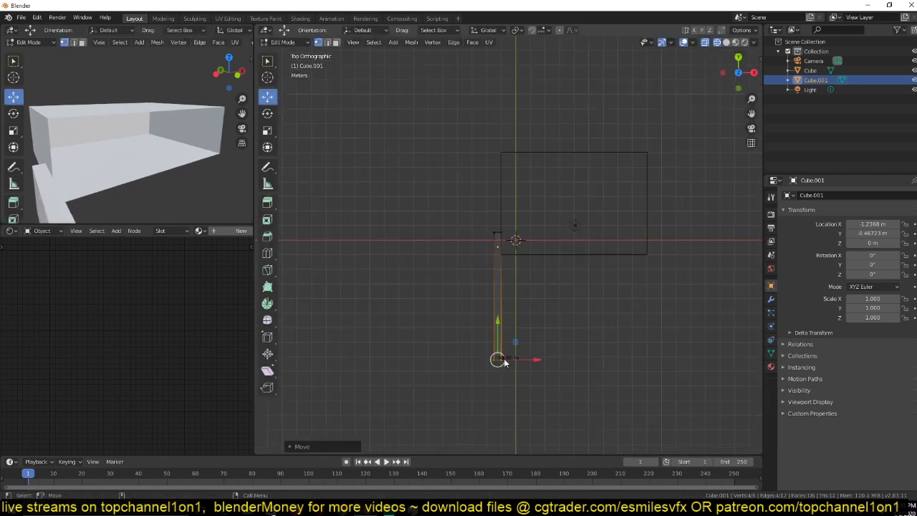
Step: Extend the wall's back end along +Y to roughly the block's rear edge, and leave Edit Mode
drag(471, 213, 536, 247)
drag(497, 200, 498, 128)
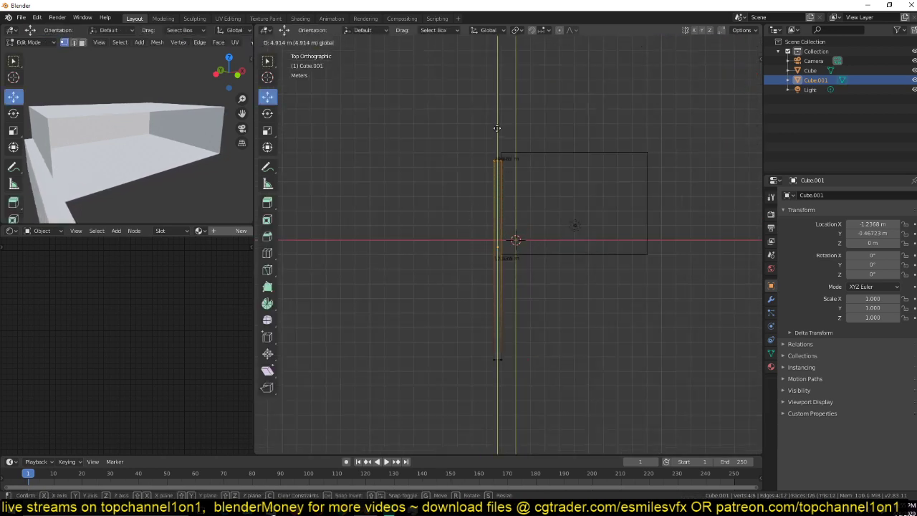
key(Escape)
key(Tab)
Step: Raise the wall along Z by about 1.12 m in the right side view so it rests on the ground
key(KP_3)
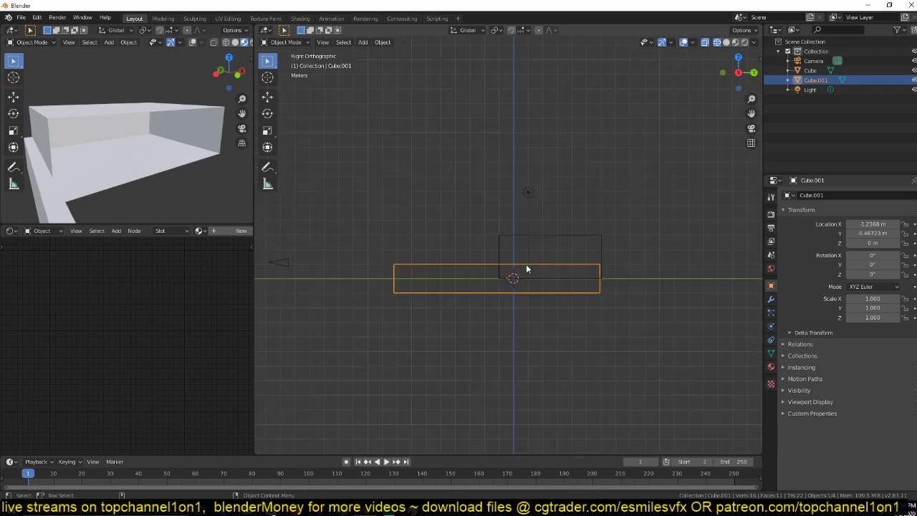
key(g)
key(z)
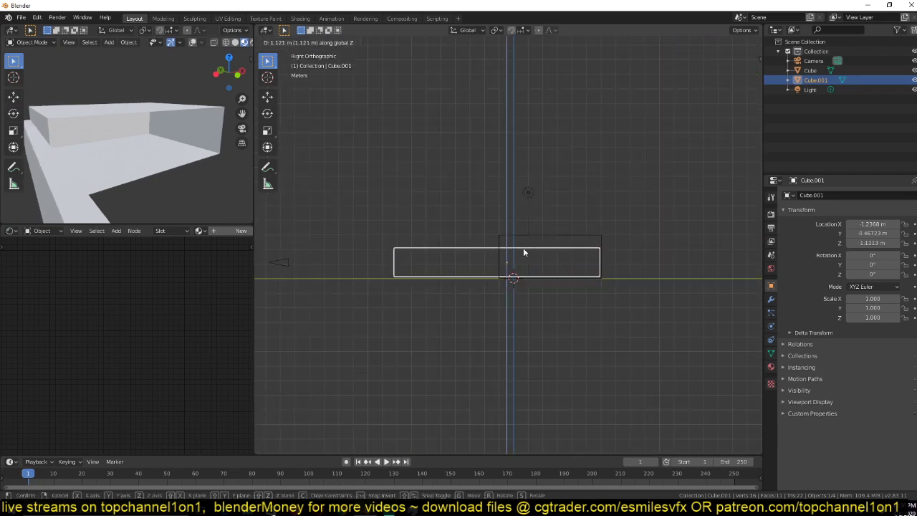
click(524, 252)
Step: Orbit the preview viewport towards the house's open side and align the camera to that view
middle_drag(101, 164, 50, 165)
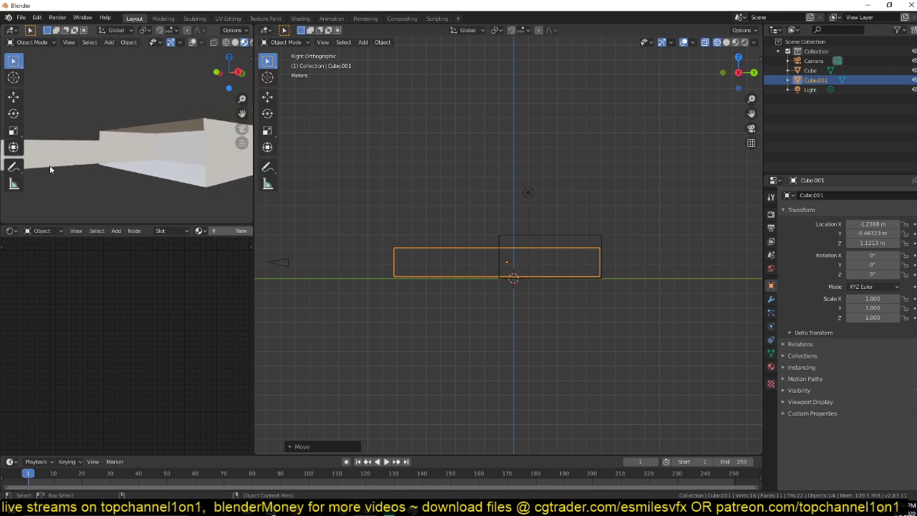
key(ctrl+alt+KP_0)
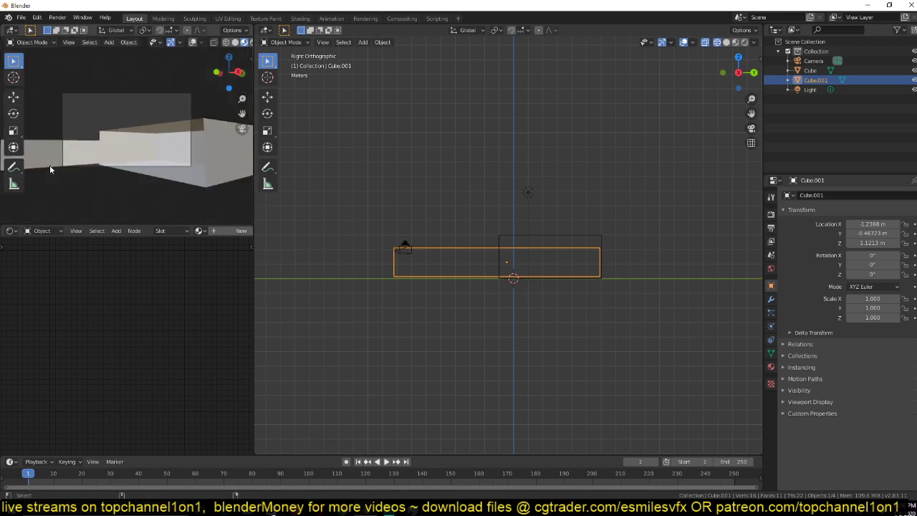
click(106, 111)
Step: Move the camera to about X 13.55 m, Y -8.32 m and Z 1.22 m, using the side and top views
click(410, 252)
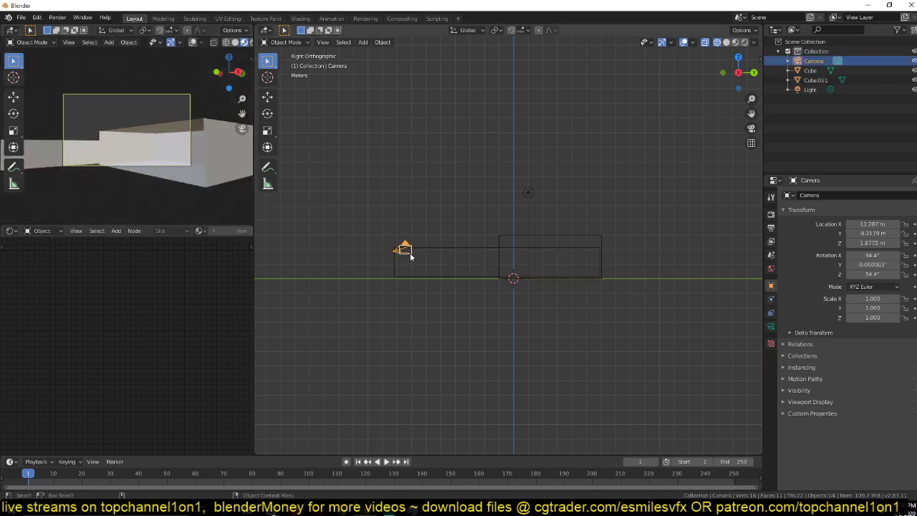
key(g)
click(417, 271)
key(KP_7)
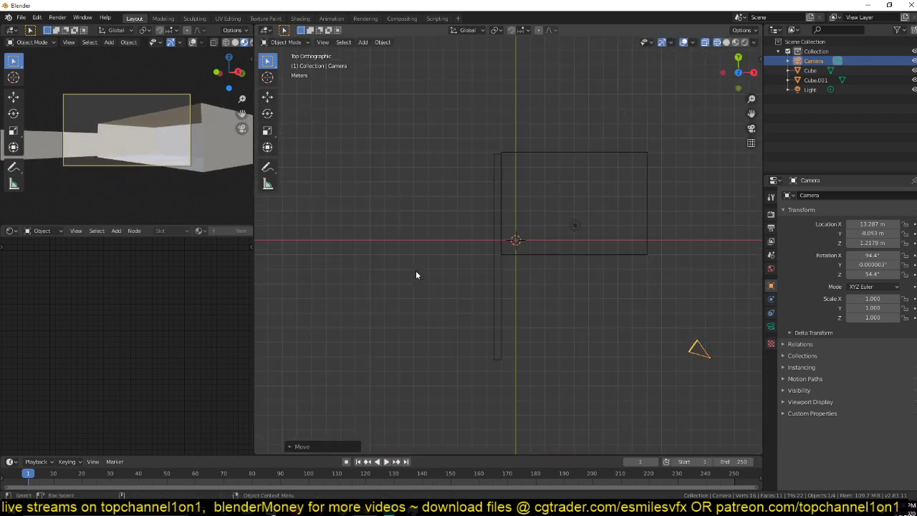
key(g)
click(524, 298)
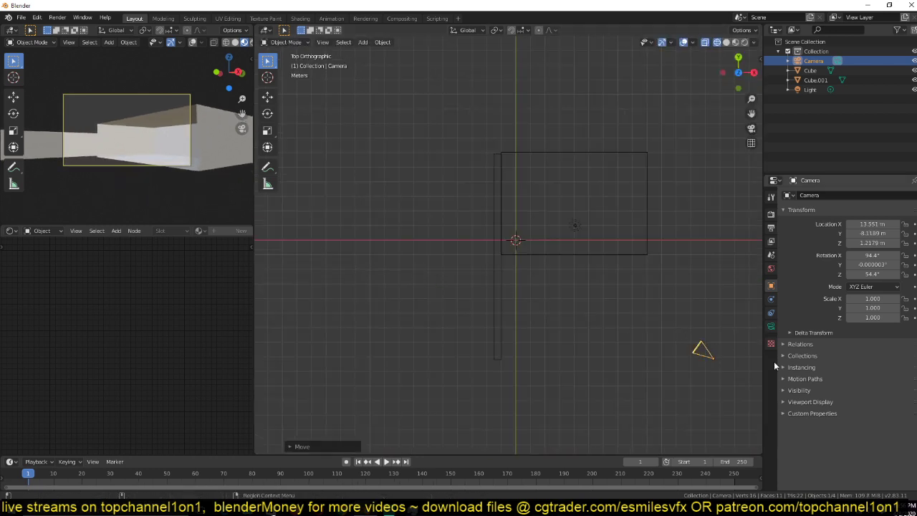
Step: Set the camera's focal length to 25 mm
click(771, 327)
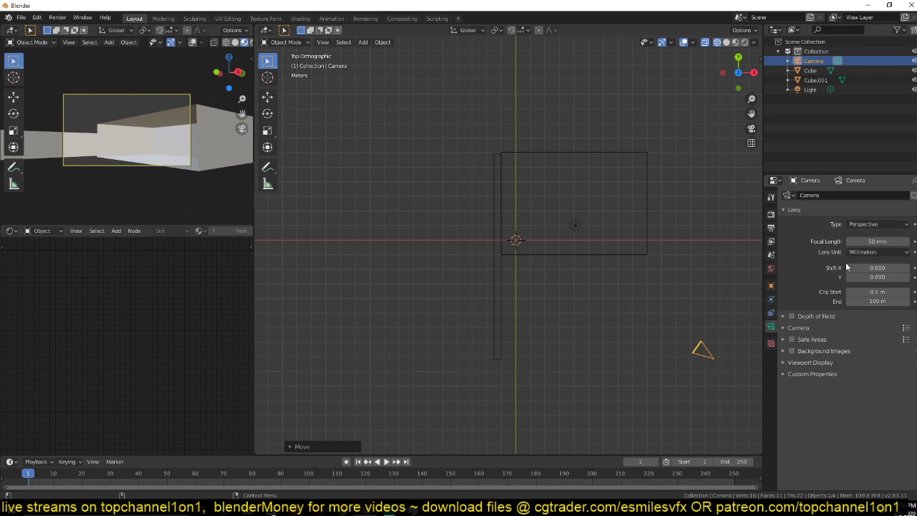
click(865, 242)
text(25)
key(Return)
Step: Stretch the main volume along X by moving its far end outward, making it 15 m long
scroll(672, 267, up, 2)
shift+middle_drag(672, 268, 503, 279)
click(572, 263)
key(Tab)
drag(493, 98, 595, 358)
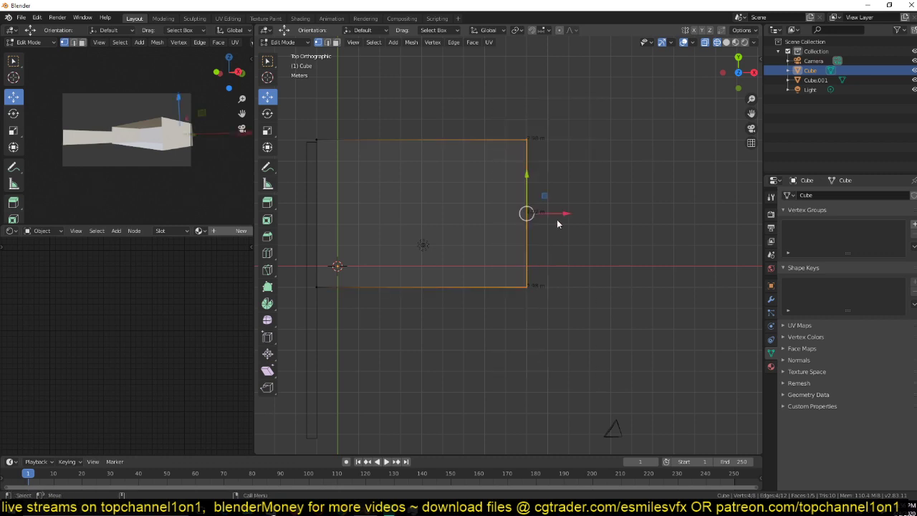
drag(560, 213, 665, 217)
key(Tab)
scroll(583, 308, down, 3)
Step: Move the camera in the top view by about 2.69 m along X and 0.24 m along Y
shift+middle_drag(565, 310, 523, 272)
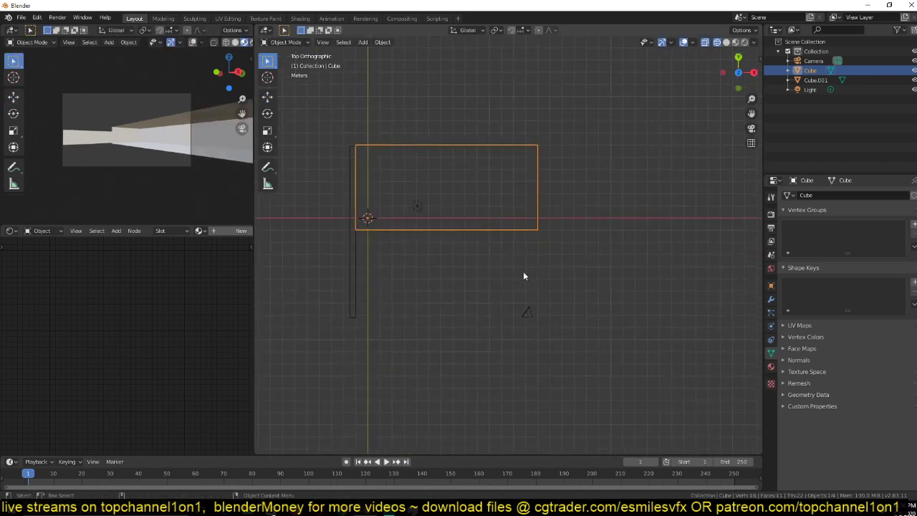
click(523, 316)
key(g)
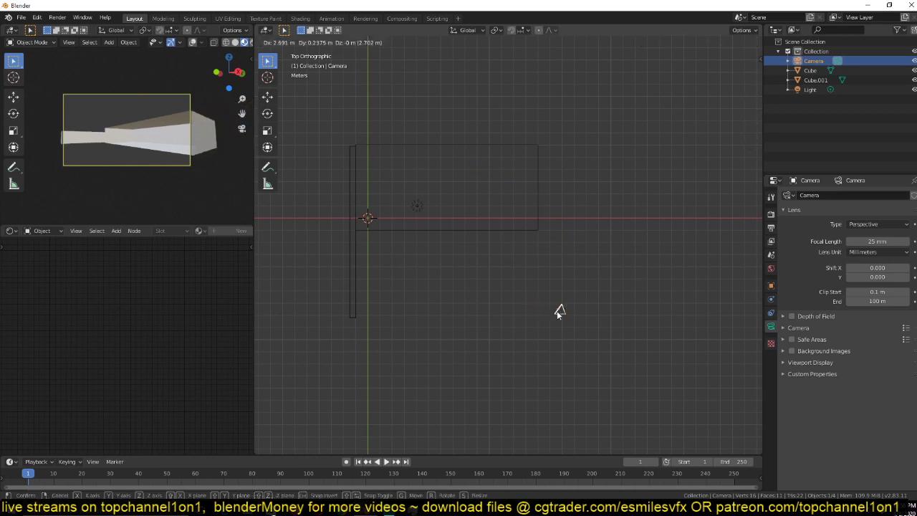
click(558, 313)
scroll(498, 276, up, 2)
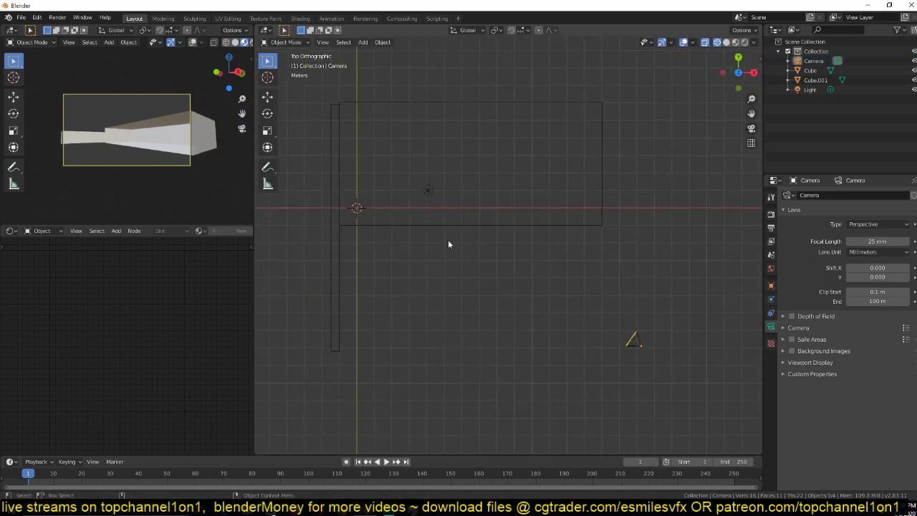
Step: Switch the main viewport to solid shading
scroll(450, 241, up, 2)
middle_drag(455, 242, 443, 177)
key(z)
click(615, 207)
middle_drag(615, 207, 564, 225)
Step: Separate the two side walls and the back wall of the main volume into their own object
key(Tab)
click(565, 280)
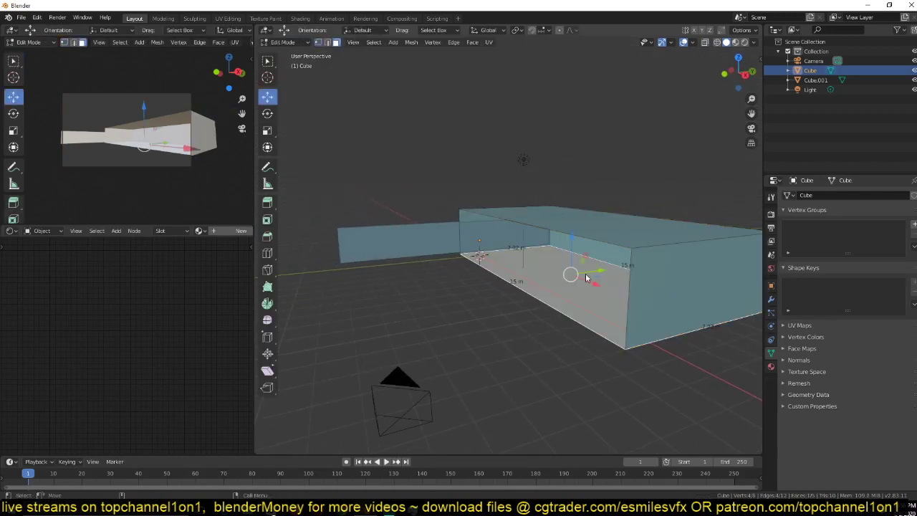
key(a)
middle_drag(680, 262, 657, 265)
click(662, 268)
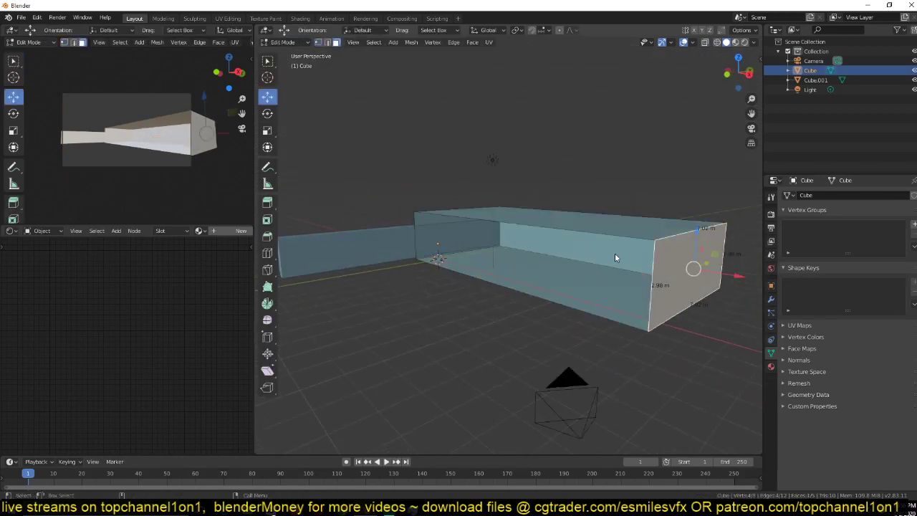
shift+click(615, 253)
shift+click(458, 237)
key(p)
click(457, 236)
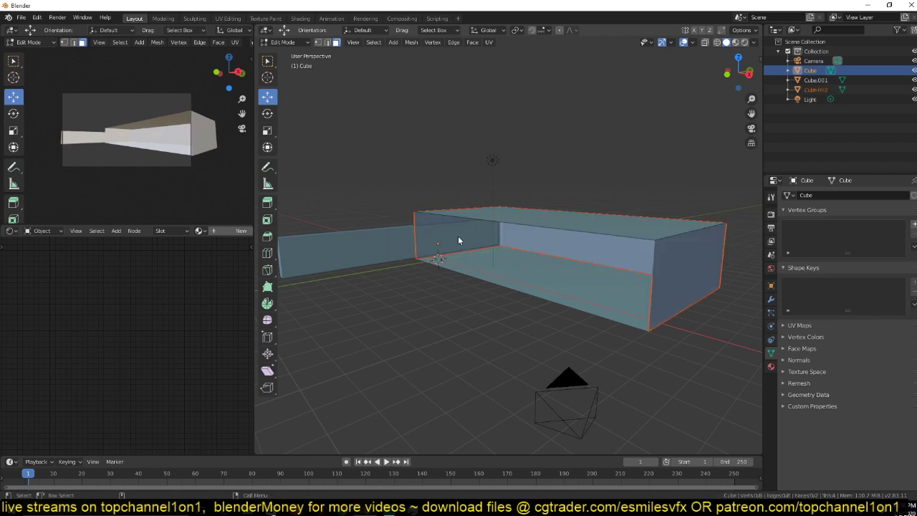
key(Tab)
Step: Add a Solidify modifier to the separated walls with a thickness of about -0.366 m
click(679, 261)
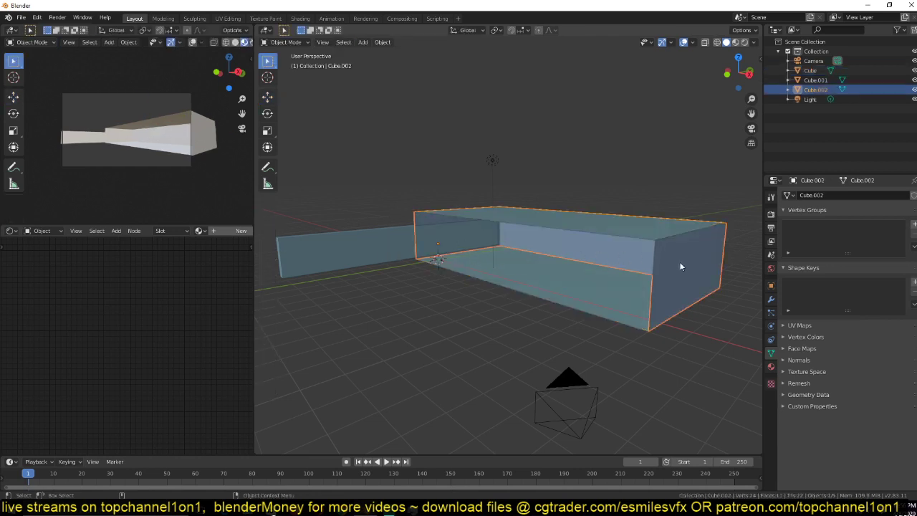
click(771, 299)
click(823, 197)
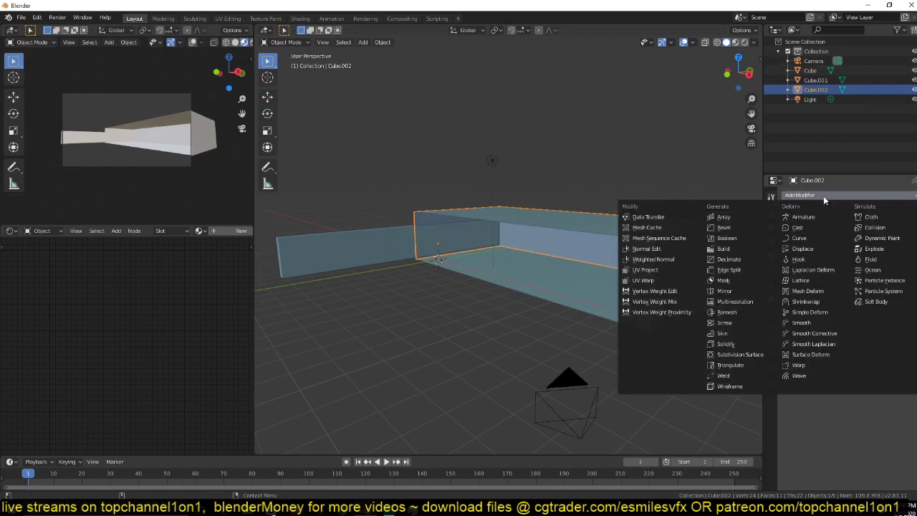
click(735, 345)
drag(826, 248, 856, 248)
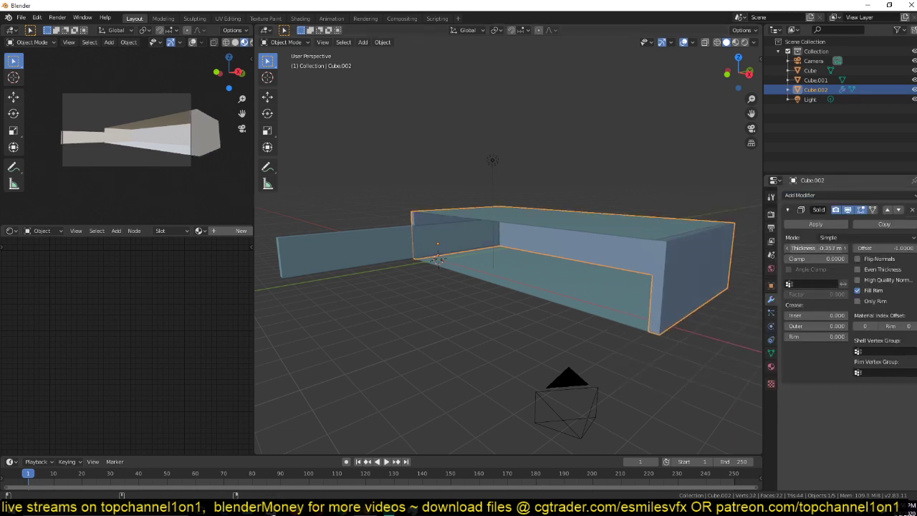
Step: Recalculate the normals of the solidified walls
key(Tab)
key(shift+n)
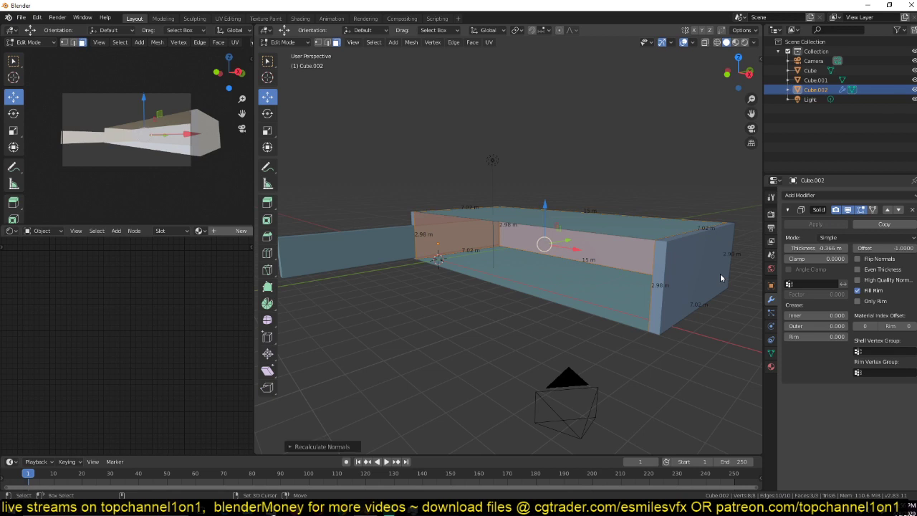
key(Tab)
Step: Enable Cavity in the main viewport's shading options
middle_drag(693, 287, 714, 287)
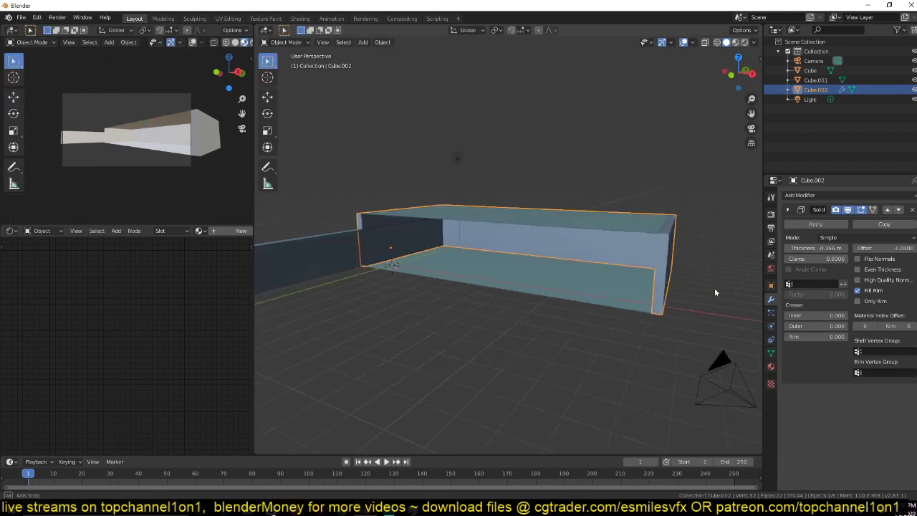
click(753, 42)
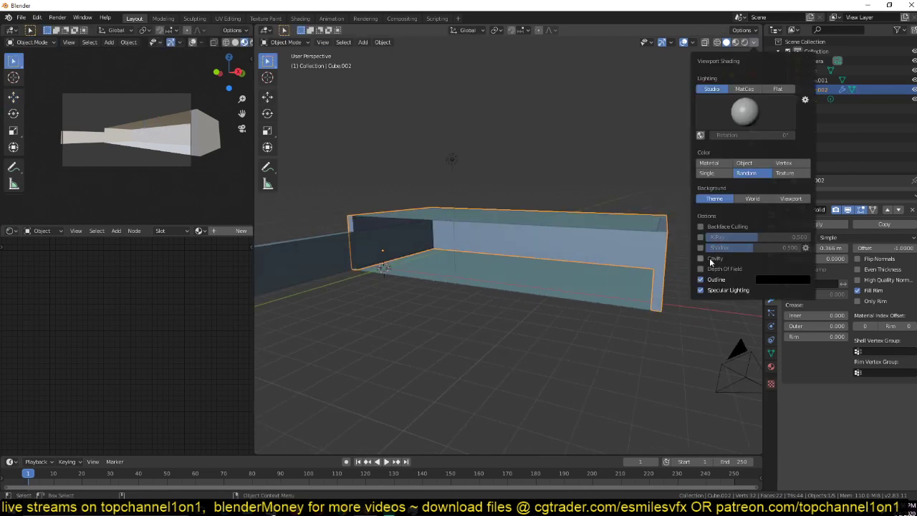
click(702, 261)
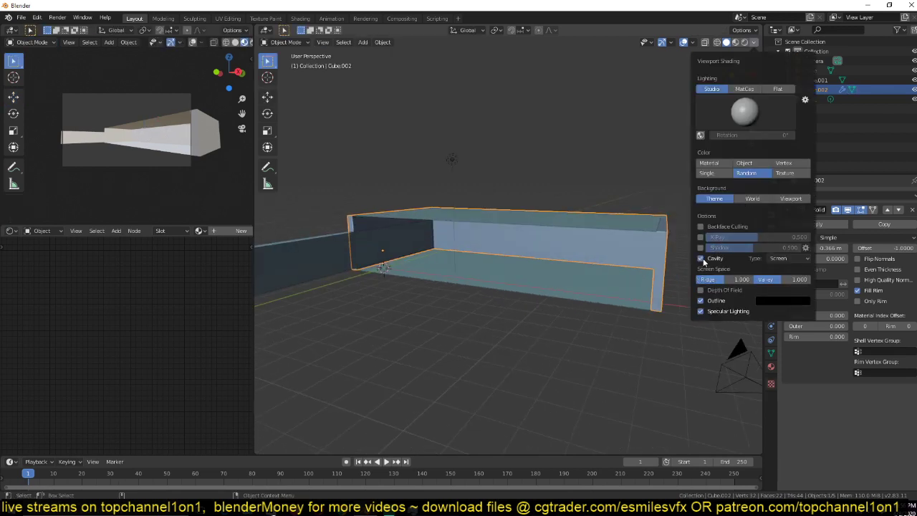
Step: Separate the floor face from the roof into its own object
mouse_move(630, 264)
middle_down()
mouse_move(570, 261)
mouse_move(599, 265)
mouse_move(535, 279)
mouse_move(608, 296)
mouse_move(576, 247)
middle_up()
key(alt+a)
click(576, 290)
key(Tab)
click(506, 309)
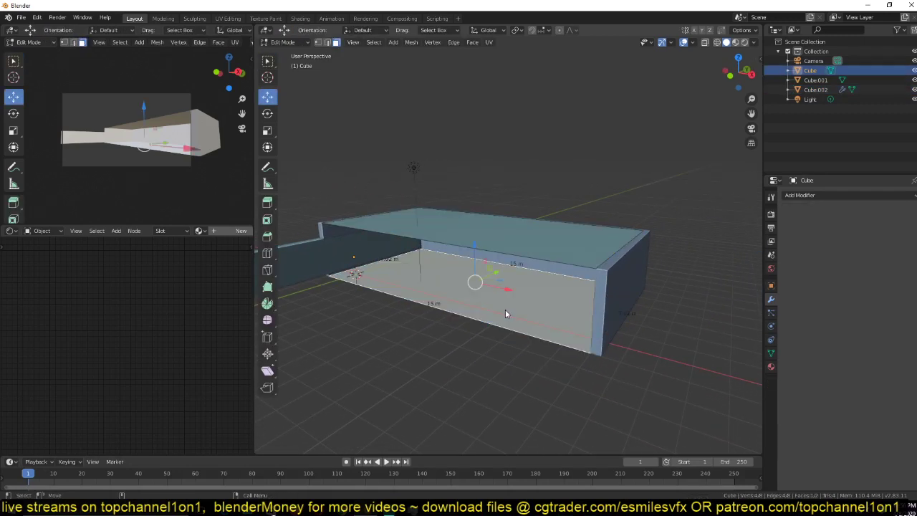
key(p)
click(505, 310)
key(Tab)
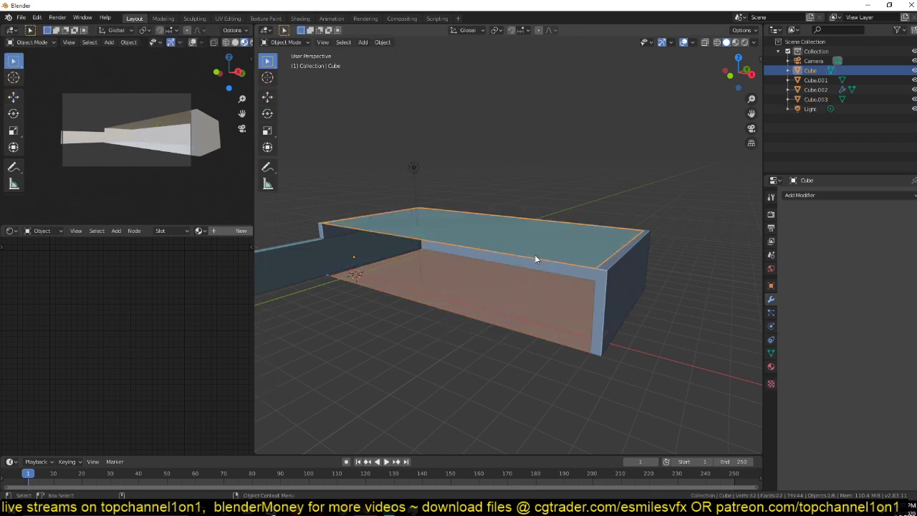
Step: Set the origins of the roof and floor objects to their geometry
shift+click(523, 313)
right_click(523, 313)
click(577, 281)
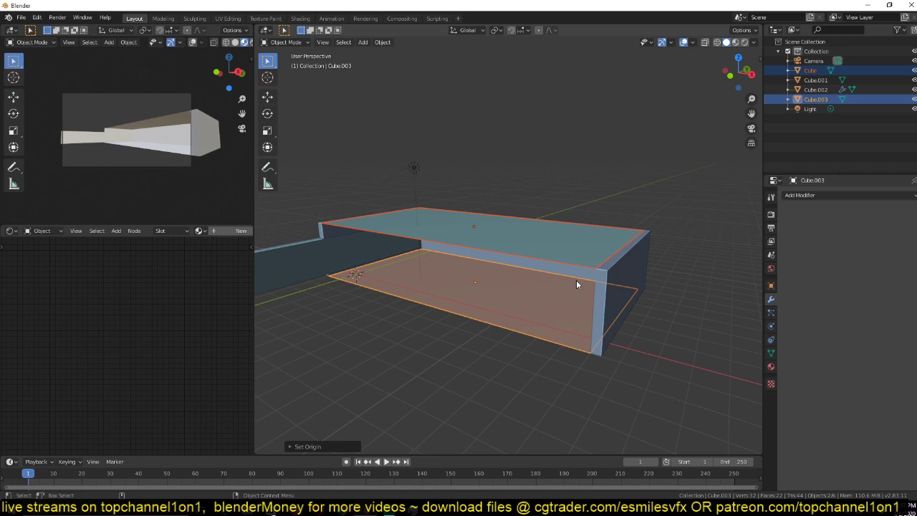
Step: Link the walls' Solidify modifier to the roof and floor objects
shift+click(633, 293)
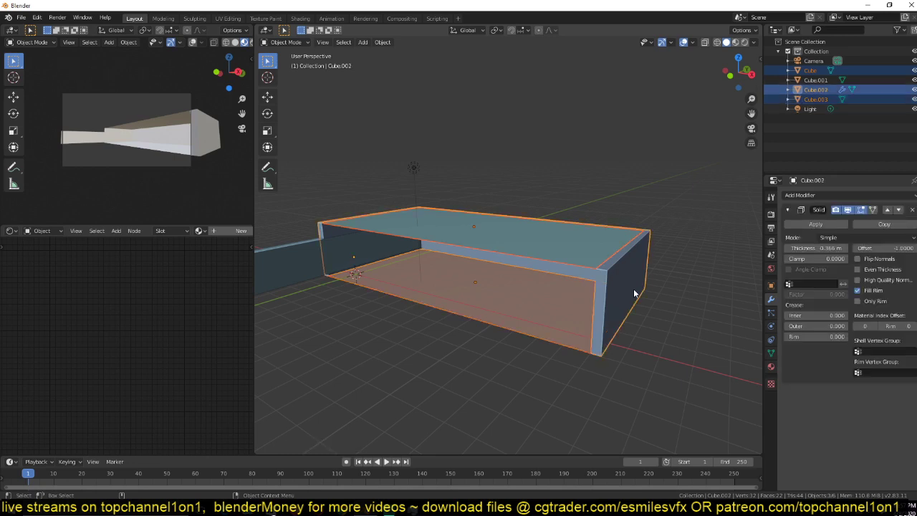
key(ctrl+l)
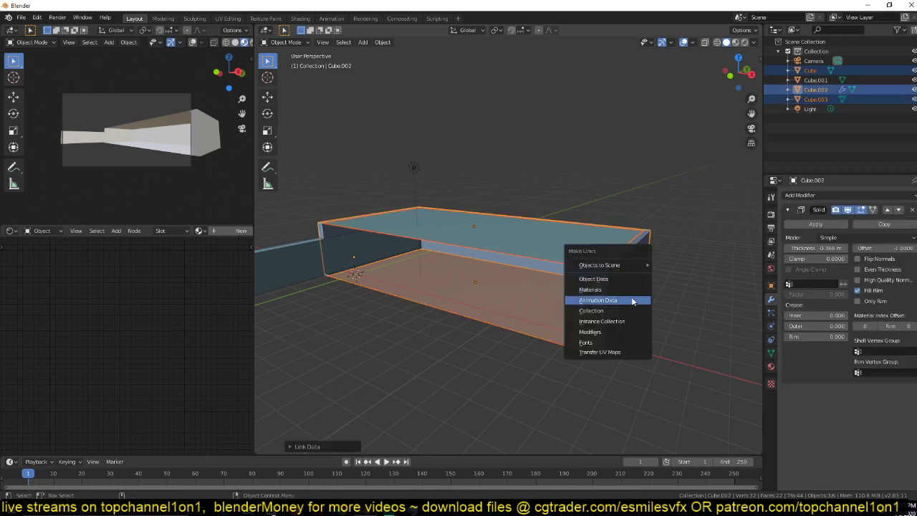
click(615, 331)
key(alt+a)
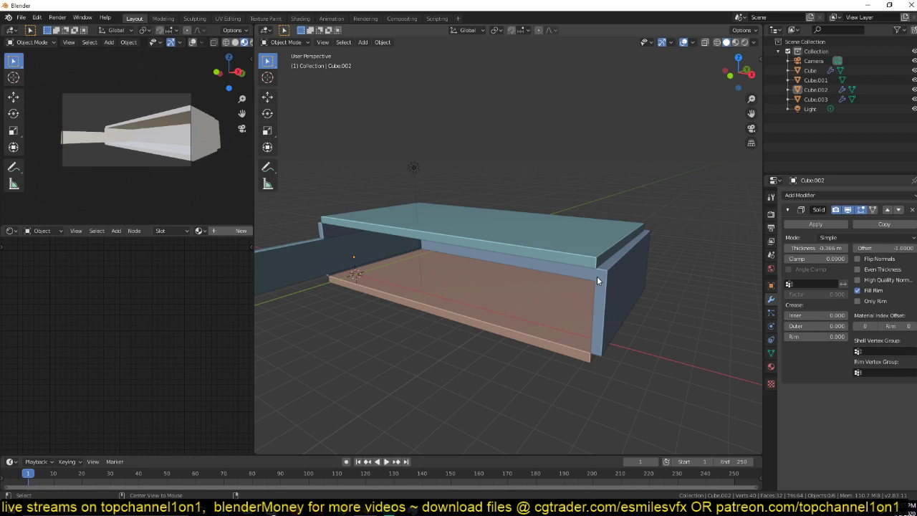
Step: Extend both end edges of the roof slab outward along X so it covers the side walls
click(601, 255)
key(Tab)
drag(660, 250, 674, 248)
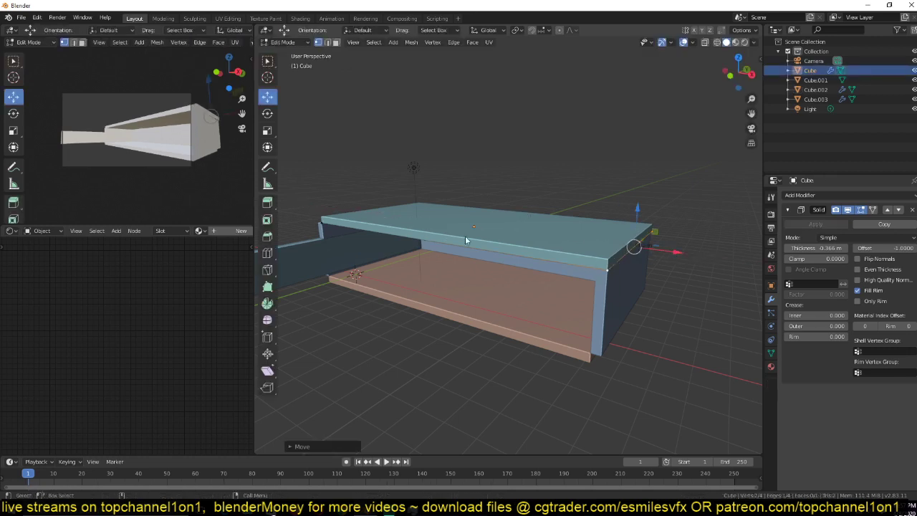
click(347, 227)
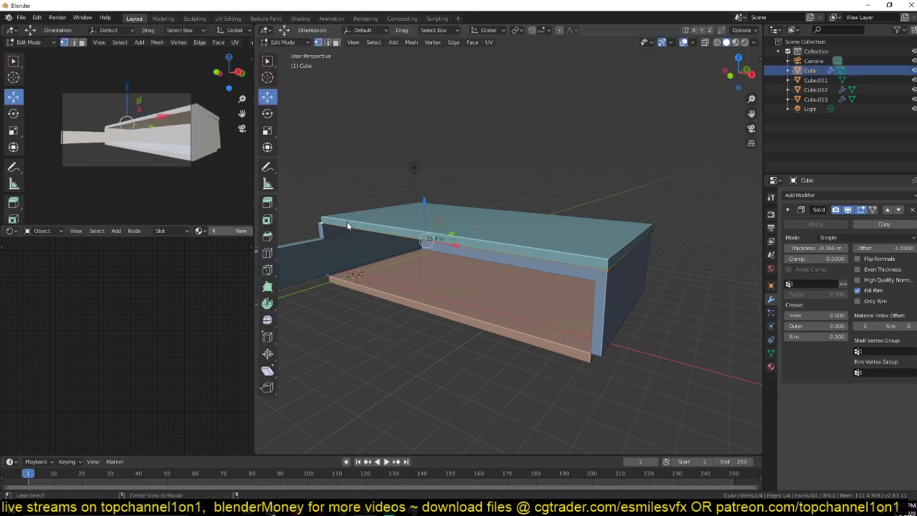
mouse_move(346, 226)
middle_down()
mouse_move(410, 227)
mouse_move(505, 258)
mouse_move(351, 236)
middle_up()
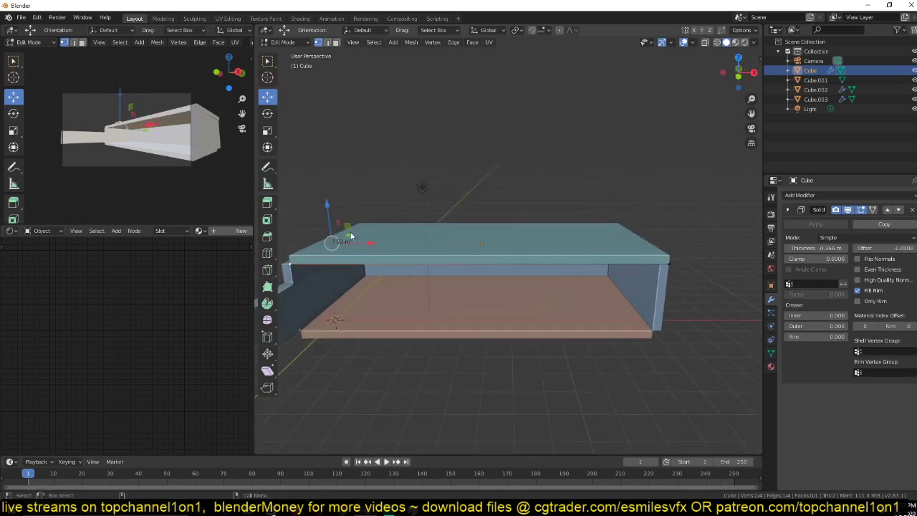
drag(371, 246, 365, 247)
key(Tab)
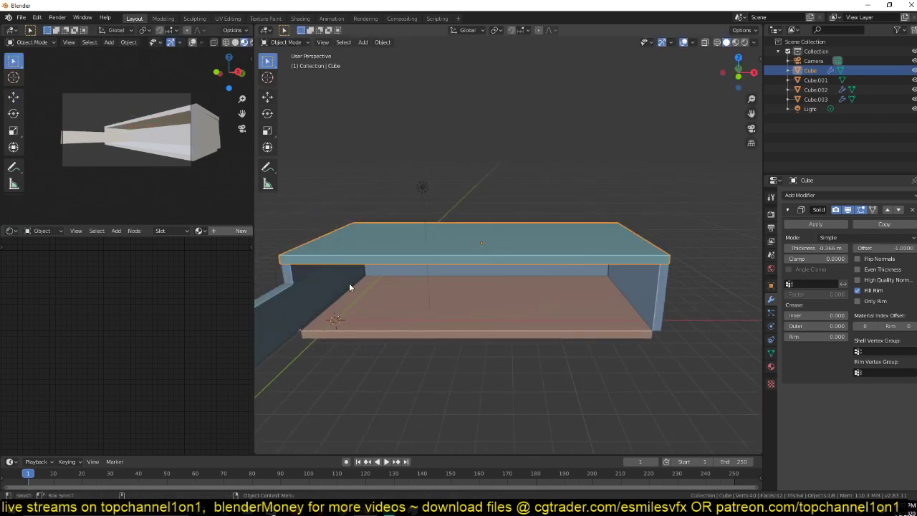
Step: Pull the long wall's inner end back along Y to the front edge of the house
shift+middle_drag(349, 289, 444, 286)
click(440, 290)
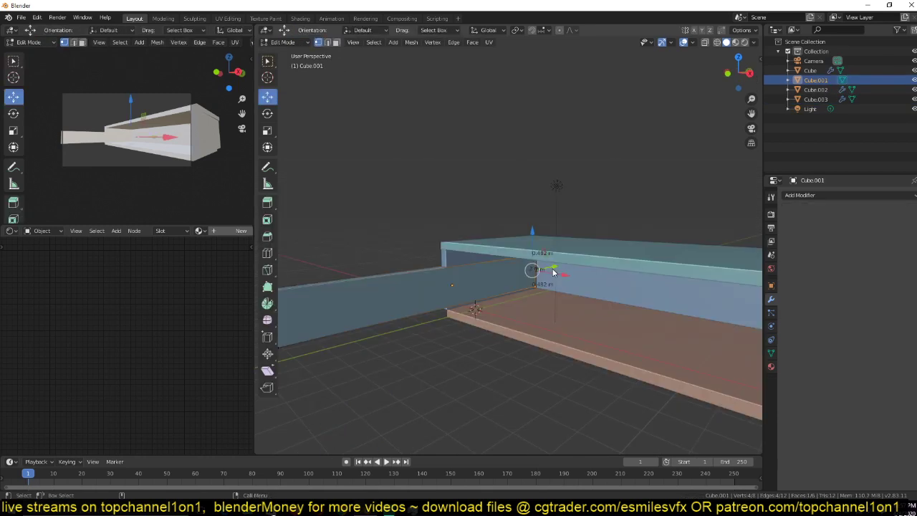
drag(542, 270, 465, 294)
key(Tab)
scroll(501, 306, down, 3)
key(alt+a)
scroll(501, 307, down, 2)
middle_drag(501, 306, 531, 332)
scroll(530, 335, up, 2)
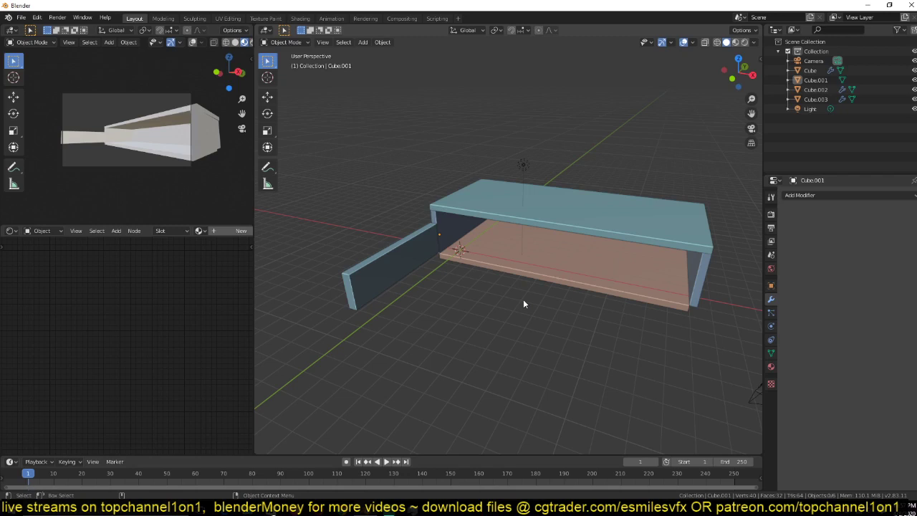
Step: Start saving the file and create a new folder named archviz inside the artstation art folder
key(ctrl+s)
click(371, 137)
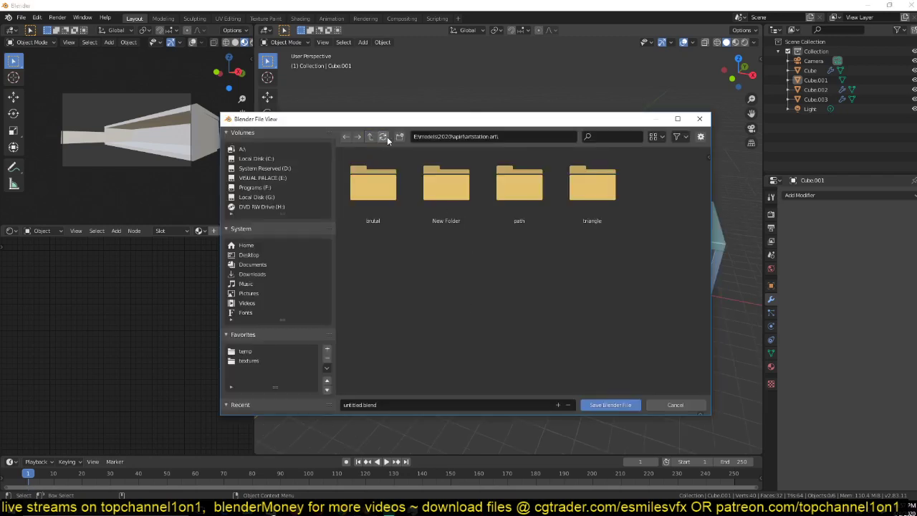
click(400, 137)
text(archviz)
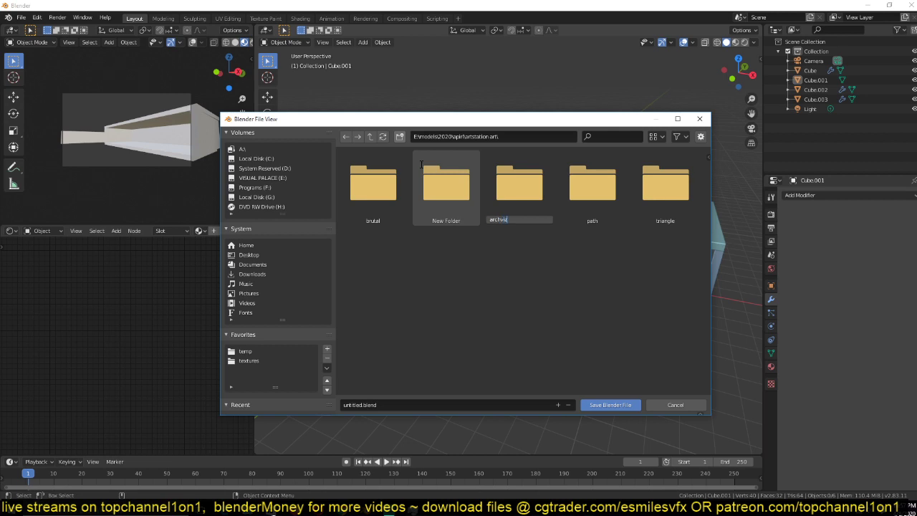
key(Return)
Step: Open the archviz folder and save the scene there as archviz.blend
double_click(466, 211)
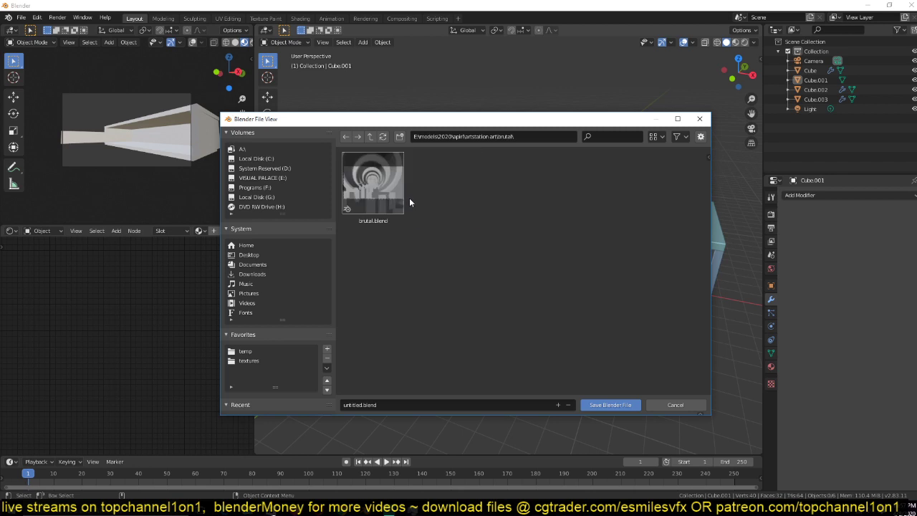
click(371, 137)
double_click(386, 186)
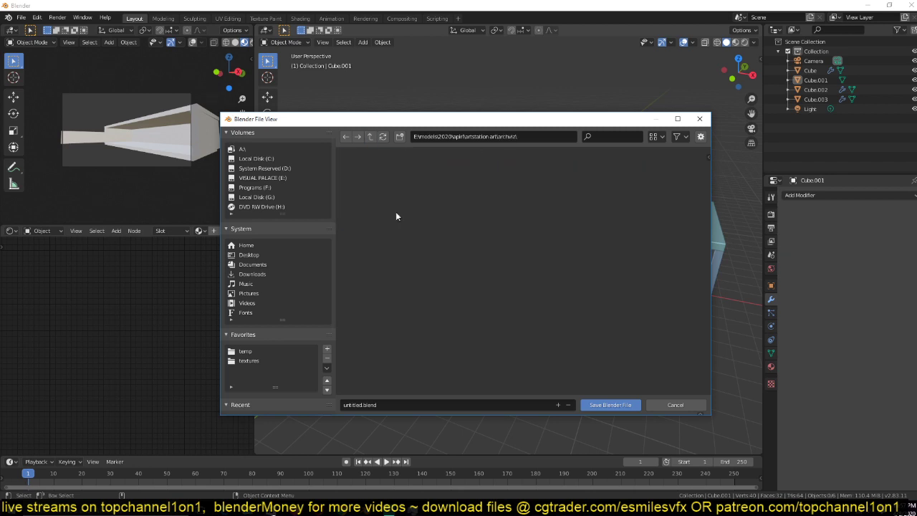
click(452, 406)
text(archviz)
key(Return)
click(610, 405)
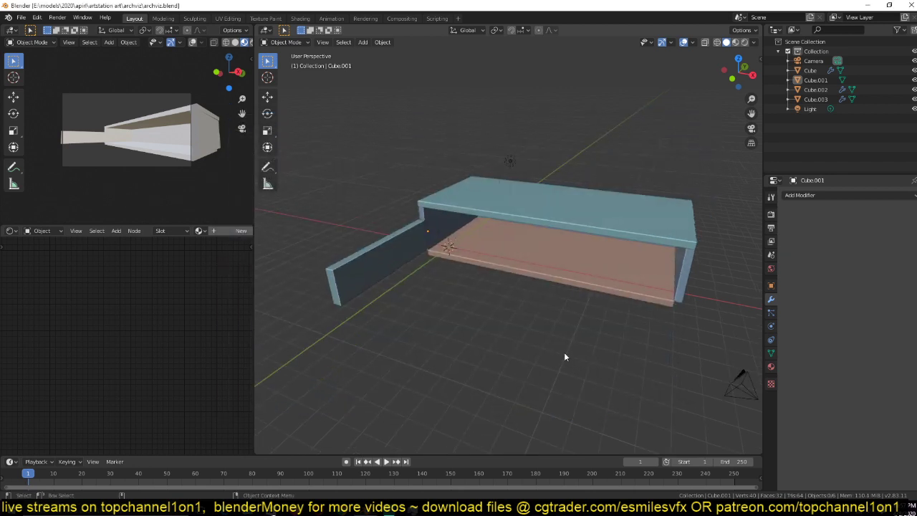
Step: Add a loop cut through the middle of the floor slab and bevel it into a strip about 2.4 m wide
middle_drag(564, 356, 527, 344)
scroll(549, 328, up, 2)
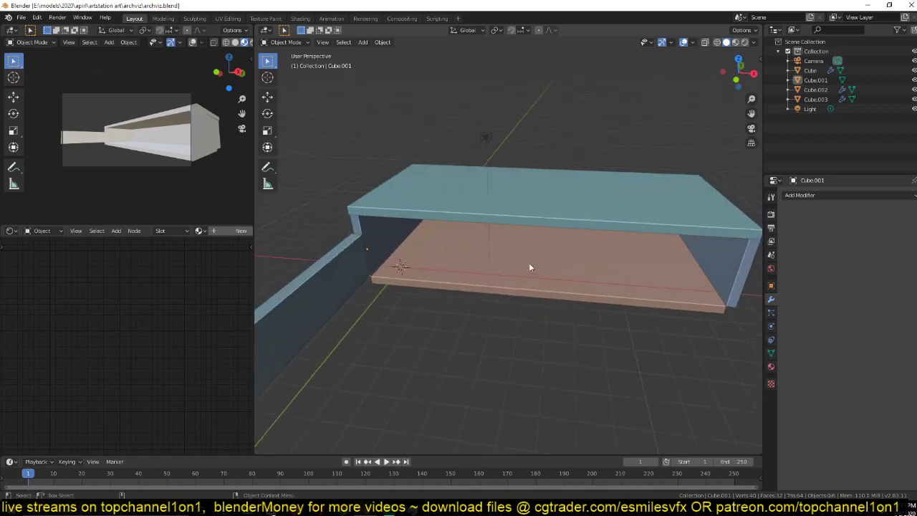
click(528, 264)
middle_drag(526, 258, 522, 235)
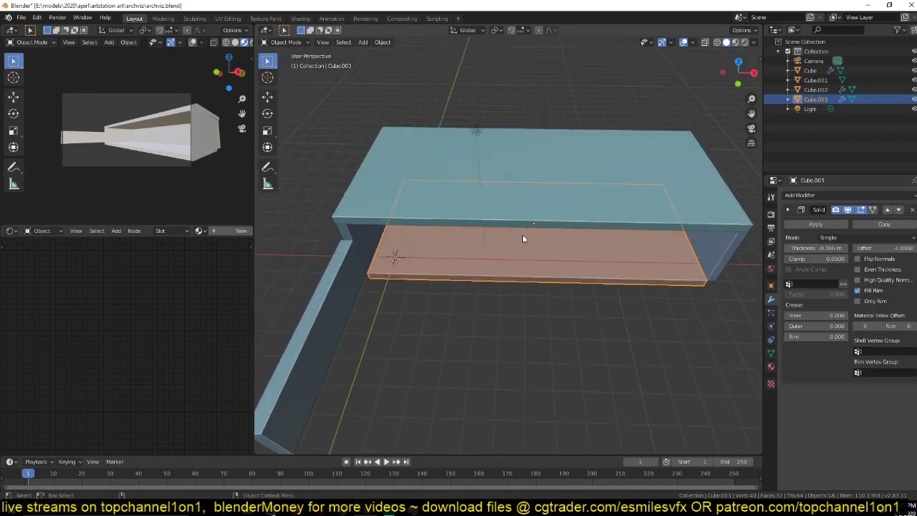
key(Tab)
middle_drag(530, 276, 540, 266)
key(ctrl+r)
click(511, 275)
right_click(511, 275)
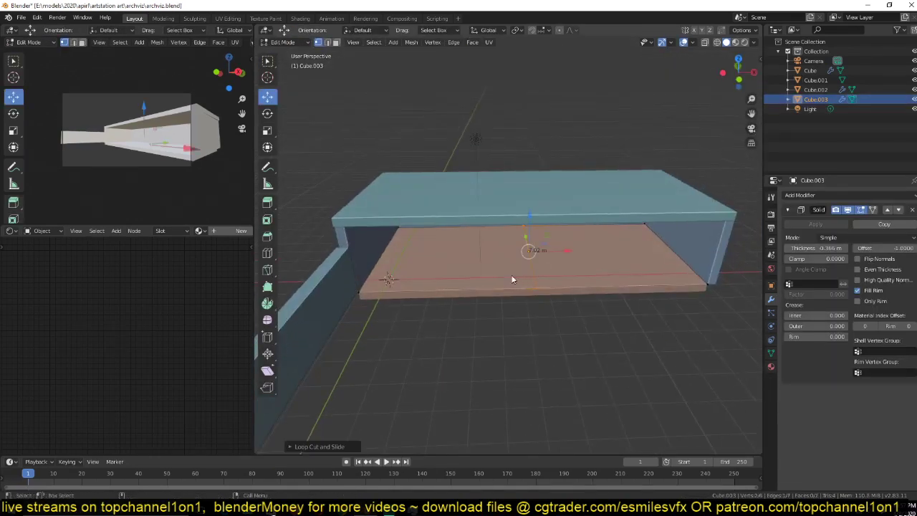
key(ctrl+b)
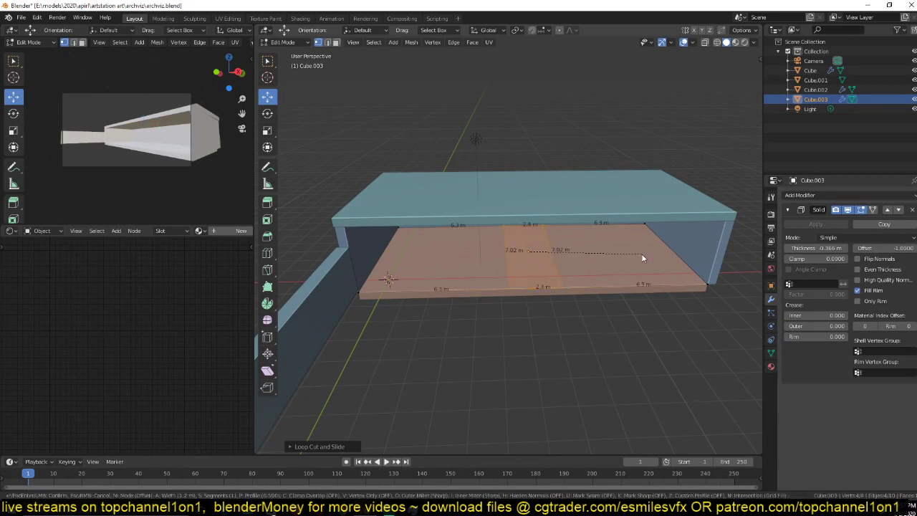
click(631, 258)
Step: Add a crosswise loop cut about 4.4 m from the floor's front edge and narrow the middle strip to about 2 m
key(ctrl+r)
click(511, 255)
click(511, 247)
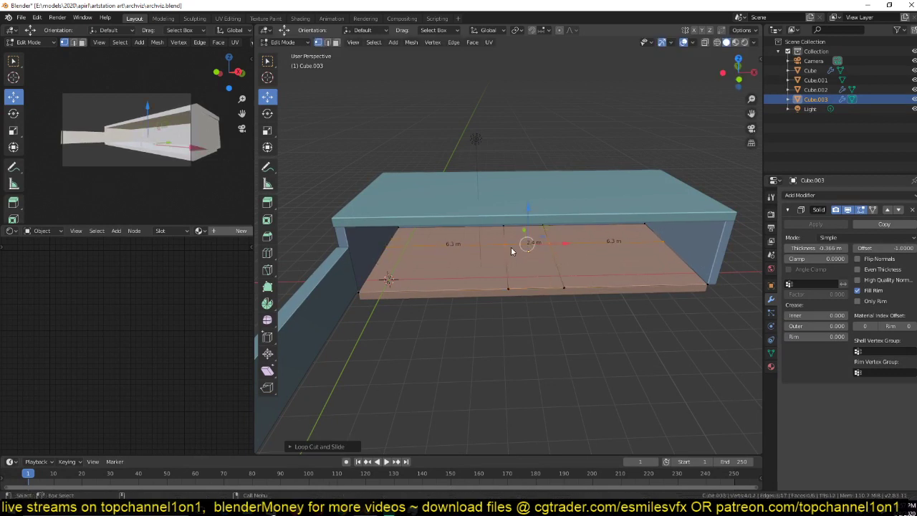
key(3)
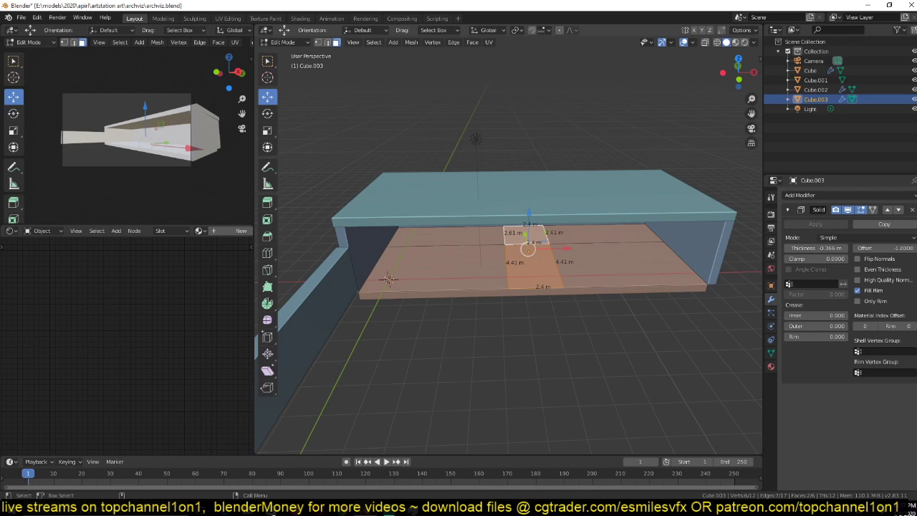
Step: Separate the front middle face of the floor slab into its own object
click(546, 287)
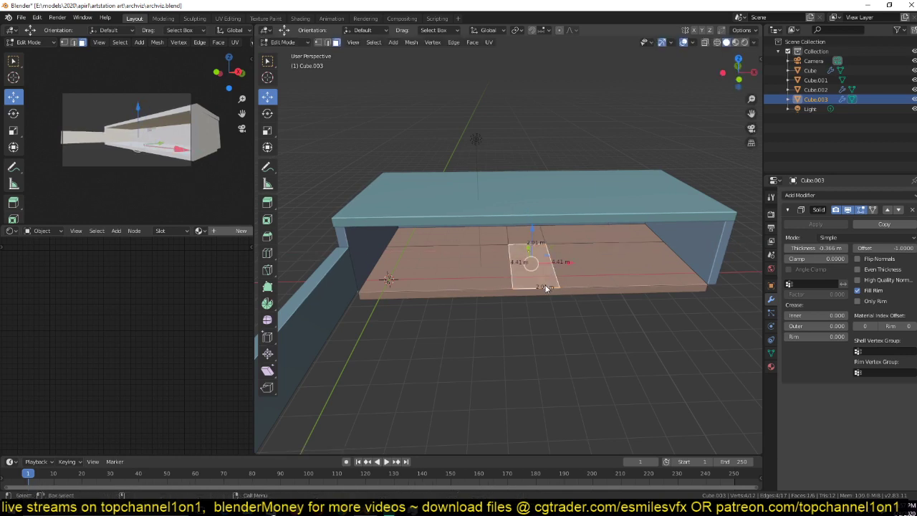
key(p)
click(535, 274)
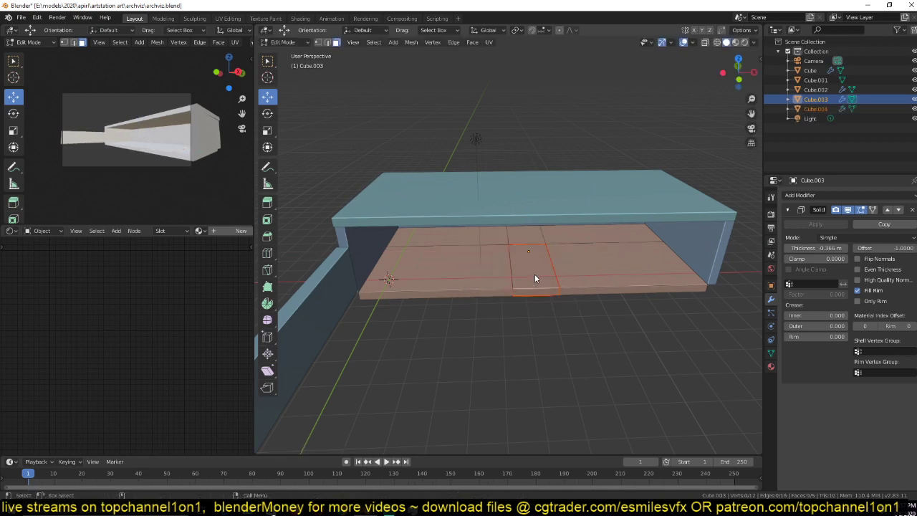
Step: Move the separated piece's front edge outward along Y by about 6.7 m to form a walkway
key(Tab)
click(543, 290)
middle_drag(522, 279, 477, 310)
key(Tab)
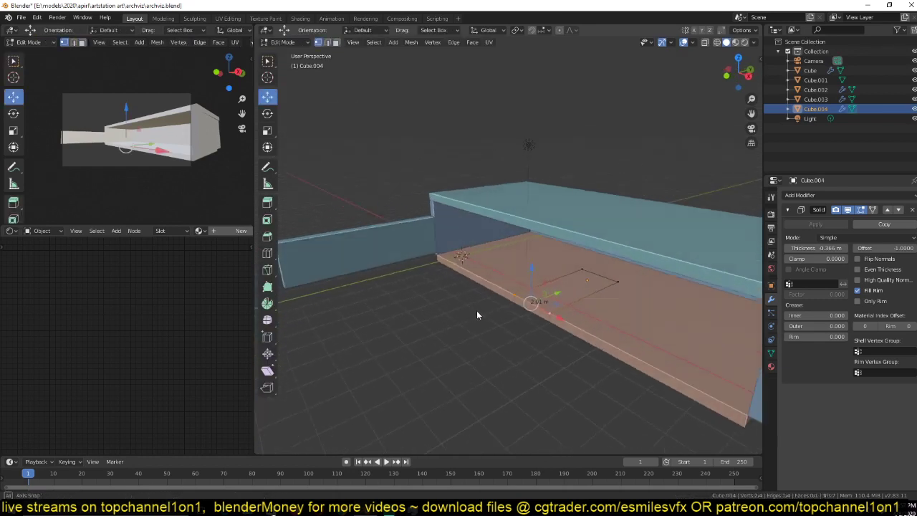
click(550, 297)
key(g)
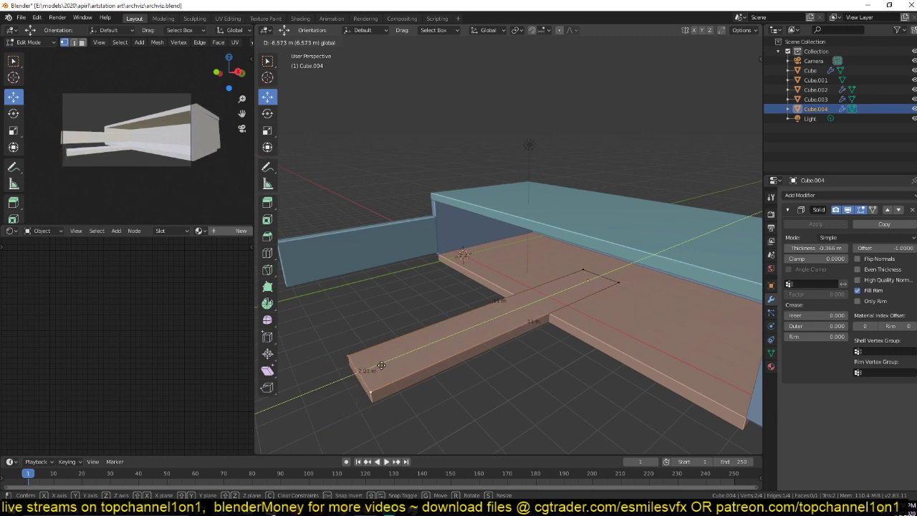
click(381, 365)
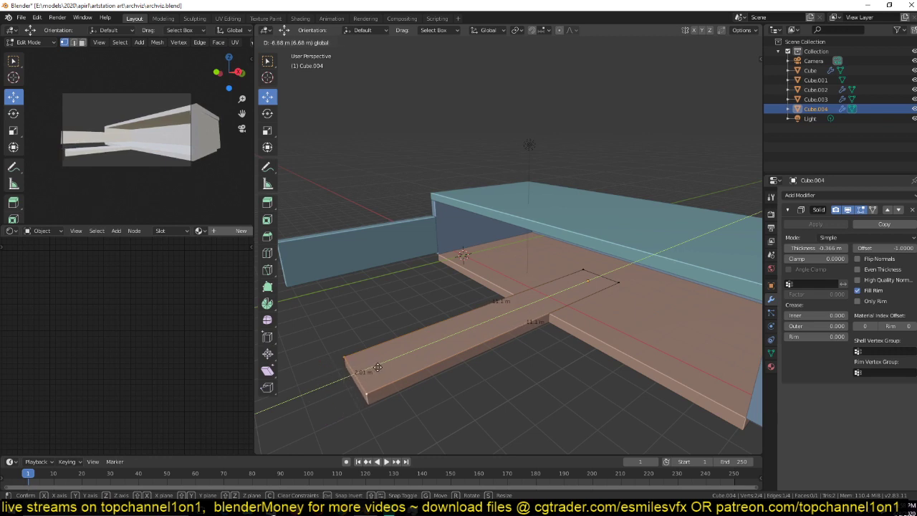
Step: Add two loop cuts across the walkway, one at the floor's front edge and one about 1.6 m farther out
key(ctrl+r)
click(510, 308)
click(523, 294)
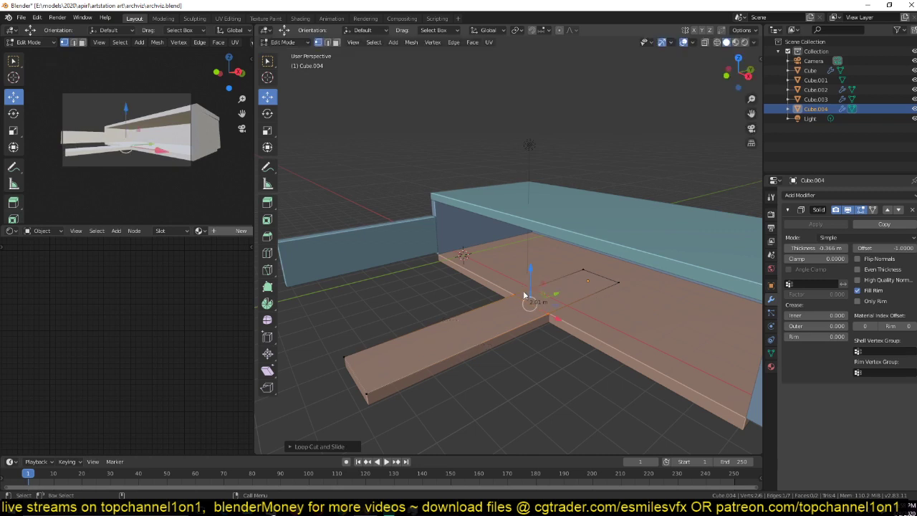
key(ctrl+r)
click(462, 312)
click(509, 301)
Step: Extrude both side edges of the section between the cuts and scale them along X into wings about 6.6 m long
click(524, 323)
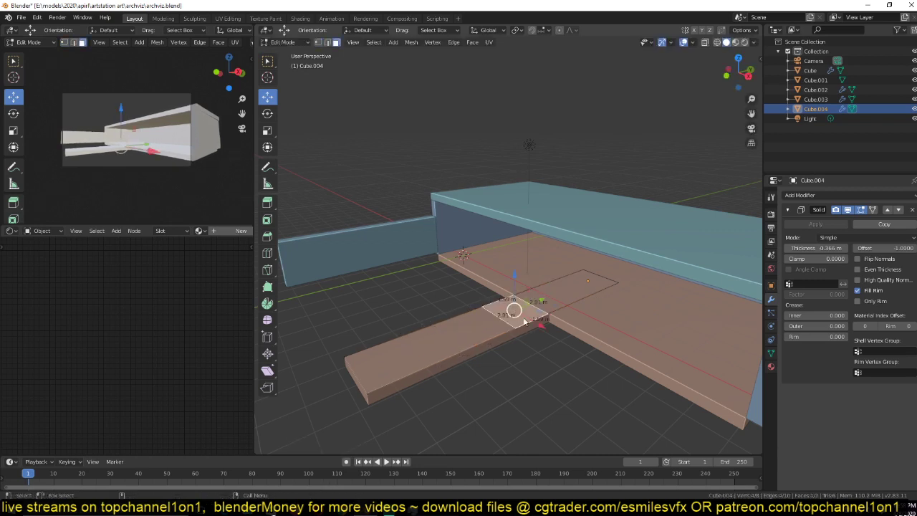
key(e)
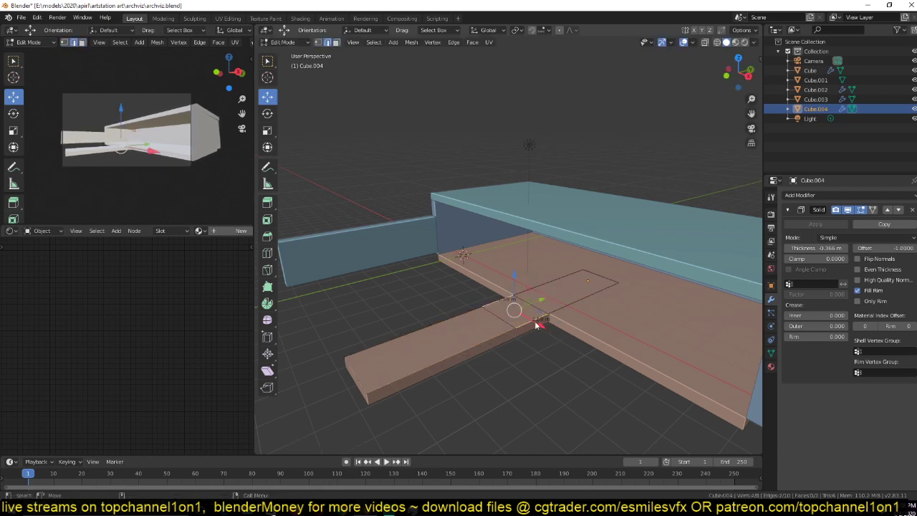
click(536, 325)
key(s)
key(x)
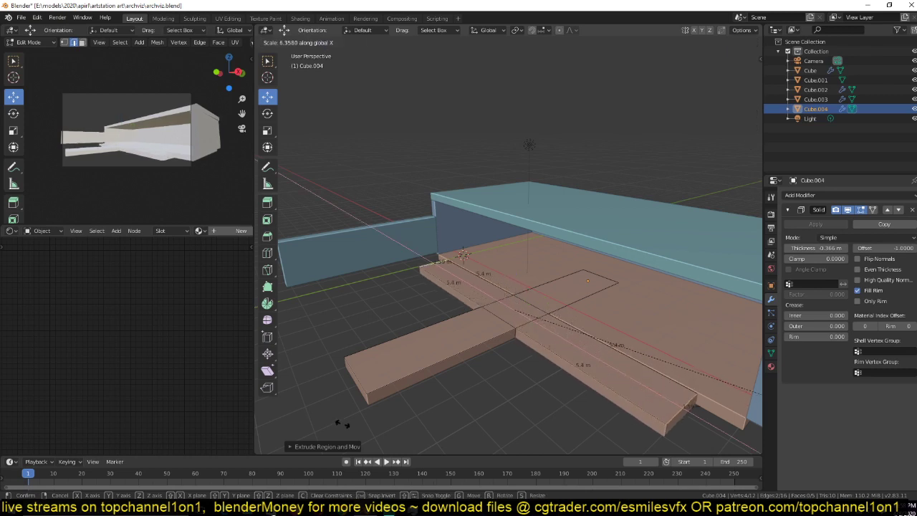
click(409, 442)
key(Tab)
middle_drag(383, 380, 470, 281)
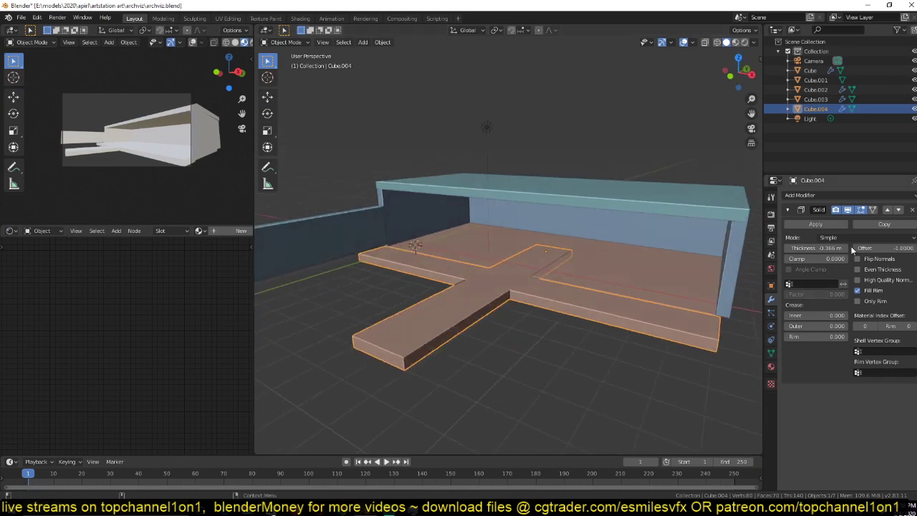
Step: Remove the walkway's Solidify modifier and extrude its whole mesh downward into a deep block
click(912, 210)
key(Tab)
key(a)
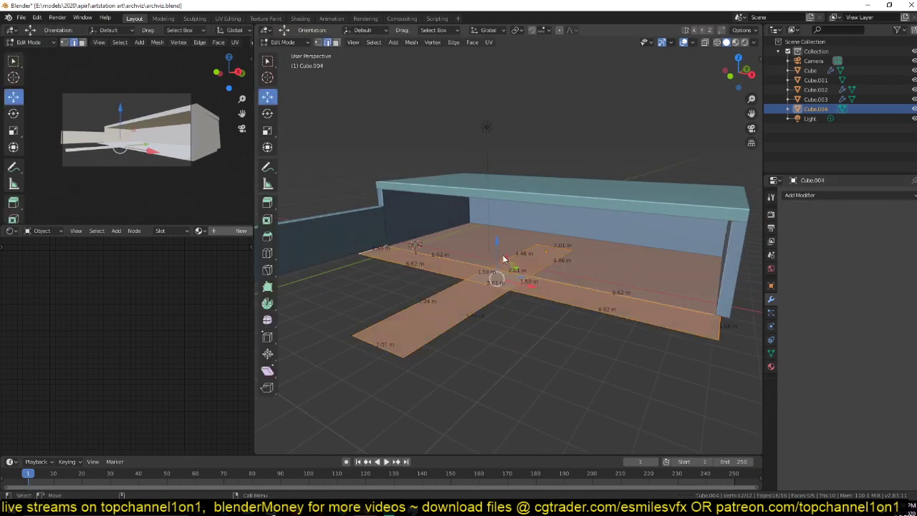
key(e)
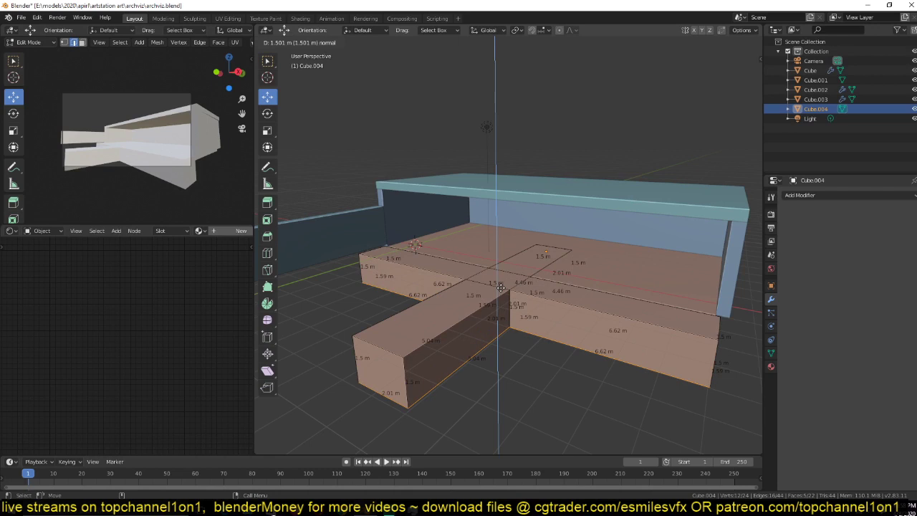
click(499, 279)
Step: Delete the top faces of the walkway block and its wings so it becomes an open trough
key(3)
click(471, 290)
shift+click(466, 271)
shift+click(498, 275)
shift+click(525, 268)
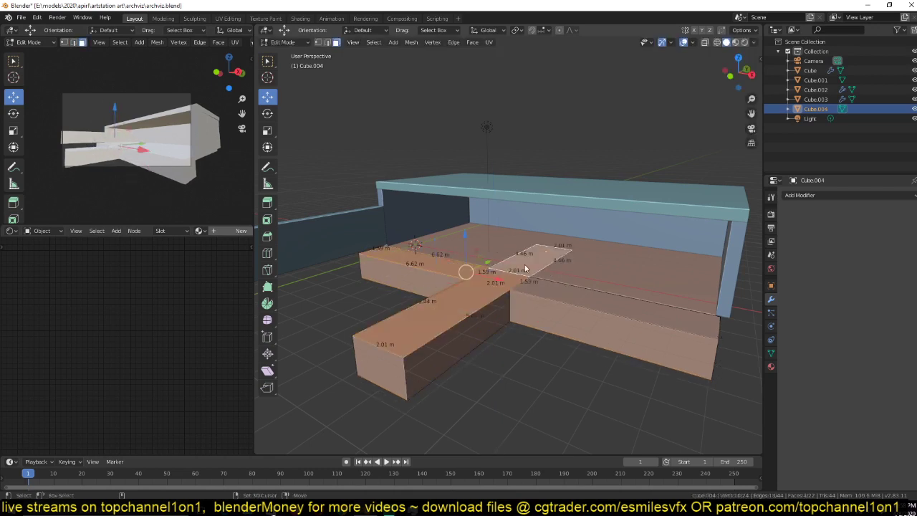
shift+click(551, 296)
key(Tab)
middle_drag(551, 300, 622, 309)
scroll(623, 309, up, 4)
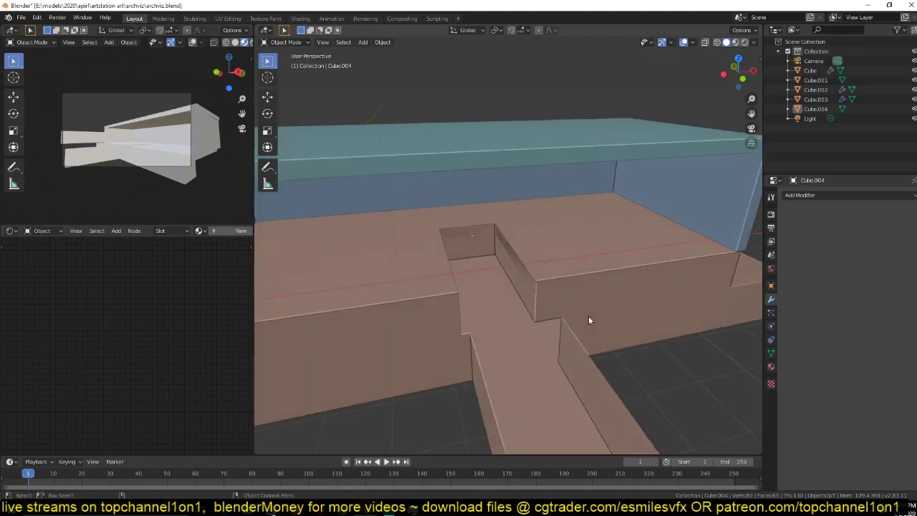
Step: Widen the floor slab's central recess slightly along X to about 2.07 m
click(570, 311)
click(541, 271)
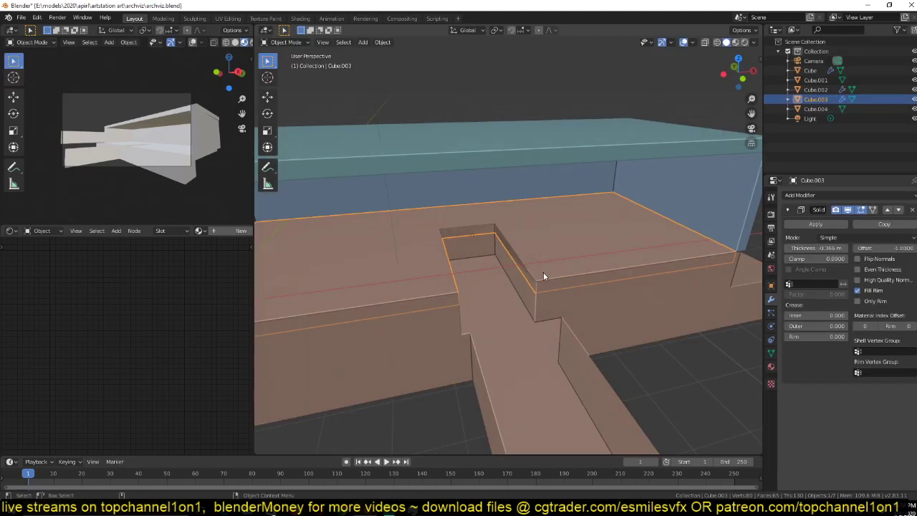
key(Tab)
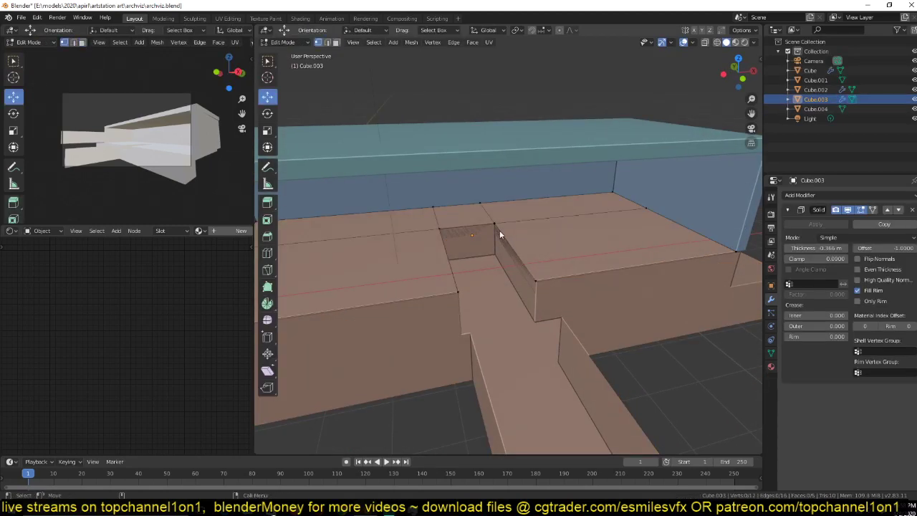
click(497, 230)
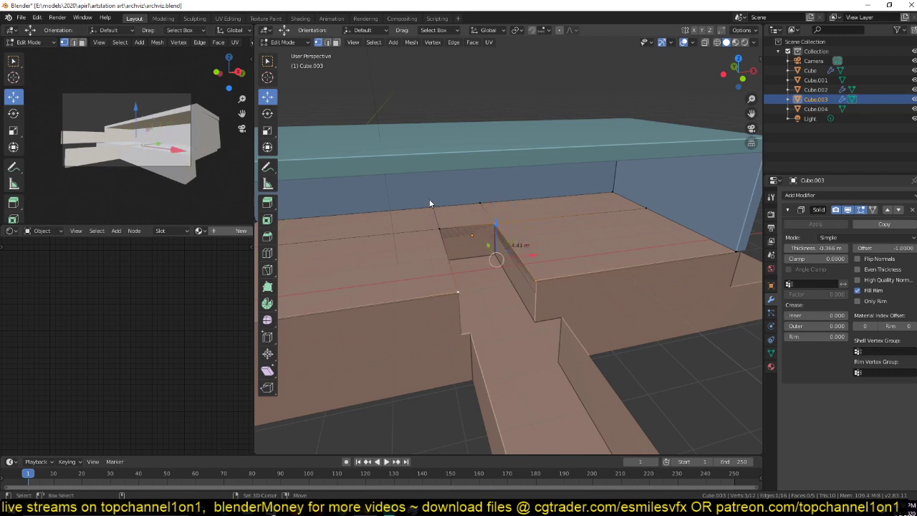
key(s)
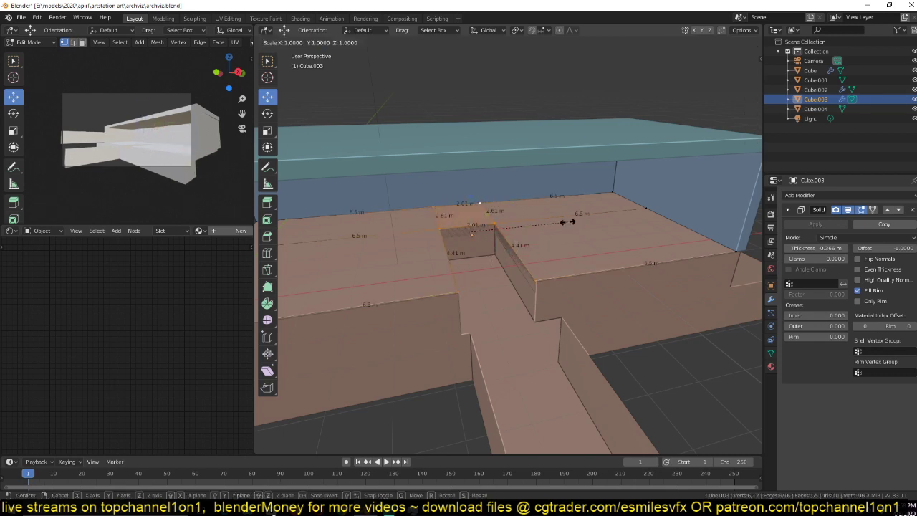
key(x)
click(569, 221)
key(Tab)
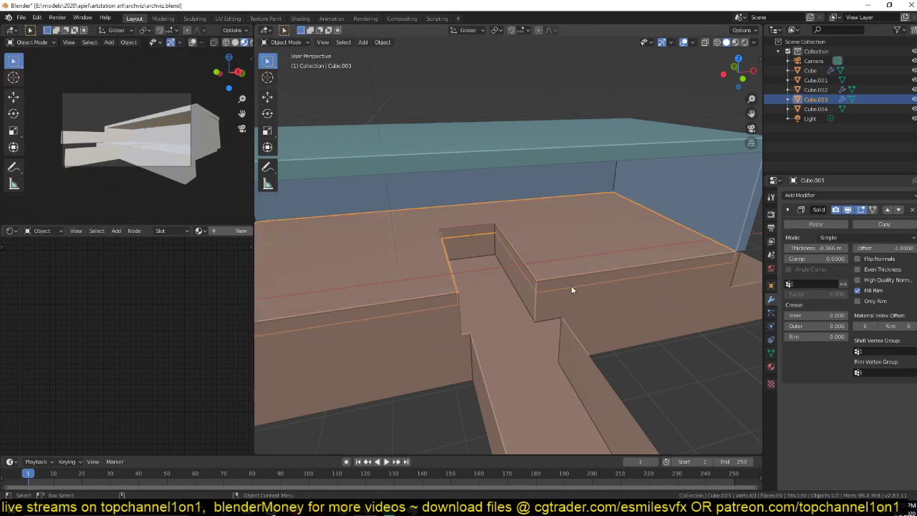
Step: Move the inner edge of the floor slab's recess slightly along Y to line up with the trough's end wall
middle_drag(571, 286, 564, 260)
key(Tab)
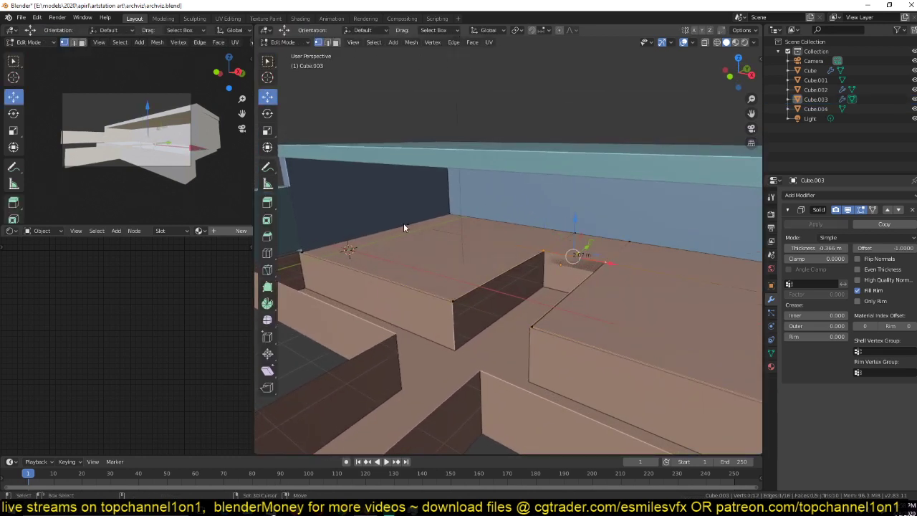
middle_drag(404, 228, 533, 295)
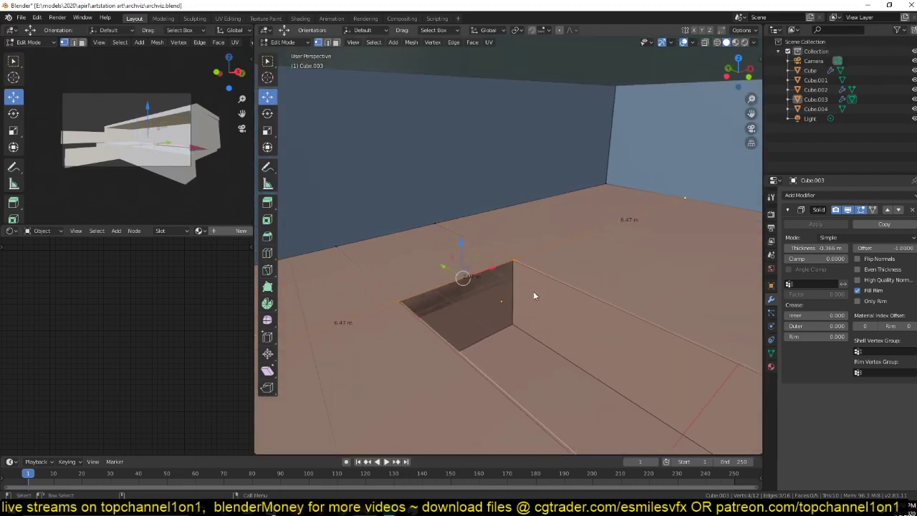
key(g)
key(y)
click(442, 264)
key(Tab)
scroll(546, 307, down, 4)
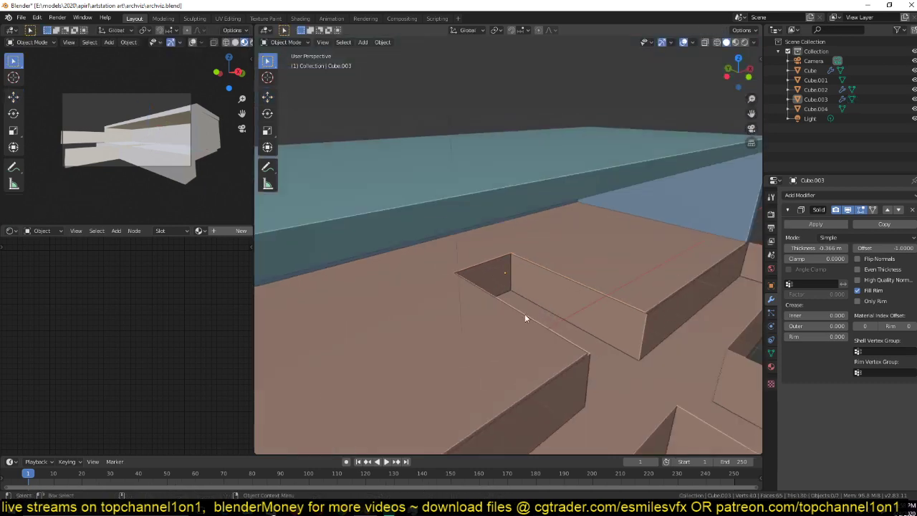
Step: Add a Solidify modifier to the walkway trough with a thickness of -0.095 m
middle_drag(526, 317, 560, 312)
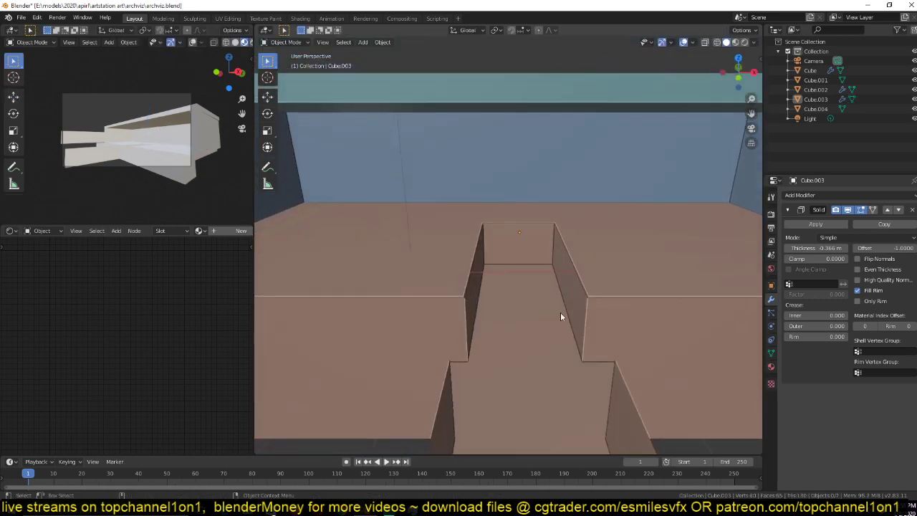
click(560, 312)
click(821, 201)
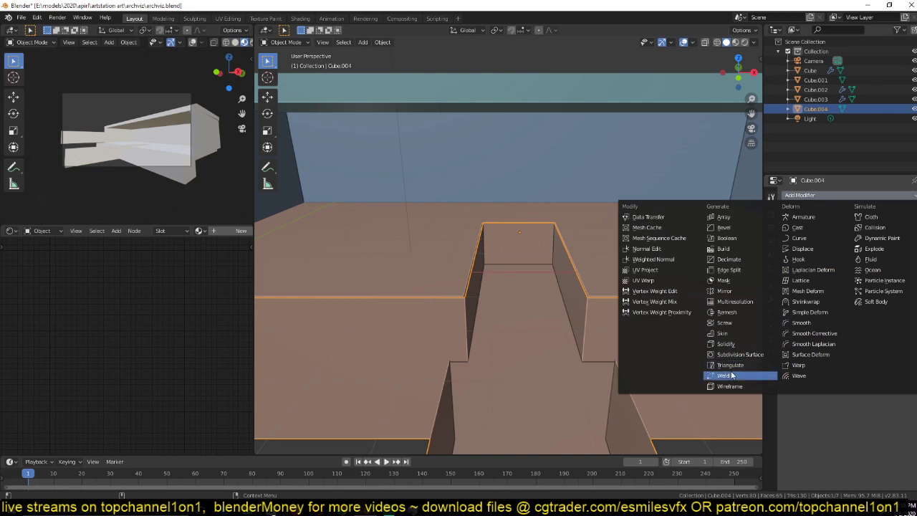
click(730, 343)
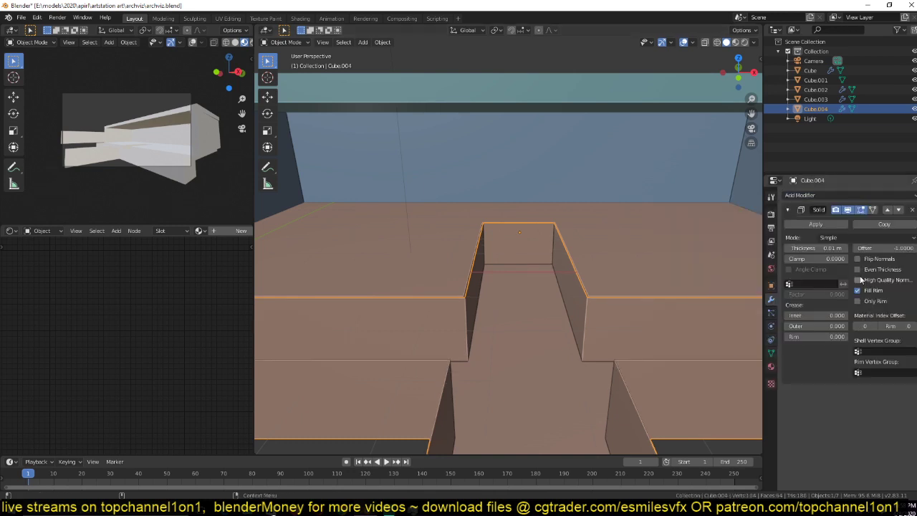
mouse_move(817, 248)
mouse_down()
mouse_move(842, 248)
mouse_move(802, 248)
mouse_up()
Step: Lower the walkway trough slightly along Z and save the scene
shift+middle_drag(653, 270, 625, 241)
key(g)
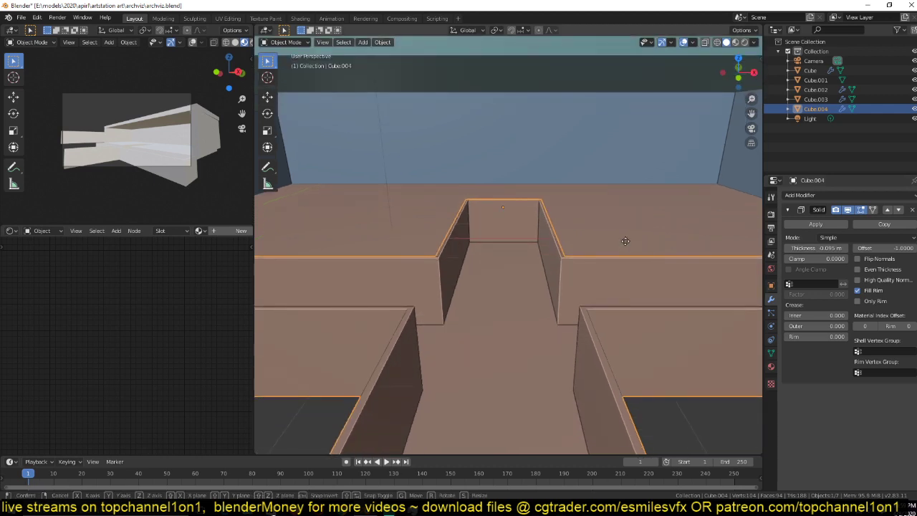
key(z)
click(625, 242)
key(alt+a)
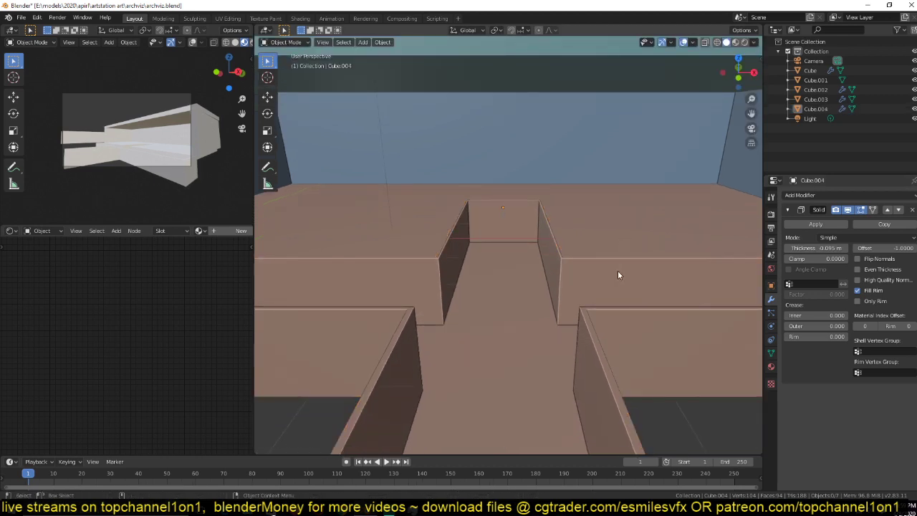
scroll(618, 271, down, 4)
middle_drag(617, 271, 580, 281)
key(ctrl+s)
Step: Add a plane mesh in the top view and scale it up
scroll(501, 243, down, 2)
middle_drag(502, 244, 527, 266)
key(KP_7)
key(shift+a)
mouse_move(514, 289)
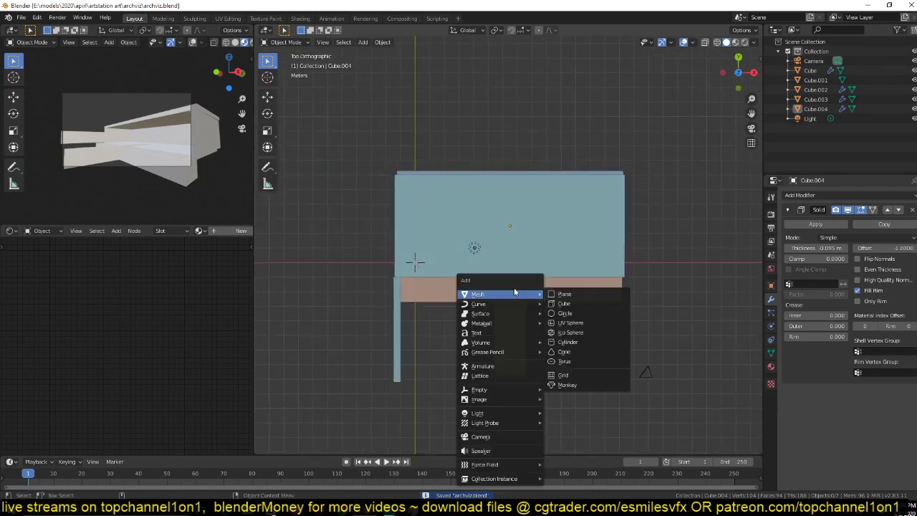
click(564, 294)
key(s)
click(452, 300)
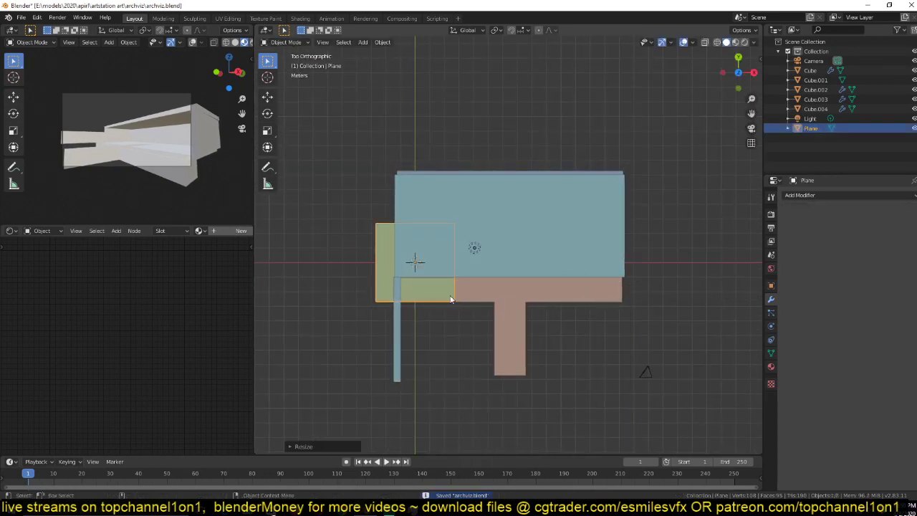
Step: Try positioning and enlarging the plane as ground in front of the house, and delete it
key(g)
click(531, 340)
key(s)
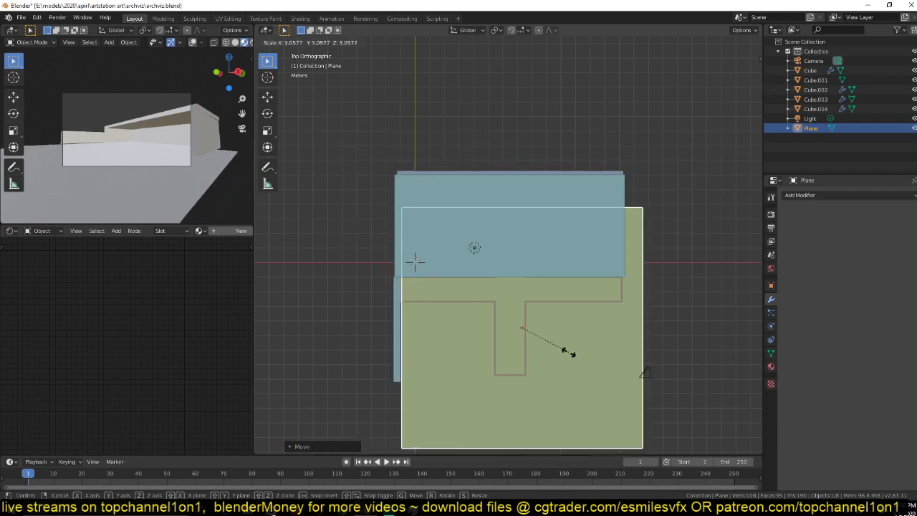
click(574, 352)
middle_drag(573, 351, 571, 327)
key(Delete)
scroll(565, 322, up, 5)
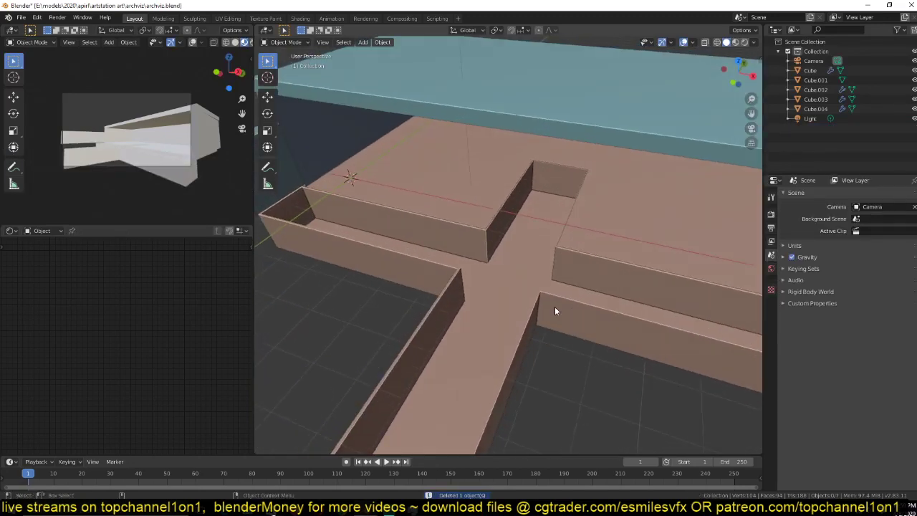
scroll(553, 301, down, 6)
Step: Move the light in front of the house to about X 12.6 m, Y -6.6 m and enable scene lights in the camera preview
click(491, 144)
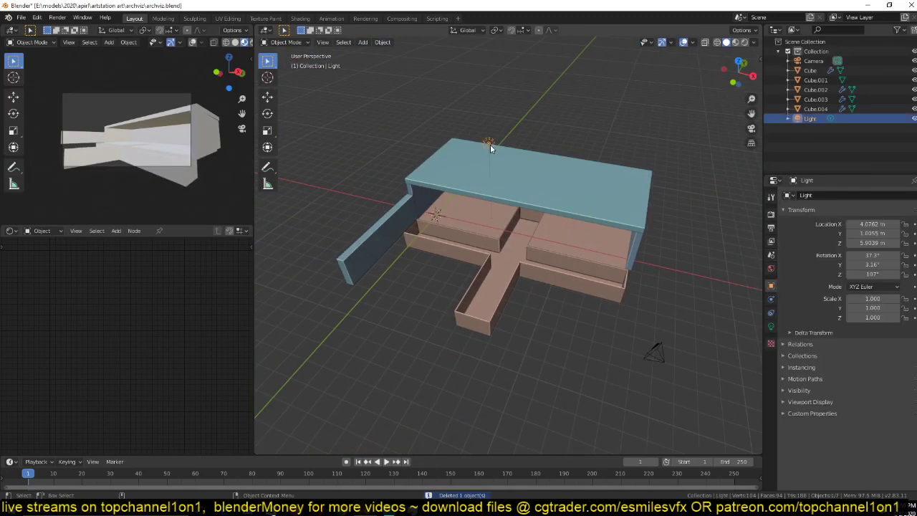
key(KP_7)
key(g)
click(639, 274)
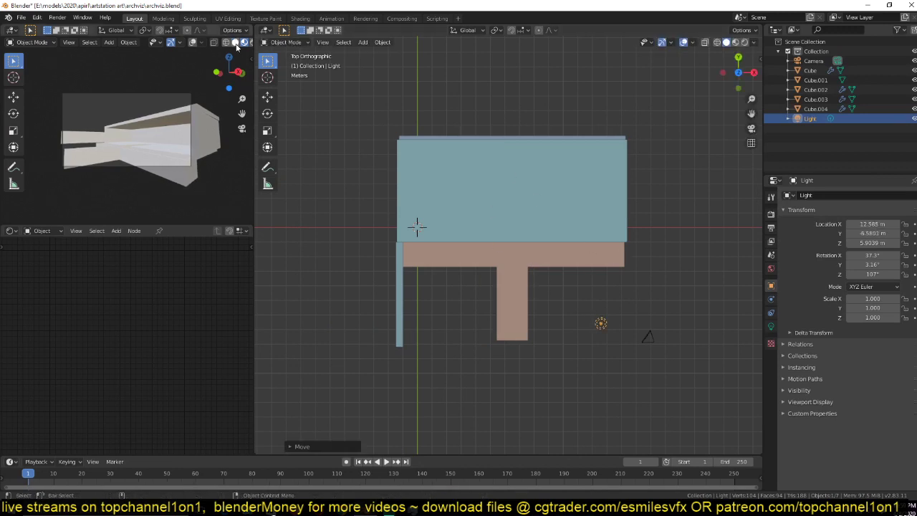
scroll(237, 46, down, 2)
click(241, 42)
click(190, 89)
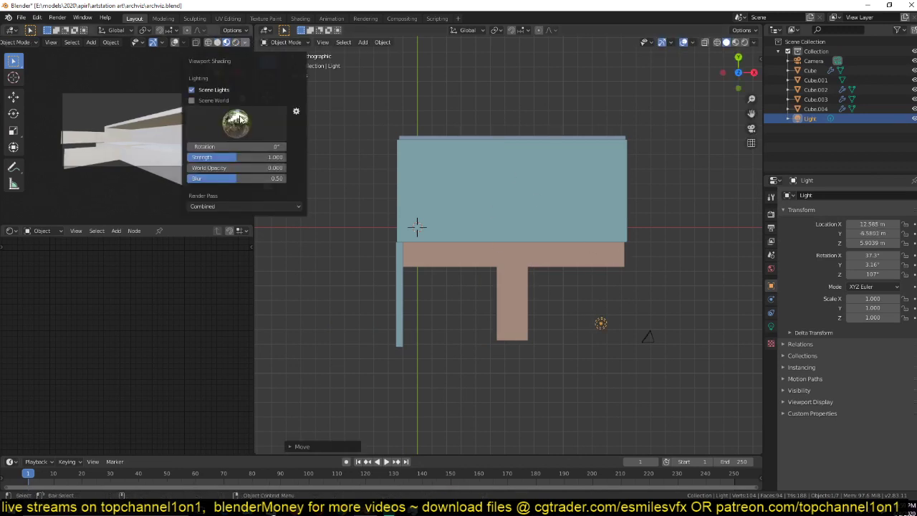
Step: Change the light to a Sun with strength 1.000 and rotate it in the top view to shine toward the house
click(771, 326)
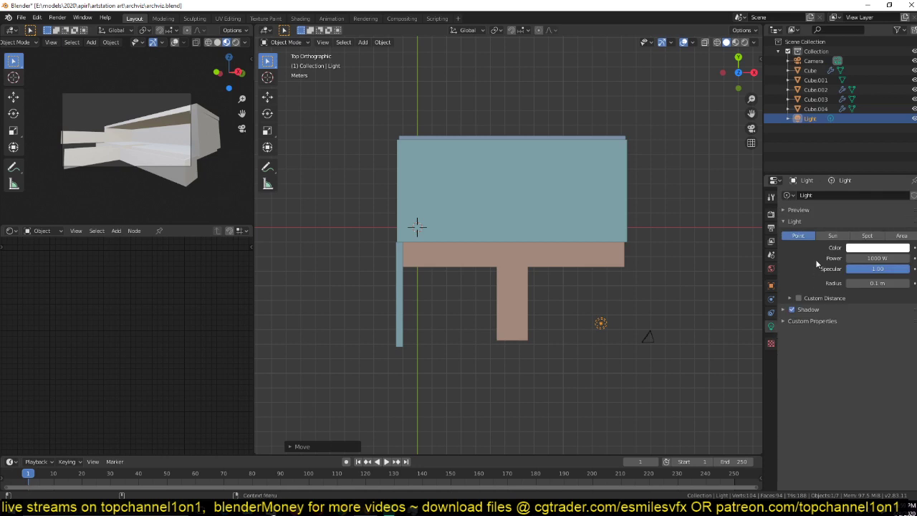
click(900, 237)
click(830, 235)
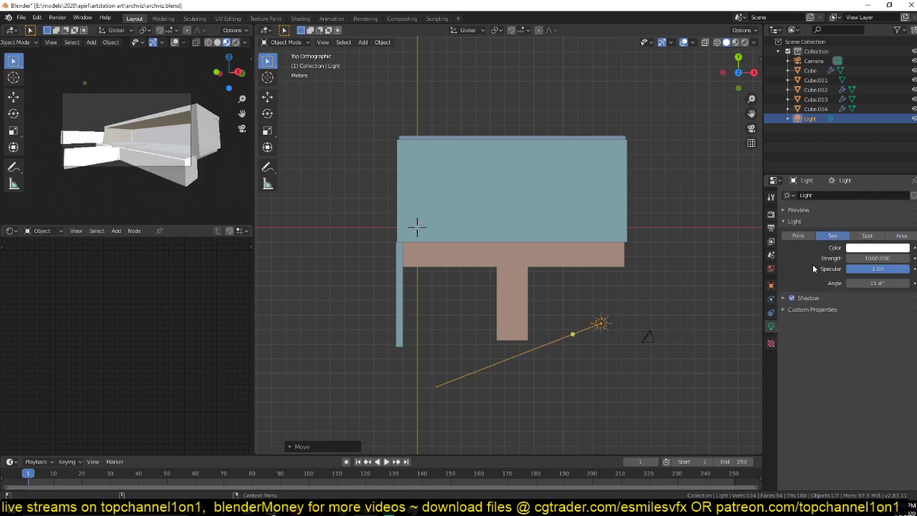
key(r)
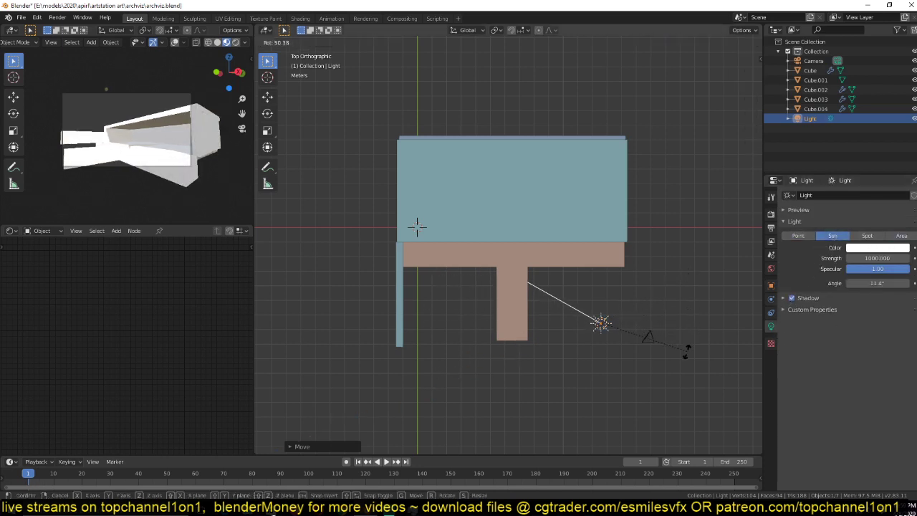
click(659, 375)
click(863, 257)
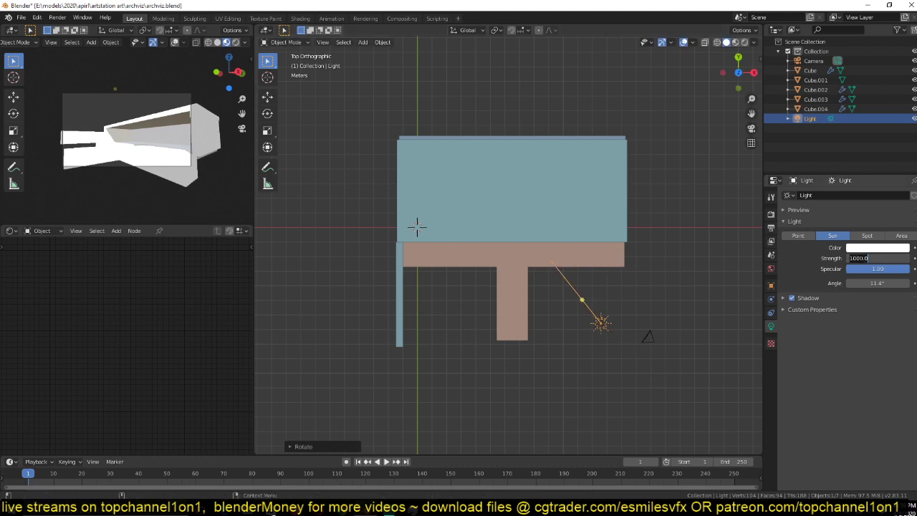
key(Return)
scroll(411, 283, up, 3)
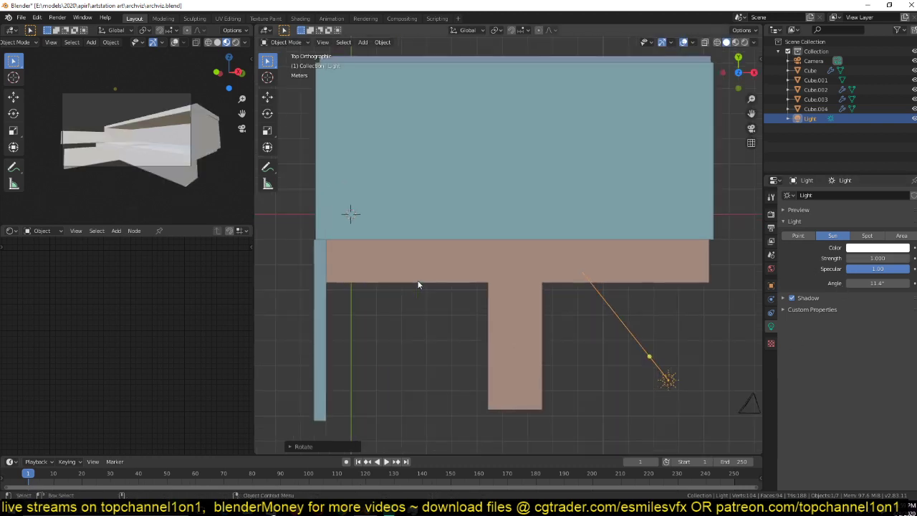
Step: Reduce the sun's angle to 0.0212° and enable its contact shadows
middle_drag(599, 356, 534, 304)
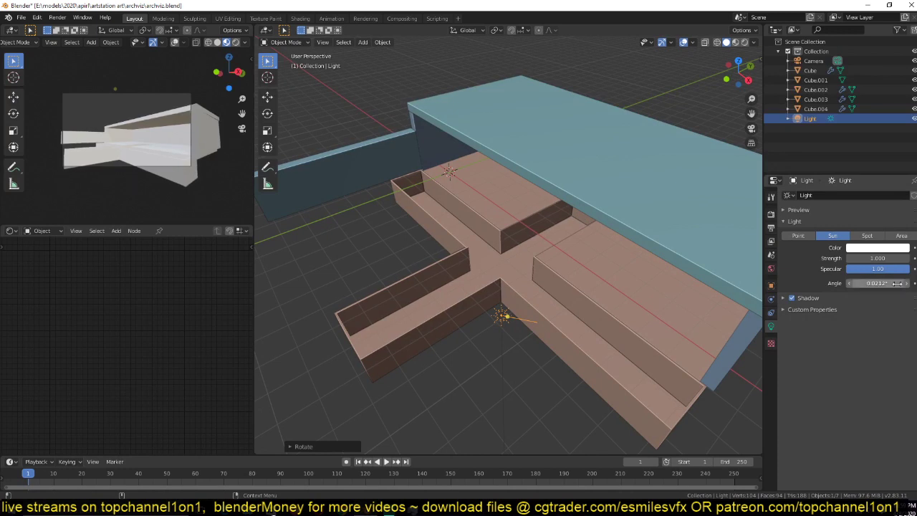
middle_drag(595, 330, 529, 307)
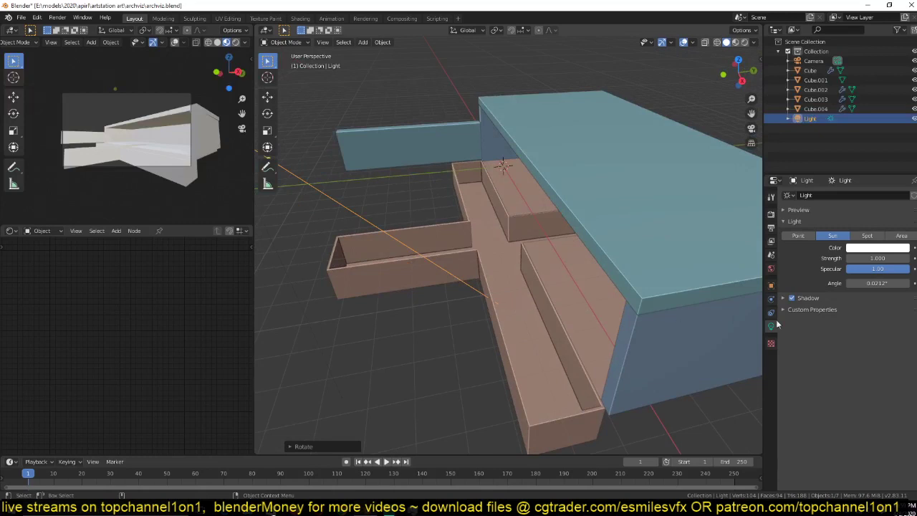
click(784, 297)
click(782, 338)
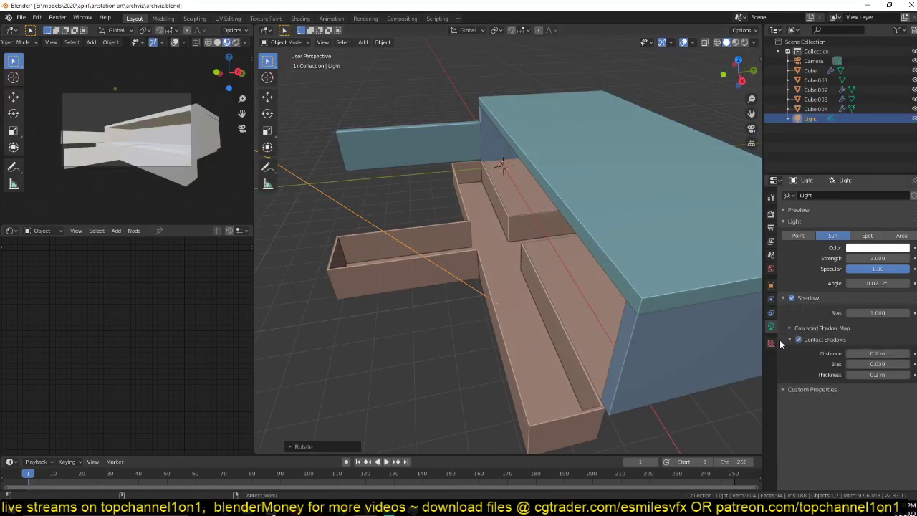
Step: Switch the camera preview to rendered shading and use an Environment Texture as the world's background colour
click(237, 43)
click(771, 269)
click(913, 258)
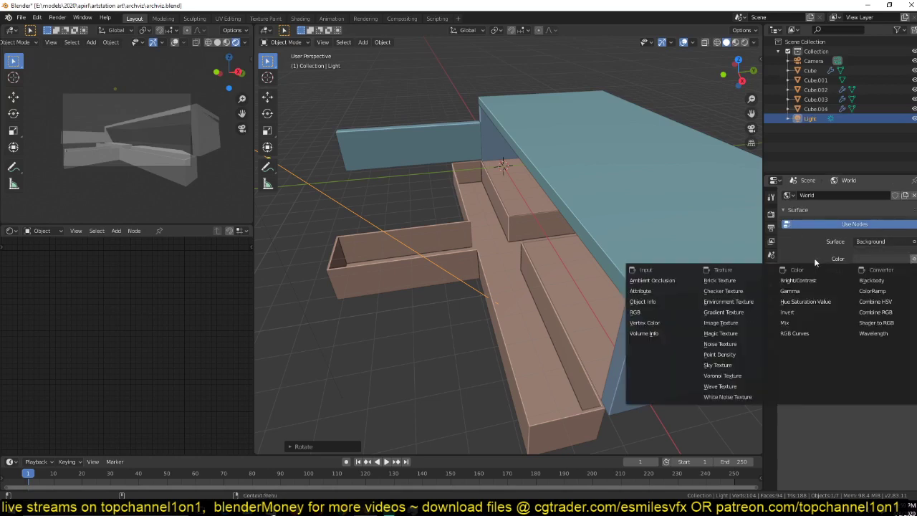
click(742, 301)
Step: Load sunset_fairway_4k.hdr from the hdri subfolder of the textures folder as the world's environment image
click(913, 272)
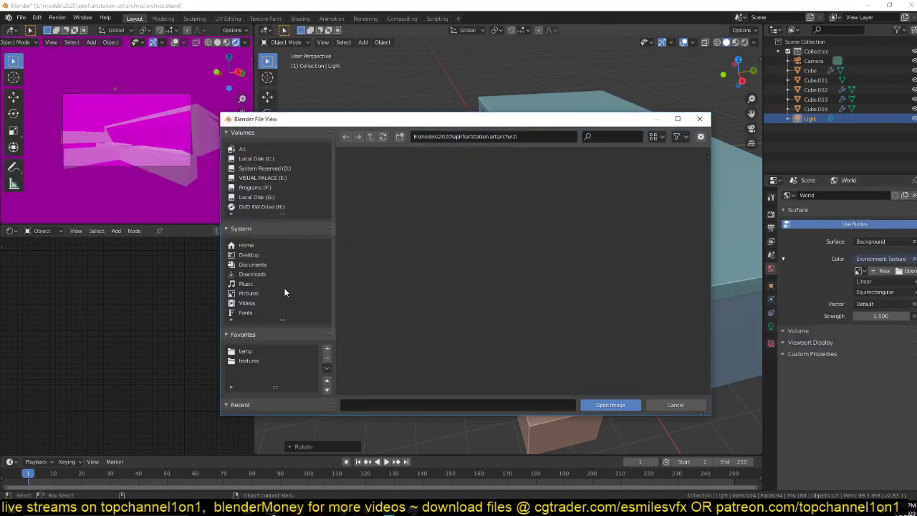
click(251, 351)
click(251, 360)
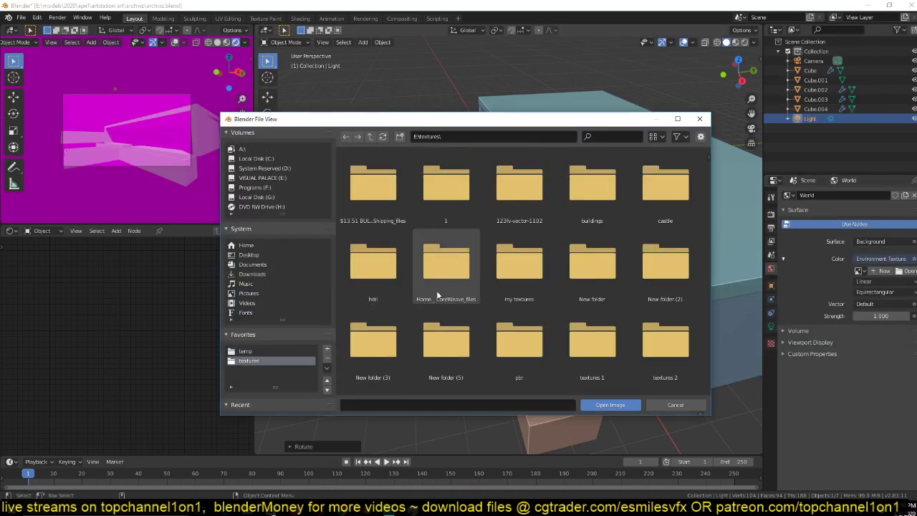
scroll(452, 270, down, 1)
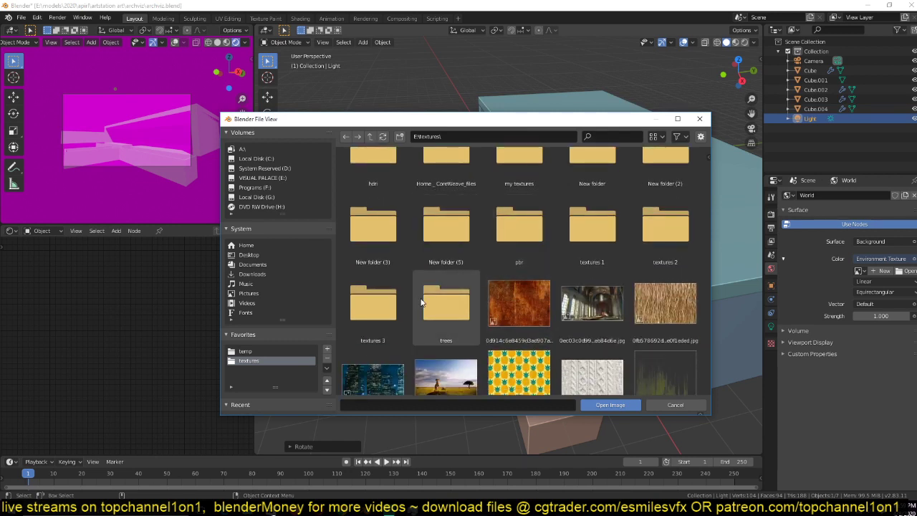
scroll(466, 258, up, 2)
double_click(378, 258)
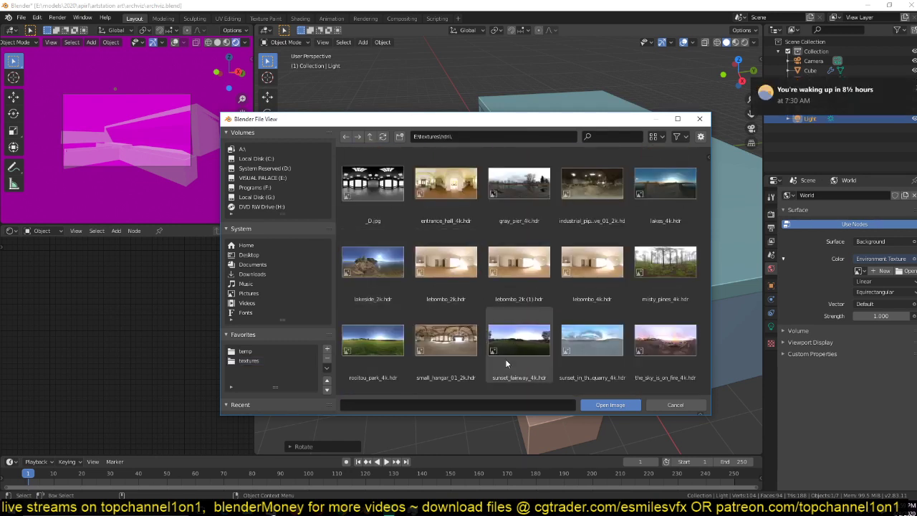
double_click(521, 339)
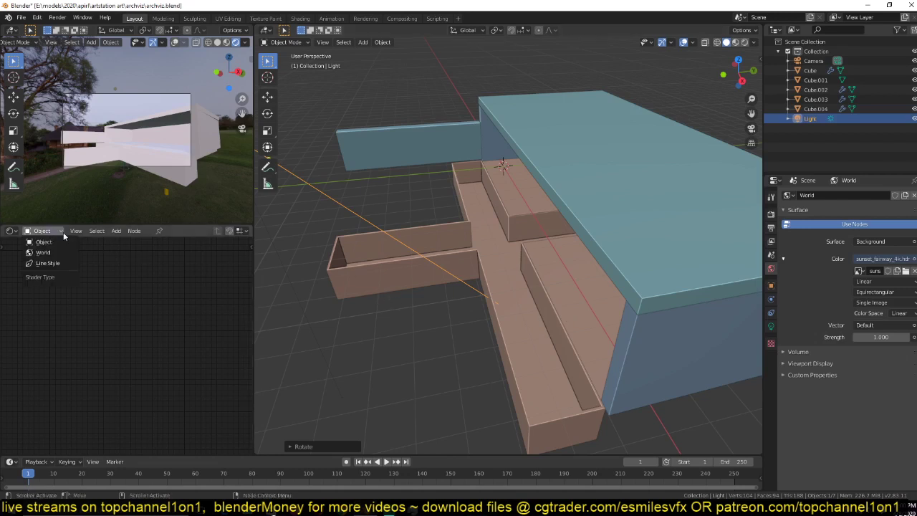
Step: Show the world's shader nodes and add Texture Coordinate and Mapping nodes to the environment texture
click(51, 252)
middle_drag(122, 317, 60, 397)
click(84, 385)
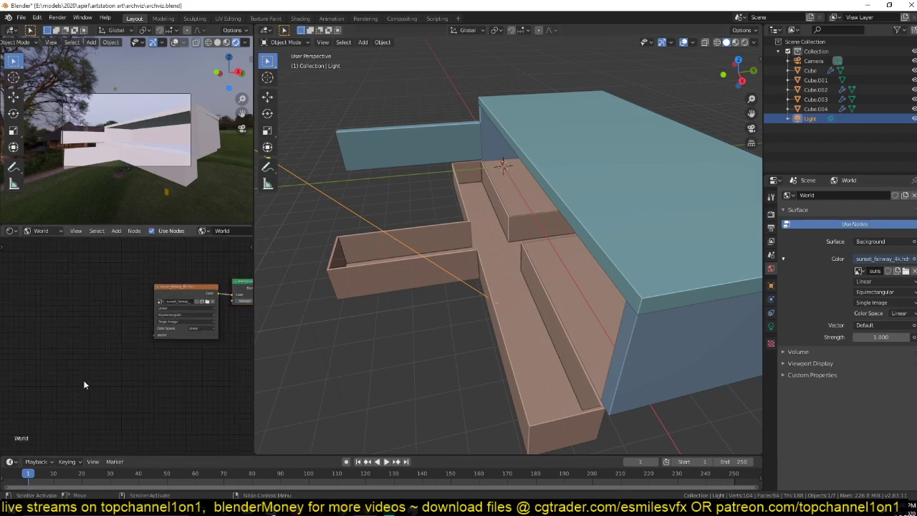
key(ctrl+t)
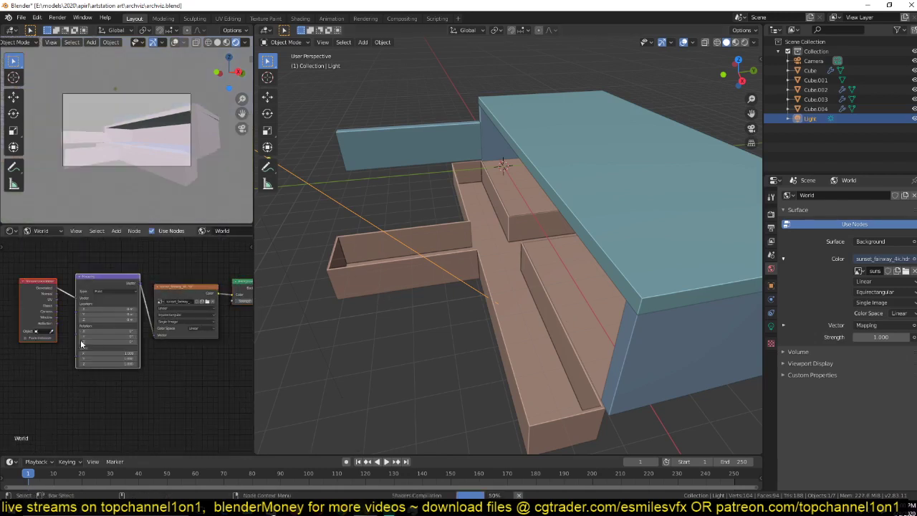
Step: Set the environment mapping's Z rotation to 64.9° and save the scene
scroll(81, 344, up, 3)
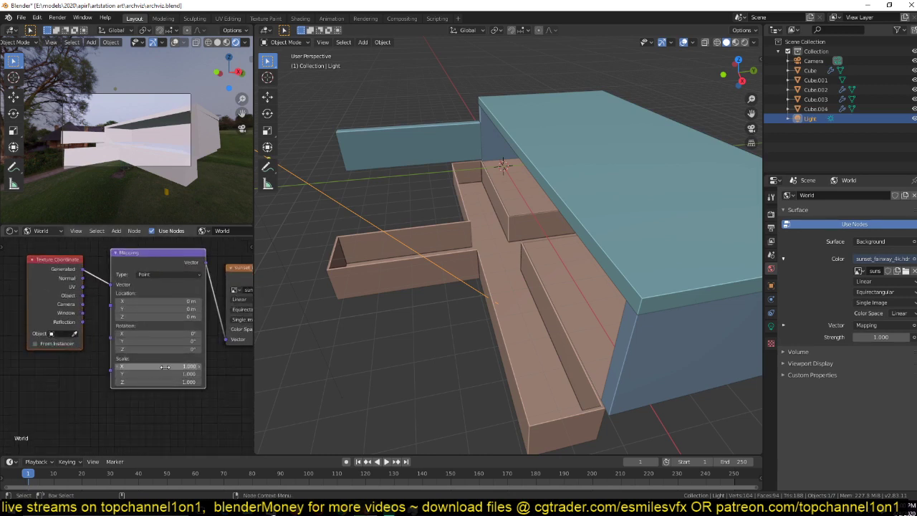
drag(162, 349, 195, 349)
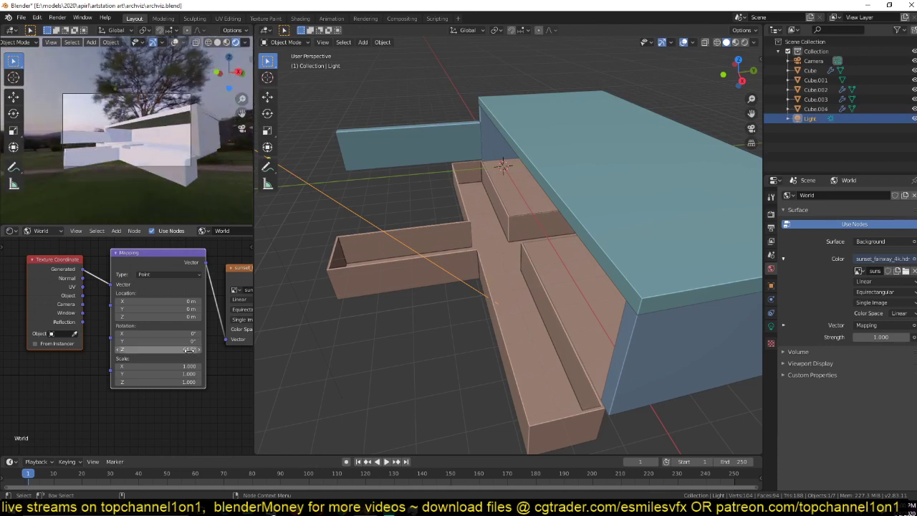
middle_drag(464, 269, 521, 276)
key(alt+a)
scroll(515, 281, up, 5)
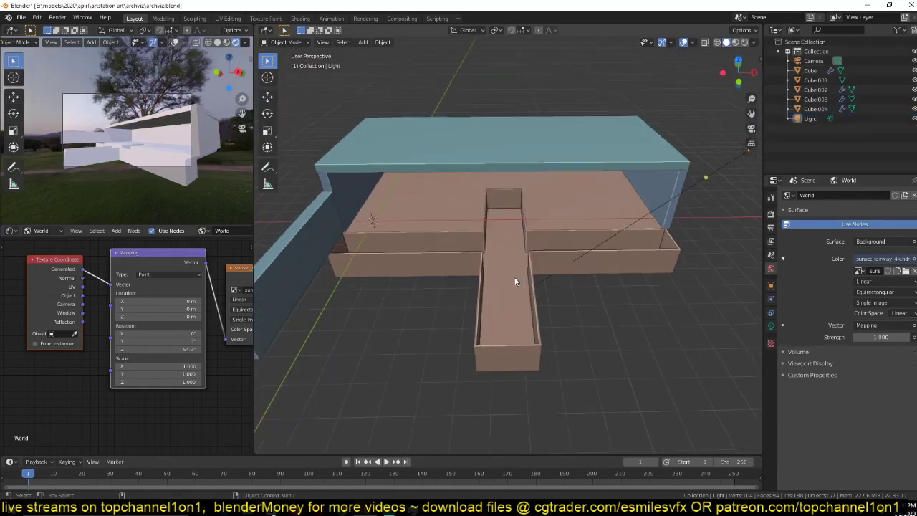
key(ctrl+s)
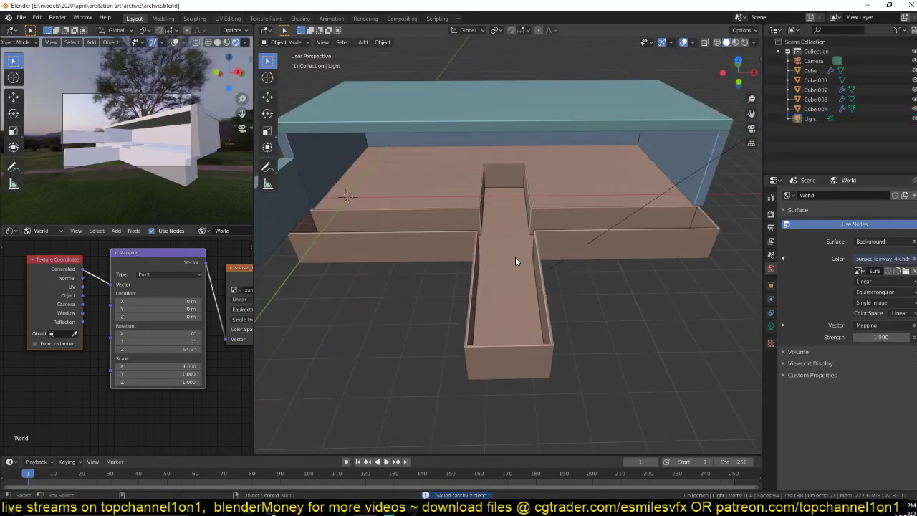
Step: Create a face across the long top edges of the trough's front corridor and separate it into its own object
click(547, 287)
key(Tab)
key(2)
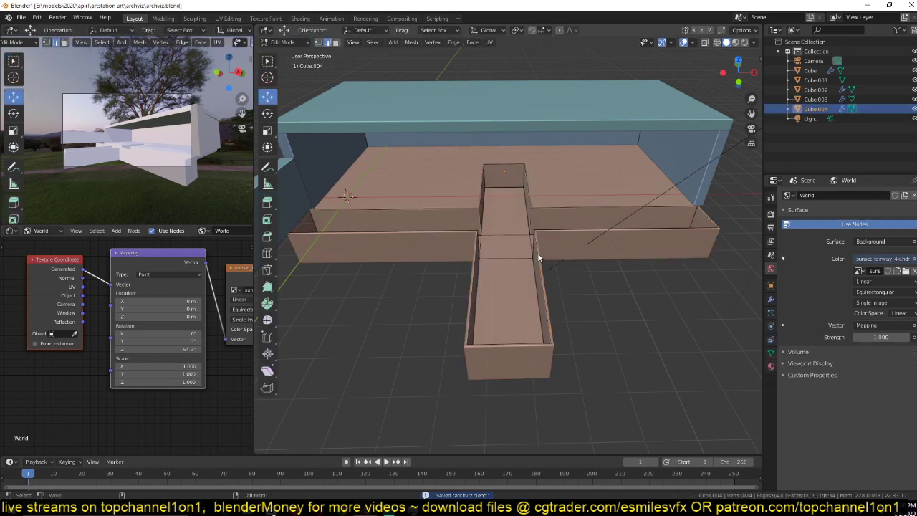
click(584, 230)
shift+click(466, 231)
shift+click(477, 270)
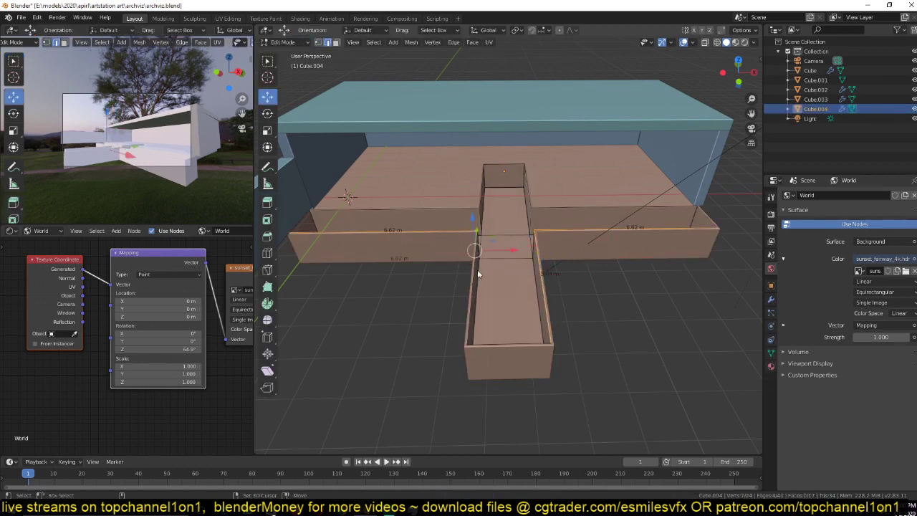
click(473, 293)
shift+click(556, 279)
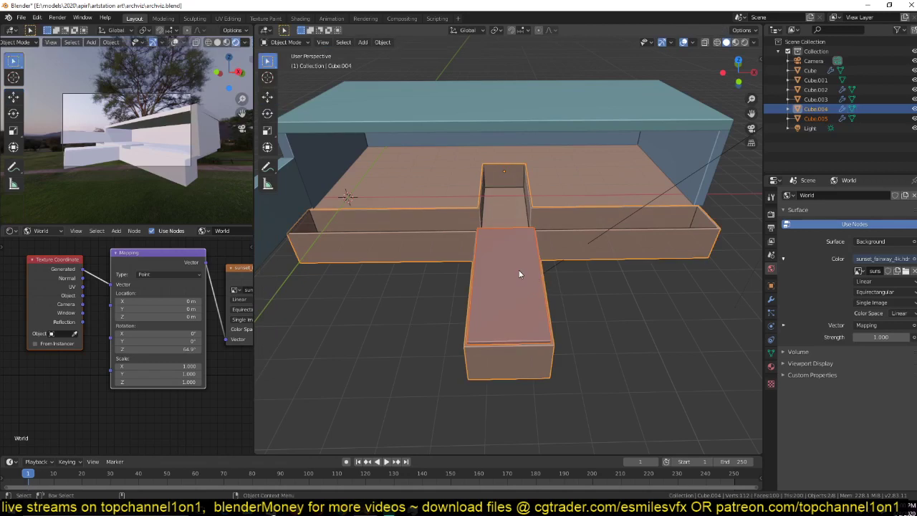
Step: Remove the Solidify modifier from the separated corridor face
click(521, 274)
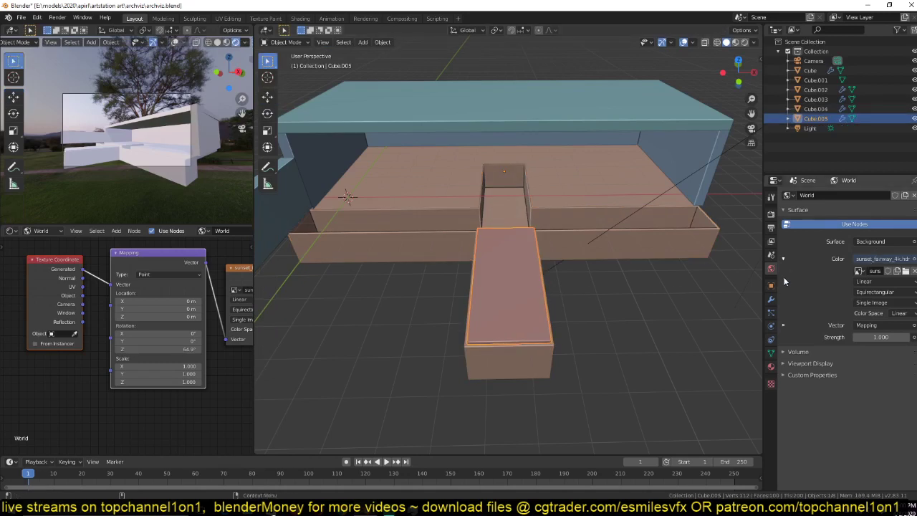
click(770, 300)
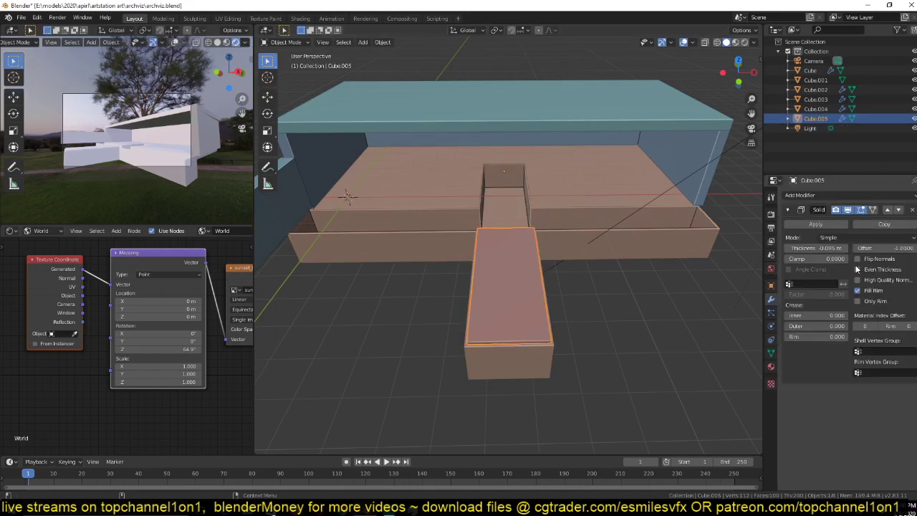
key(ctrl+x)
Step: Extrude the face's two long edges outward along X by about 6.6 to 6.7 m and delete the middle face over the corridor
key(Tab)
key(e)
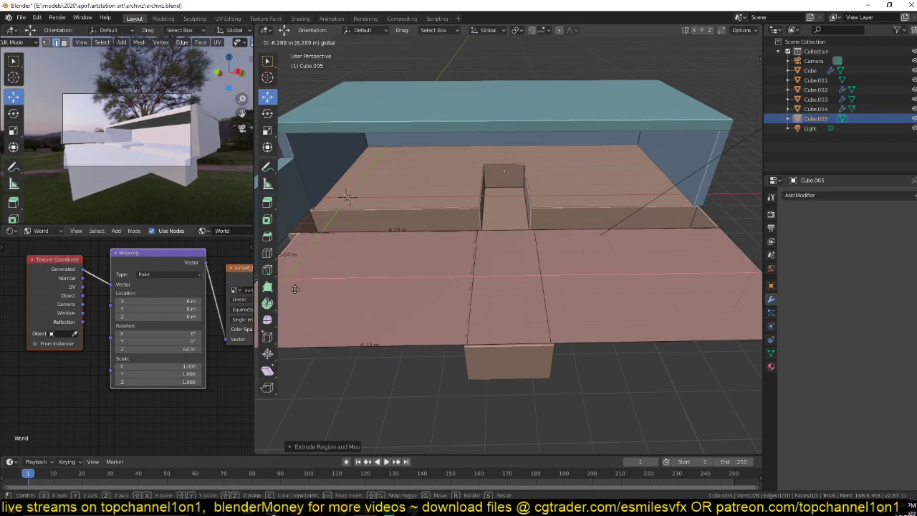
click(286, 290)
right_click(505, 292)
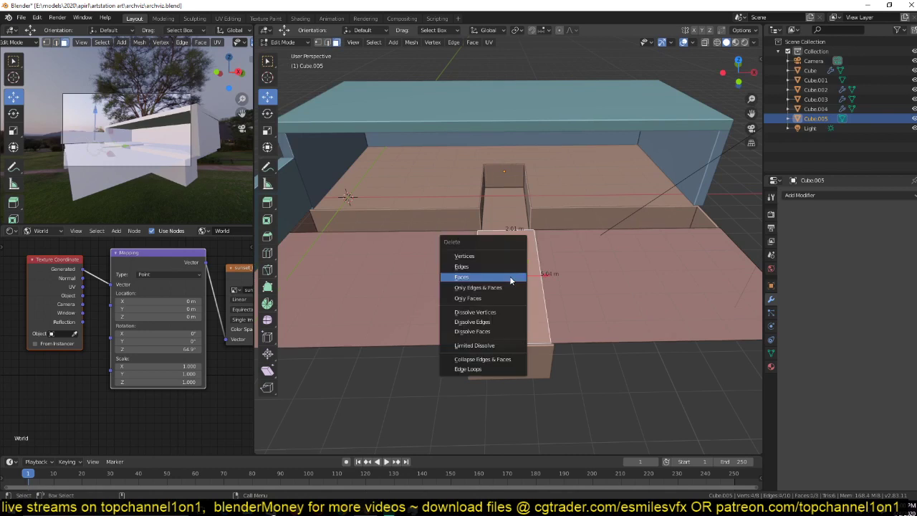
click(507, 284)
Step: Extrude both ground faces' front edges about 6.27 m away from the house along Y and fill the gap between the extensions with a face
scroll(552, 331, down, 4)
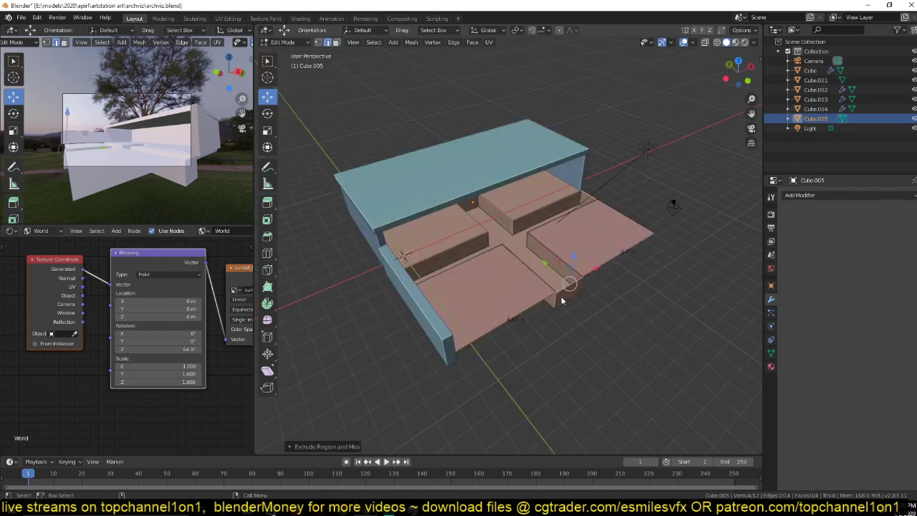
drag(545, 263, 650, 328)
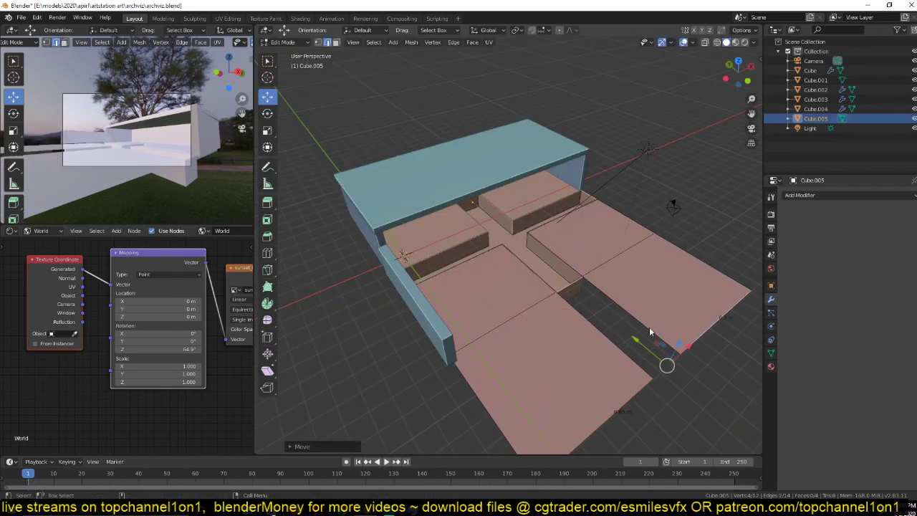
click(610, 341)
shift+click(636, 318)
key(f)
key(a)
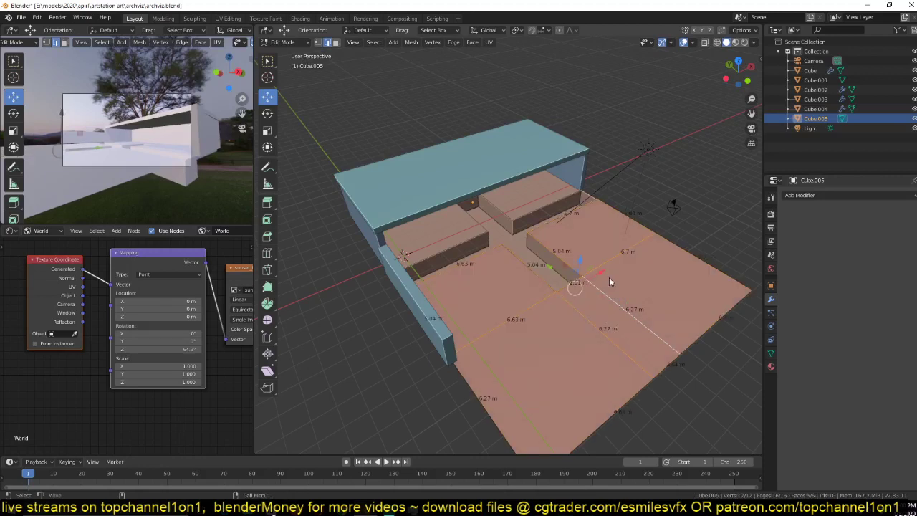
Step: Subdivide the whole ground mesh once and dissolve the centre edge line running forward from the corridor's end
right_click(609, 278)
click(573, 203)
right_click(601, 299)
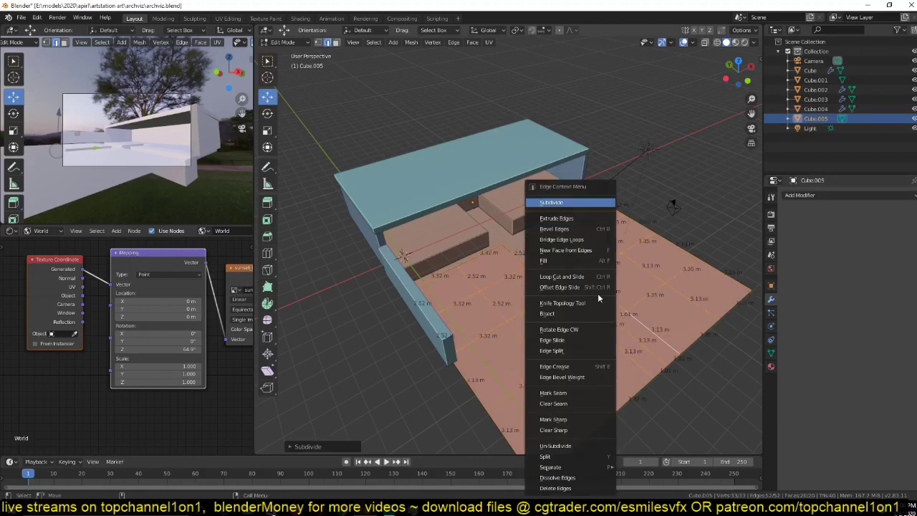
click(573, 202)
key(alt+a)
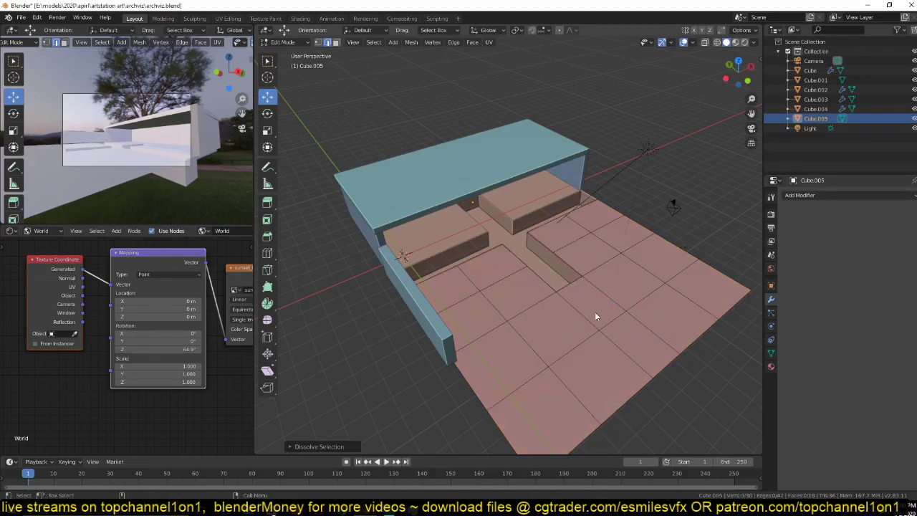
Step: Add two crosswise loop cuts in the ground's front section and four lengthwise ones through the strips on both sides of the corridor
key(ctrl+r)
click(586, 317)
key(ctrl+r)
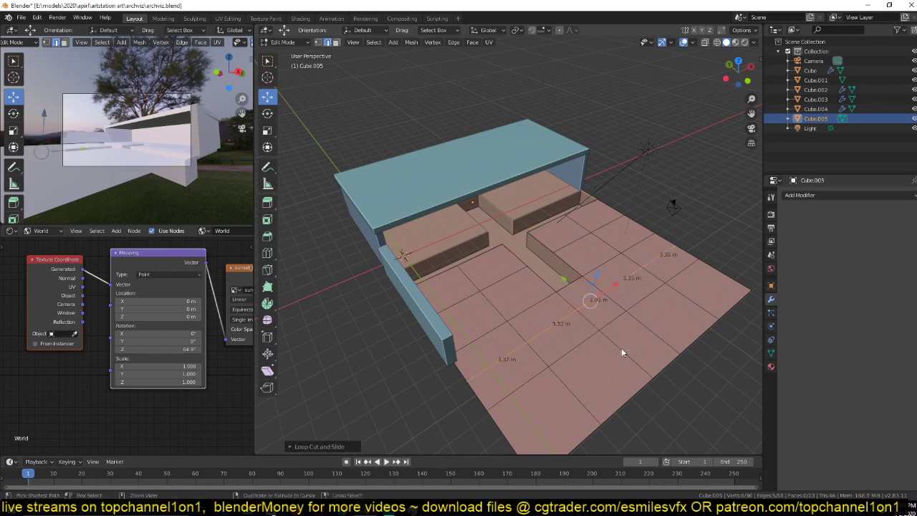
click(621, 348)
key(ctrl+r)
click(507, 294)
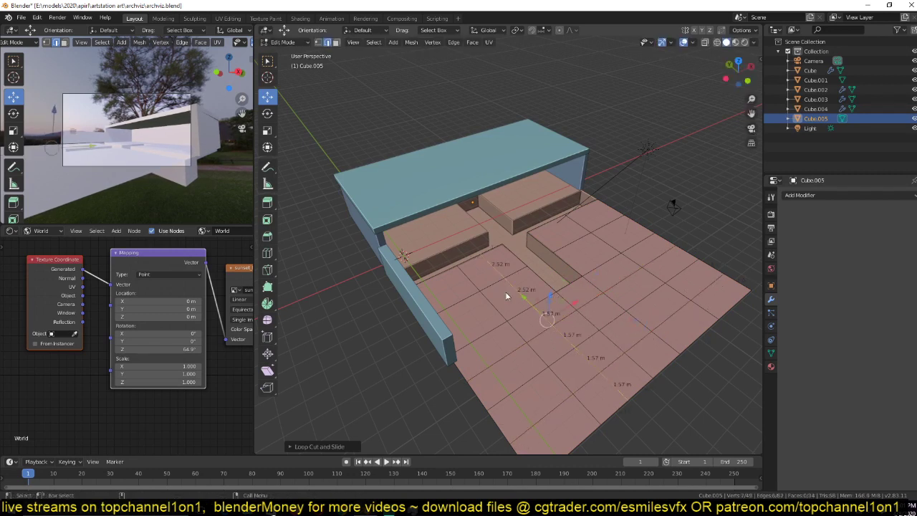
click(447, 298)
key(ctrl+r)
click(558, 224)
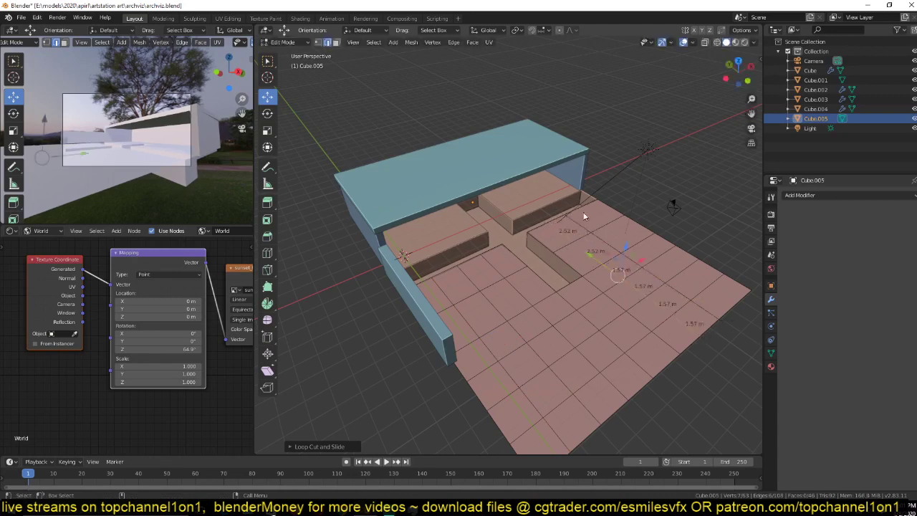
click(593, 223)
Step: Select the entire ground mesh and subdivide it twice into a dense grid
key(a)
right_click(597, 301)
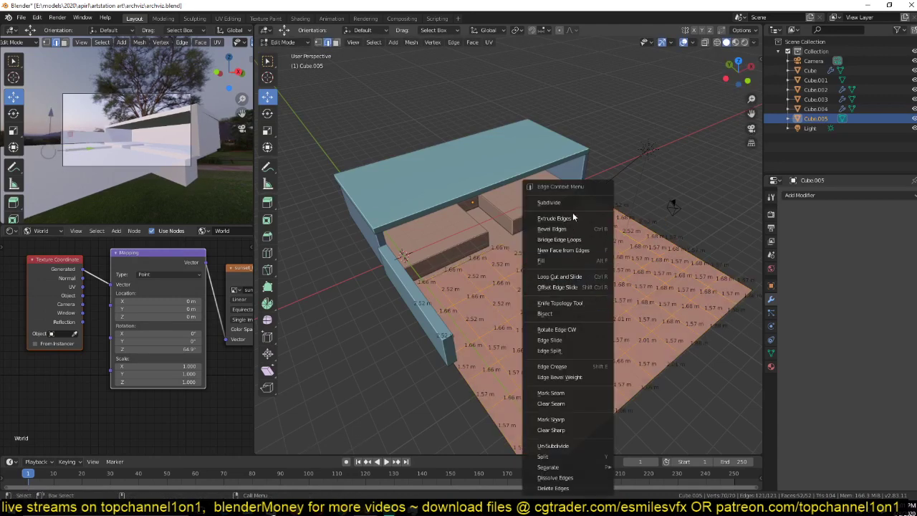
click(571, 202)
right_click(571, 201)
click(571, 201)
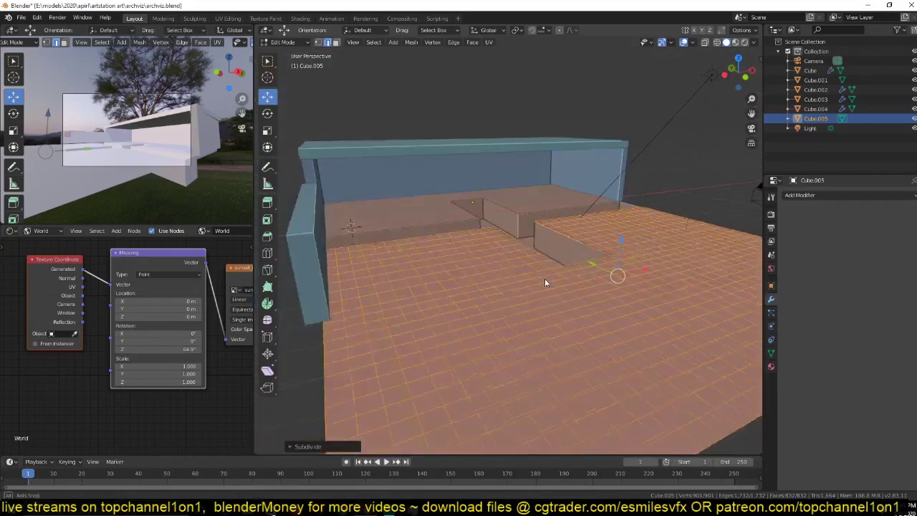
middle_drag(545, 279, 549, 290)
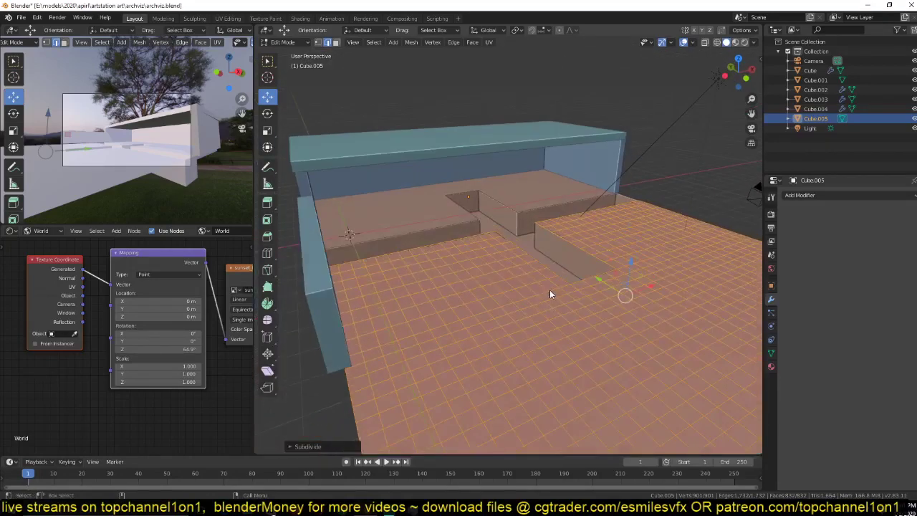
scroll(550, 290, down, 1)
Step: Return to Object Mode, add a Displace modifier to the ground and save the file
key(Tab)
click(853, 198)
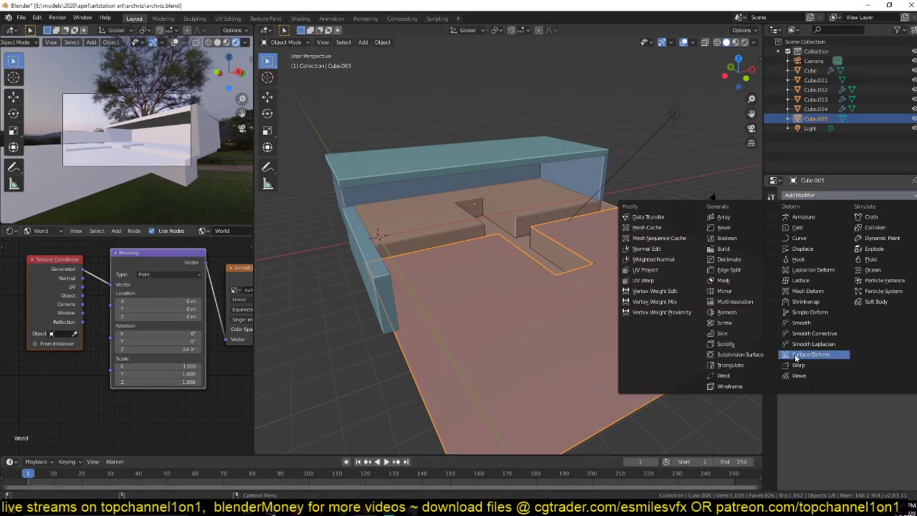
click(815, 249)
shift+middle_drag(608, 299, 609, 280)
key(ctrl+s)
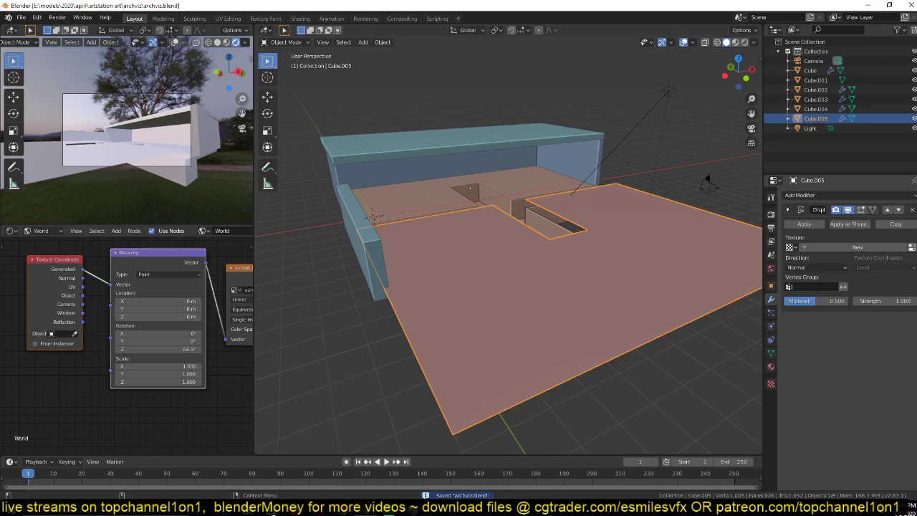
Step: Create a new texture for the ground's Displace modifier and set its type to Clouds
click(911, 246)
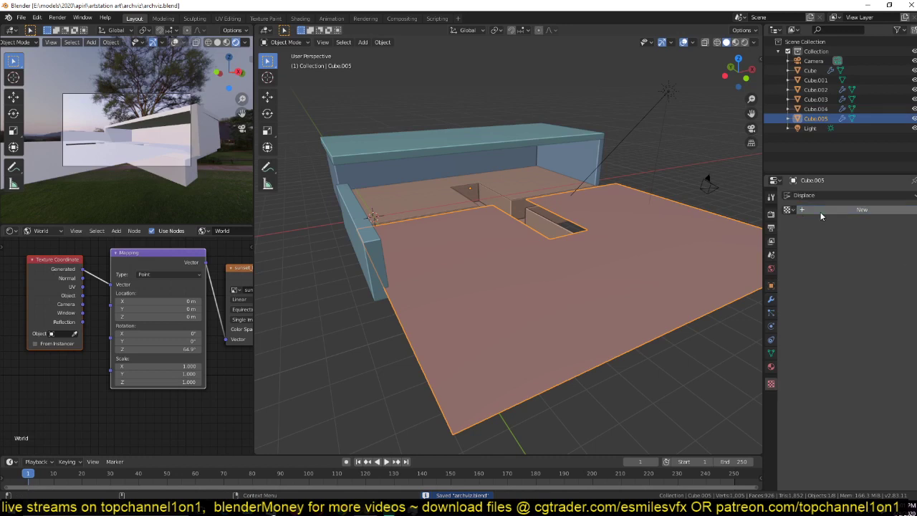
click(821, 210)
click(863, 224)
click(842, 267)
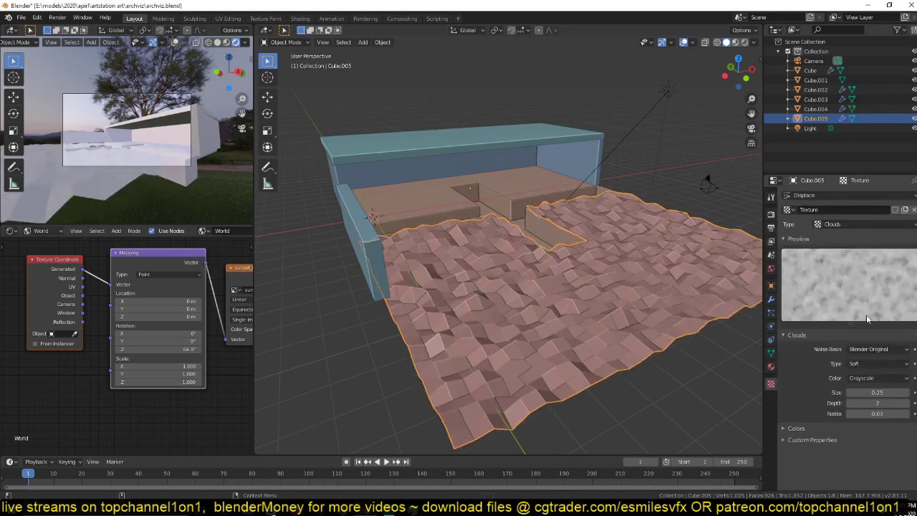
Step: Shade the ground smooth and set the Clouds texture size to 2.00
right_click(551, 240)
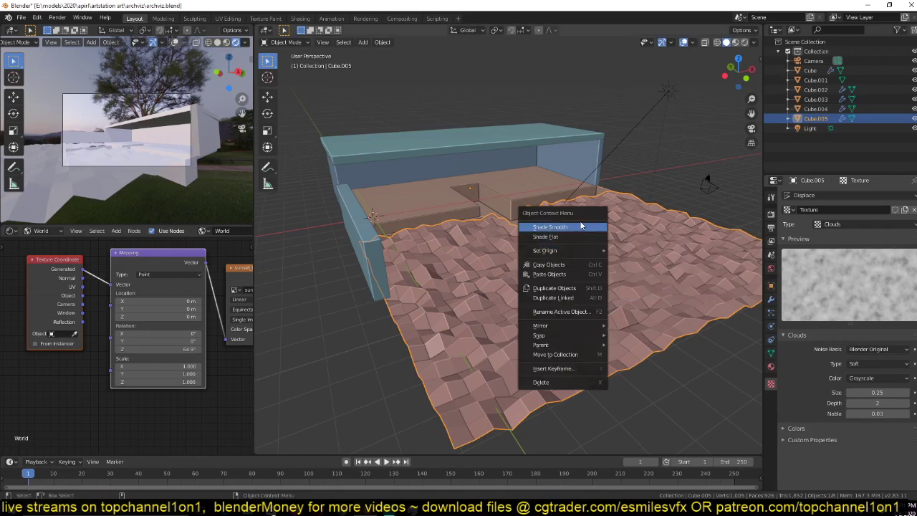
click(538, 227)
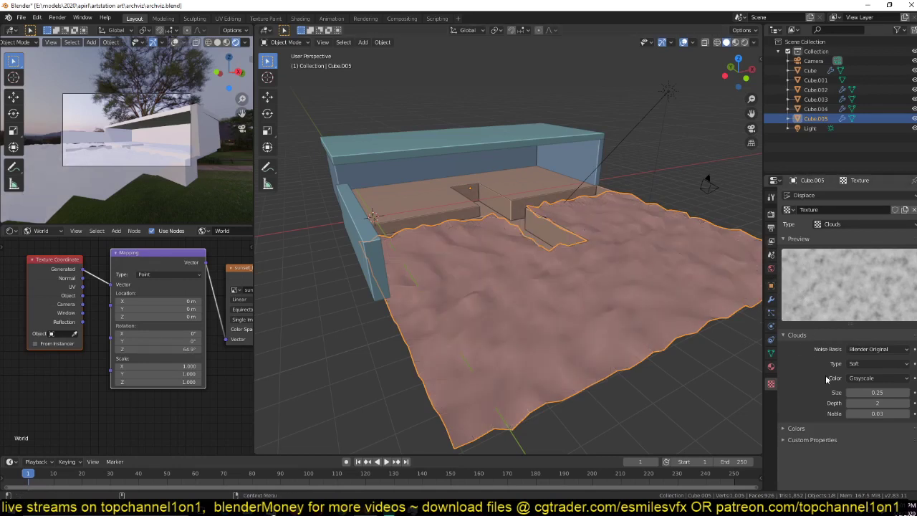
drag(864, 392, 910, 392)
Step: Select the ground's boundary edges along the house front and around the corridor, switch to vertex selection and save the file
scroll(635, 359, up, 6)
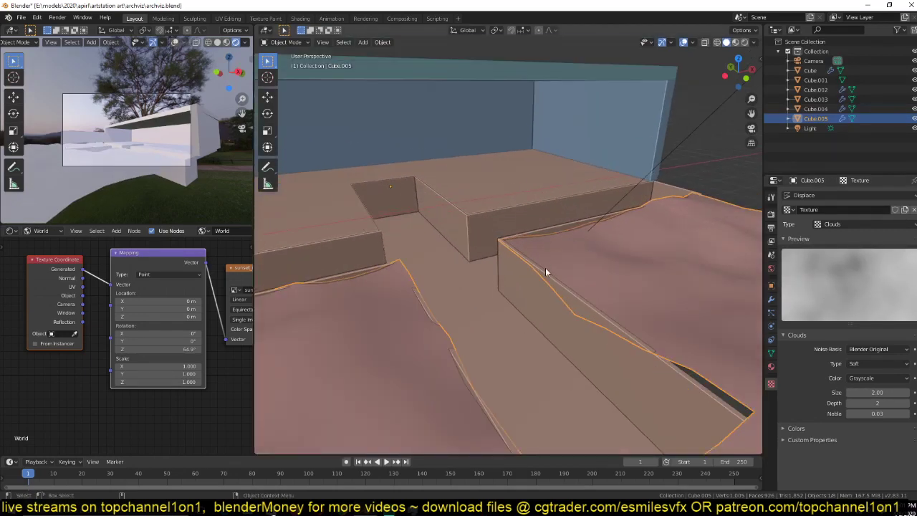
shift+middle_drag(630, 346, 593, 291)
key(Tab)
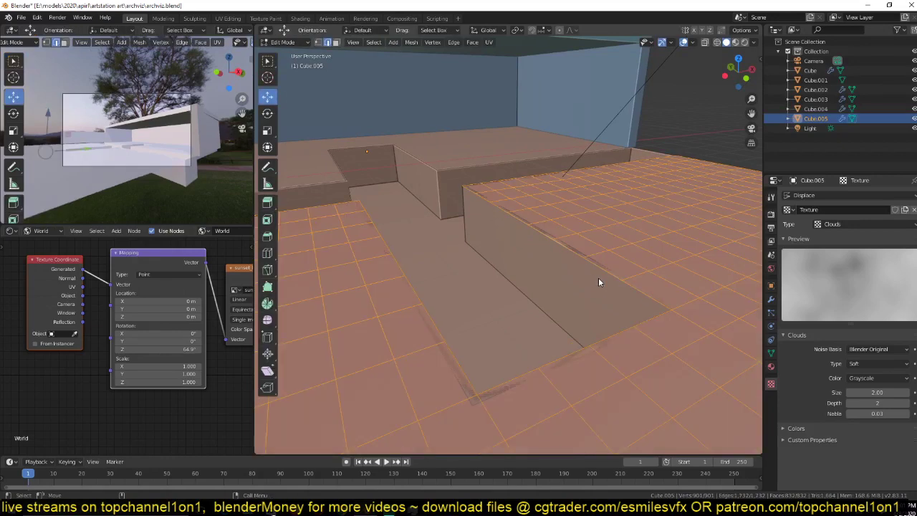
scroll(598, 277, down, 4)
alt+click(544, 255)
middle_drag(512, 230, 525, 204)
alt+click(371, 218)
middle_drag(372, 220, 448, 298)
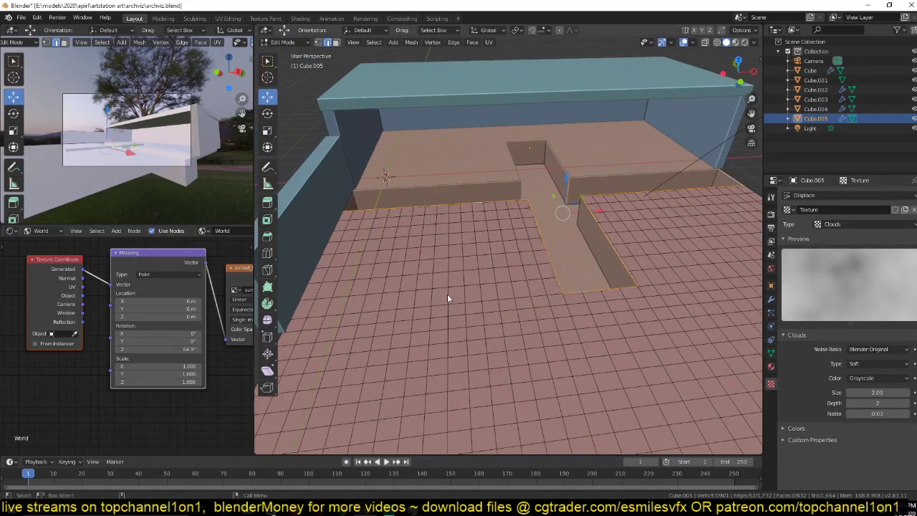
middle_drag(319, 264, 483, 306)
middle_drag(579, 307, 428, 321)
key(1)
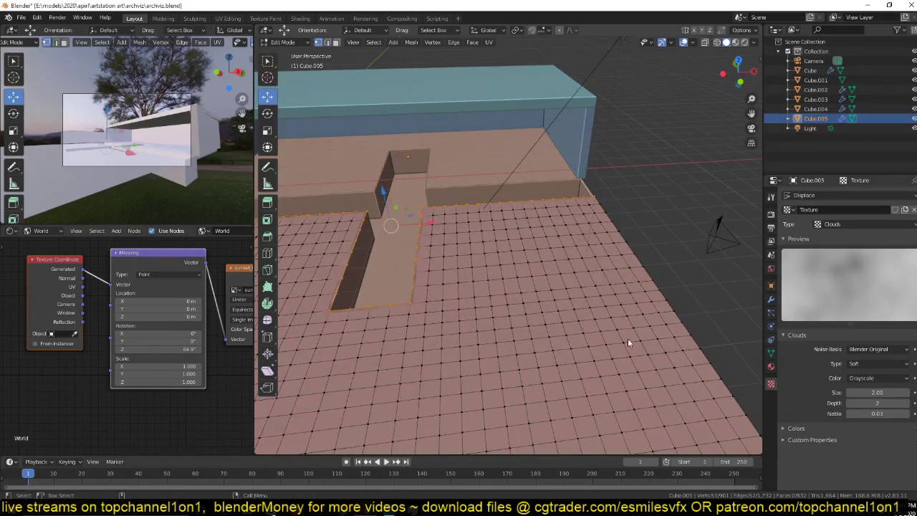
key(ctrl+s)
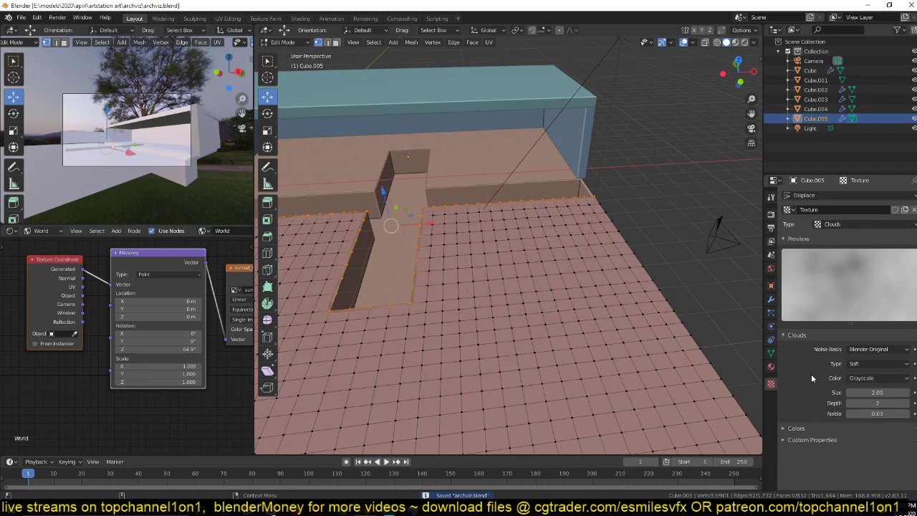
Step: Create a vertex group on the ground mesh and assign the selected boundary vertices to it
click(771, 301)
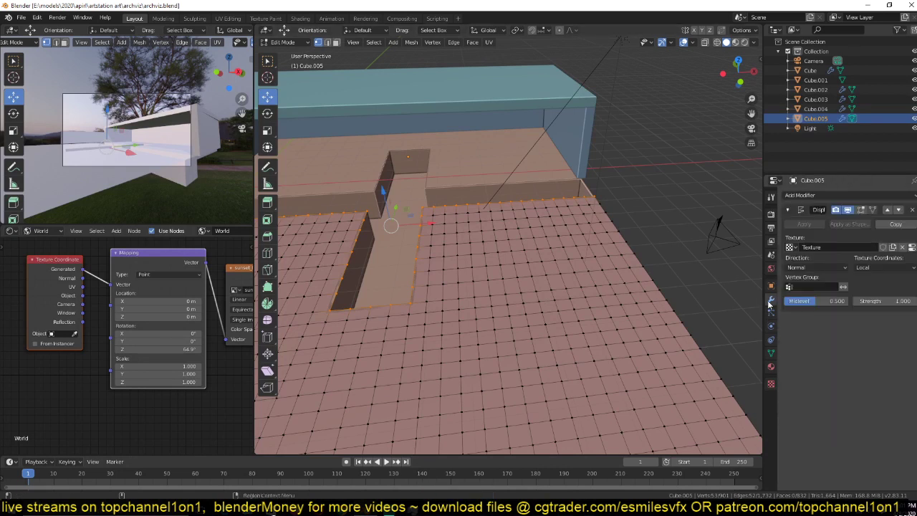
click(772, 354)
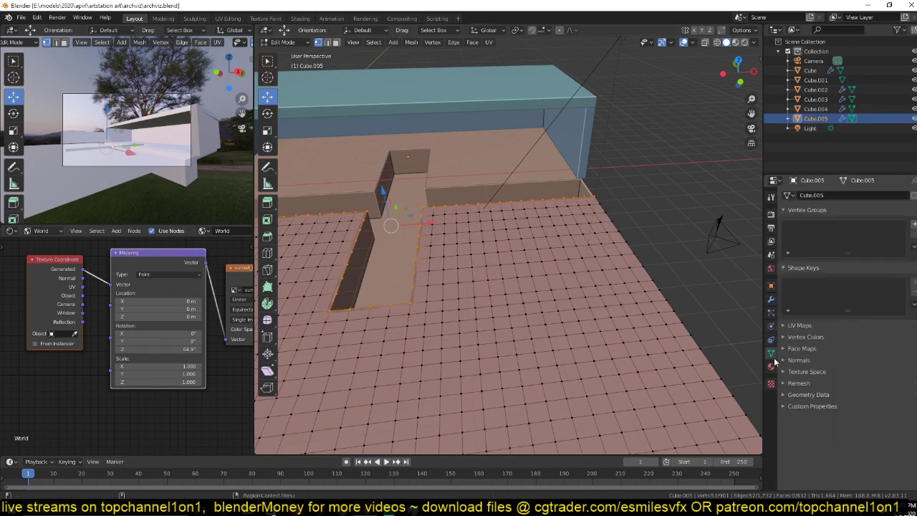
click(914, 225)
click(797, 285)
key(Tab)
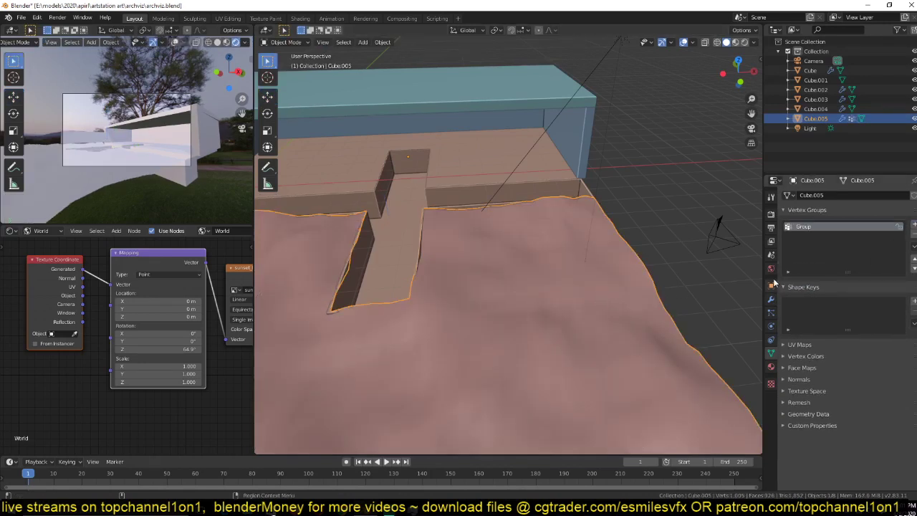
Step: Limit the Displace modifier to the vertex group Group and invert its influence so the house and corridor borders stay flat
click(771, 300)
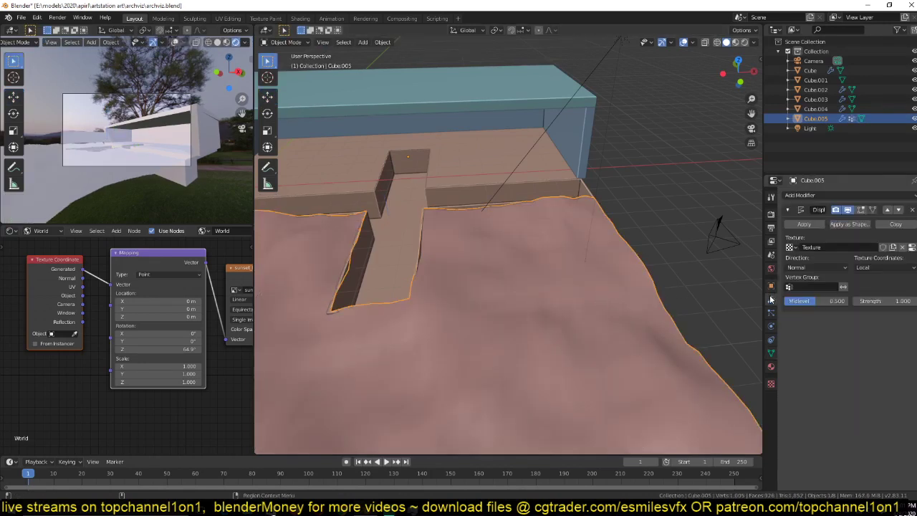
click(824, 290)
click(810, 302)
middle_drag(728, 271, 770, 279)
scroll(511, 269, up, 3)
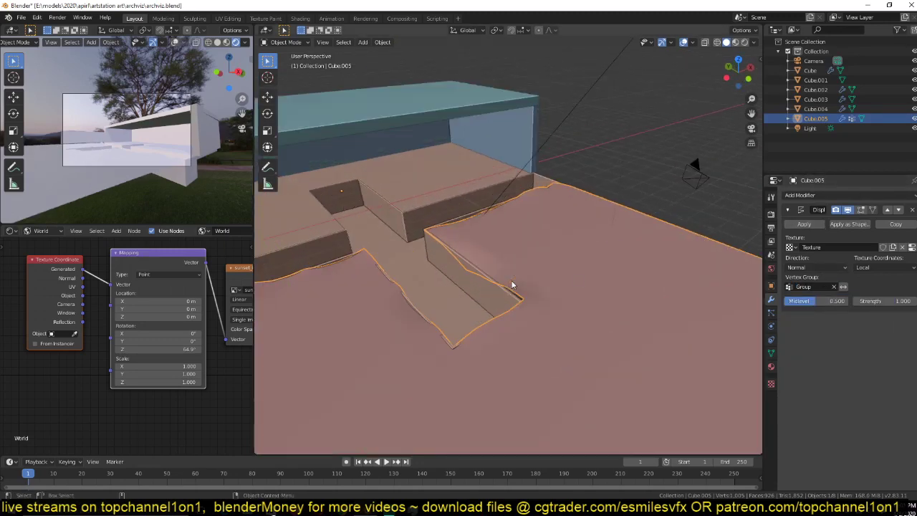
middle_drag(512, 285, 500, 255)
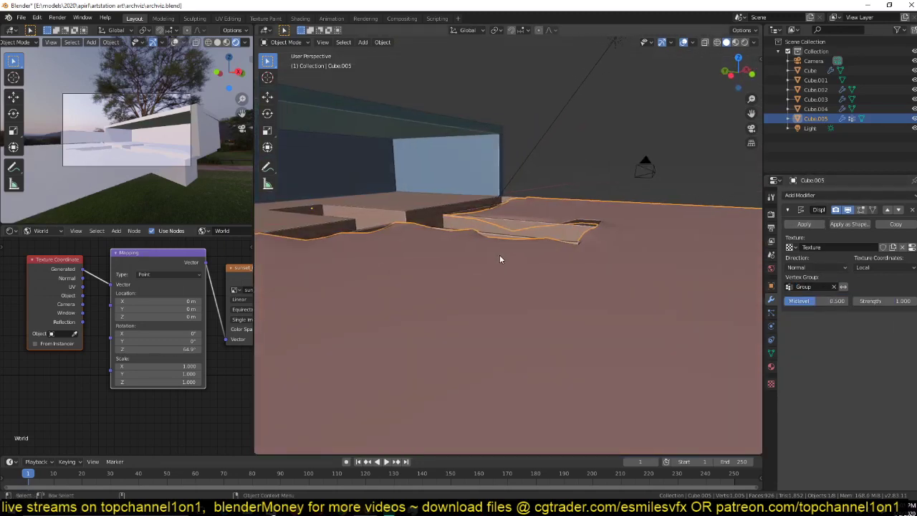
click(844, 287)
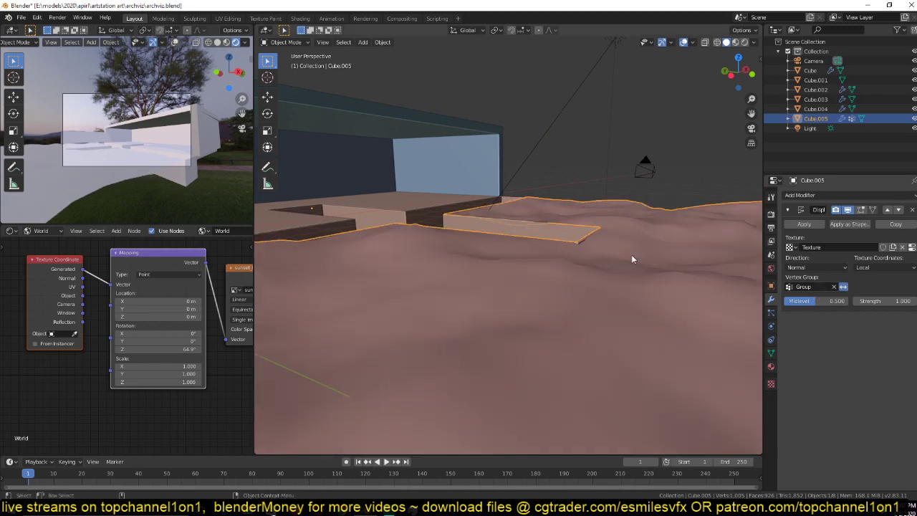
Step: Add a Subdivision Surface modifier with 2 viewport levels to the displaced ground
middle_drag(631, 254, 535, 307)
key(alt+a)
middle_drag(467, 278, 462, 247)
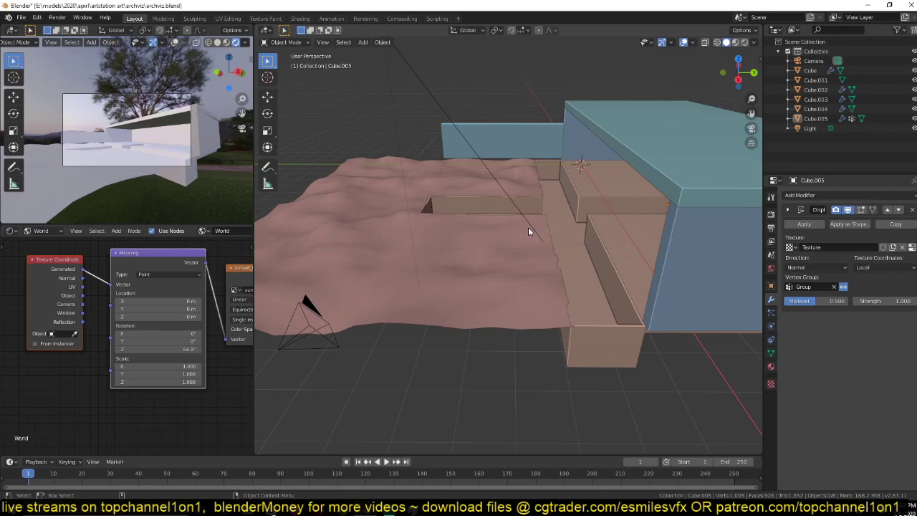
middle_drag(528, 227, 545, 275)
middle_drag(387, 232, 479, 222)
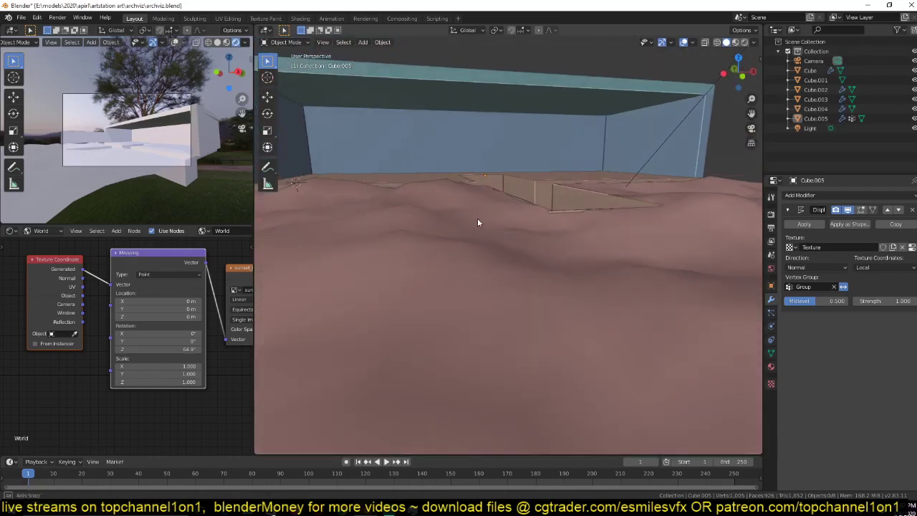
click(466, 241)
key(ctrl+2)
key(alt+a)
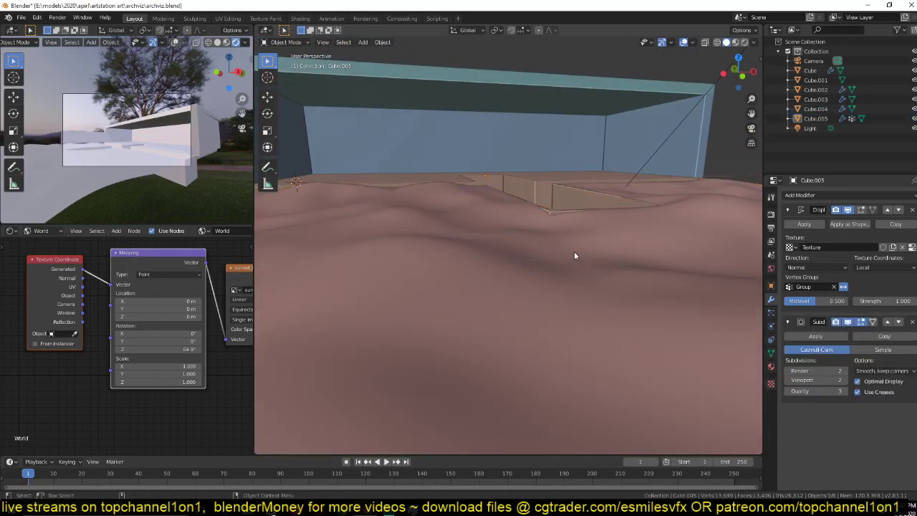
Step: Apply an edge crease to the ground's boundary edges along the house front and around the corridor opening
middle_drag(574, 251, 581, 301)
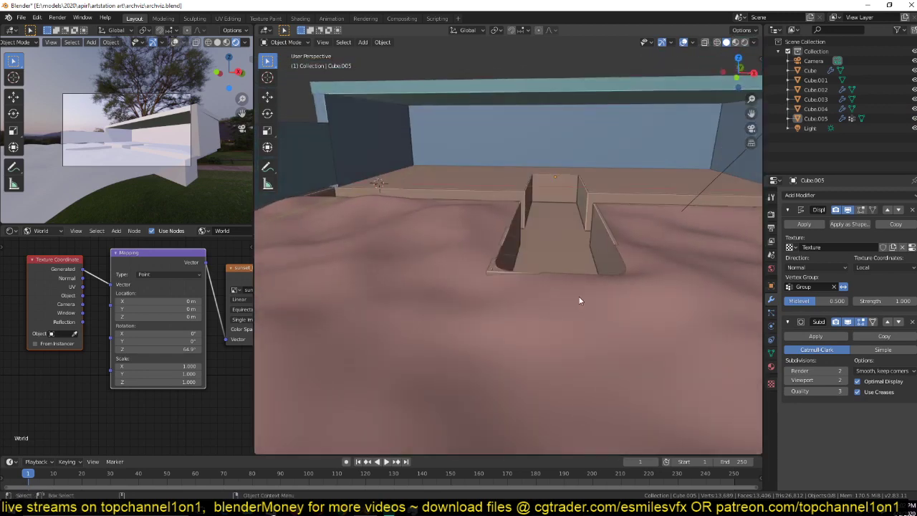
click(650, 263)
middle_drag(650, 263, 667, 303)
scroll(668, 303, down, 3)
scroll(668, 302, up, 3)
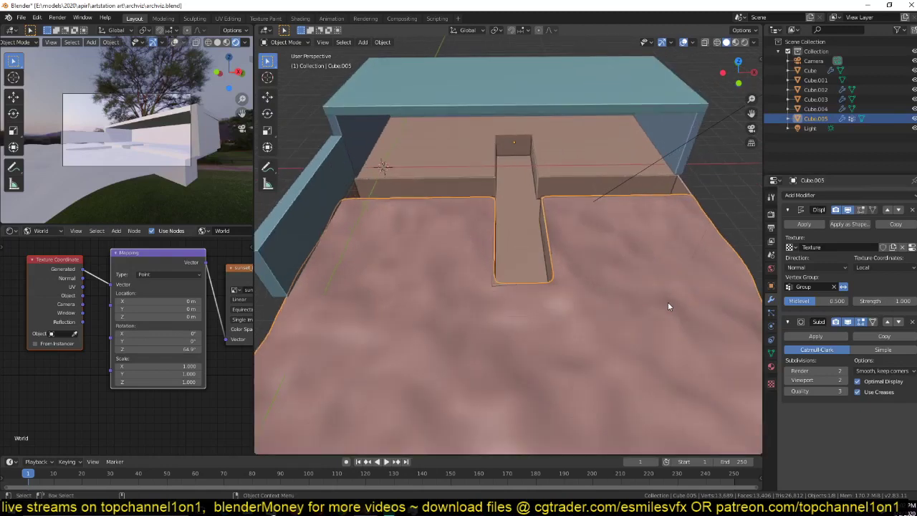
key(Tab)
key(2)
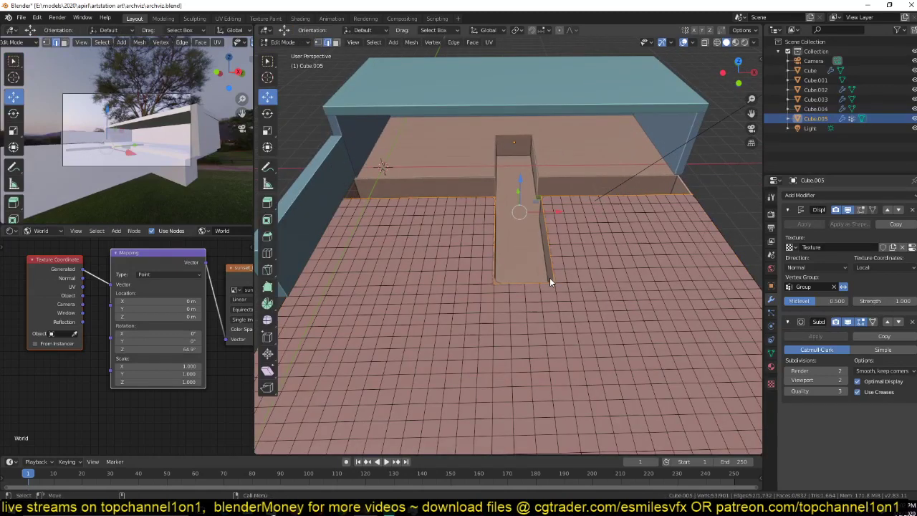
scroll(549, 282, up, 3)
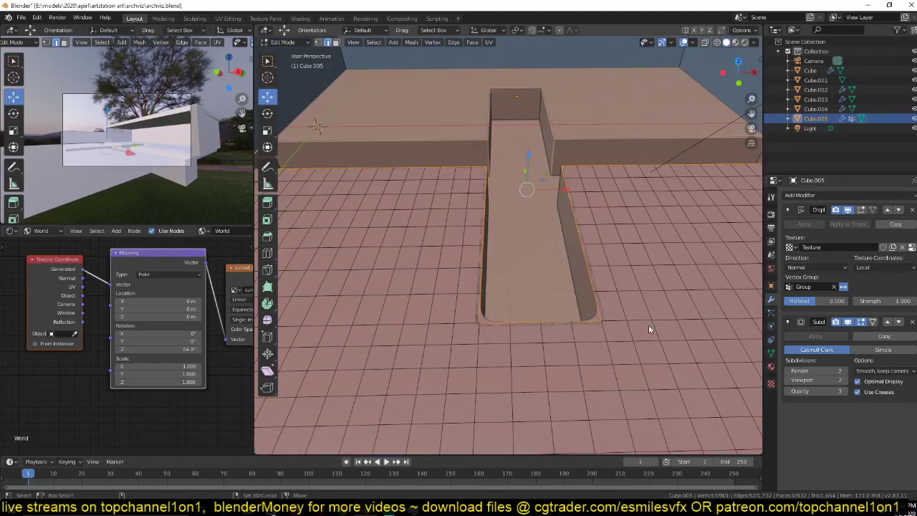
key(shift+e)
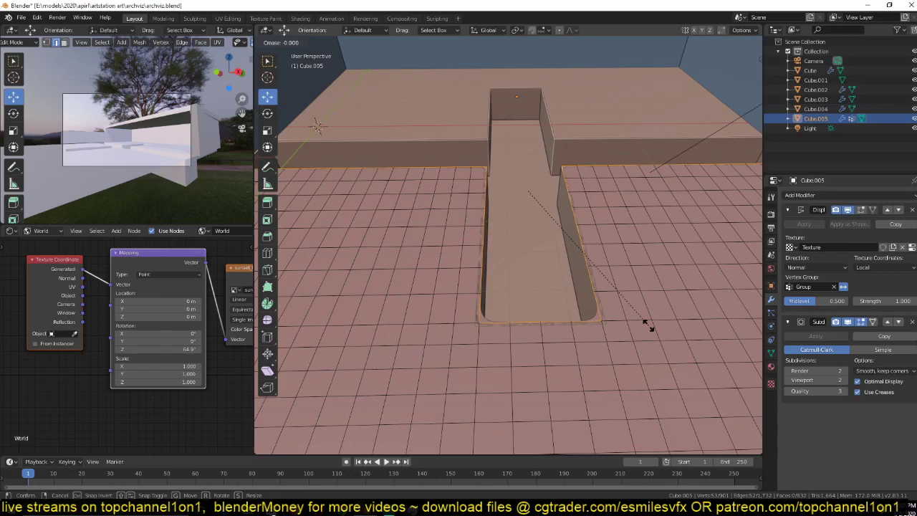
click(411, 391)
key(Tab)
scroll(500, 394, down, 2)
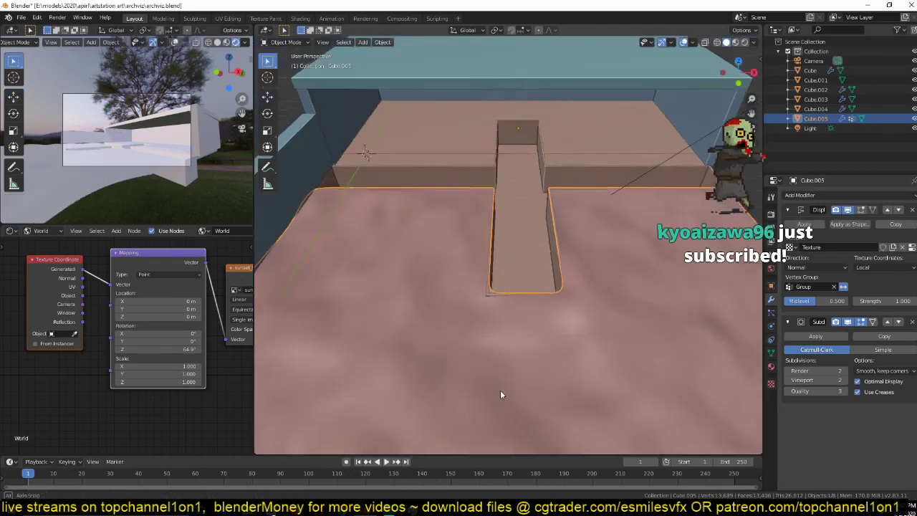
Step: Apply a tiny vertex-only bevel to the two end corners of the ground's corridor opening and save the file
middle_drag(500, 394, 473, 393)
scroll(473, 393, up, 2)
key(Tab)
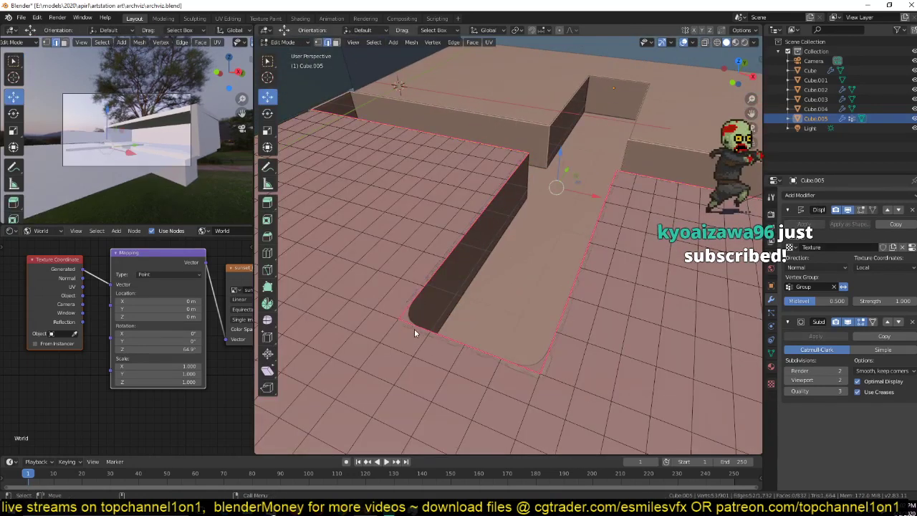
click(533, 373)
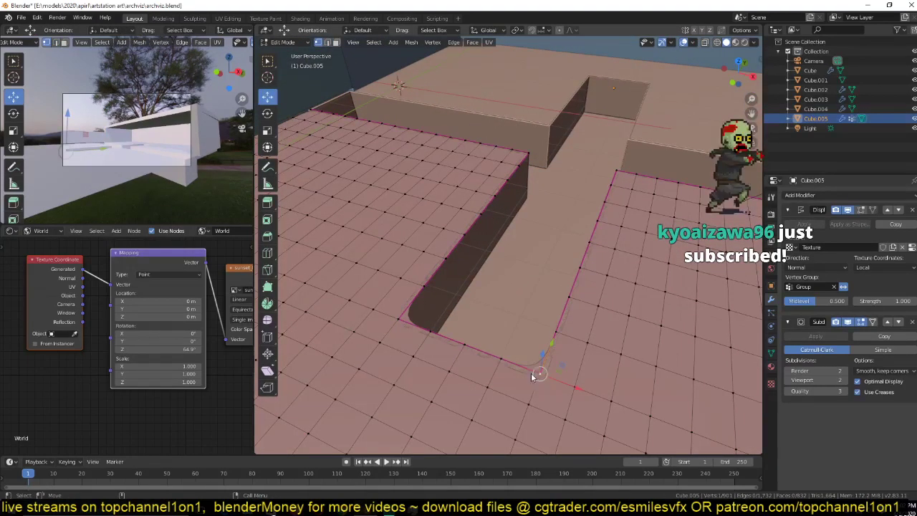
key(ctrl+shift+b)
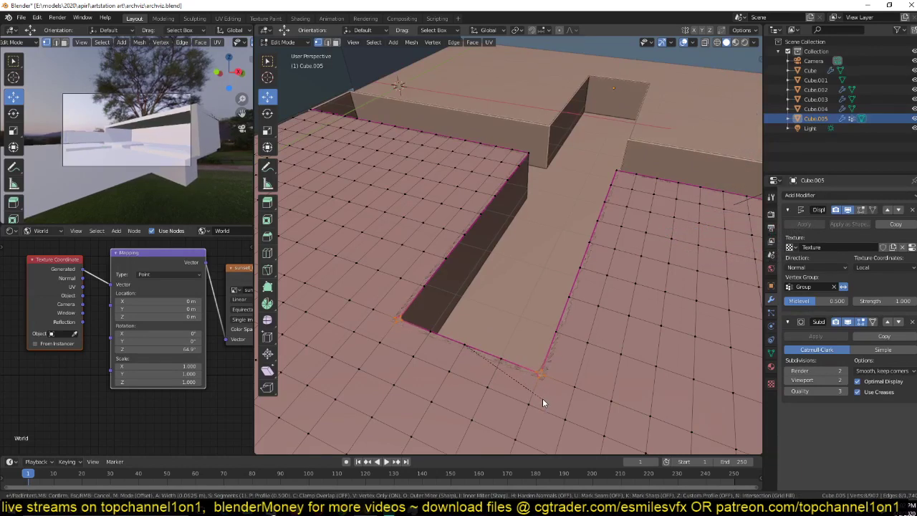
click(542, 401)
key(Tab)
scroll(455, 333, down, 4)
key(alt+a)
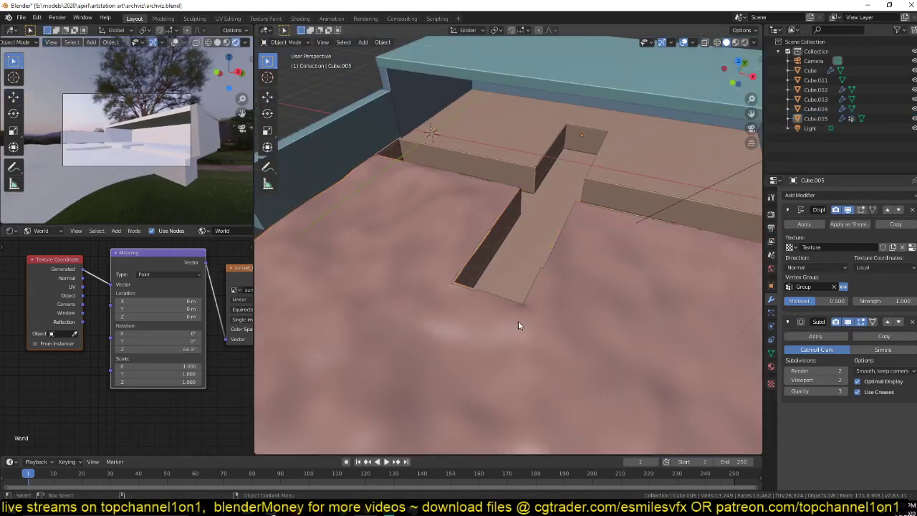
scroll(518, 320, down, 3)
middle_drag(518, 320, 491, 266)
scroll(587, 333, up, 2)
key(ctrl+s)
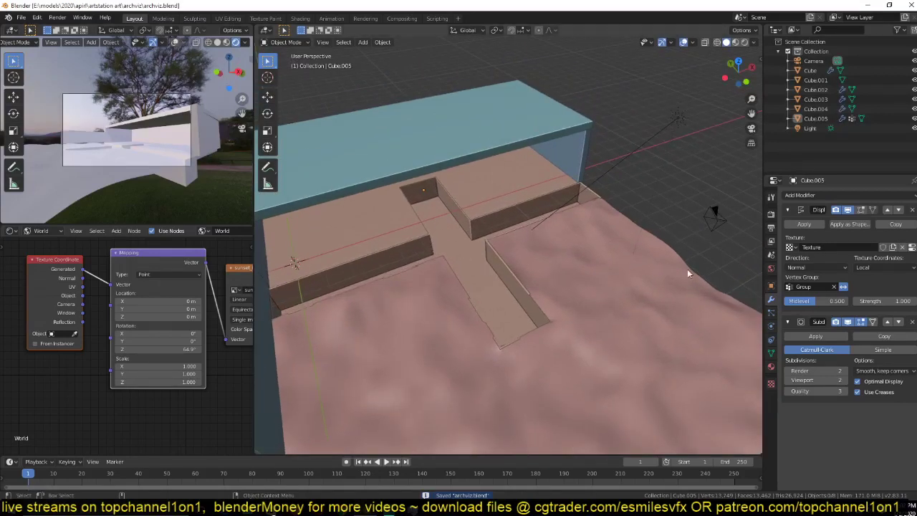
Step: Set the world background strength to 0.360 and save the file
click(771, 269)
drag(883, 335, 904, 336)
scroll(680, 317, down, 5)
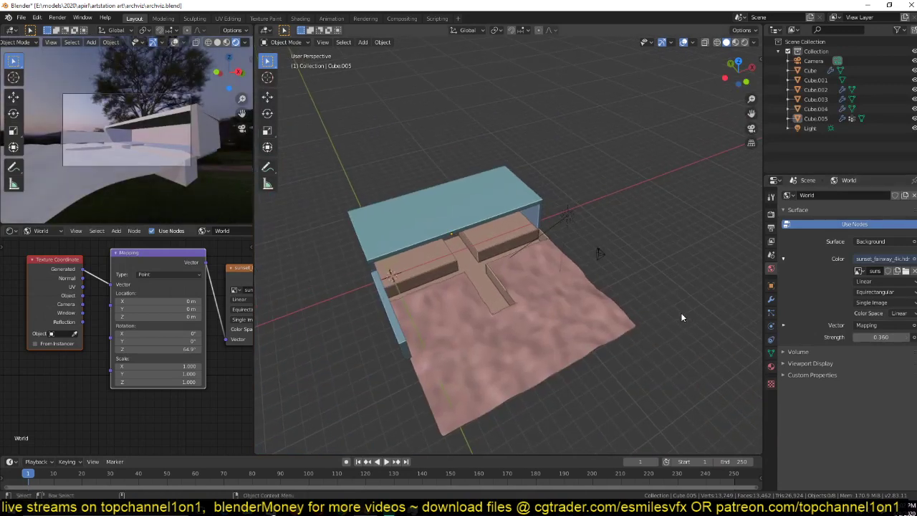
scroll(681, 317, up, 4)
key(ctrl+s)
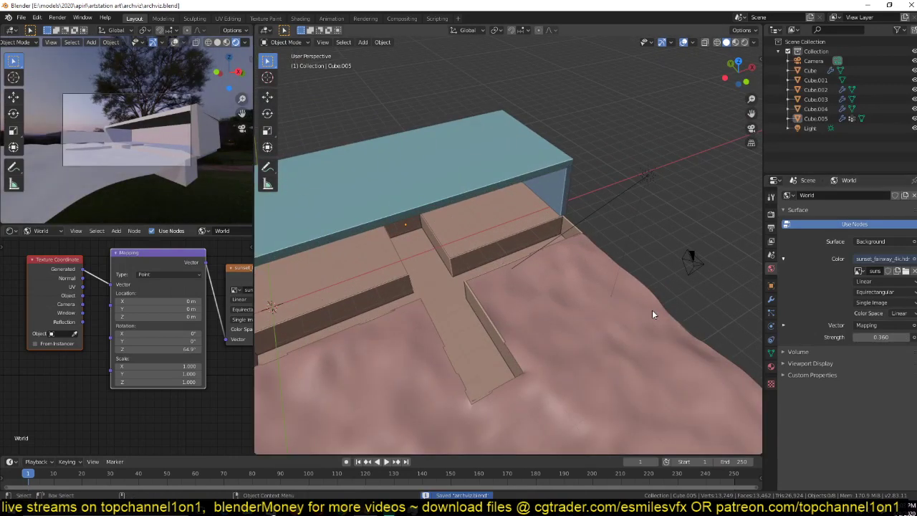
Step: Set the sun light's strength to 2 and tint its color a warm peach
click(578, 228)
click(771, 326)
click(880, 258)
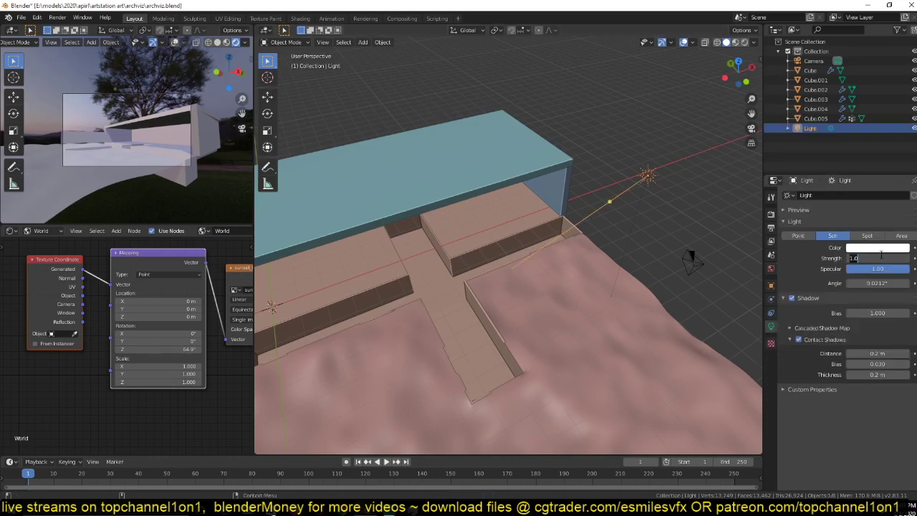
text(2)
click(863, 247)
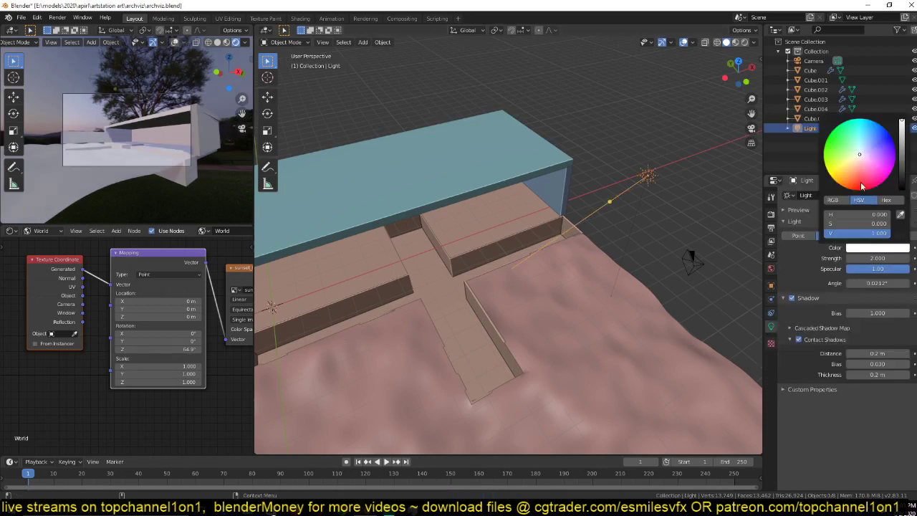
drag(858, 157, 856, 165)
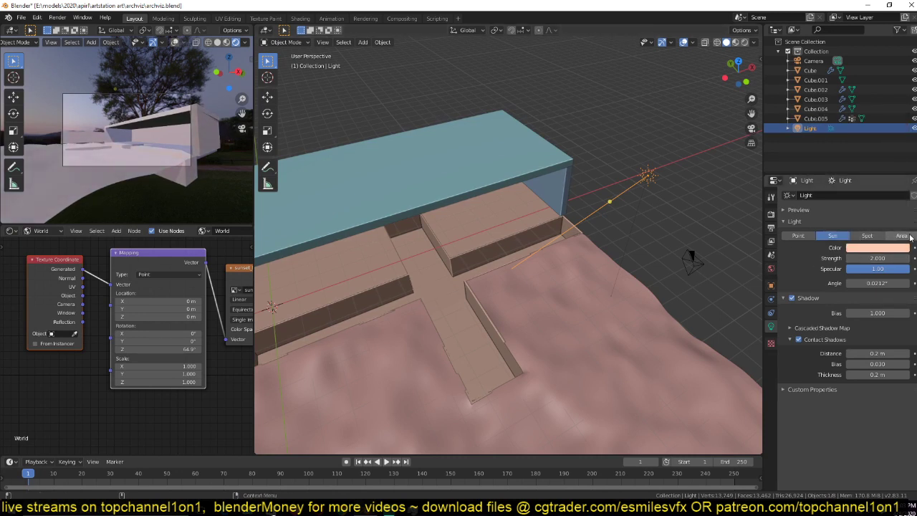
Step: Convert the light to an area light with a power of 10000 W and save the file
click(909, 237)
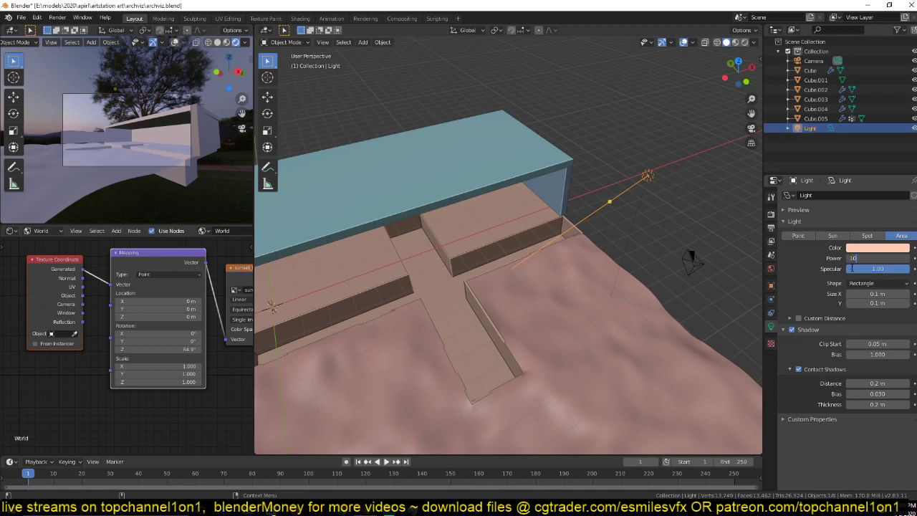
key(Return)
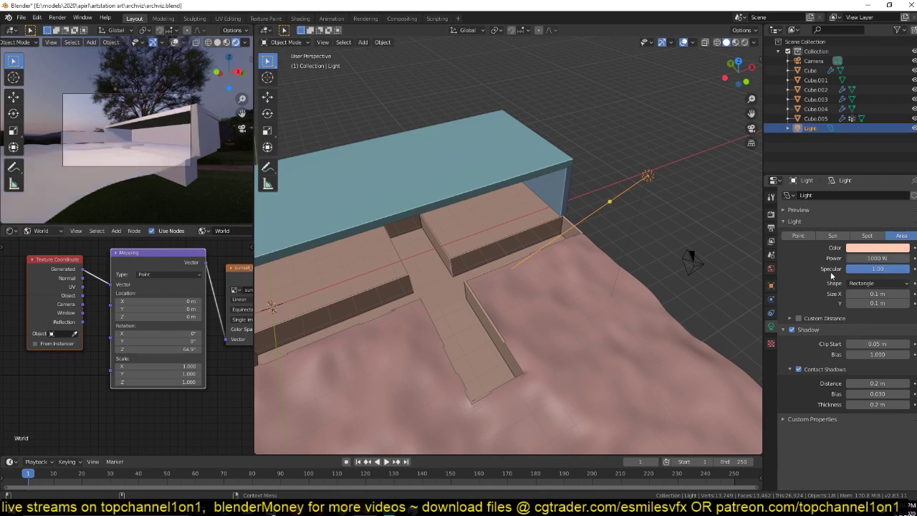
click(881, 258)
text(0)
key(Return)
scroll(505, 236, up, 2)
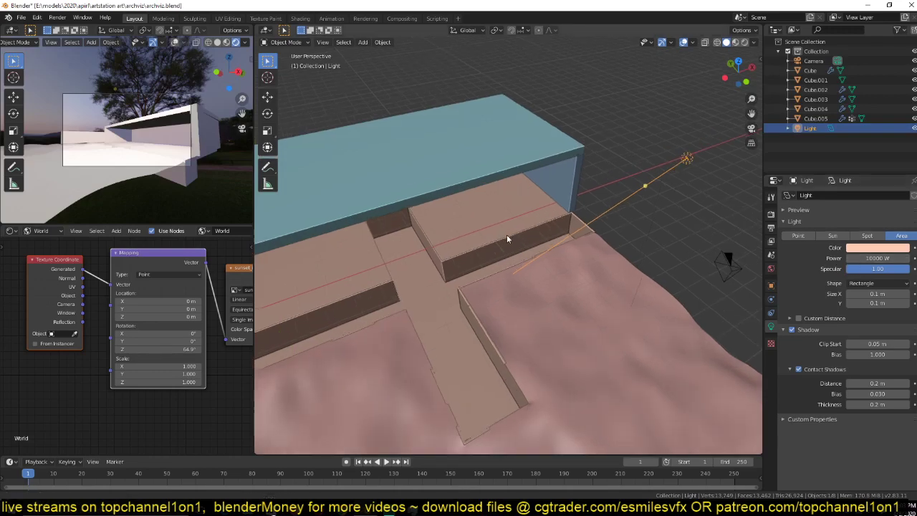
key(ctrl+s)
shift+middle_drag(507, 235, 466, 230)
key(alt+a)
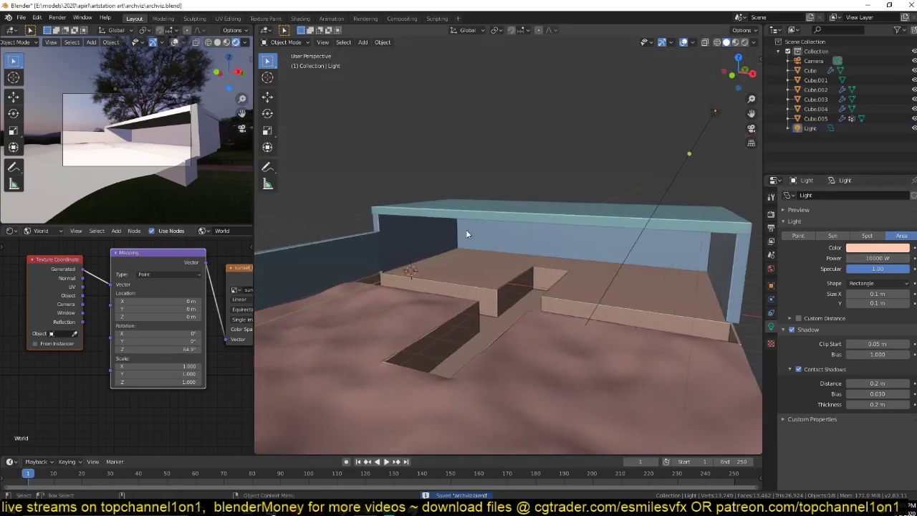
Step: Switch to Pinterest to examine the House 02, Hyde Park lawn and terrace reference, and return to Blender
mouse_move(366, 510)
click(365, 433)
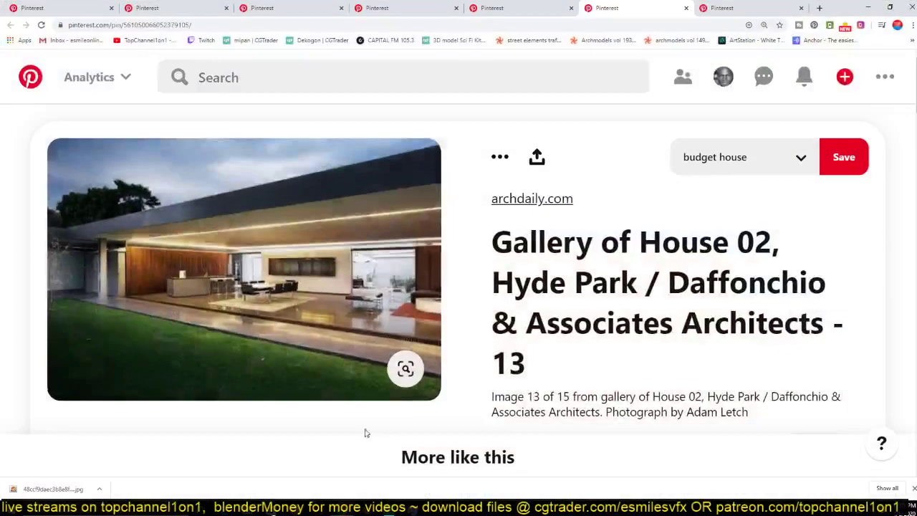
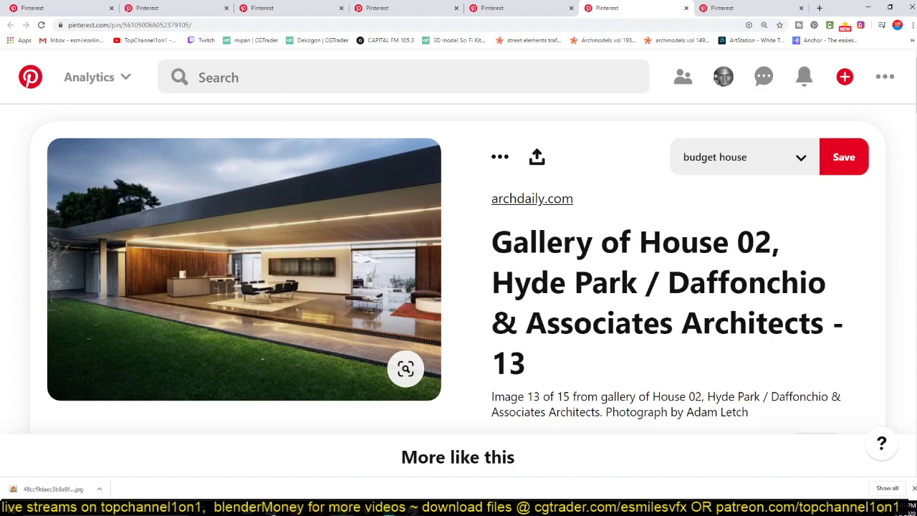
key(alt+Tab)
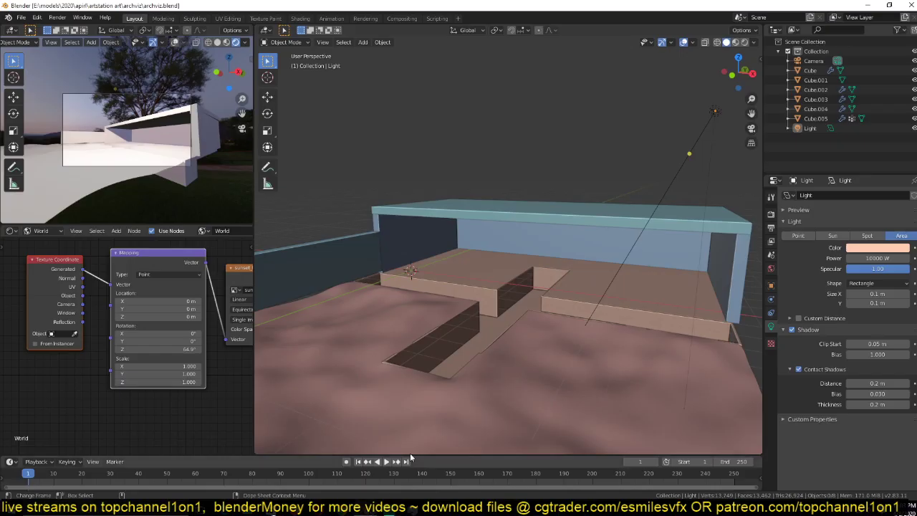
Step: Select the ground, save the file, and create a new object material for it in the shader editor
middle_drag(401, 356, 489, 326)
click(405, 345)
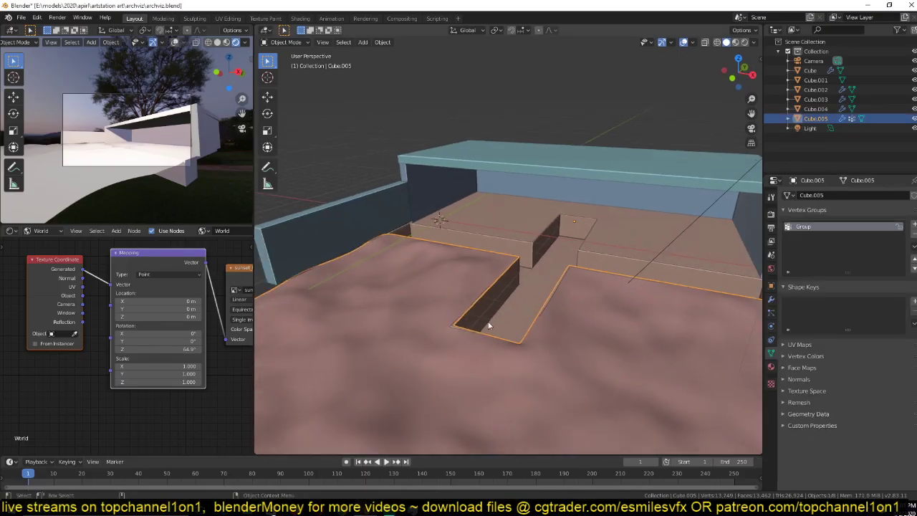
click(36, 230)
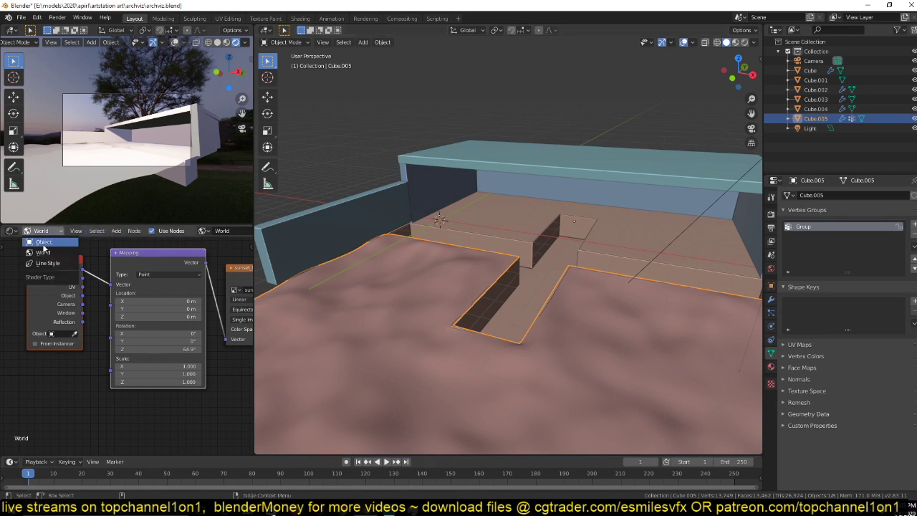
click(39, 236)
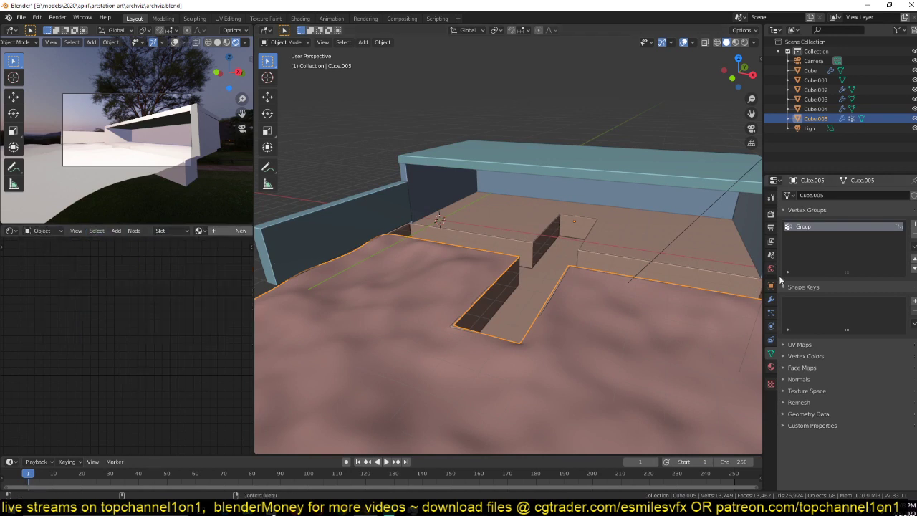
click(771, 313)
shift+middle_drag(479, 304, 479, 330)
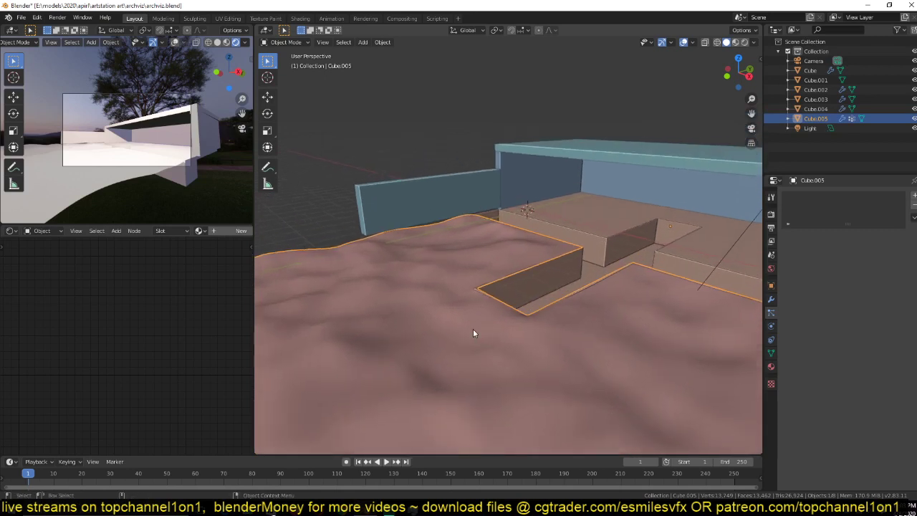
key(ctrl+s)
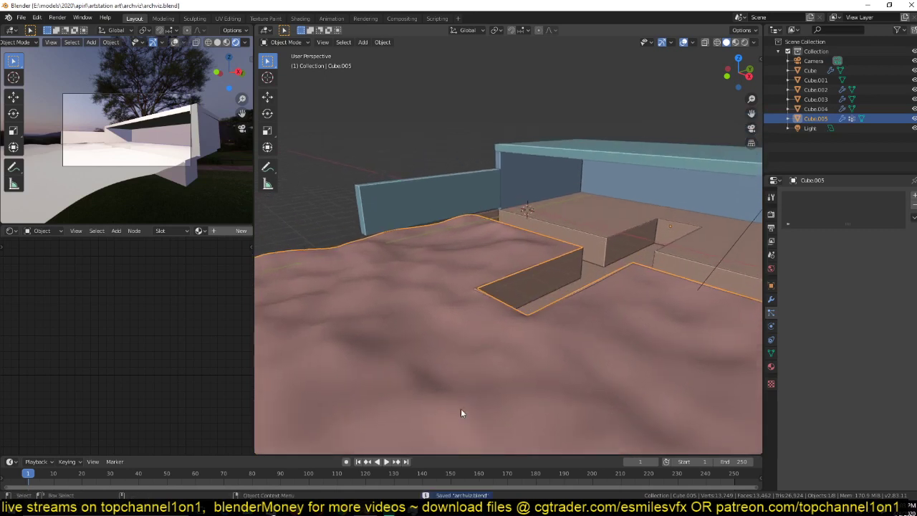
middle_drag(462, 412, 457, 142)
scroll(451, 154, up, 4)
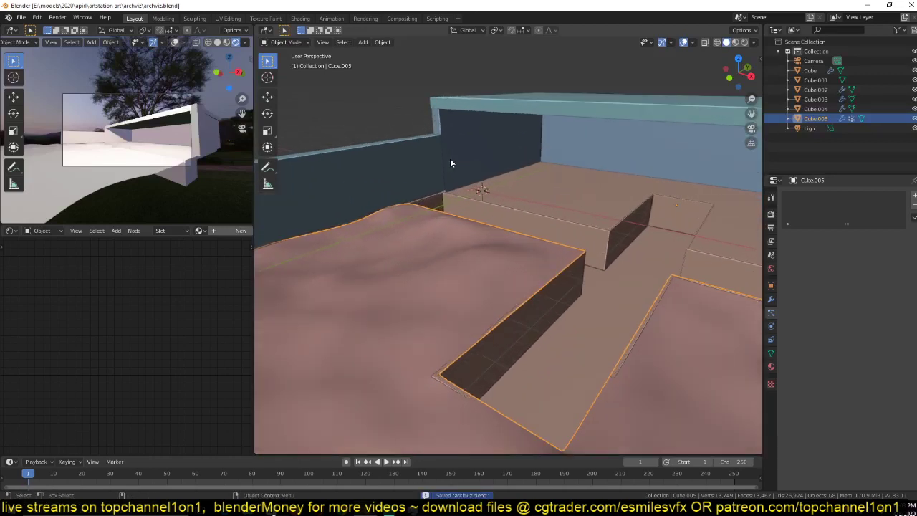
click(227, 230)
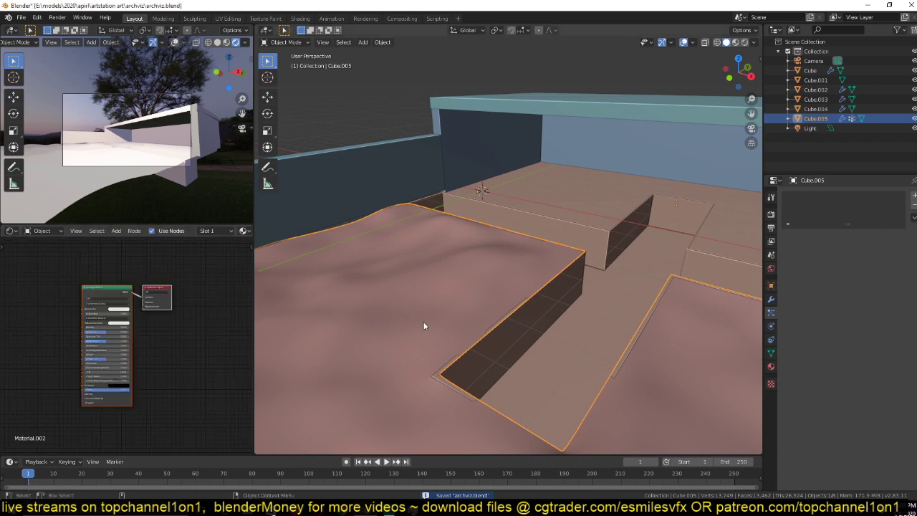
Step: Isolate the ground mesh in local view and display it with material preview shading
key(slash)
middle_drag(423, 326, 519, 313)
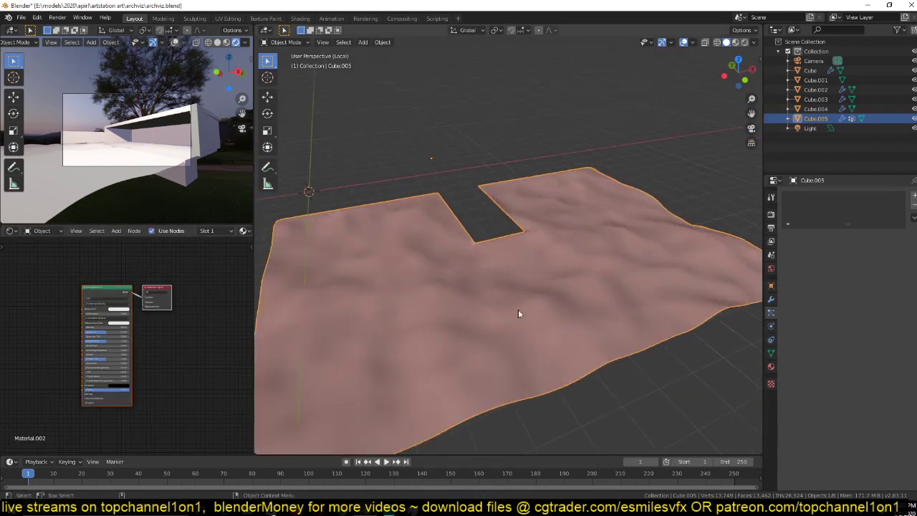
click(736, 42)
shift+middle_drag(543, 196, 628, 174)
Step: Save the file and add an Image Texture node beside the ground material's Principled BSDF
middle_drag(5, 336, 103, 329)
scroll(102, 328, up, 5)
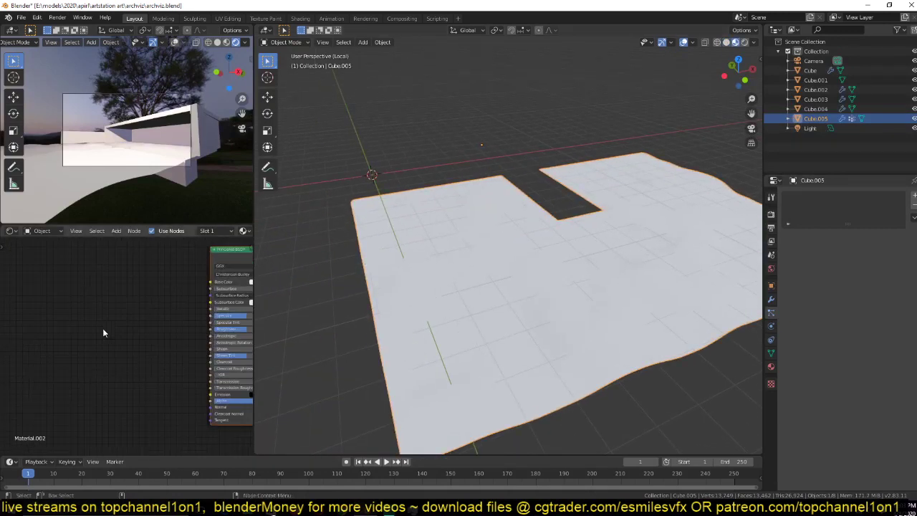
key(ctrl+s)
key(shift+a)
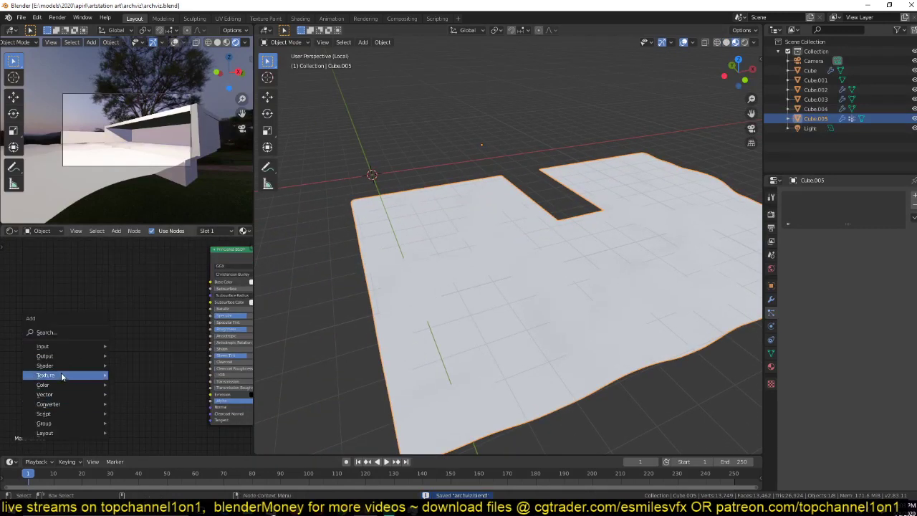
mouse_move(64, 374)
click(140, 290)
click(78, 310)
Step: Load grass-1089984_960_720.jpg from the textures folder into the Image Texture node
click(131, 336)
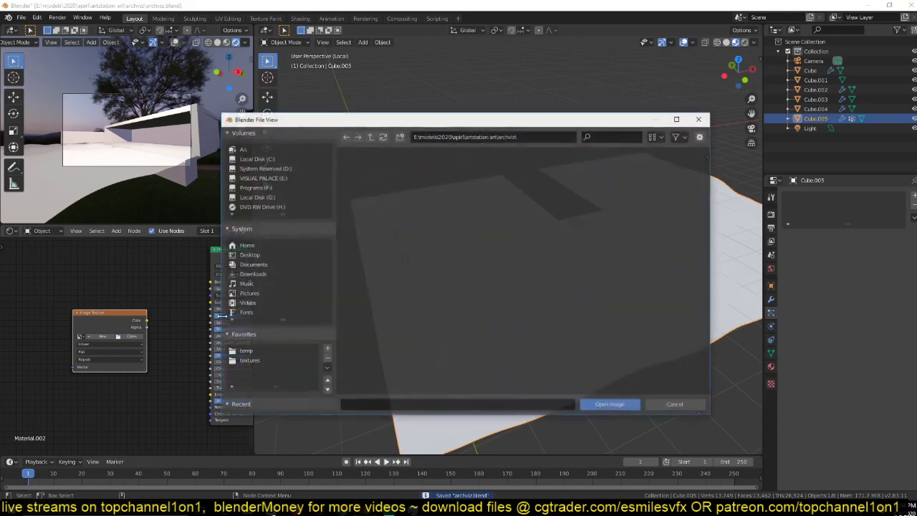
click(248, 361)
scroll(577, 308, down, 10)
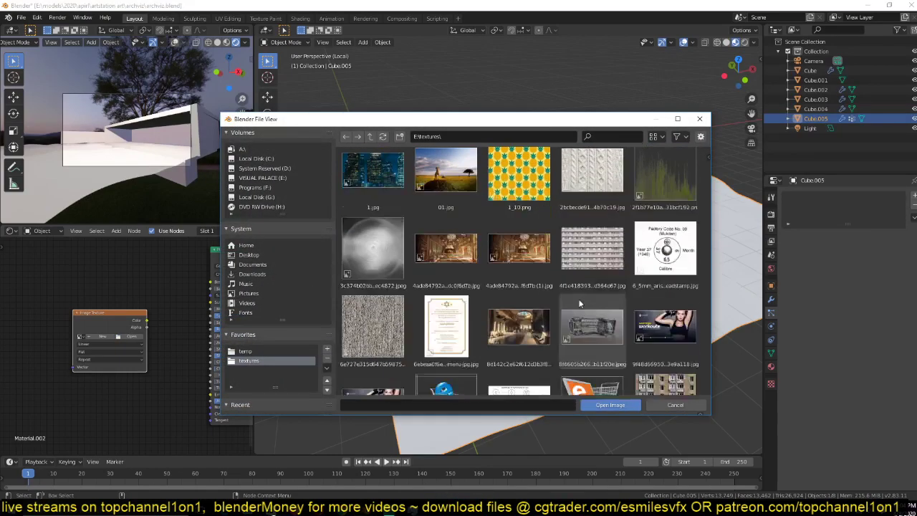
scroll(578, 309, down, 12)
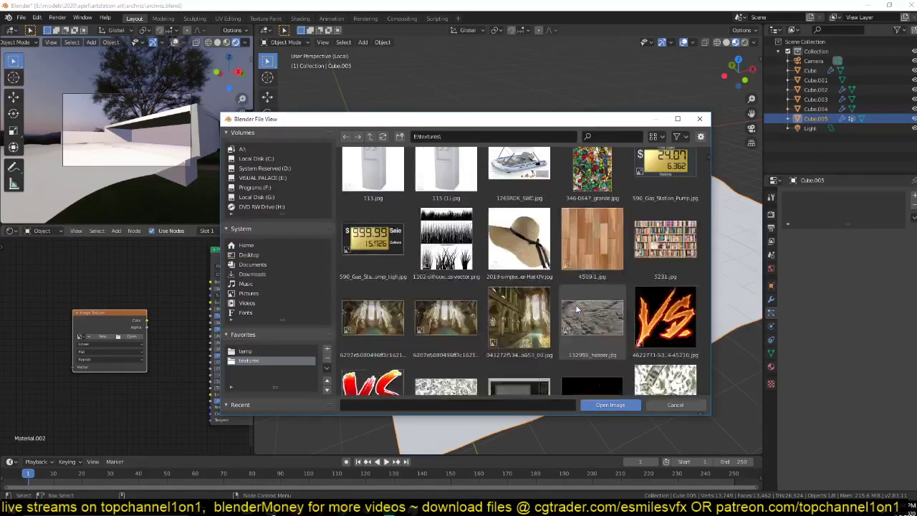
scroll(577, 310, down, 12)
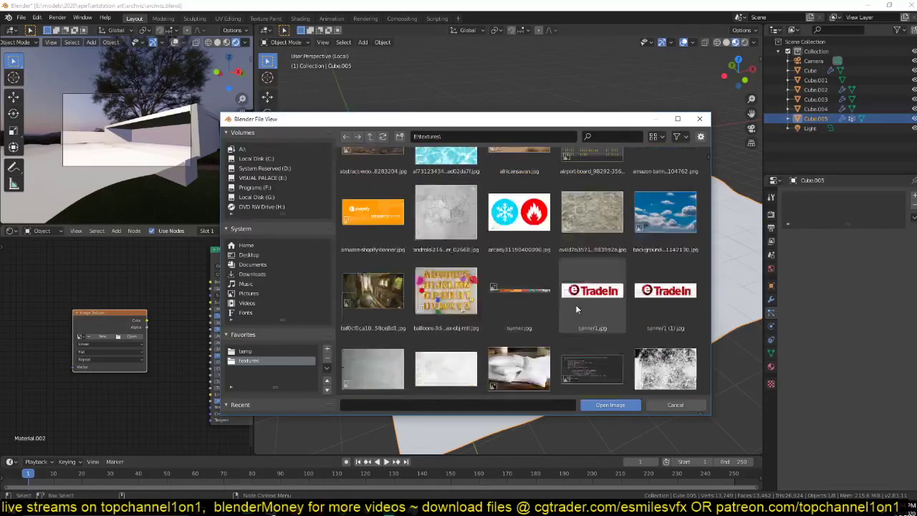
scroll(577, 308, down, 6)
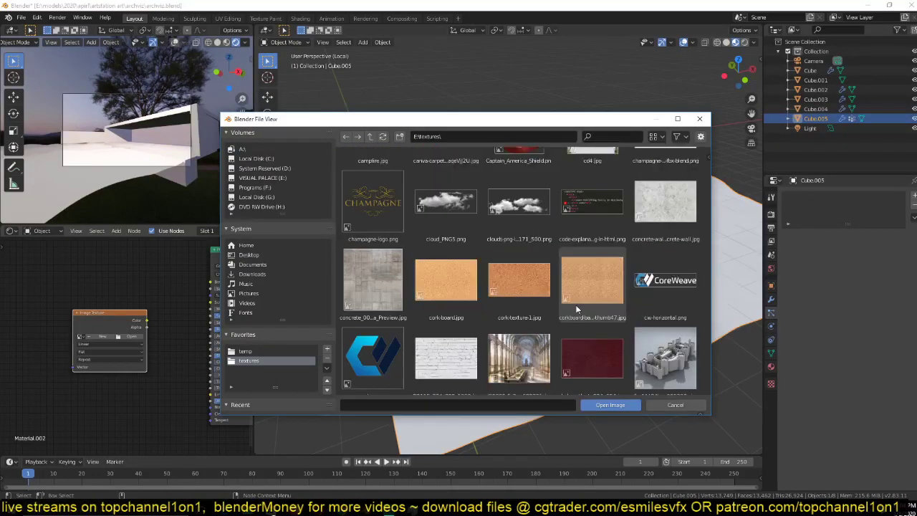
scroll(577, 309, down, 10)
double_click(518, 232)
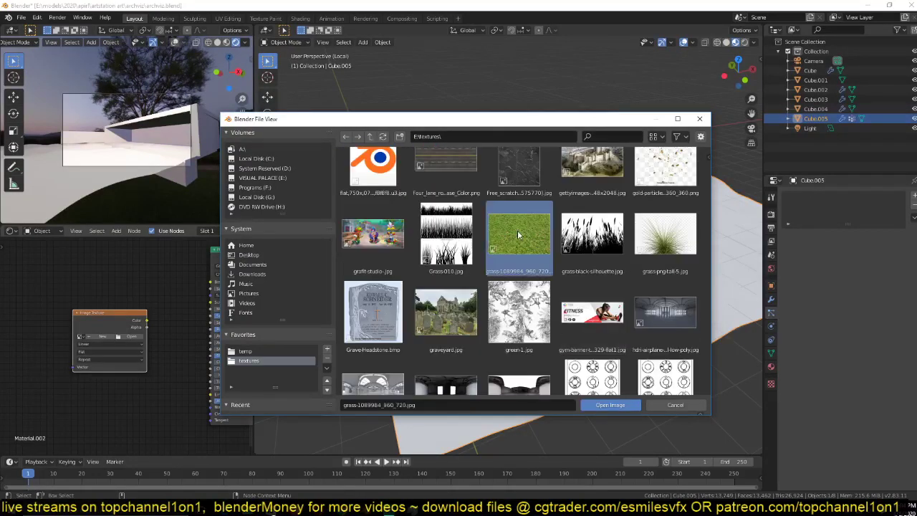
Step: Show the camera view in material preview without scene lights and connect the grass image's Color to the Principled BSDF's Base Color
click(226, 43)
click(236, 42)
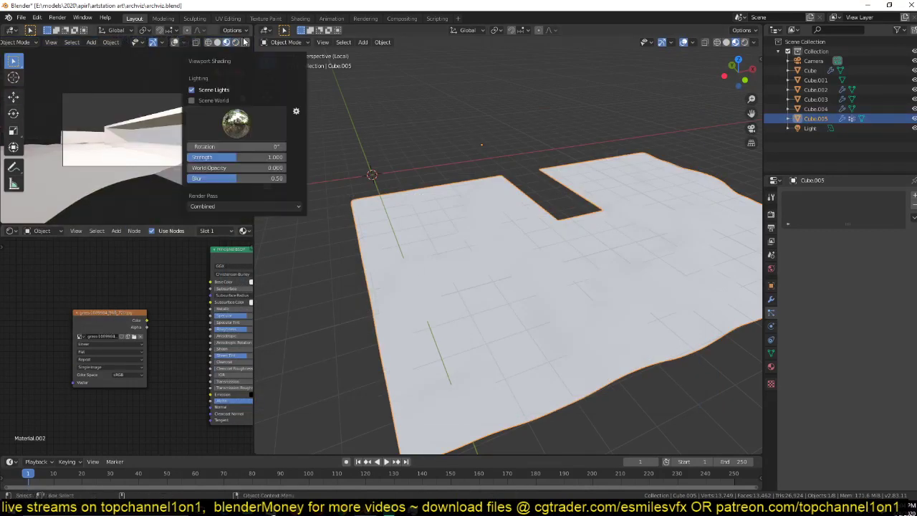
click(192, 90)
drag(147, 320, 210, 282)
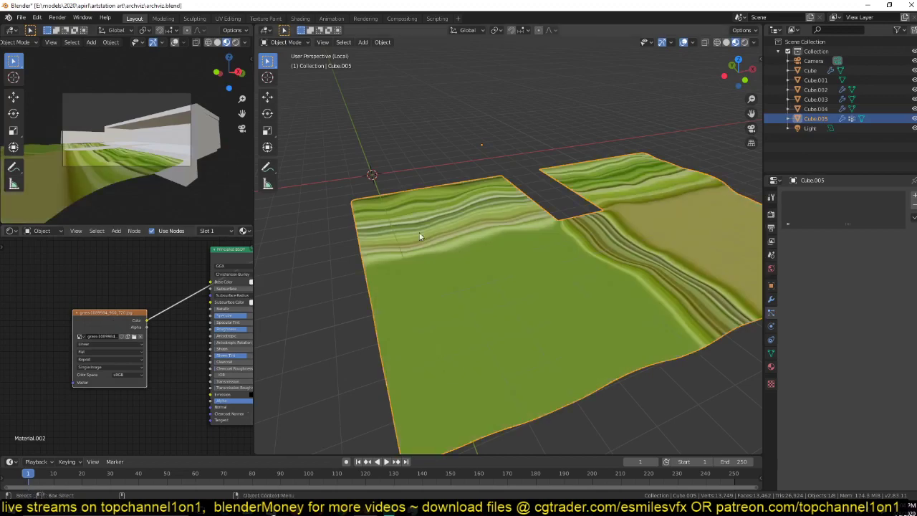
Step: UV-unwrap the ground mesh and check how the grass image covers its surface
middle_drag(420, 236, 605, 273)
key(Tab)
key(u)
click(548, 263)
key(Tab)
scroll(506, 266, up, 5)
scroll(553, 267, down, 5)
scroll(605, 270, up, 5)
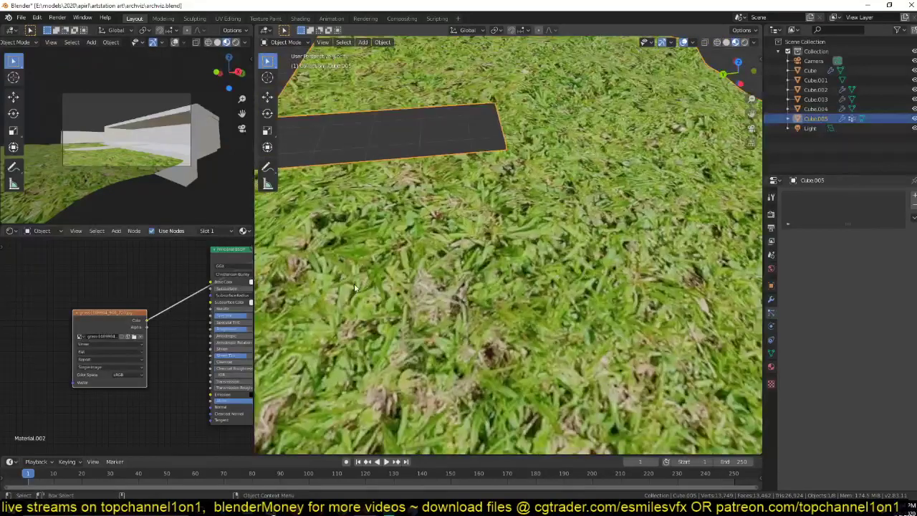
Step: Add Texture Coordinate and Mapping nodes to the grass image and set the Mapping scale to 20 on all axes
mouse_move(110, 316)
middle_down()
mouse_move(144, 316)
mouse_move(233, 280)
middle_up()
key(ctrl+t)
drag(154, 368, 187, 381)
middle_drag(525, 189, 510, 223)
scroll(548, 186, up, 2)
key(alt+a)
scroll(470, 147, up, 3)
scroll(470, 149, down, 3)
scroll(450, 133, up, 2)
middle_drag(515, 223, 521, 184)
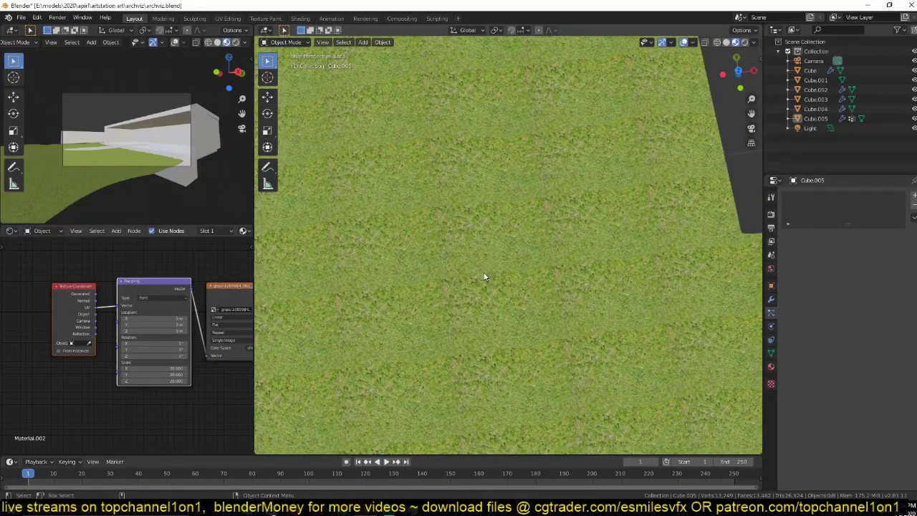
Step: Duplicate the grass texture nodes and load the bright green grass image from the textures folder into the copy
scroll(143, 323, down, 2)
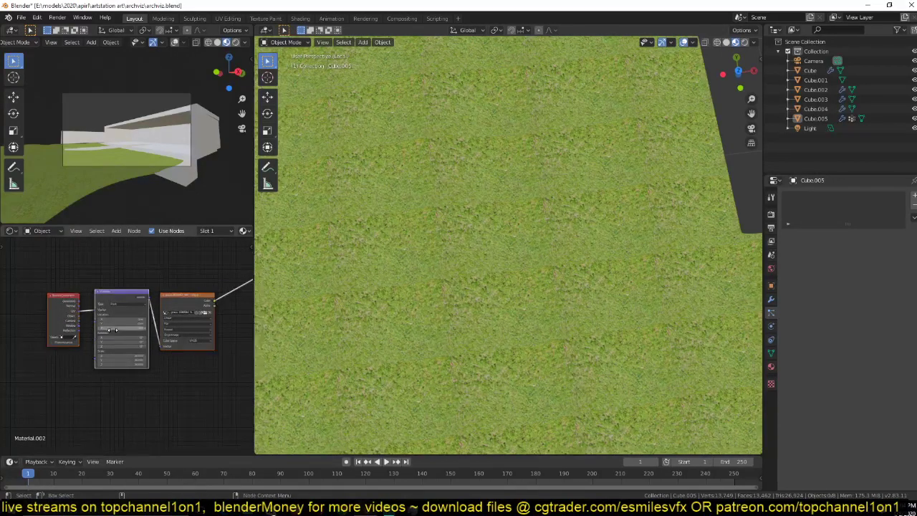
key(Home)
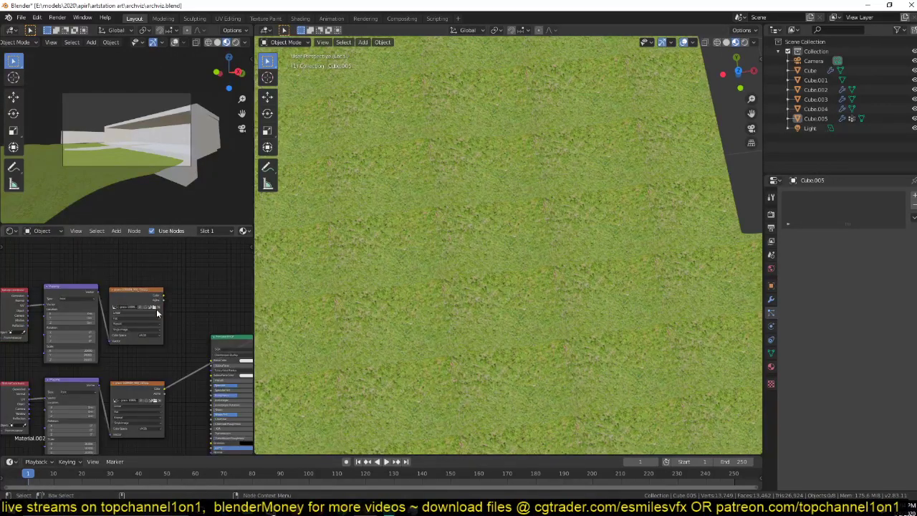
click(156, 308)
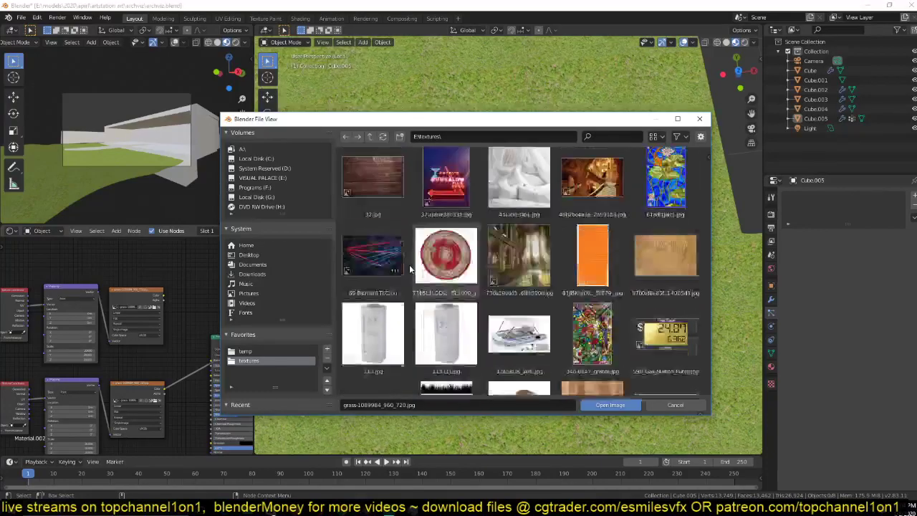
scroll(411, 269, down, 15)
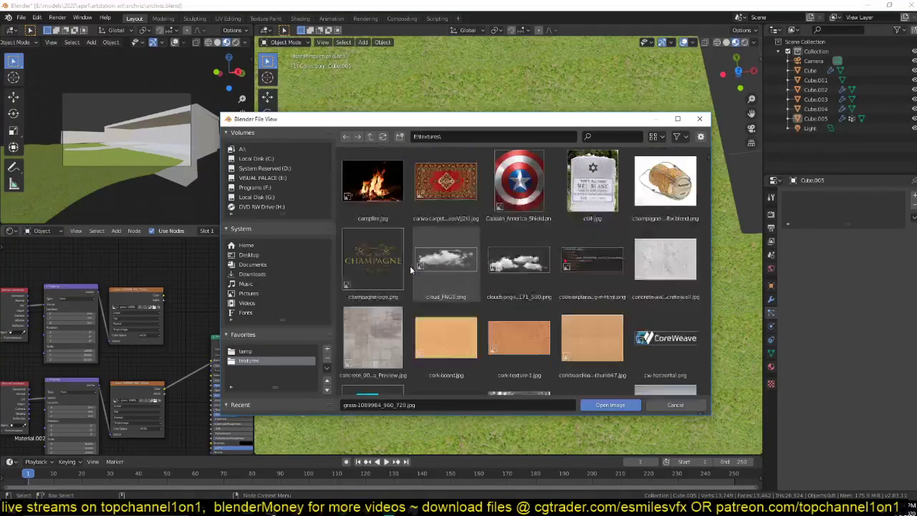
scroll(411, 269, down, 5)
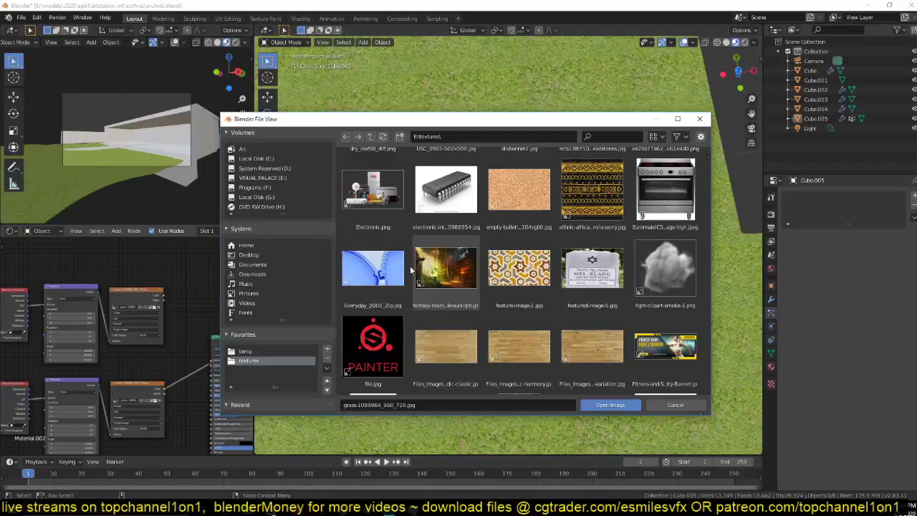
scroll(410, 270, down, 20)
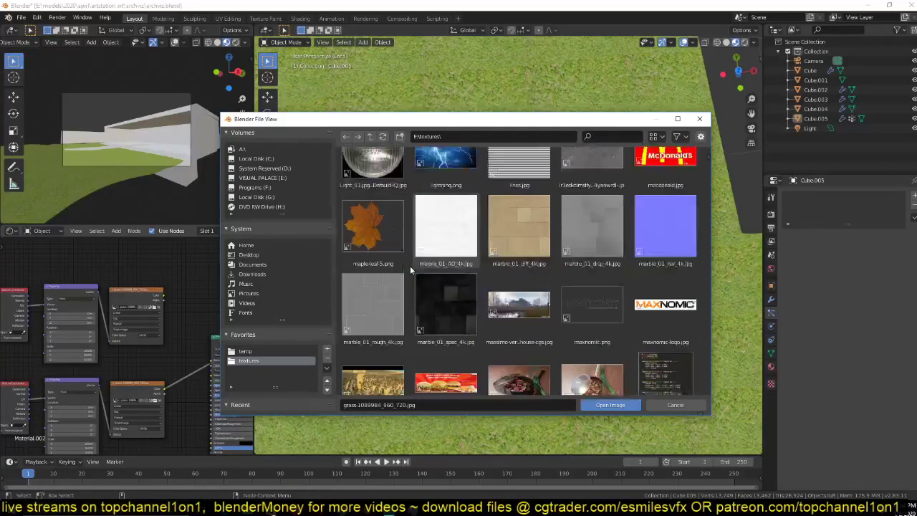
scroll(410, 269, down, 20)
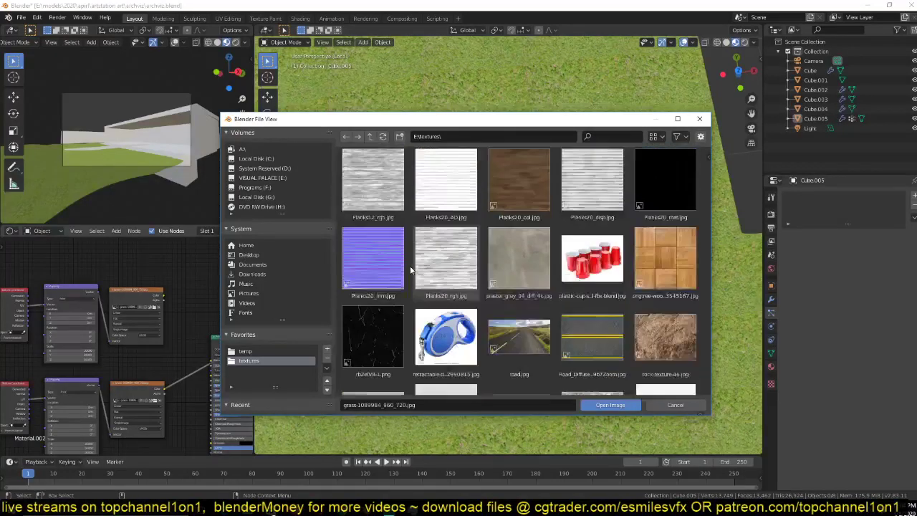
scroll(411, 269, up, 1)
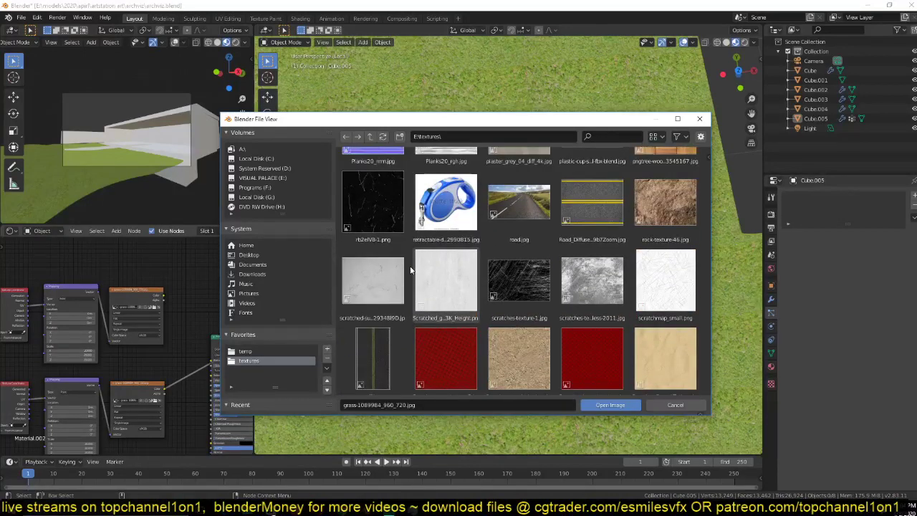
scroll(410, 269, down, 15)
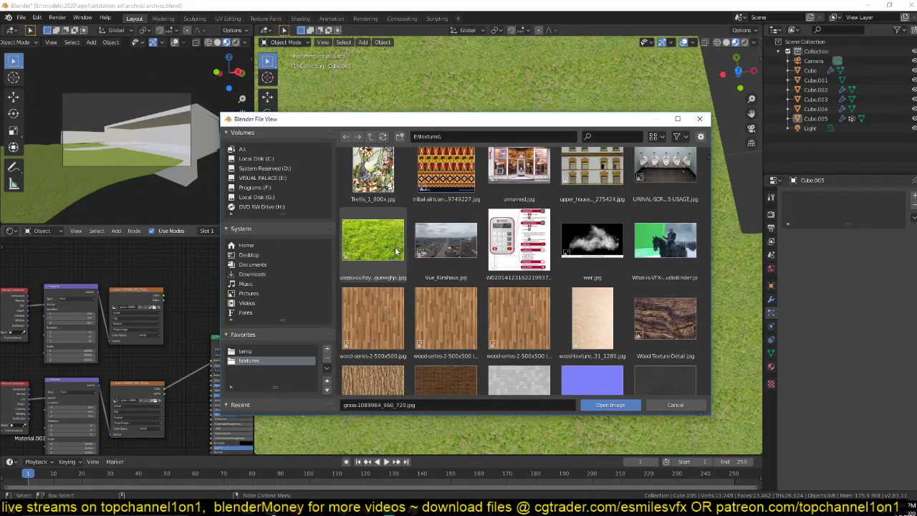
click(395, 250)
scroll(401, 265, down, 6)
scroll(407, 275, up, 7)
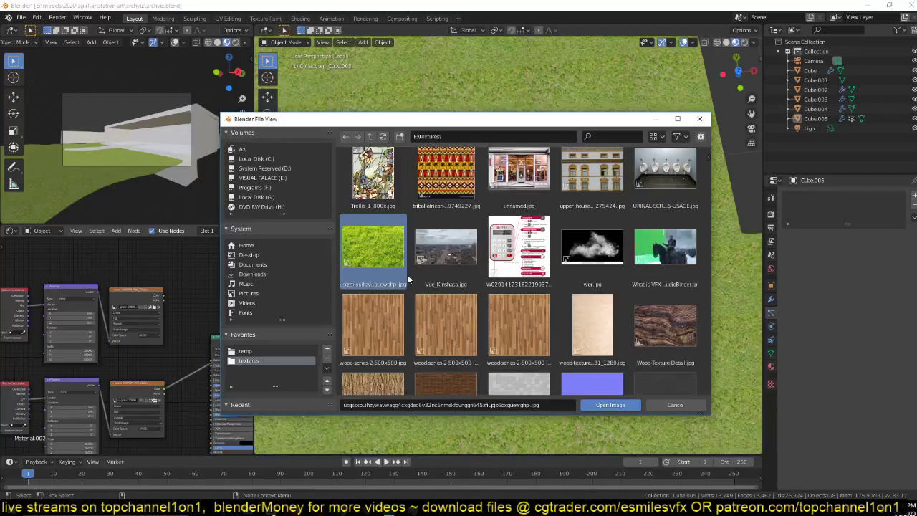
key(Return)
Step: Preview the bright green grass image on the ground and adjust its Mapping scale for finer tiling
ctrl+shift+click(136, 297)
middle_drag(132, 315, 176, 317)
scroll(176, 317, up, 3)
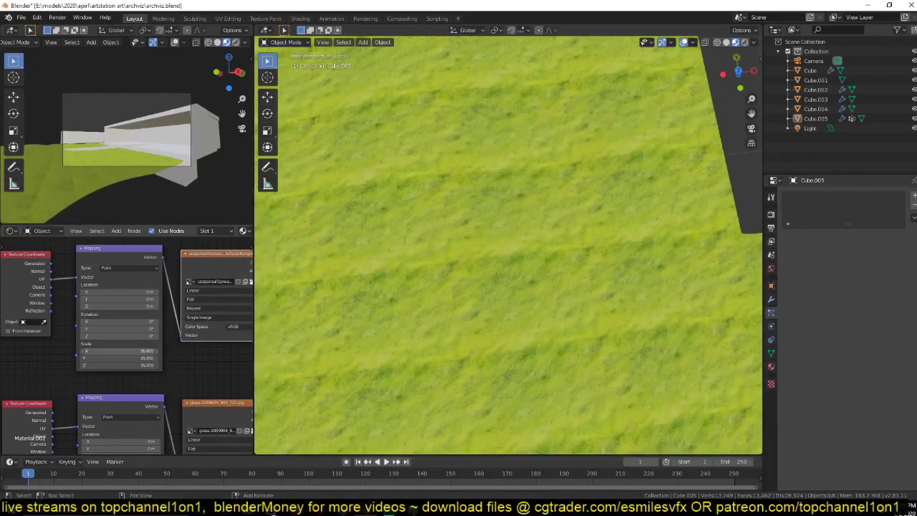
scroll(158, 346, down, 3)
Step: Add a MixRGB node, connecting the first grass image to Color1 and the bright green one to Color2
drag(193, 276, 73, 339)
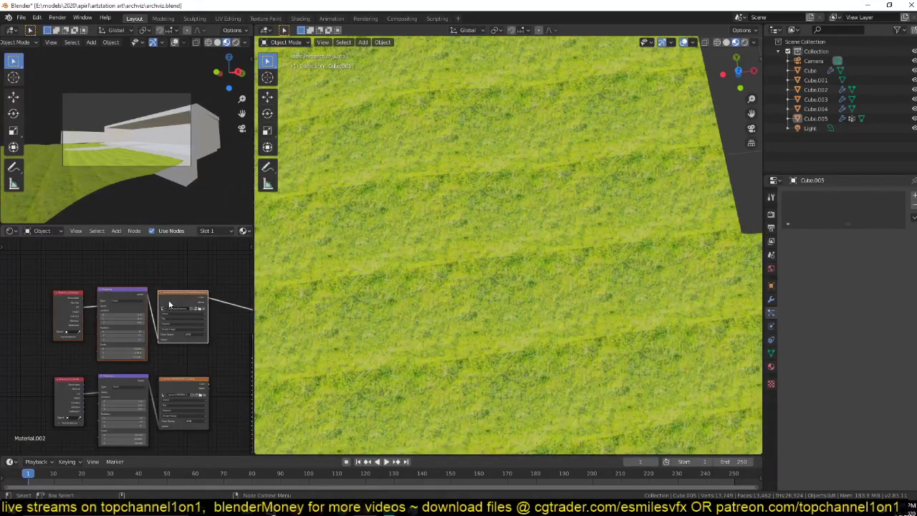
drag(171, 302, 98, 301)
key(shift+a)
mouse_move(152, 335)
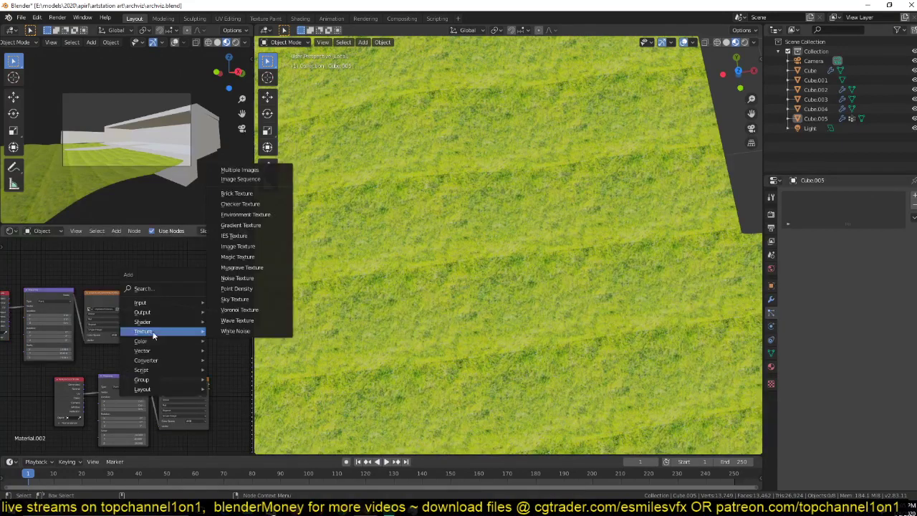
click(240, 392)
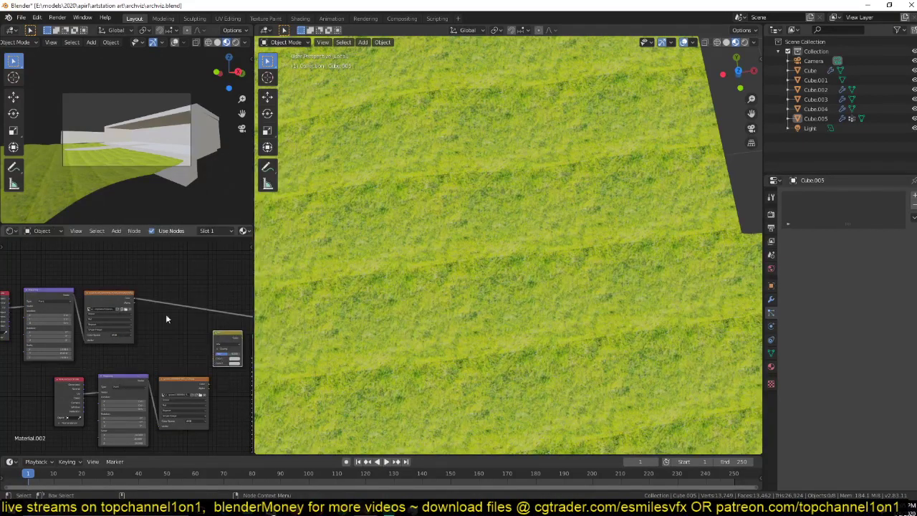
drag(131, 297, 214, 371)
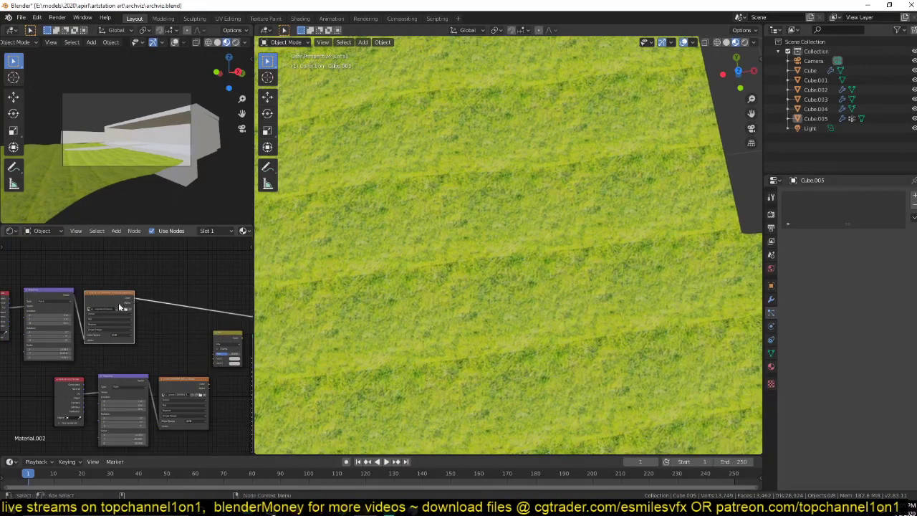
drag(132, 301, 214, 363)
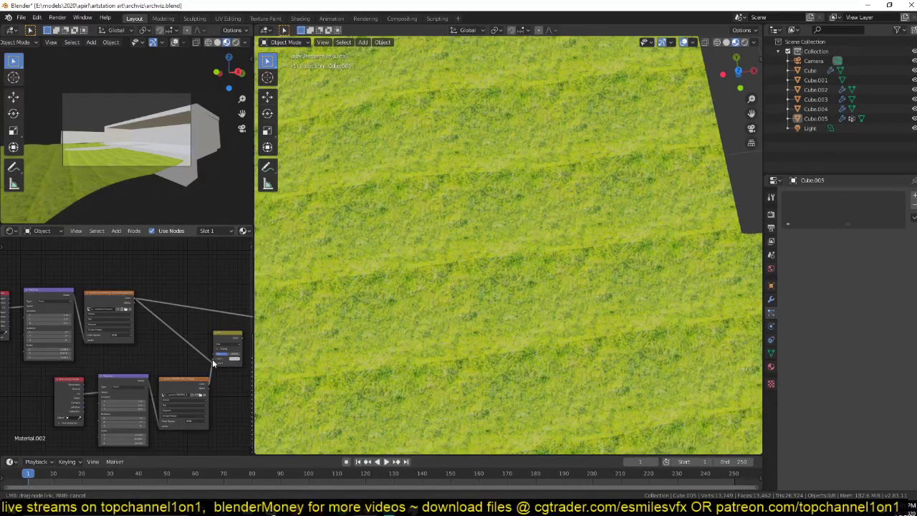
drag(213, 361, 213, 359)
Step: Preview the MixRGB result on the ground and set its factor to 0.200
middle_drag(233, 357, 119, 364)
scroll(118, 363, up, 2)
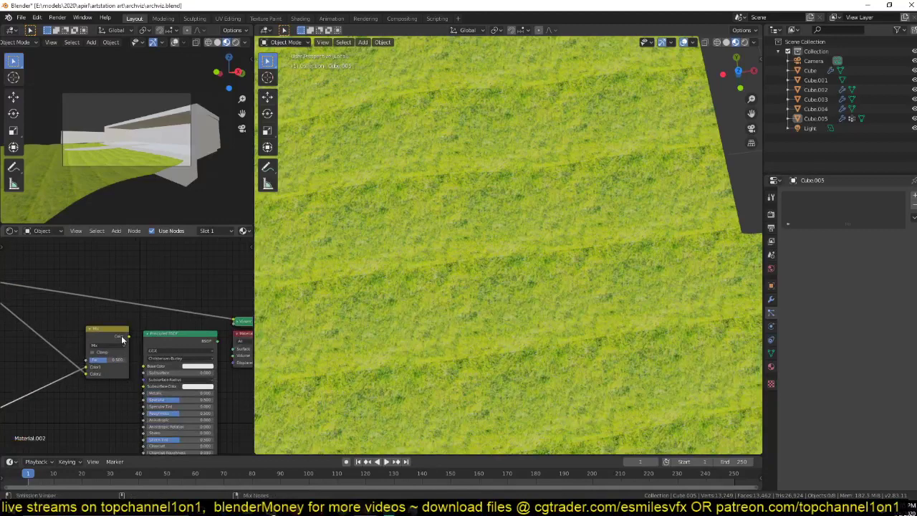
ctrl+shift+click(122, 340)
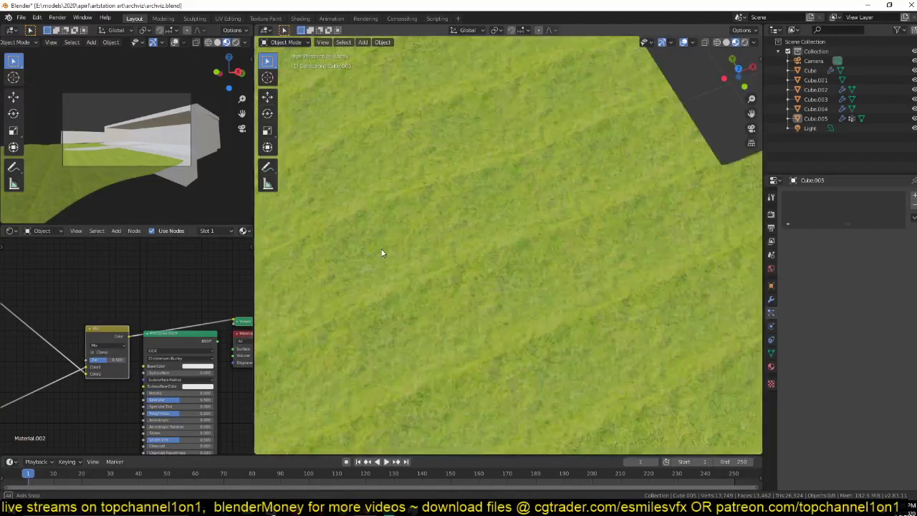
middle_drag(382, 252, 416, 223)
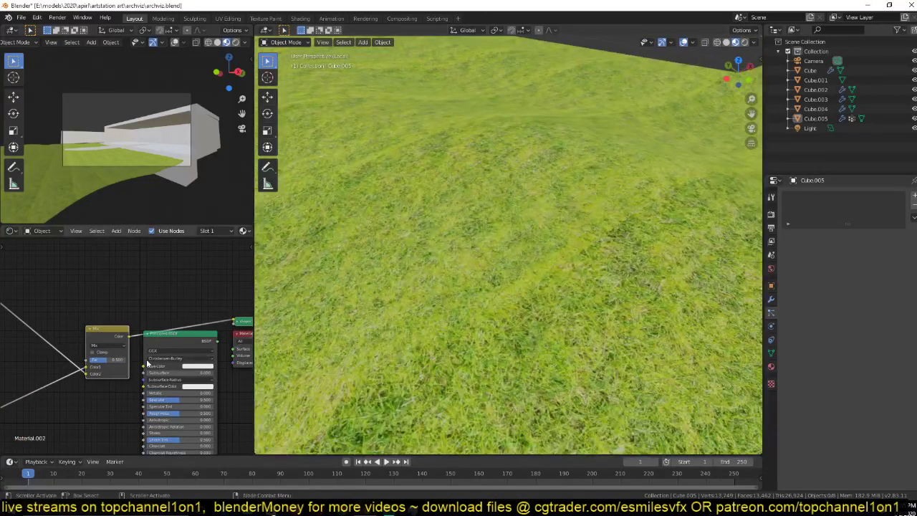
scroll(147, 362, up, 4)
mouse_move(105, 367)
mouse_down()
mouse_move(124, 367)
mouse_move(106, 367)
mouse_up()
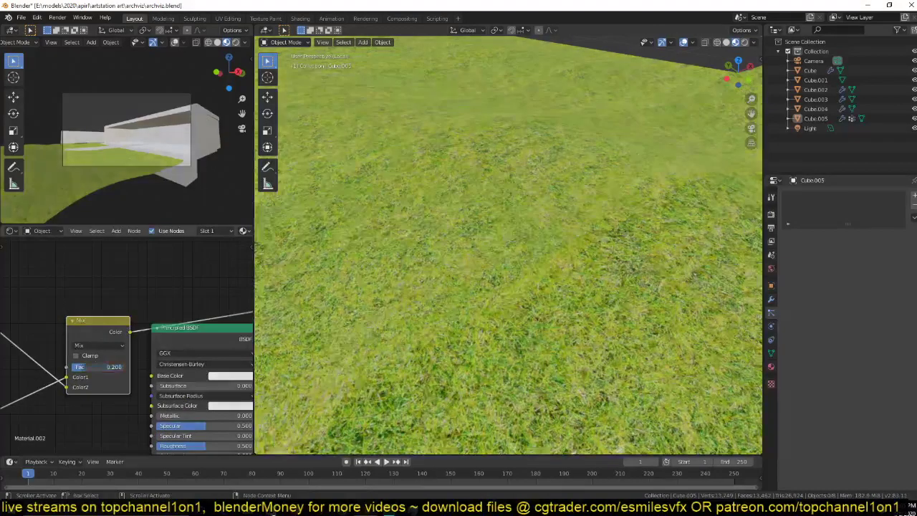
Step: Change the grass mix's blend mode to Overlay and set its factor to about 0.5
click(100, 345)
click(84, 239)
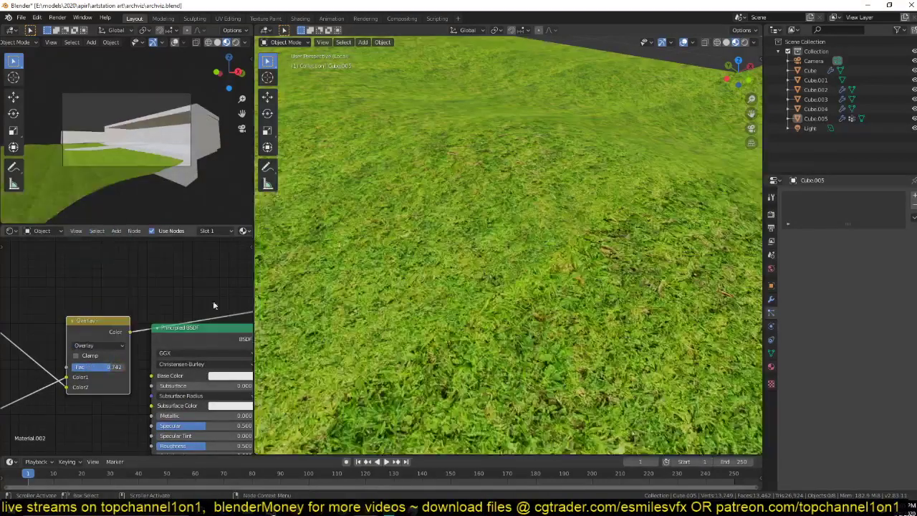
drag(100, 367, 83, 367)
middle_drag(358, 286, 501, 247)
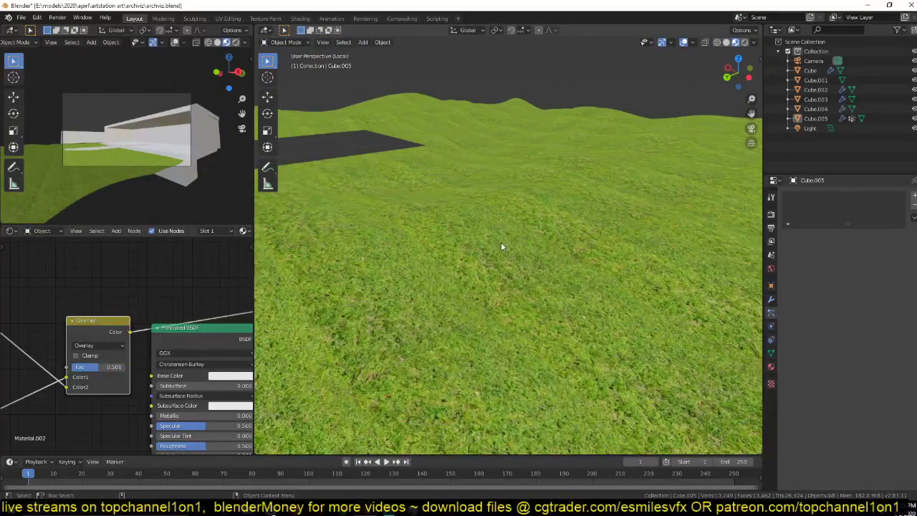
scroll(84, 375, down, 12)
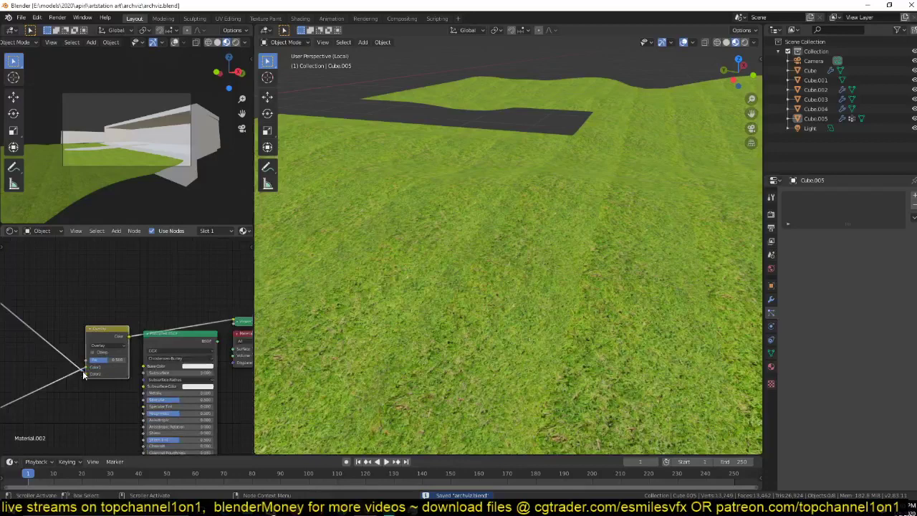
Step: Move the grass and Overlay nodes away from the Principled BSDF and connect the Overlay's Color to its Base Color
middle_drag(84, 374, 203, 362)
scroll(176, 341, down, 4)
click(204, 361)
drag(153, 292, 58, 354)
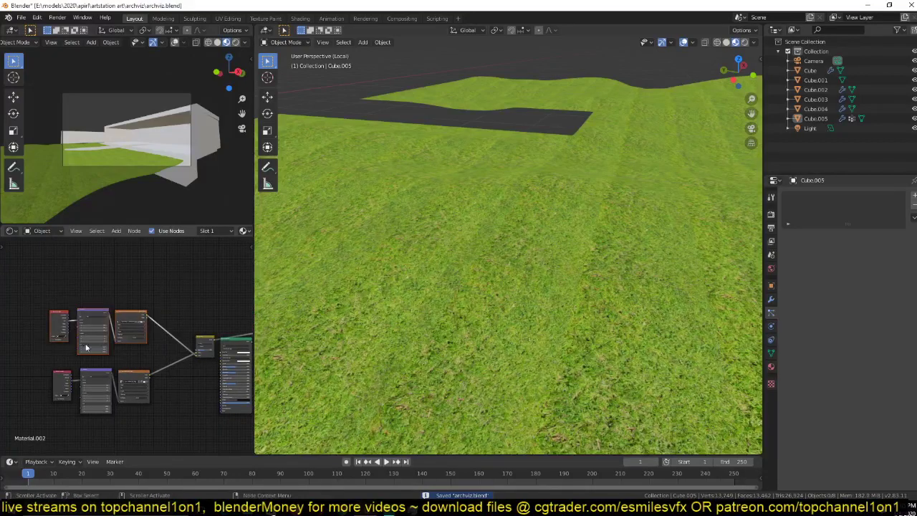
middle_drag(114, 352, 74, 370)
scroll(184, 308, up, 3)
scroll(184, 308, down, 4)
drag(179, 298, 7, 422)
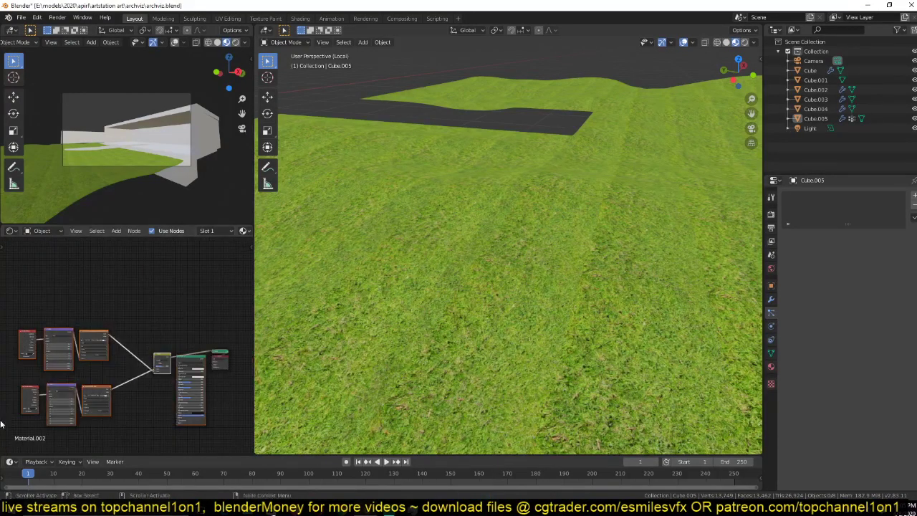
drag(174, 321, 14, 423)
key(g)
click(92, 369)
middle_drag(92, 369, 133, 359)
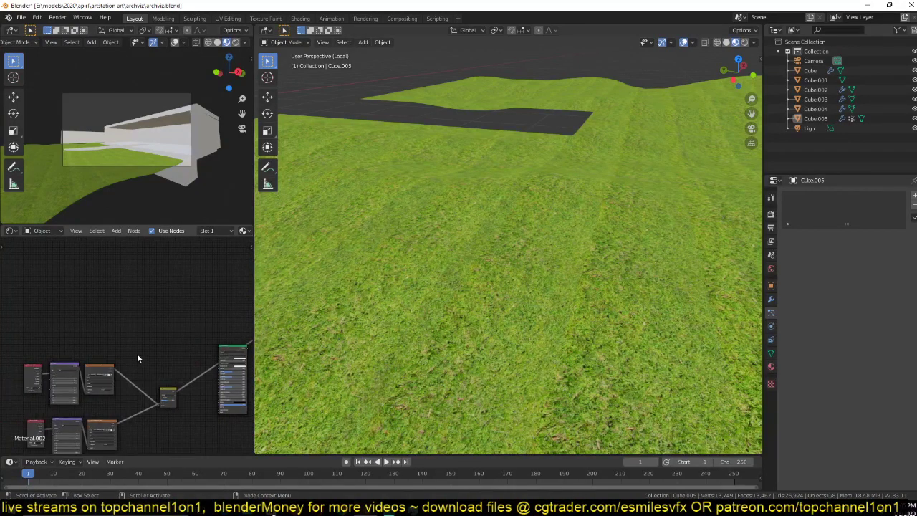
Step: Save the file and duplicate the bright green grass image's Texture Coordinate, Mapping and Image Texture nodes
key(ctrl+s)
drag(127, 349, 12, 411)
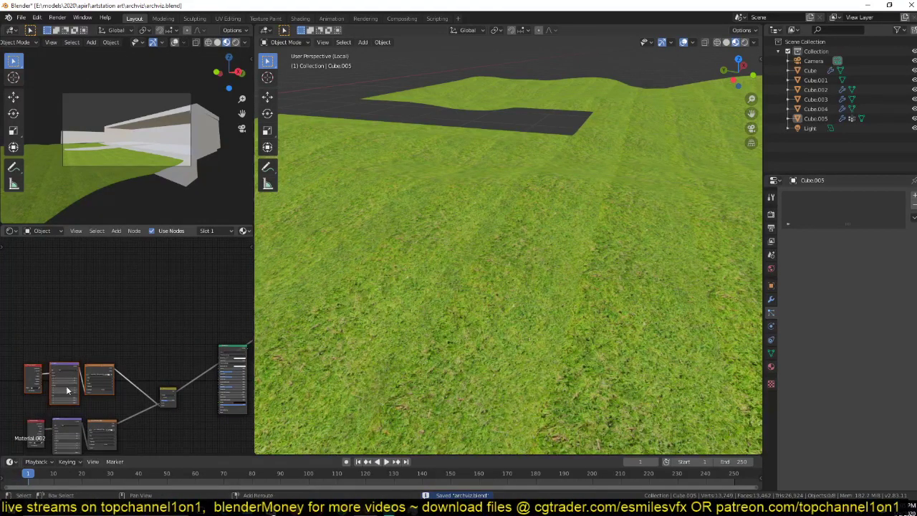
click(167, 374)
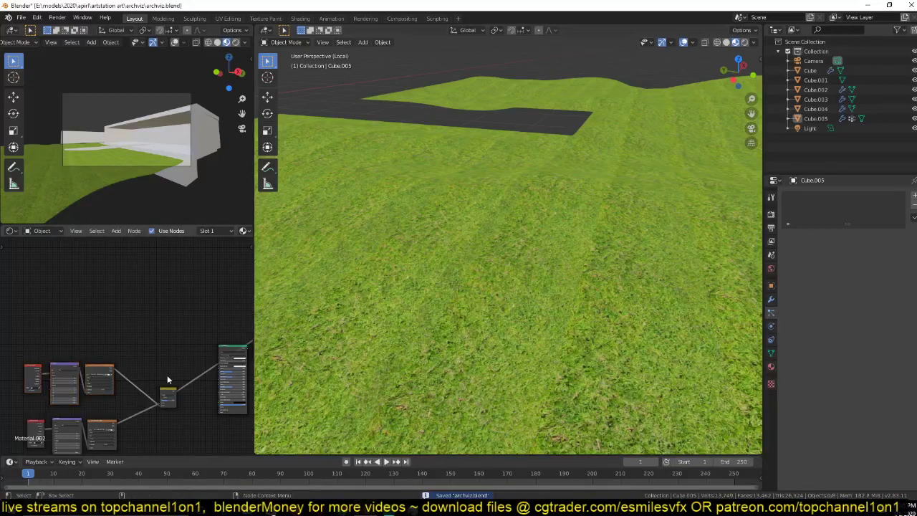
key(ctrl+s)
middle_drag(159, 364, 206, 360)
scroll(206, 360, up, 4)
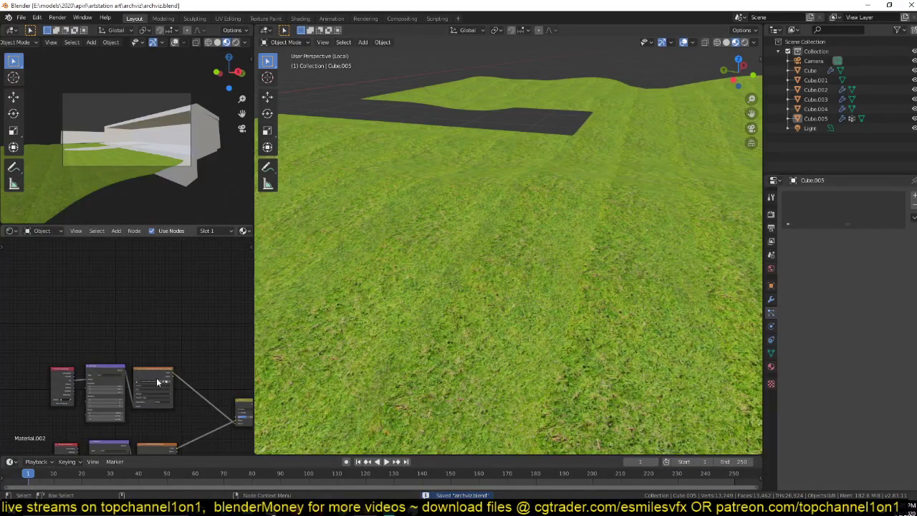
middle_drag(158, 381, 186, 384)
drag(219, 351, 153, 368)
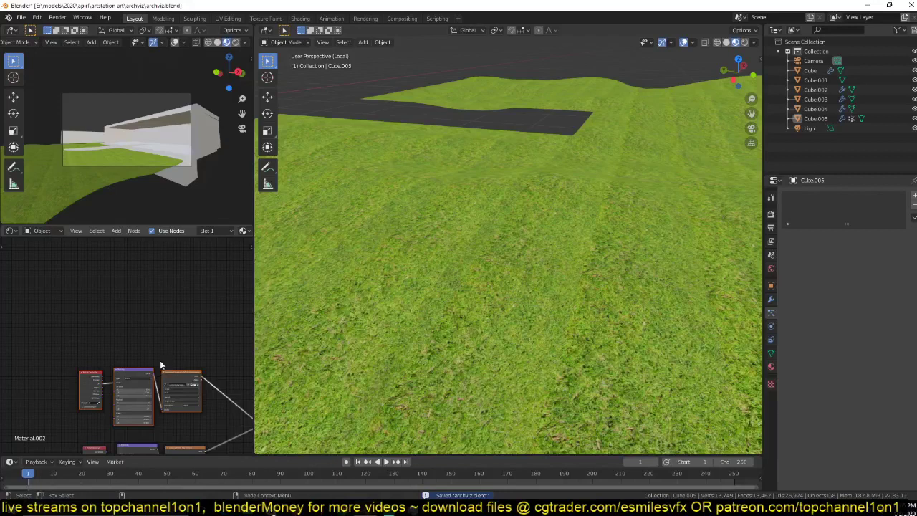
Step: Add a Gradient Texture node below the duplicated grass nodes and preview it on the ground
key(shift+a)
mouse_move(84, 328)
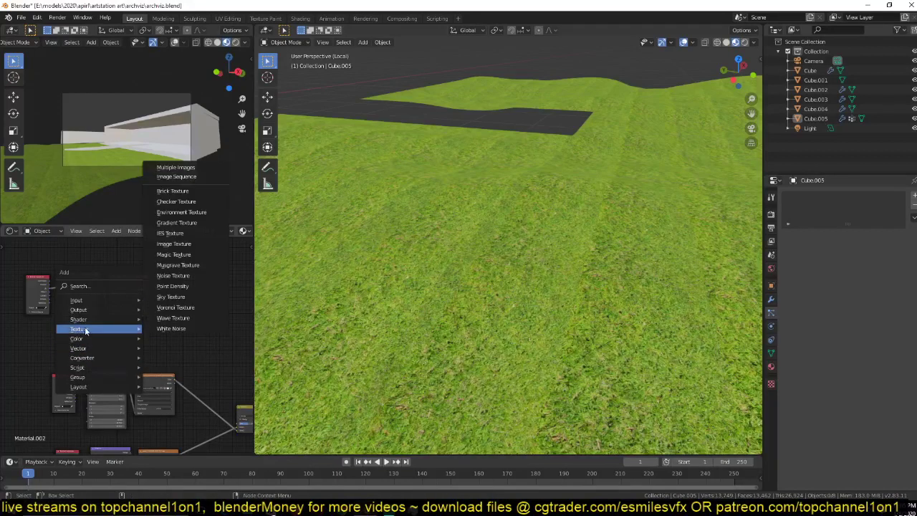
click(193, 224)
click(146, 338)
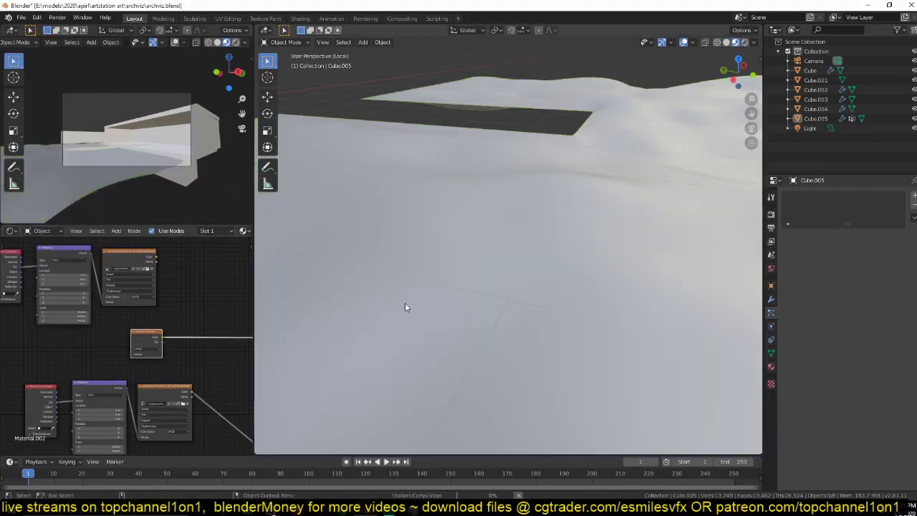
middle_drag(404, 307, 542, 227)
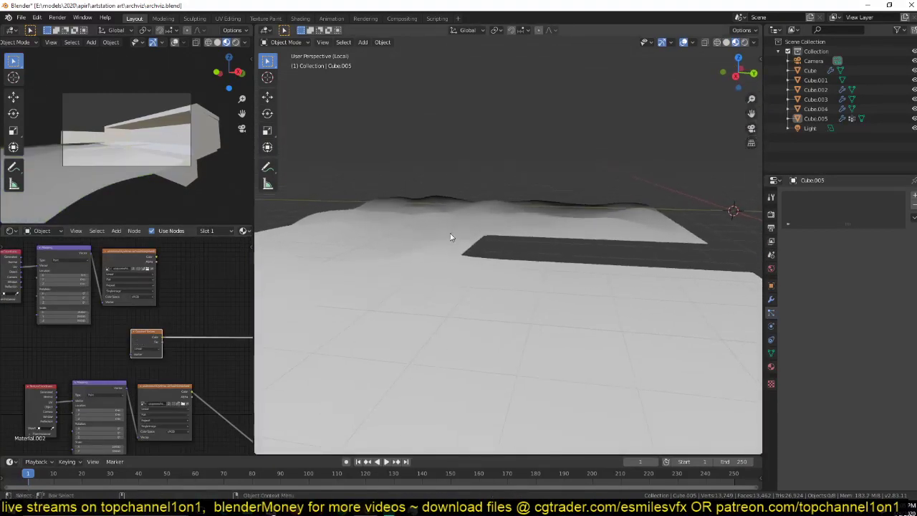
Step: Move the Gradient Texture node further left between the two grass texture groups and save the file
middle_drag(450, 237, 417, 225)
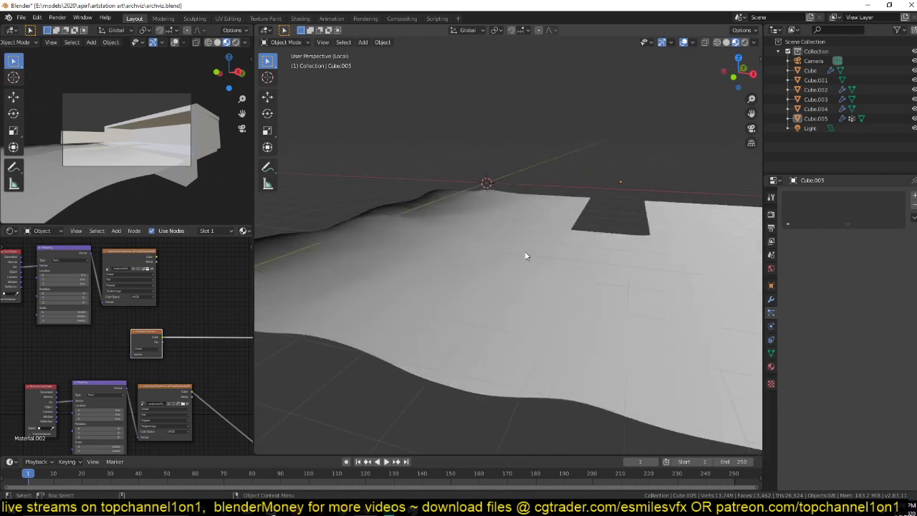
middle_drag(525, 256, 553, 248)
scroll(158, 397, up, 1)
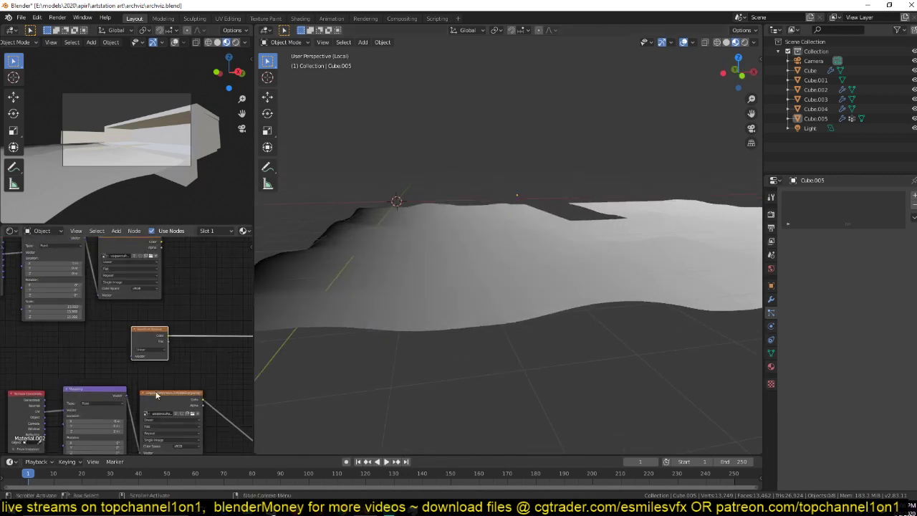
middle_drag(165, 341, 189, 356)
drag(186, 351, 101, 355)
scroll(104, 321, down, 1)
scroll(133, 370, up, 1)
key(ctrl+s)
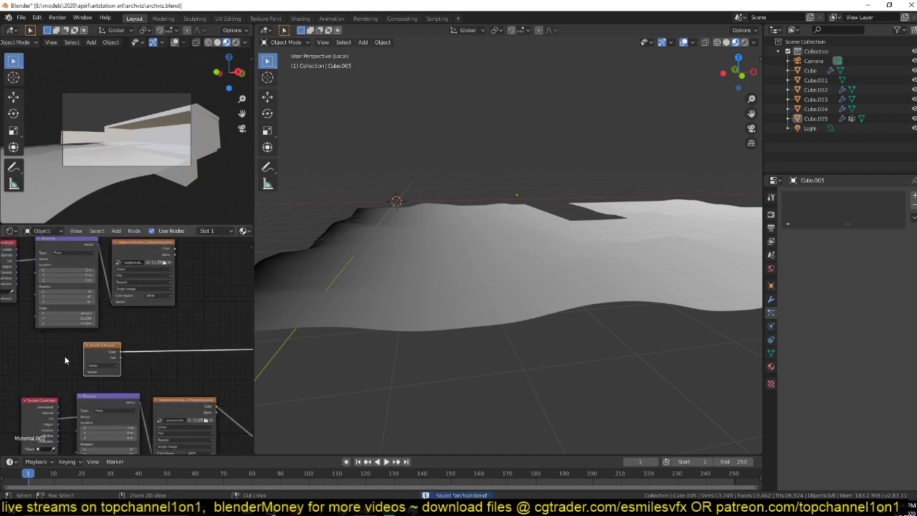
Step: Add Texture Coordinate and Mapping nodes to the Gradient Texture and place them in free space to the left of the grass nodes
middle_drag(157, 359, 245, 344)
key(g)
click(25, 370)
click(25, 370)
middle_drag(26, 371, 116, 343)
scroll(117, 343, up, 3)
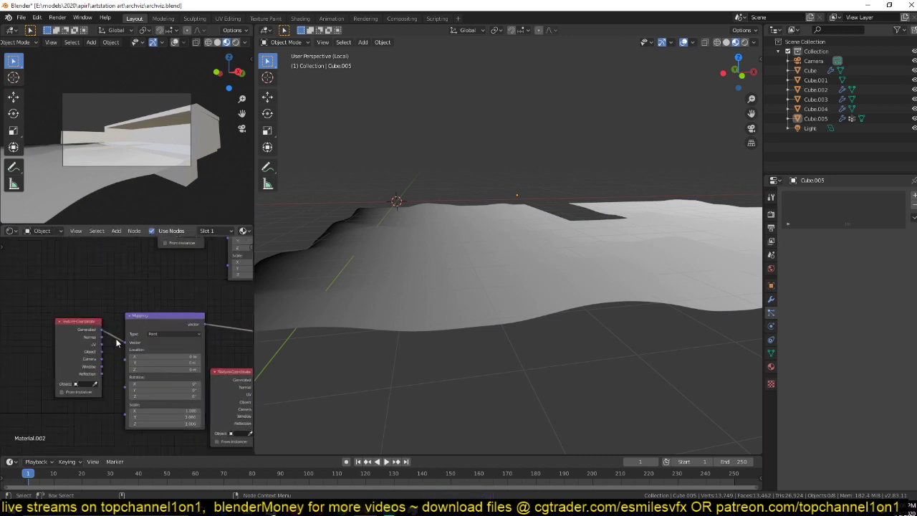
Step: Connect the gradient's Texture Coordinate Object output to its Mapping node's Vector input and save the file
scroll(101, 355, up, 1)
drag(103, 355, 129, 342)
mouse_move(156, 336)
middle_down()
mouse_move(75, 336)
mouse_move(84, 347)
middle_up()
middle_drag(422, 269, 473, 313)
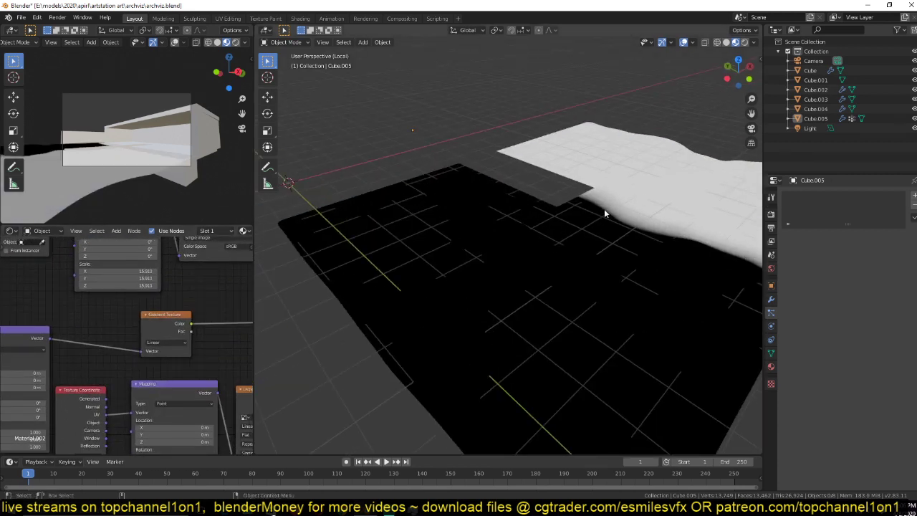
middle_drag(604, 208, 569, 227)
key(ctrl+s)
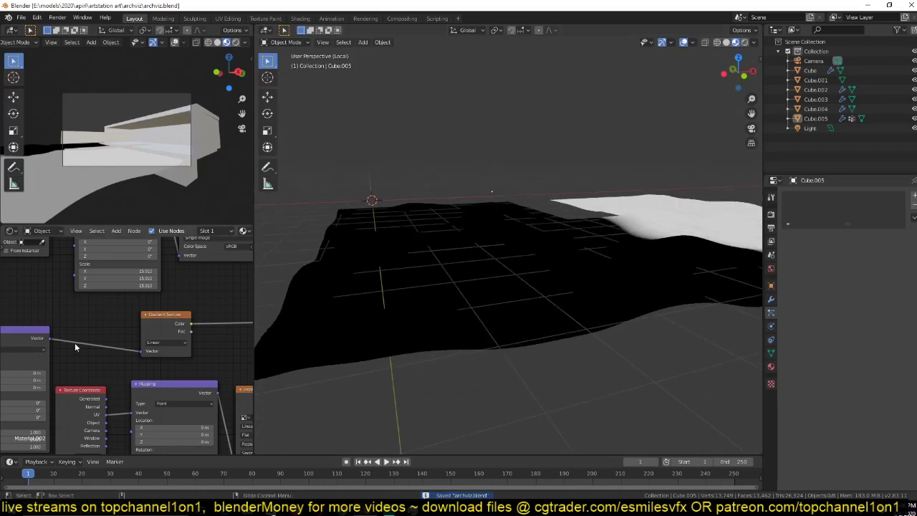
Step: Add a Geometry node above the gradient's Mapping node and preview its Position output on the ground
middle_drag(75, 343, 99, 331)
key(shift+a)
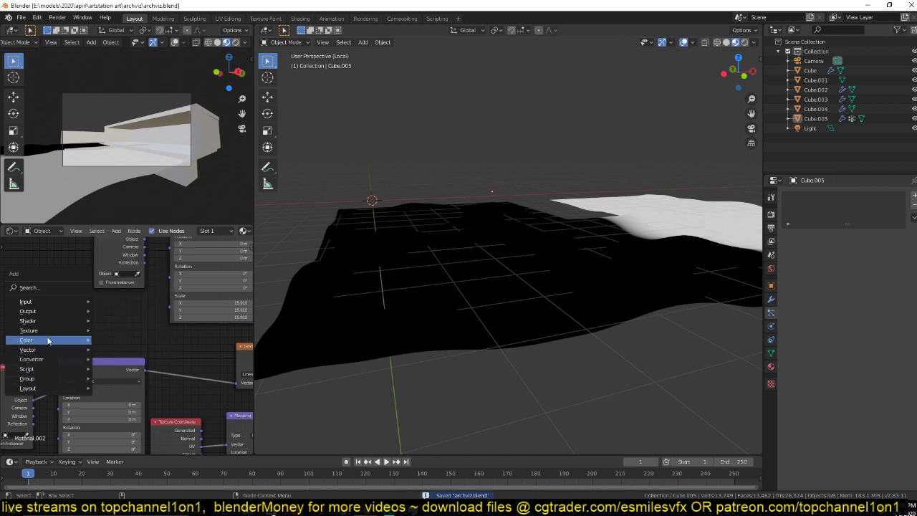
mouse_move(48, 332)
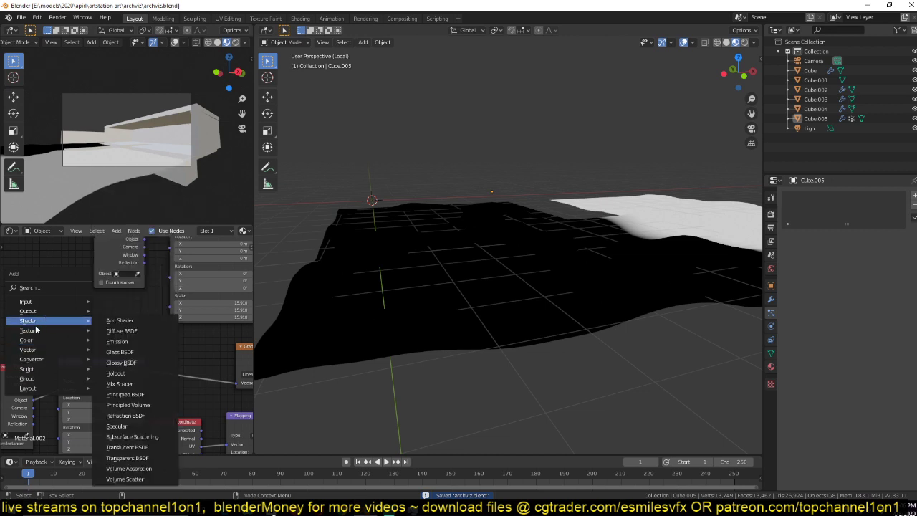
mouse_move(36, 360)
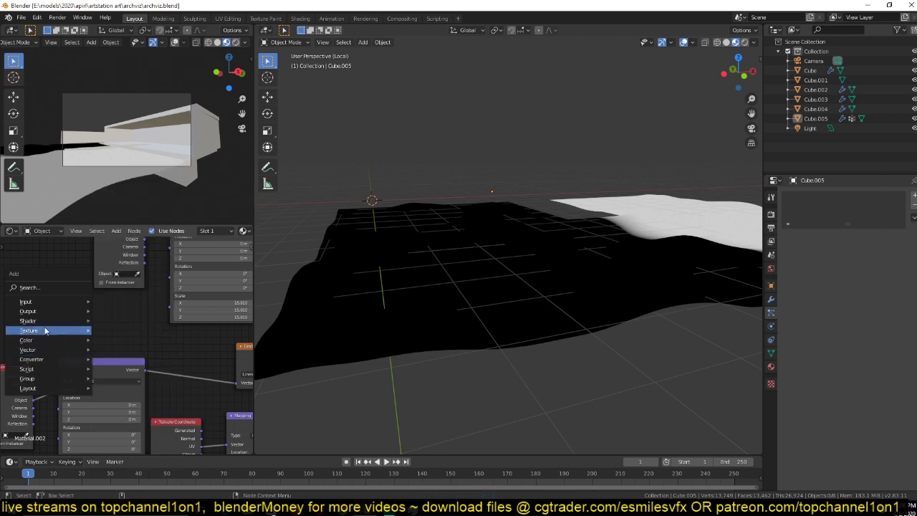
mouse_move(28, 302)
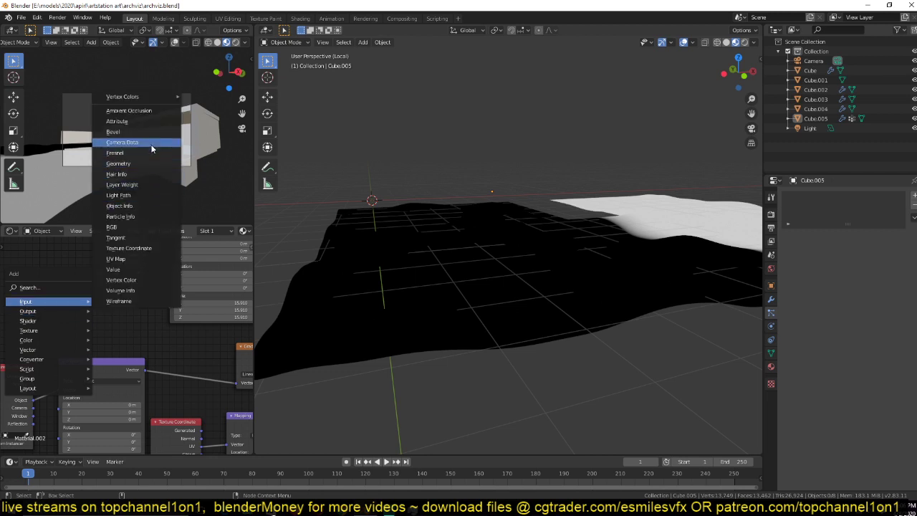
click(140, 165)
ctrl+shift+click(51, 275)
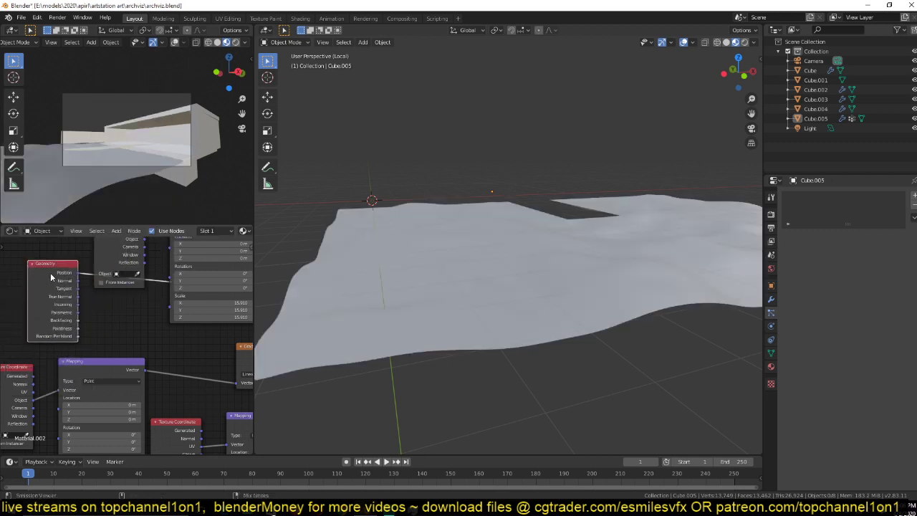
Step: Preview the Geometry node's remaining outputs one after another on the ground, and delete the node
ctrl+shift+click(51, 275)
middle_drag(351, 250, 635, 285)
ctrl+shift+click(54, 283)
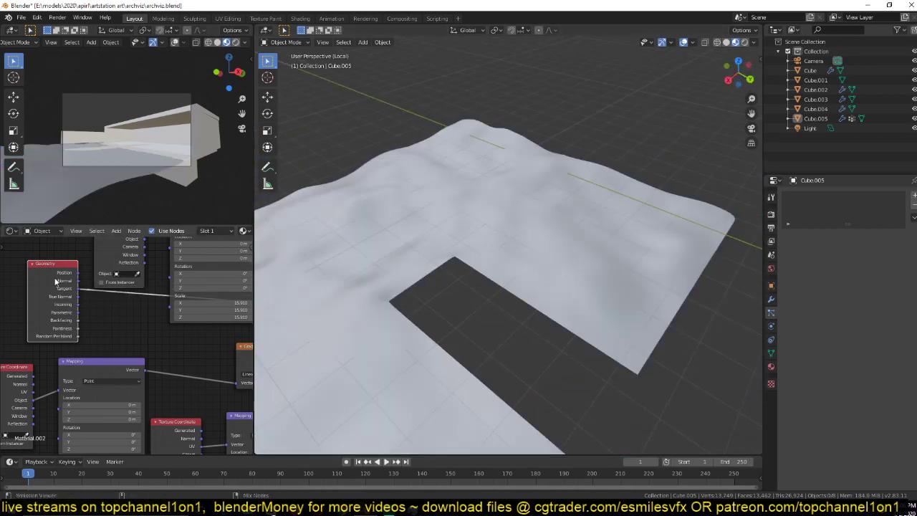
ctrl+shift+click(55, 283)
ctrl+shift+click(55, 283)
ctrl+shift+click(54, 283)
ctrl+shift+click(55, 281)
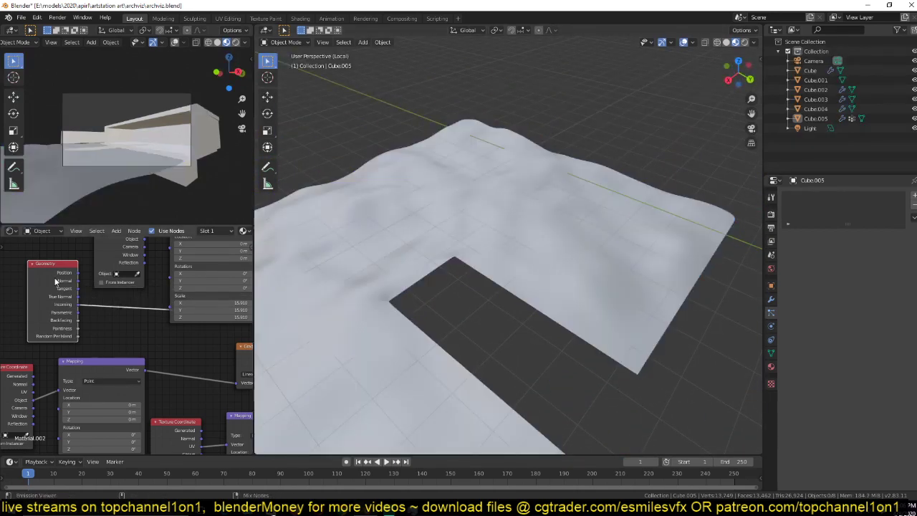
ctrl+shift+click(55, 281)
ctrl+shift+click(56, 281)
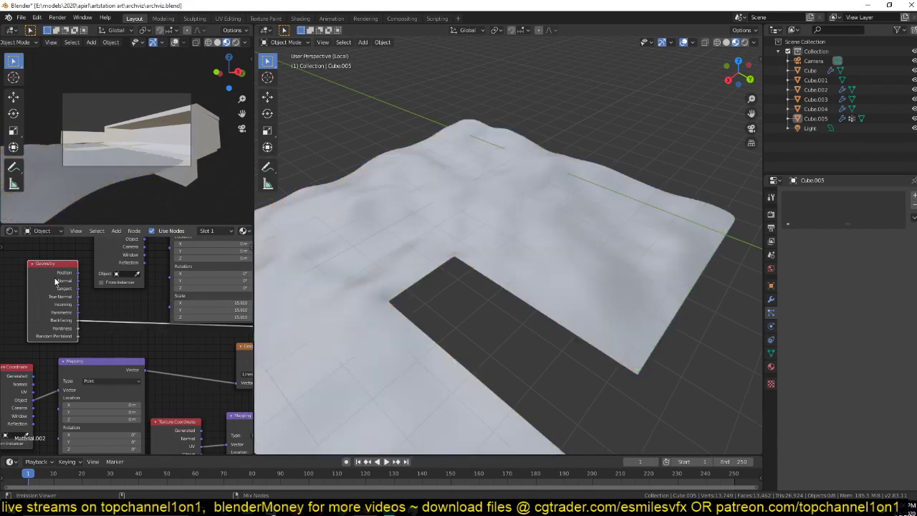
ctrl+shift+click(55, 281)
key(x)
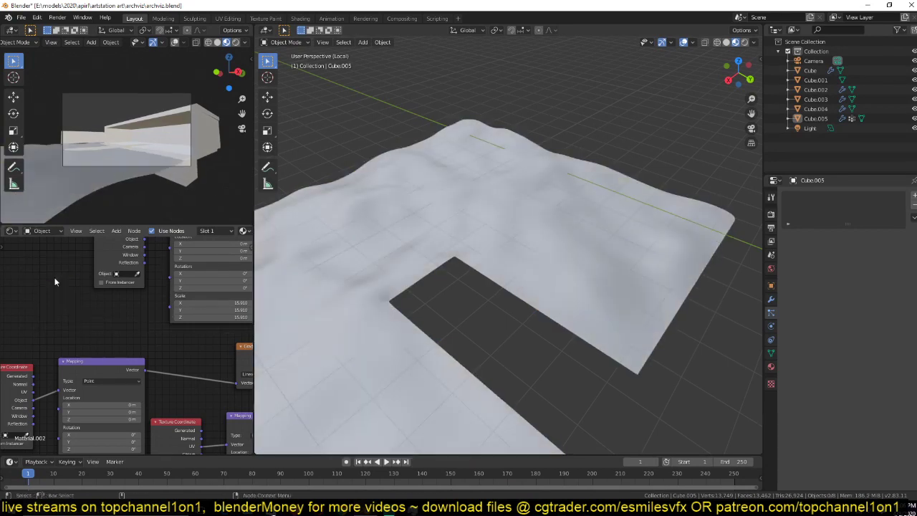
Step: Save the file and preview the Vector output of the gradient's Mapping node on the ground
key(ctrl+s)
ctrl+shift+click(101, 369)
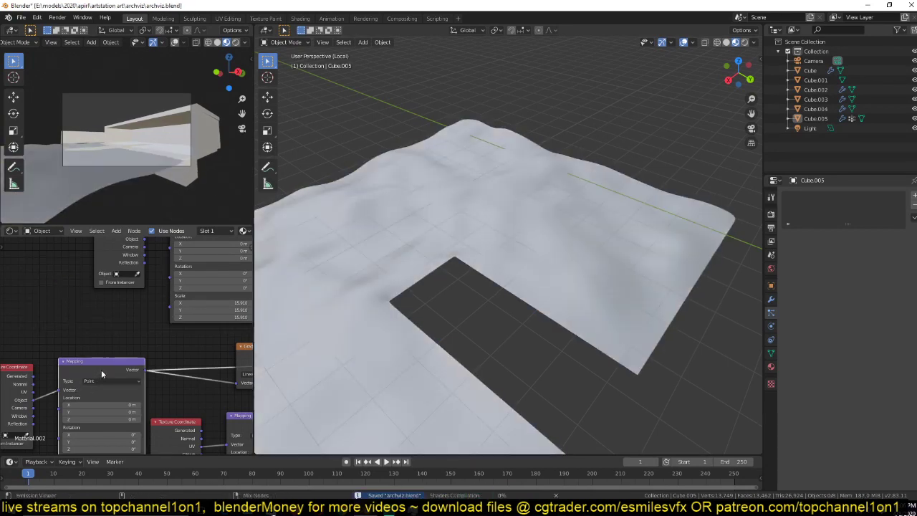
middle_drag(118, 364, 164, 328)
scroll(145, 342, up, 3)
drag(69, 346, 5, 362)
middle_drag(190, 311, 116, 326)
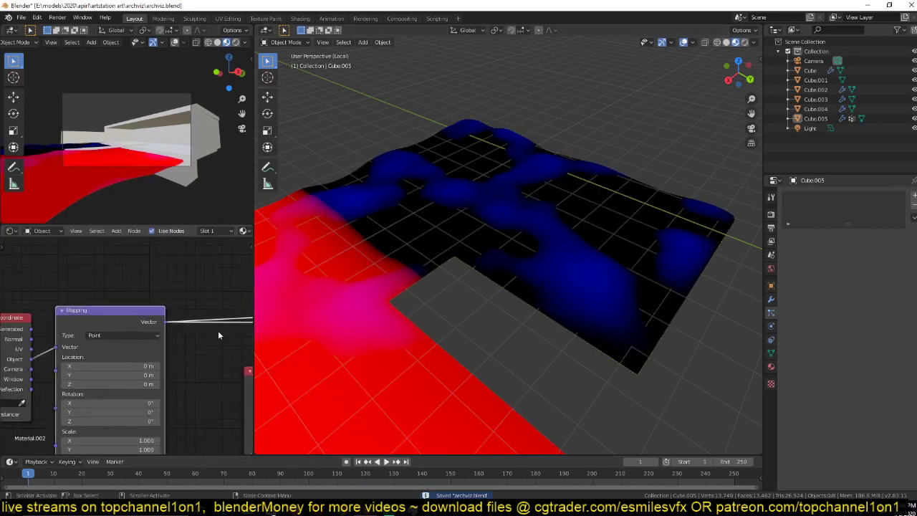
Step: Preview the Gradient Texture's Color on the ground and save the file
middle_drag(218, 330, 46, 343)
ctrl+shift+click(188, 303)
middle_drag(538, 234, 480, 215)
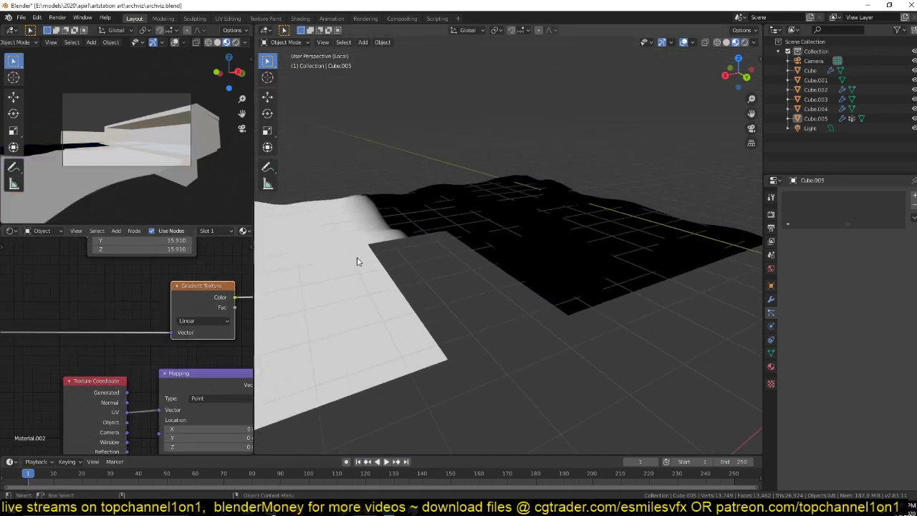
middle_drag(357, 261, 496, 237)
key(ctrl+s)
Step: Add a new cube to the scene for testing the gradient
middle_drag(518, 287, 542, 259)
middle_drag(571, 184, 526, 217)
key(shift+a)
mouse_move(526, 215)
click(581, 222)
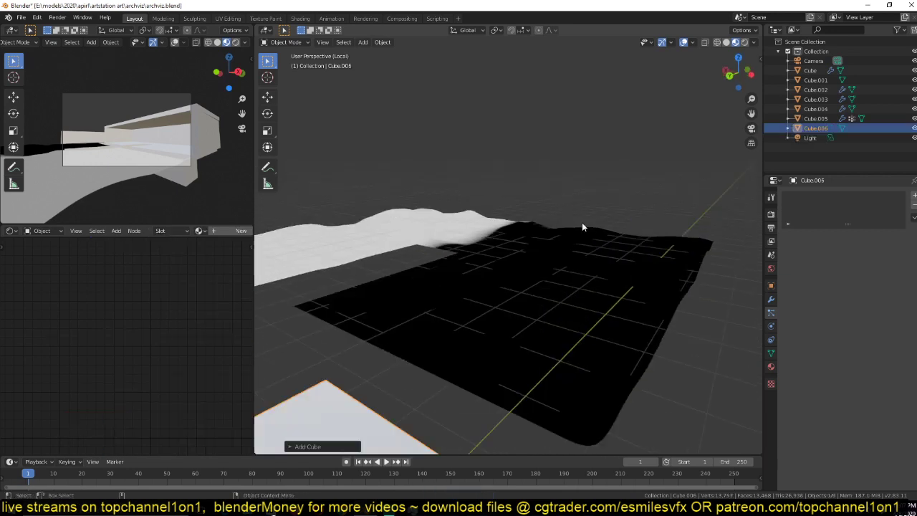
right_click(568, 258)
Step: Move the new cube above the far edge of the dark part of the ground
scroll(442, 332, down, 4)
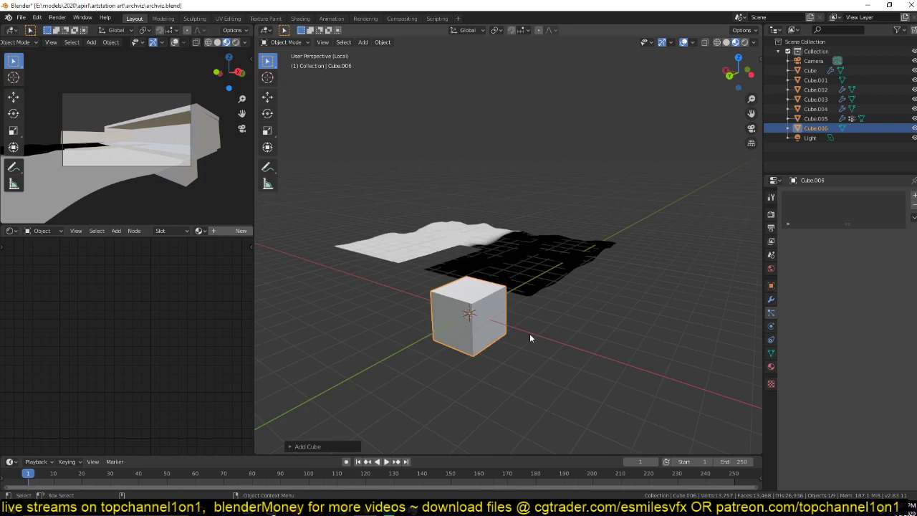
key(g)
click(570, 245)
scroll(583, 278, up, 4)
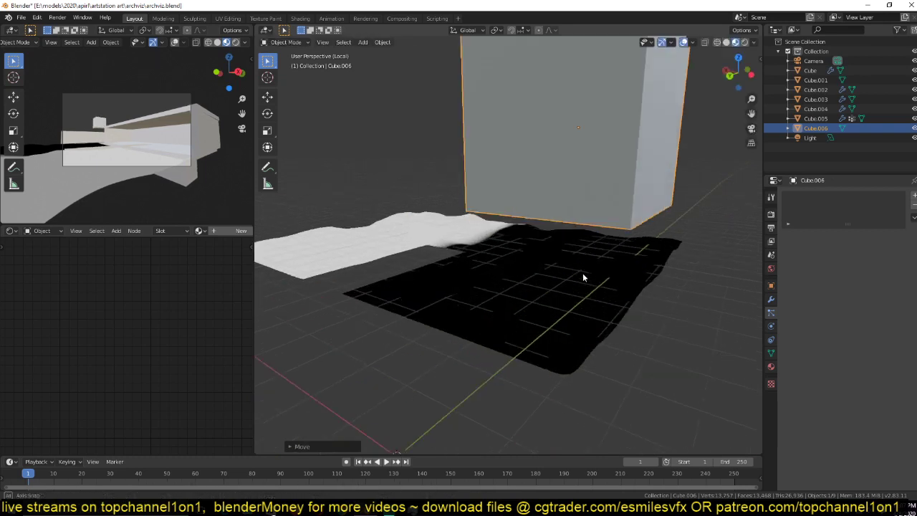
middle_drag(584, 274, 581, 307)
click(581, 307)
scroll(617, 237, down, 3)
Step: Link the ground's material to the new cube, with the ground as the active object
shift+click(620, 221)
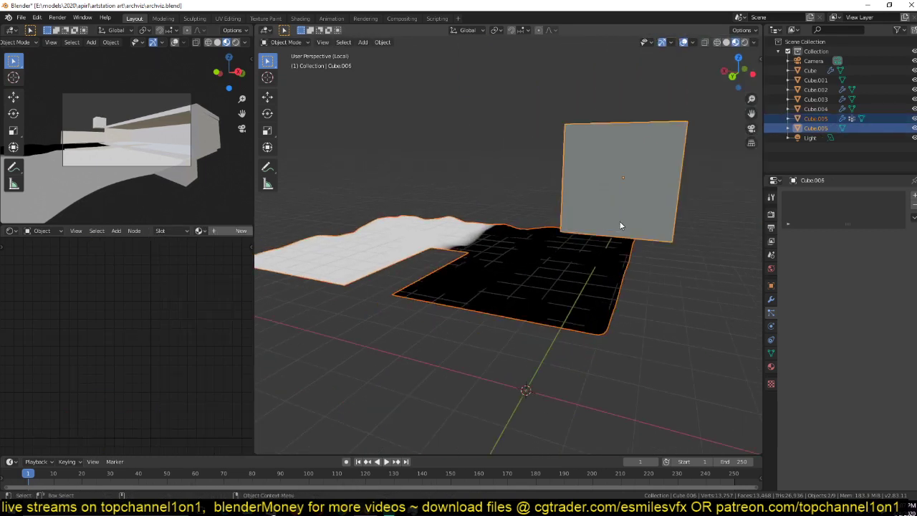
key(ctrl+l)
key(Escape)
shift+click(513, 291)
key(ctrl+l)
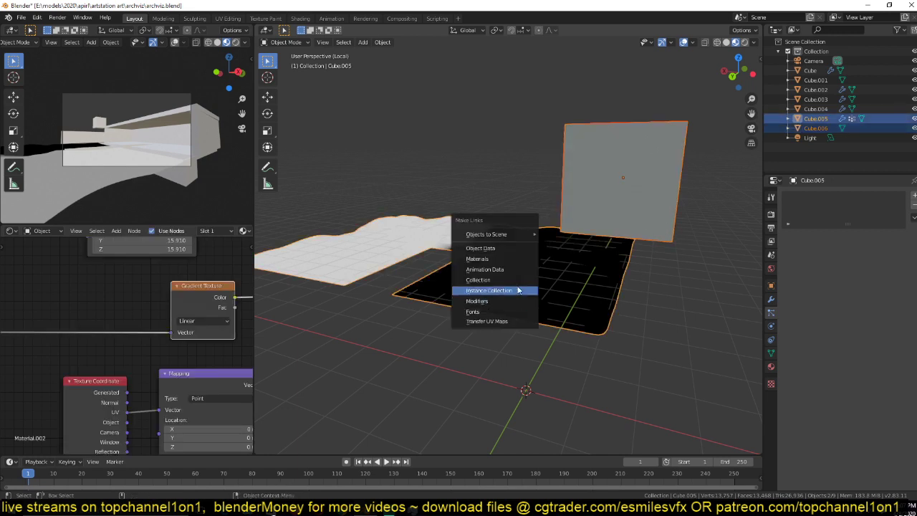
click(514, 261)
Step: Select the new cube on its own and bring up the gradient's Mapping node for editing
click(613, 210)
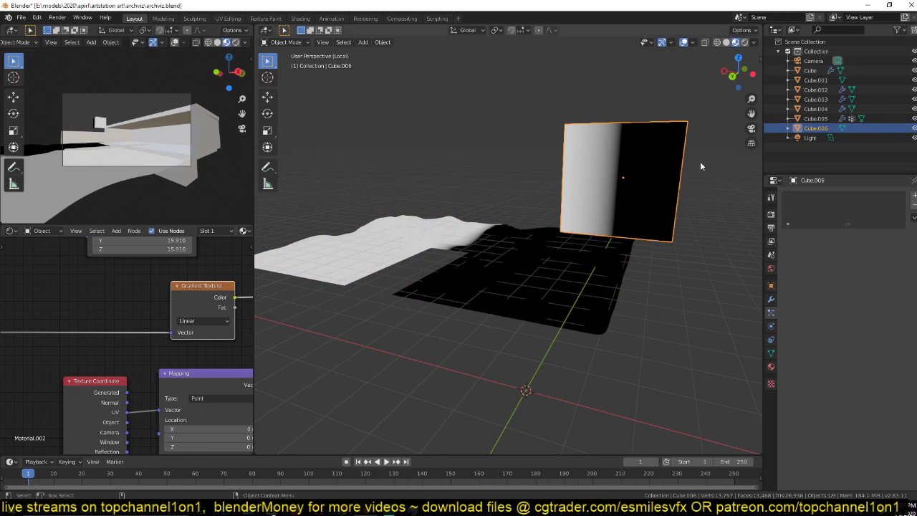
scroll(163, 351, down, 5)
middle_drag(146, 356, 215, 319)
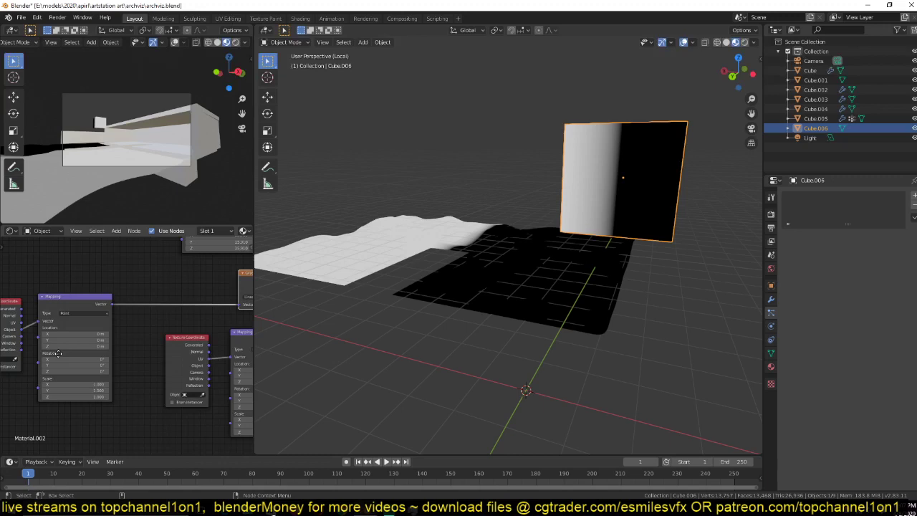
Step: Set the Y rotation of the gradient's Mapping node to 90° and inspect the gradient on the terrain
middle_drag(58, 353, 124, 338)
scroll(125, 338, up, 3)
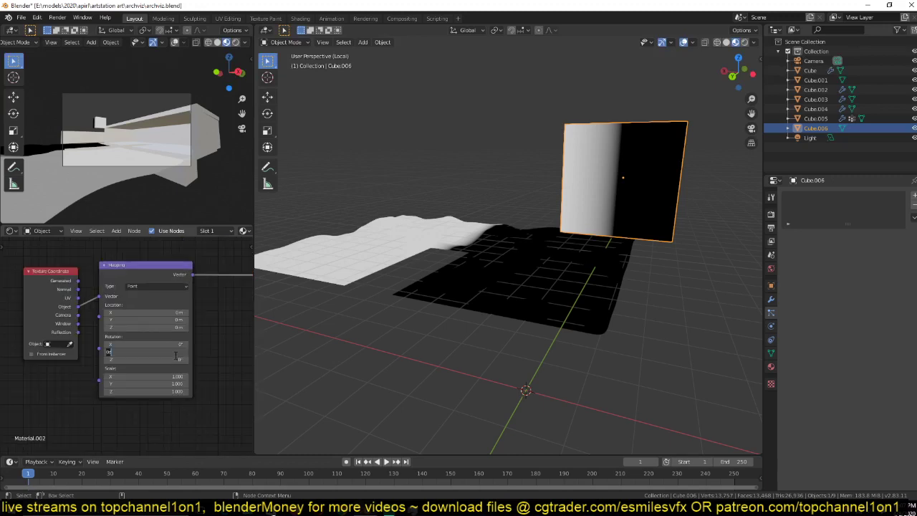
key(Return)
scroll(466, 300, up, 3)
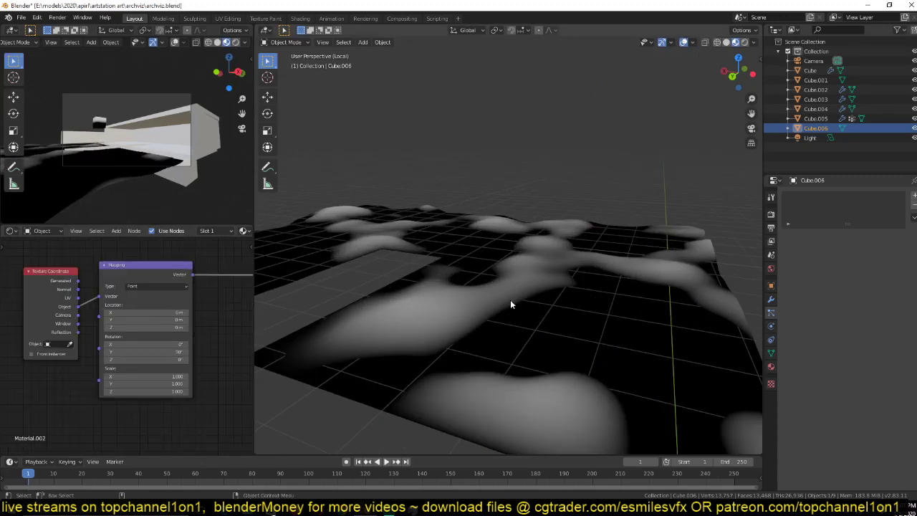
middle_drag(510, 306, 626, 330)
middle_drag(447, 249, 510, 259)
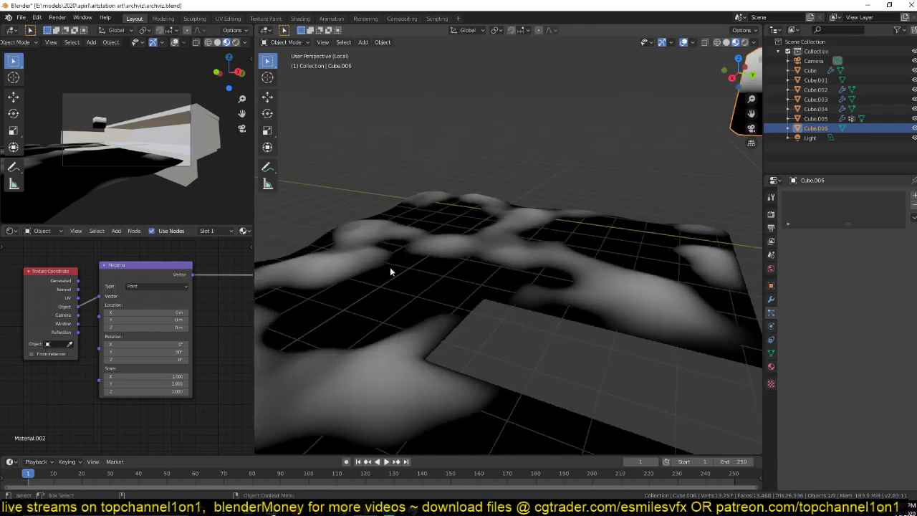
Step: Delete the test object Cube.006 from the scene
scroll(530, 307, down, 5)
key(x)
click(565, 188)
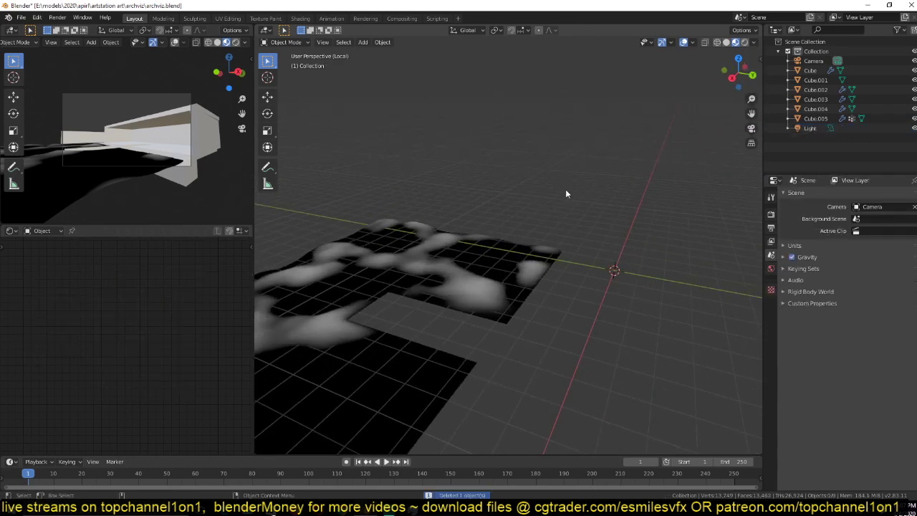
Step: Select the terrain and preview the grass image texture feeding the Overlay node directly on its surface
click(522, 263)
middle_drag(521, 268, 423, 272)
scroll(483, 317, up, 3)
middle_drag(627, 248, 536, 242)
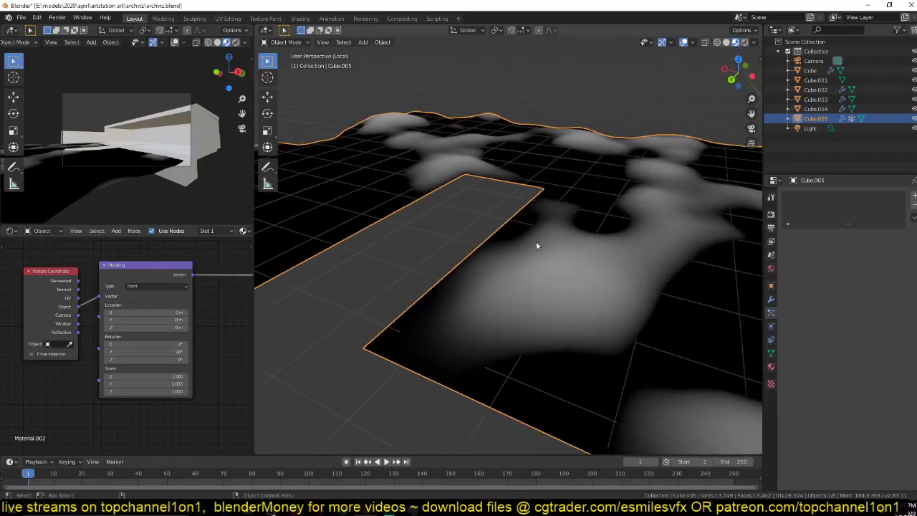
scroll(556, 279, down, 1)
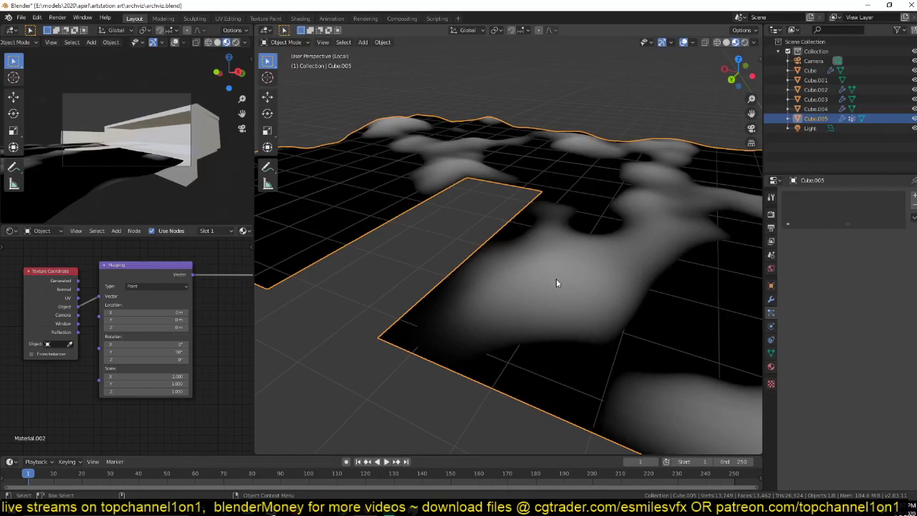
scroll(100, 346, down, 5)
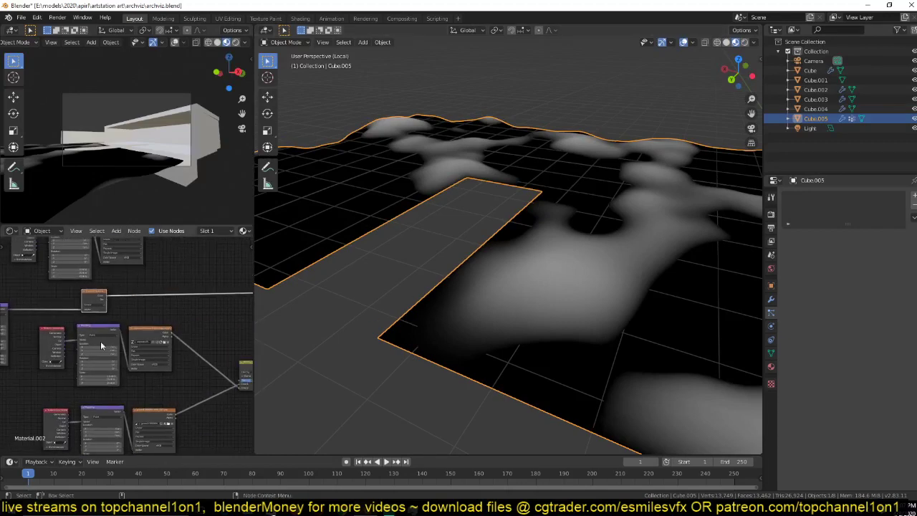
ctrl+shift+click(164, 336)
scroll(139, 336, down, 2)
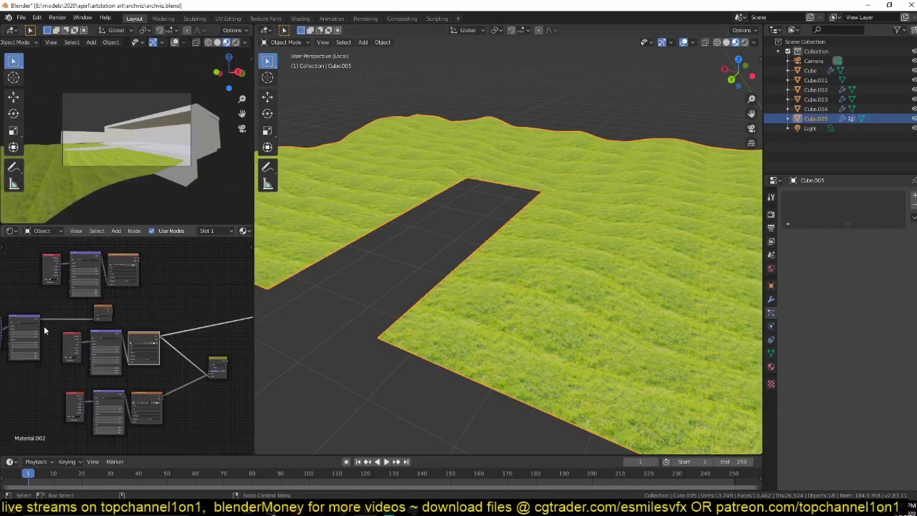
Step: Rearrange the image texture groups and the Gradient Texture node to free up space, previewing the unconnected upper image texture
drag(58, 342, 225, 424)
drag(224, 369, 192, 435)
drag(21, 251, 109, 272)
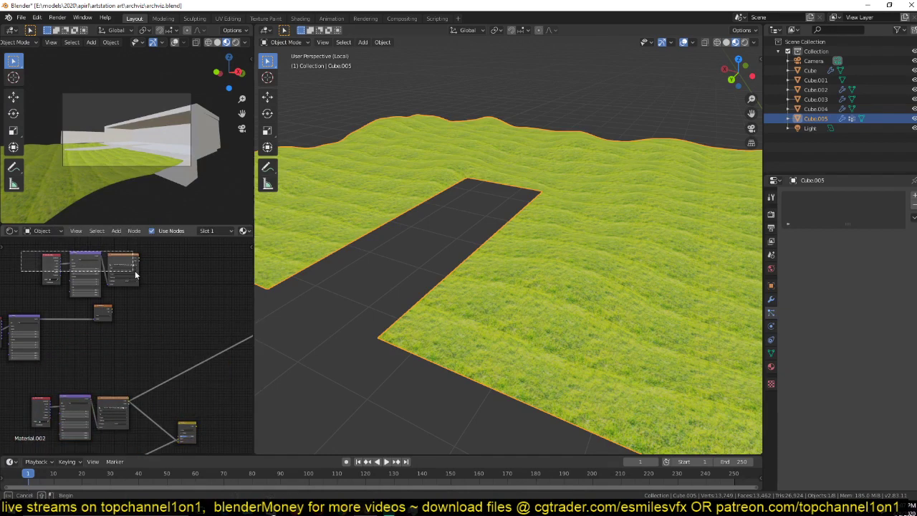
drag(135, 271, 134, 271)
key(g)
click(92, 289)
ctrl+shift+click(90, 281)
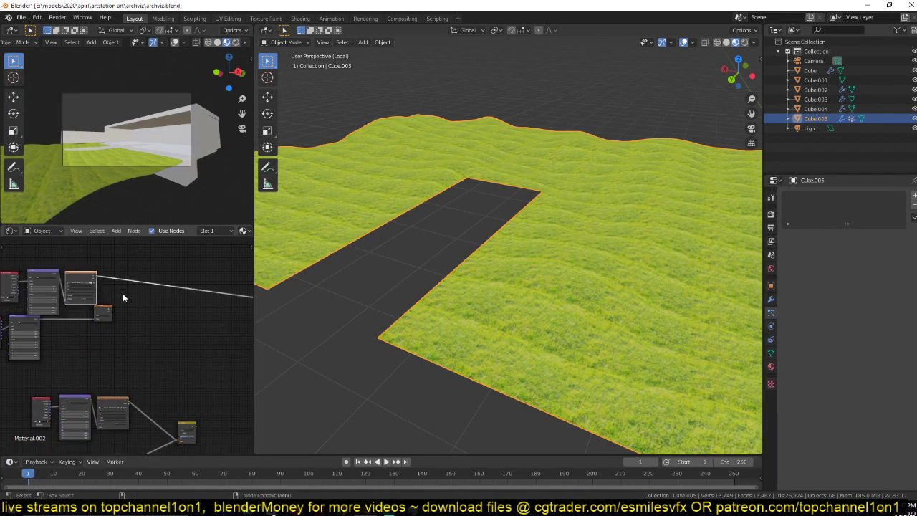
drag(101, 315, 117, 347)
middle_drag(198, 366, 144, 338)
Step: Duplicate the Overlay node, feed the original's colour into Color1 and the gradient into Fac, and preview the duplicate on the terrain
key(shift+a)
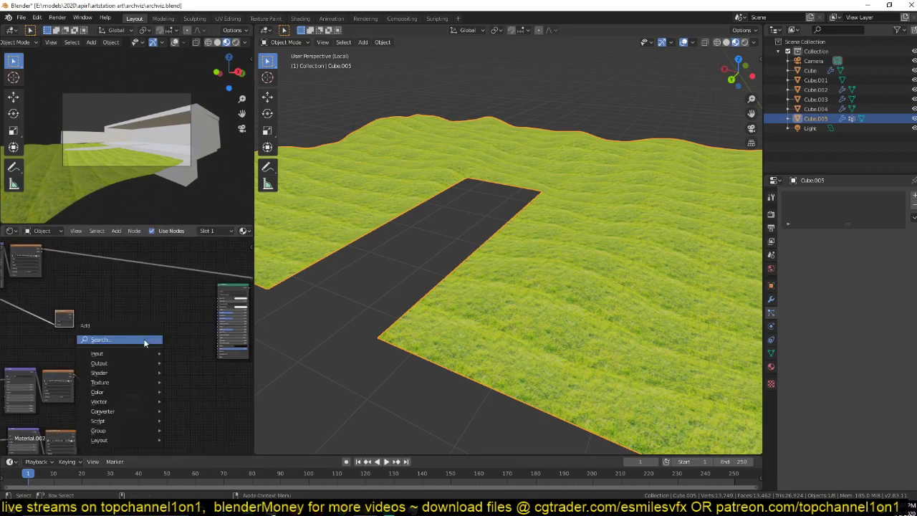
drag(133, 403, 121, 361)
scroll(112, 361, up, 2)
key(shift+d)
click(172, 325)
drag(120, 359, 210, 354)
scroll(144, 336, down, 2)
ctrl+shift+click(222, 344)
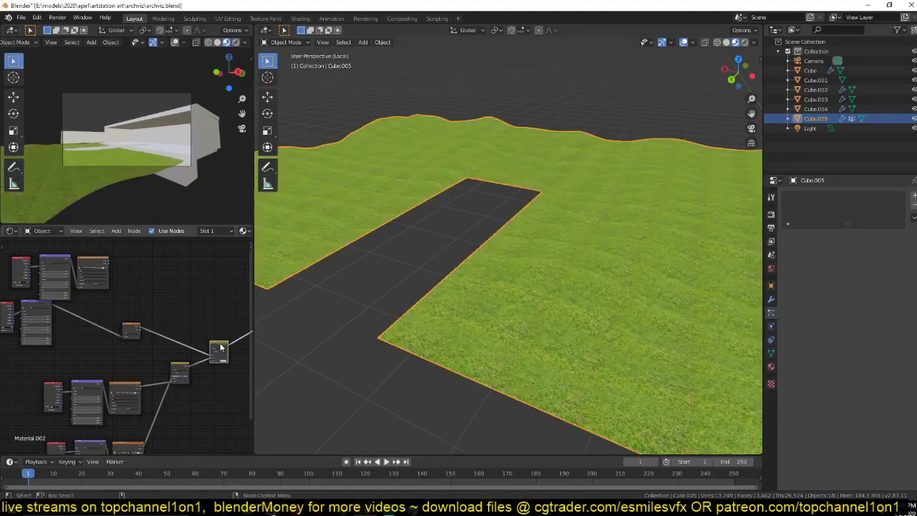
Step: Set the duplicated colour node's blending mode to Mix
scroll(165, 362, up, 3)
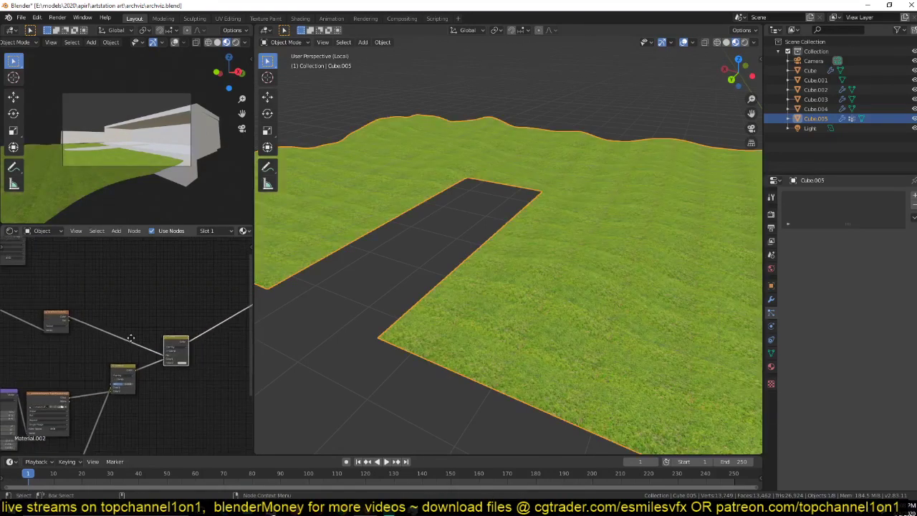
click(171, 343)
click(168, 349)
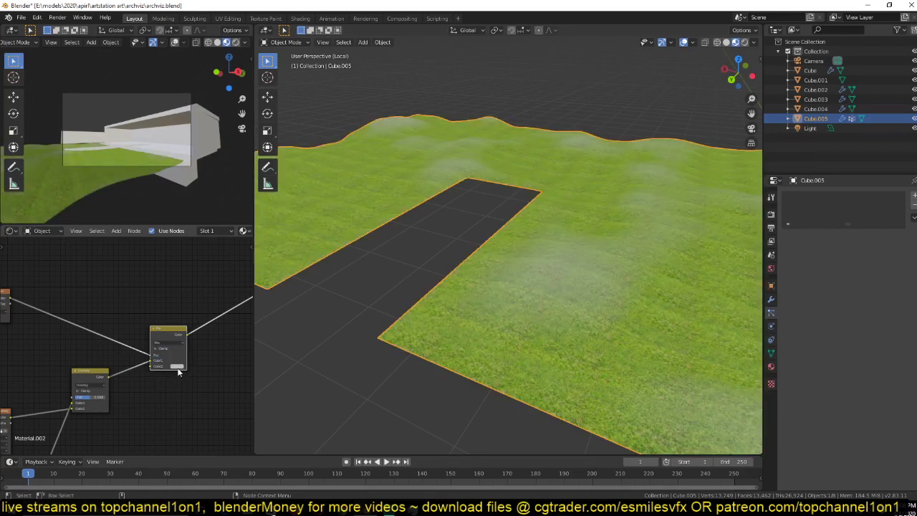
Step: Set the Mix node's Color2 to a fully saturated dark red with a value of 0.735 and inspect the tinted hills
click(177, 367)
drag(196, 313, 190, 326)
middle_drag(275, 319, 424, 210)
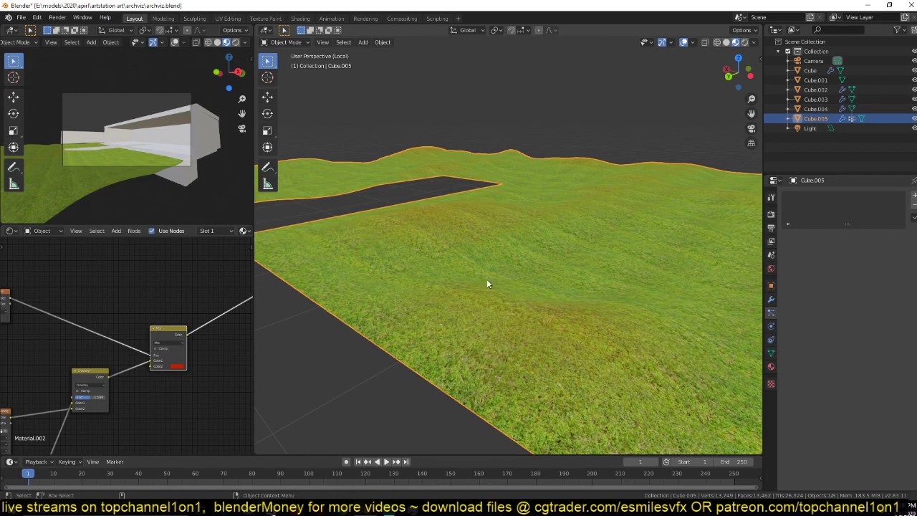
middle_drag(486, 284, 502, 319)
scroll(202, 357, up, 2)
Step: Brighten the Mix node's Color2 to a value of 1.000, reduce its saturation slightly, and save the file
click(198, 374)
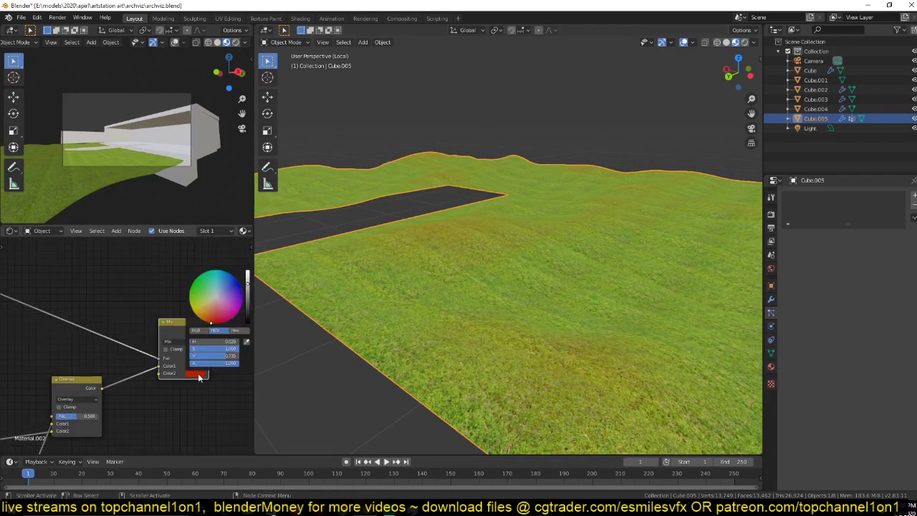
drag(249, 286, 248, 271)
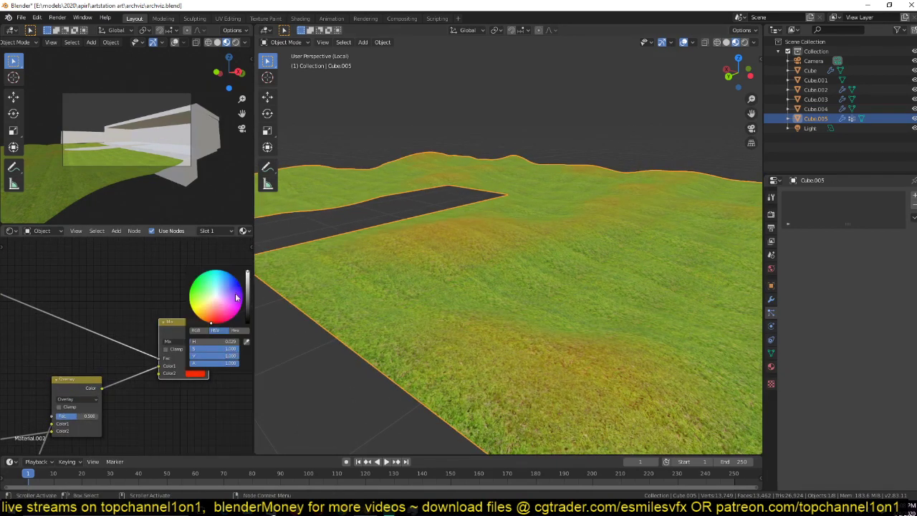
drag(213, 323, 213, 315)
middle_drag(91, 324, 204, 343)
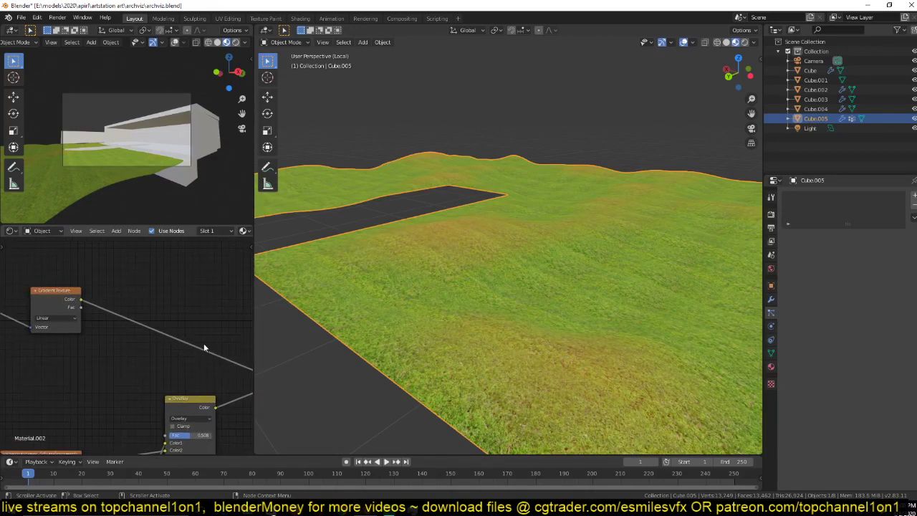
key(ctrl+s)
Step: Set the X, Y and Z scale of the grass texture's Mapping node to about 6.86 and save the file
middle_drag(110, 337, 182, 371)
scroll(169, 373, down, 3)
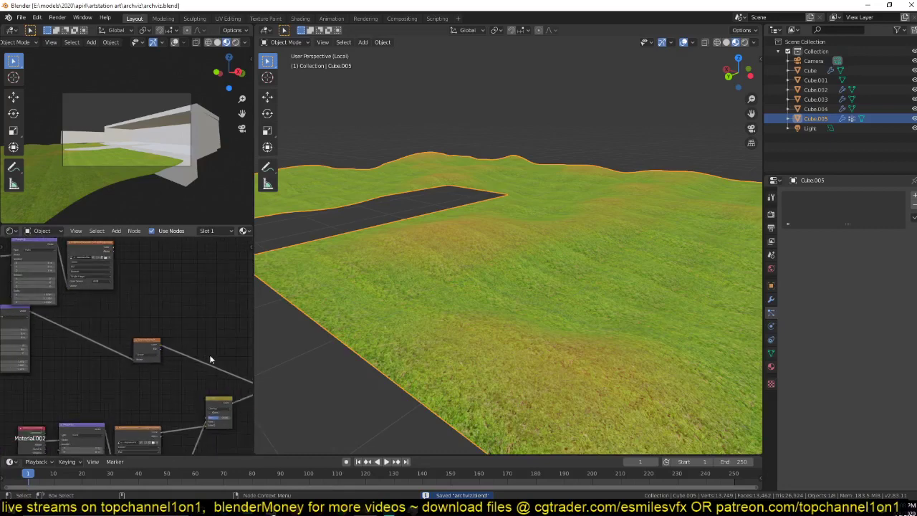
mouse_move(458, 341)
middle_down()
mouse_move(491, 323)
mouse_move(470, 332)
middle_up()
middle_drag(157, 331, 232, 282)
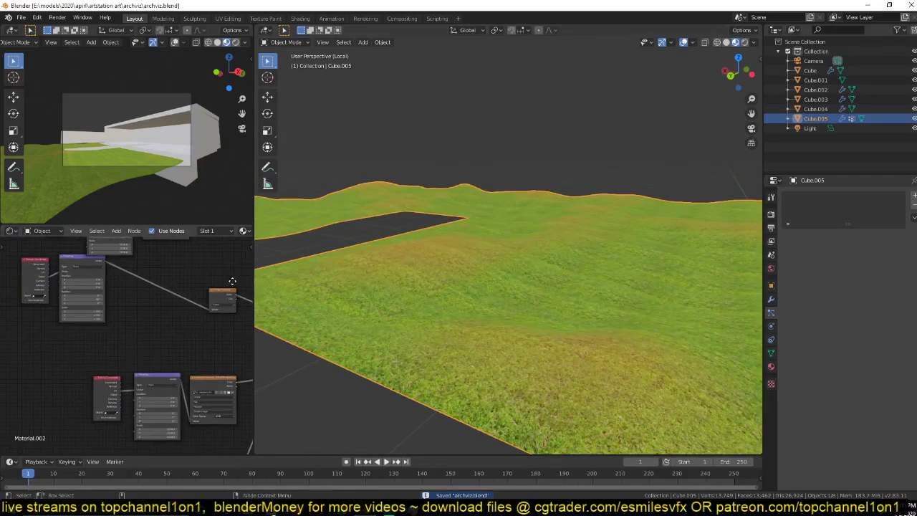
middle_drag(116, 296, 73, 271)
scroll(147, 352, up, 4)
middle_drag(140, 392, 113, 342)
scroll(114, 342, up, 4)
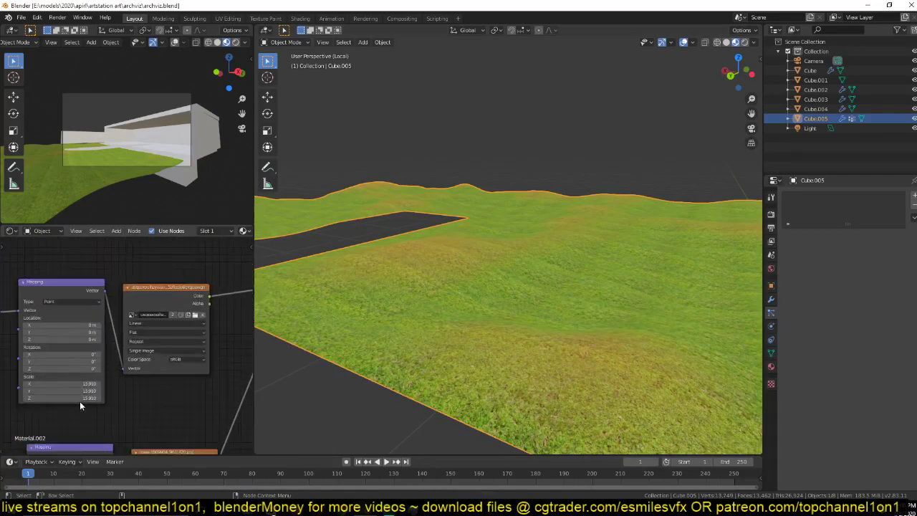
drag(61, 383, 22, 384)
mouse_move(401, 340)
middle_down()
mouse_move(502, 341)
mouse_move(412, 345)
mouse_move(369, 329)
mouse_move(410, 330)
middle_up()
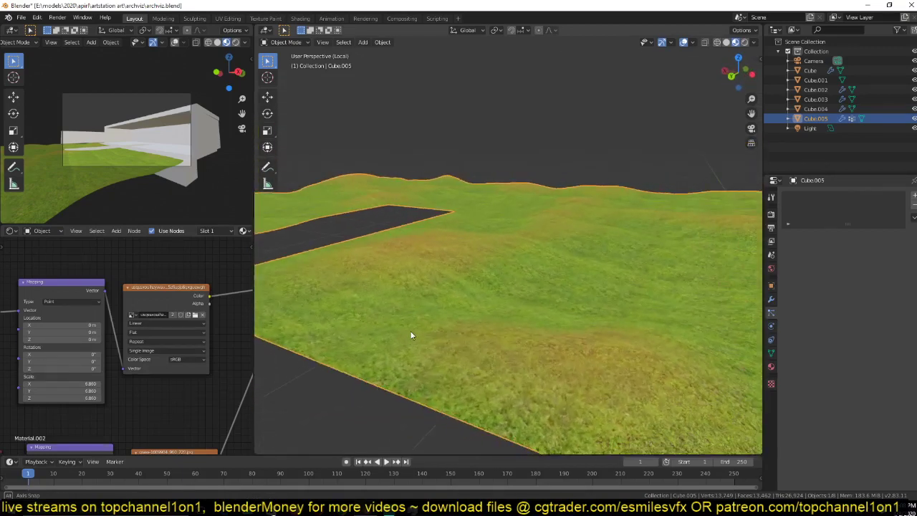
scroll(137, 344, down, 5)
key(ctrl+s)
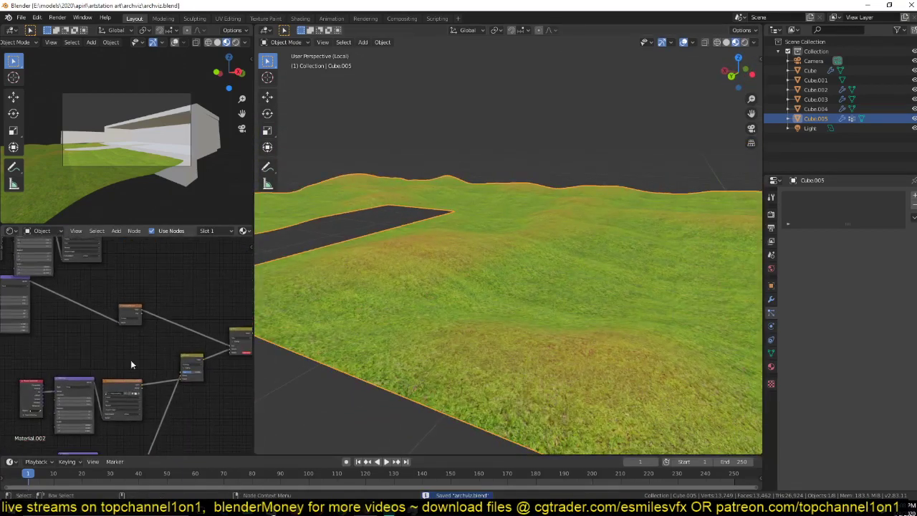
Step: Shift the gradient node group closer to the other nodes and delete the unused upper image texture group
middle_drag(48, 357, 87, 358)
drag(39, 380, 220, 312)
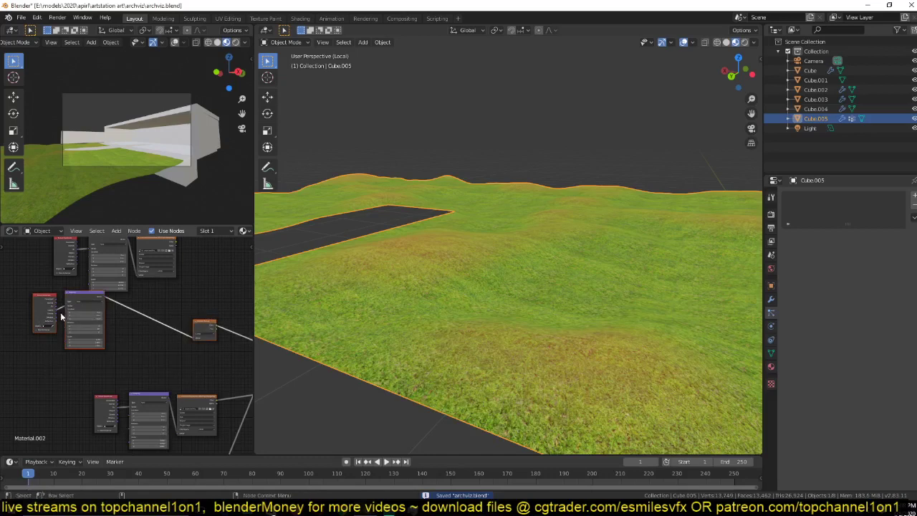
drag(78, 300, 134, 322)
drag(29, 302, 196, 248)
key(x)
Step: Route the Principled BSDF back to the Material Output, check the shaded terrain, and save the file
scroll(207, 302, down, 1)
middle_drag(239, 328, 63, 365)
scroll(61, 315, up, 1)
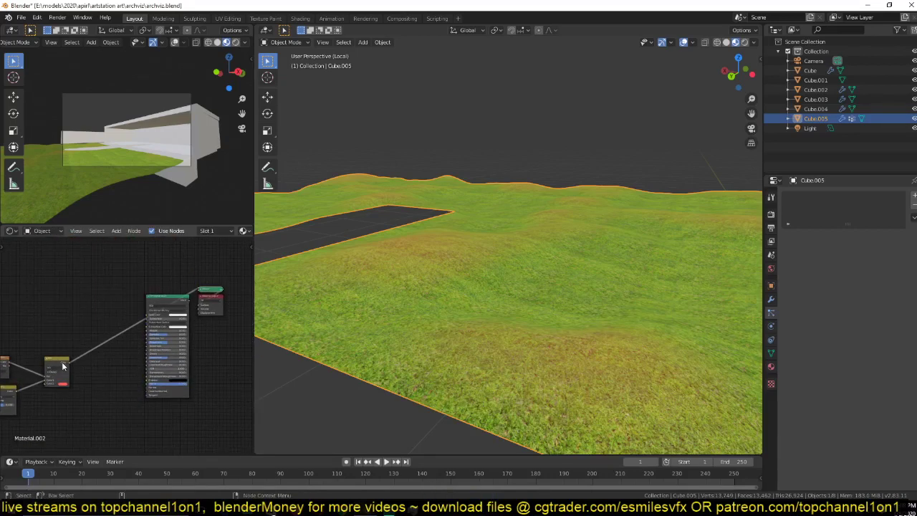
ctrl+shift+click(162, 301)
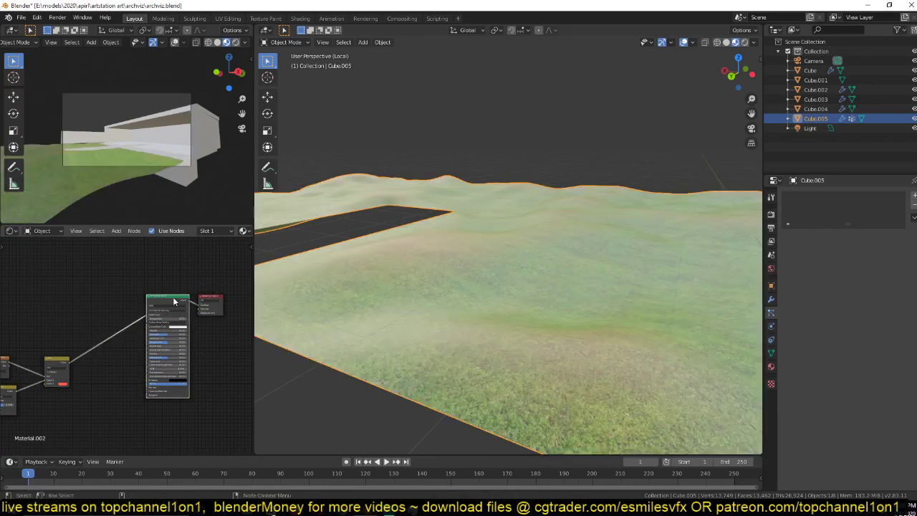
middle_drag(389, 281, 409, 295)
scroll(409, 295, up, 2)
key(ctrl+s)
Step: Reposition the Mix node and connect its Color output to the Principled BSDF's Roughness input
scroll(150, 362, up, 2)
middle_drag(115, 372, 194, 352)
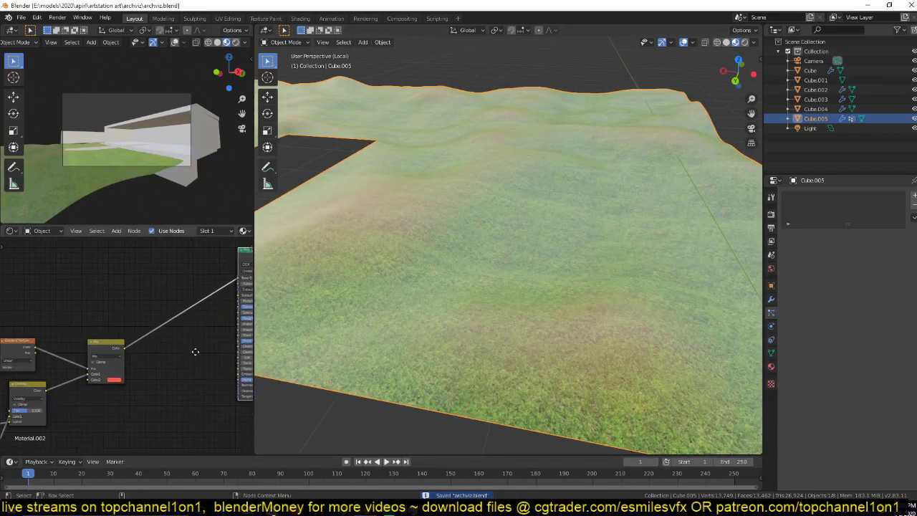
drag(108, 353, 73, 321)
middle_drag(73, 321, 63, 351)
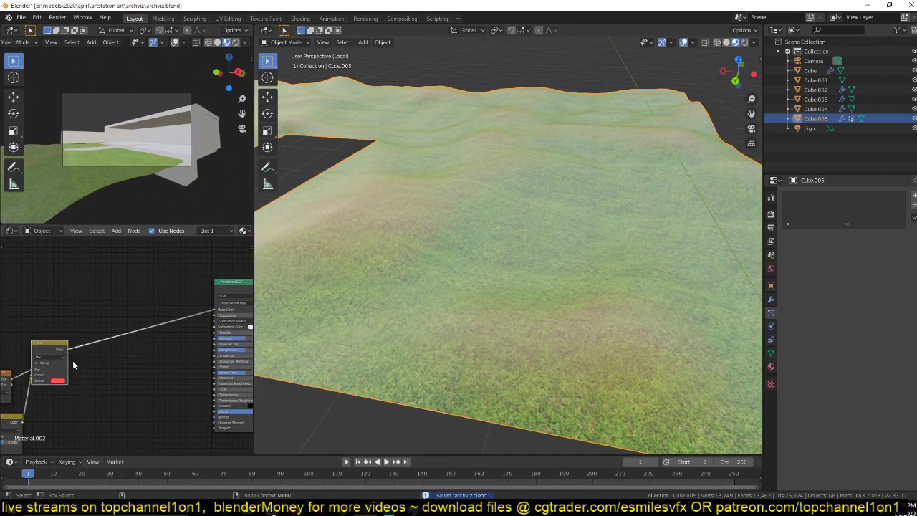
drag(69, 350, 216, 350)
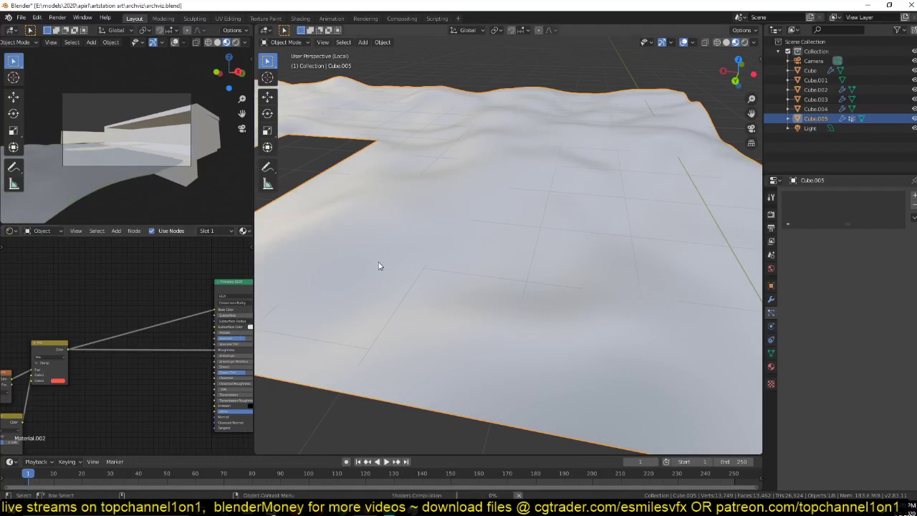
Step: Insert a Math node set to Add into the Roughness link, adjust its second value to make the grass less shiny, and save
key(shift+a)
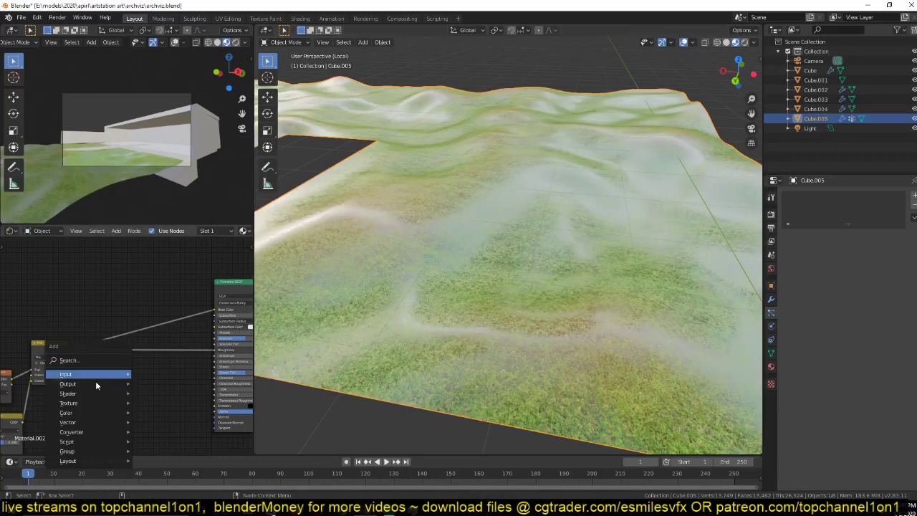
mouse_move(89, 433)
click(153, 357)
click(176, 376)
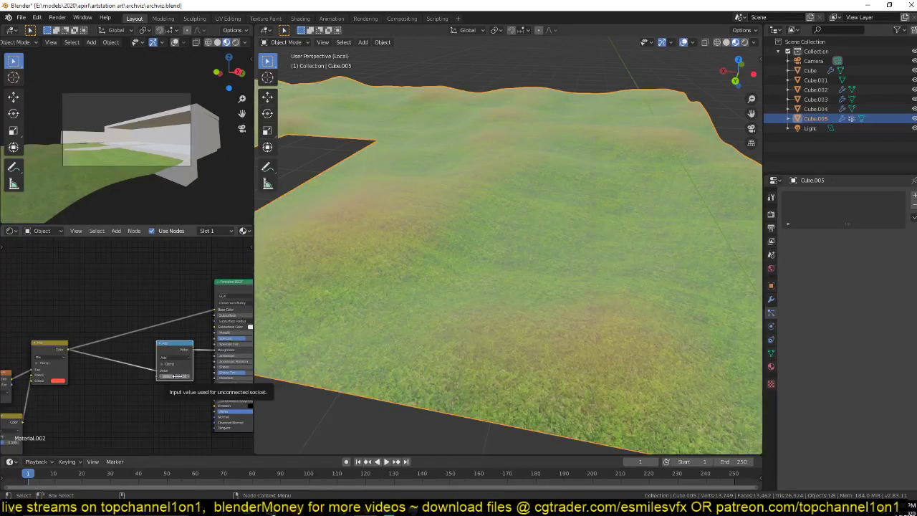
drag(178, 376, 159, 376)
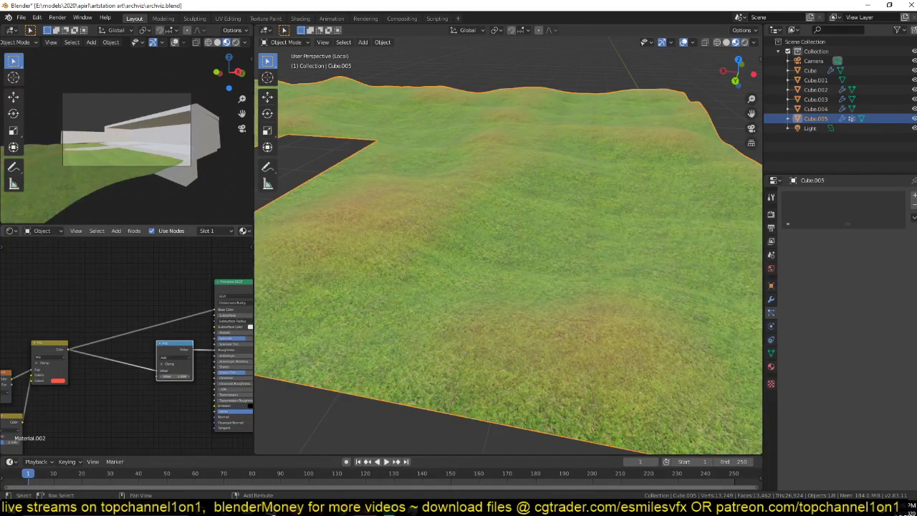
key(ctrl+s)
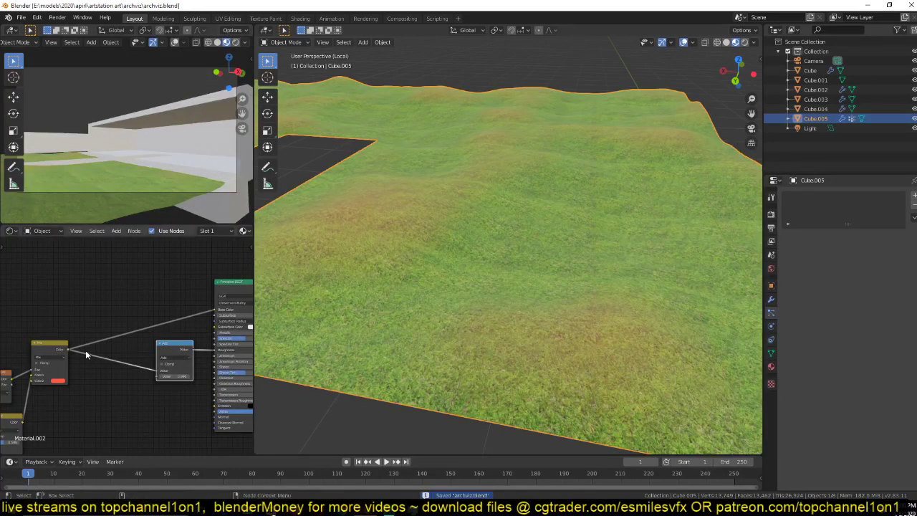
Step: Move the Add node down, insert a second Mix node into the Base Color link, set it to Overlay, and raise its factor
middle_drag(85, 350, 101, 337)
drag(191, 344, 188, 384)
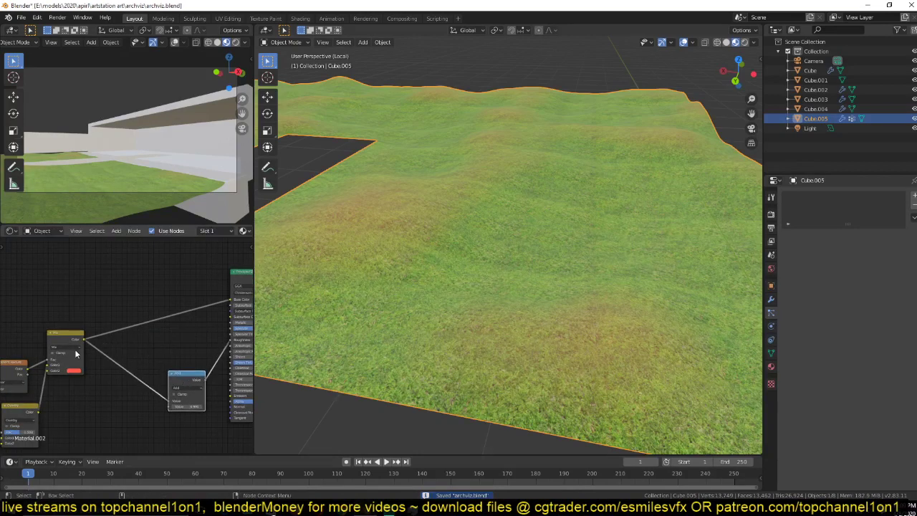
drag(69, 340, 145, 347)
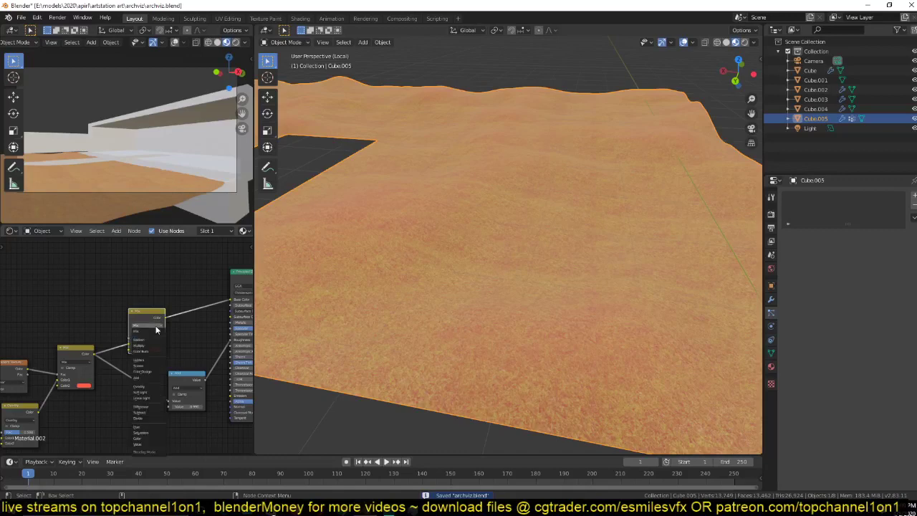
click(146, 326)
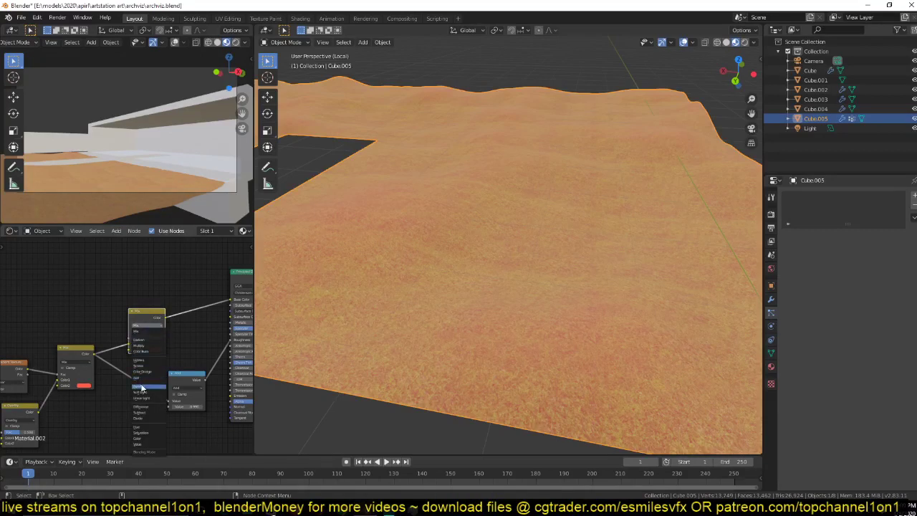
click(143, 388)
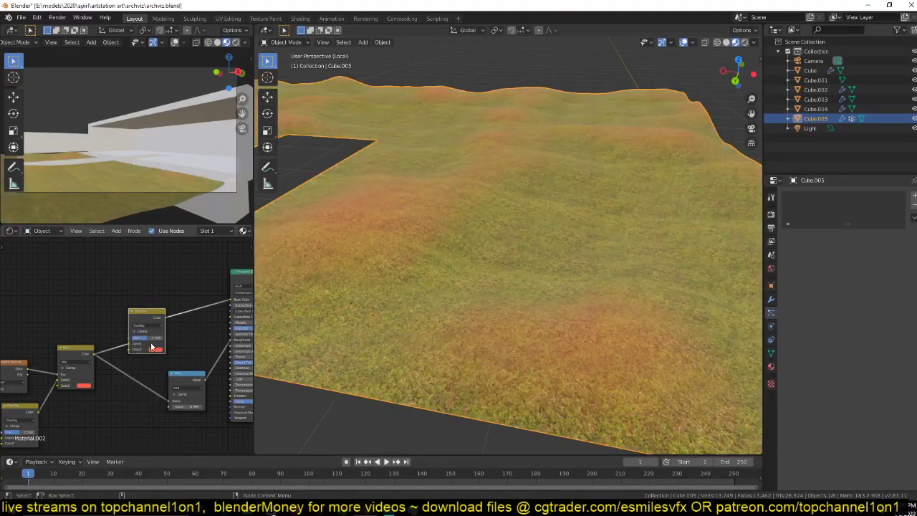
drag(151, 338, 165, 337)
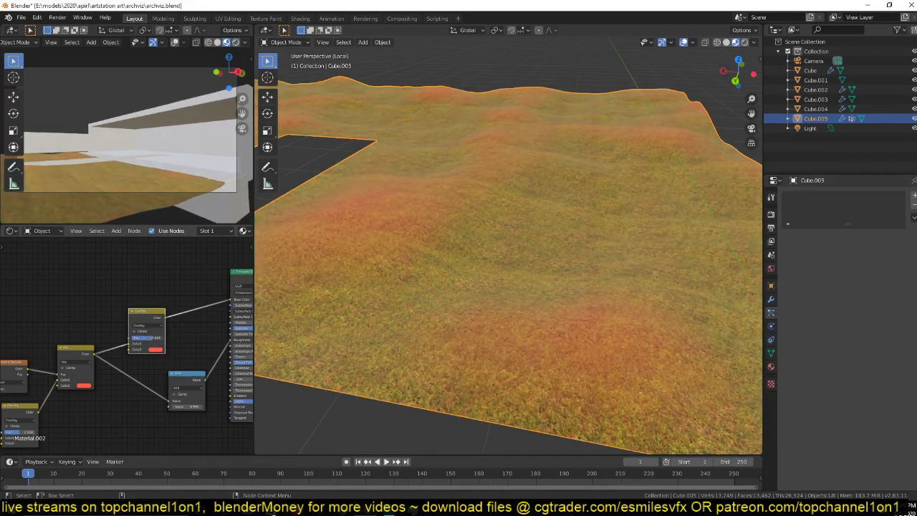
Step: Change the Overlay node's second color to a very dark purple to darken the grass, and save the file
click(156, 350)
click(159, 298)
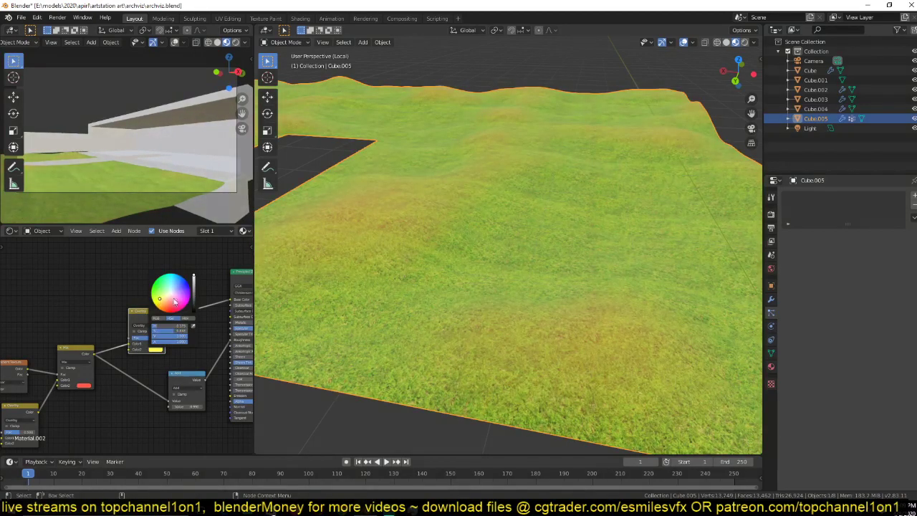
drag(194, 278, 194, 304)
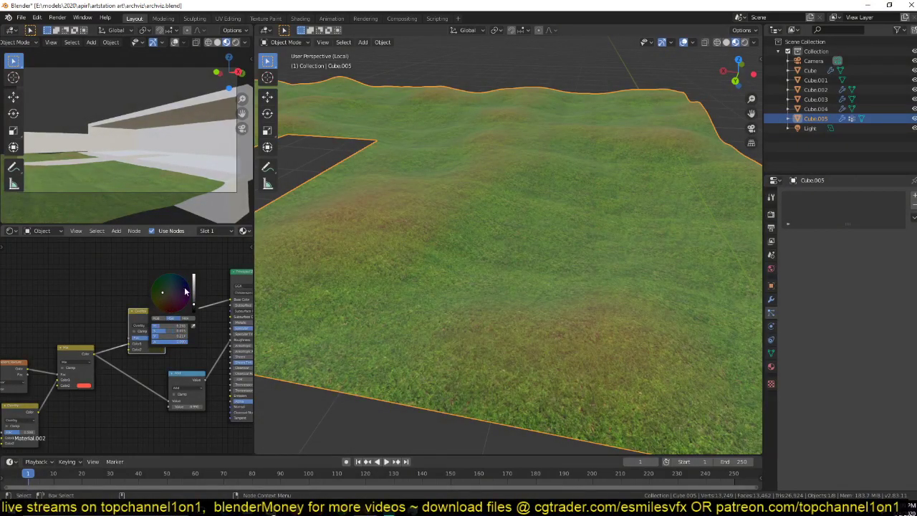
drag(193, 302, 193, 306)
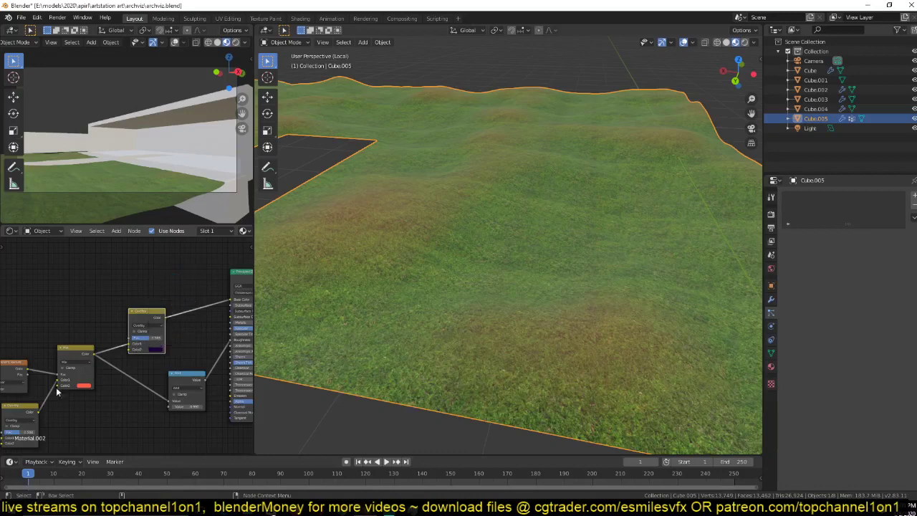
key(ctrl+s)
middle_drag(160, 314, 89, 323)
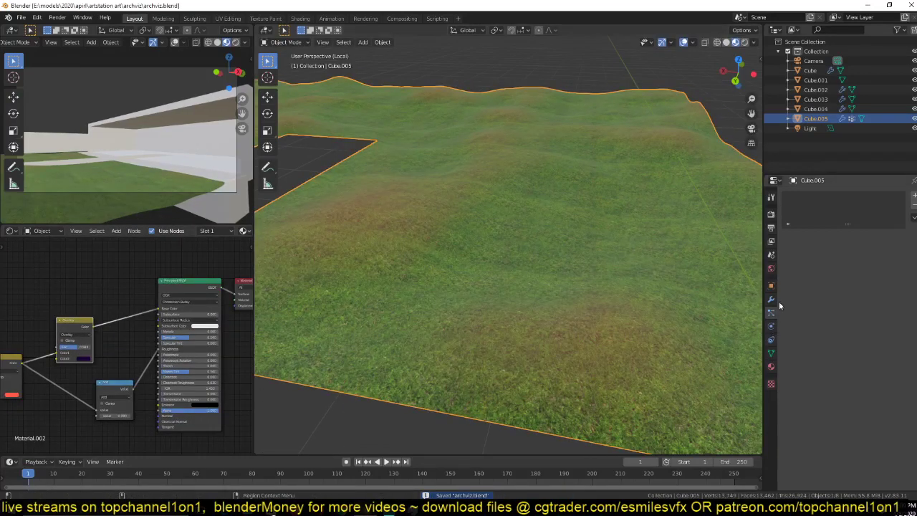
Step: Add a particle system to the terrain, set its type to Hair, and save the file
click(913, 196)
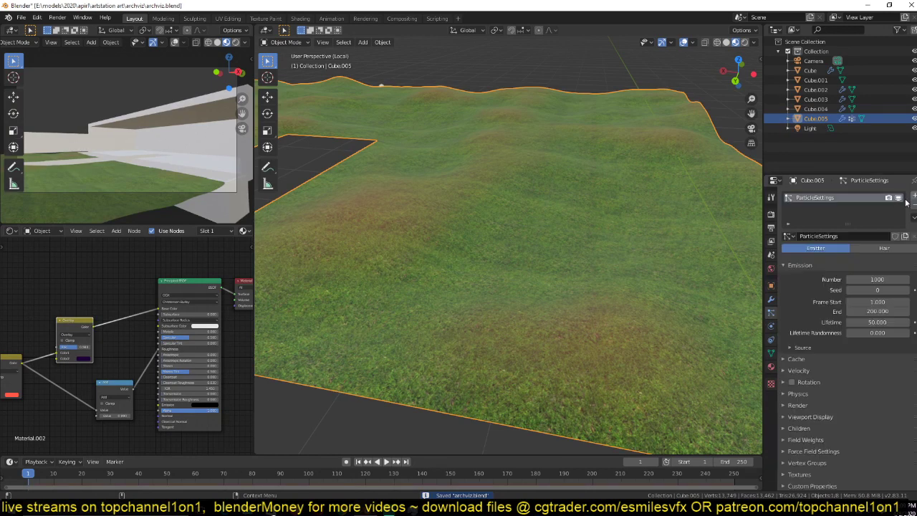
shift+middle_drag(714, 279, 659, 287)
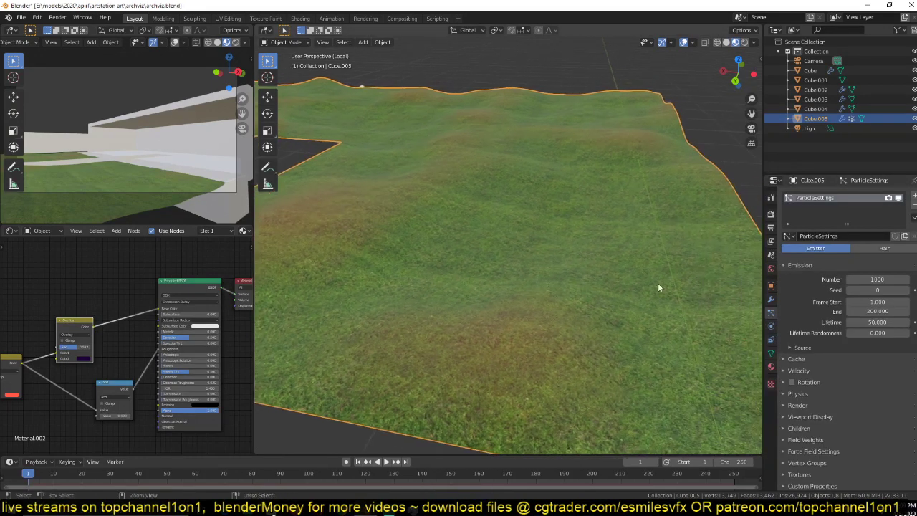
key(ctrl+s)
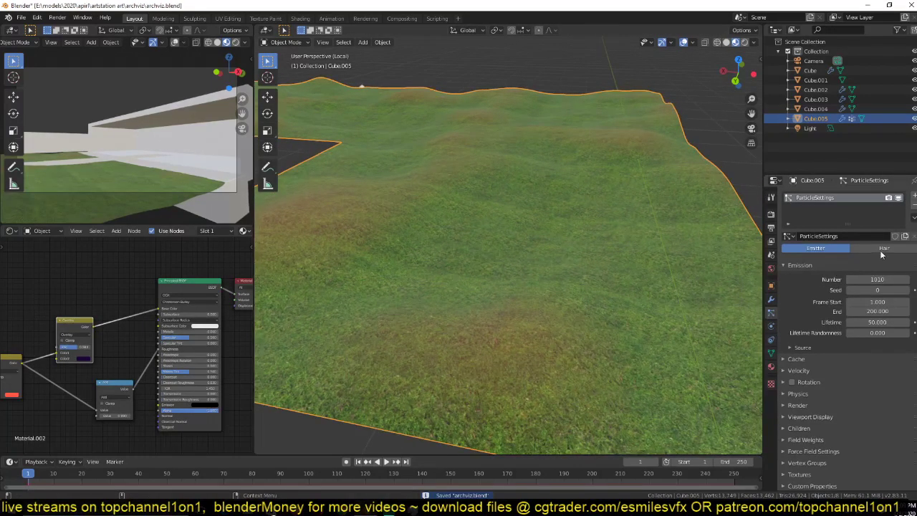
click(883, 249)
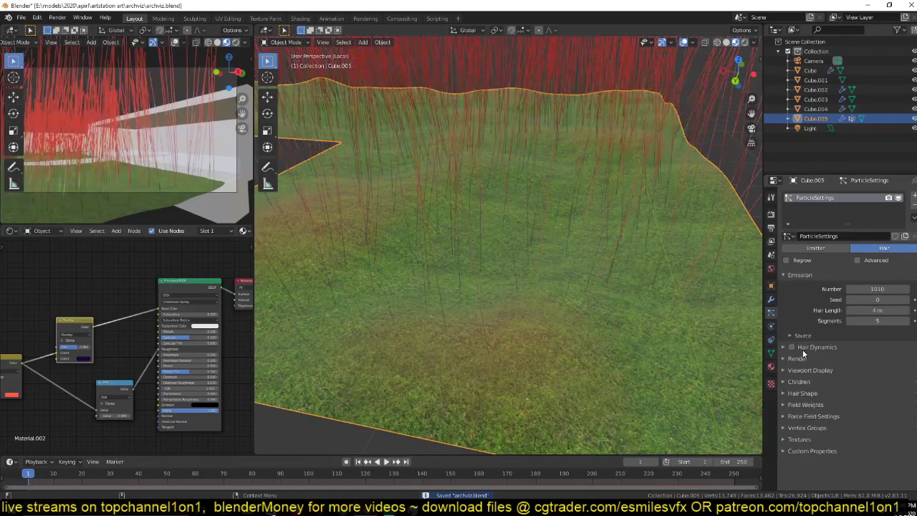
middle_drag(662, 292, 560, 245)
key(ctrl+s)
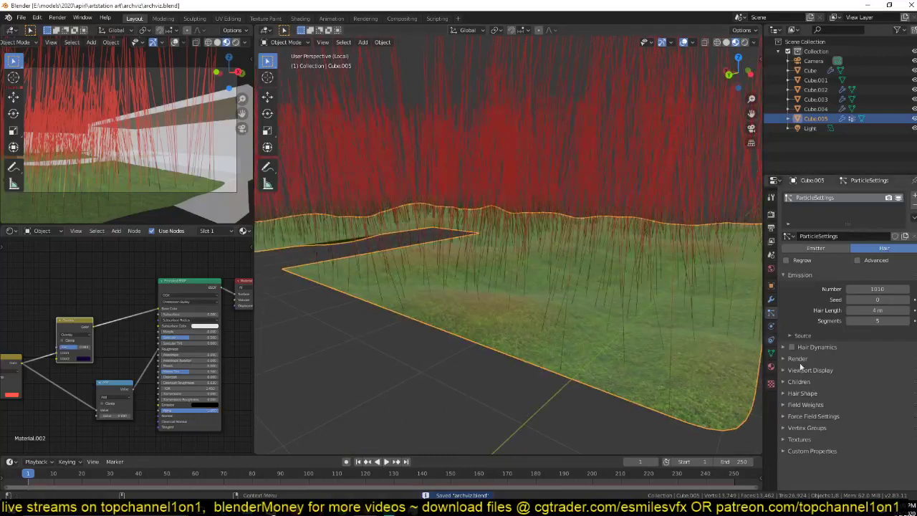
Step: Set the Eevee render hair shape type to Strip
click(771, 214)
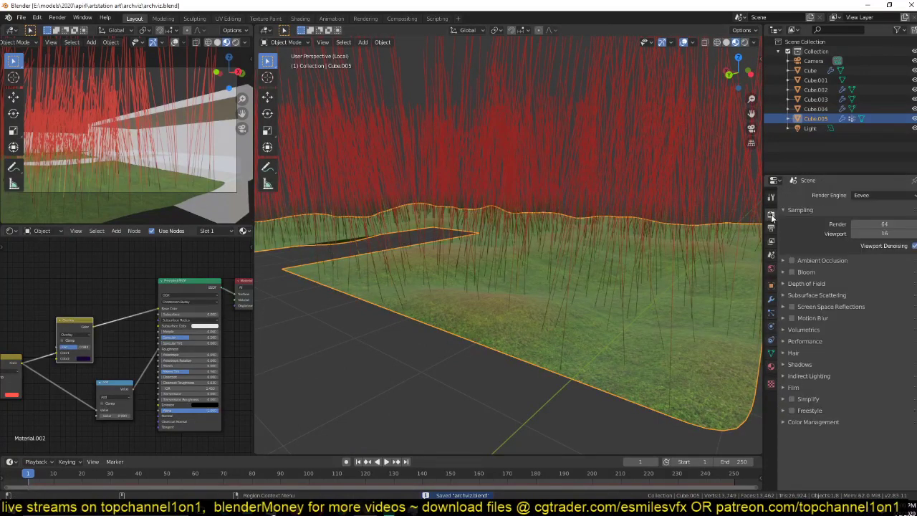
click(794, 352)
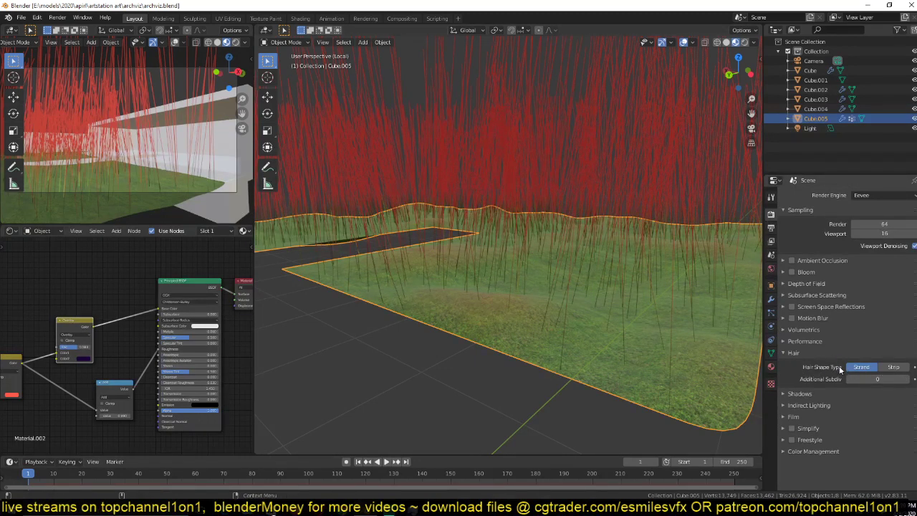
click(892, 367)
shift+middle_drag(669, 340, 625, 291)
scroll(600, 289, up, 3)
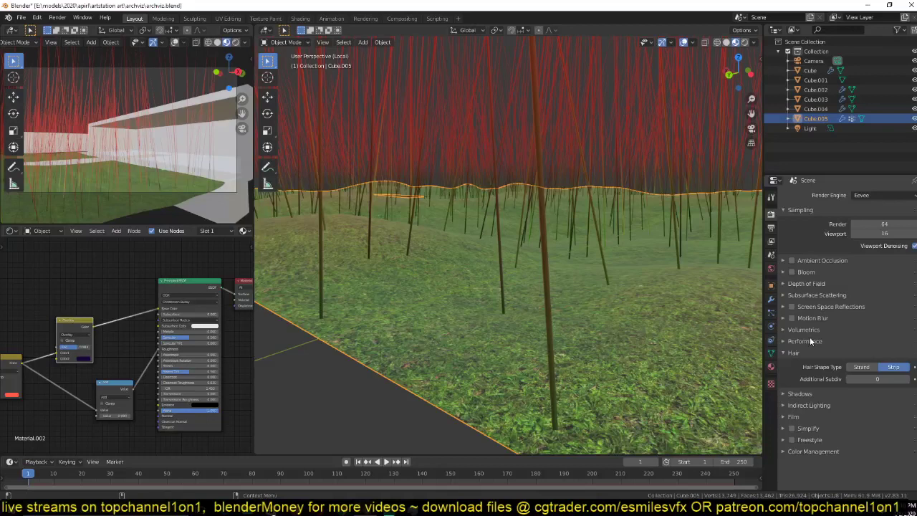
Step: Set the terrain hair's root diameter to 1.9 m and its tip diameter to 0.08 m
click(771, 315)
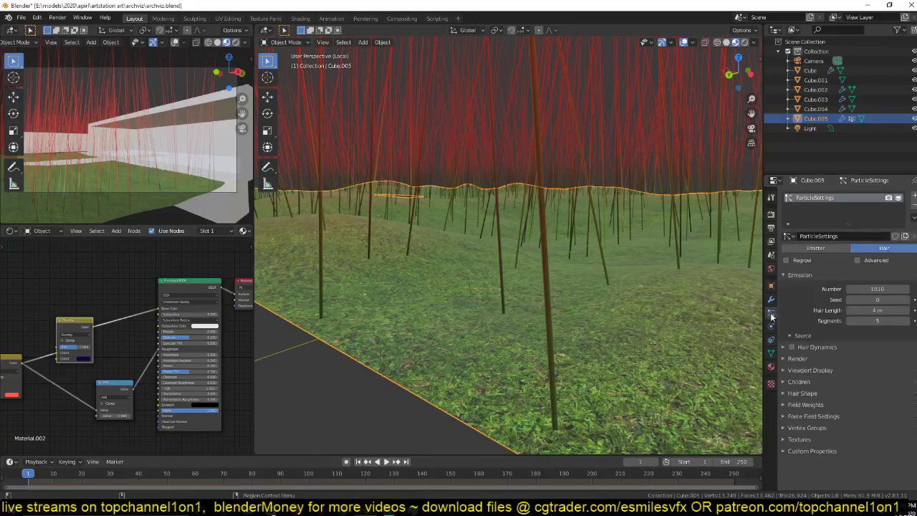
click(802, 393)
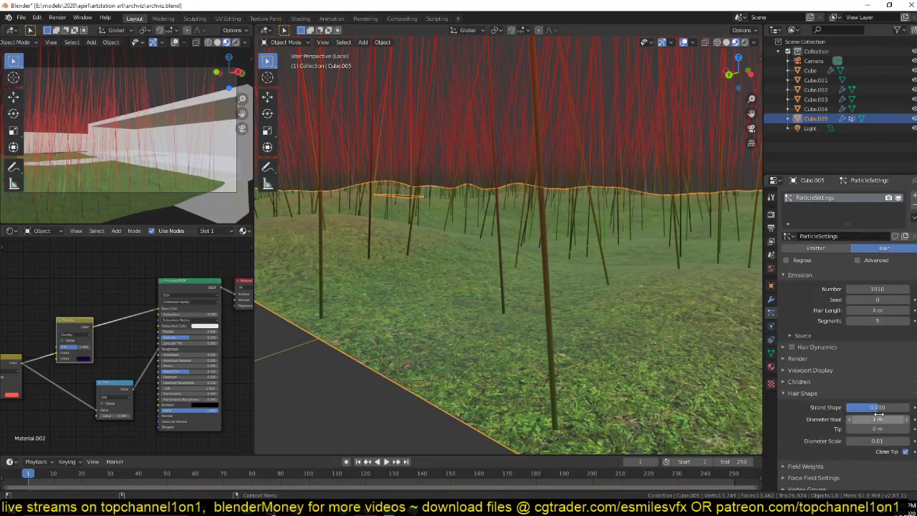
mouse_move(878, 419)
mouse_down()
mouse_move(907, 419)
mouse_move(878, 419)
mouse_up()
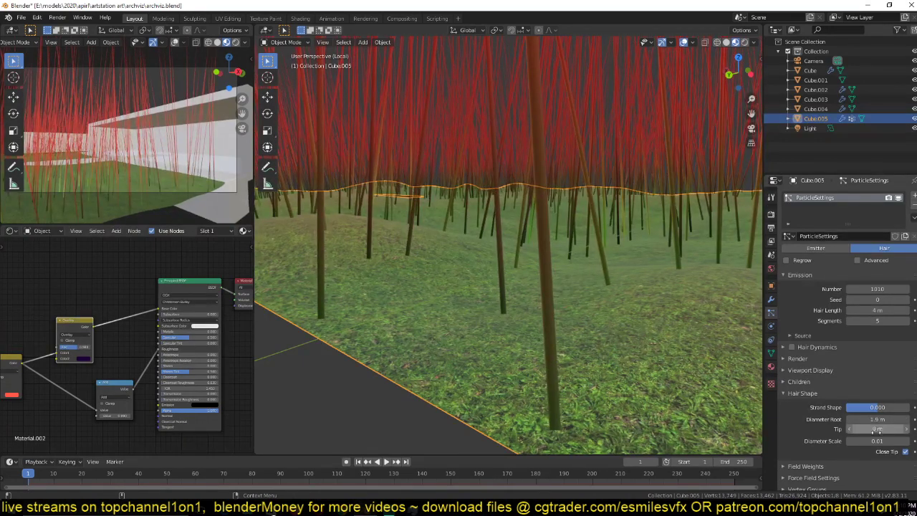
drag(876, 430, 892, 430)
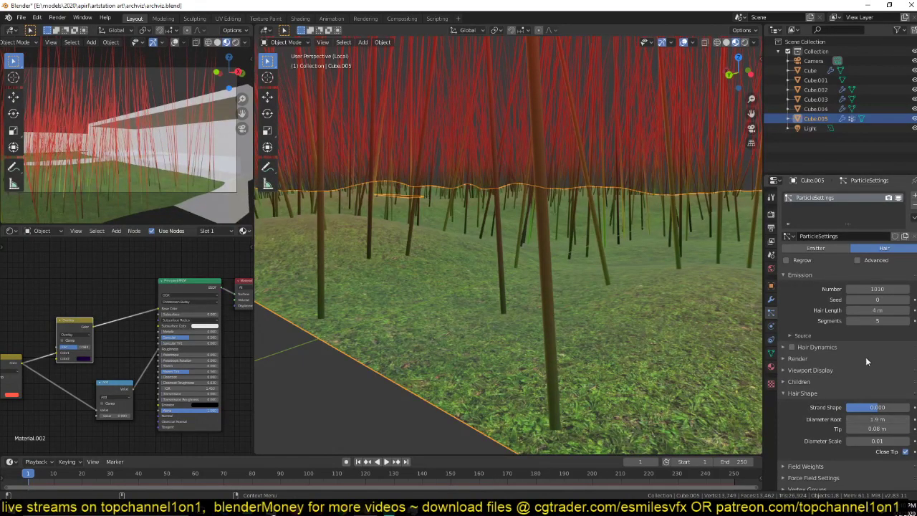
Step: Shorten the hair length to 0.041 m, saving the file along the way
drag(879, 310, 806, 311)
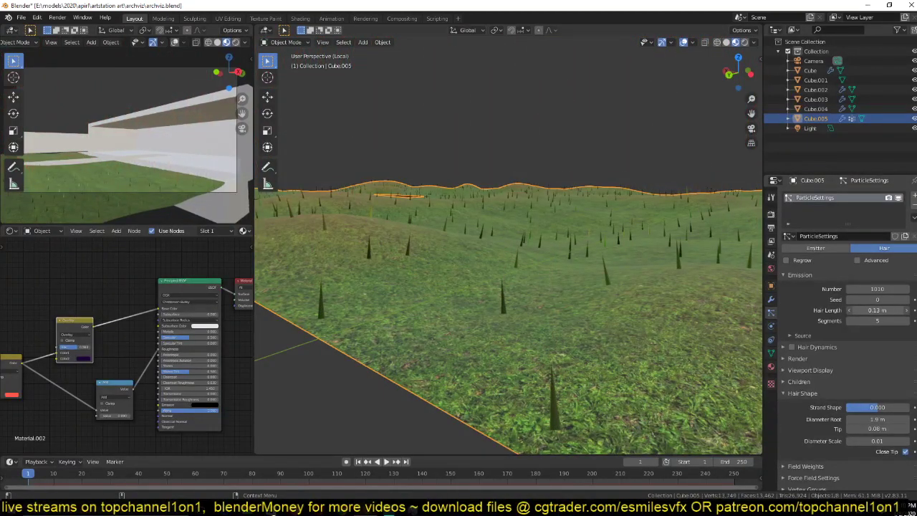
drag(876, 310, 866, 310)
key(ctrl+s)
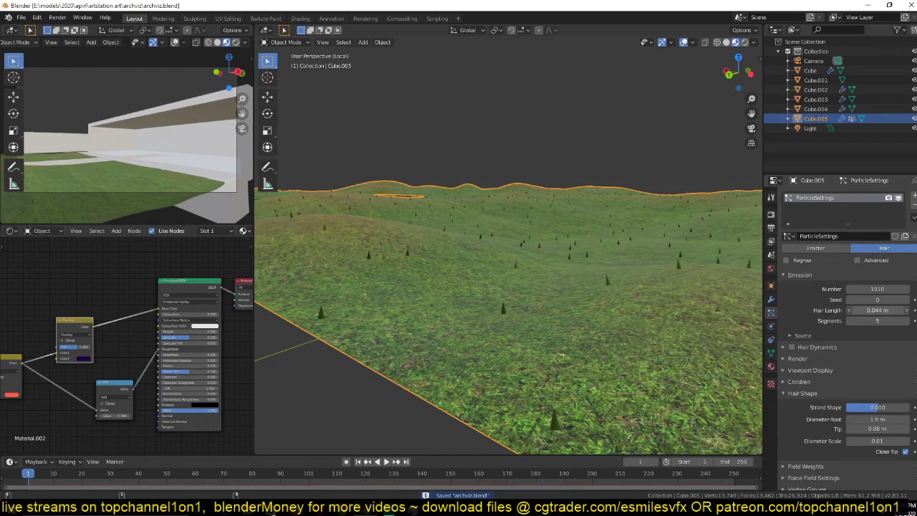
drag(855, 310, 853, 310)
scroll(620, 334, up, 3)
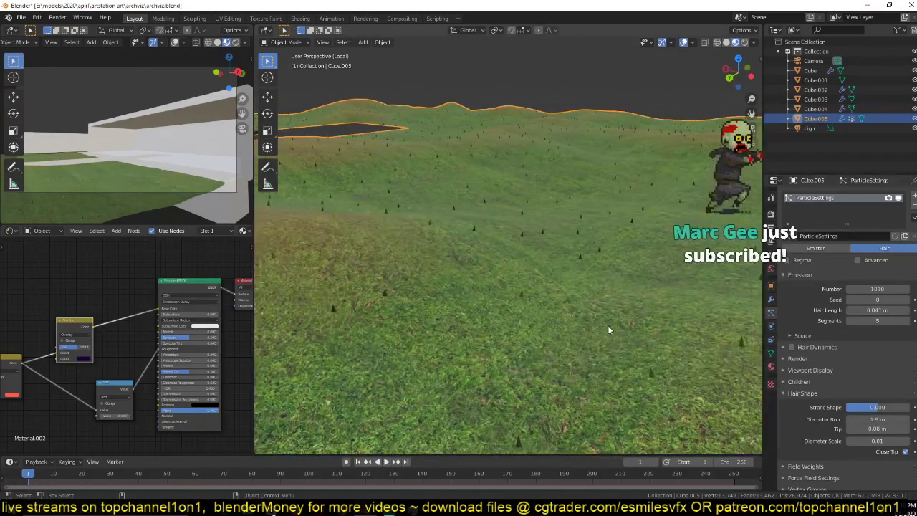
scroll(580, 294, down, 4)
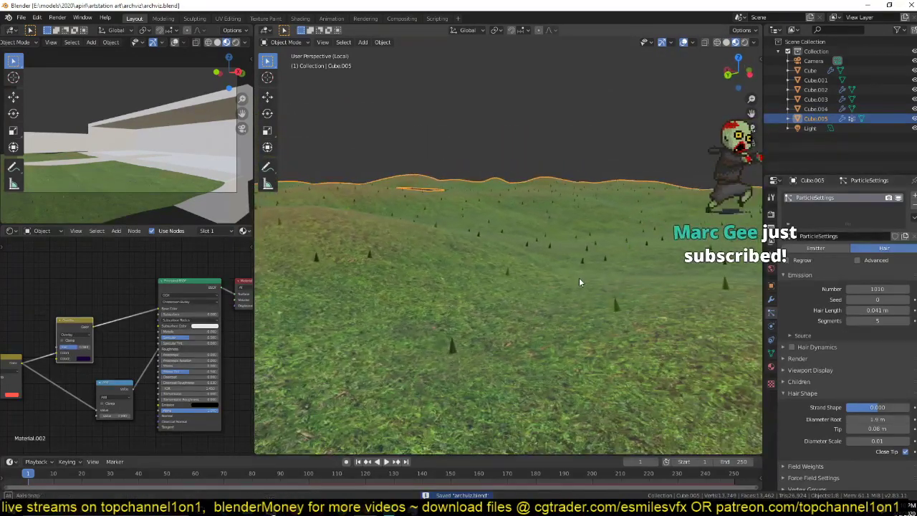
Step: Thin the grass blades by setting the root diameter to 0.84 m, and save the file
mouse_move(887, 420)
mouse_down()
mouse_move(848, 420)
mouse_move(870, 420)
mouse_up()
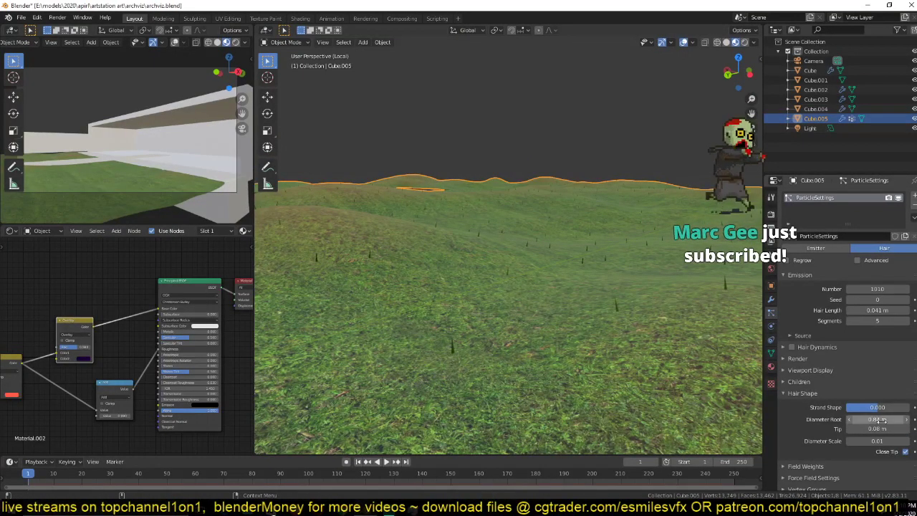
scroll(593, 294, up, 2)
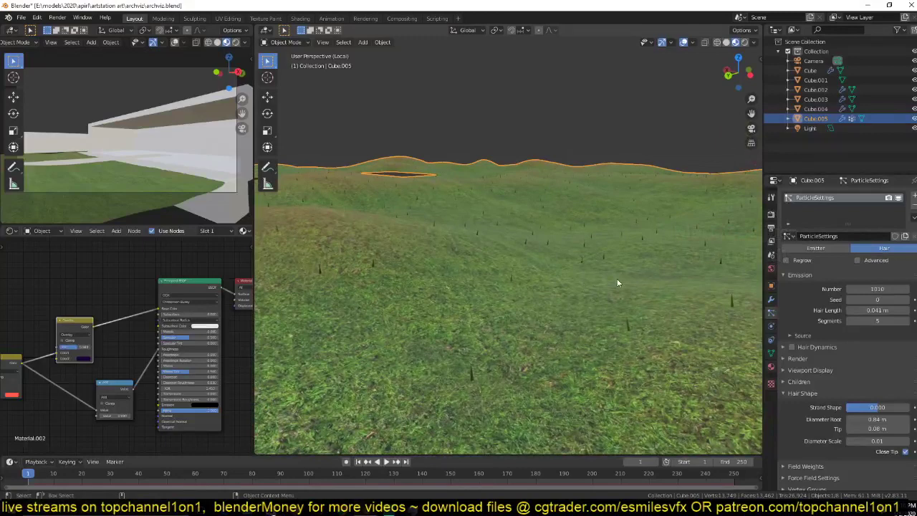
scroll(618, 283, up, 1)
key(ctrl+s)
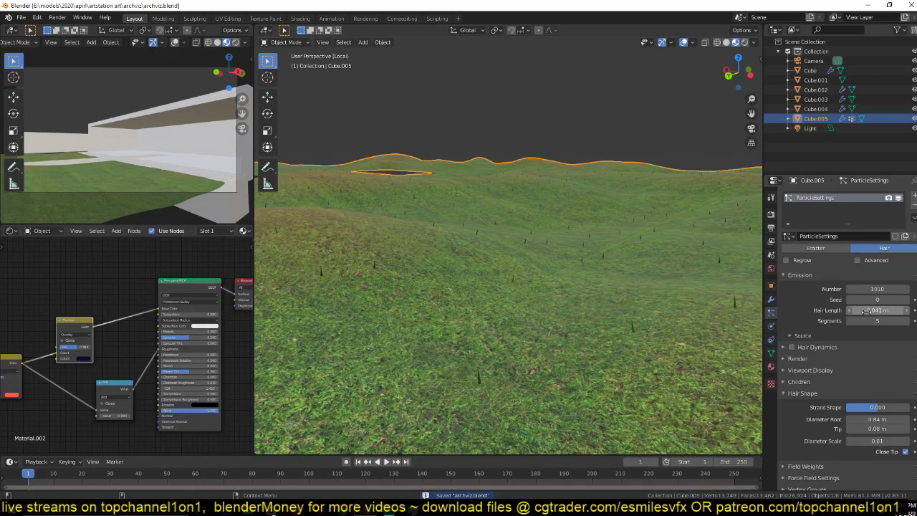
Step: Set the hair particle count to 100000 and check the grass density on the terrain and in the enlarged camera view
click(863, 289)
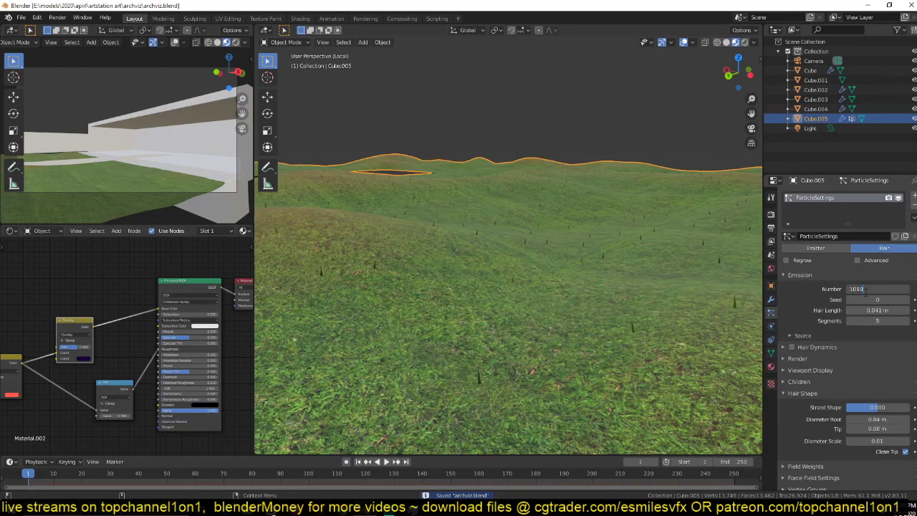
click(816, 298)
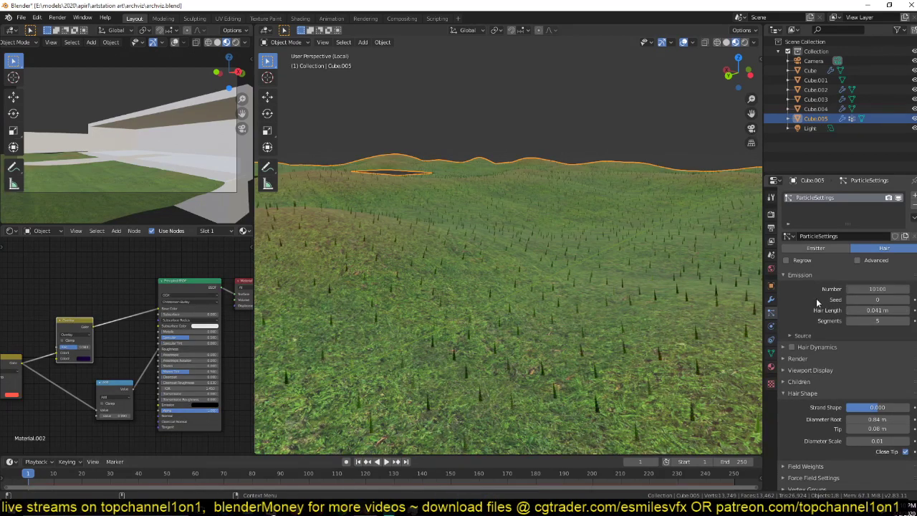
click(880, 285)
text(1)
click(802, 310)
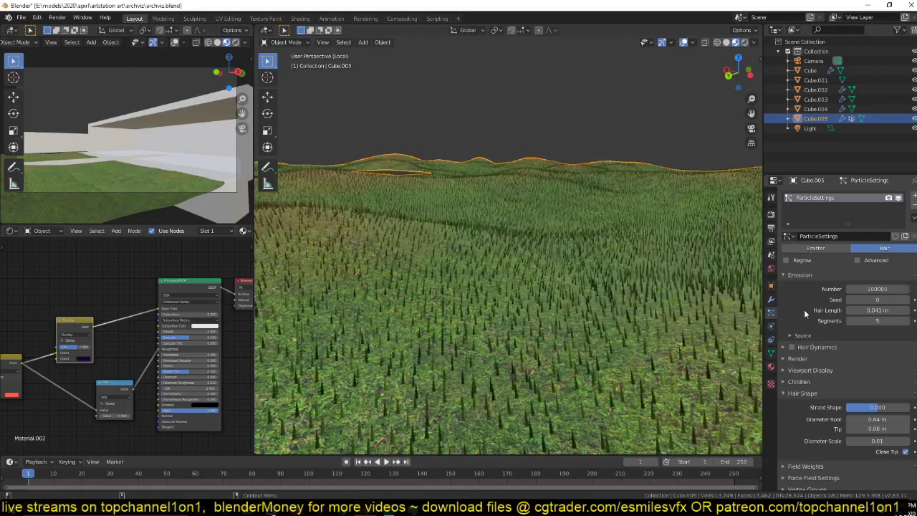
scroll(665, 279, down, 2)
middle_drag(665, 281, 661, 294)
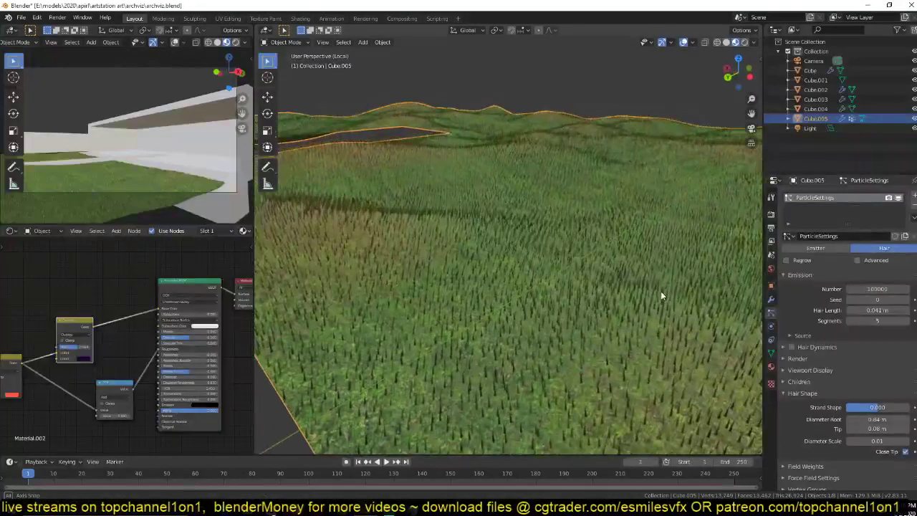
key(ctrl+space)
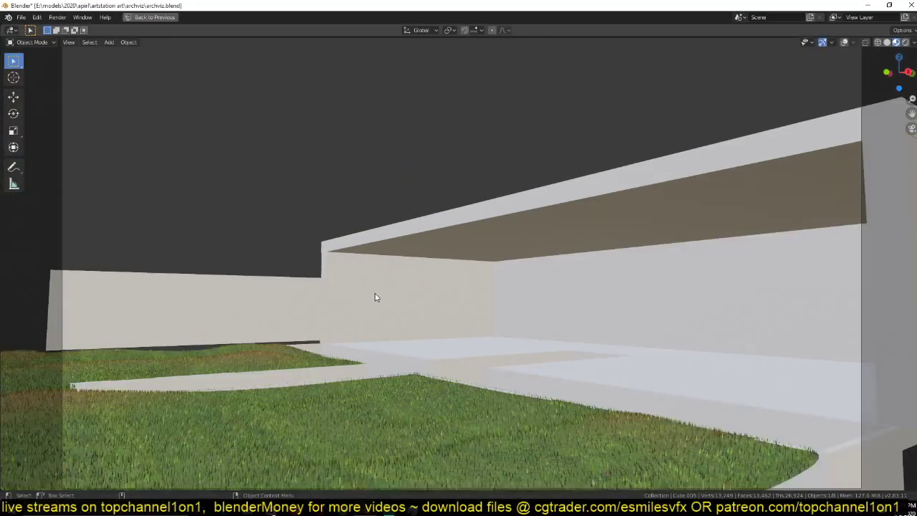
key(ctrl+space)
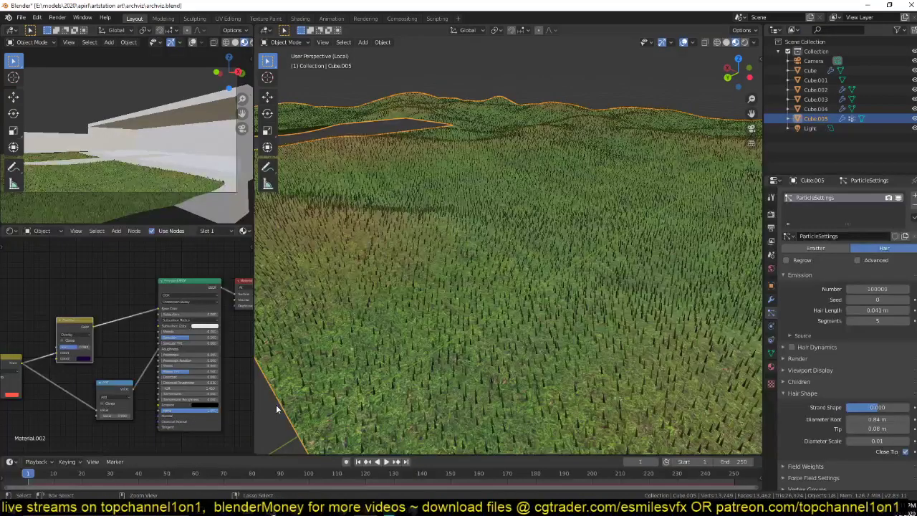
middle_drag(276, 404, 563, 266)
scroll(815, 390, down, 2)
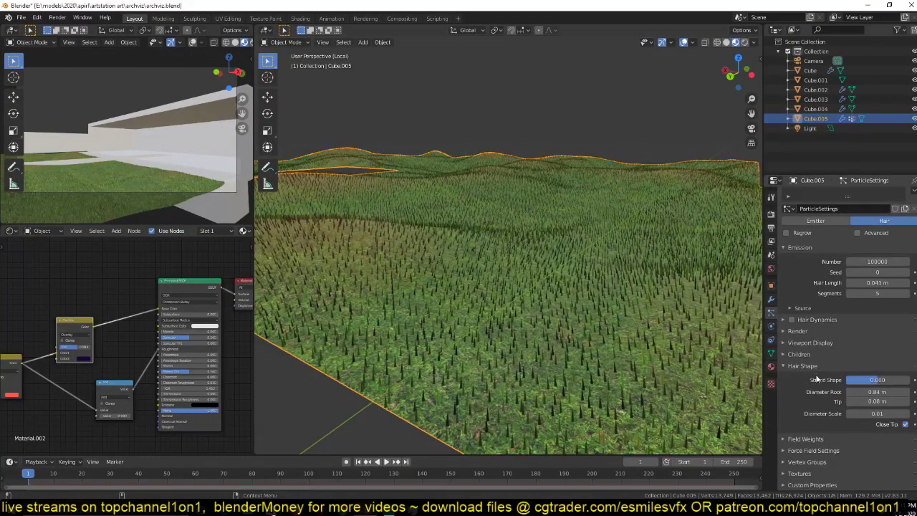
Step: Save the file and set the terrain hair particles' children to Simple
click(806, 367)
click(806, 359)
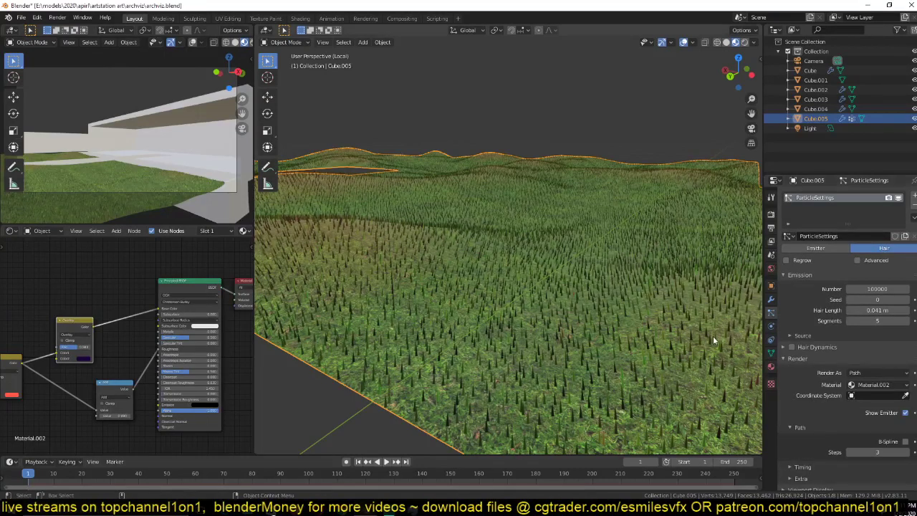
key(ctrl+s)
click(816, 360)
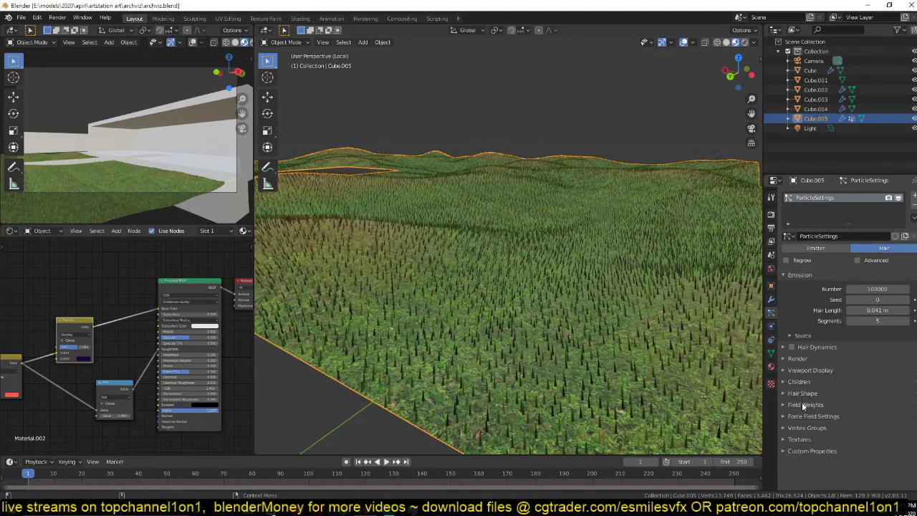
click(798, 382)
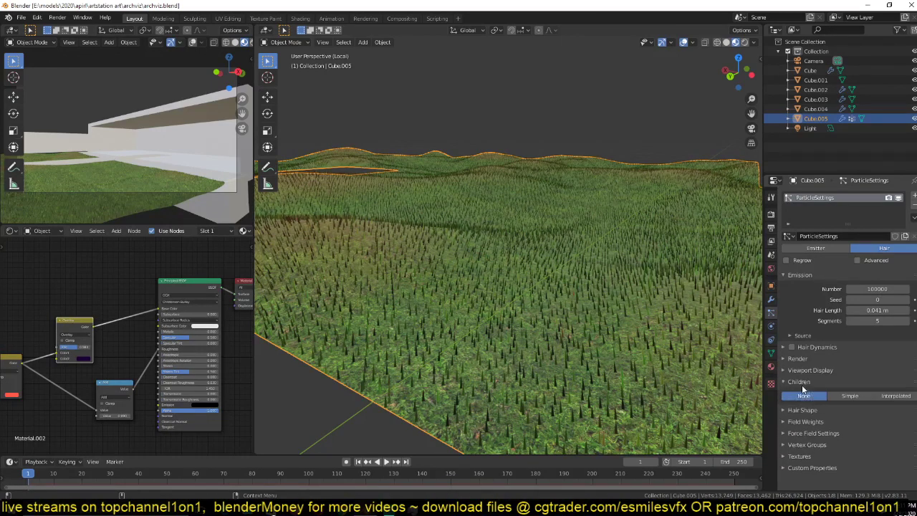
click(849, 396)
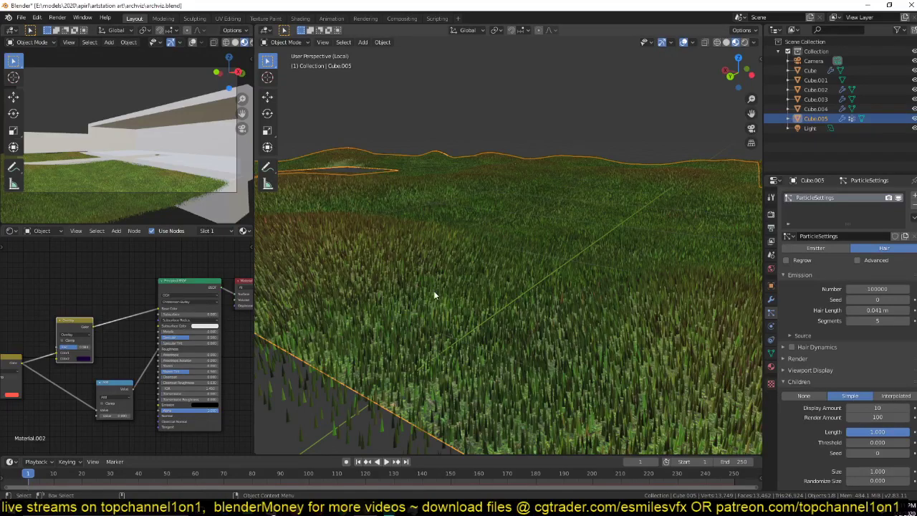
Step: Brighten the dark purple second colour of the grass material's Overlay node
scroll(434, 294, up, 2)
scroll(150, 324, up, 2)
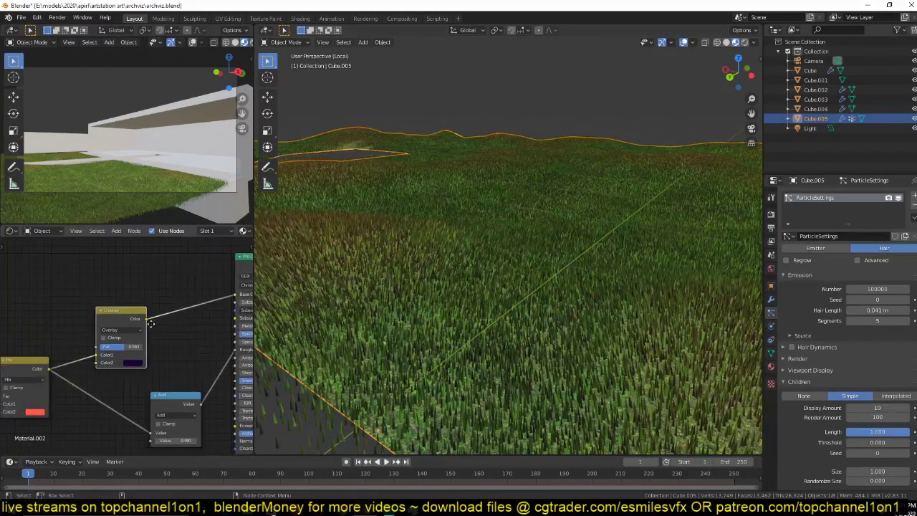
scroll(150, 324, up, 2)
scroll(344, 226, up, 2)
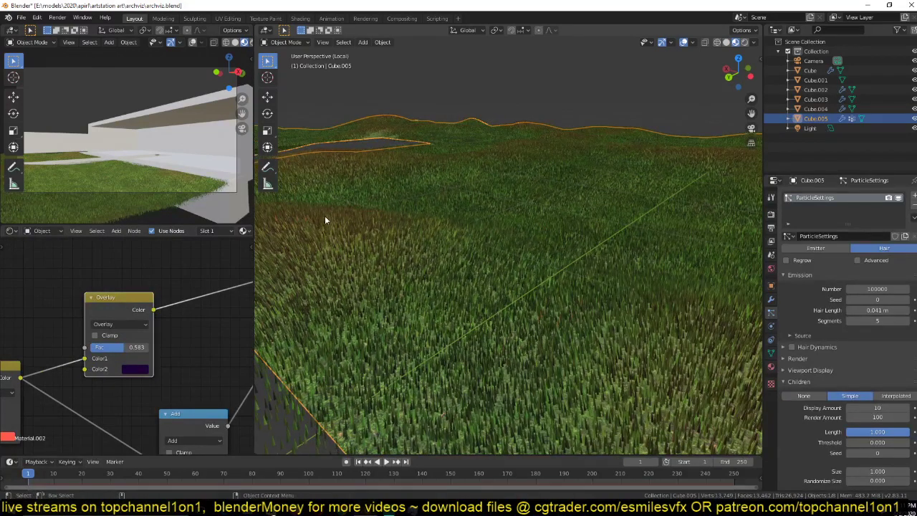
click(135, 369)
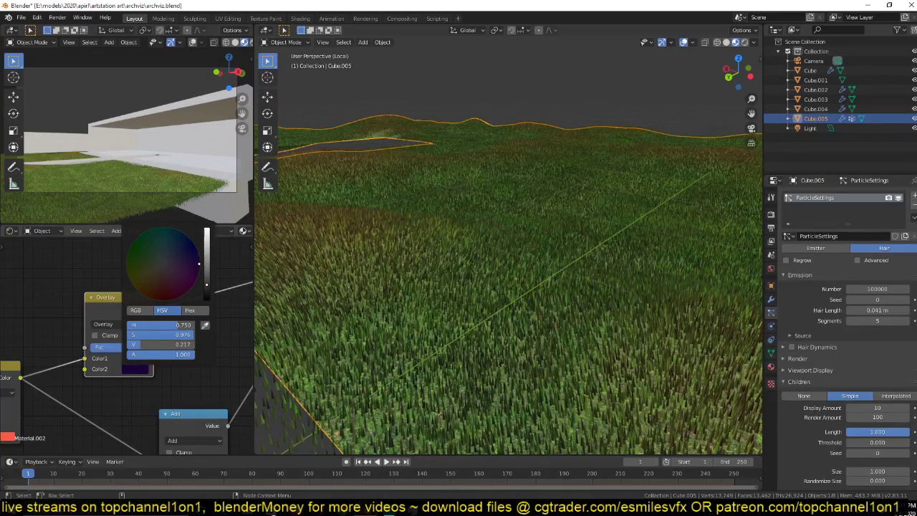
drag(207, 285, 207, 257)
Step: Shift the Mix node's red second colour to a lighter orange and check the tint on the grass
middle_drag(60, 357, 160, 333)
click(93, 414)
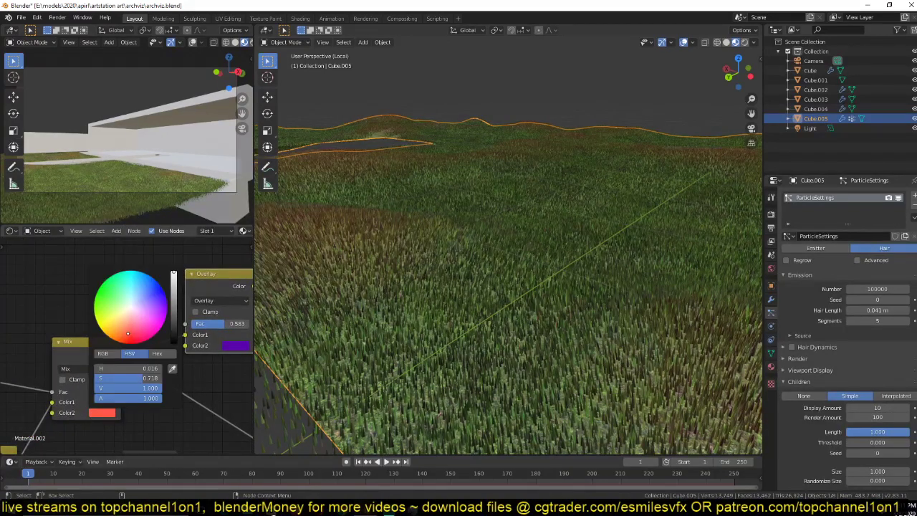
mouse_move(128, 333)
mouse_down()
mouse_move(140, 307)
mouse_move(127, 333)
mouse_up()
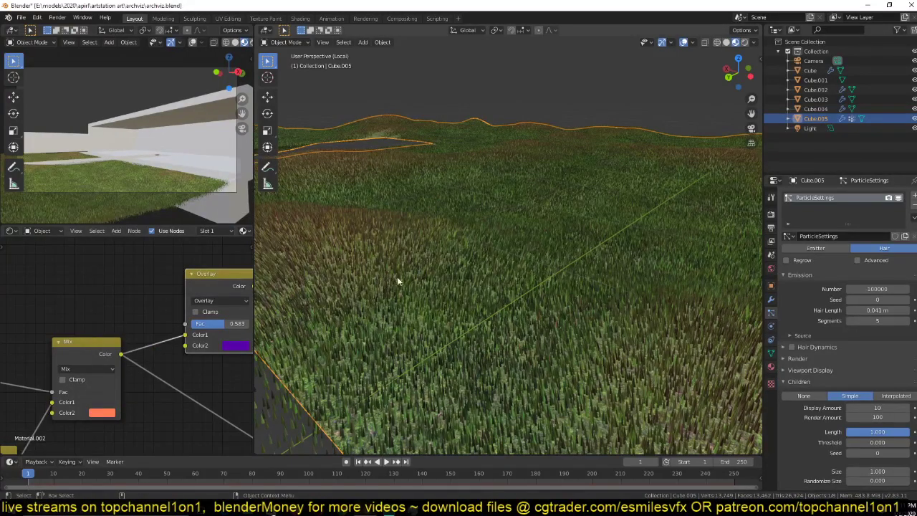
middle_drag(397, 277, 459, 292)
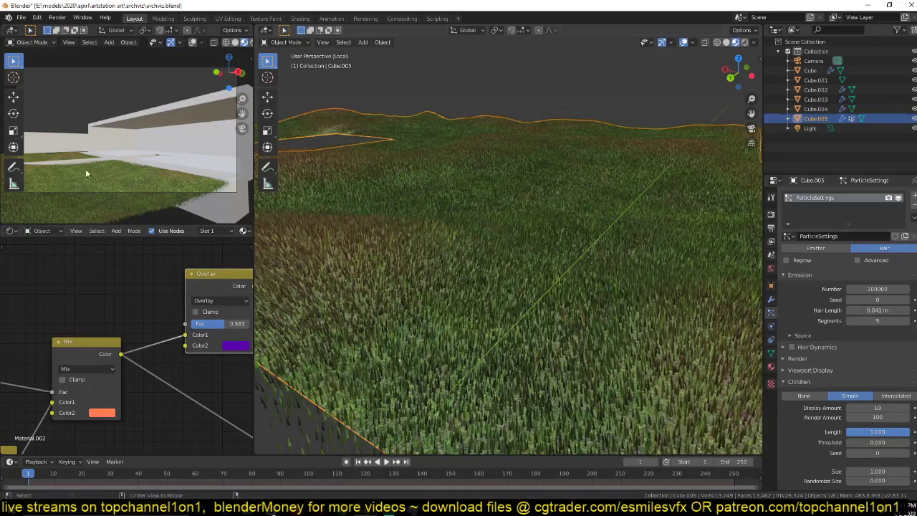
Step: Deselect the terrain, set the camera view to Rendered shading, save the file, and check the grass in the enlarged camera view
key(alt+a)
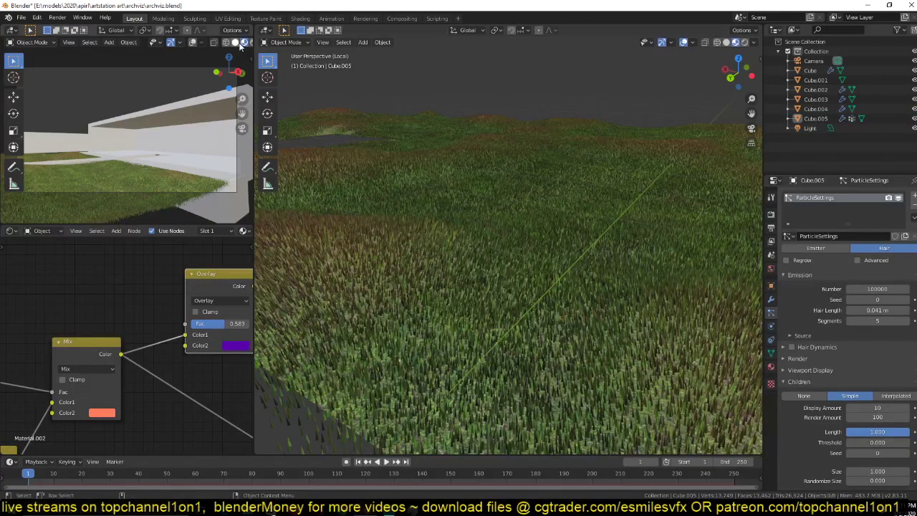
scroll(232, 42, down, 2)
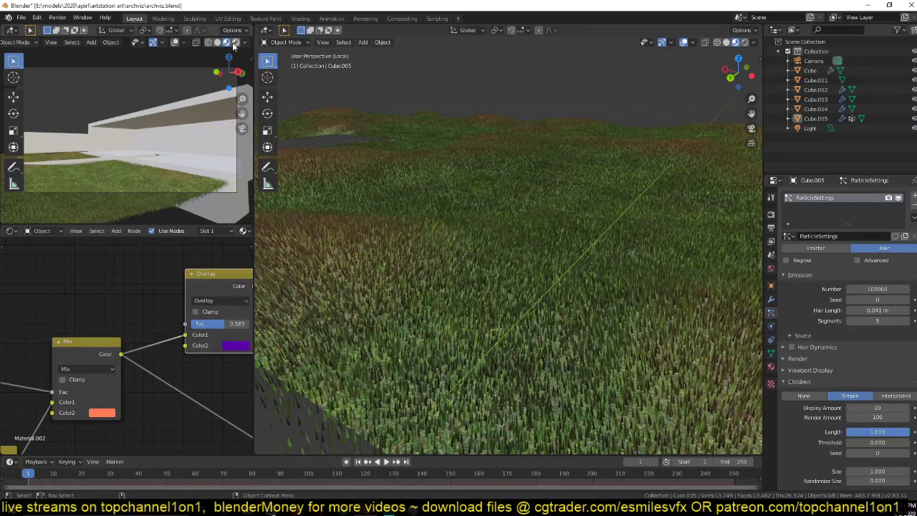
click(233, 42)
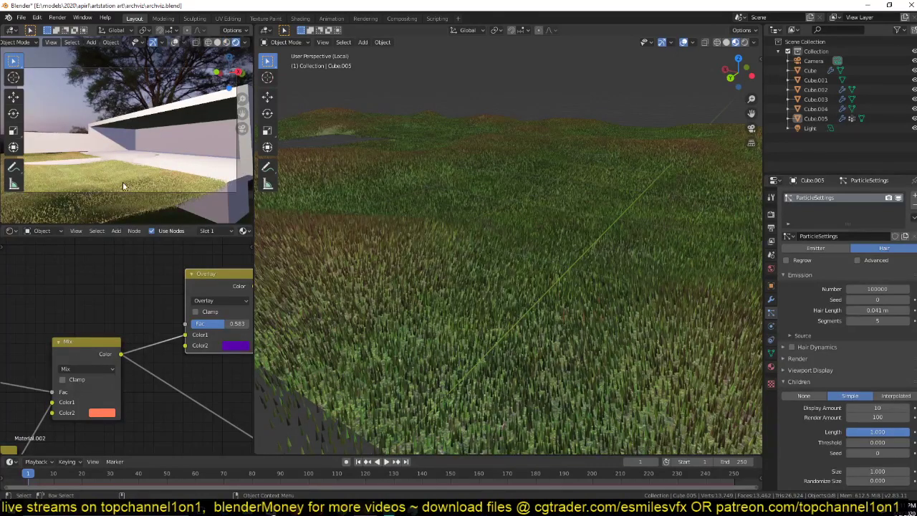
key(ctrl+s)
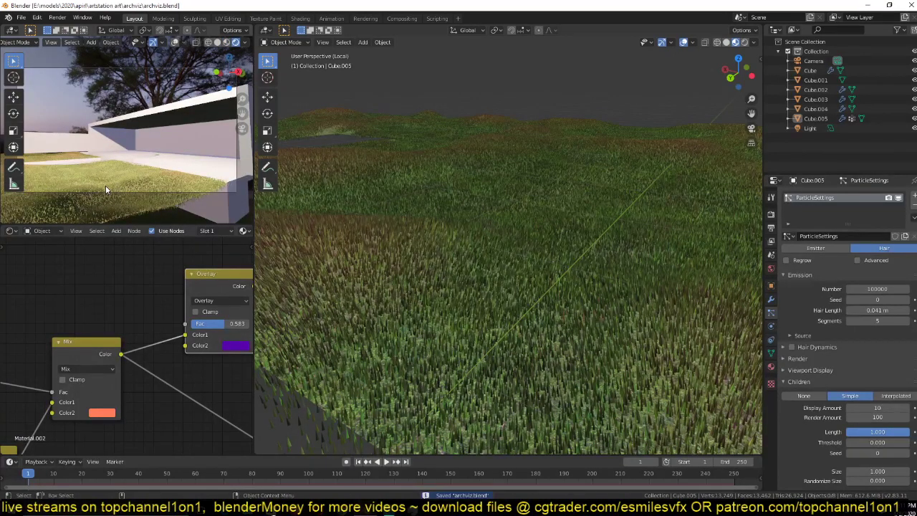
key(ctrl+space)
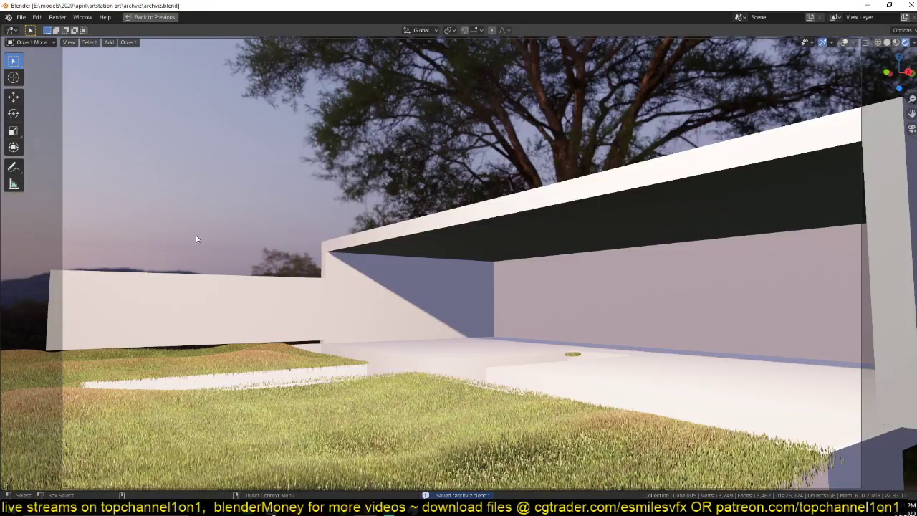
key(ctrl+space)
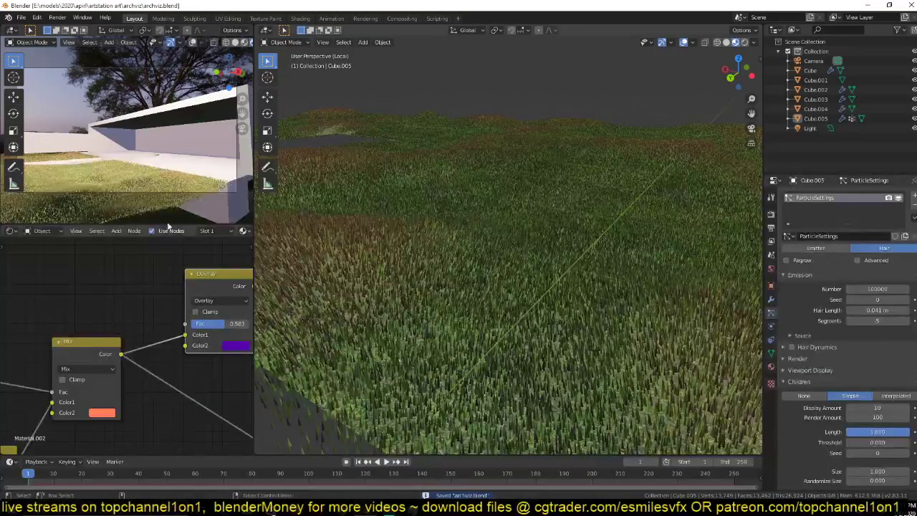
Step: Collapse the terrain's Displace and Subdivision modifiers and turn off the hair particle system's viewport display
click(397, 195)
click(770, 299)
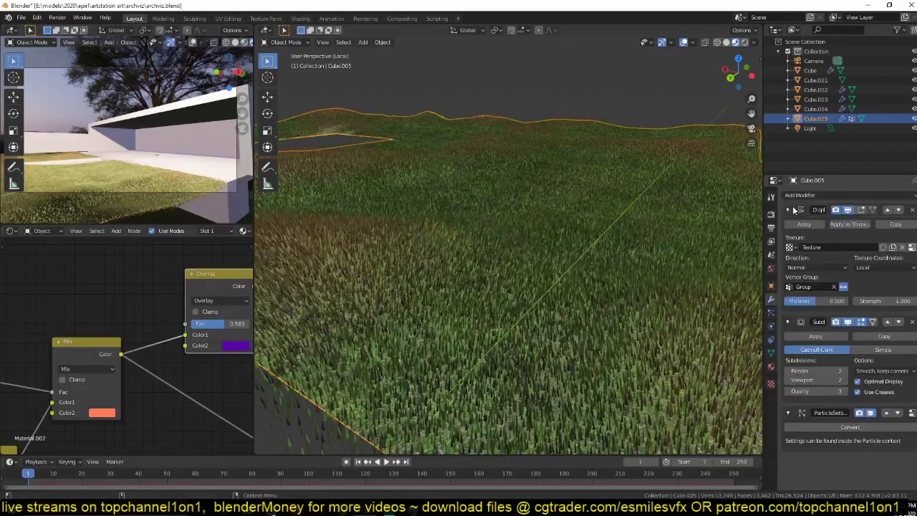
click(788, 212)
click(788, 226)
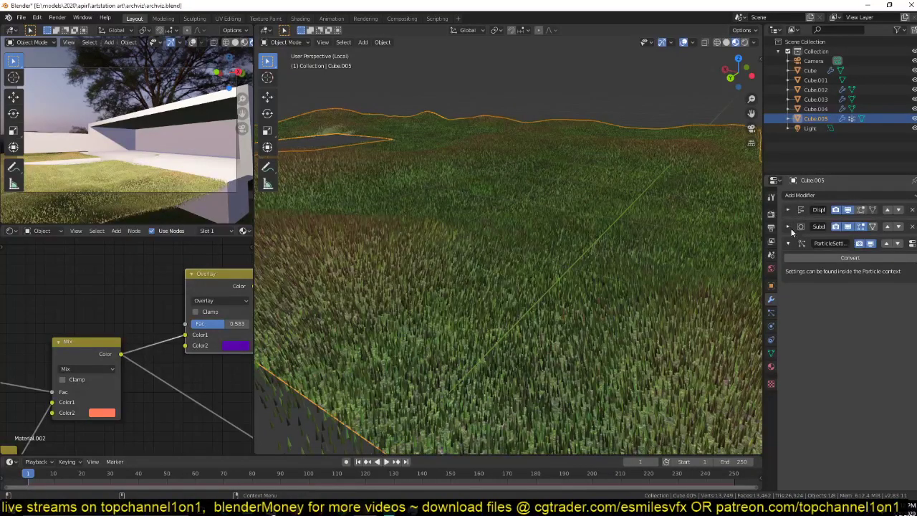
click(871, 244)
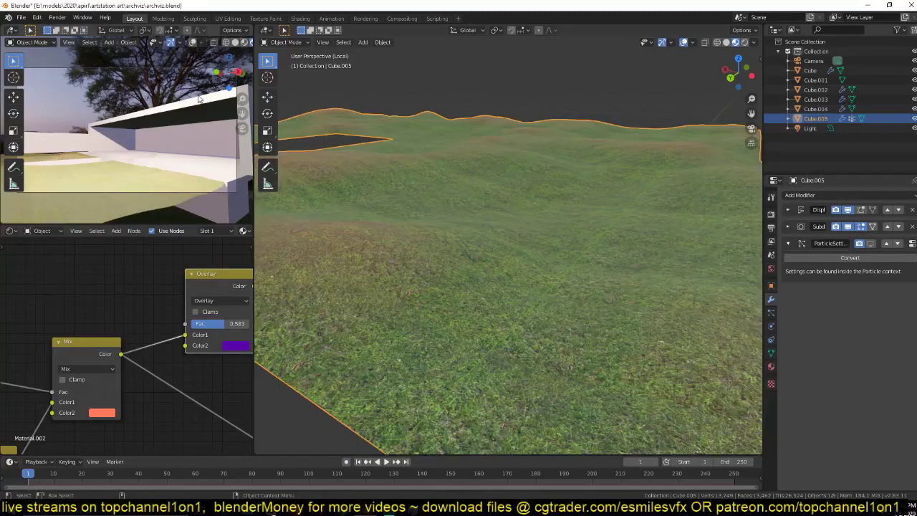
Step: Return the camera view to Material Preview shading and save the file
scroll(244, 43, down, 2)
click(225, 43)
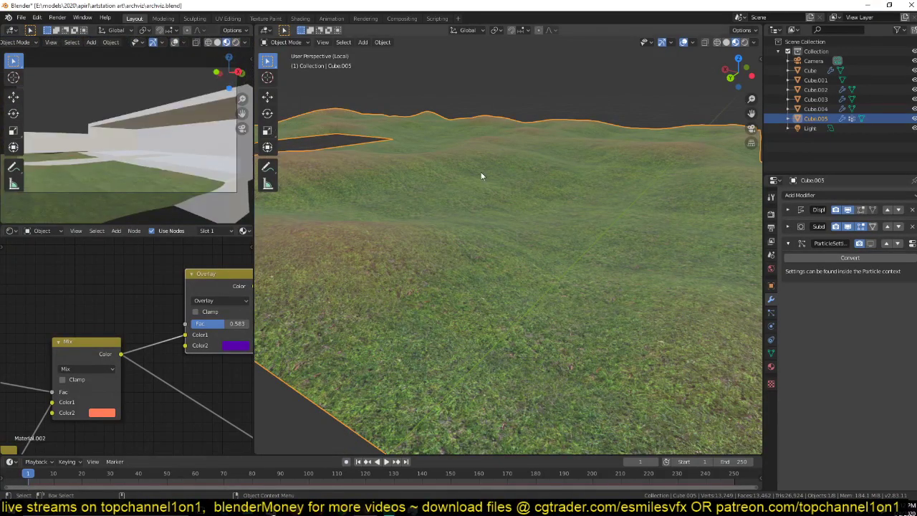
key(ctrl+s)
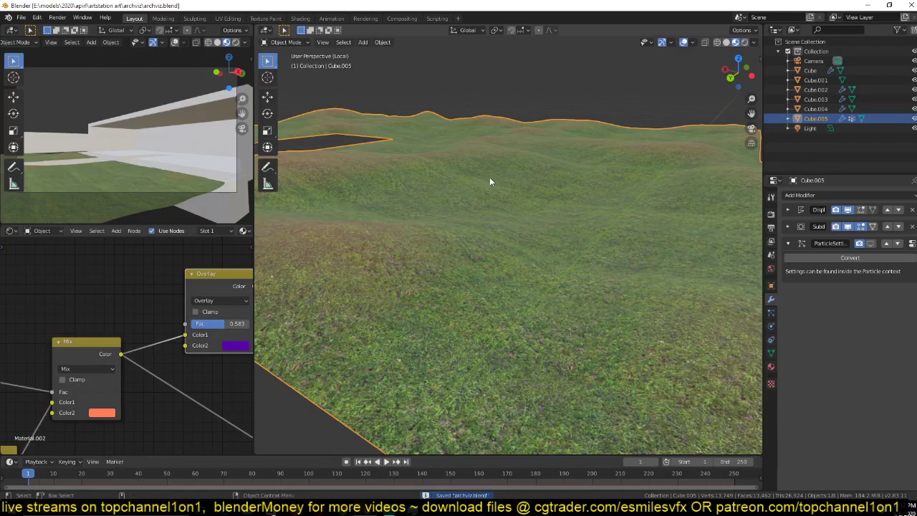
Step: Leave the terrain's local view and select the recessed cross-shaped channel in front of the building
key(KP_Divide)
middle_drag(491, 183, 558, 260)
click(562, 219)
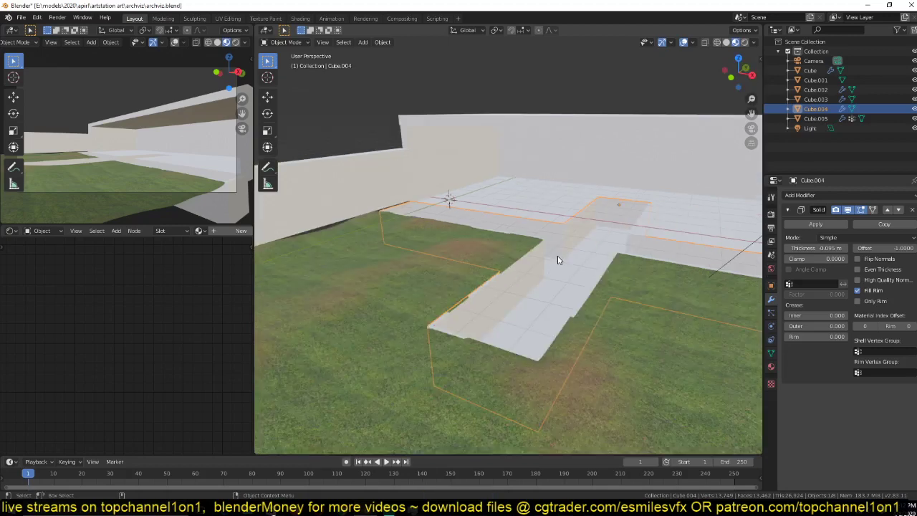
Step: Add a plane in top view with solid shading and scale it up to cover most of the terrain and channel
key(KP_7)
key(shift+a)
click(588, 256)
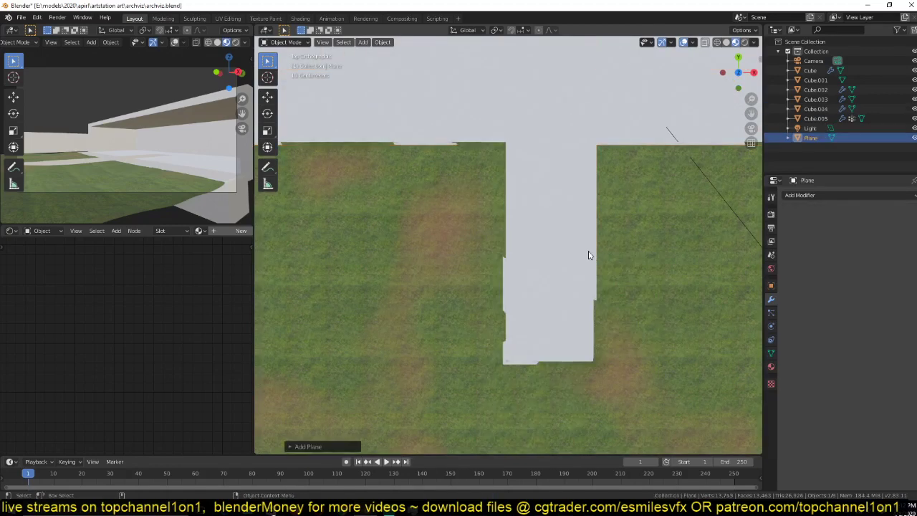
scroll(588, 256, down, 4)
click(726, 41)
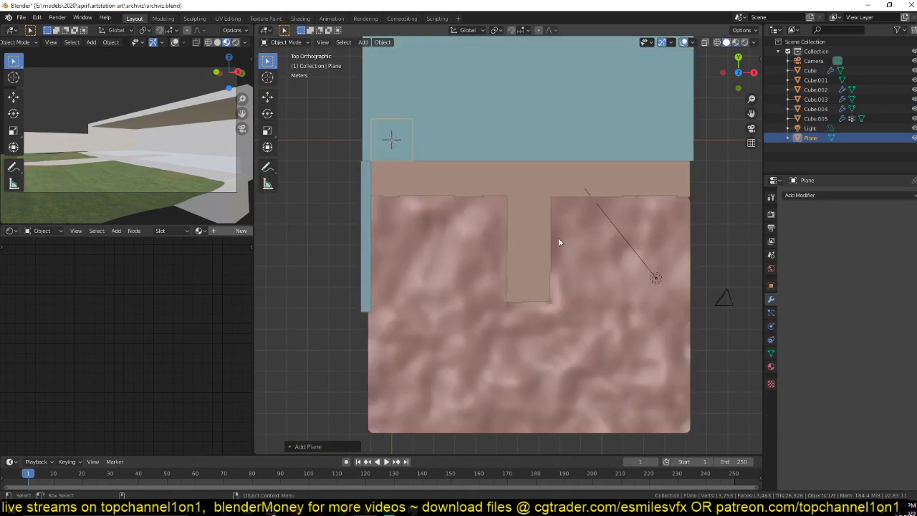
key(s)
click(459, 174)
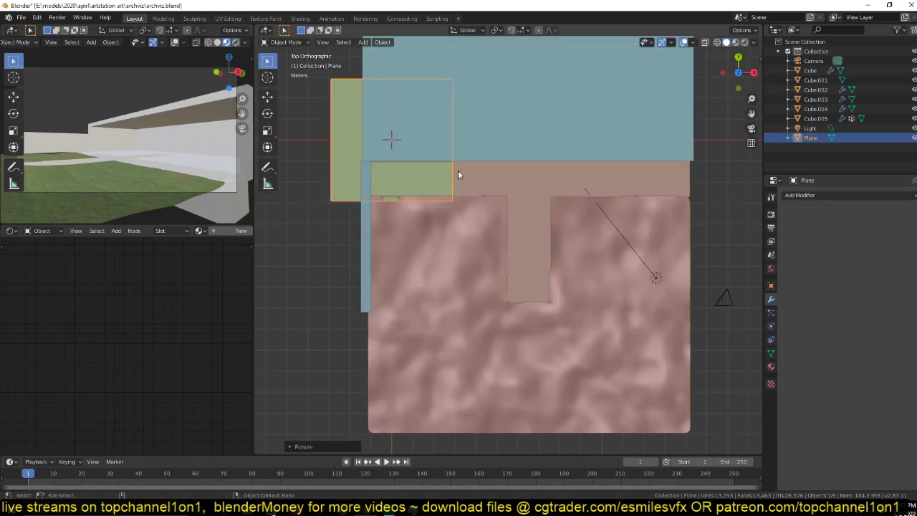
key(s)
click(642, 278)
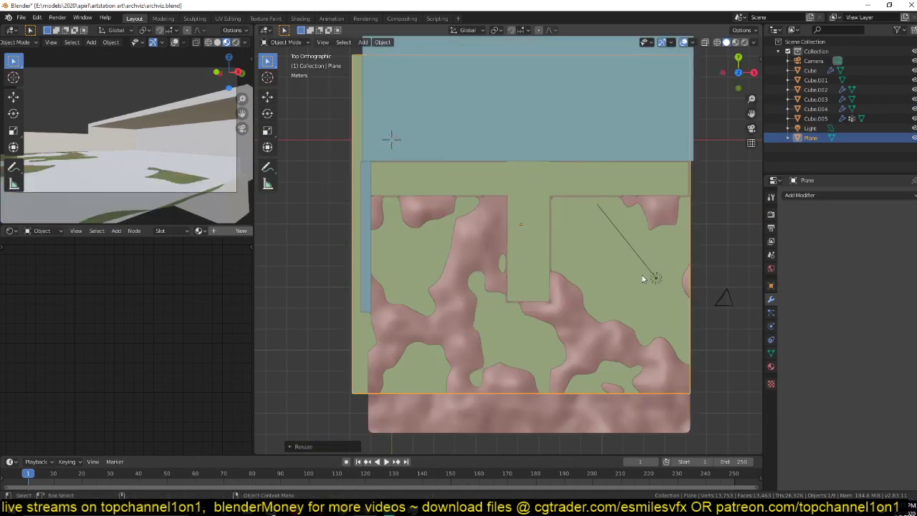
Step: Lower the large plane about 0.03 m along Z, then delete it
middle_drag(649, 288, 585, 186)
scroll(584, 187, up, 1)
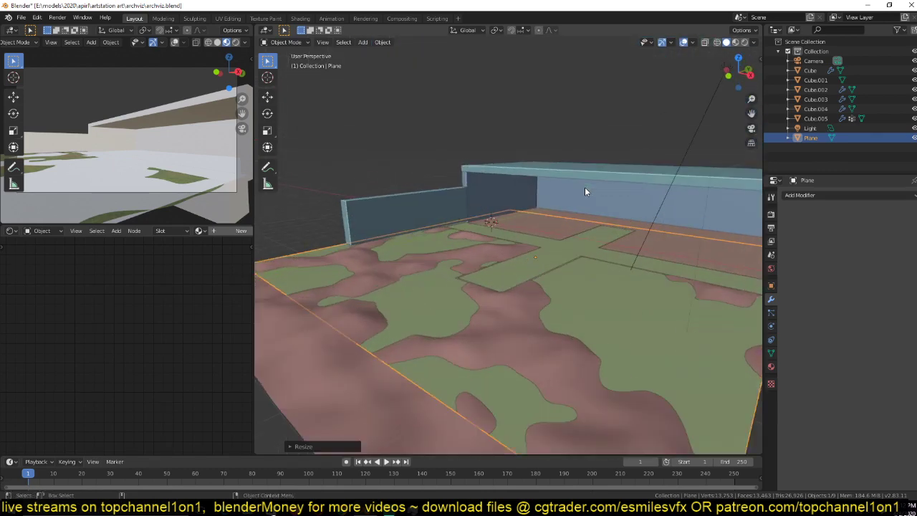
key(g)
key(z)
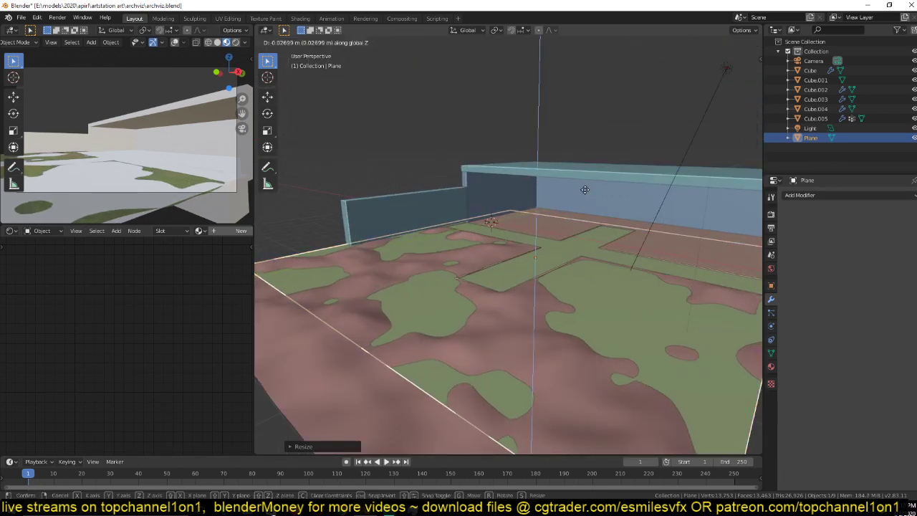
click(585, 189)
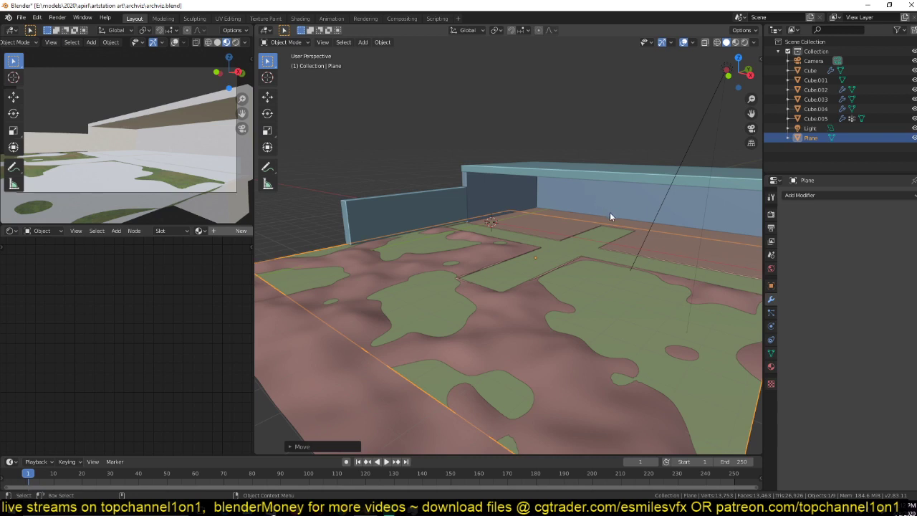
key(x)
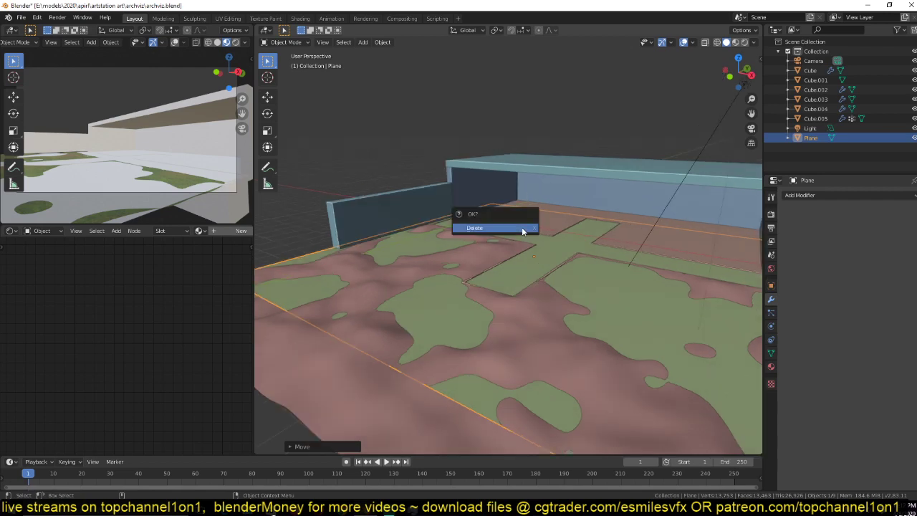
click(521, 228)
Step: Fill the upper rim of the cross-shaped channel with a face and separate that face into its own object
click(548, 259)
scroll(552, 337, up, 6)
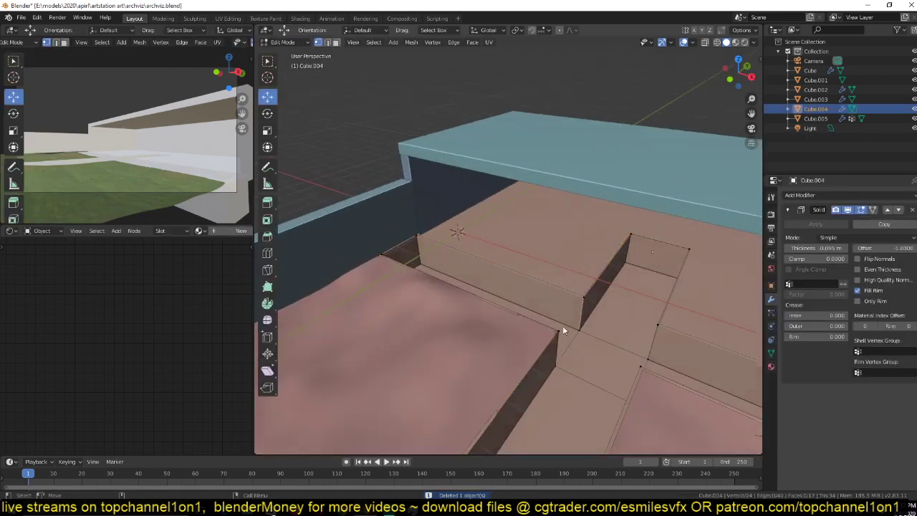
key(Tab)
shift+middle_drag(514, 246, 510, 242)
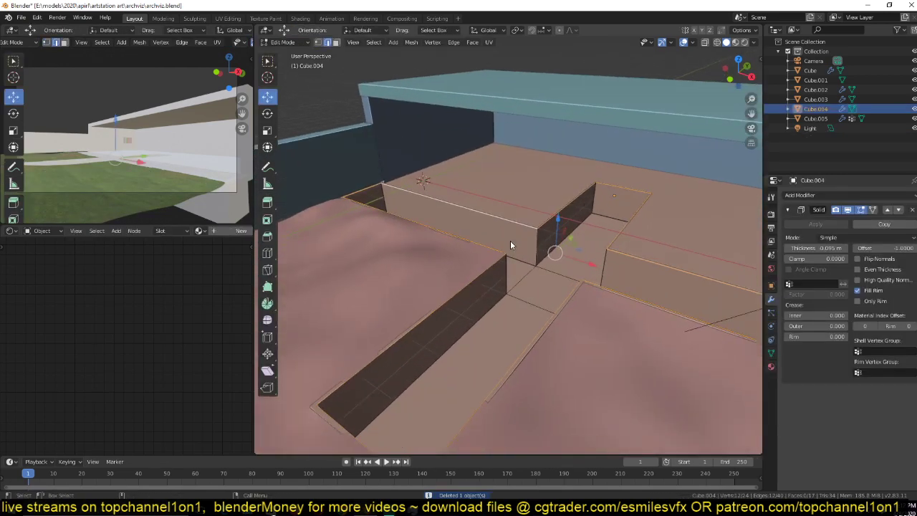
key(f)
key(p)
click(510, 241)
key(Tab)
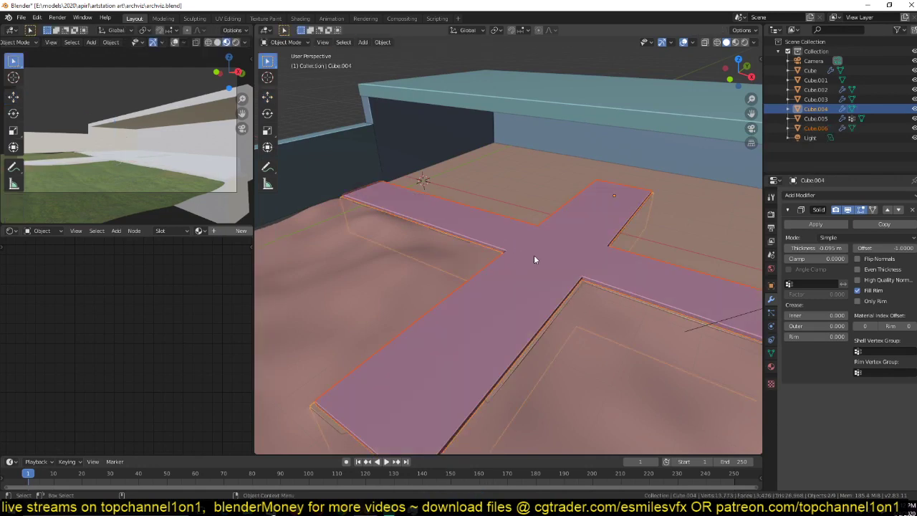
Step: Lower the separated cross-shaped surface by about 0.012 m along Z and save the file
click(533, 255)
middle_drag(540, 246, 549, 205)
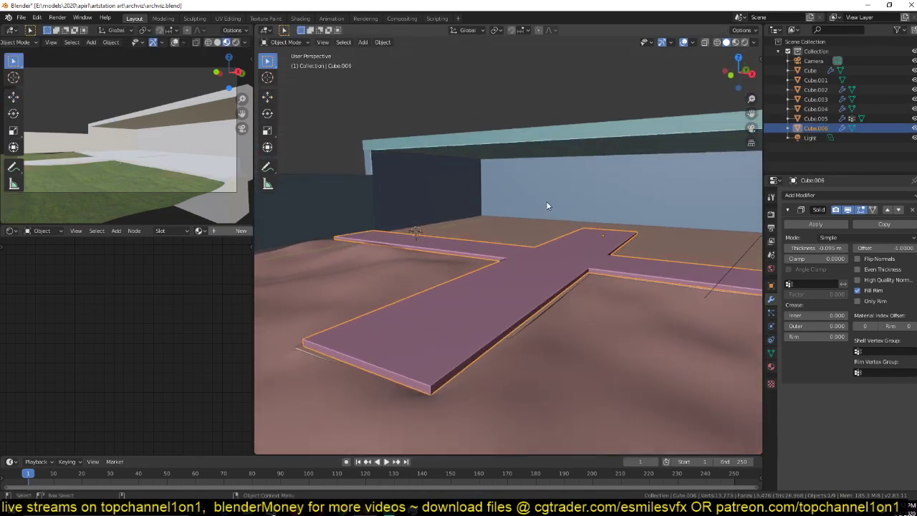
key(g)
key(z)
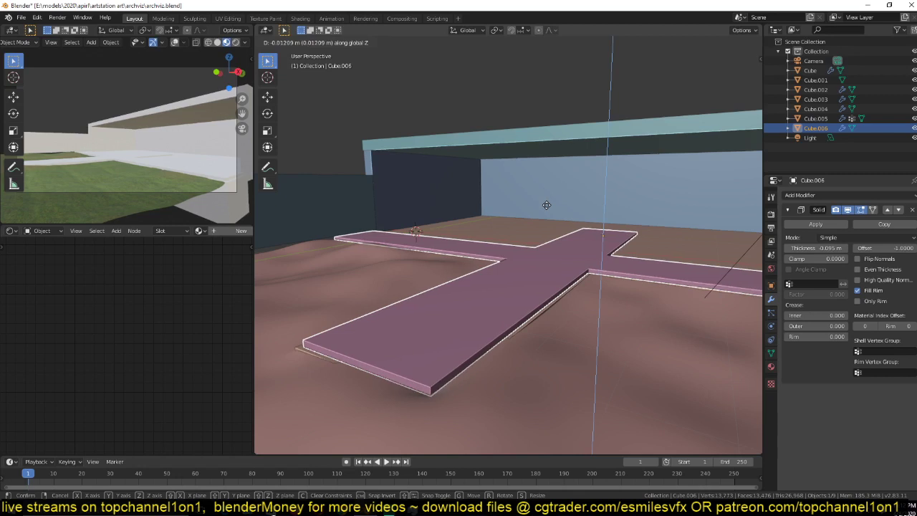
click(547, 205)
key(ctrl+s)
Step: Remove the Solidify modifier from the cross-shaped surface and give it a new material
middle_drag(553, 249, 590, 279)
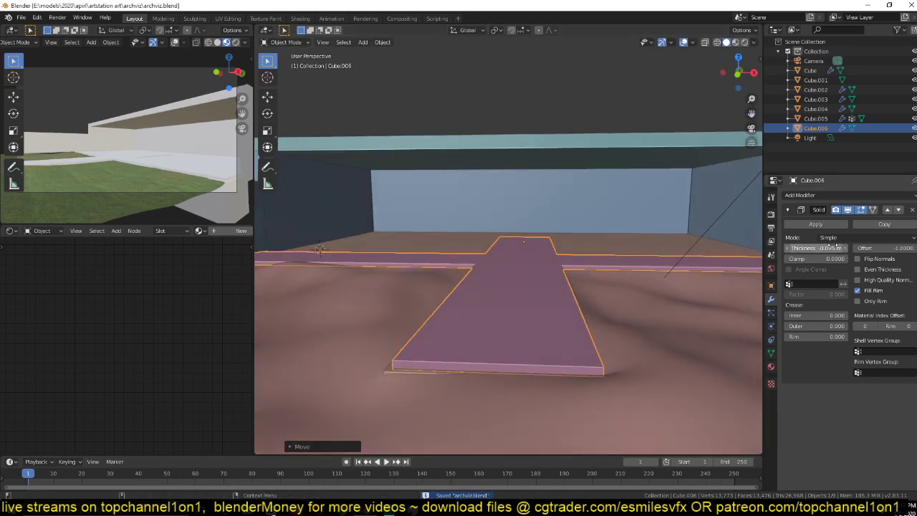
click(912, 209)
click(241, 230)
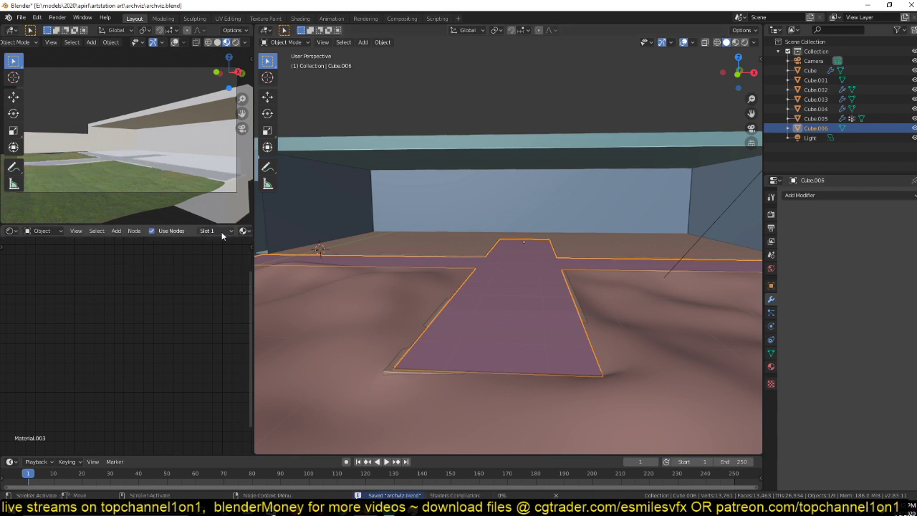
Step: Set the new material's roughness to 0 and its base color to blue (hue 0.576, saturation 0.679, value 0.551), saving the file
key(Home)
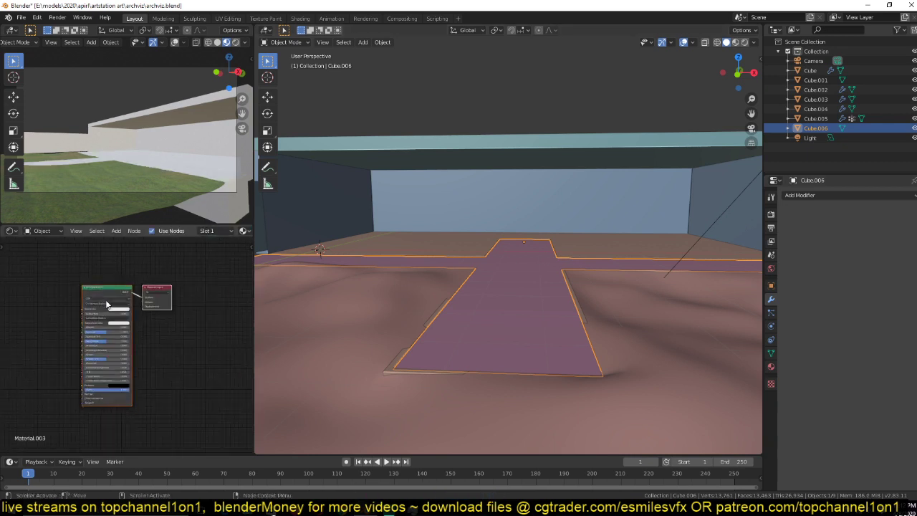
scroll(168, 352, up, 4)
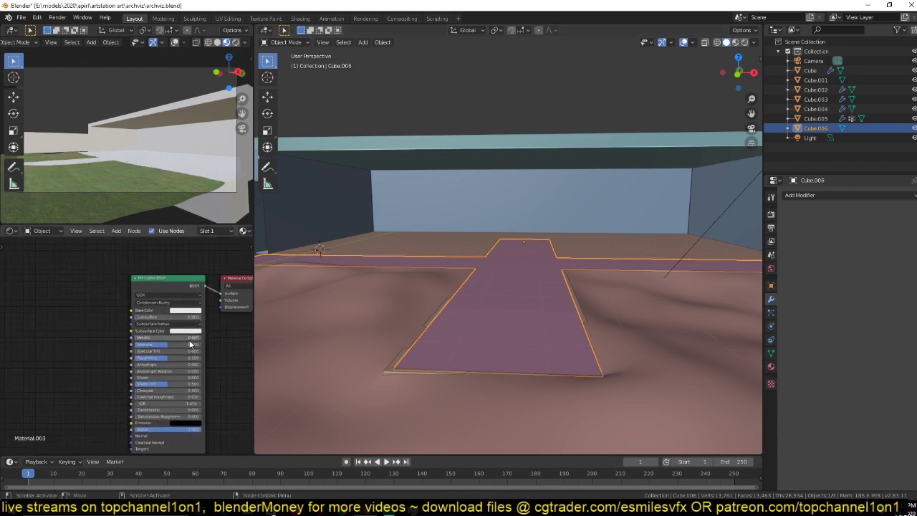
drag(179, 367, 138, 366)
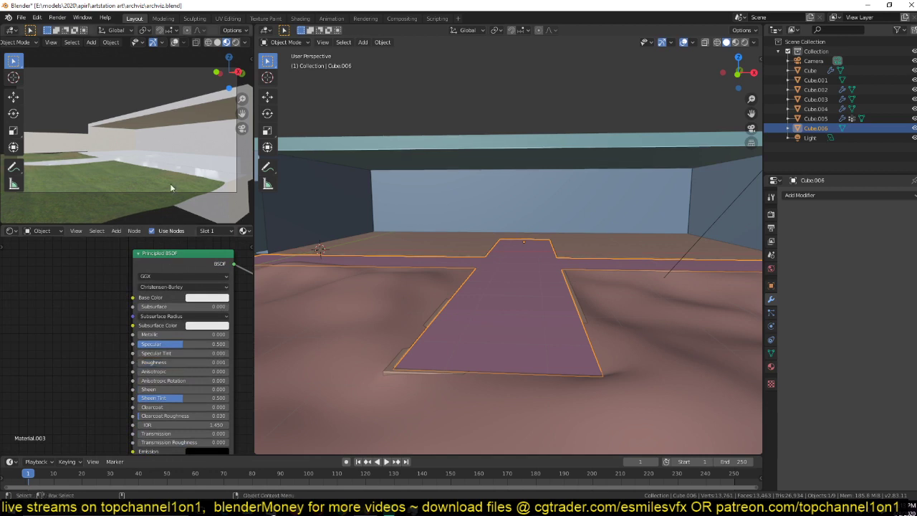
key(ctrl+s)
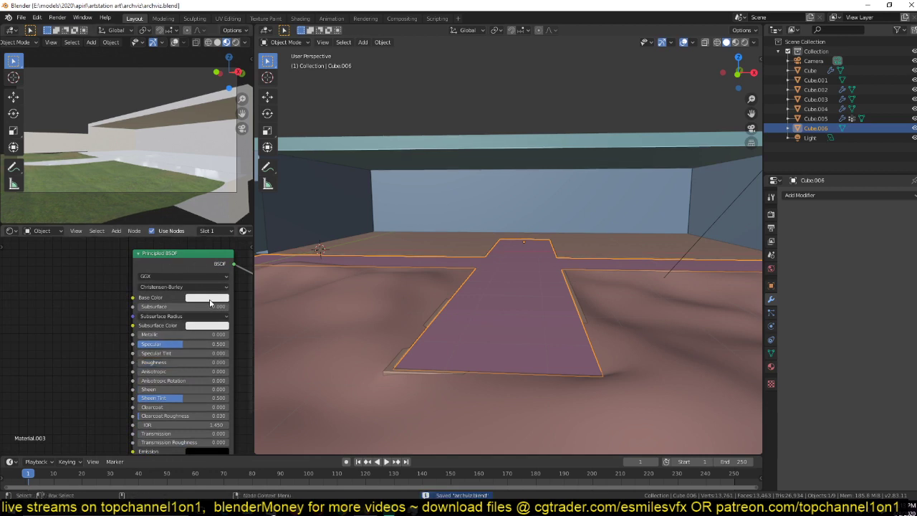
click(211, 299)
mouse_move(224, 195)
mouse_down()
mouse_move(231, 188)
mouse_move(257, 206)
mouse_up()
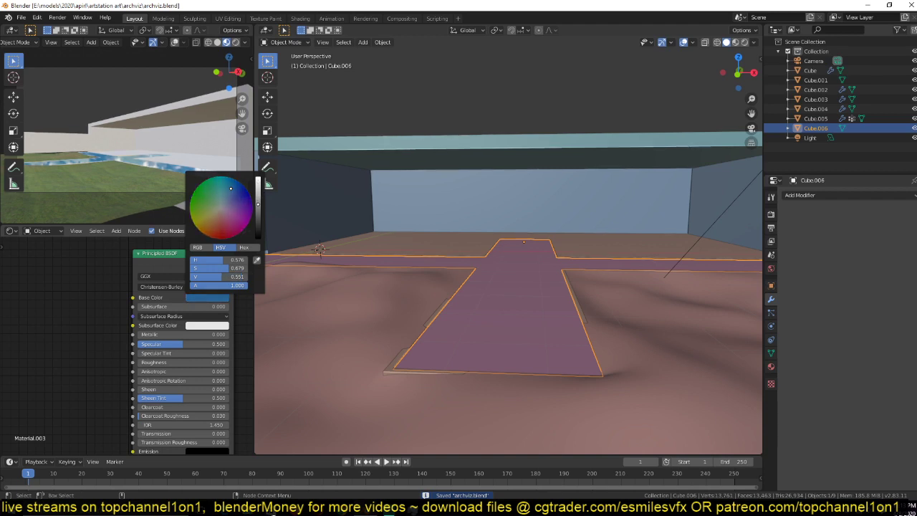
Step: Set the material's metallic to 1 and brighten the base color to light blue (hue 0.573, saturation 0.775, value 0.901)
click(180, 334)
text(1)
key(Return)
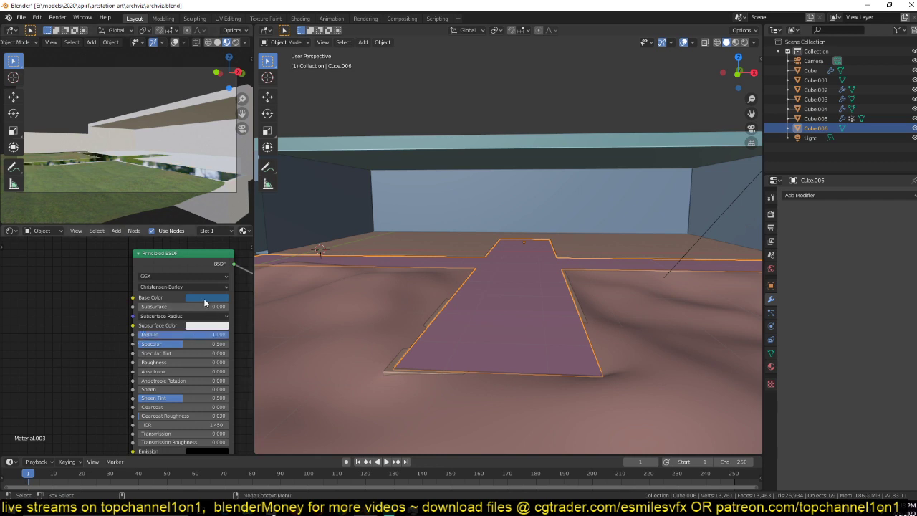
click(204, 326)
drag(257, 196, 234, 187)
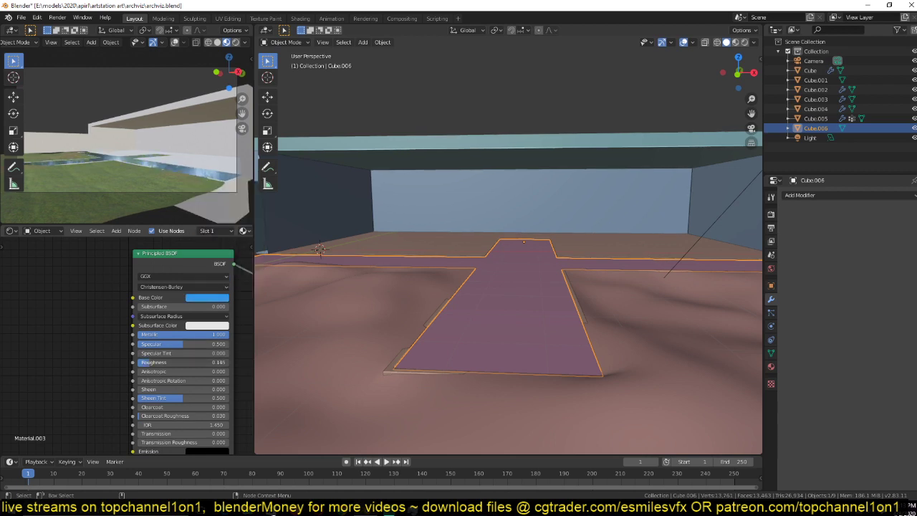
Step: Set the material's roughness to 0.105 and metallic to 0, and darken its base color to deep blue
drag(144, 362, 151, 363)
drag(207, 335, 152, 336)
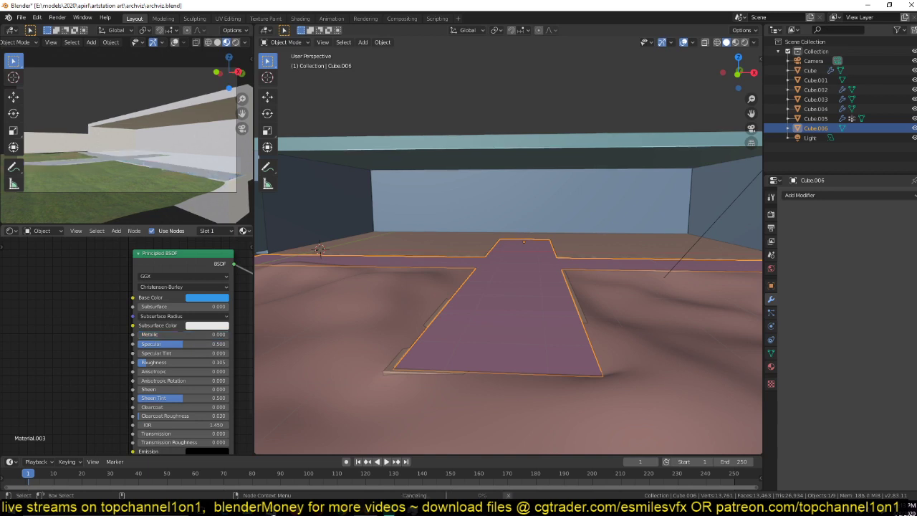
click(207, 297)
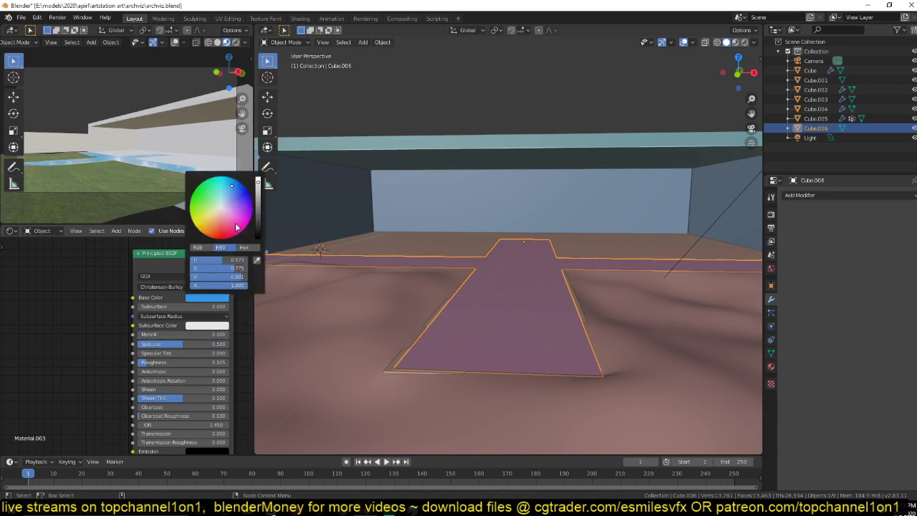
mouse_move(258, 193)
mouse_down()
mouse_move(258, 226)
mouse_move(257, 209)
mouse_up()
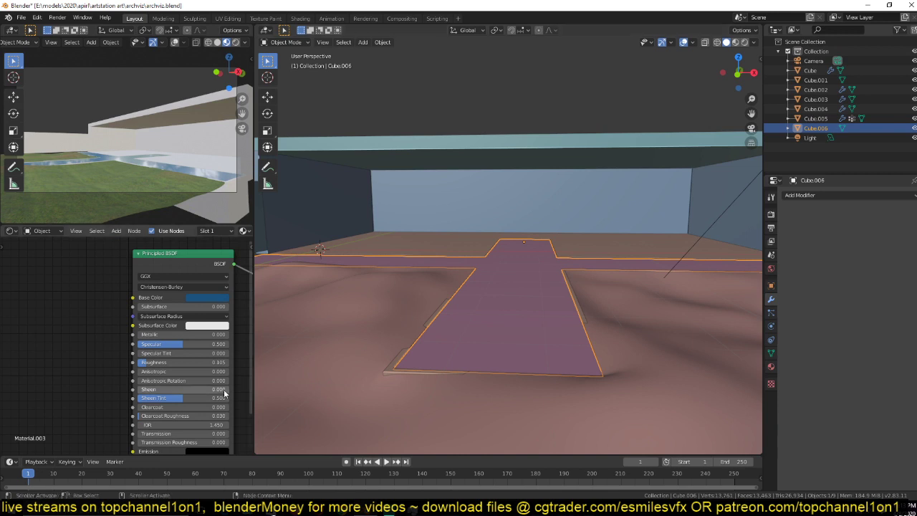
Step: Add an Image Texture node with the turquoise pool-water image from the textures folder and place it well before the Principled BSDF
key(shift+a)
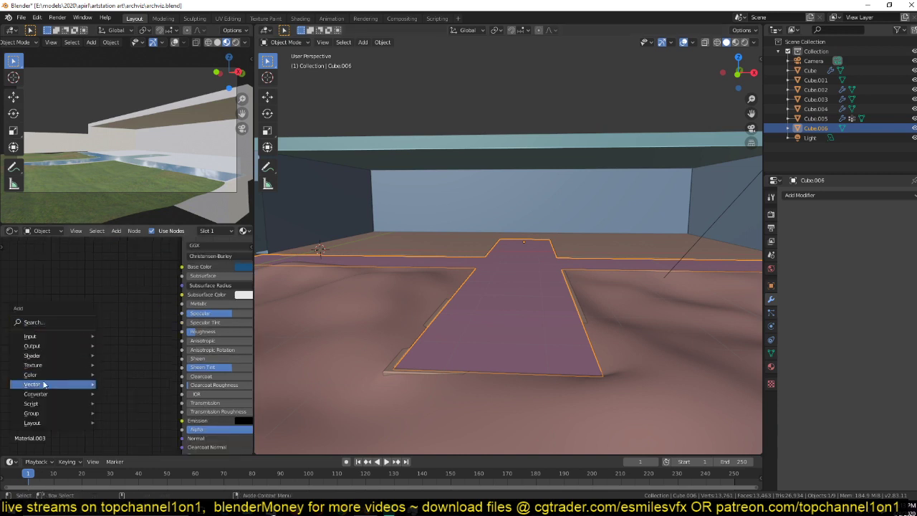
mouse_move(43, 364)
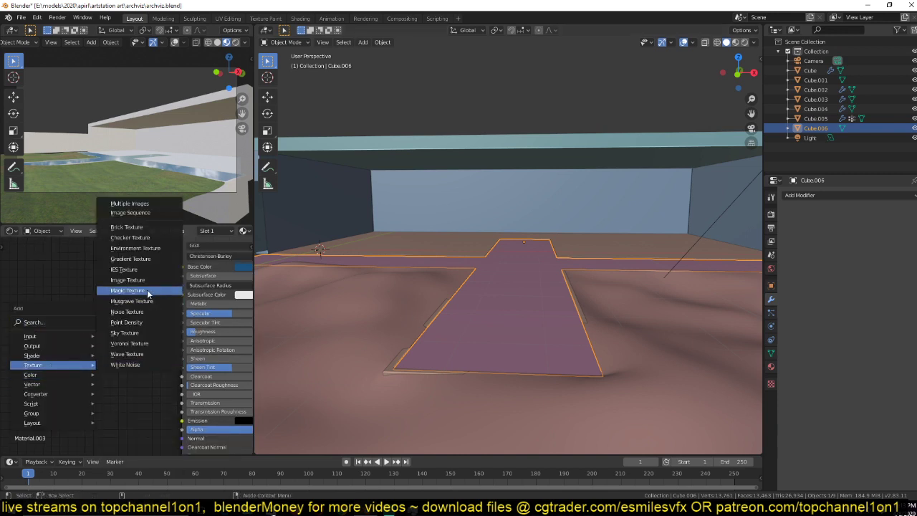
click(127, 280)
click(118, 340)
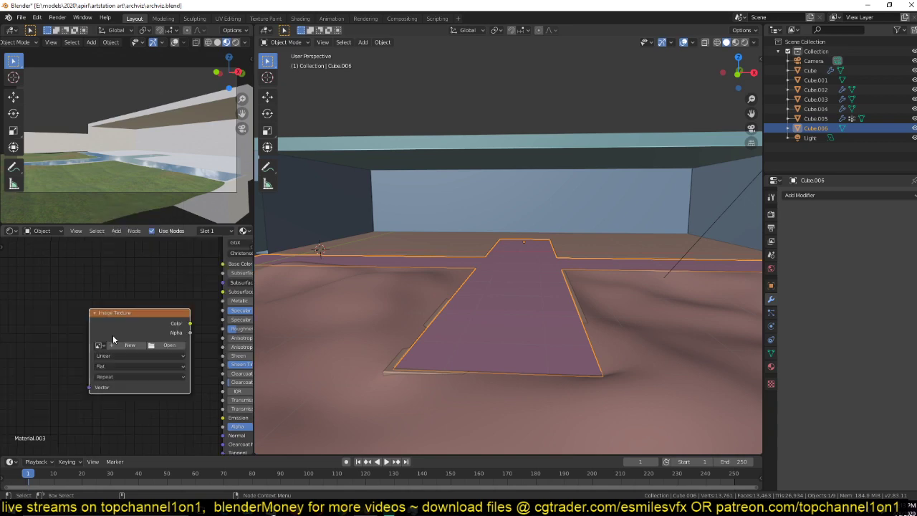
click(168, 345)
click(248, 360)
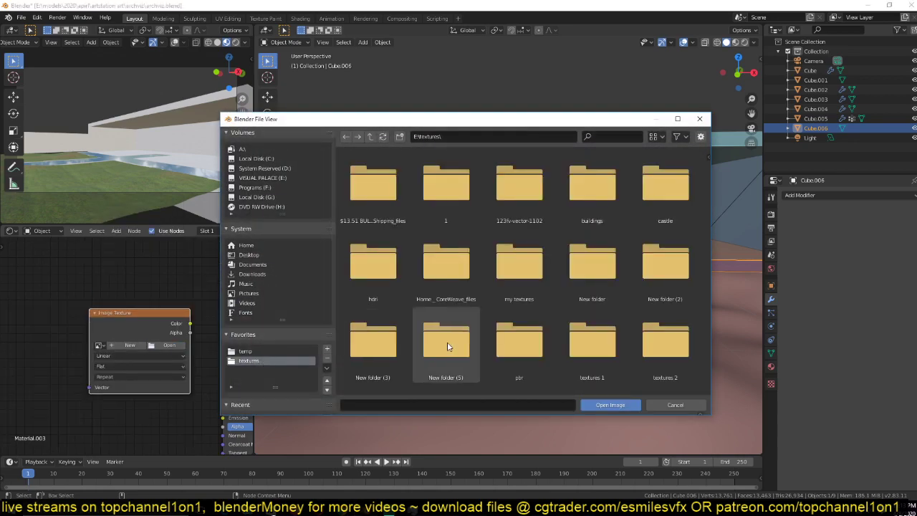
scroll(452, 350, down, 5)
scroll(452, 350, down, 10)
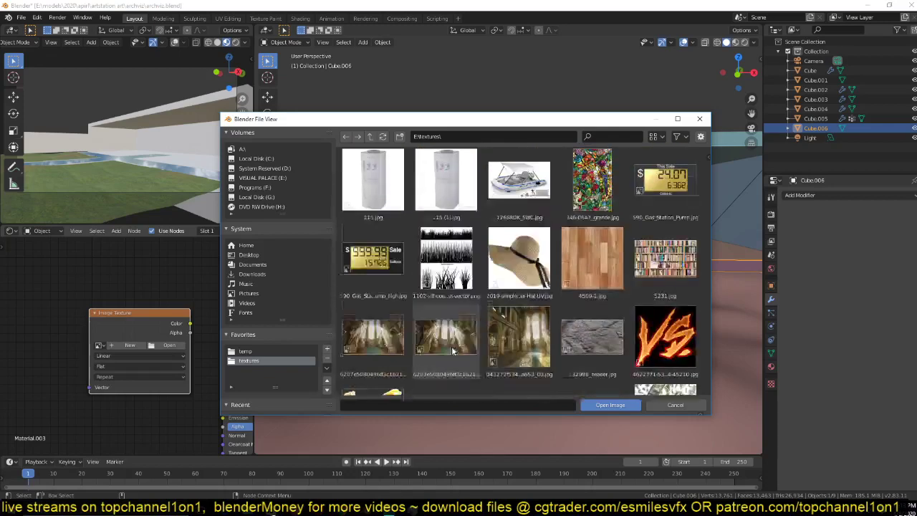
scroll(452, 350, down, 5)
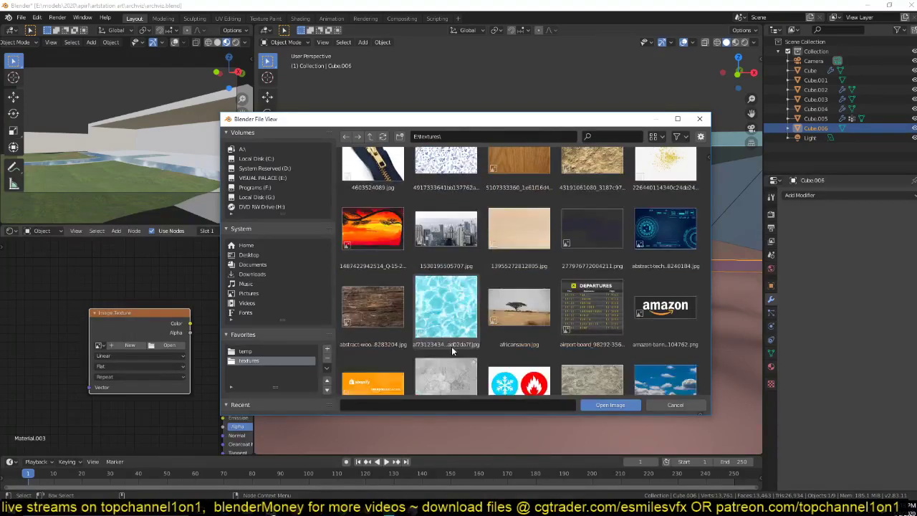
double_click(456, 328)
drag(132, 324, 43, 353)
middle_drag(98, 363, 148, 333)
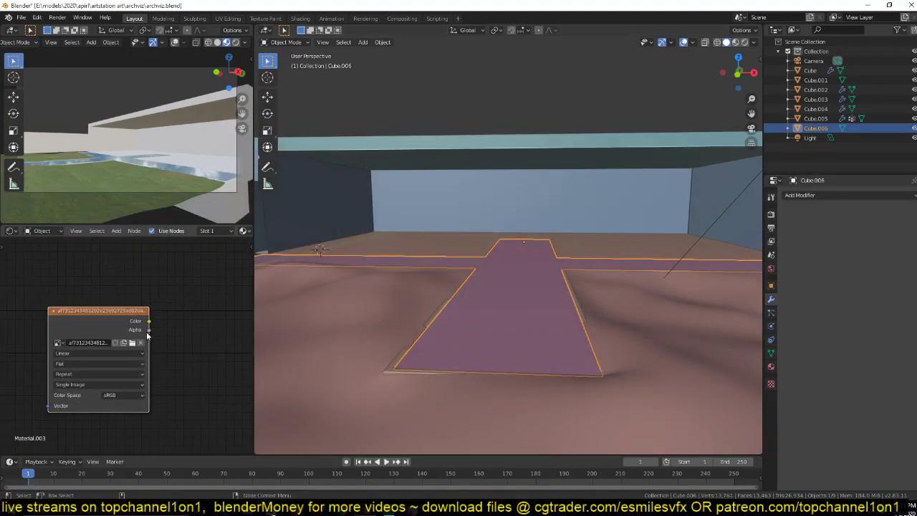
drag(119, 331, 80, 337)
Step: Add a Bump node, feeding the image color into its height and its output into the Principled BSDF's normal
scroll(177, 345, down, 2)
middle_drag(177, 345, 105, 347)
key(shift+a)
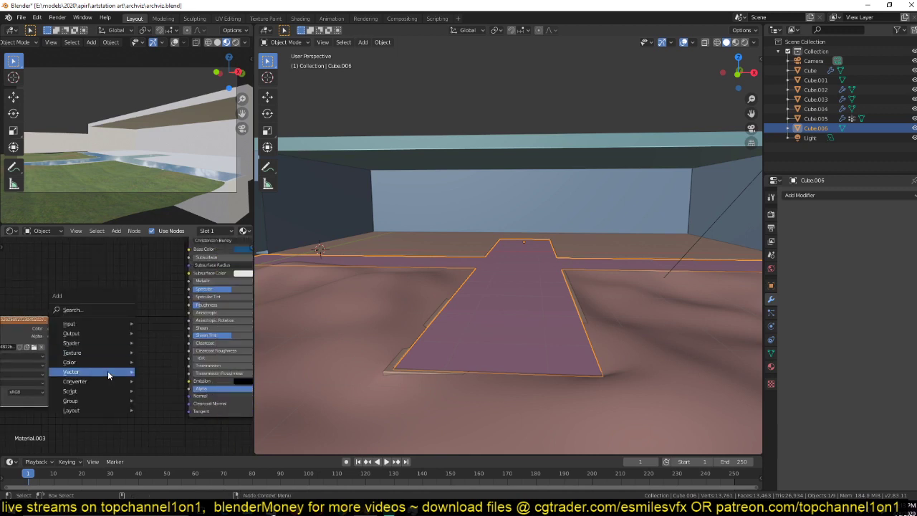
mouse_move(106, 374)
click(159, 371)
click(103, 326)
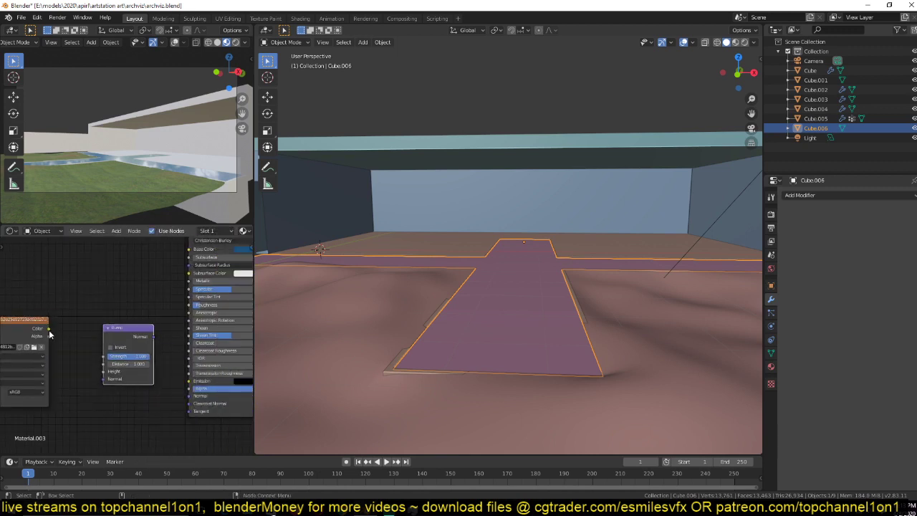
drag(49, 330, 104, 371)
drag(152, 336, 190, 396)
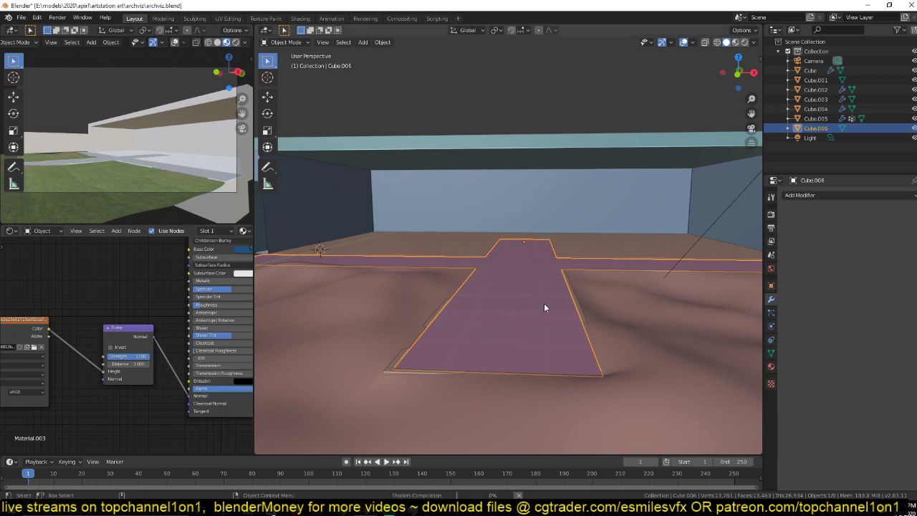
Step: Isolate the water surface in local view with material preview shading and unwrap its UVs, saving the file
key(KP_Divide)
key(ctrl+s)
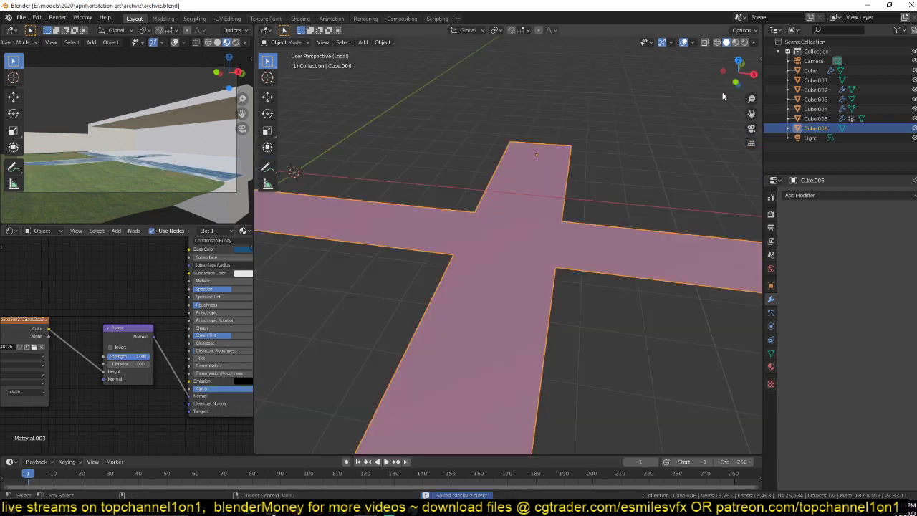
click(740, 42)
key(Tab)
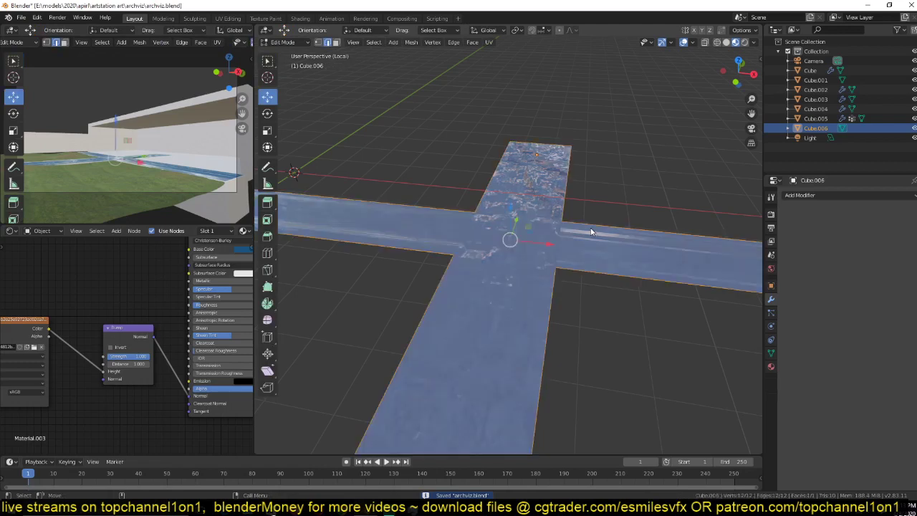
key(u)
click(590, 229)
Step: Connect the inner corner vertices on each side of the cross junction to split the two side arms from the central strip
key(1)
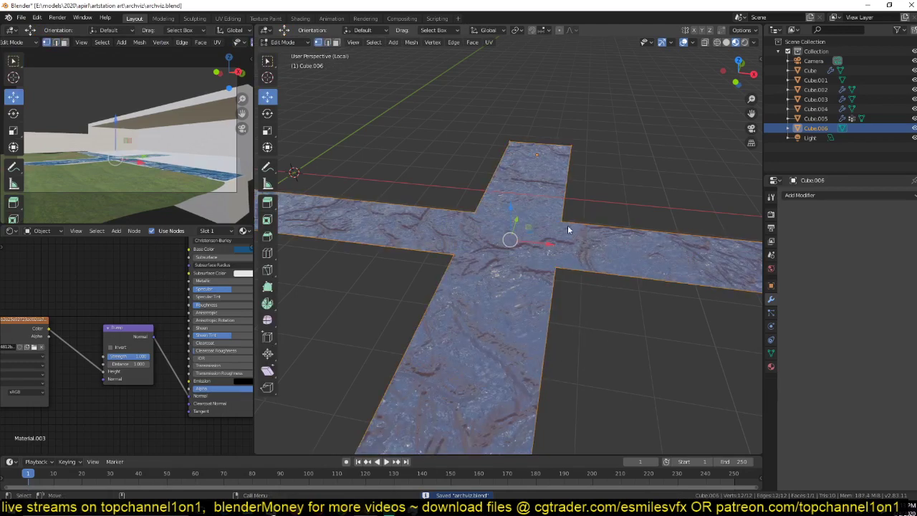
click(565, 223)
shift+click(557, 271)
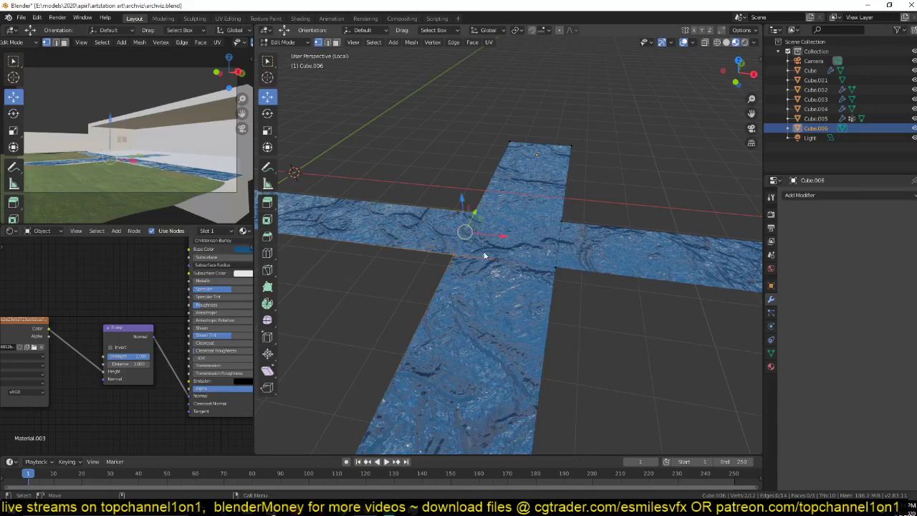
key(Tab)
Step: Add a texture-mapping setup with a Mapping node feeding the water image texture's vector, and save the file
middle_drag(609, 307, 562, 261)
scroll(191, 349, up, 3)
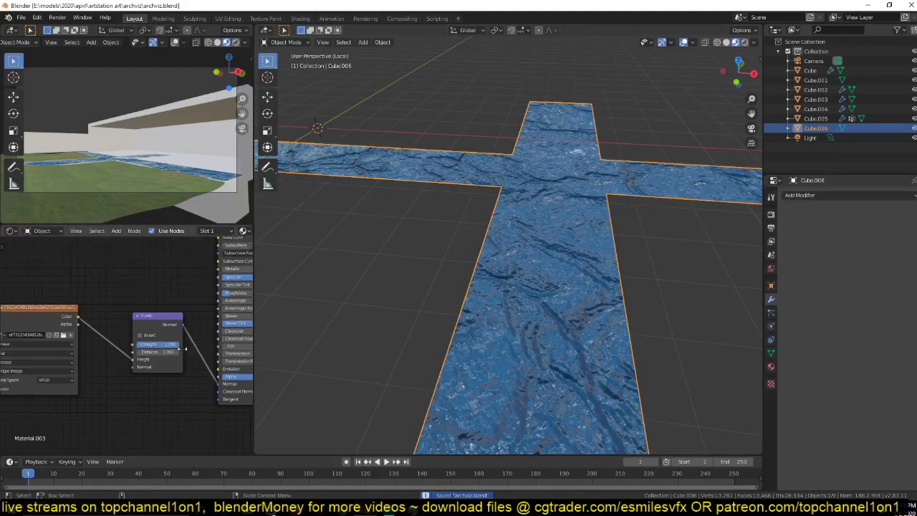
middle_drag(129, 360, 224, 341)
click(69, 302)
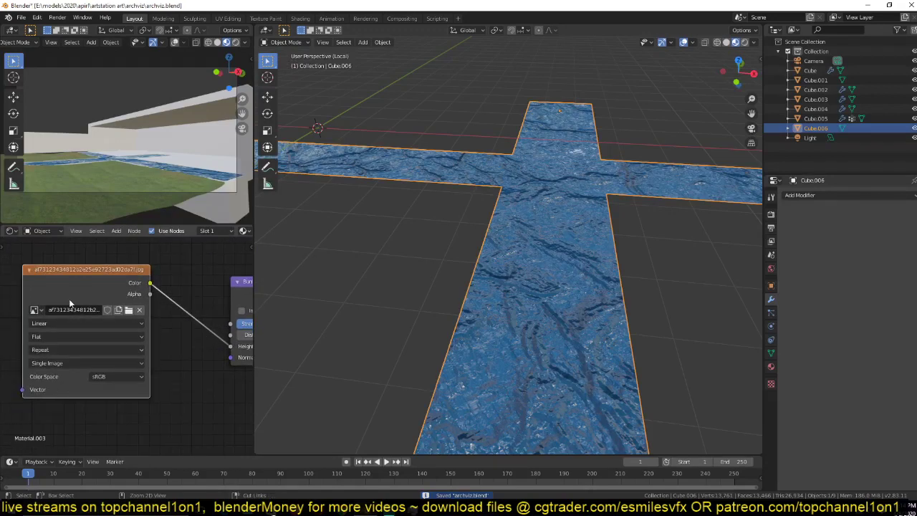
key(ctrl+t)
middle_drag(90, 351, 186, 332)
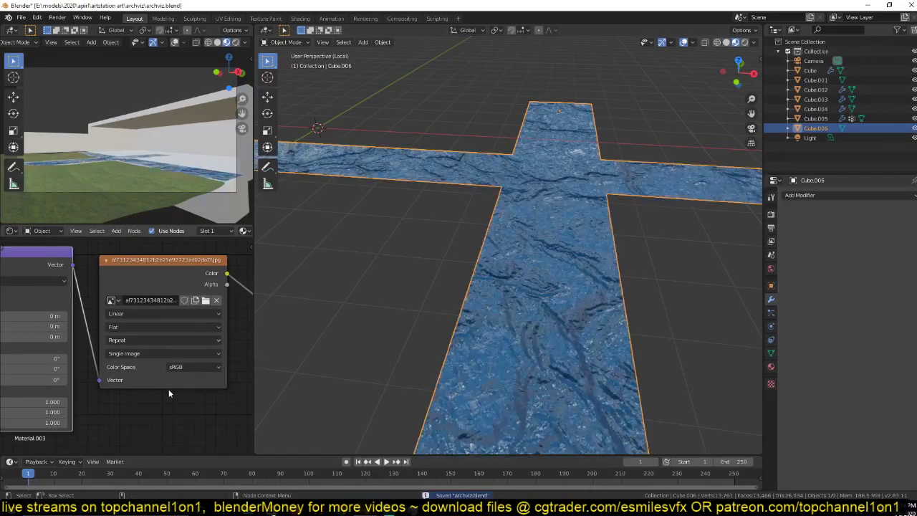
middle_drag(169, 389, 155, 364)
key(ctrl+s)
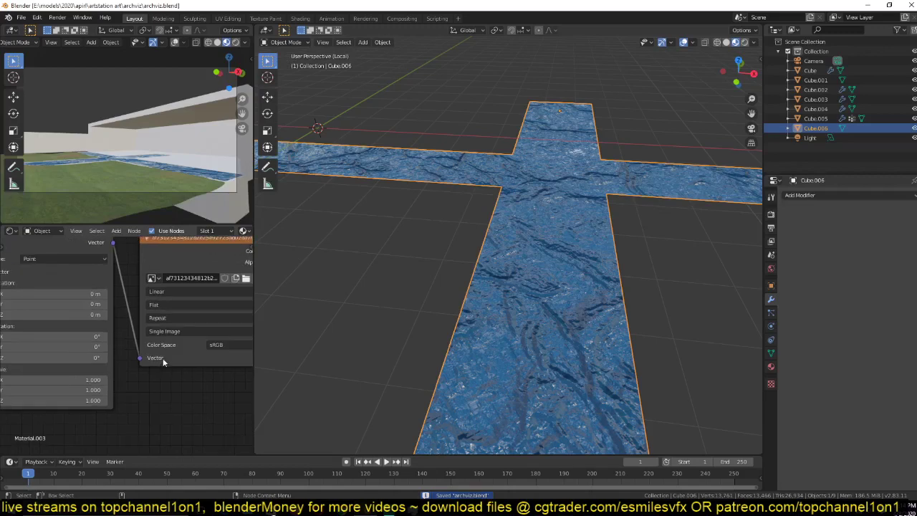
Step: Set the Mapping node's scale to about 8.4 on all axes and the bump strength to 0.267
drag(70, 379, 108, 401)
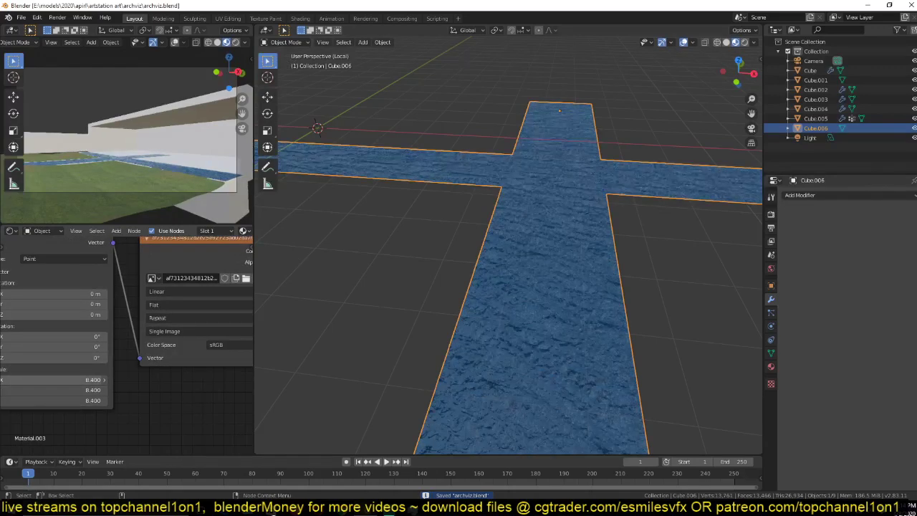
middle_drag(251, 349, 40, 378)
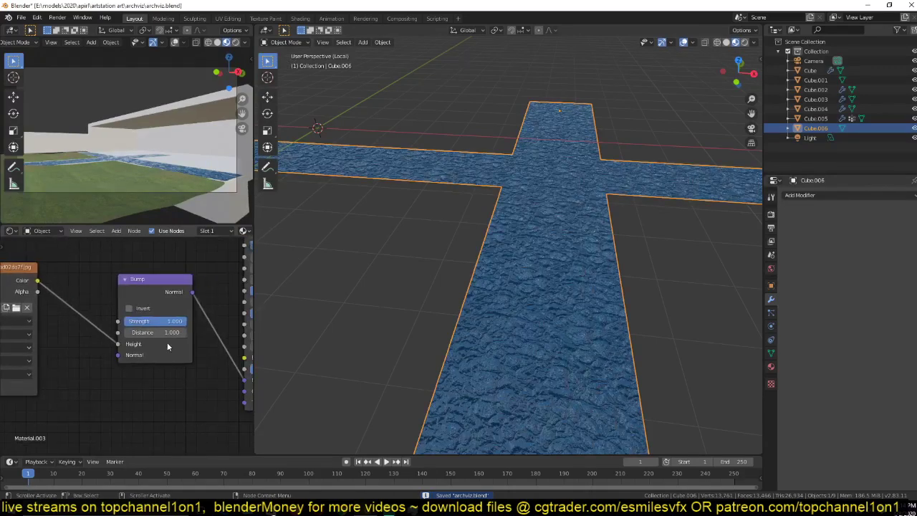
drag(172, 323, 131, 321)
mouse_move(491, 301)
middle_down()
mouse_move(483, 267)
mouse_move(475, 313)
mouse_move(458, 314)
middle_up()
scroll(472, 310, up, 2)
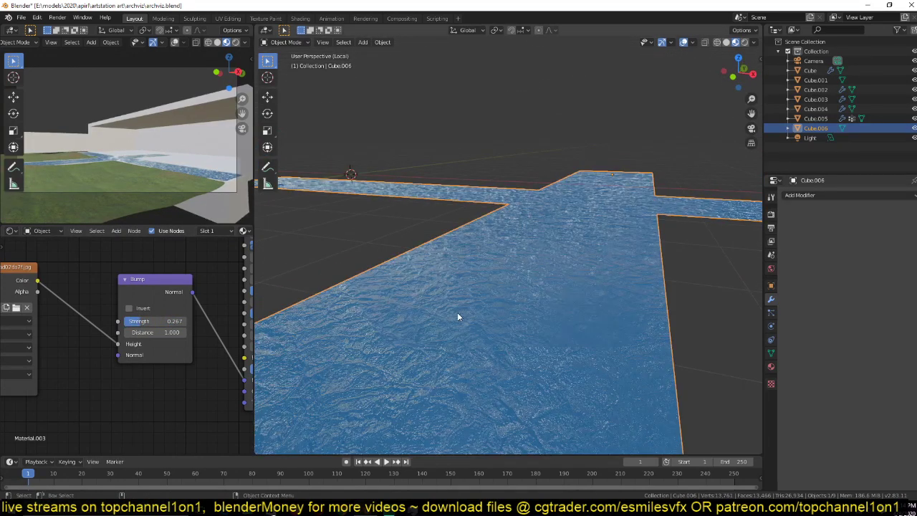
Step: Save the file and set the Transmission of the water material's Principled BSDF to 1
key(ctrl+s)
middle_drag(242, 366, 126, 378)
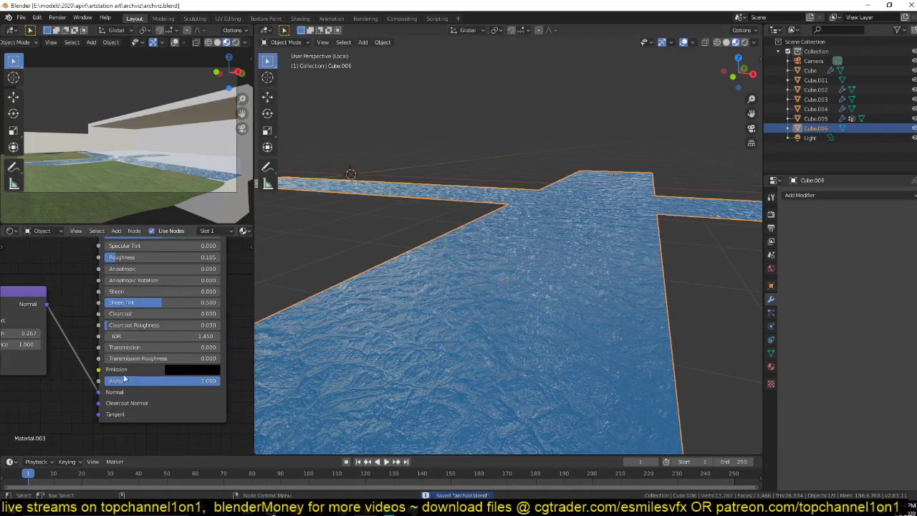
click(128, 348)
text(1)
key(Return)
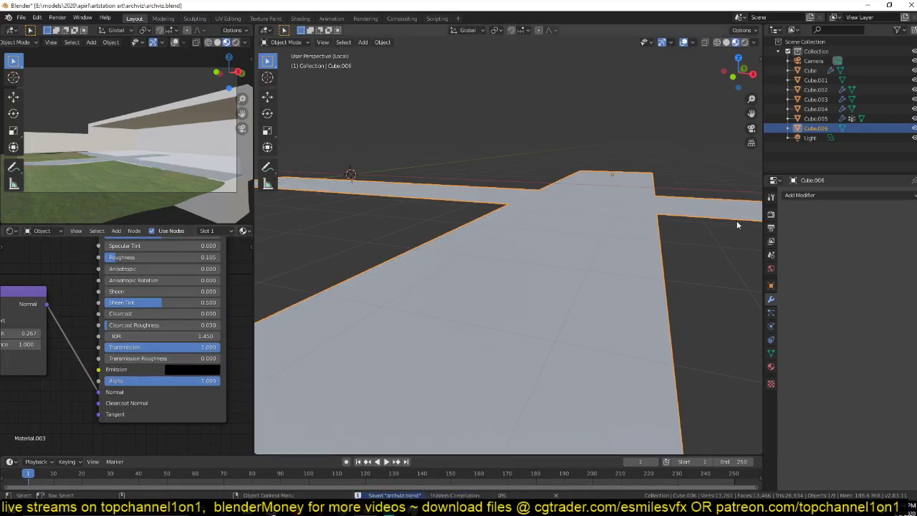
middle_drag(589, 240, 603, 253)
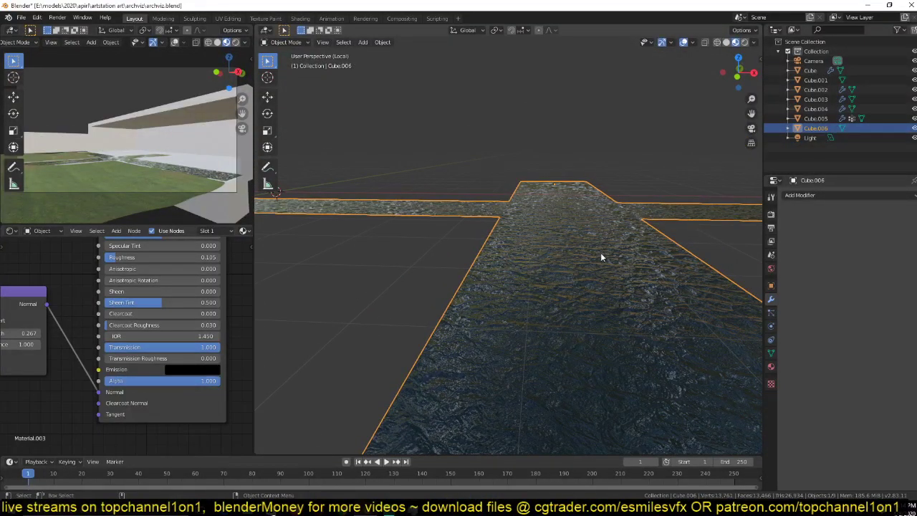
Step: Reposition the texture and Bump nodes together in the water material's node graph and save the file
middle_drag(97, 280, 192, 301)
scroll(143, 309, down, 3)
scroll(140, 296, down, 1)
drag(180, 279, 28, 375)
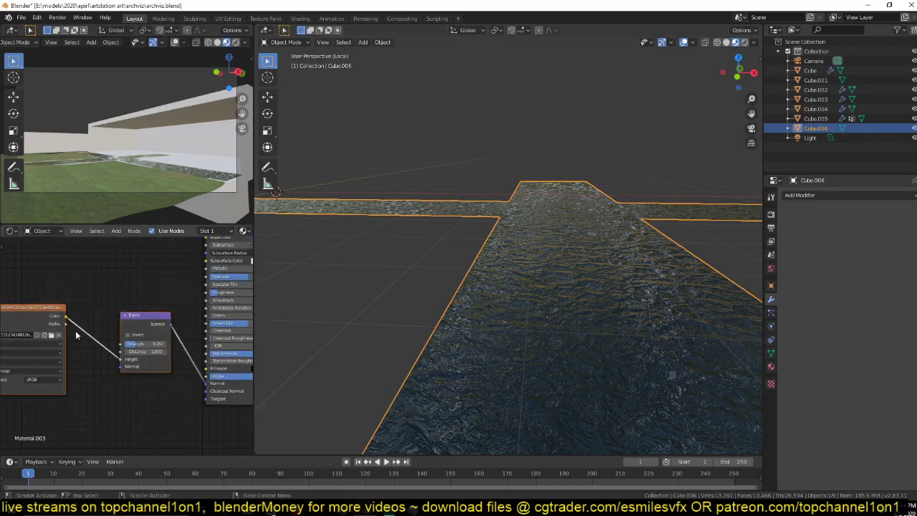
key(g)
click(103, 348)
key(ctrl+s)
middle_drag(107, 300, 112, 326)
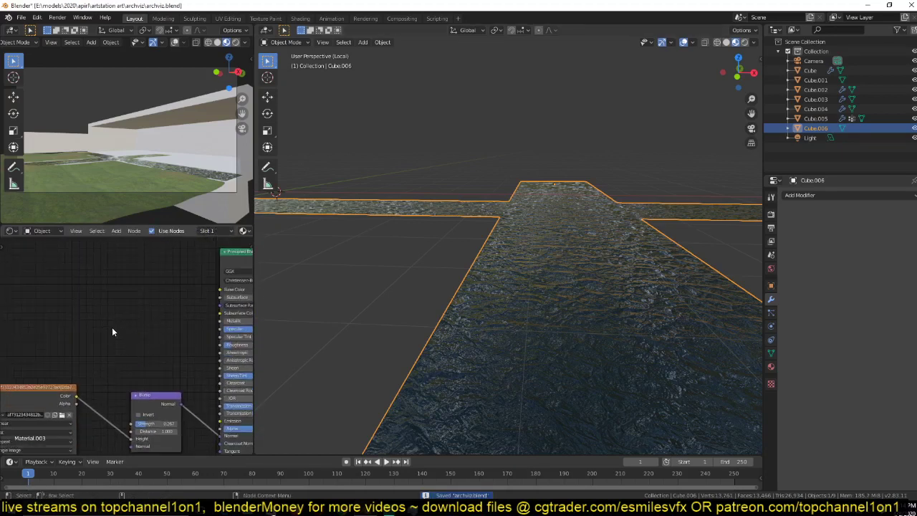
Step: Add a Fresnel node with an IOR of 1.450 to the water material and preview its output on the surface
key(shift+a)
mouse_move(49, 262)
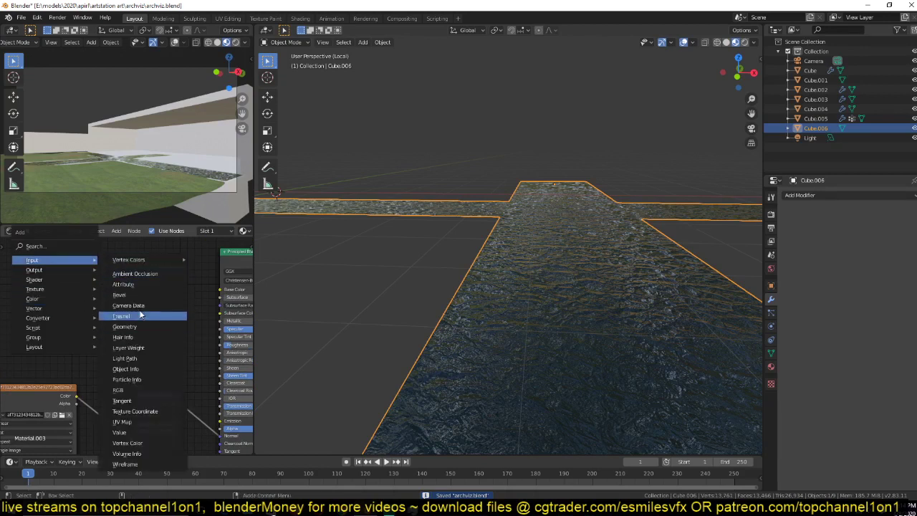
click(127, 316)
click(96, 261)
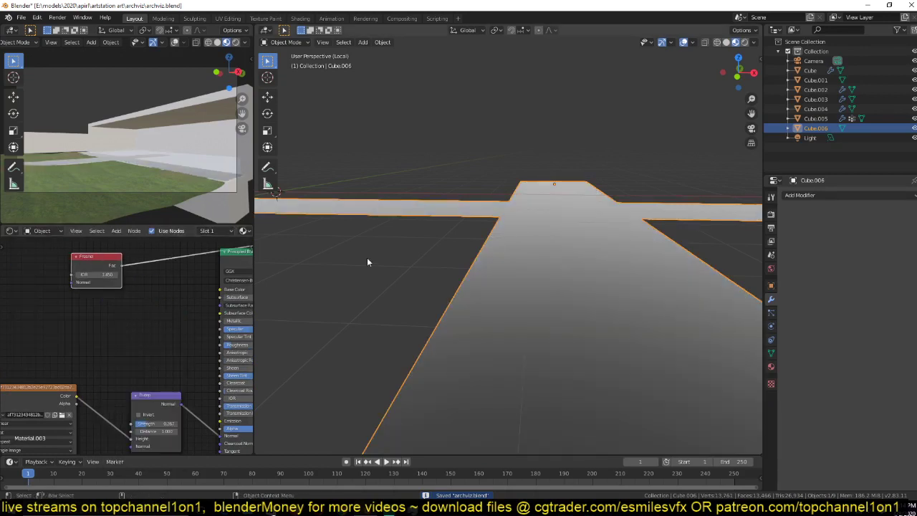
mouse_move(368, 260)
middle_down()
mouse_move(509, 259)
mouse_move(410, 276)
mouse_move(398, 262)
middle_up()
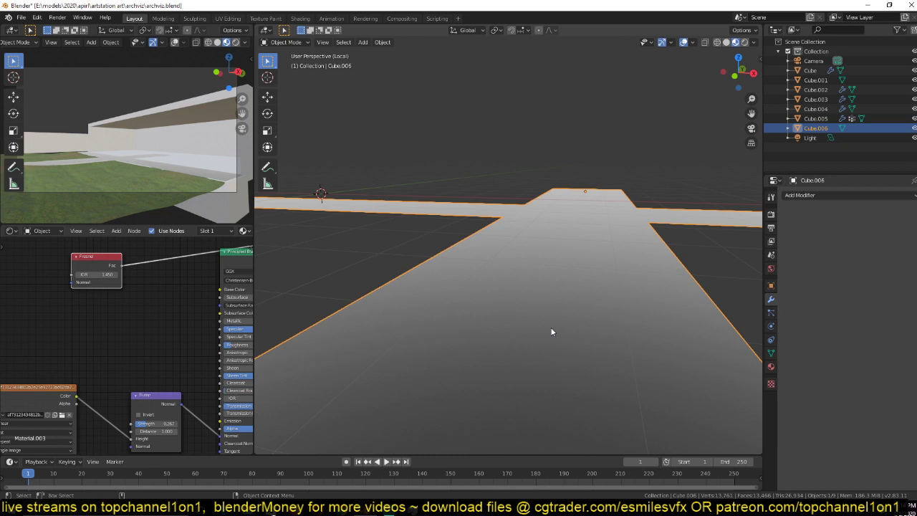
Step: Insert a ColorRamp after the Fresnel node, keep it in the surface preview, and save the file
middle_drag(116, 318, 148, 347)
drag(133, 296, 61, 282)
key(shift+a)
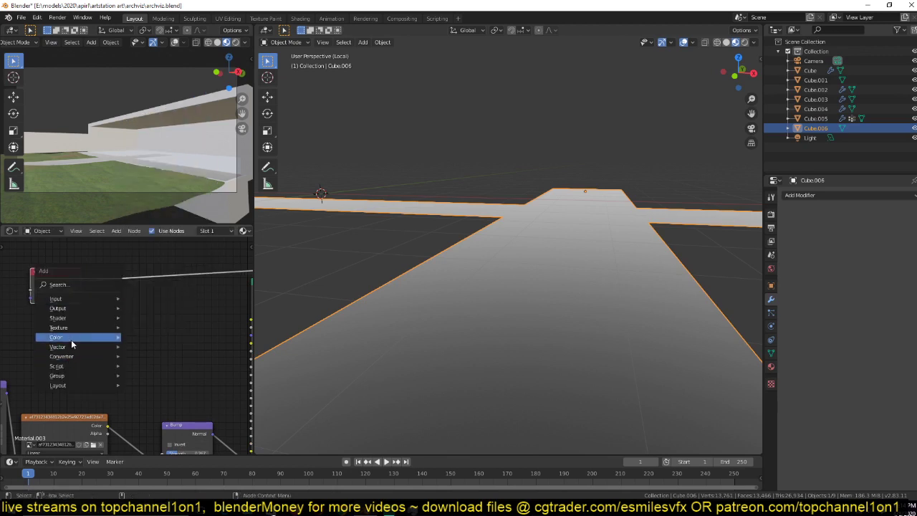
mouse_move(93, 356)
click(149, 229)
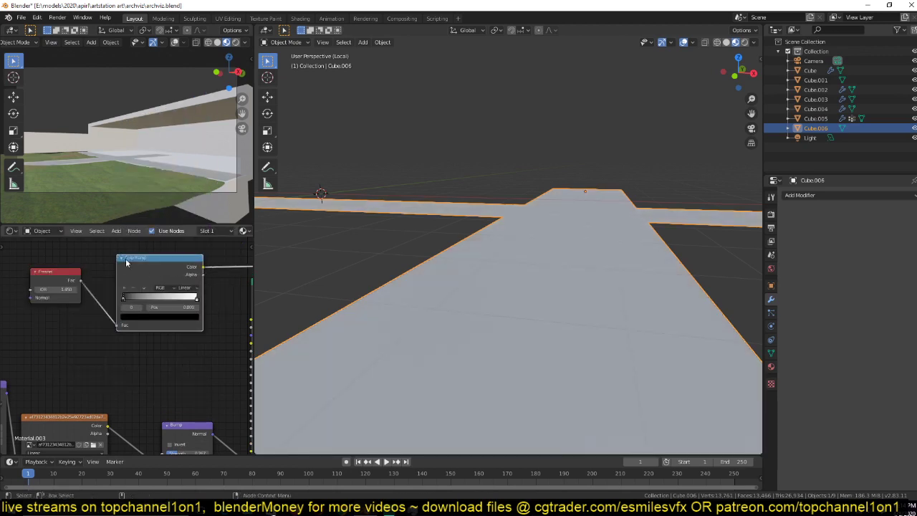
click(144, 326)
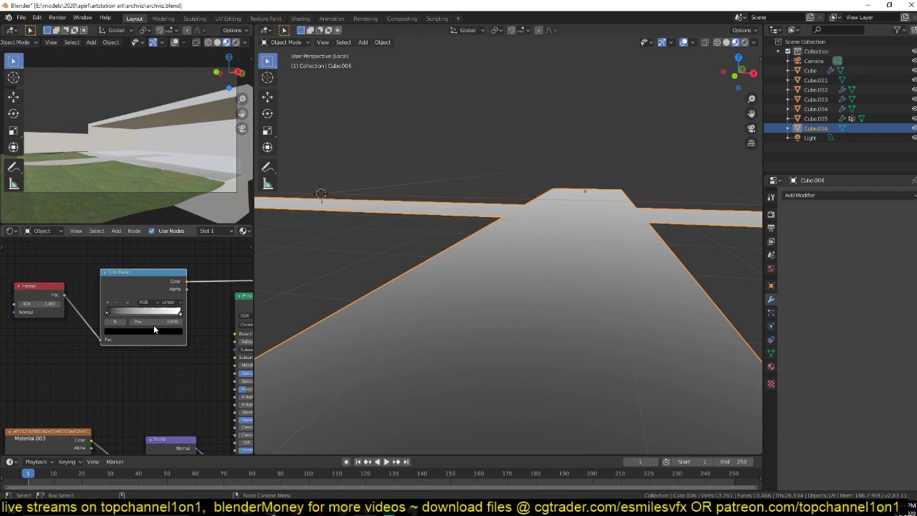
key(ctrl+s)
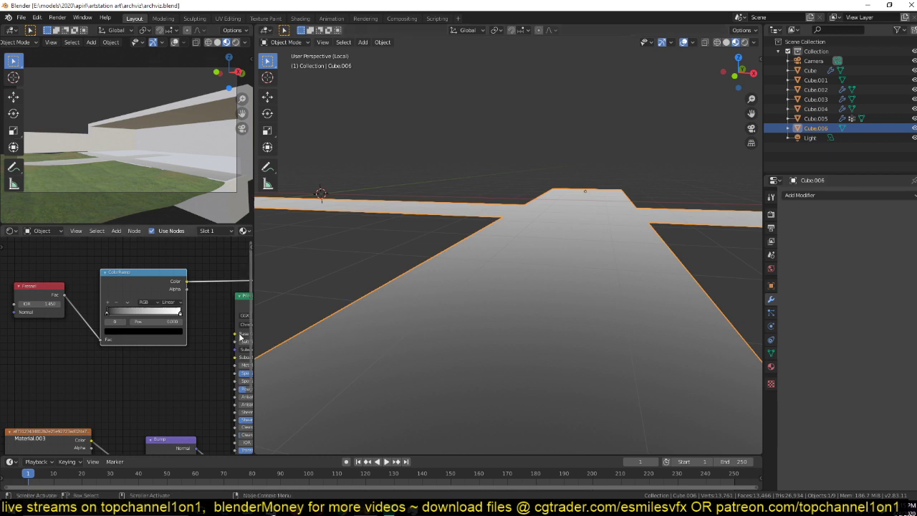
Step: Color the ramp's white stop bright sky blue and its black stop dark olive green, saving the file
click(180, 313)
click(176, 332)
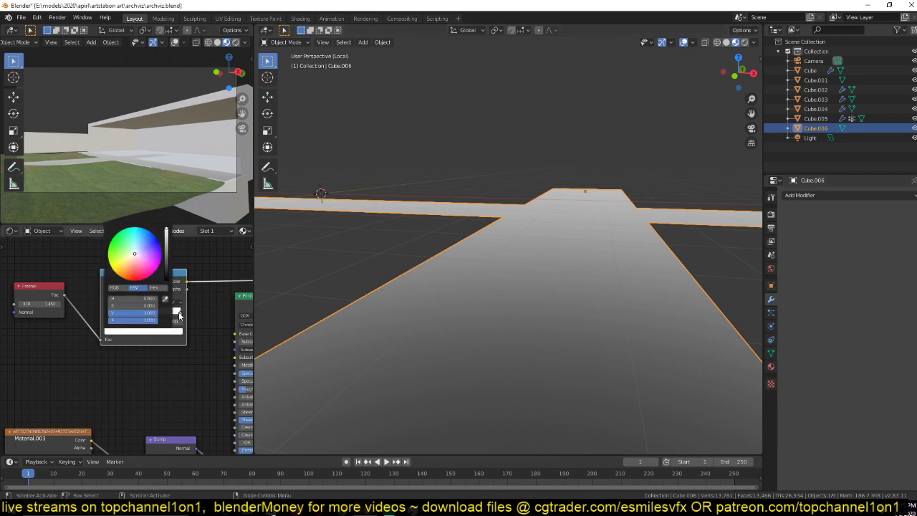
drag(144, 242, 141, 233)
click(105, 313)
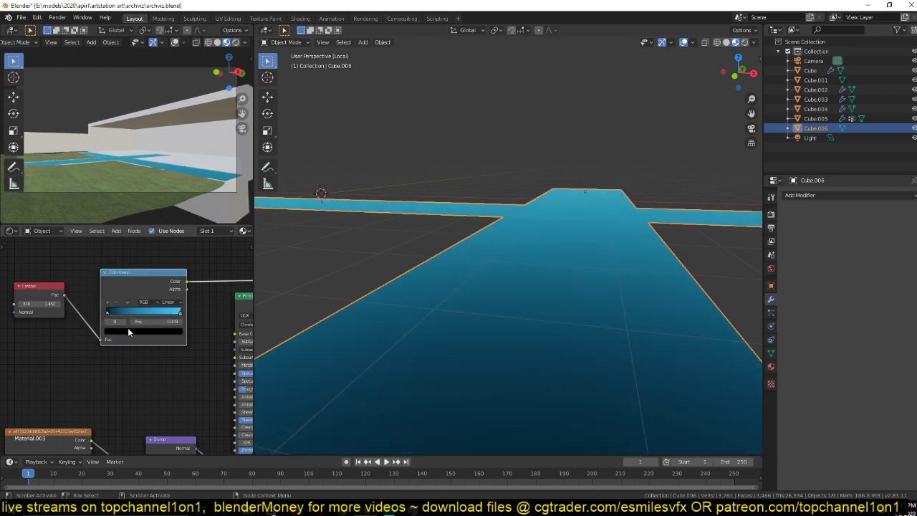
click(130, 331)
click(166, 248)
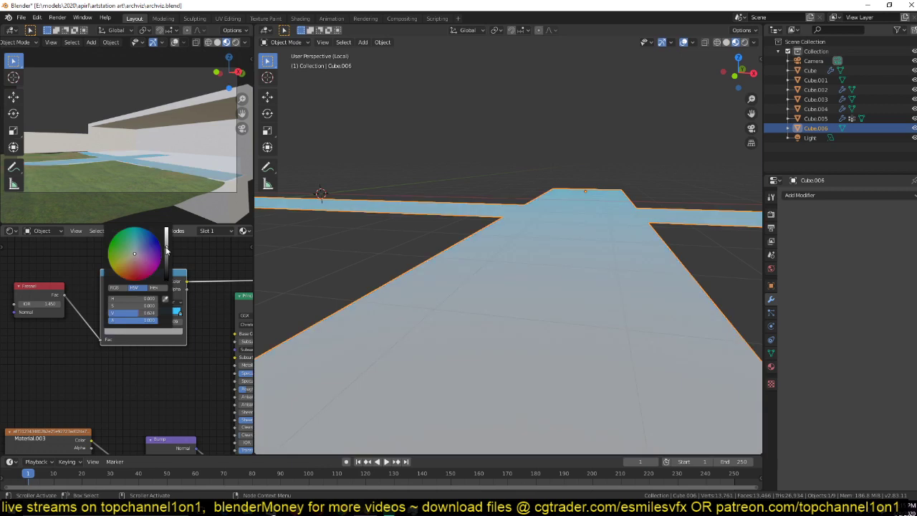
drag(133, 258, 166, 268)
scroll(457, 228, down, 3)
middle_drag(458, 229, 425, 225)
scroll(458, 238, up, 3)
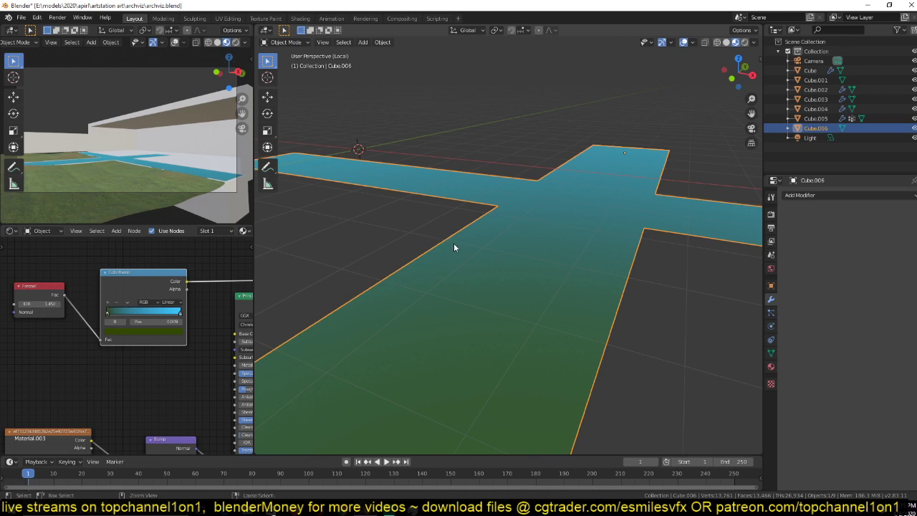
key(ctrl+s)
Step: Move the Fresnel and ColorRamp nodes farther from the Principled BSDF to open up space, saving the file
mouse_move(477, 241)
middle_down()
mouse_move(485, 231)
mouse_move(542, 246)
mouse_move(502, 238)
mouse_move(560, 219)
mouse_move(479, 228)
middle_up()
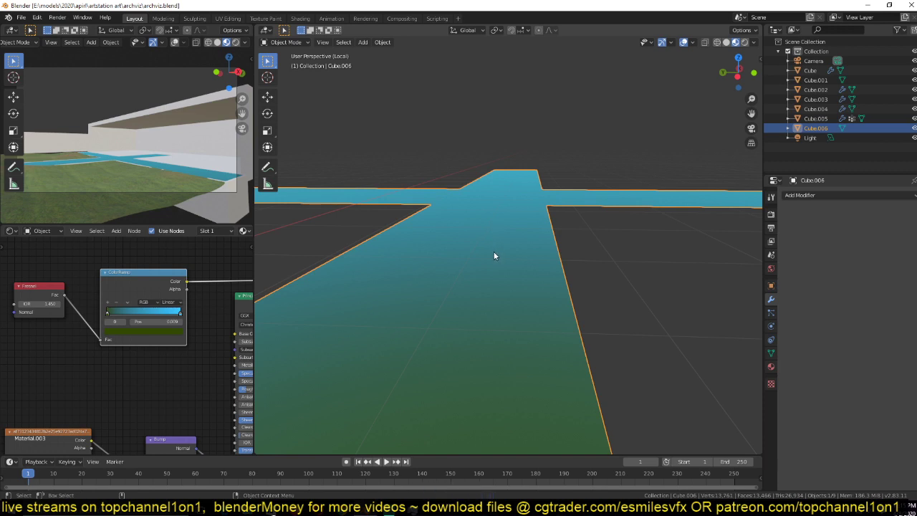
middle_drag(601, 230, 541, 233)
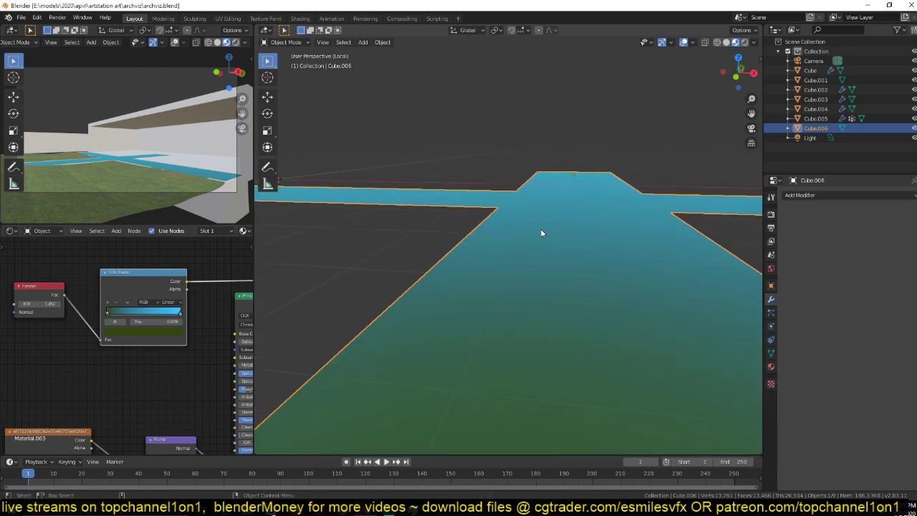
drag(37, 279, 151, 350)
drag(140, 285, 74, 301)
click(177, 312)
key(ctrl+s)
middle_drag(142, 323, 189, 323)
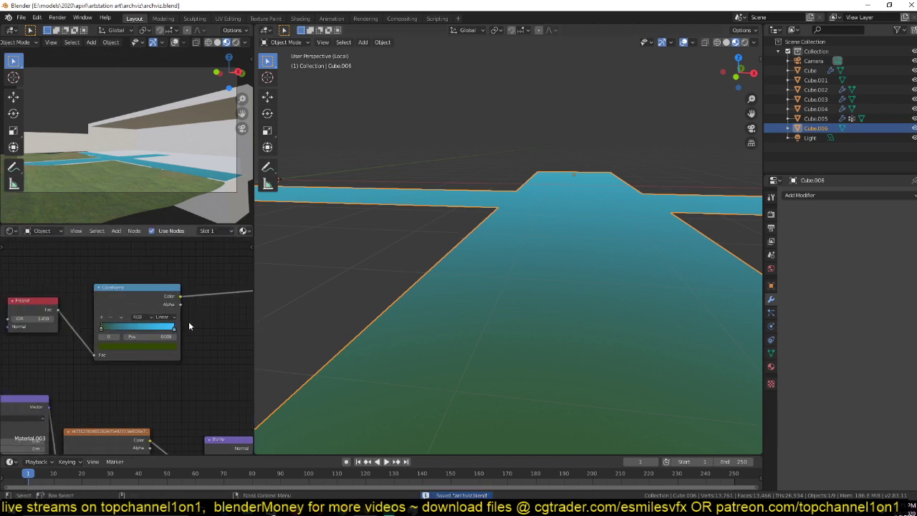
drag(159, 258, 26, 340)
drag(148, 286, 103, 281)
click(187, 327)
scroll(185, 330, down, 3)
middle_drag(186, 330, 68, 288)
scroll(157, 330, up, 2)
key(ctrl+s)
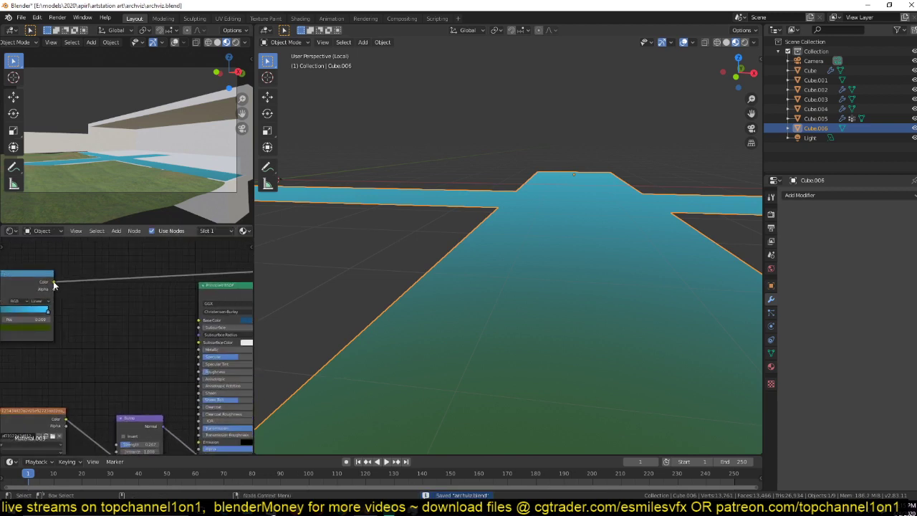
Step: Connect the ColorRamp's Color output to the Base Color of the Principled BSDF
drag(54, 282, 199, 320)
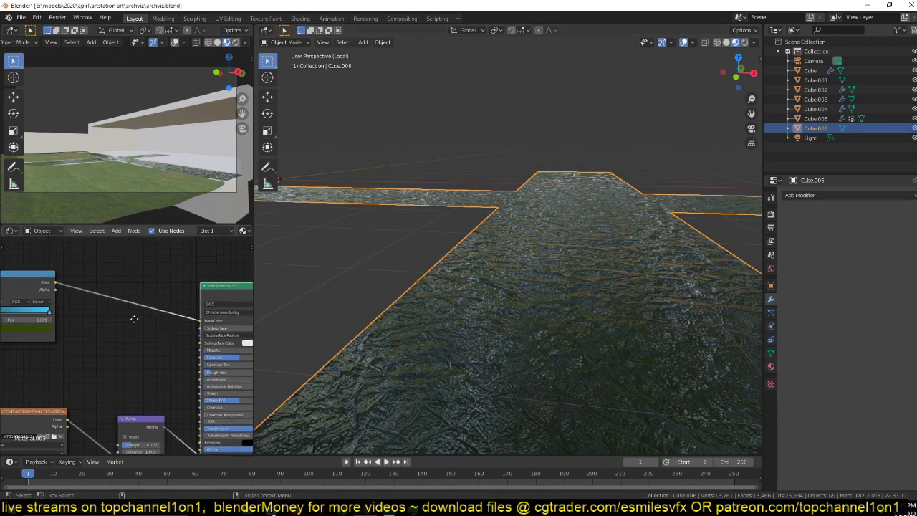
middle_drag(113, 318, 134, 302)
mouse_move(548, 265)
middle_down()
mouse_move(518, 285)
mouse_move(537, 265)
middle_up()
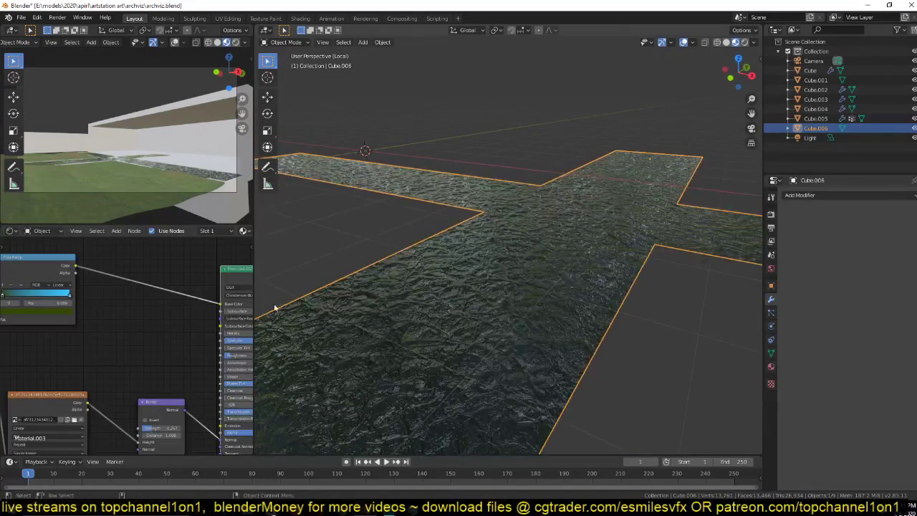
Step: Lower the water shader's Roughness to about 0.06 and the bump strength to 0.050
middle_drag(206, 313, 119, 308)
middle_drag(560, 246, 543, 250)
middle_drag(154, 313, 175, 293)
middle_drag(362, 228, 440, 237)
middle_drag(40, 323, 96, 334)
mouse_move(198, 299)
mouse_down()
mouse_move(252, 299)
mouse_move(187, 299)
mouse_up()
drag(123, 377, 94, 381)
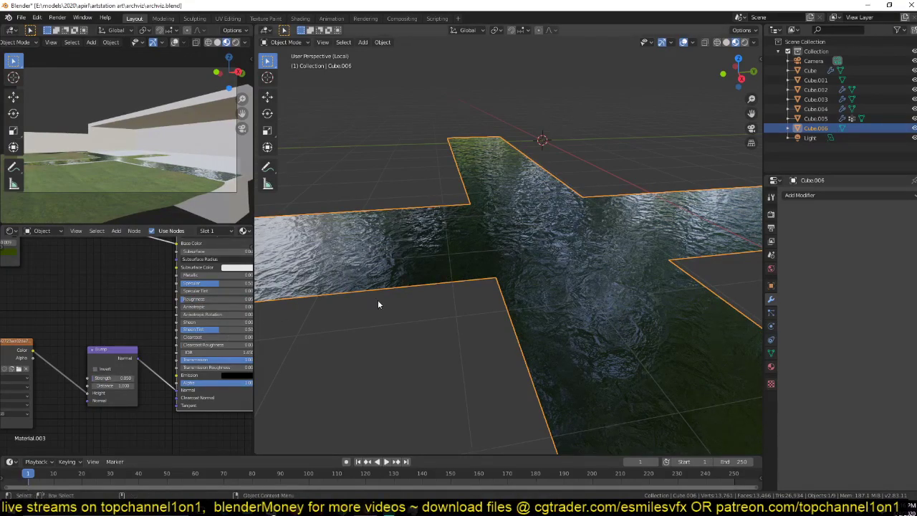
middle_drag(378, 300, 437, 295)
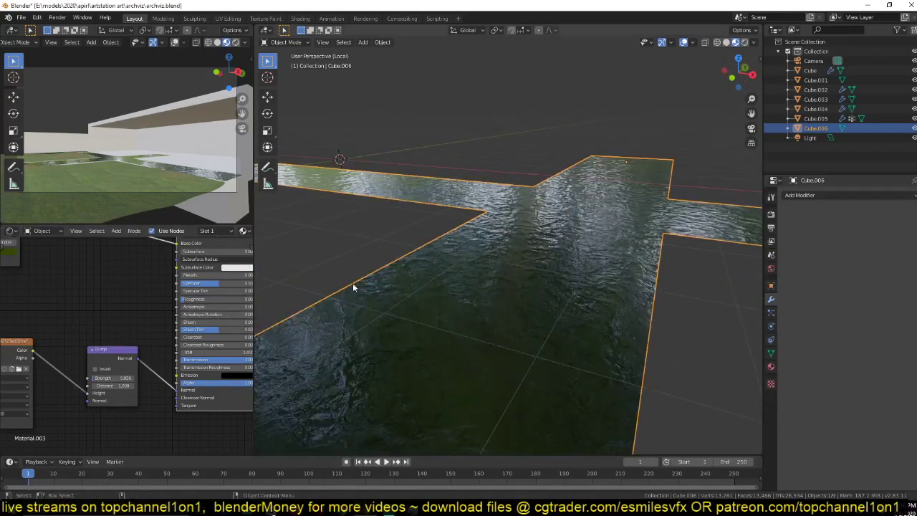
Step: Compare the ColorRamp preview with the full Principled BSDF on the water surface from a low viewing angle
middle_drag(75, 274, 116, 321)
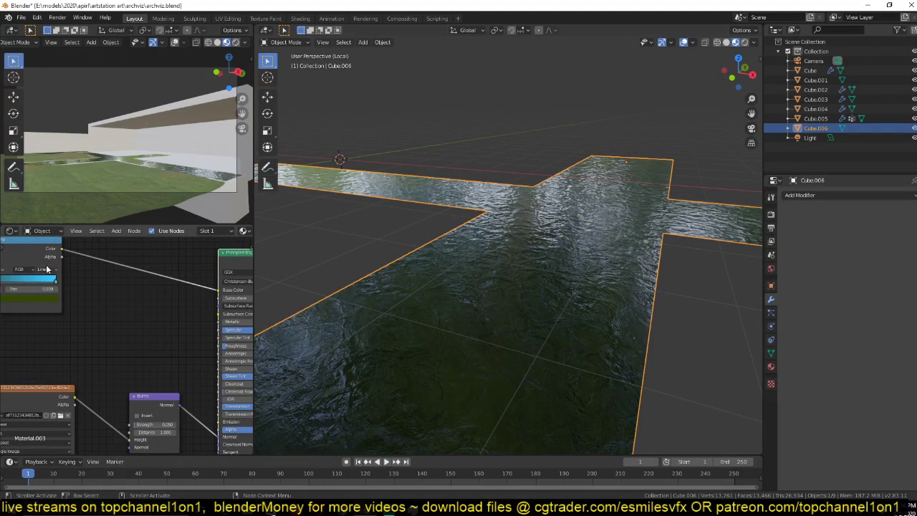
middle_drag(430, 301, 466, 265)
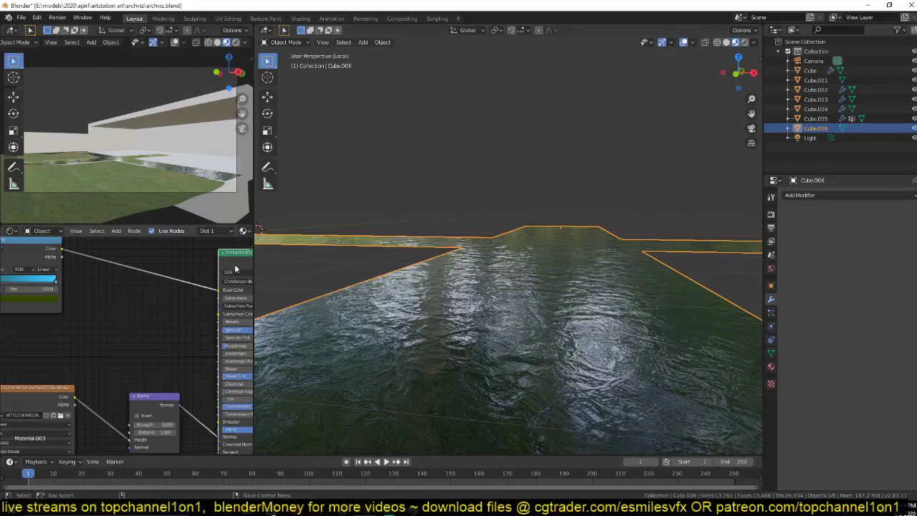
middle_drag(562, 218, 554, 214)
middle_drag(47, 253, 59, 260)
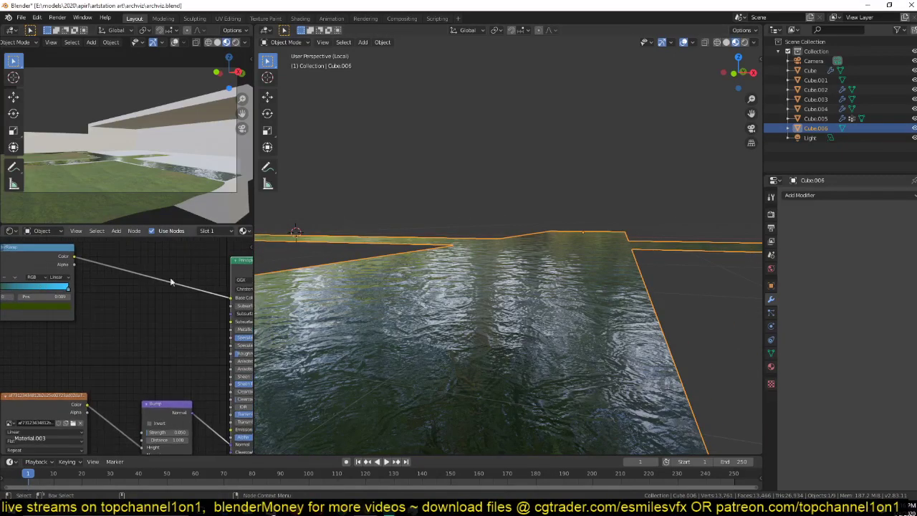
ctrl+shift+click(60, 262)
ctrl+shift+click(235, 270)
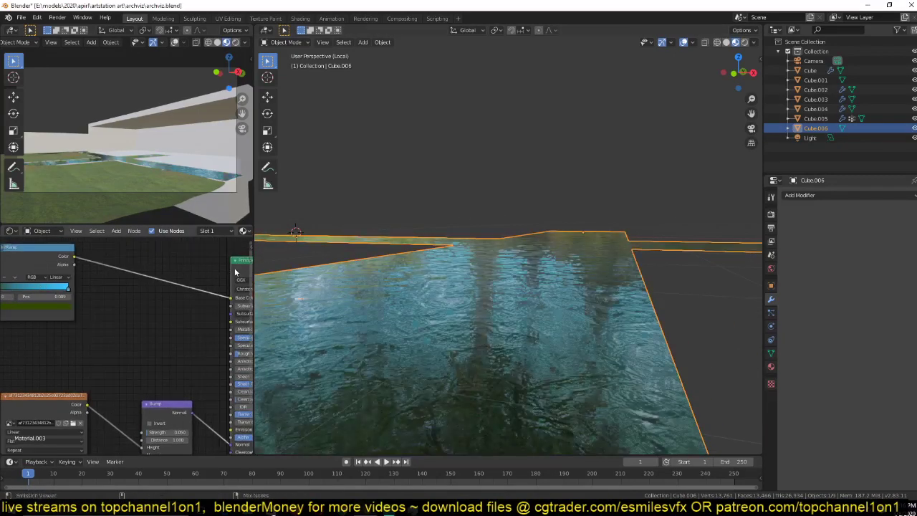
middle_drag(506, 327, 519, 310)
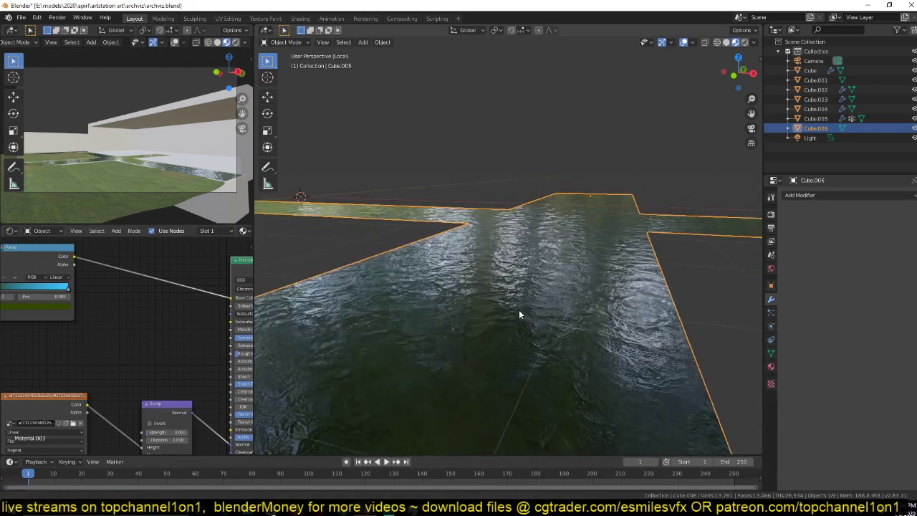
Step: Save the file and reduce the water shader's Transmission to about 0.627
key(ctrl+s)
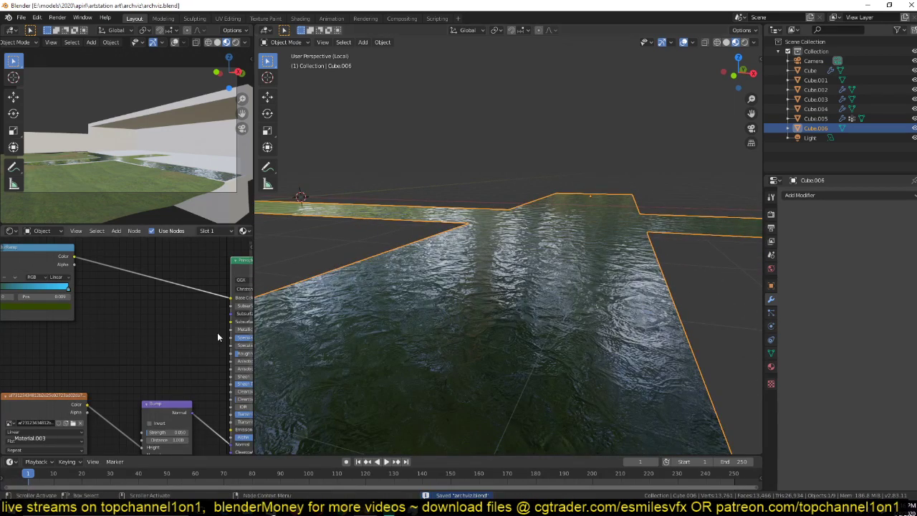
middle_drag(168, 374, 105, 335)
drag(221, 372, 189, 373)
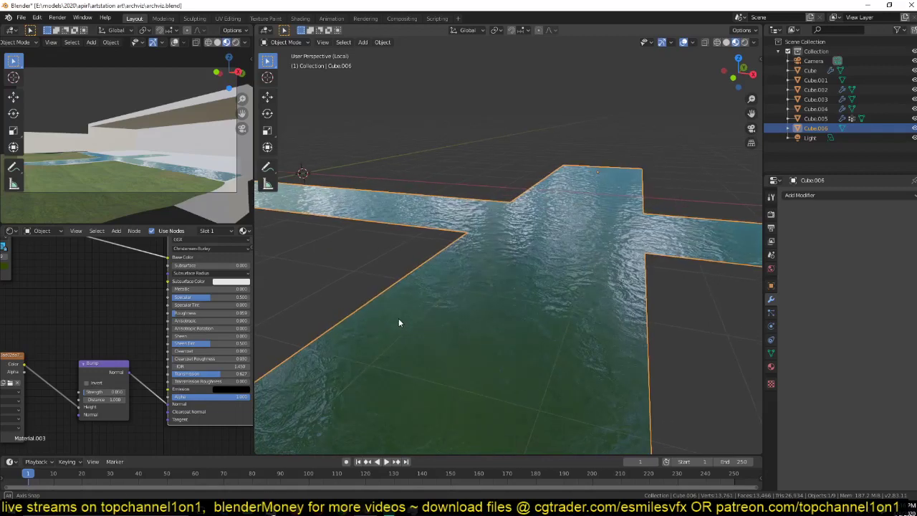
middle_drag(398, 318, 425, 357)
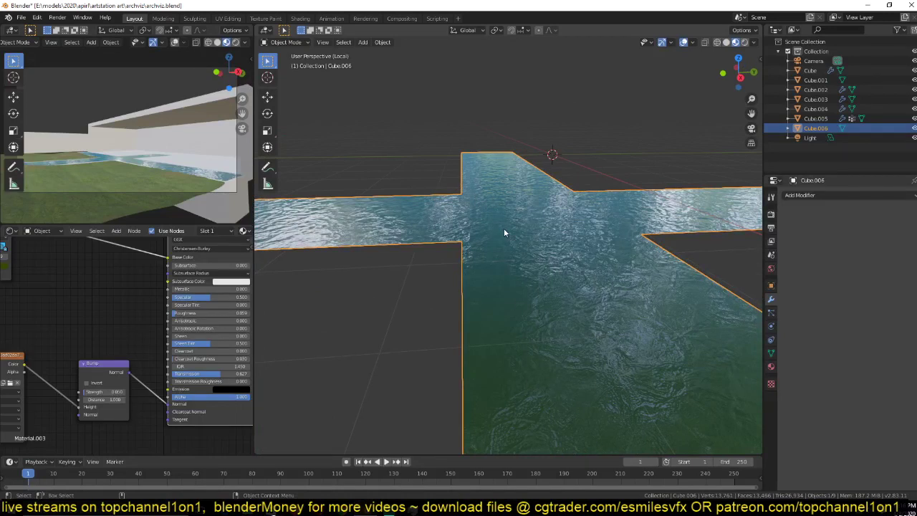
Step: Leave local view to show the whole scene, deselect the water surface, and save the file
key(KP_Divide)
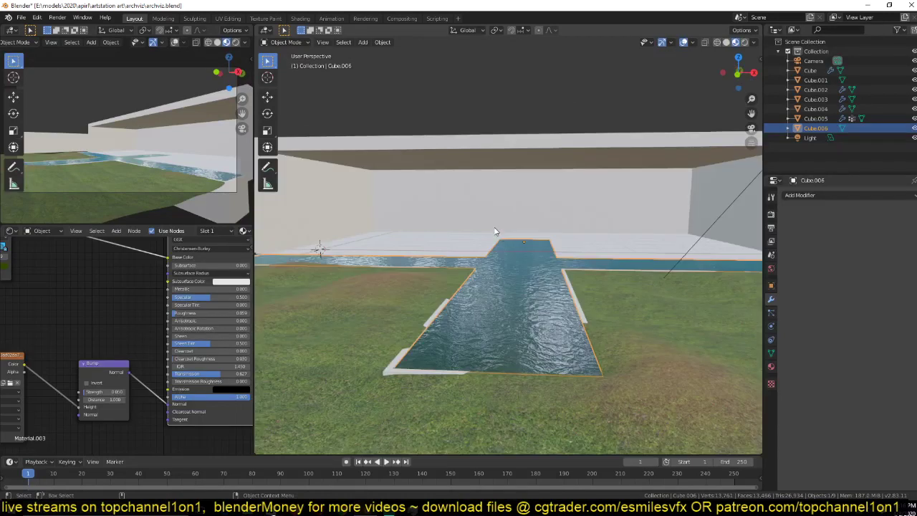
key(alt+a)
key(ctrl+s)
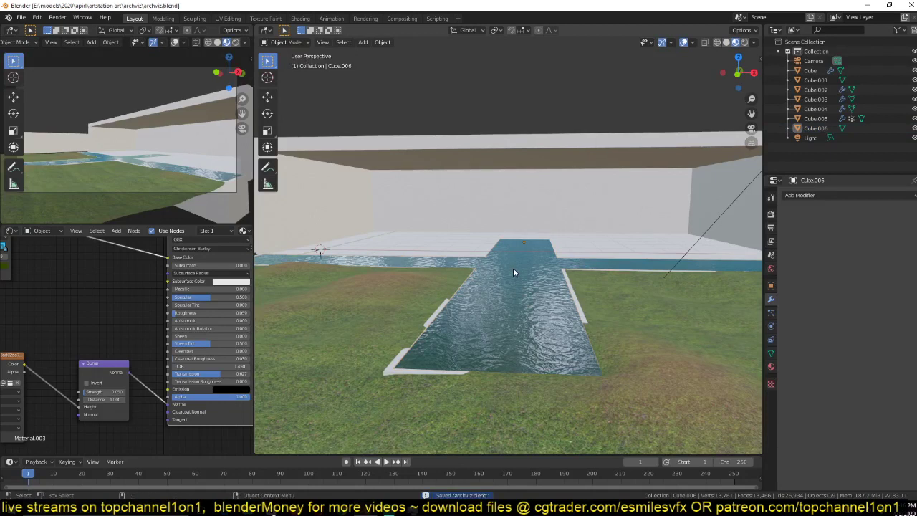
middle_drag(519, 298, 525, 290)
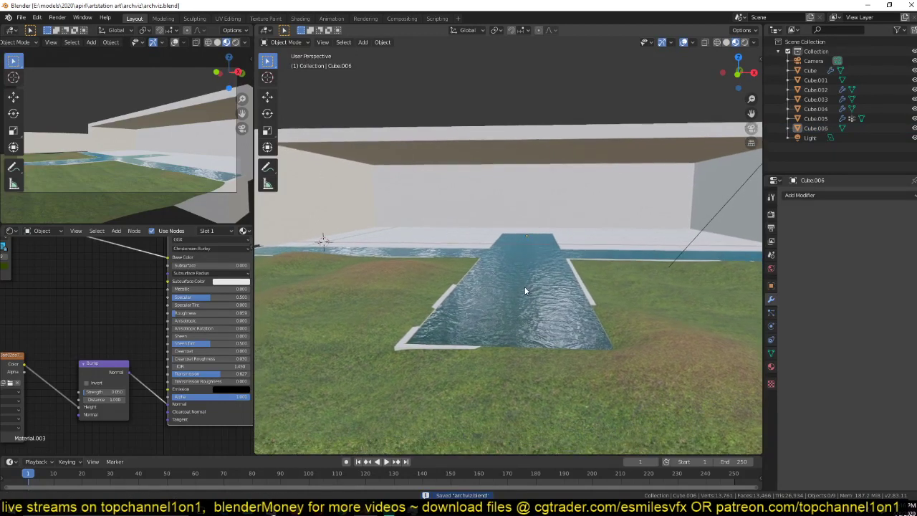
Step: Lower the grass terrain about 0.018 m along the global Z axis to expose the channel's rim
click(425, 348)
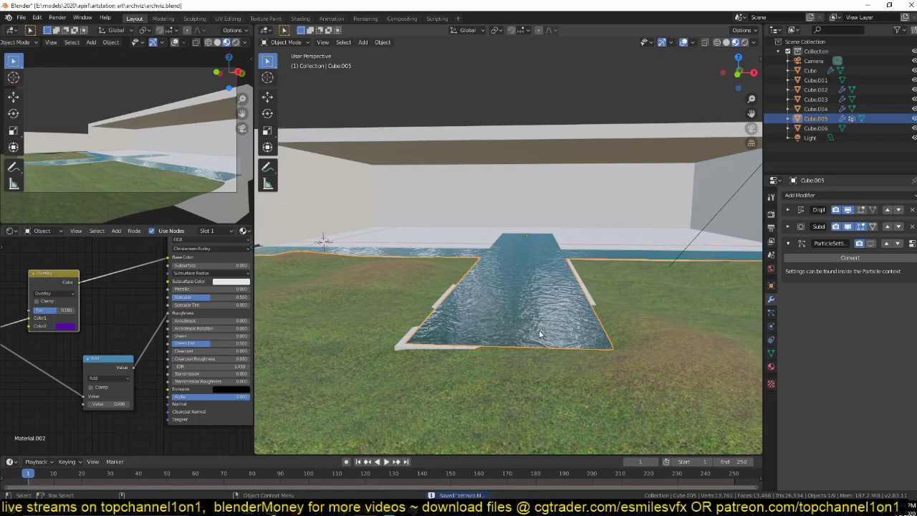
key(g)
key(z)
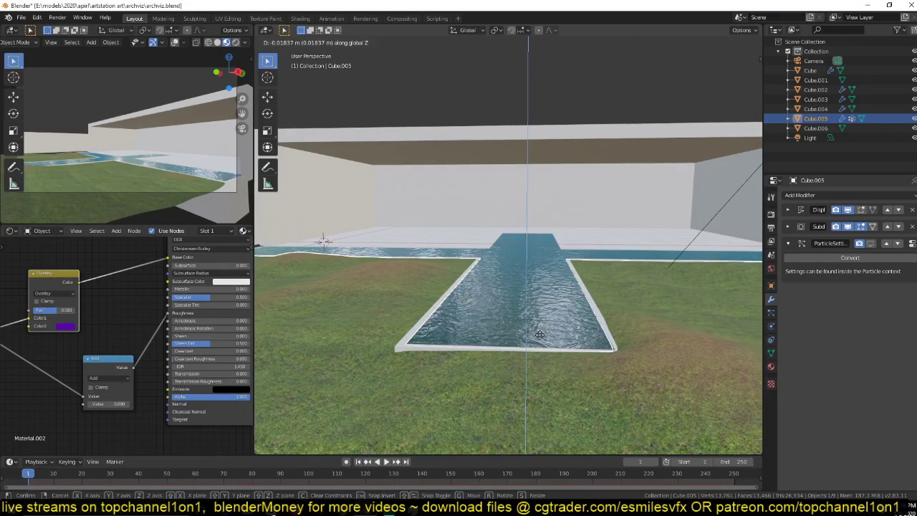
click(540, 335)
Step: Lower the water surface about 0.05 m along its local Z axis inside the channel and save the file
click(560, 332)
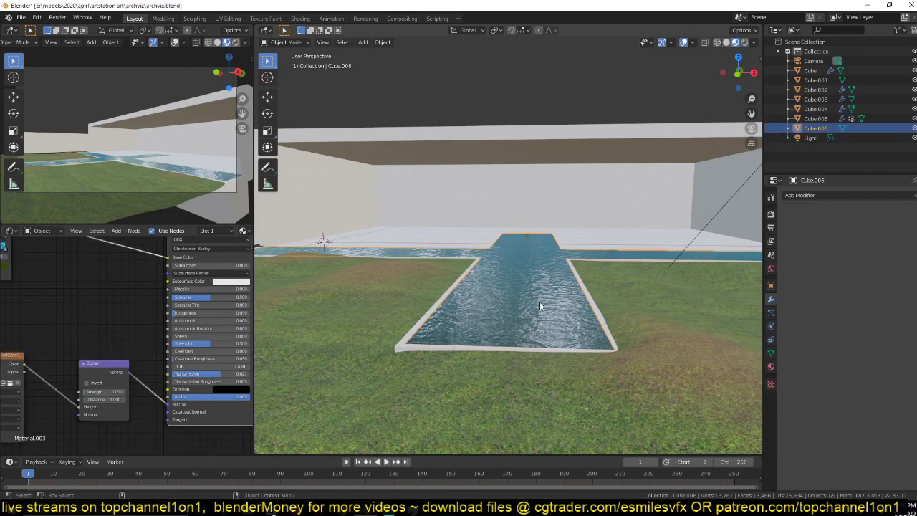
key(g)
key(z)
key(z)
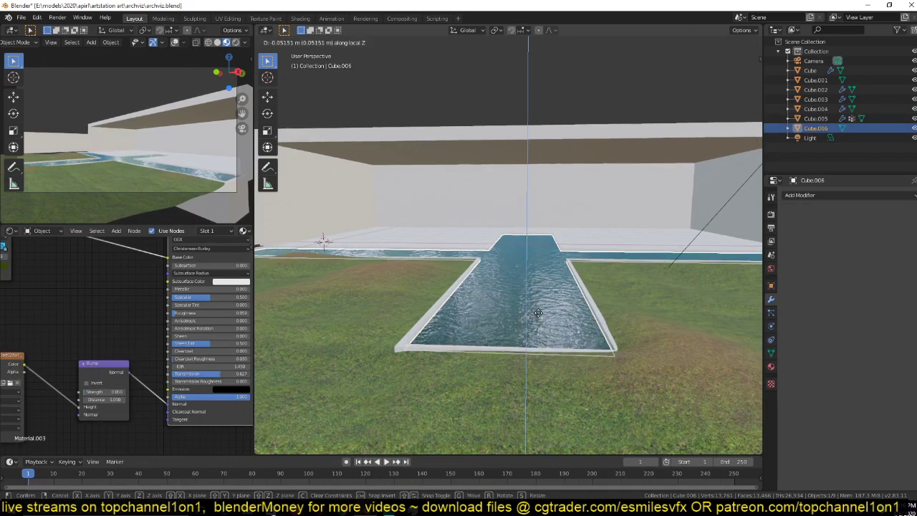
click(538, 313)
key(ctrl+s)
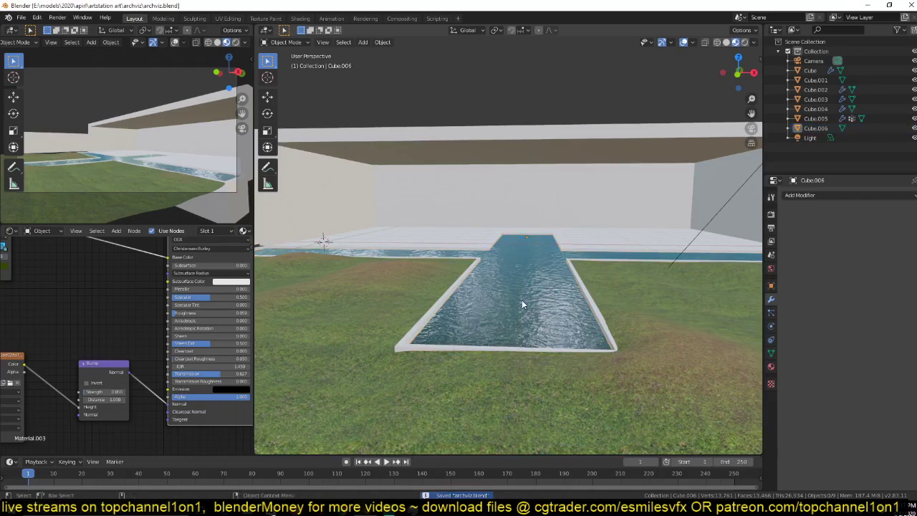
Step: Look over the channel from above and check the House 02 reference photo on Pinterest before returning to Blender
middle_drag(522, 303, 452, 340)
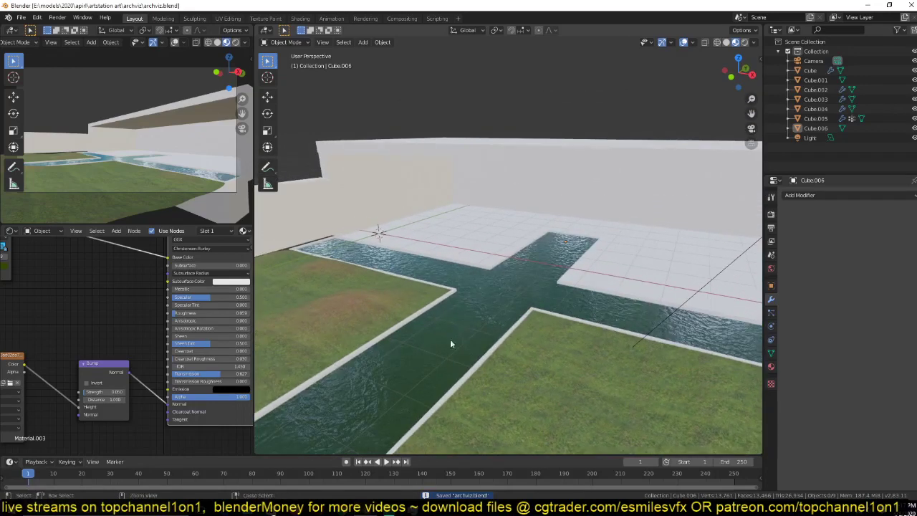
mouse_move(337, 507)
click(362, 458)
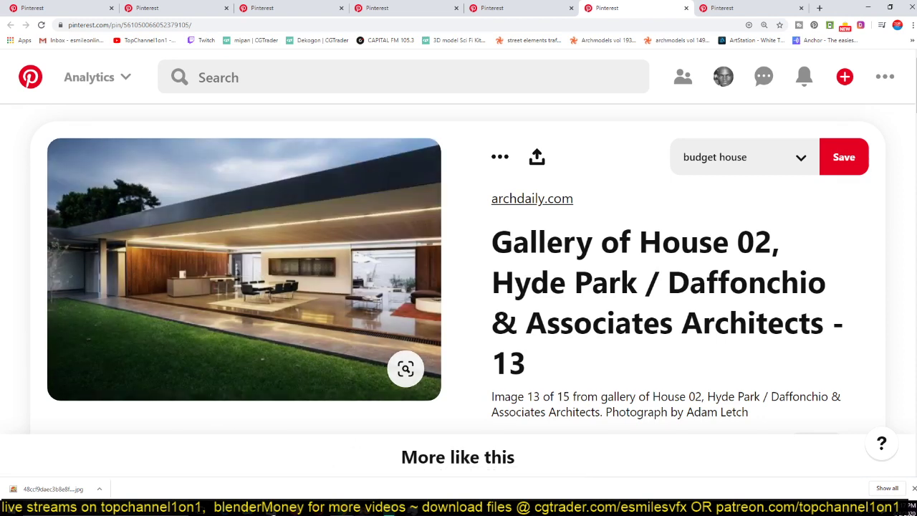
click(360, 511)
Step: Isolate the cross-shaped channel basin in local view, hide the viewport overlays, and save the file
middle_drag(448, 331, 491, 305)
click(428, 363)
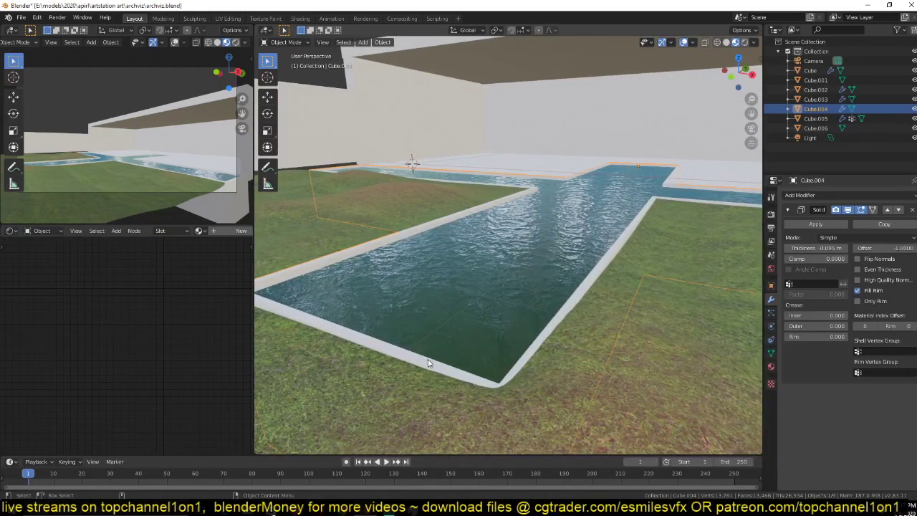
key(KP_Divide)
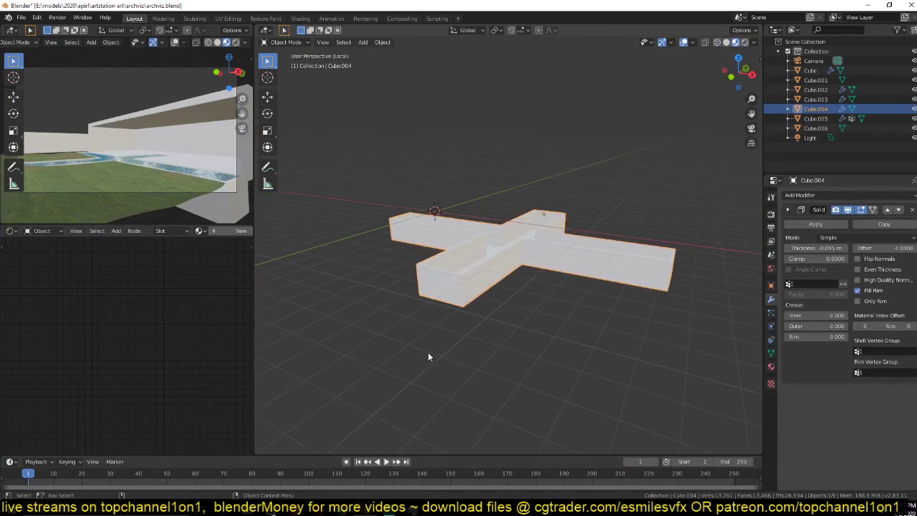
scroll(441, 376, up, 5)
click(683, 42)
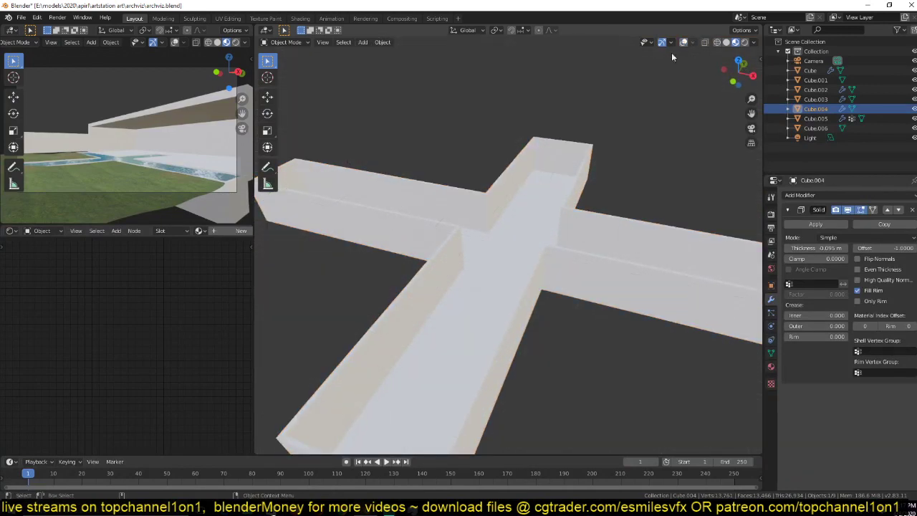
middle_drag(526, 224, 530, 206)
key(ctrl+s)
Step: Create a new material for the channel basin and name it mable
click(218, 234)
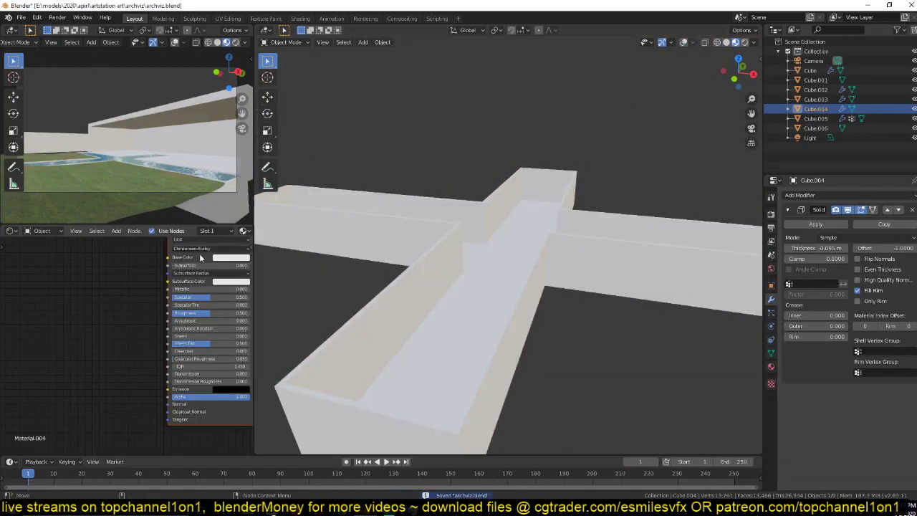
double_click(184, 231)
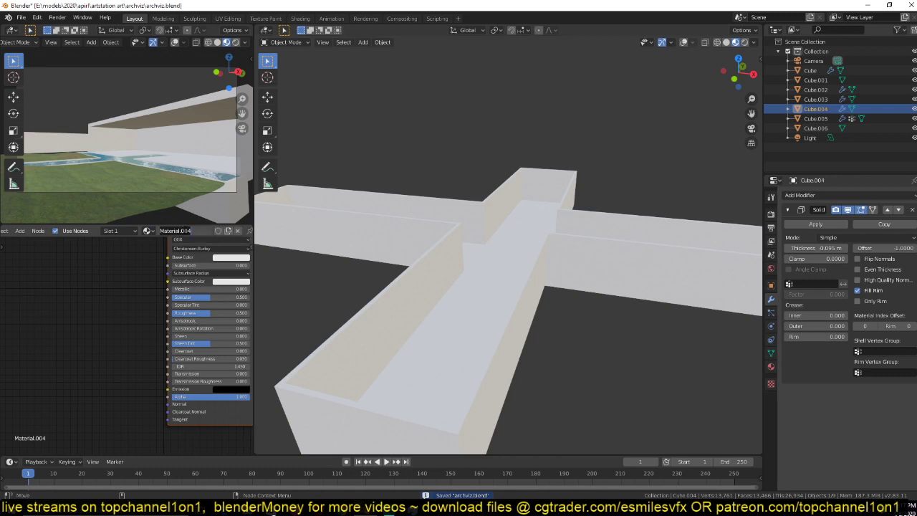
text(mable)
key(Return)
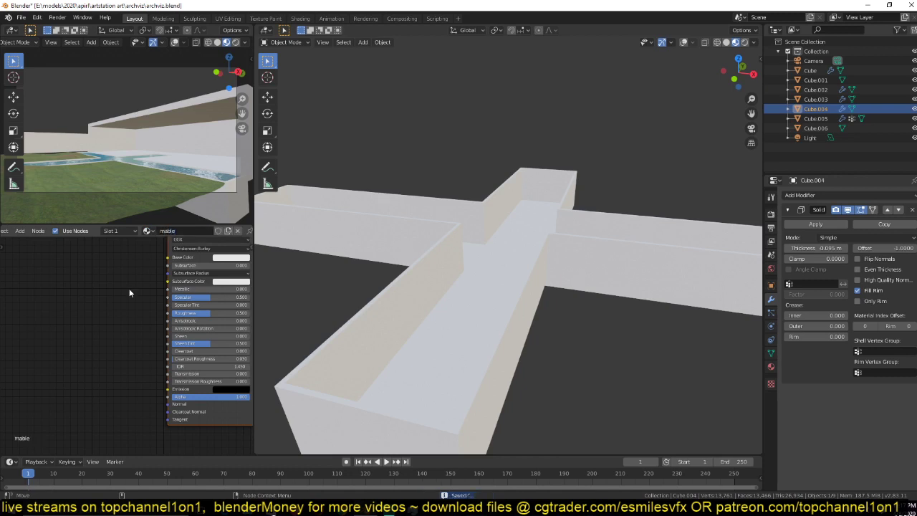
Step: Add an Image Texture node beside the Principled BSDF in the basin's material
middle_drag(96, 291, 101, 314)
key(shift+a)
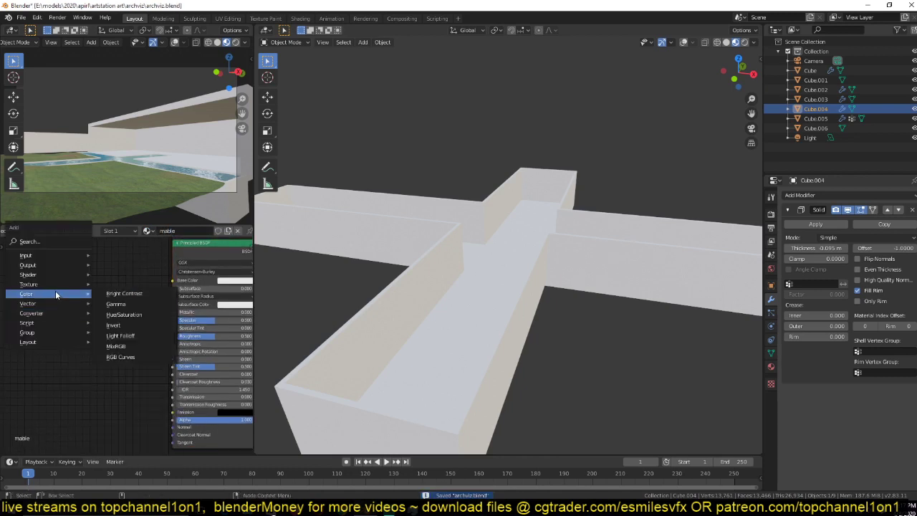
mouse_move(54, 284)
click(129, 361)
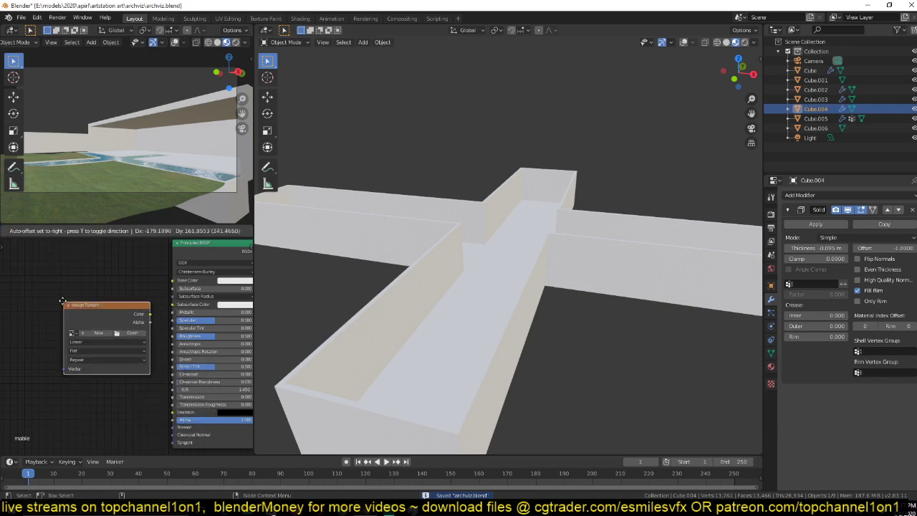
click(108, 337)
Step: Open marble_01_diff_4k.jpg from E:\textures in the Image Texture node, with the marble nor, spec and rough maps also selected
click(132, 333)
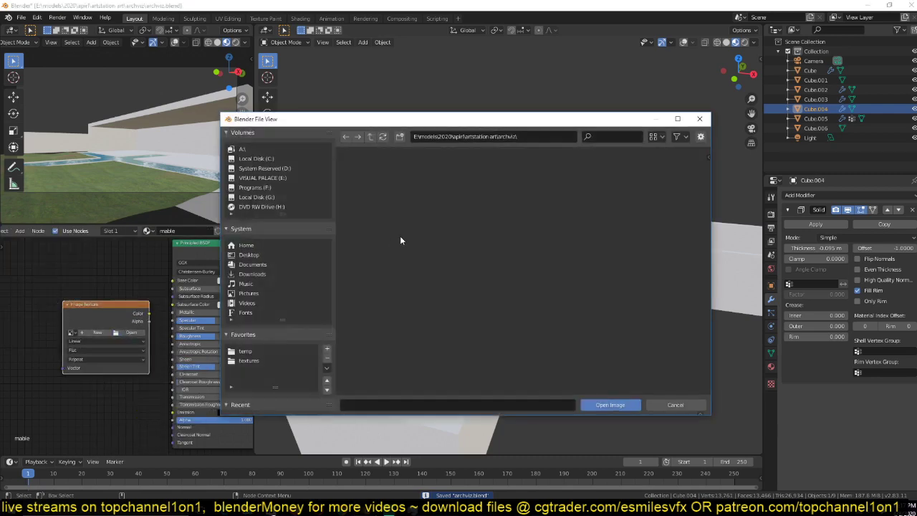
click(249, 361)
scroll(522, 275, down, 6)
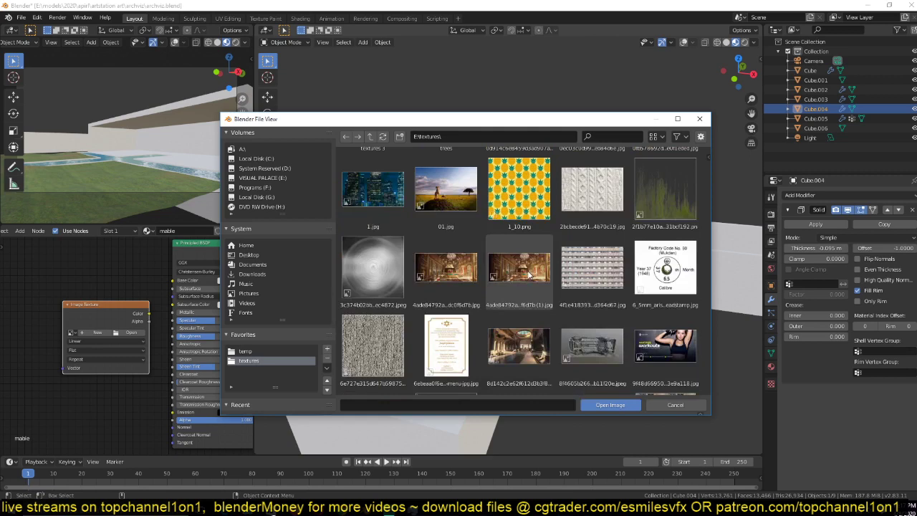
scroll(528, 274, down, 8)
scroll(528, 274, down, 8)
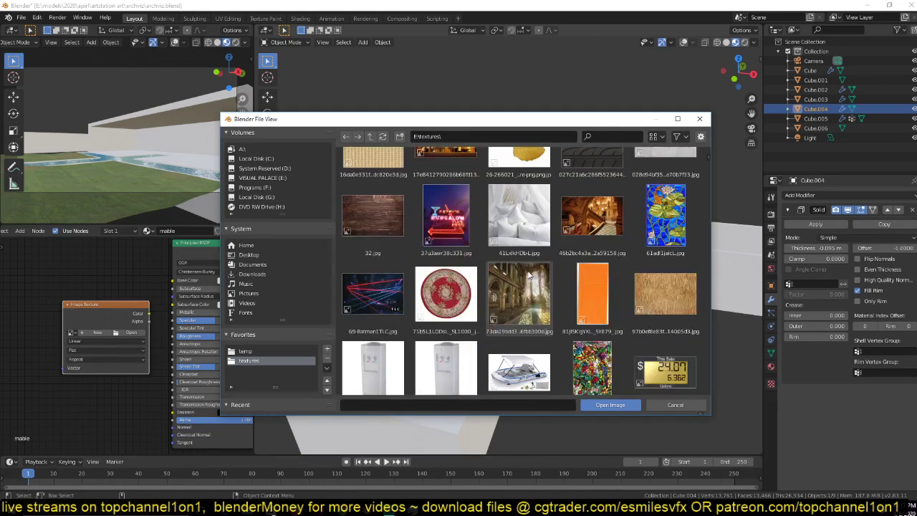
scroll(528, 274, down, 8)
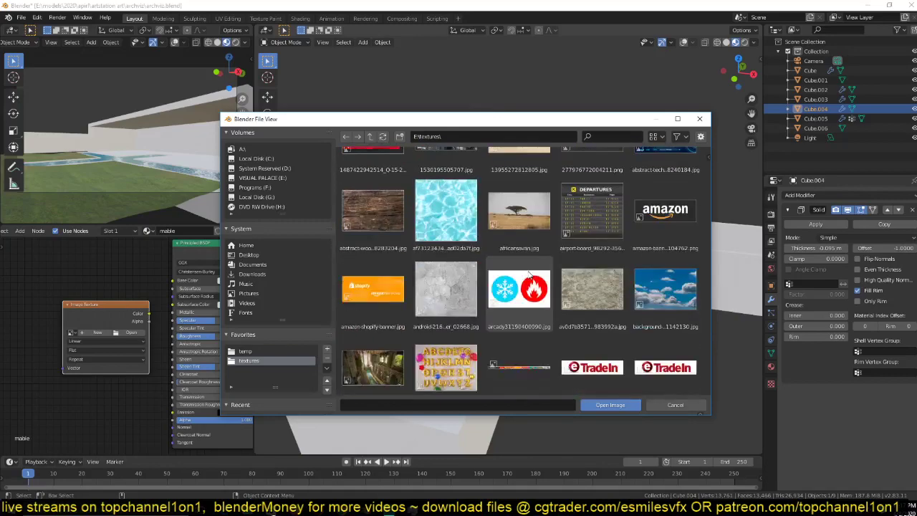
scroll(528, 274, down, 8)
scroll(527, 274, down, 8)
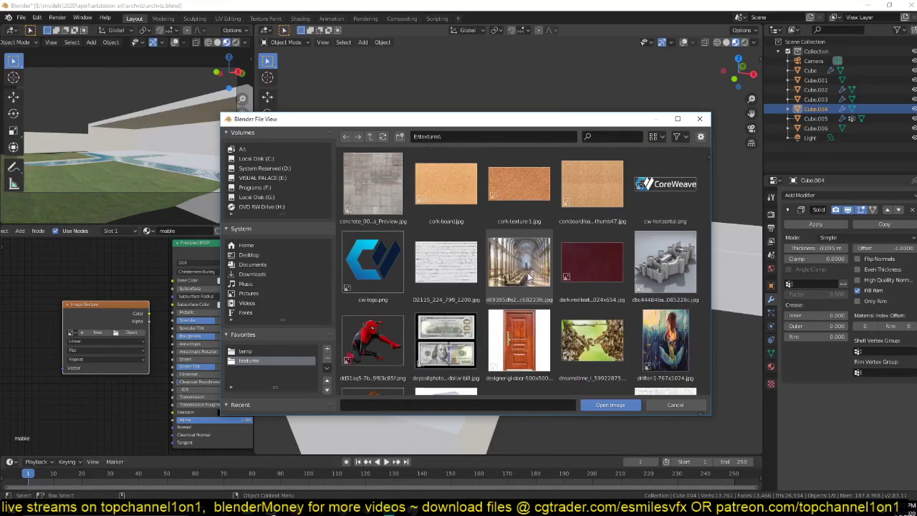
scroll(528, 274, down, 8)
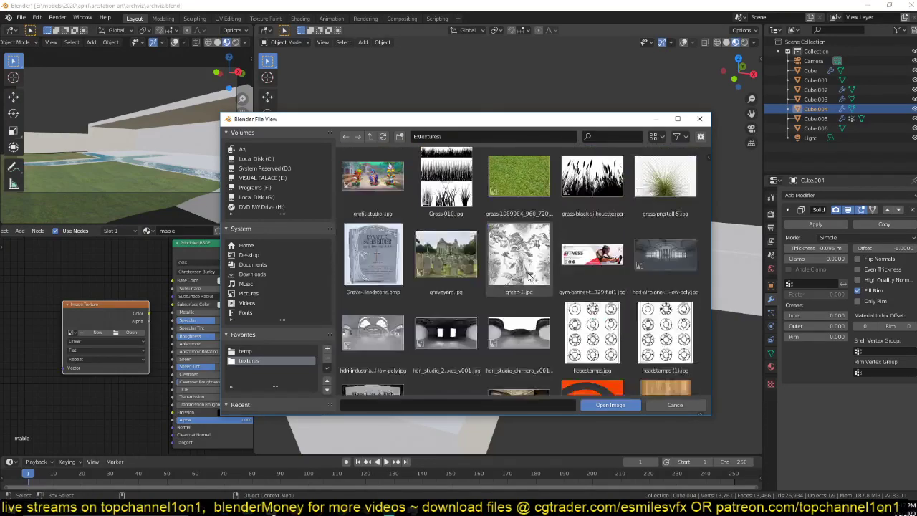
scroll(529, 278, down, 3)
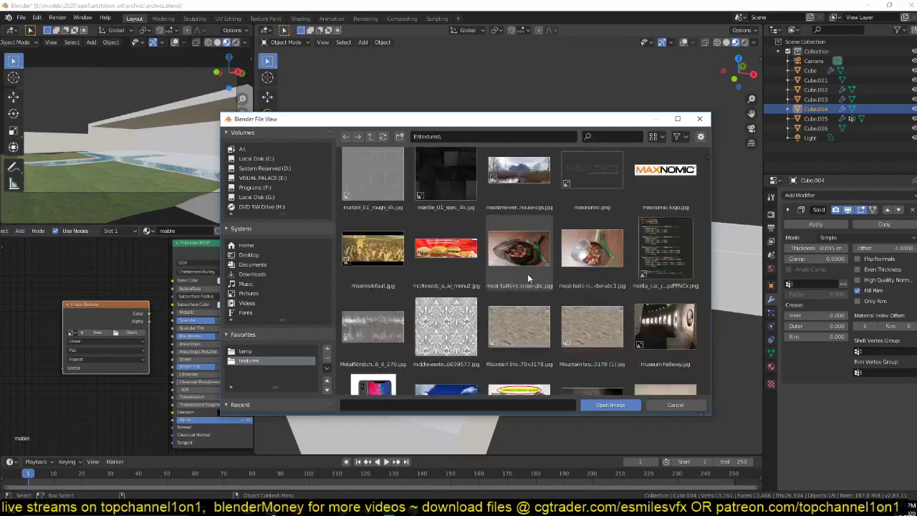
scroll(527, 278, up, 2)
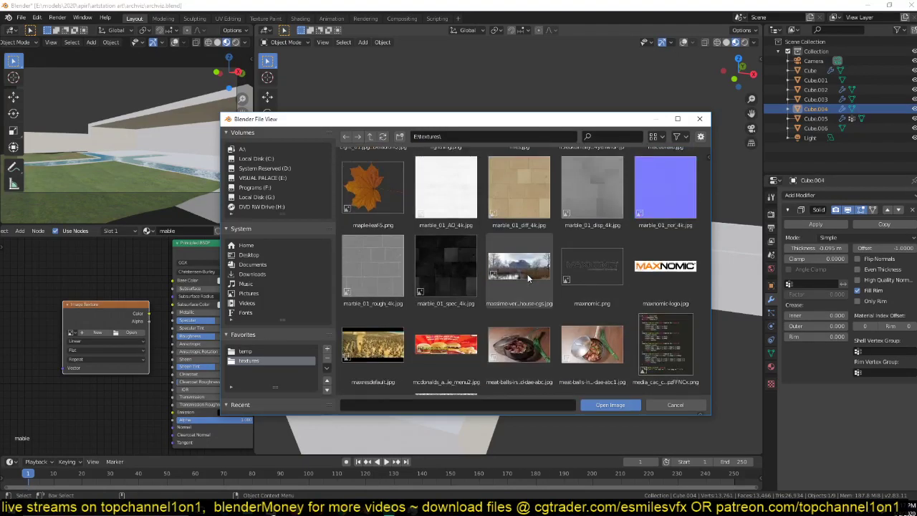
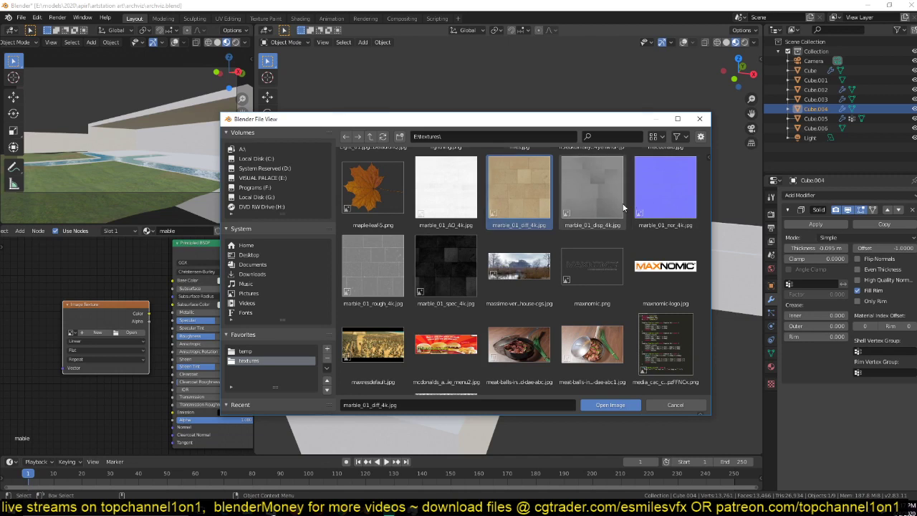
click(657, 207)
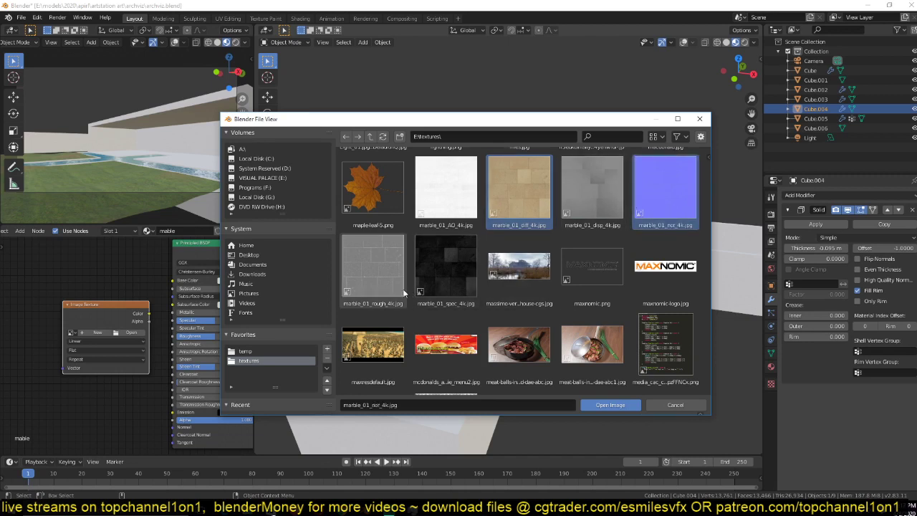
click(454, 271)
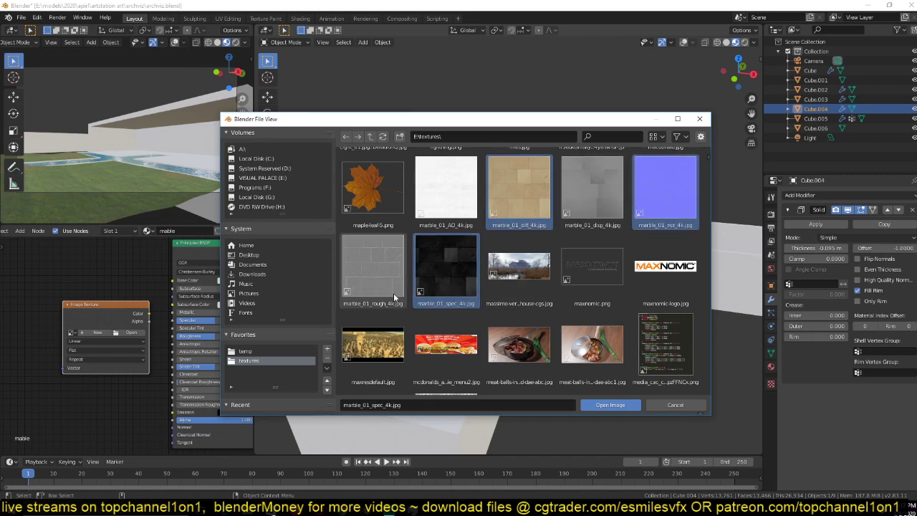
click(373, 300)
click(610, 405)
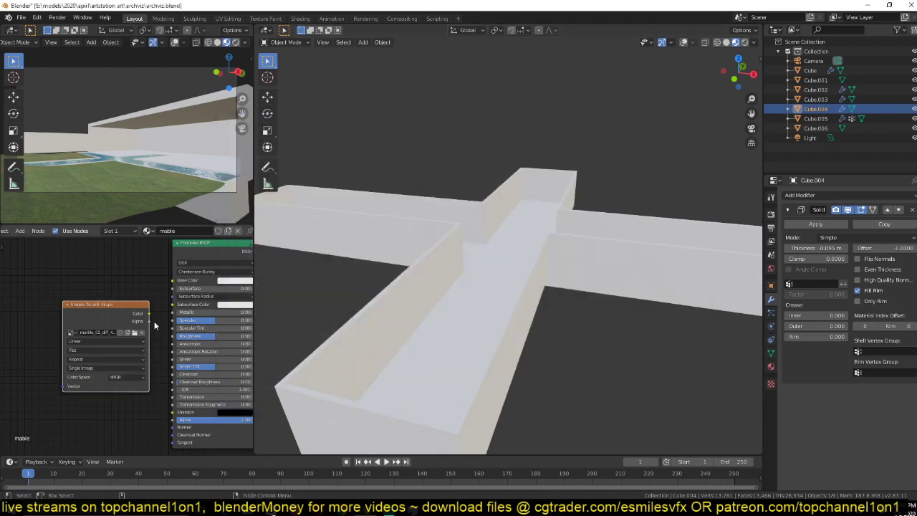
Step: Import the marble_01 diff, nor, rough and spec 4k images from E:\textures together as image nodes, placed beside the Principled BSDF
scroll(100, 312, down, 1)
key(shift+a)
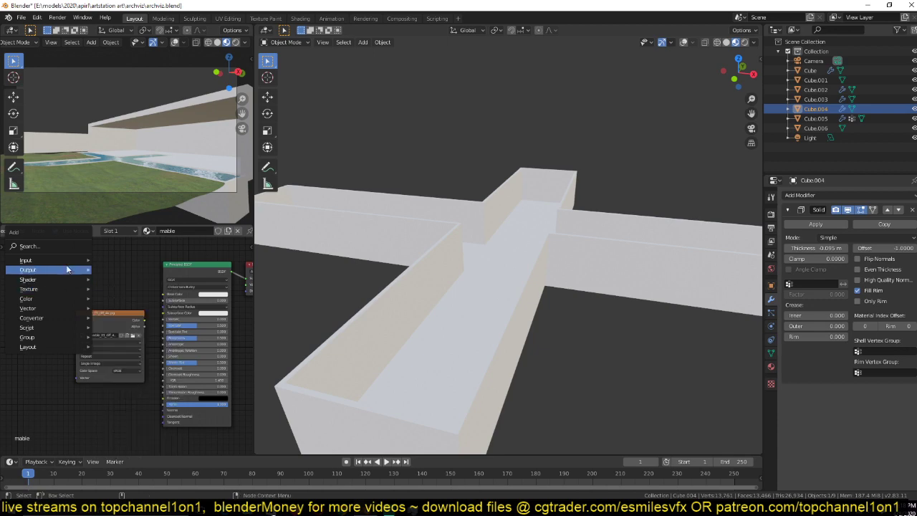
mouse_move(53, 290)
click(147, 289)
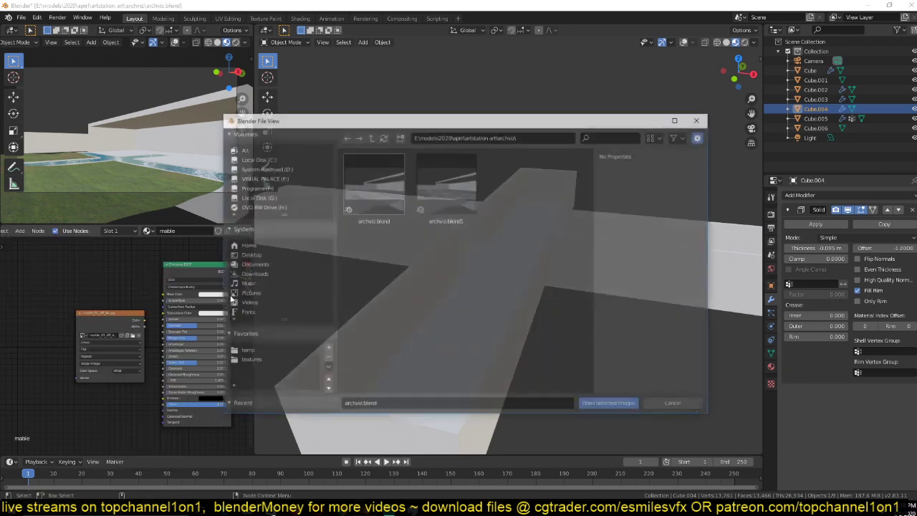
click(248, 361)
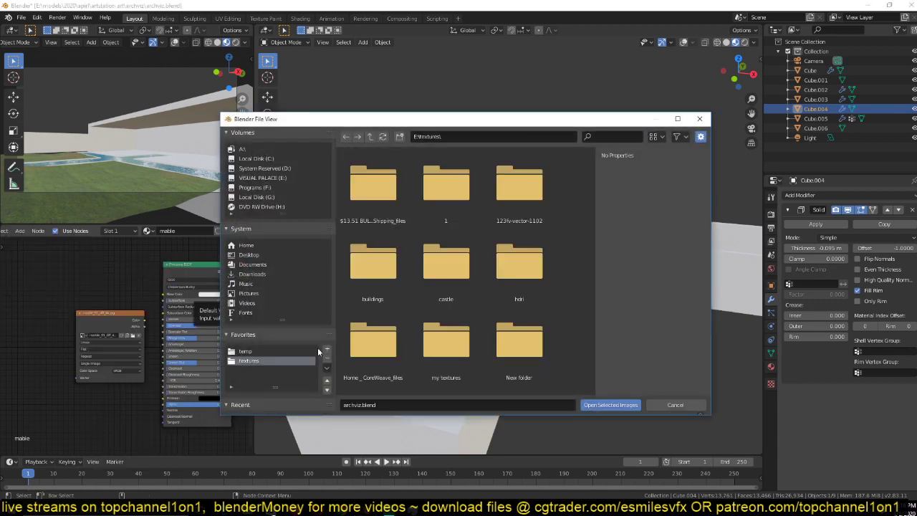
scroll(470, 307, down, 10)
scroll(470, 308, down, 20)
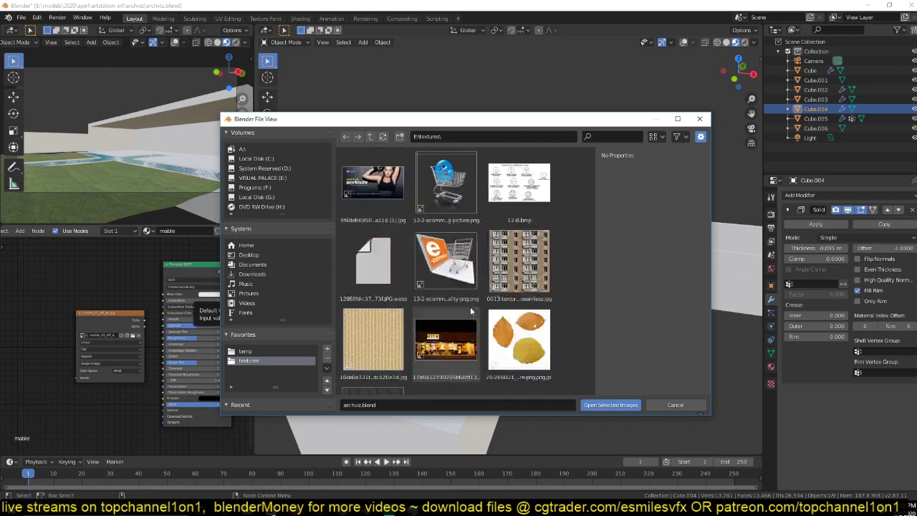
scroll(470, 311, down, 20)
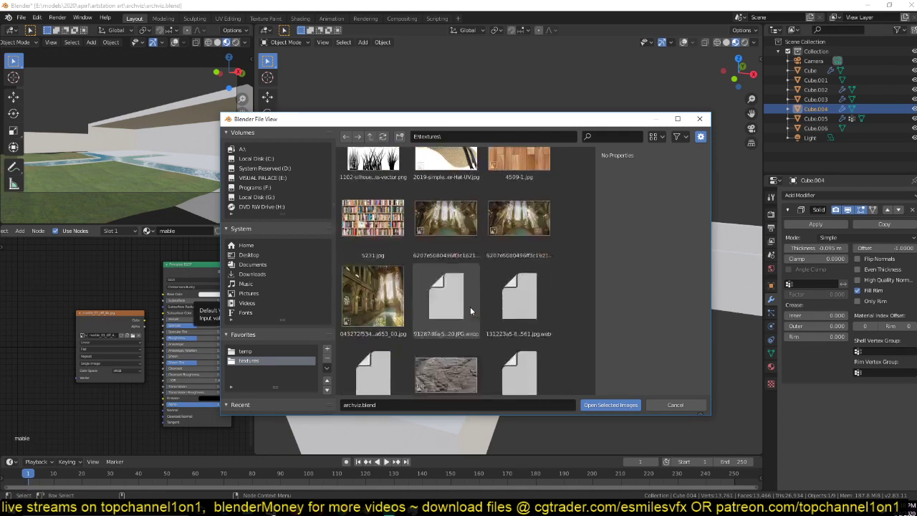
scroll(471, 310, down, 15)
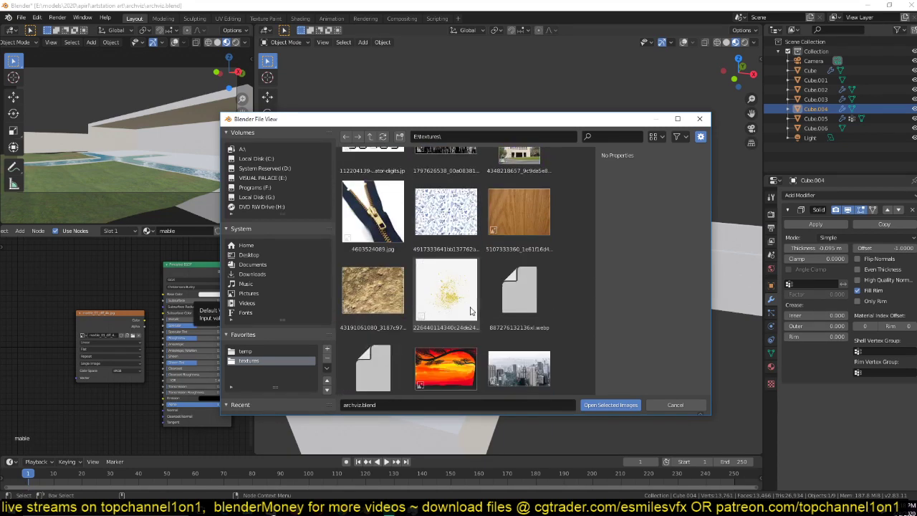
scroll(470, 308, down, 15)
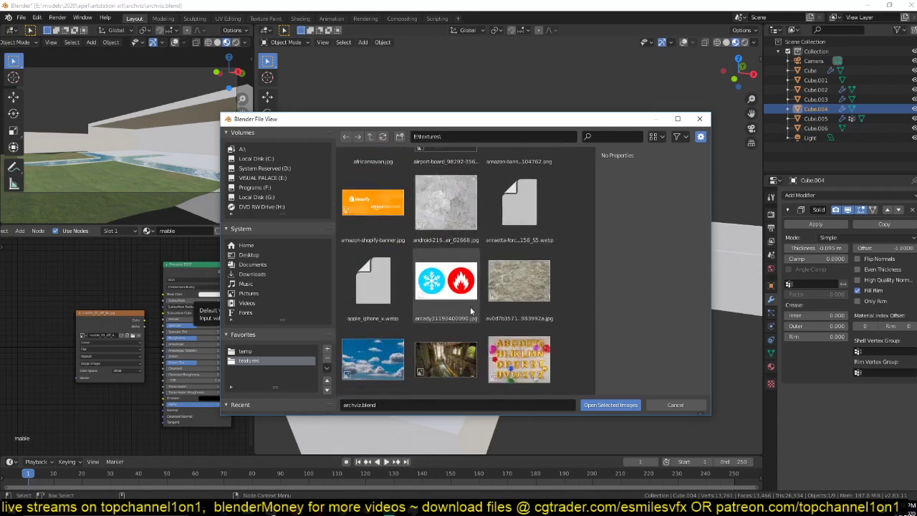
scroll(471, 300, down, 15)
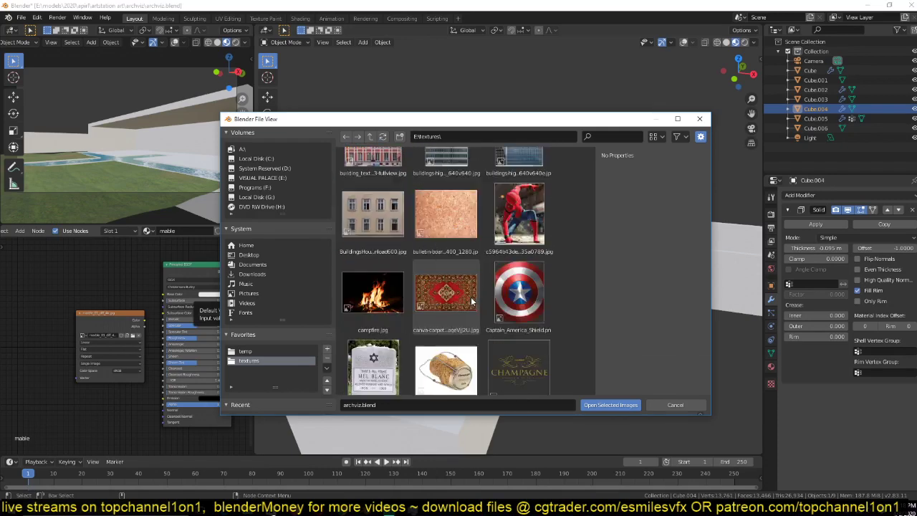
scroll(471, 300, down, 8)
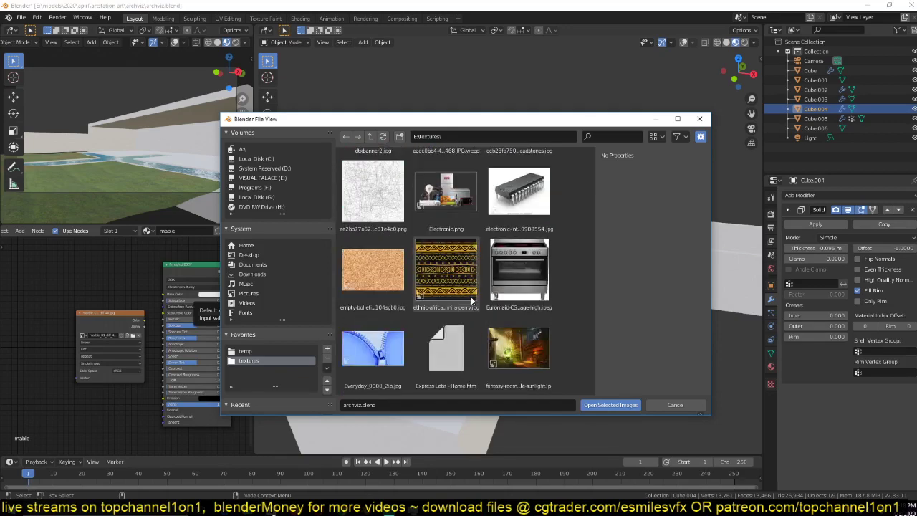
scroll(471, 300, down, 15)
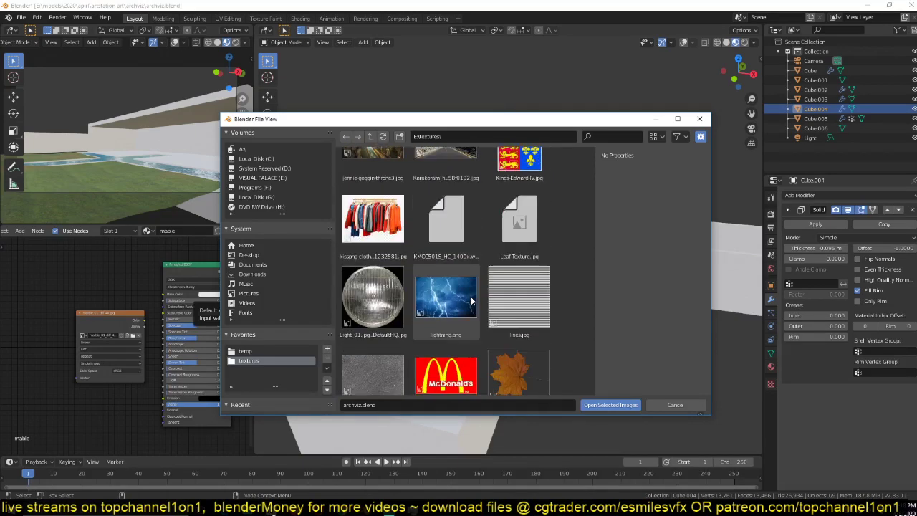
scroll(471, 301, down, 4)
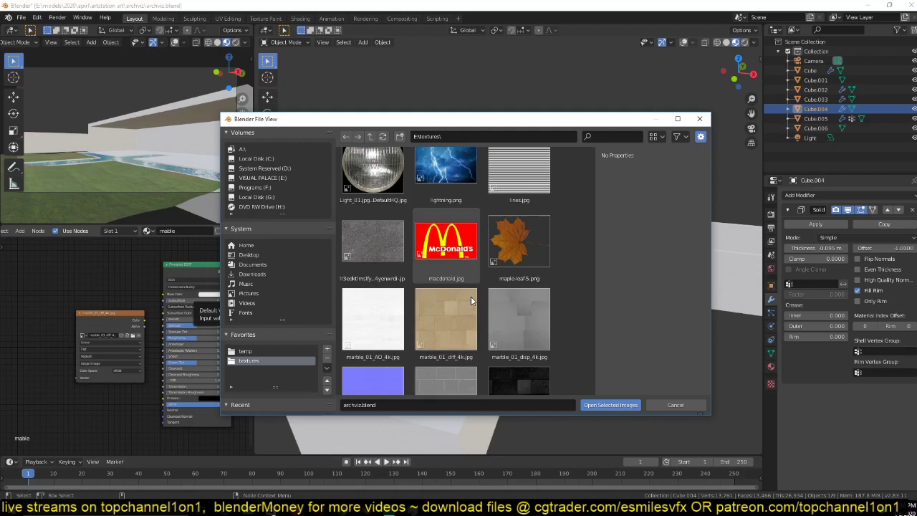
click(470, 296)
scroll(470, 296, down, 4)
shift+click(378, 278)
shift+click(454, 278)
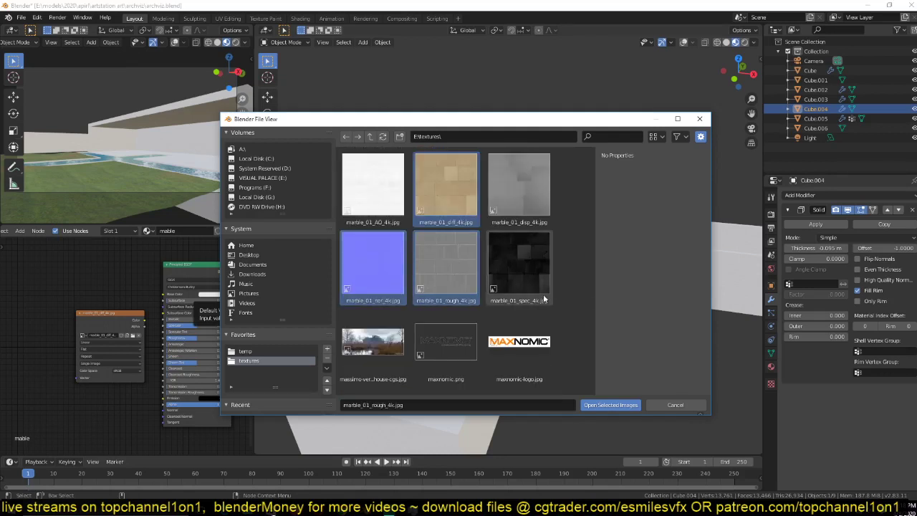
shift+click(544, 279)
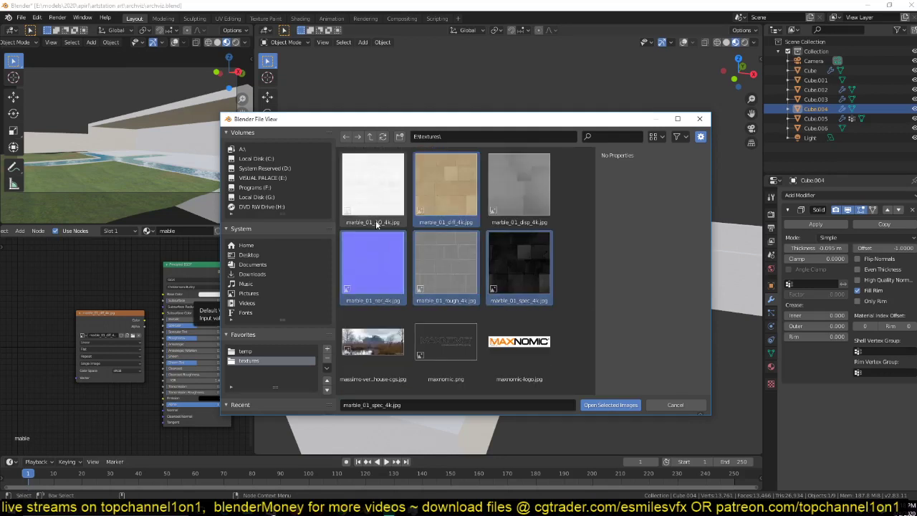
click(611, 408)
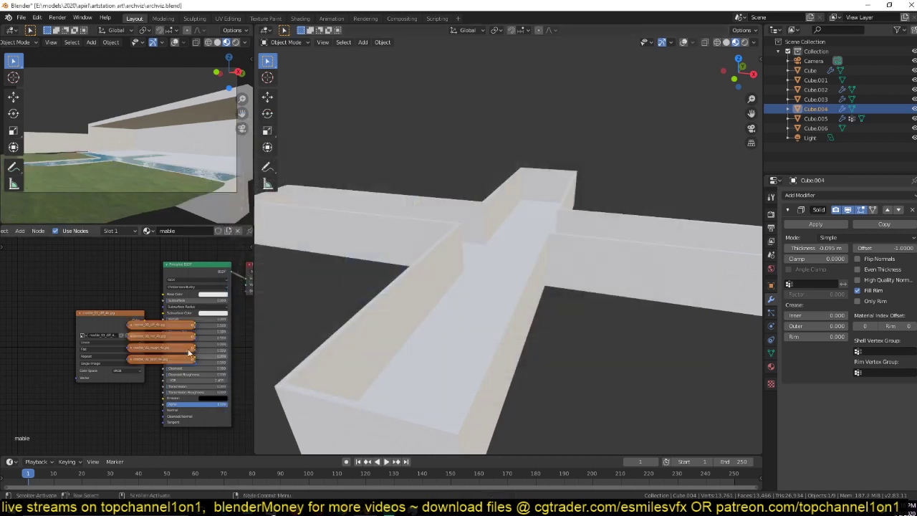
click(47, 290)
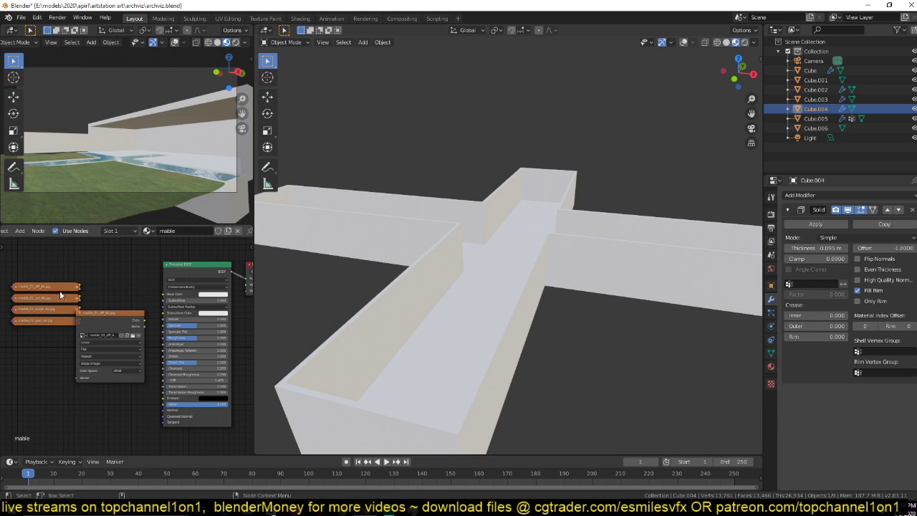
Step: Connect the marble diff map's color to Base Color, unwrap the channel basin's mesh, and save the file
click(79, 289)
drag(81, 288, 164, 294)
key(Tab)
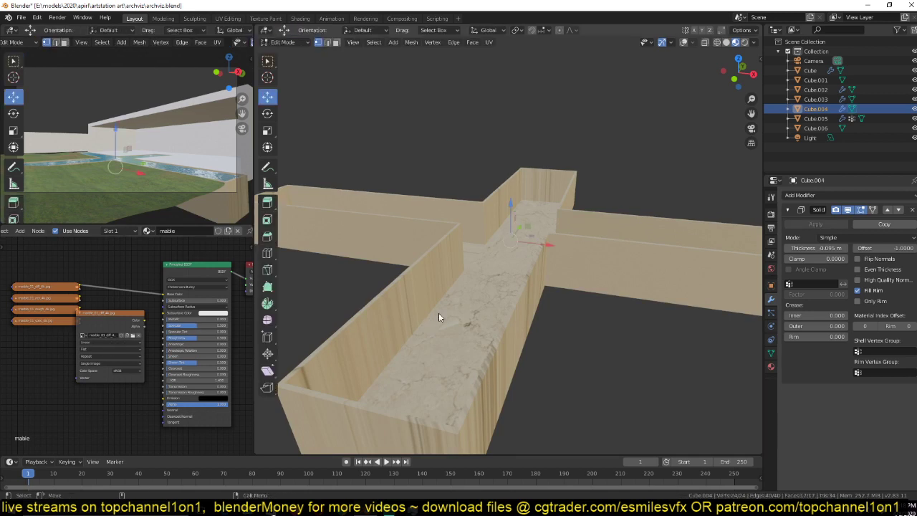
key(u)
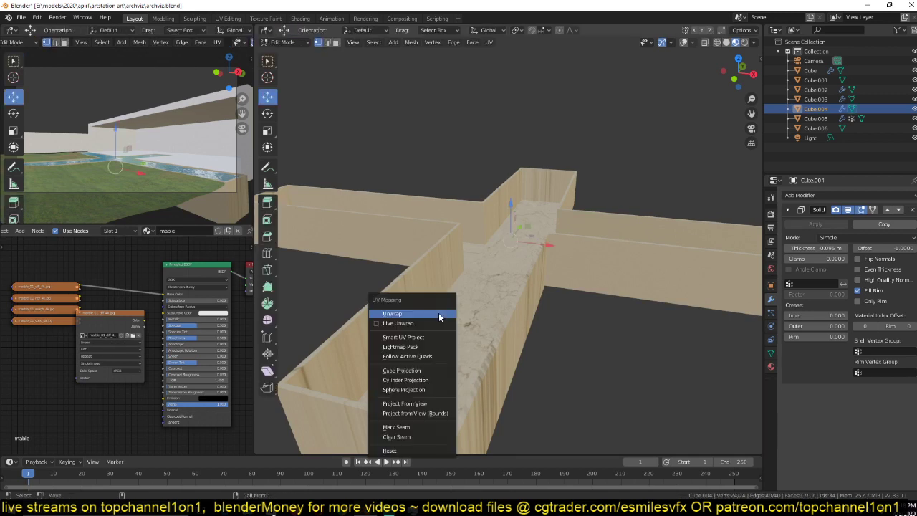
click(439, 315)
key(Tab)
key(ctrl+s)
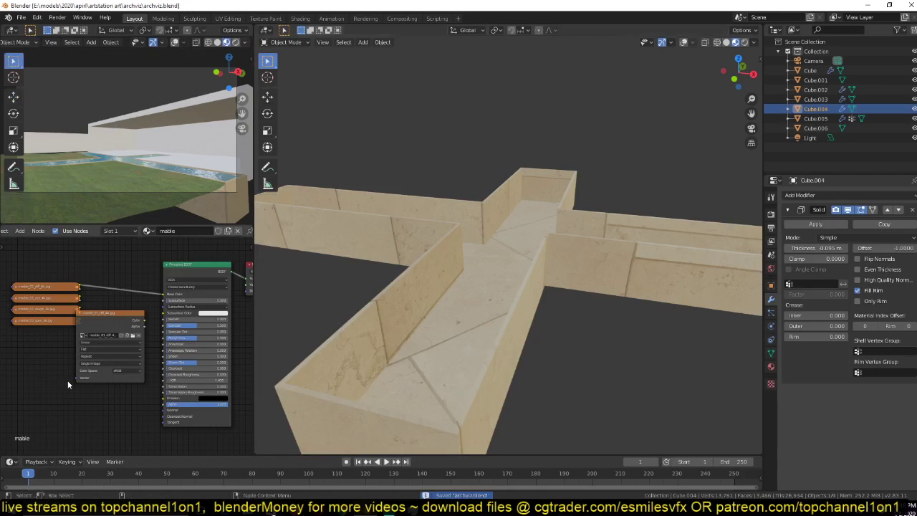
Step: Move the marble nor image node below the others, expand it, and delete the duplicate diff image node
middle_drag(67, 380, 105, 376)
drag(142, 314, 86, 395)
scroll(99, 368, up, 2)
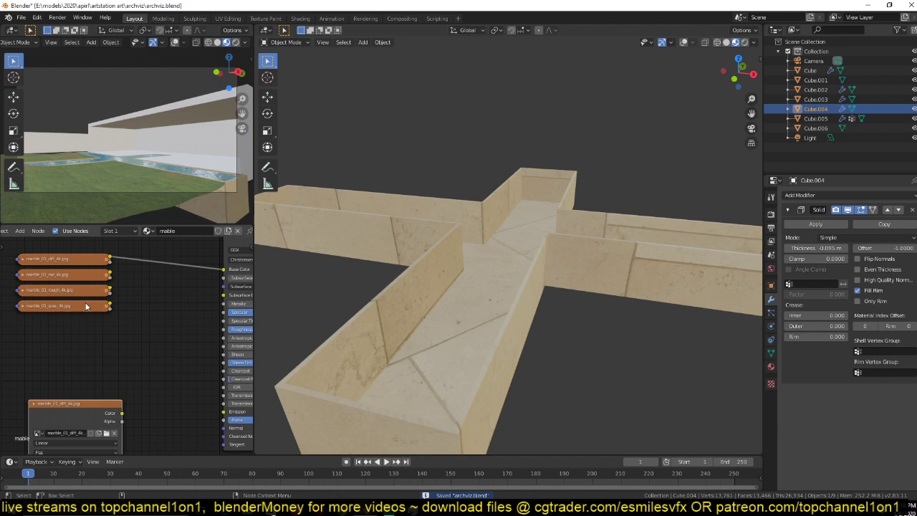
drag(85, 275, 88, 370)
key(h)
click(118, 407)
key(x)
Step: Set the marble nor image to Non-Color and connect it through a new Normal Map node to the Principled BSDF's Normal input
middle_drag(81, 402, 81, 374)
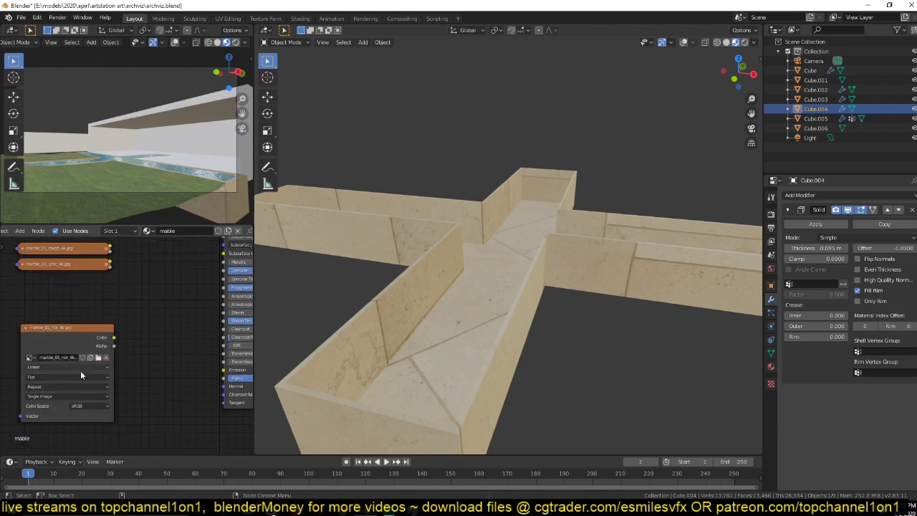
drag(80, 370, 58, 388)
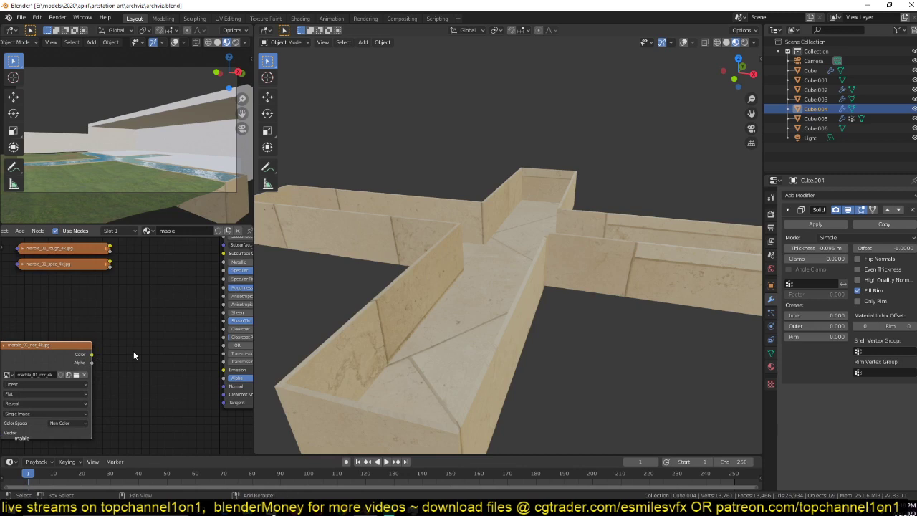
key(shift+a)
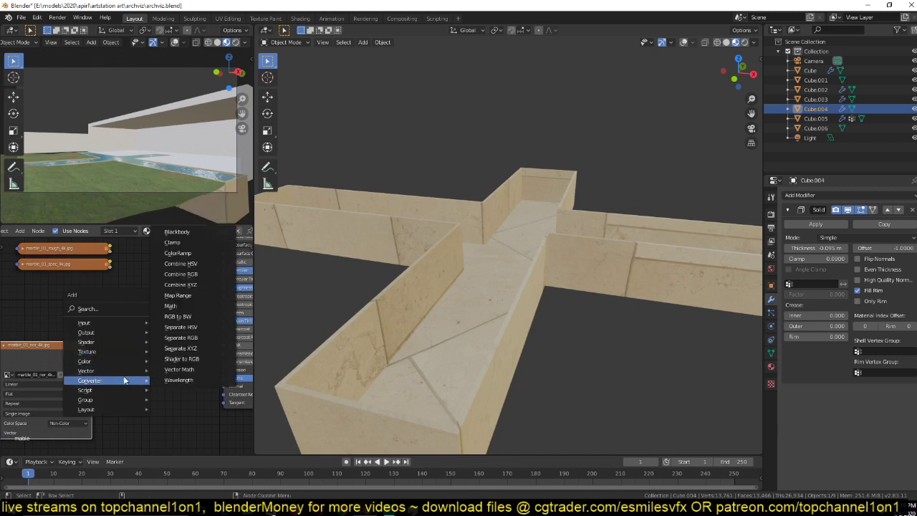
mouse_move(136, 371)
click(172, 409)
click(132, 345)
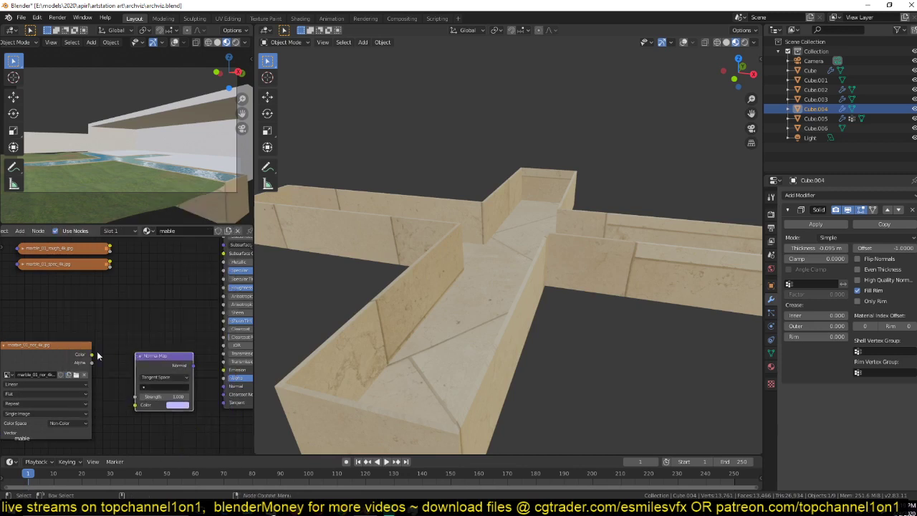
drag(93, 355, 135, 405)
drag(193, 366, 224, 386)
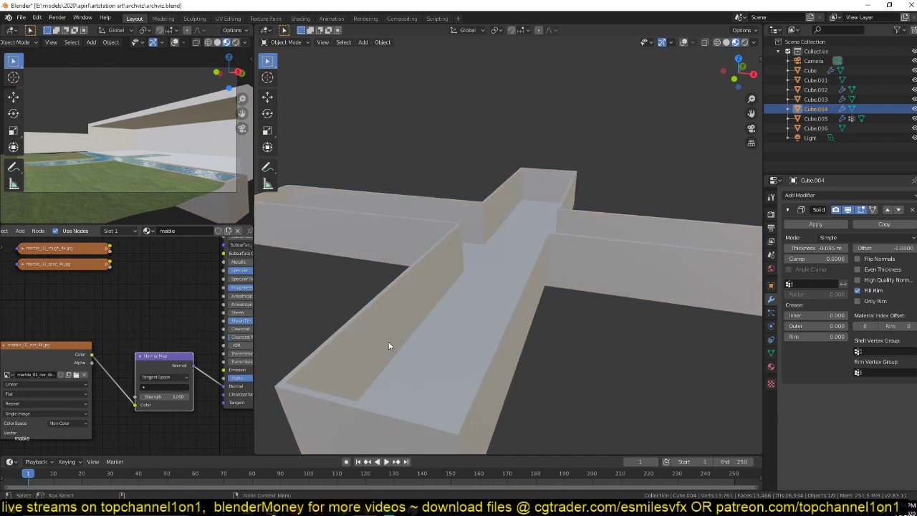
Step: Preview the marble spec and rough maps directly on the channel basin to compare them
middle_drag(416, 322, 419, 306)
middle_drag(51, 339, 66, 384)
click(98, 308)
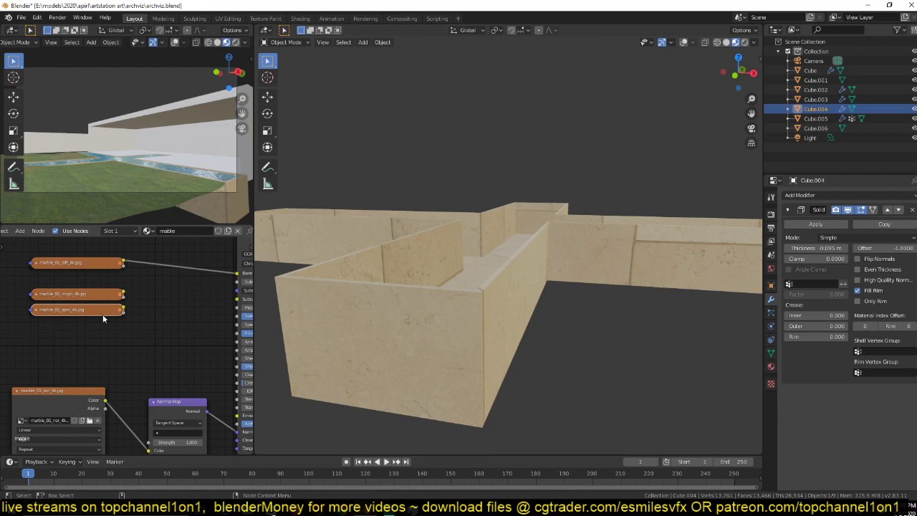
ctrl+shift+click(107, 306)
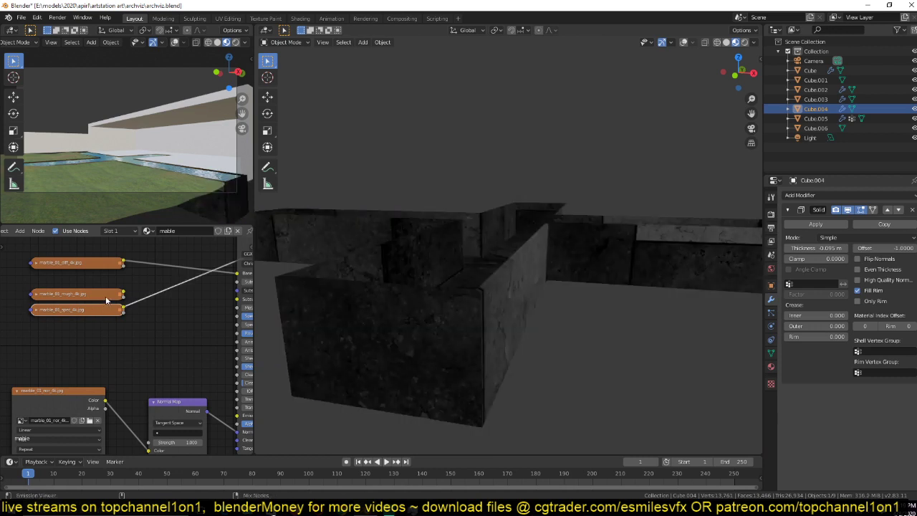
ctrl+shift+click(106, 296)
middle_drag(414, 270, 401, 303)
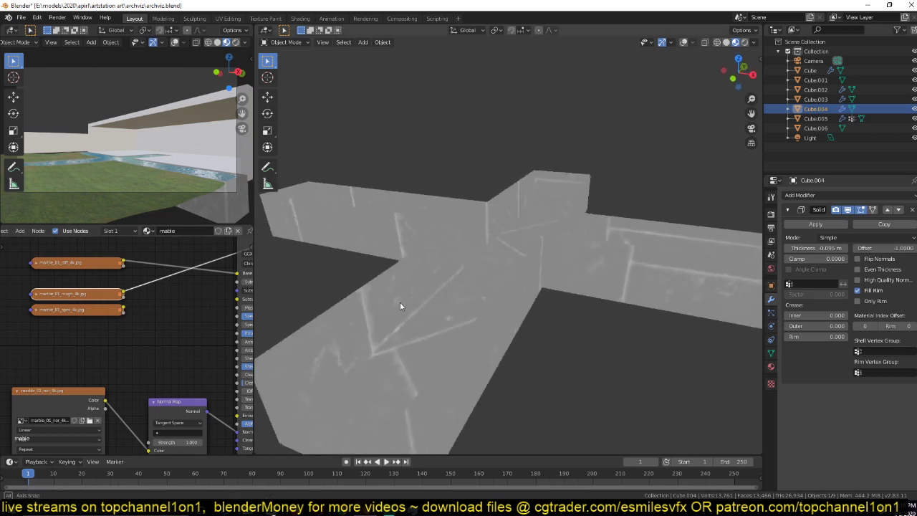
ctrl+shift+click(91, 294)
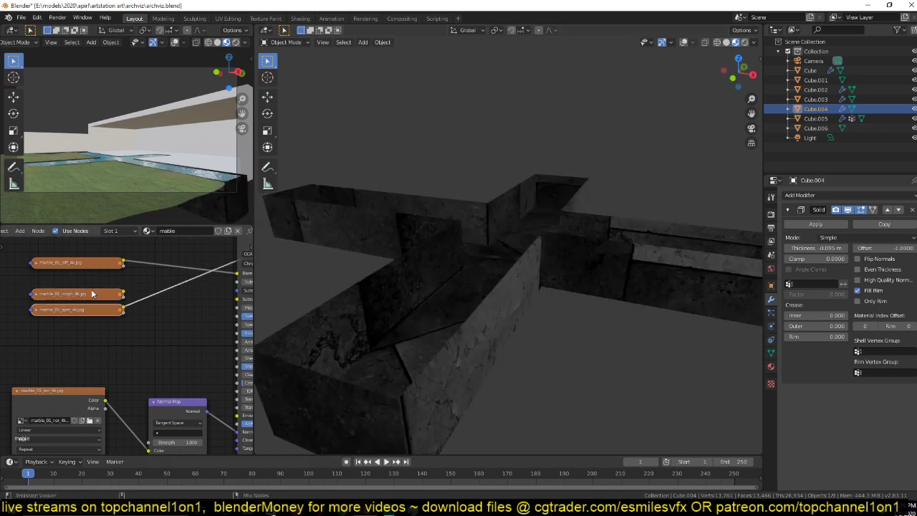
ctrl+shift+click(94, 292)
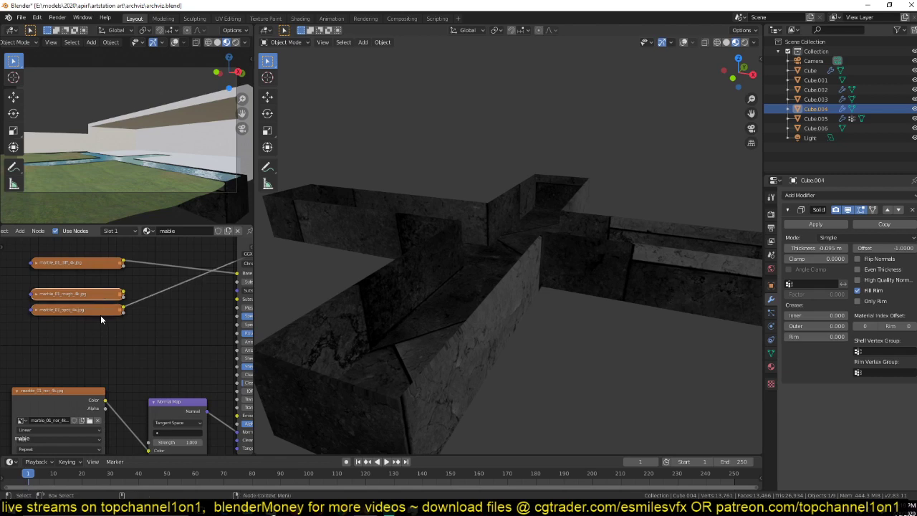
Step: Inspect the previewed spec map up close inside the channel and save the file
scroll(344, 314, up, 3)
middle_drag(436, 280, 450, 255)
key(ctrl+s)
key(ctrl+s)
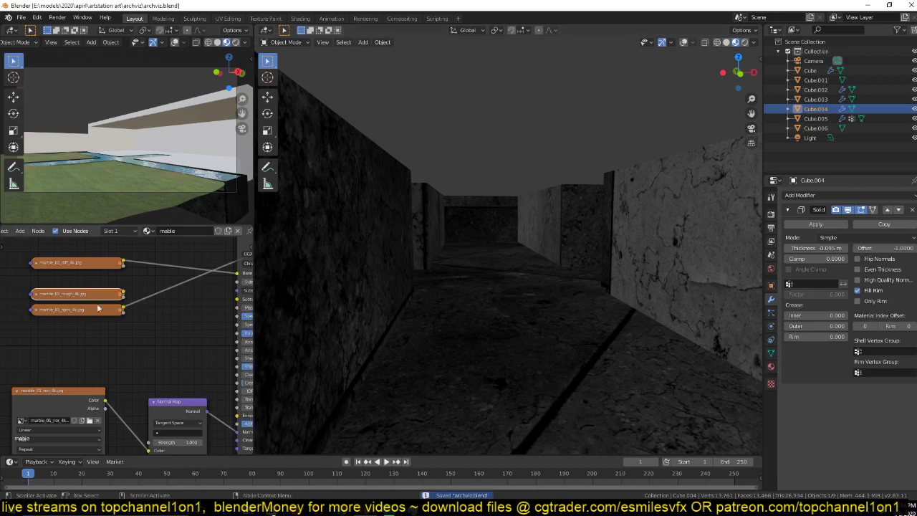
Step: Try the marble spec map on Roughness, replace it with the rough map, and connect the spec map to Specular
middle_drag(111, 306, 61, 309)
drag(77, 312, 188, 336)
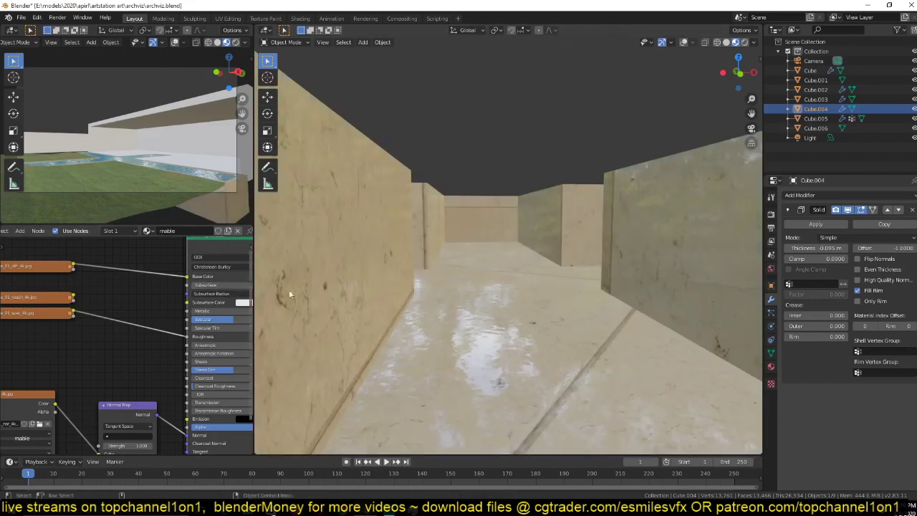
middle_drag(357, 292, 355, 311)
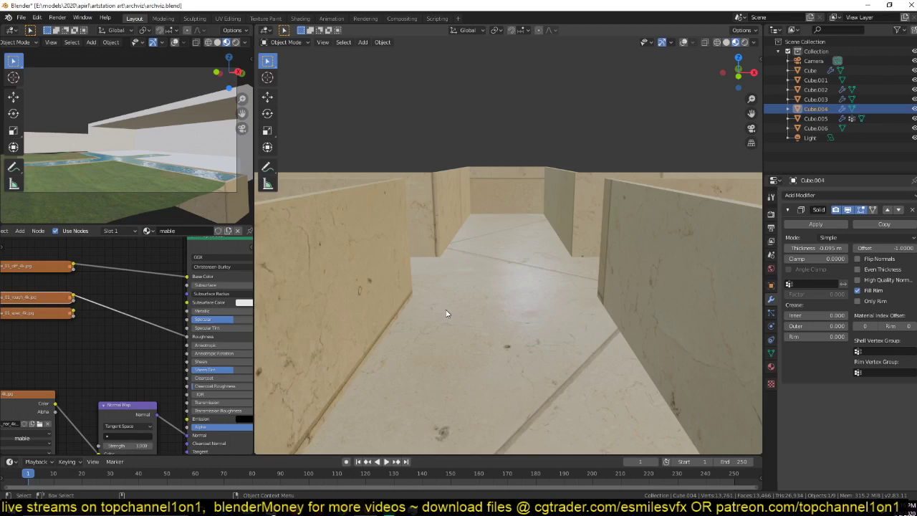
middle_drag(446, 309, 437, 292)
drag(72, 312, 187, 320)
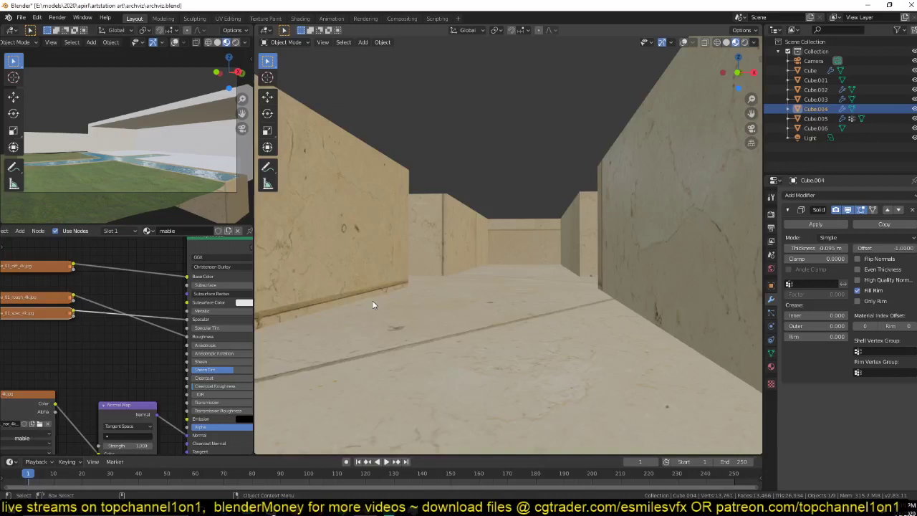
middle_drag(373, 304, 361, 319)
Step: Rearrange the collapsed image nodes so the marble spec map sits above the rough map
middle_drag(35, 339, 106, 310)
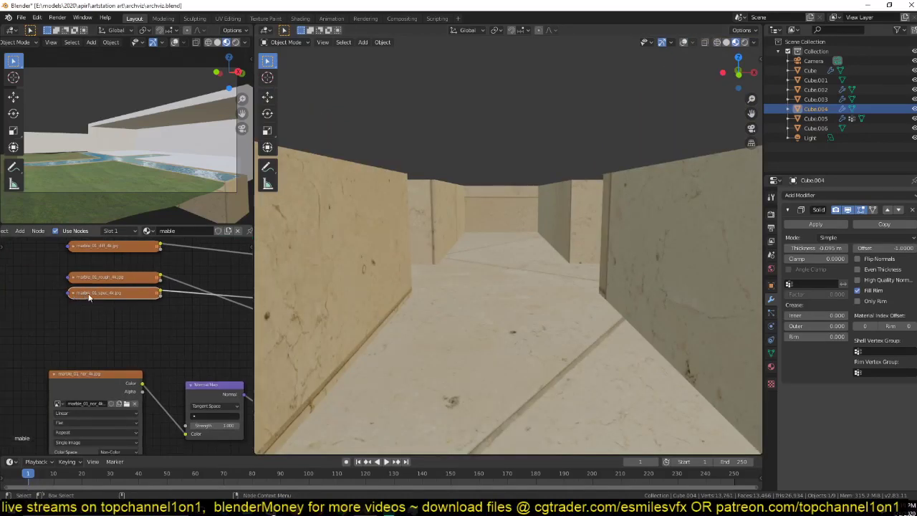
drag(89, 296, 90, 272)
drag(94, 280, 90, 308)
click(74, 272)
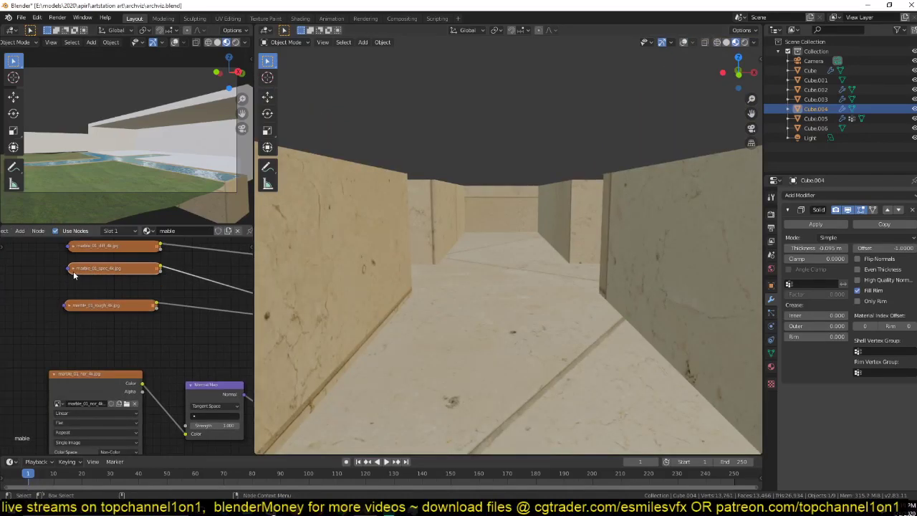
Step: Set the color space of the marble spec and rough maps to Non-Color, collapse both nodes again and save the file
click(74, 271)
click(137, 347)
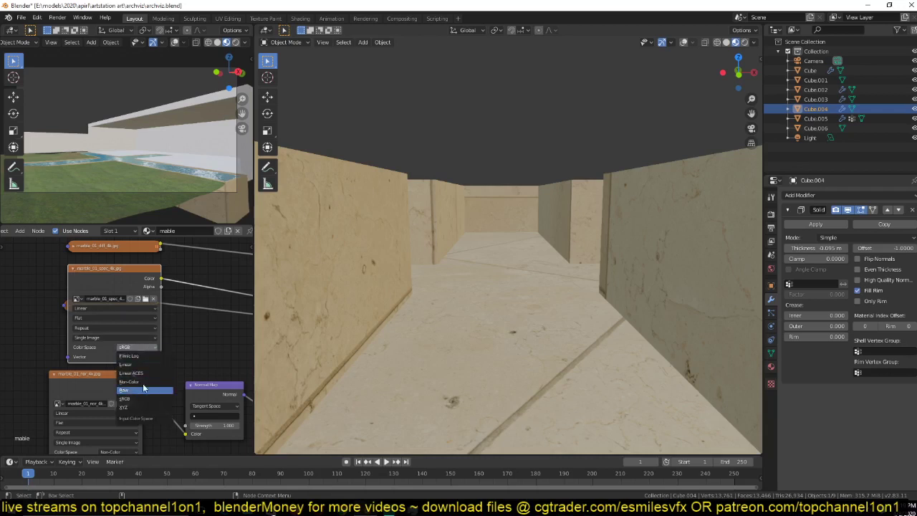
click(144, 381)
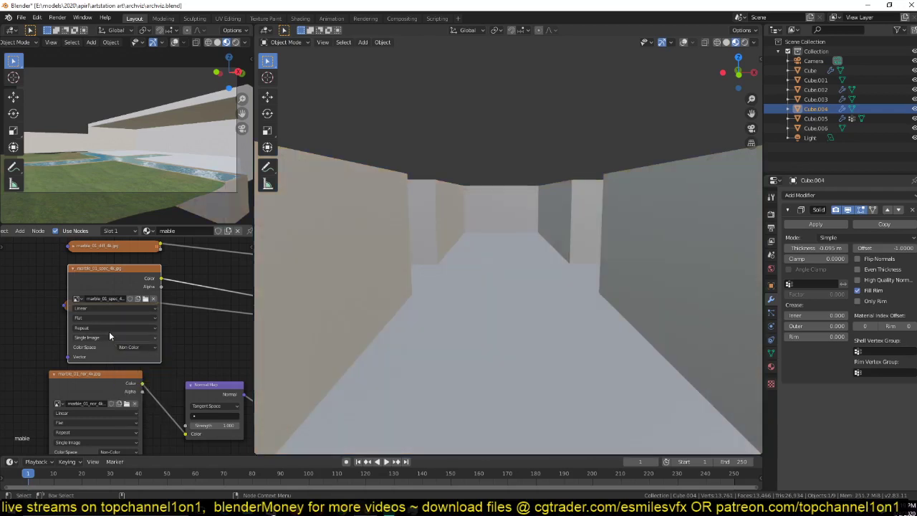
click(72, 270)
click(72, 308)
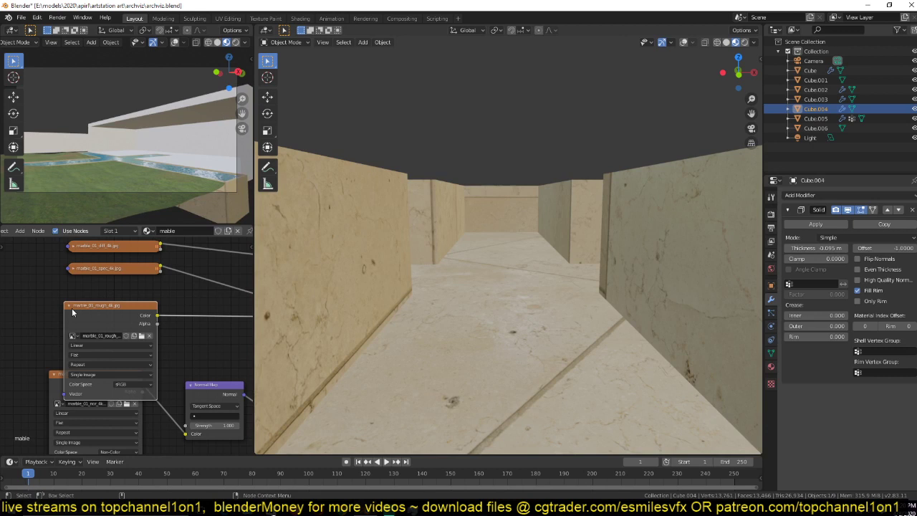
click(136, 378)
click(140, 412)
click(73, 307)
middle_drag(402, 300, 389, 294)
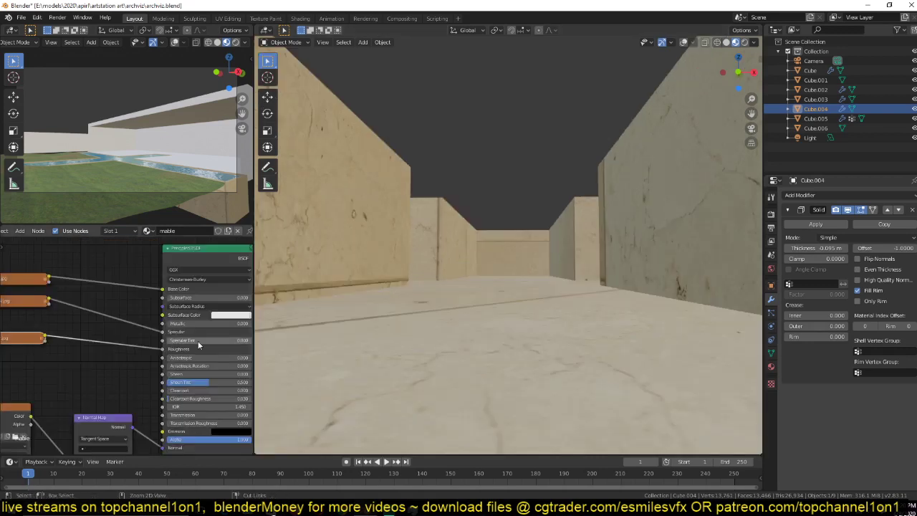
key(ctrl+s)
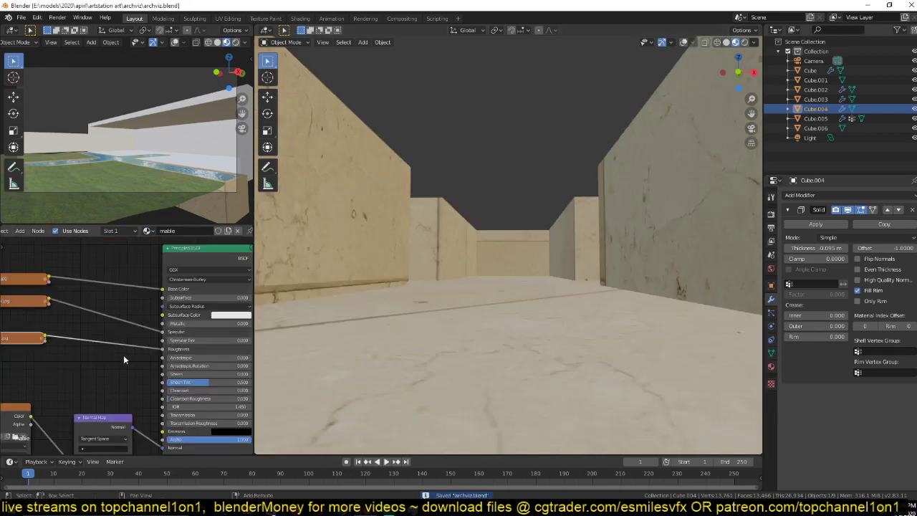
Step: Insert a Math node set to Add between the marble rough map and Roughness, with a second value of about -0.3
key(shift+a)
mouse_move(106, 365)
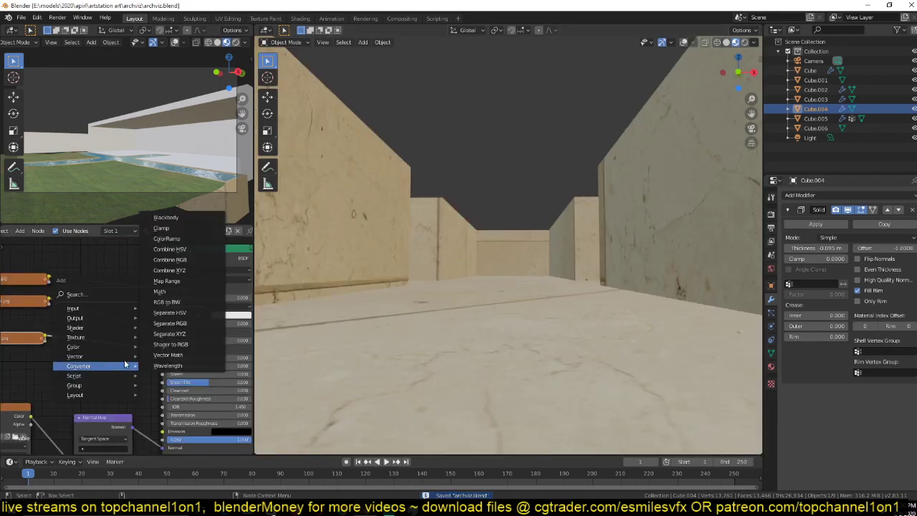
click(179, 294)
mouse_move(104, 385)
mouse_down()
mouse_move(66, 384)
mouse_move(100, 385)
mouse_up()
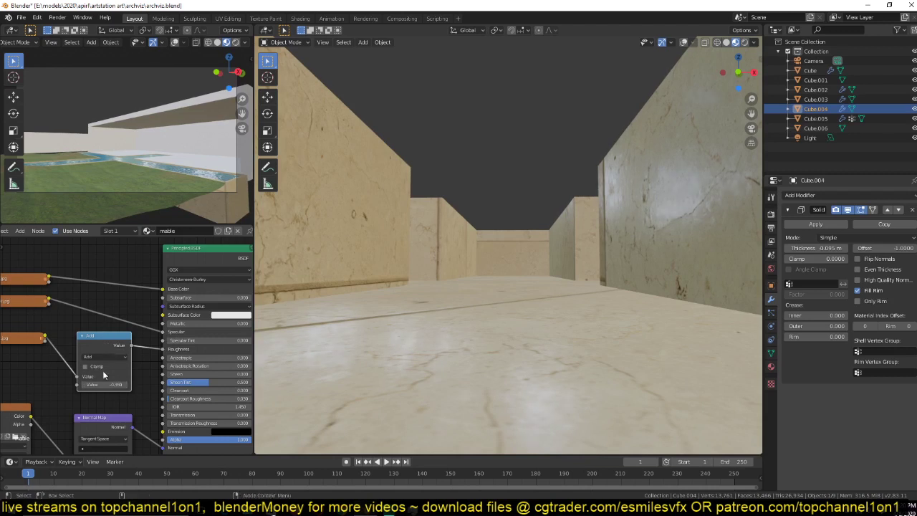
Step: Move the Add node and the rough map farther from the Principled BSDF to free up space, and save the file
middle_drag(103, 371, 121, 389)
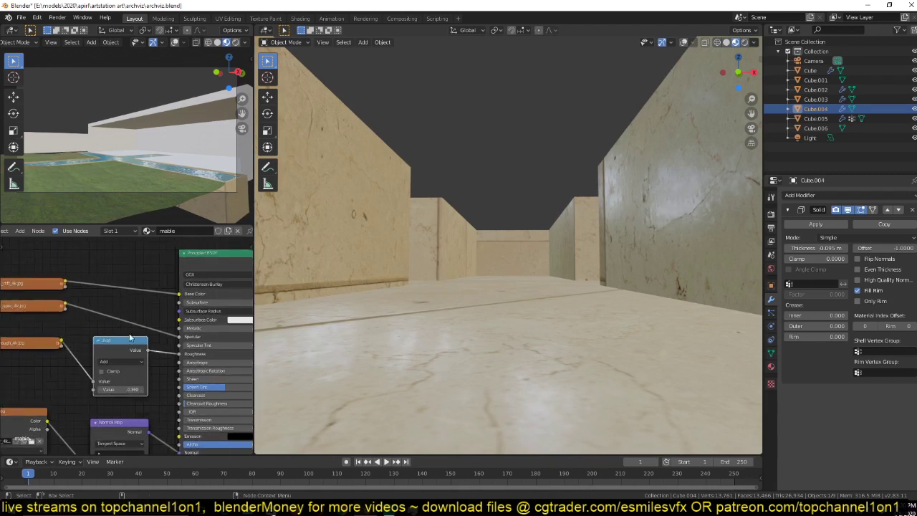
drag(132, 338, 114, 346)
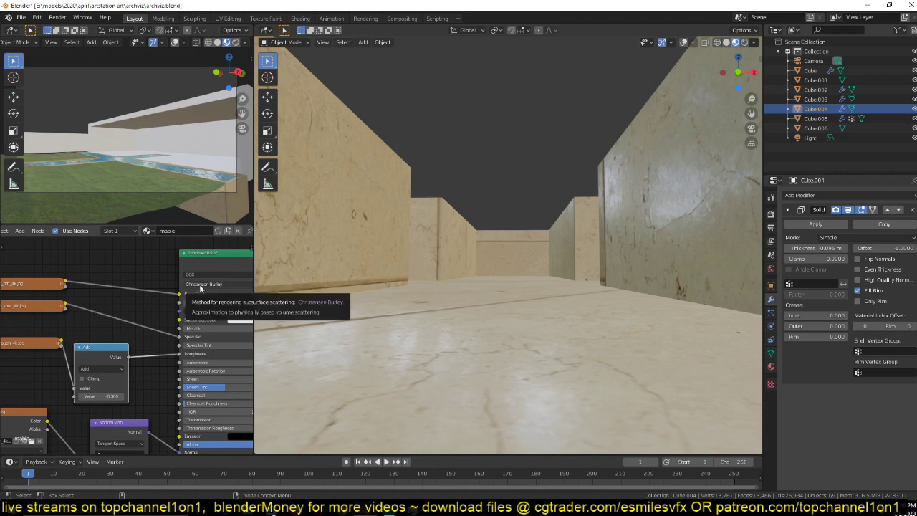
middle_drag(177, 316, 140, 315)
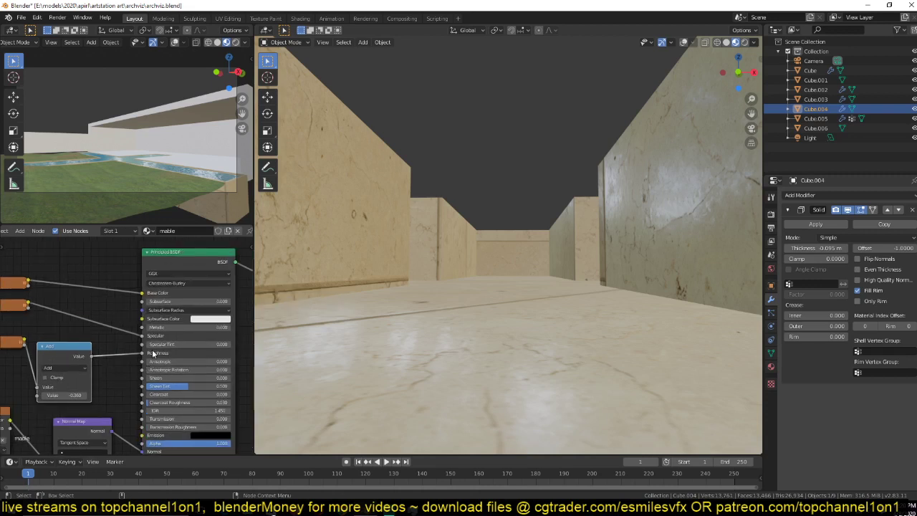
middle_drag(145, 362, 205, 358)
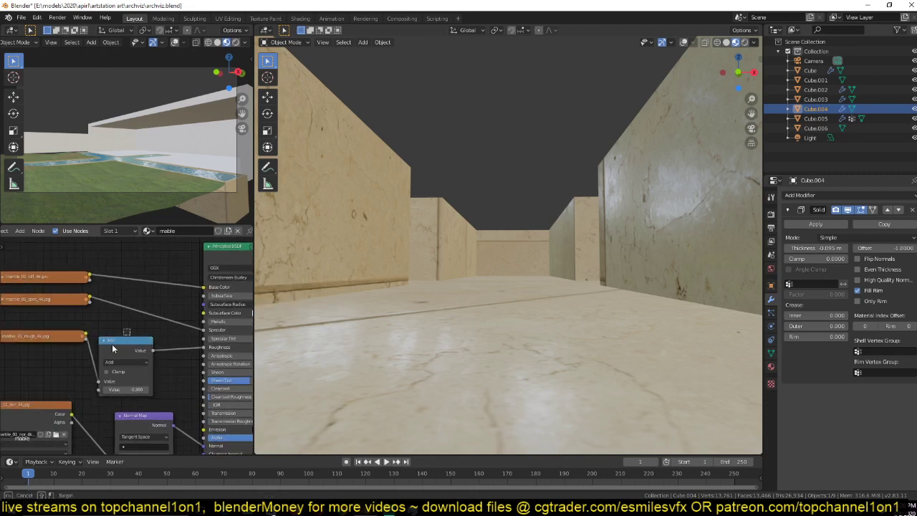
drag(109, 349, 22, 347)
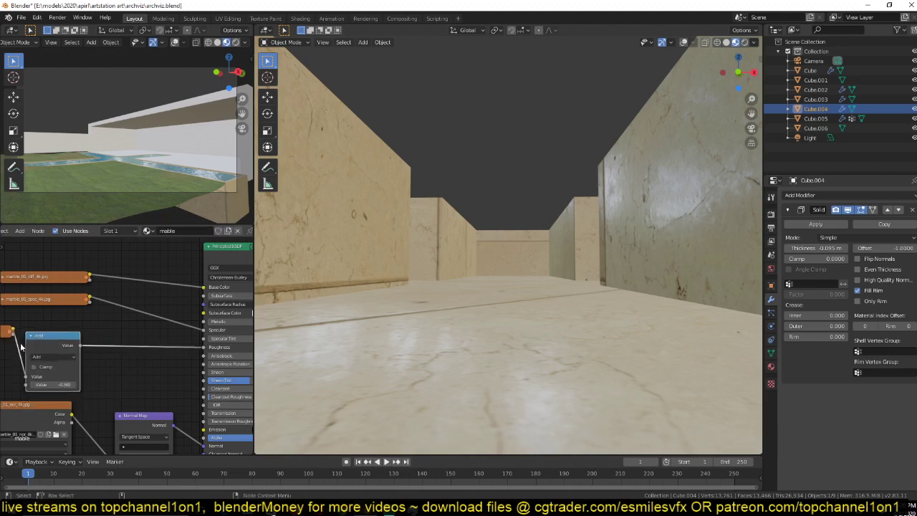
click(82, 335)
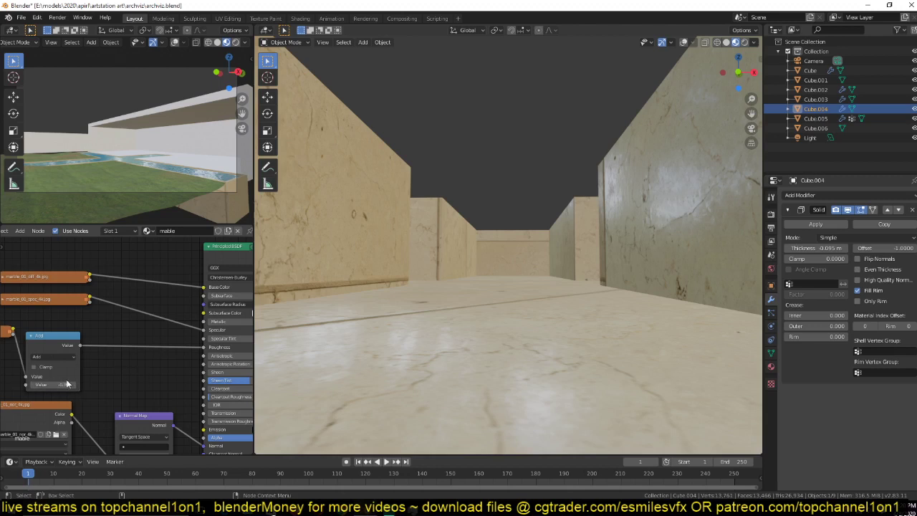
key(ctrl+s)
Step: Insert a ColorRamp node between the Add node and the Roughness input of the Principled BSDF
key(shift+a)
mouse_move(101, 357)
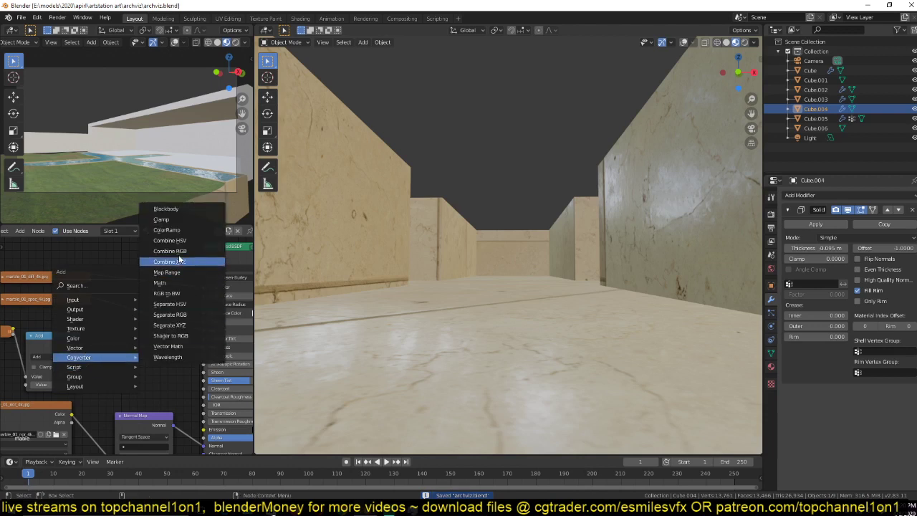
click(166, 230)
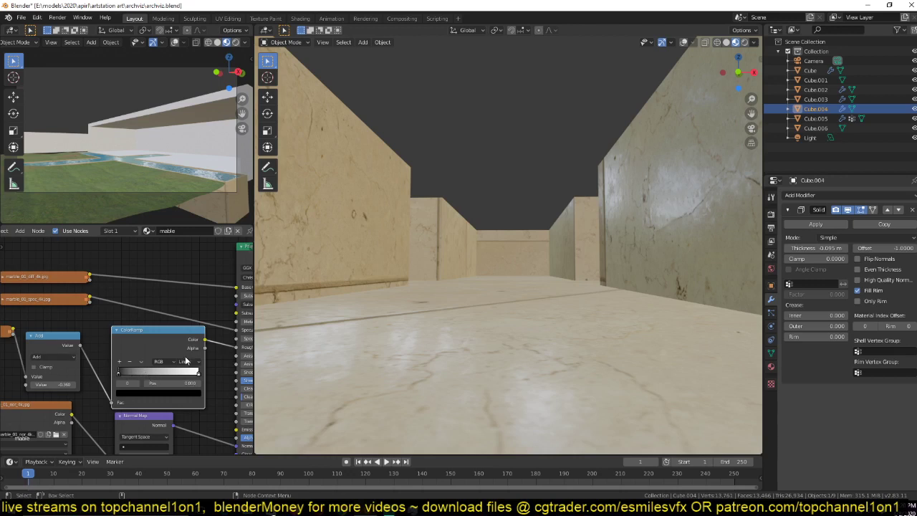
Step: Adjust the Add node's second value to tune the marble's gloss, check the channel from another angle and save the file
middle_drag(460, 267, 451, 278)
middle_drag(212, 355, 150, 351)
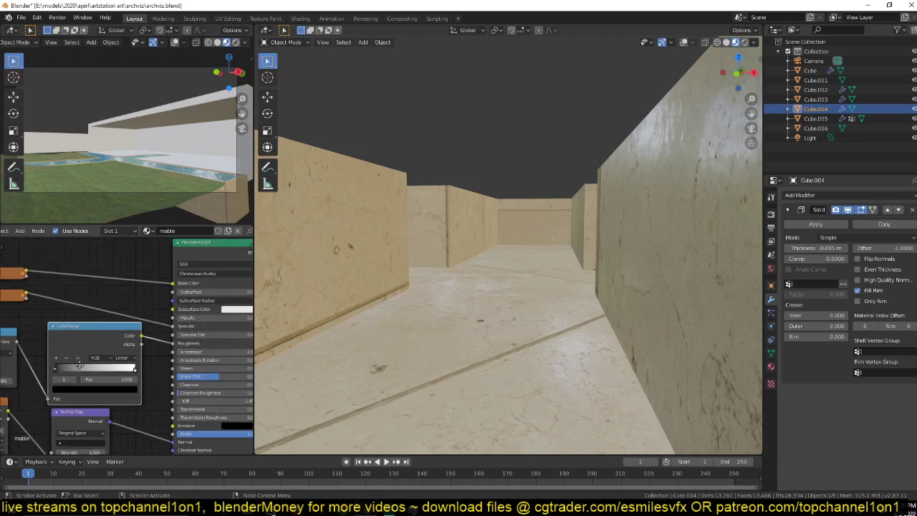
middle_drag(79, 365, 150, 359)
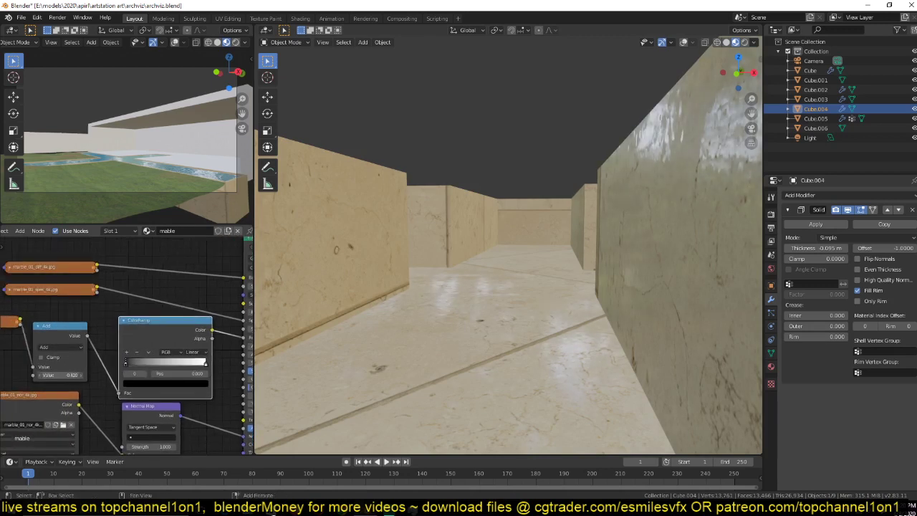
drag(61, 374, 63, 375)
middle_drag(297, 289, 475, 289)
key(ctrl+s)
scroll(70, 344, down, 1)
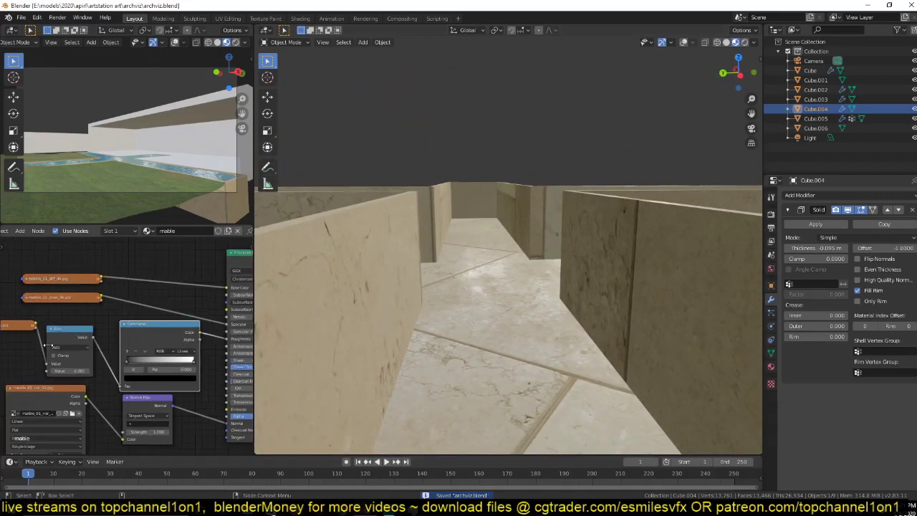
Step: Rearrange the collapsed marble image nodes to make room around the diffuse map
middle_drag(70, 343, 148, 342)
click(48, 324)
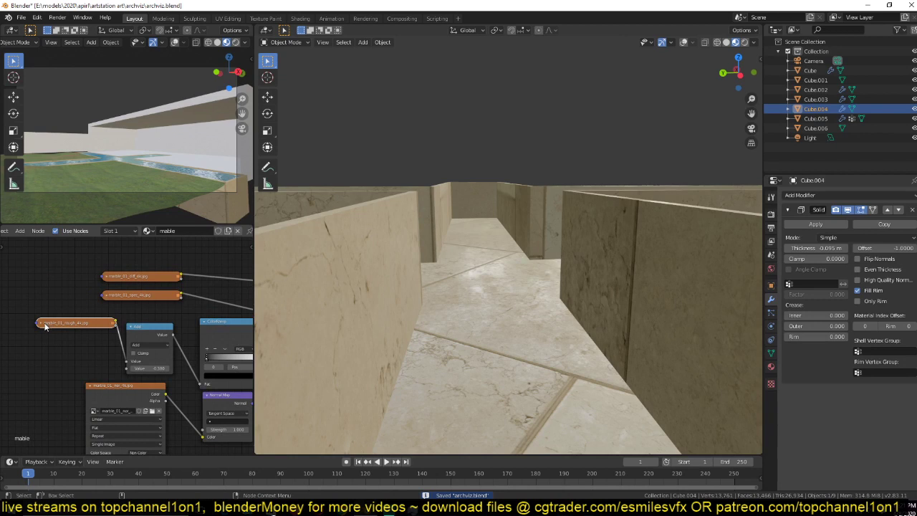
drag(44, 326, 60, 333)
drag(128, 291, 84, 186)
Step: Add Texture Coordinate and Mapping nodes to the marble diffuse map, move them clear of the image nodes and save the file
click(78, 281)
key(ctrl+t)
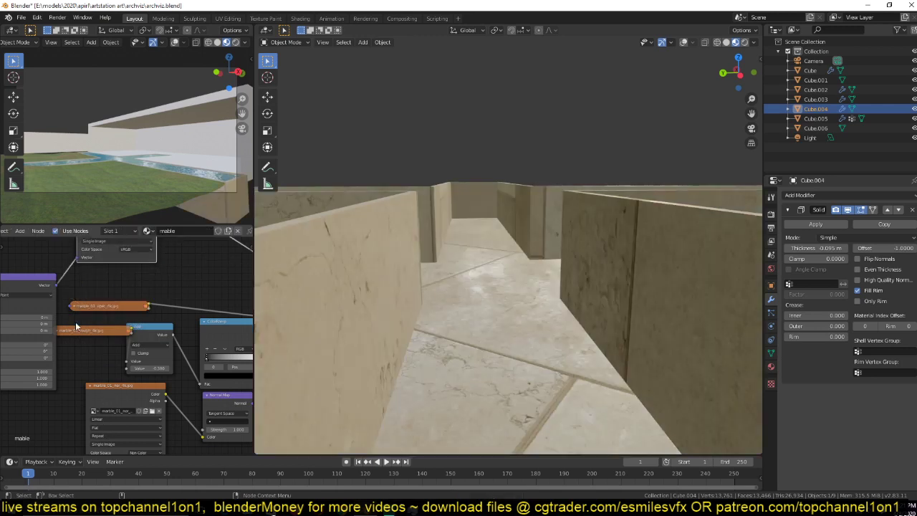
middle_drag(76, 326, 125, 308)
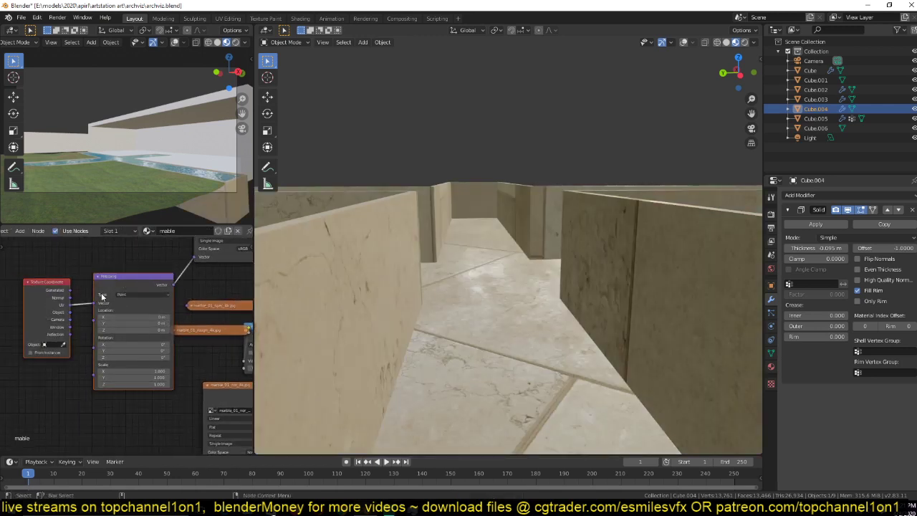
drag(101, 292, 45, 308)
click(133, 304)
key(ctrl+s)
Step: Connect the Mapping node's Vector output to the vector inputs of the marble spec, rough and normal maps
middle_drag(130, 313, 115, 311)
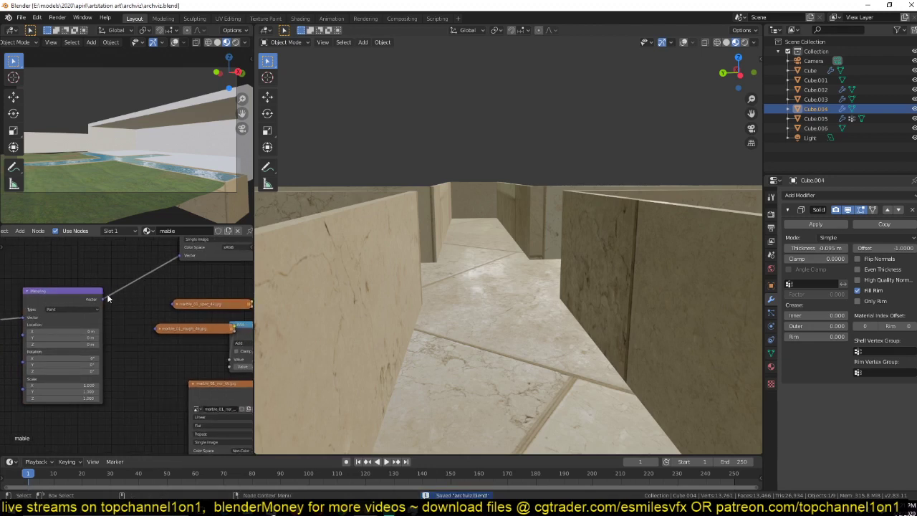
drag(108, 298, 174, 304)
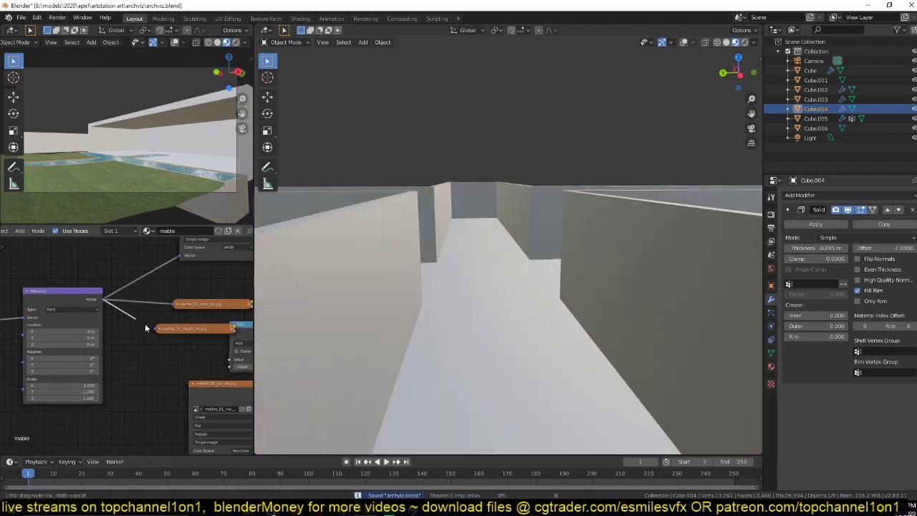
drag(103, 299, 158, 329)
middle_drag(110, 315, 96, 264)
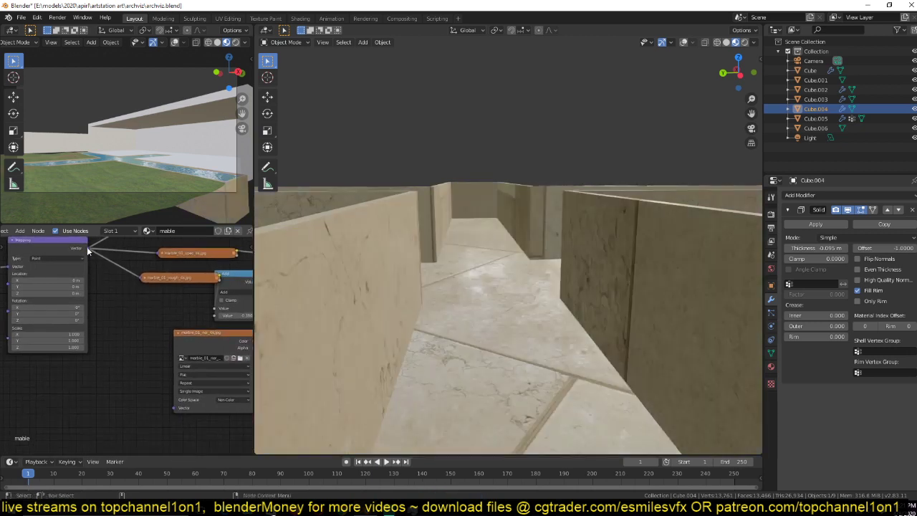
drag(87, 247, 174, 408)
Step: Set the Mapping node's scale to about 10.1 on X, Y and Z for smaller marble tiles
middle_drag(173, 407, 193, 413)
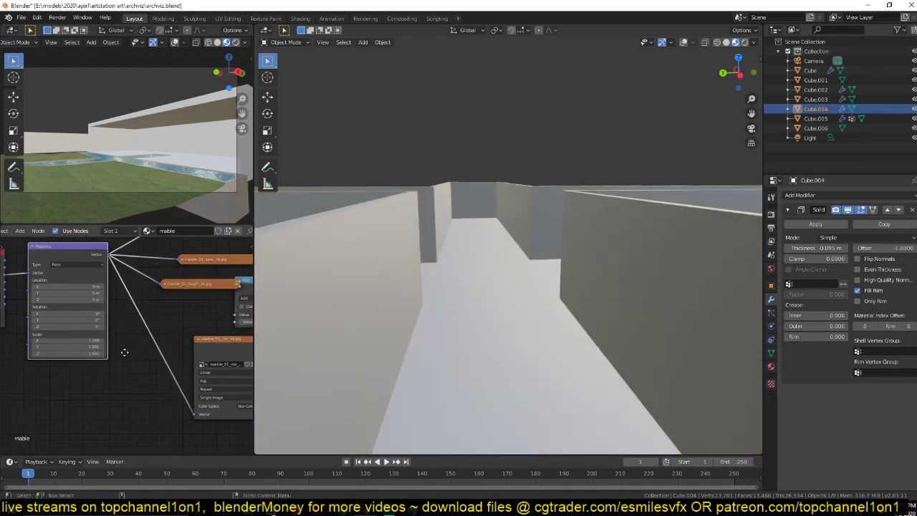
drag(95, 341, 244, 353)
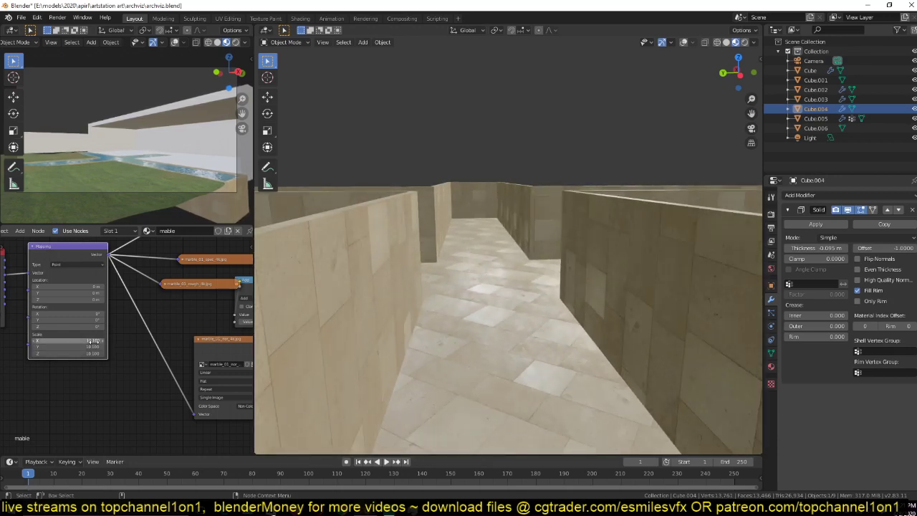
middle_drag(392, 307, 348, 300)
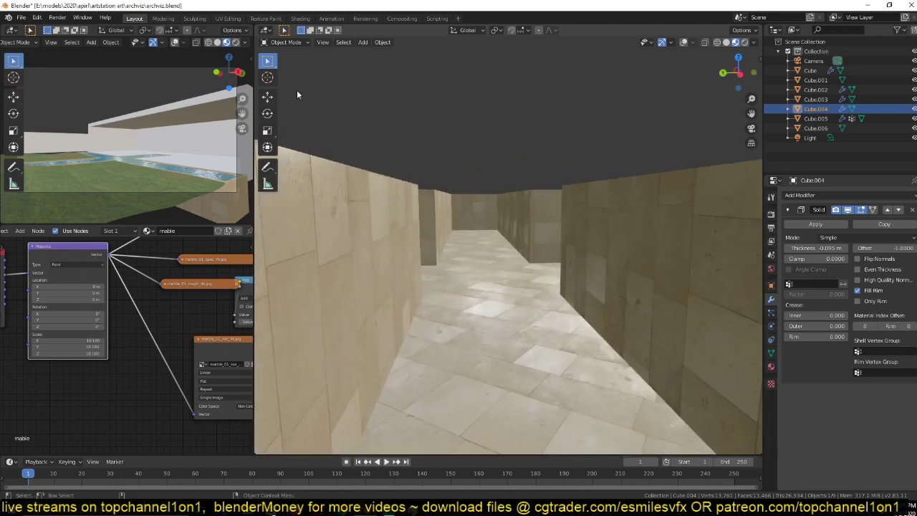
Step: Switch to the UV Editing workspace and isolate the channel basin for a close view of its walls
click(228, 18)
scroll(527, 226, down, 5)
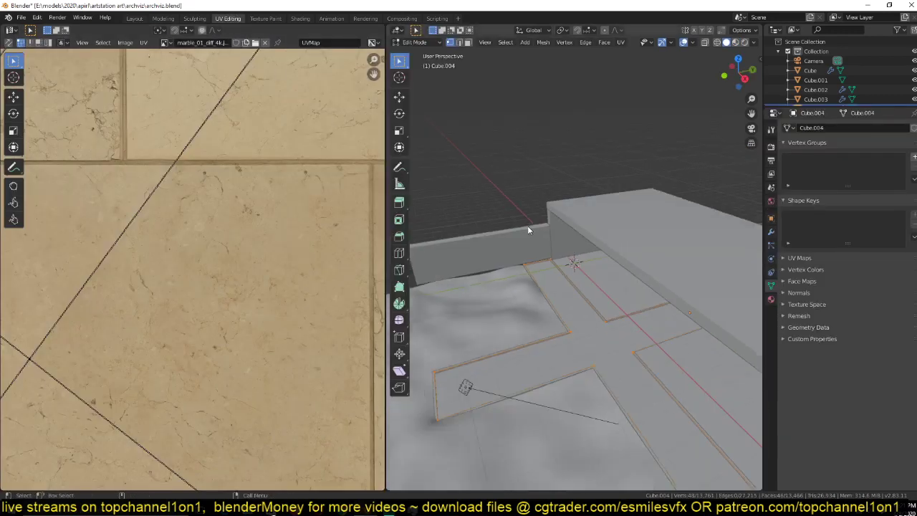
key(KP_Divide)
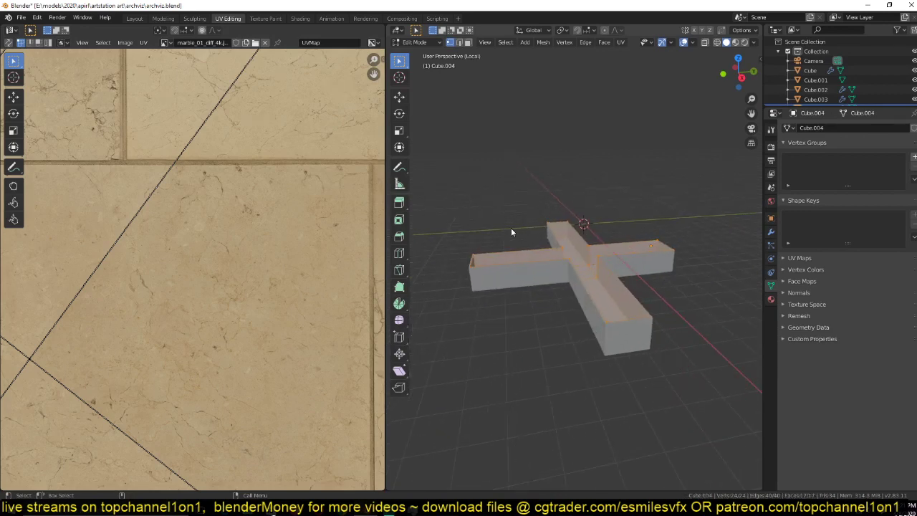
scroll(678, 290, up, 5)
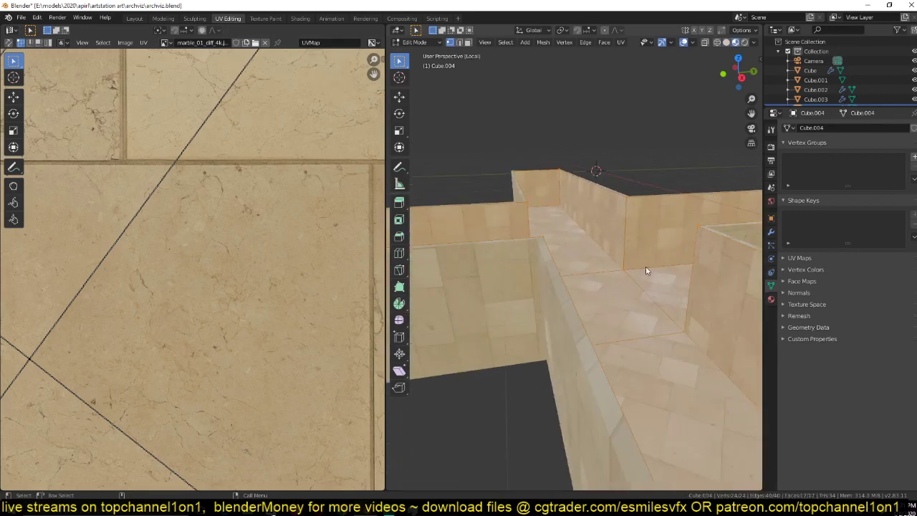
Step: Select the loop of wall faces around the channel basin and fit their UV islands in view
key(2)
key(3)
alt+click(629, 233)
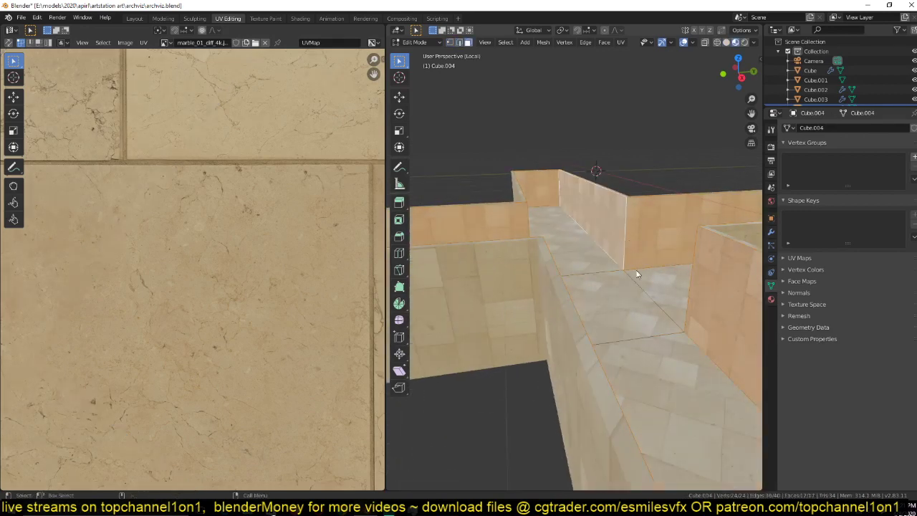
scroll(261, 247, down, 6)
scroll(261, 247, down, 4)
scroll(273, 265, up, 2)
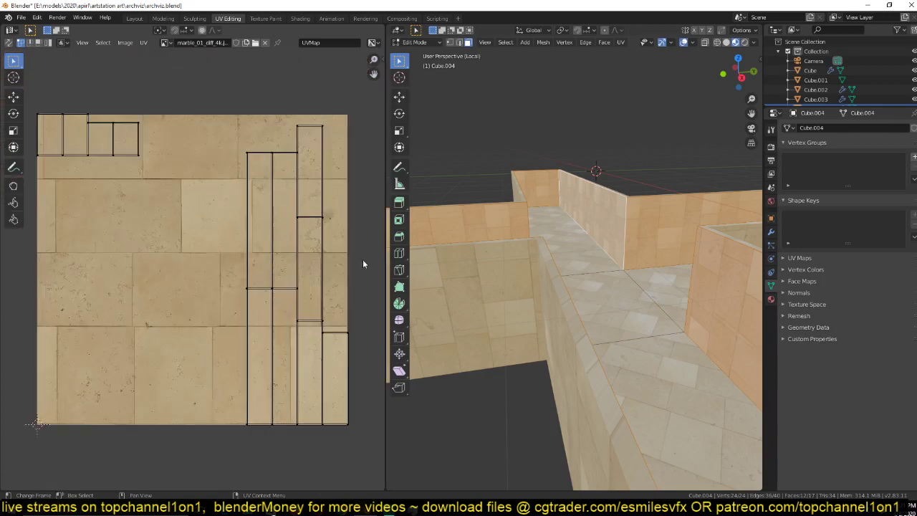
Step: Rotate the UV islands of the long channel walls by 90 degrees
middle_drag(578, 271, 494, 237)
drag(219, 107, 375, 458)
text(r90)
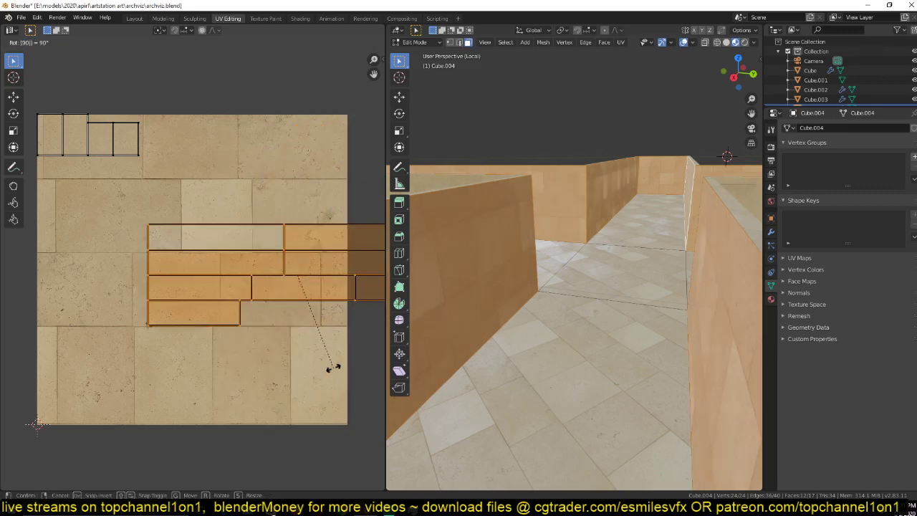
key(Return)
key(Tab)
Step: Check the rotated tiles on the basin and rotate the remaining group of short wall UV islands by 90 degrees
middle_drag(514, 313, 561, 332)
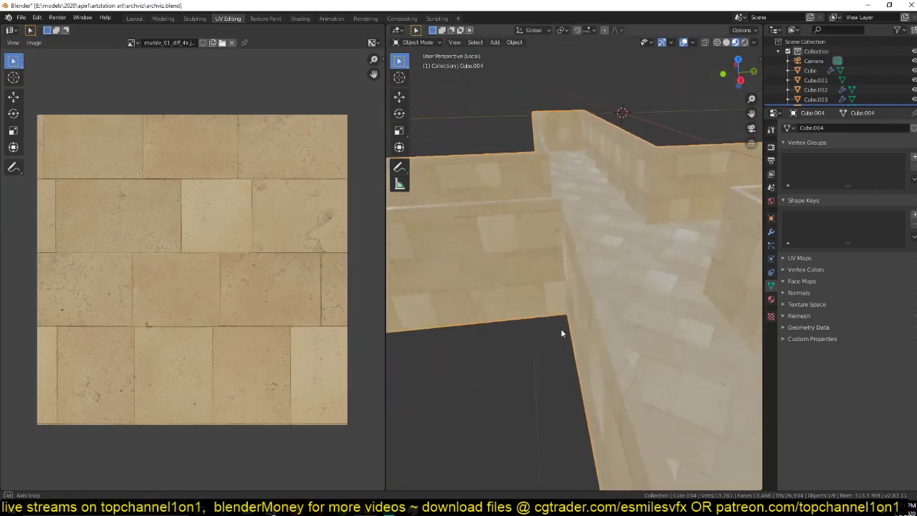
key(Tab)
drag(36, 99, 150, 162)
text(r90)
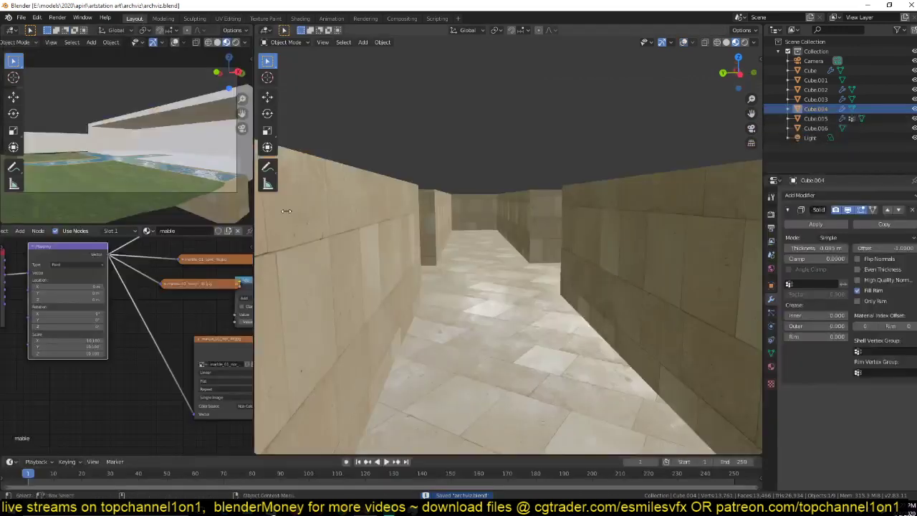
Step: Rename the channel basin's material as tiles and save the file
key(Return)
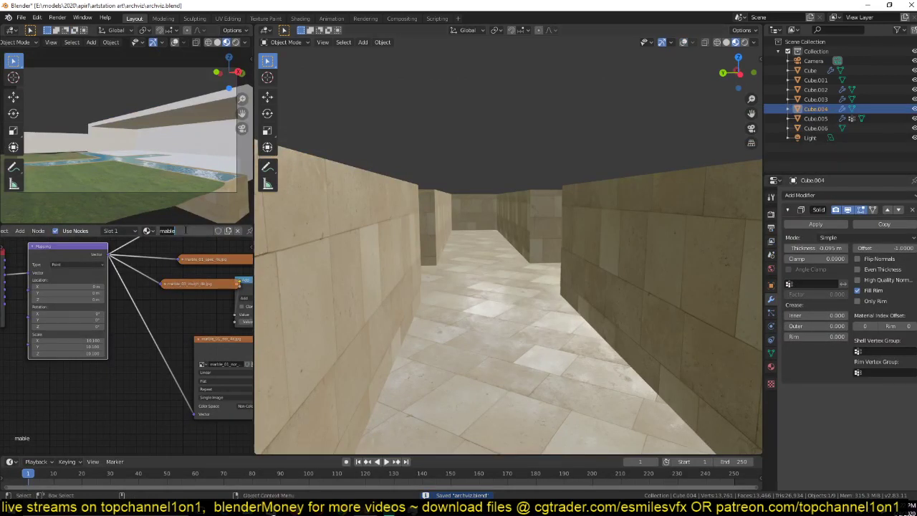
text(to)
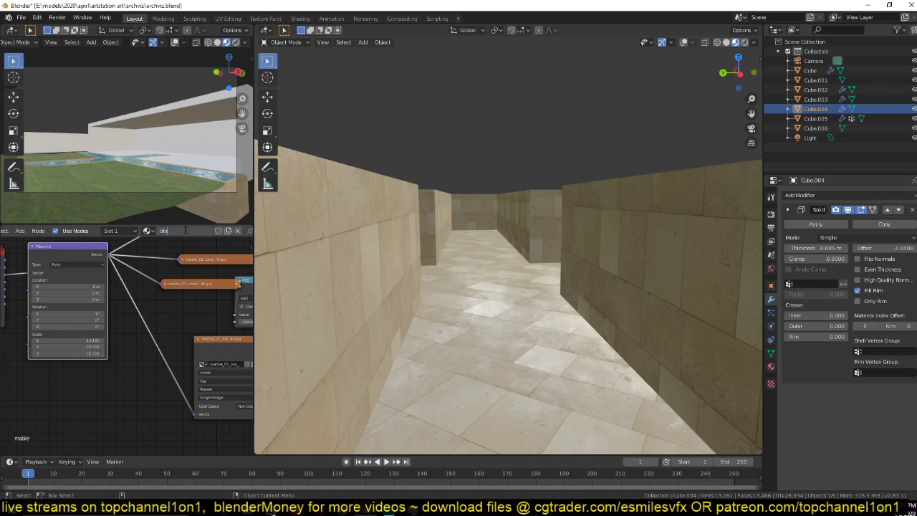
text(es)
key(Return)
key(ctrl+s)
mouse_move(416, 326)
middle_down()
mouse_move(410, 320)
mouse_move(415, 342)
middle_up()
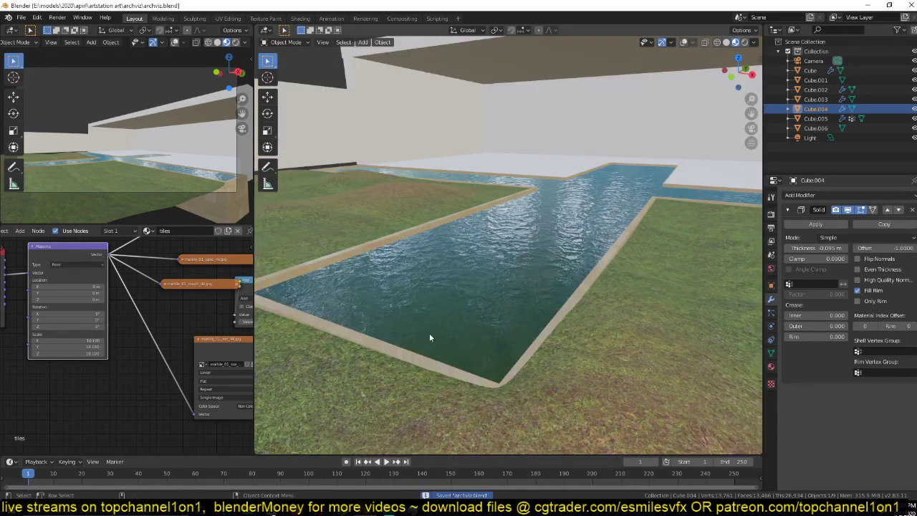
middle_drag(429, 333, 428, 325)
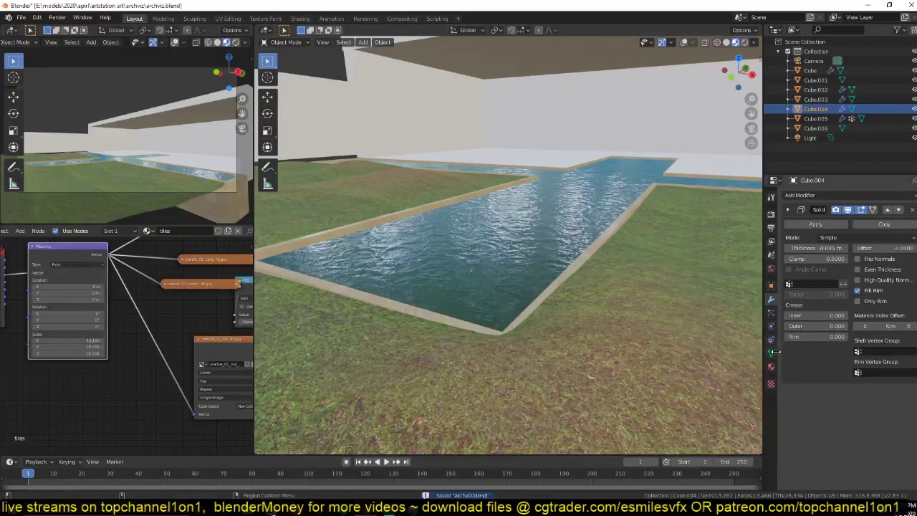
key(ctrl+s)
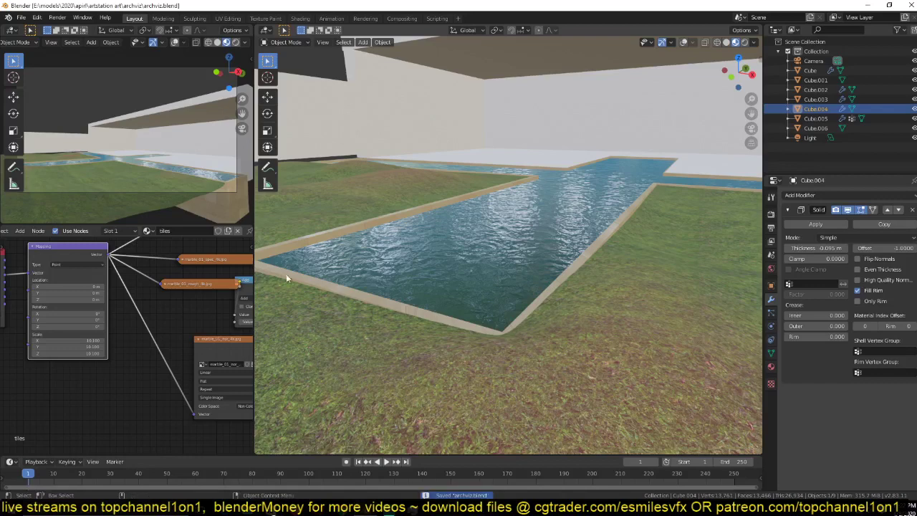
Step: Assign the existing tiles material to the white floor slab behind the channel and save the file
middle_drag(286, 273, 594, 266)
click(414, 259)
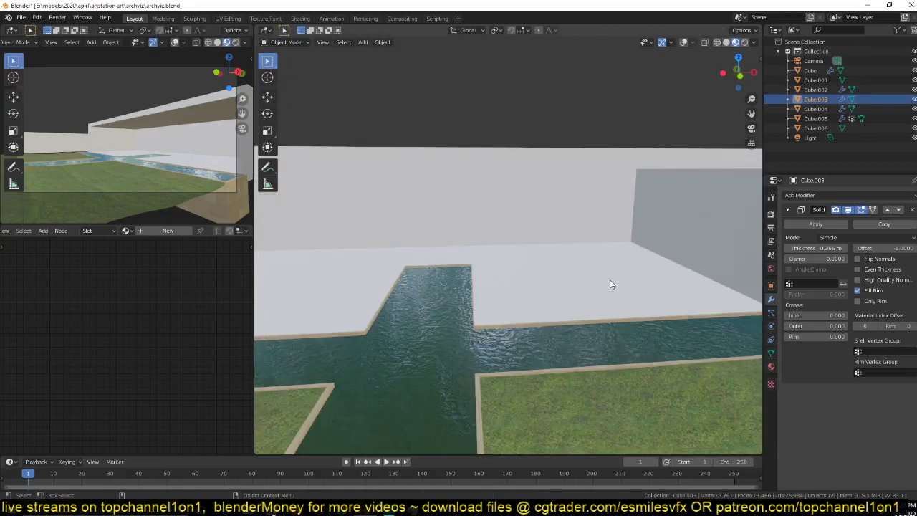
click(125, 230)
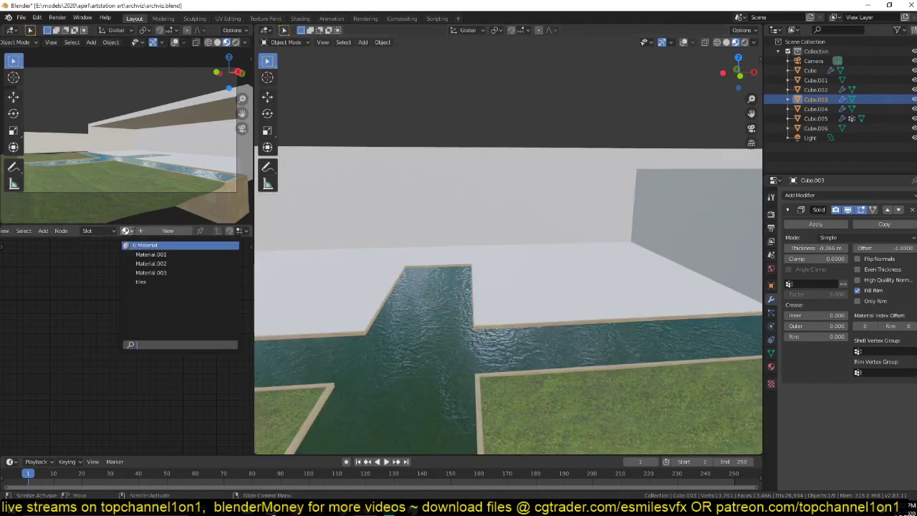
click(144, 282)
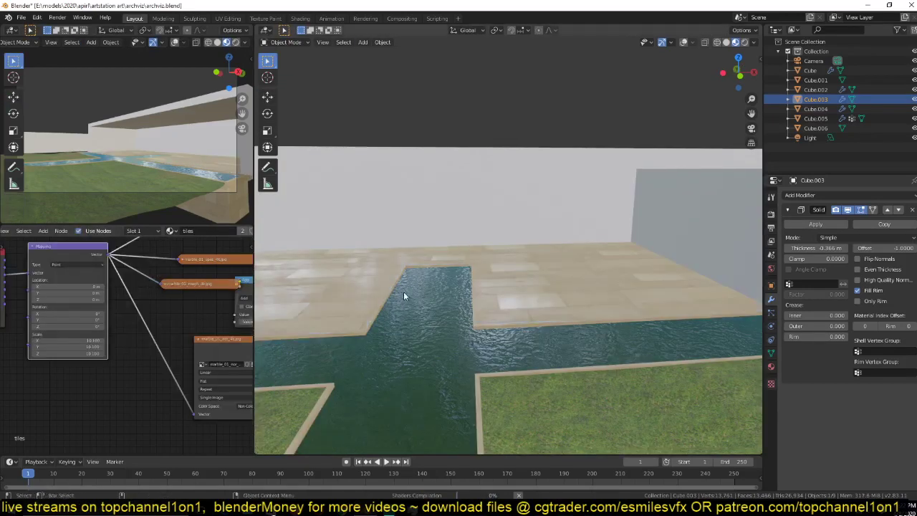
middle_drag(428, 299, 370, 297)
key(ctrl+s)
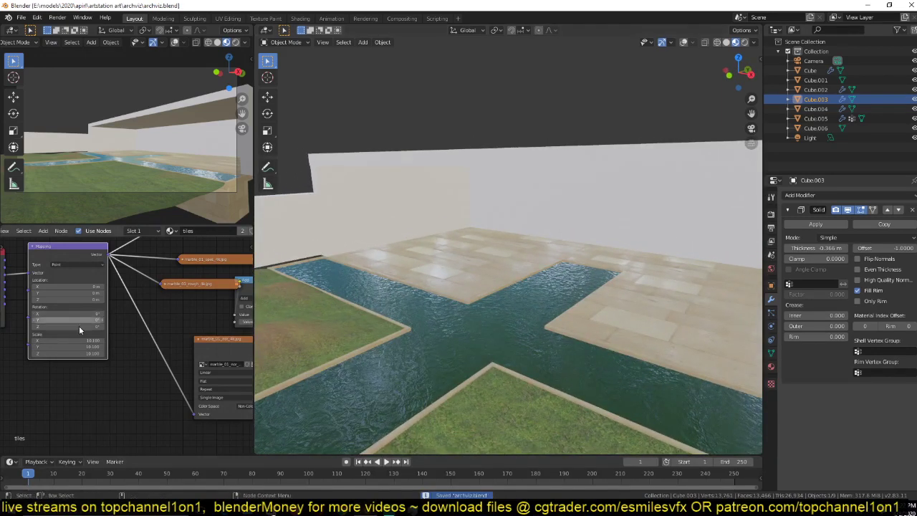
Step: Make a separate copy of the slab's tiles material and insert a MixRGB node before its Base Color input
middle_drag(79, 326, 33, 384)
click(242, 231)
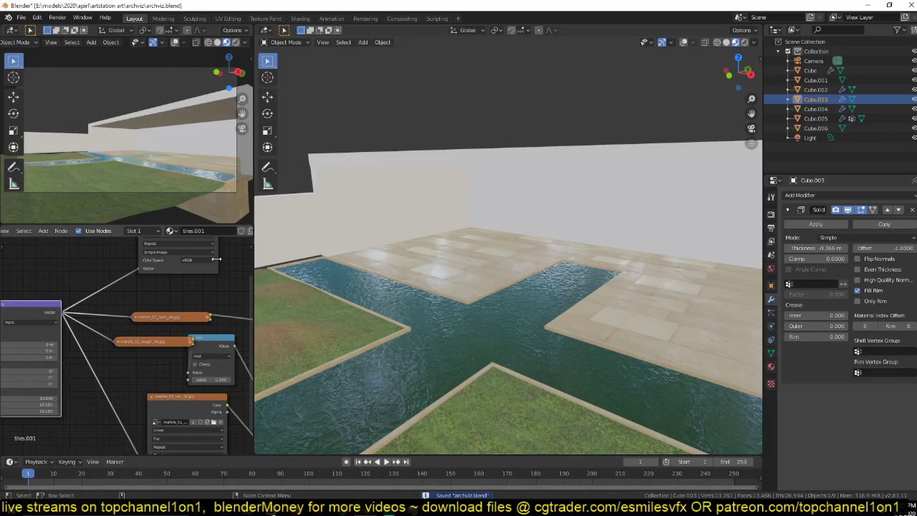
key(shift+a)
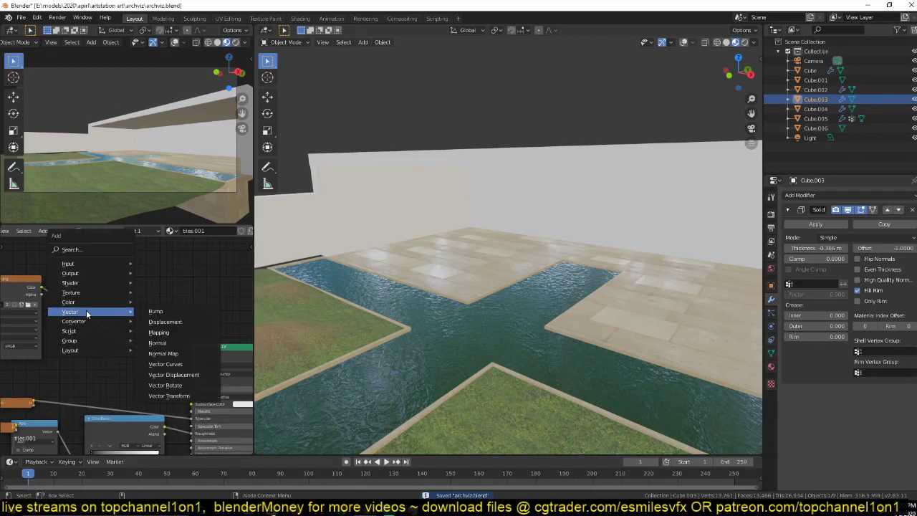
mouse_move(86, 301)
click(162, 354)
click(135, 339)
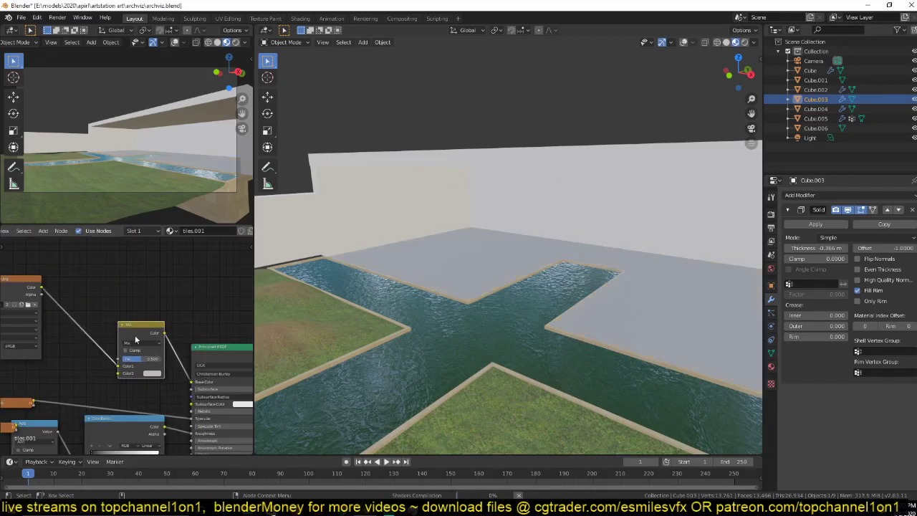
scroll(135, 339, up, 2)
middle_drag(136, 339, 165, 332)
scroll(412, 313, up, 1)
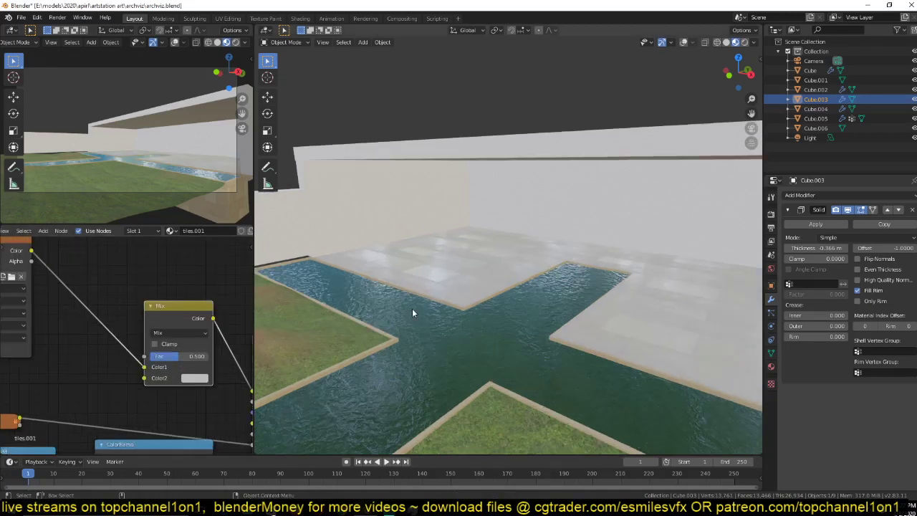
Step: Isolate the floor slab and set its colour mix node to Overlay with a factor of 1.000
shift+middle_drag(453, 313, 314, 315)
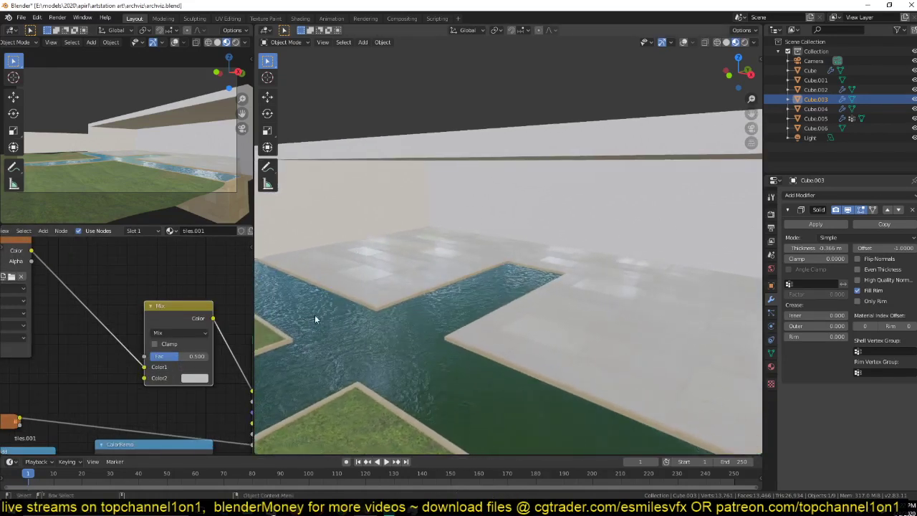
key(slash)
scroll(362, 313, up, 6)
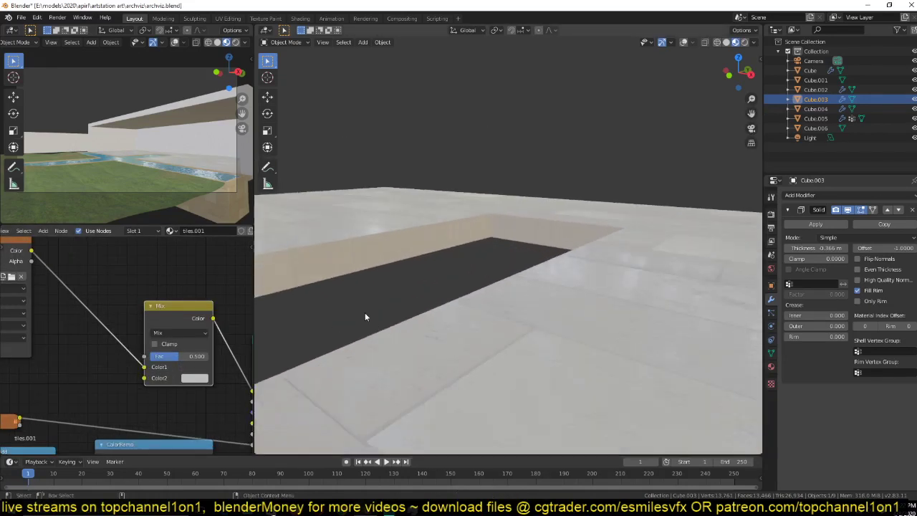
middle_drag(198, 355, 171, 319)
drag(164, 322, 195, 321)
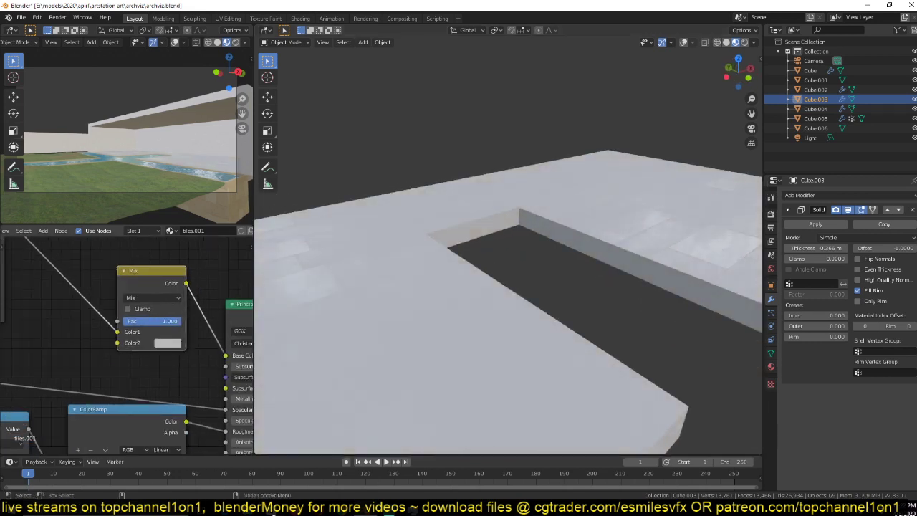
click(177, 298)
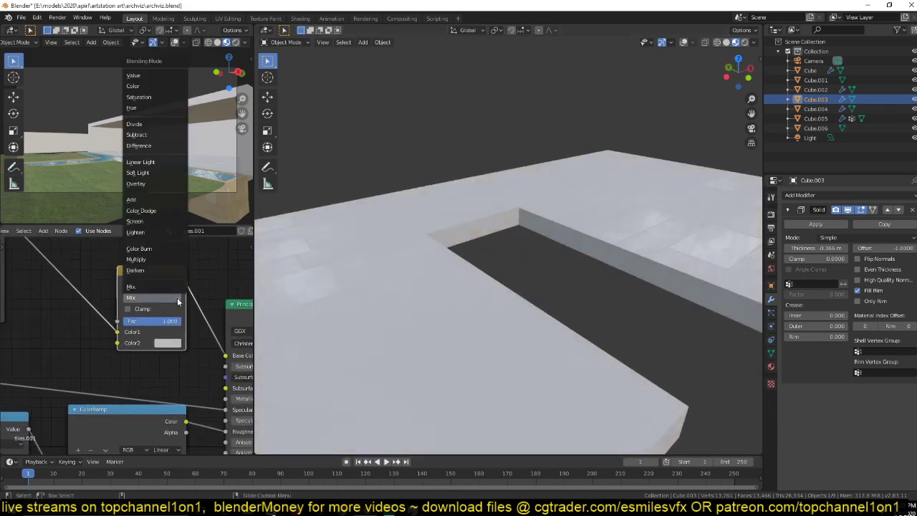
click(143, 183)
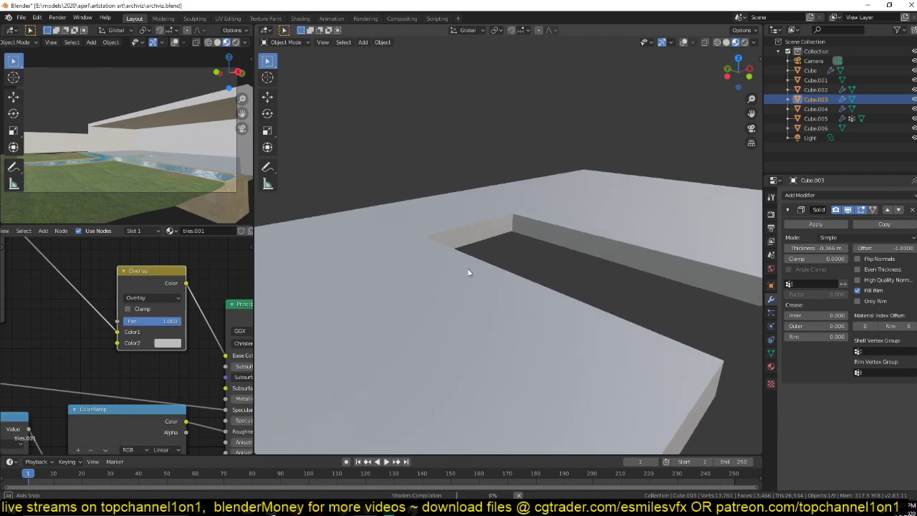
Step: Tint the overlay's second colour dark red with H 0.025, S 0.500 and V 0.473
click(167, 342)
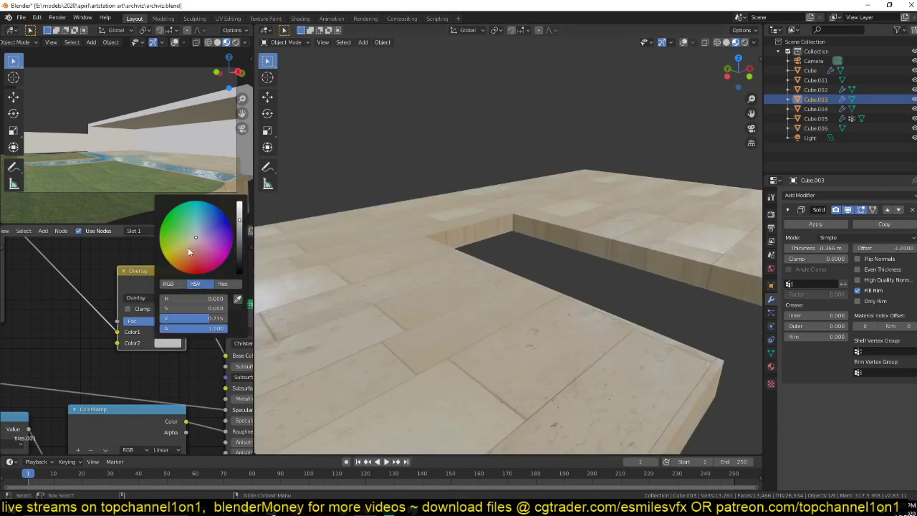
scroll(189, 252, down, 4)
mouse_move(188, 252)
mouse_down()
mouse_move(200, 248)
mouse_move(194, 255)
mouse_up()
middle_drag(391, 240, 465, 321)
Step: Re-project the floor slab's UVs in Edit Mode, then return to Object Mode
key(Tab)
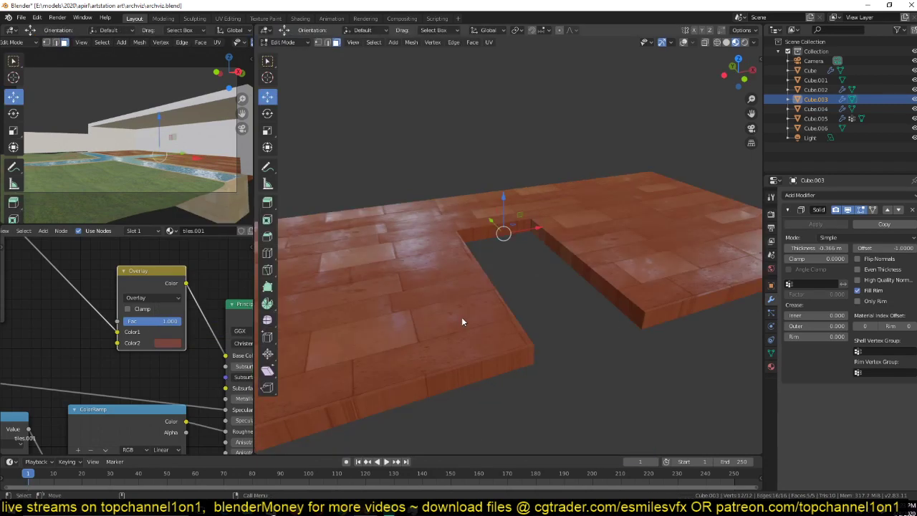
key(u)
click(464, 296)
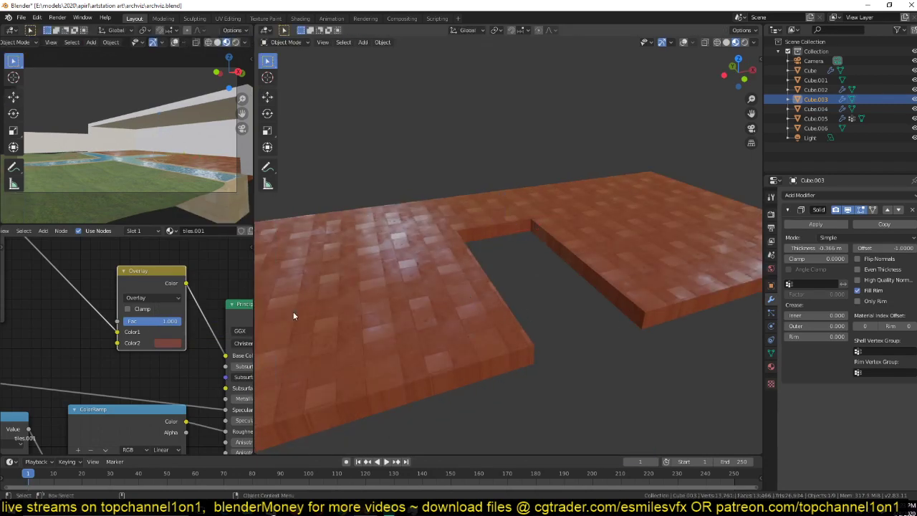
key(Tab)
Step: Change the colour mix to Multiply and darken its second colour to H 0.956, S 0.069, V 0.234
scroll(157, 310, up, 2)
click(175, 343)
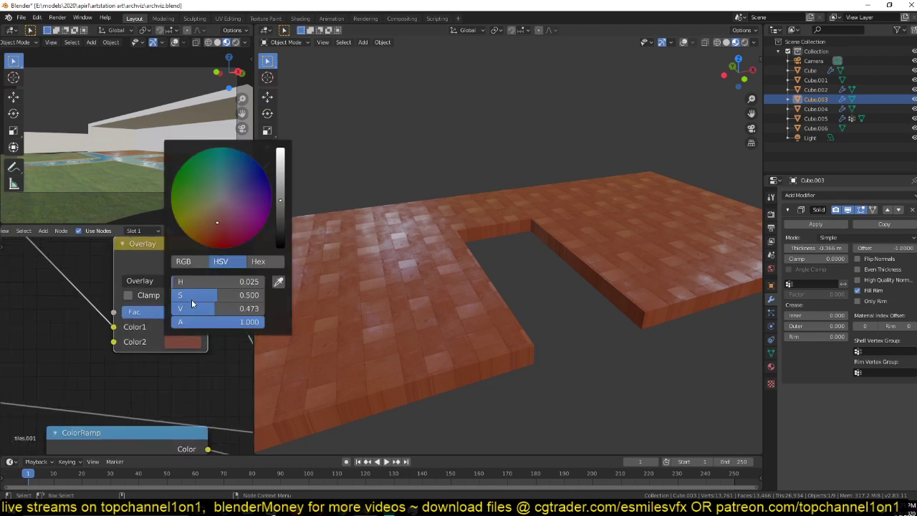
click(159, 280)
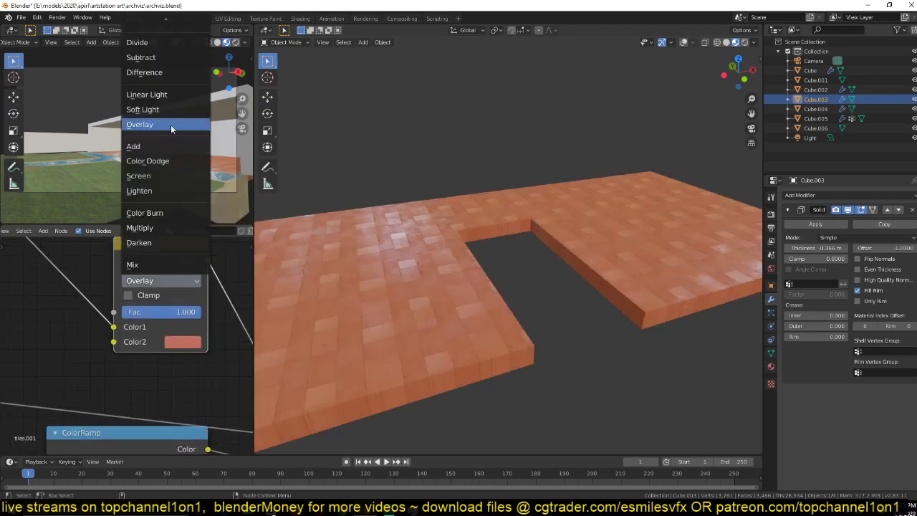
click(153, 227)
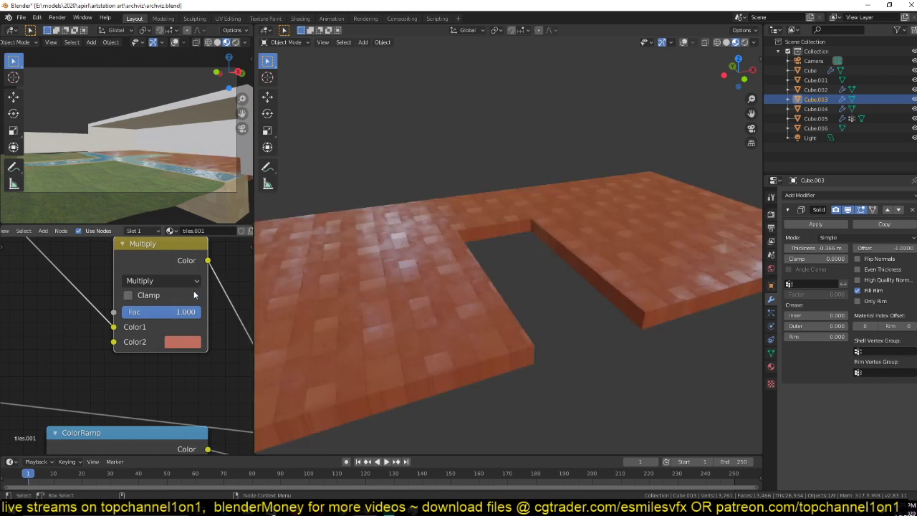
click(183, 341)
mouse_move(217, 223)
mouse_down()
mouse_move(231, 175)
mouse_move(226, 226)
mouse_move(204, 225)
mouse_move(211, 230)
mouse_move(197, 215)
mouse_move(215, 223)
mouse_move(218, 212)
mouse_up()
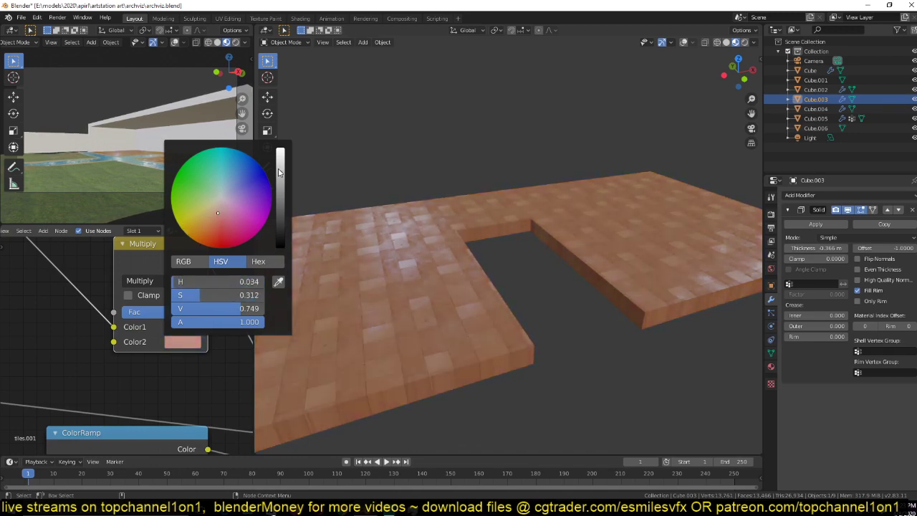
drag(279, 172, 279, 235)
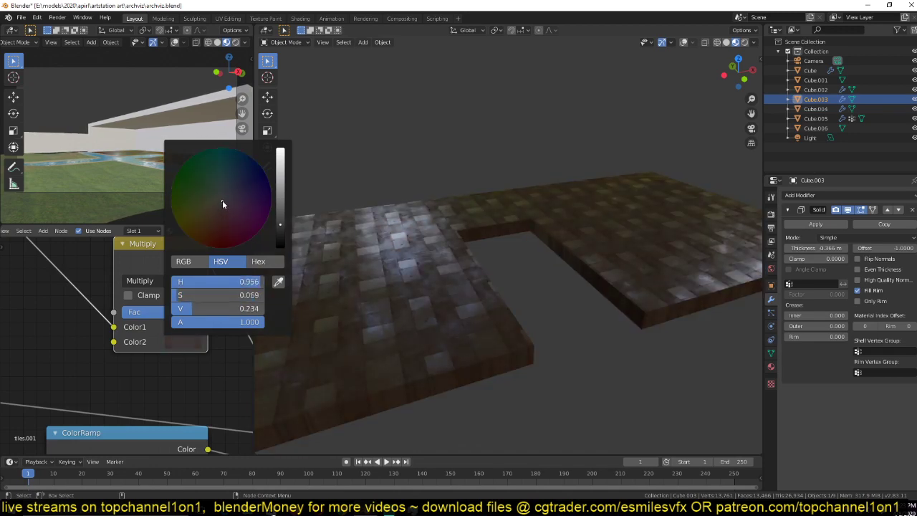
middle_drag(358, 222, 429, 236)
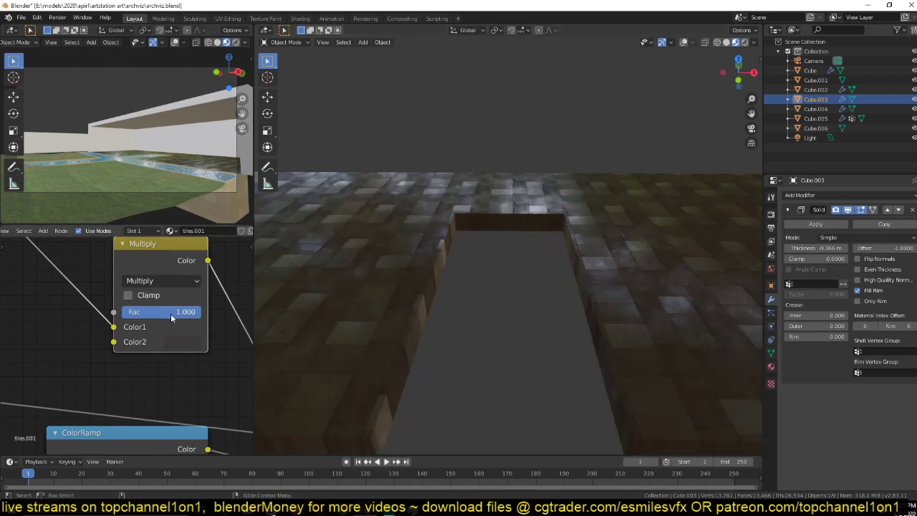
click(186, 341)
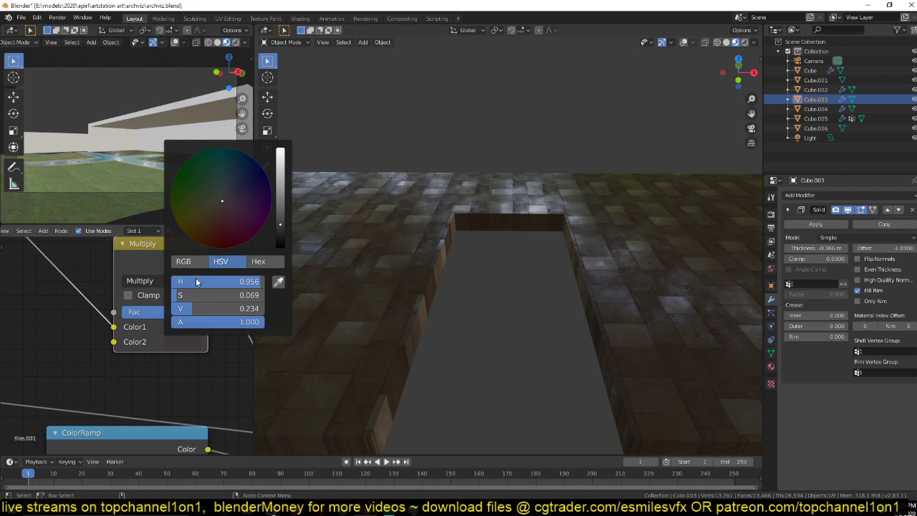
Step: Adjust the roughness map's Add node value to -0.380 and check the slab's gloss
middle_drag(189, 434, 167, 274)
scroll(147, 348, down, 2)
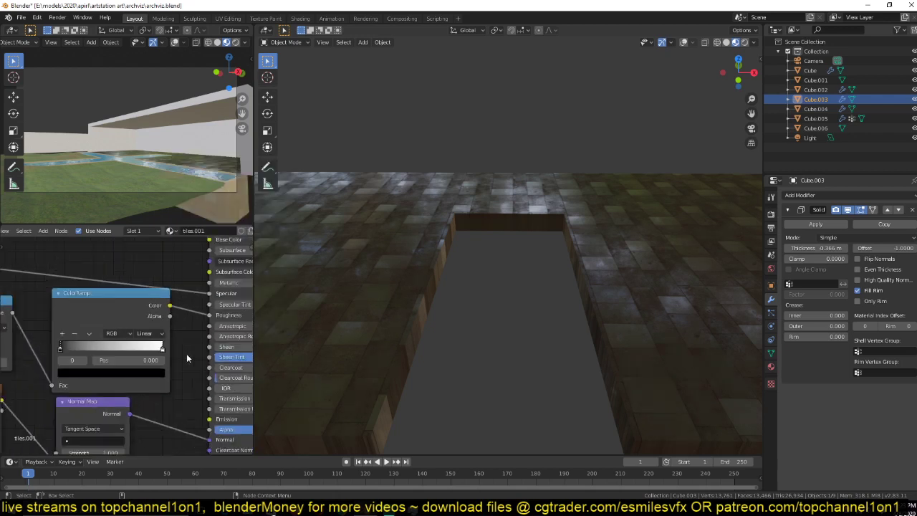
middle_drag(56, 349, 153, 348)
middle_drag(93, 359, 137, 351)
drag(136, 351, 128, 351)
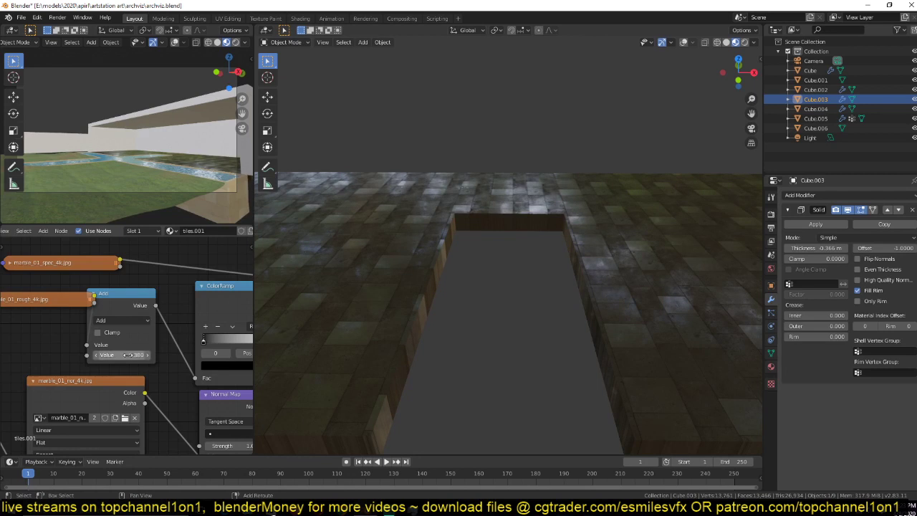
middle_drag(300, 315, 335, 311)
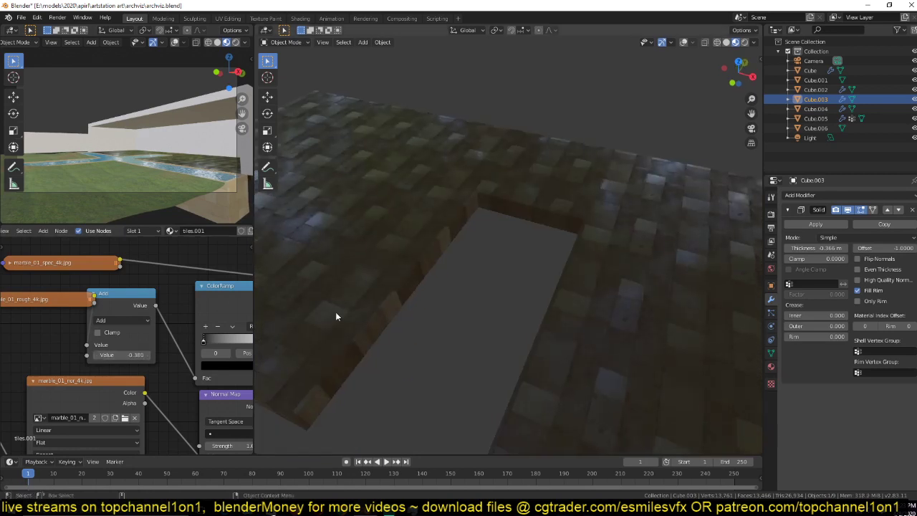
Step: Switch to Chrome to check the floor in the Pinterest House 02, Hyde Park reference photo, then return to Blender
mouse_move(356, 508)
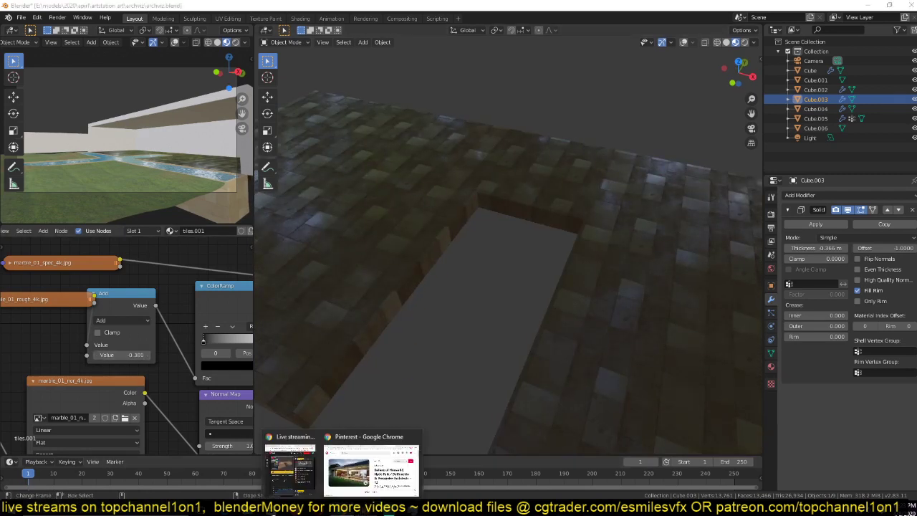
click(356, 487)
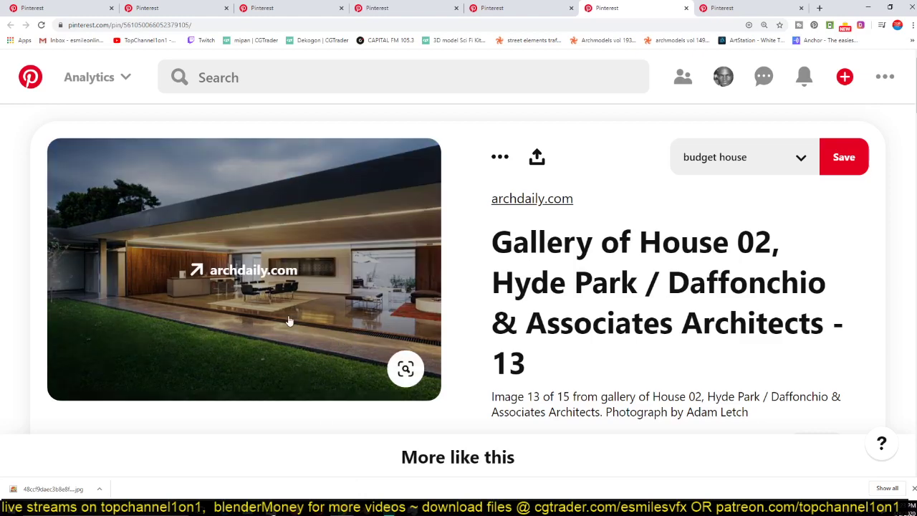
click(406, 509)
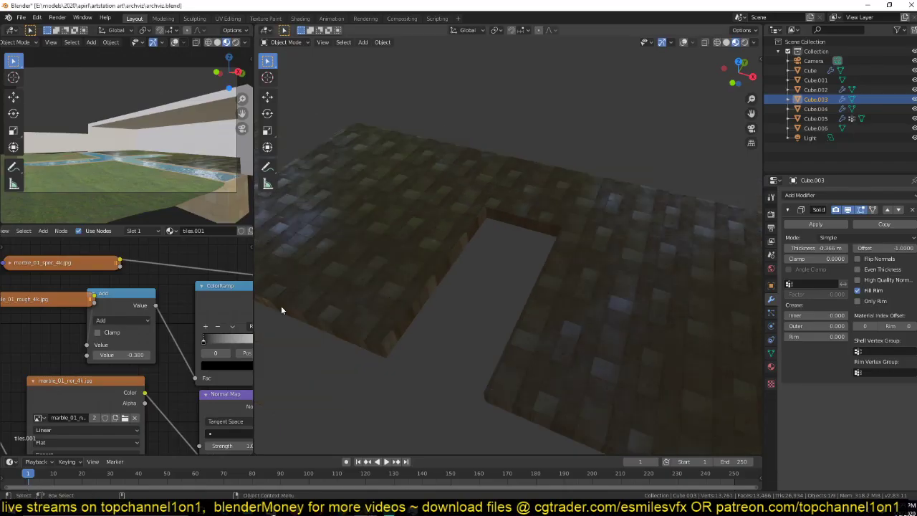
Step: Unlink the darkened tiles material from the floor slab
scroll(240, 234, down, 3)
click(204, 231)
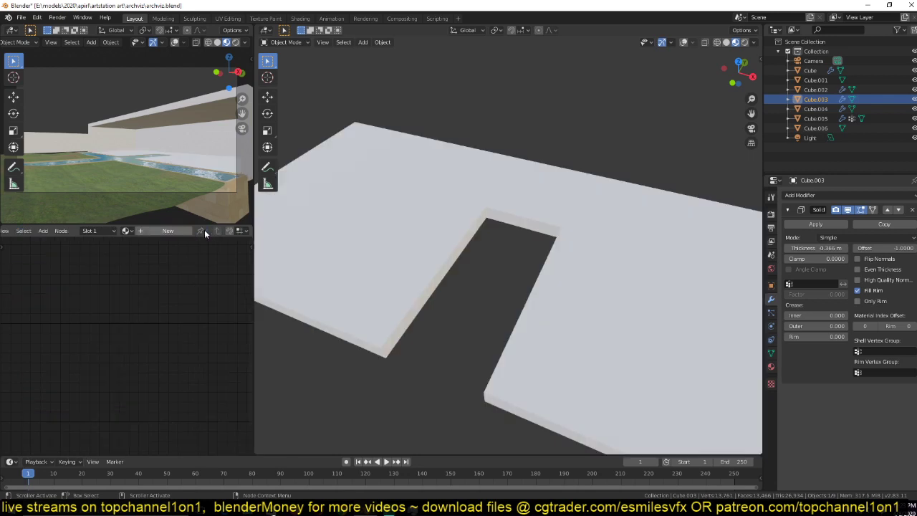
Step: Create a new material for the house floor slab and save the file
click(169, 232)
key(Home)
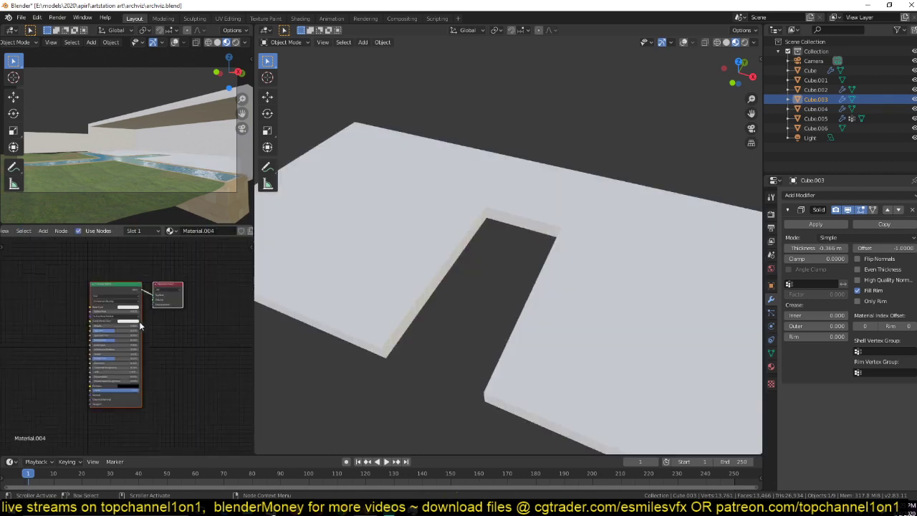
key(ctrl+s)
middle_drag(89, 359, 151, 359)
key(ctrl+s)
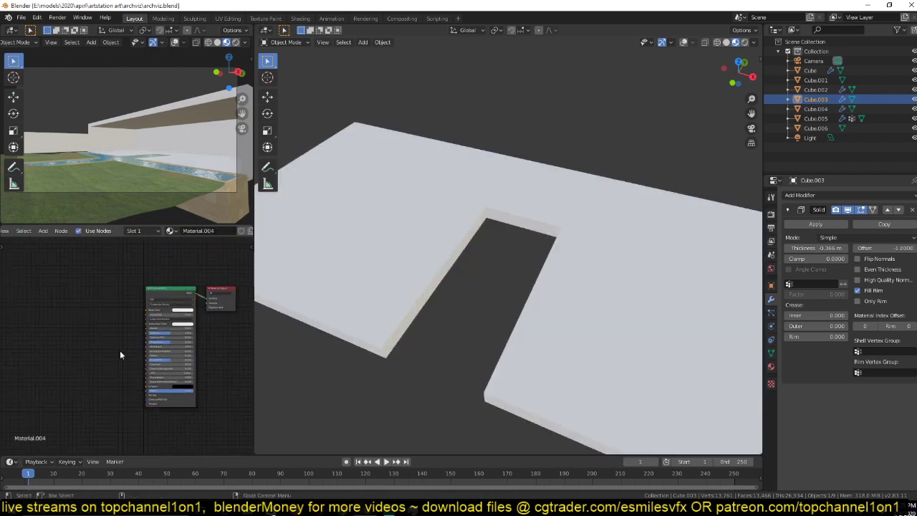
Step: Add an Image Texture node and load the Junckers 2-strip Oak Nordic-classic wooden flooring image from the textures folder
scroll(119, 349, up, 5)
key(shift+a)
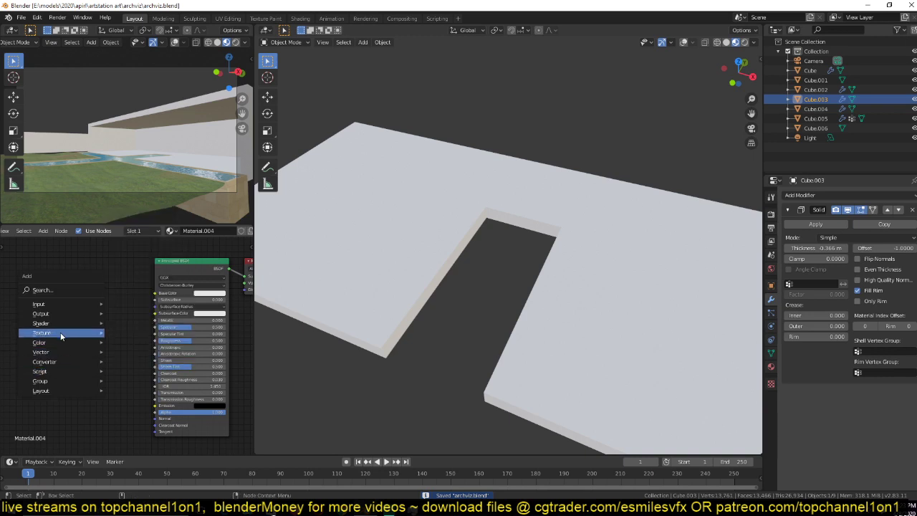
mouse_move(63, 333)
click(136, 247)
click(105, 320)
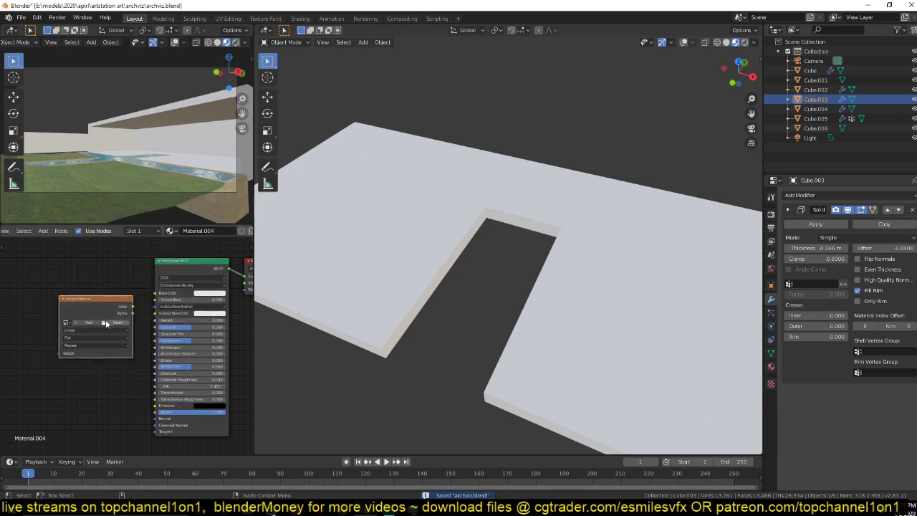
click(107, 321)
click(248, 360)
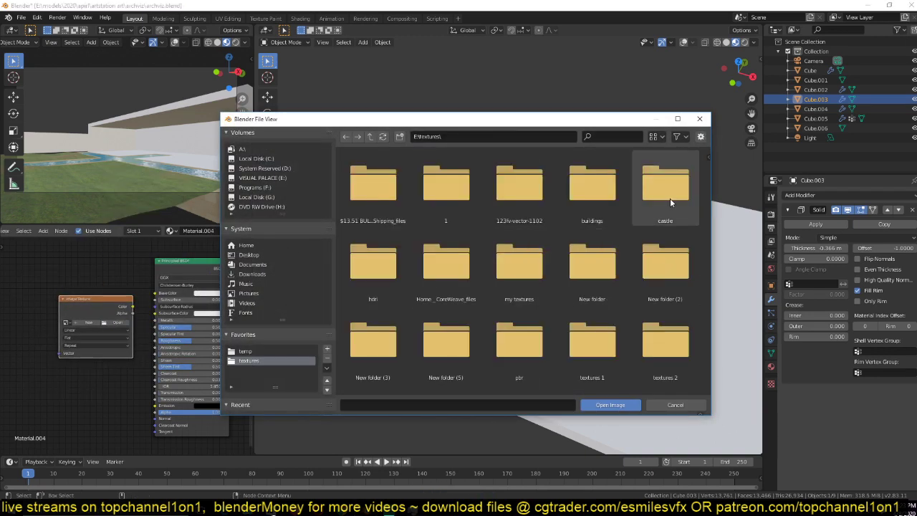
scroll(691, 208, down, 15)
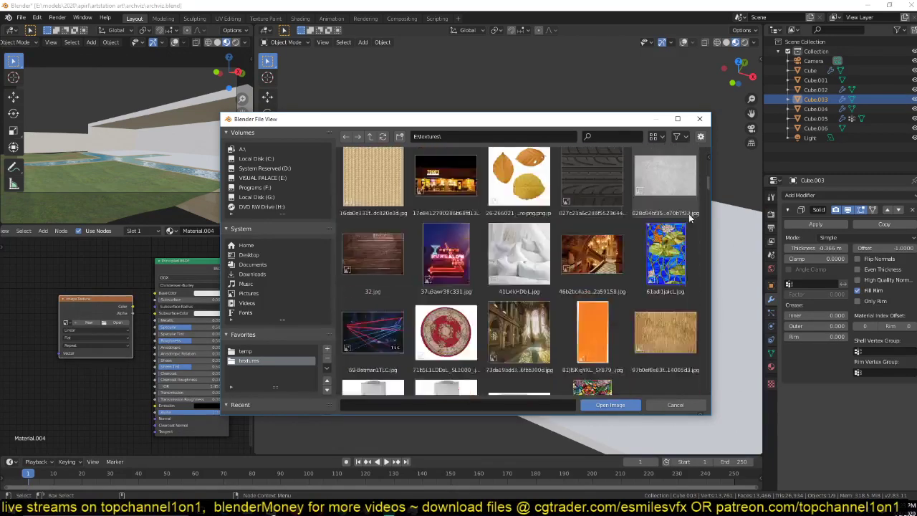
scroll(689, 217, down, 15)
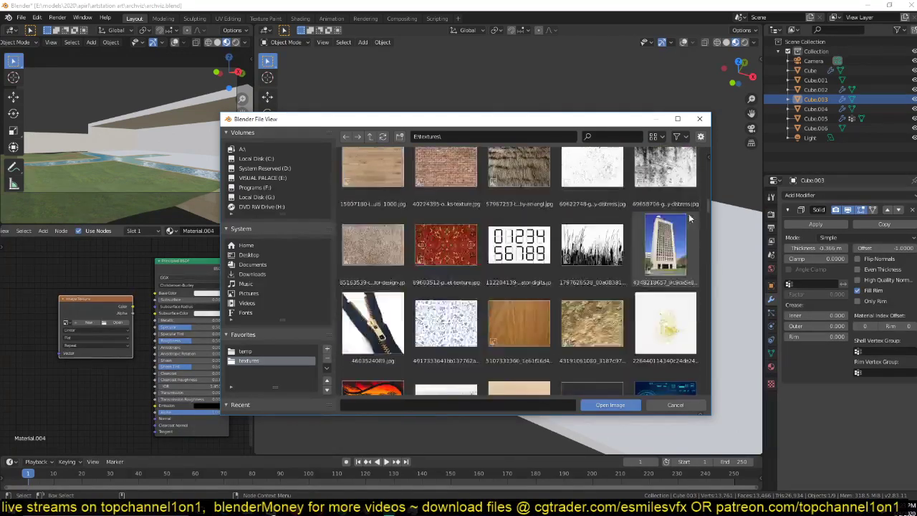
scroll(689, 217, down, 15)
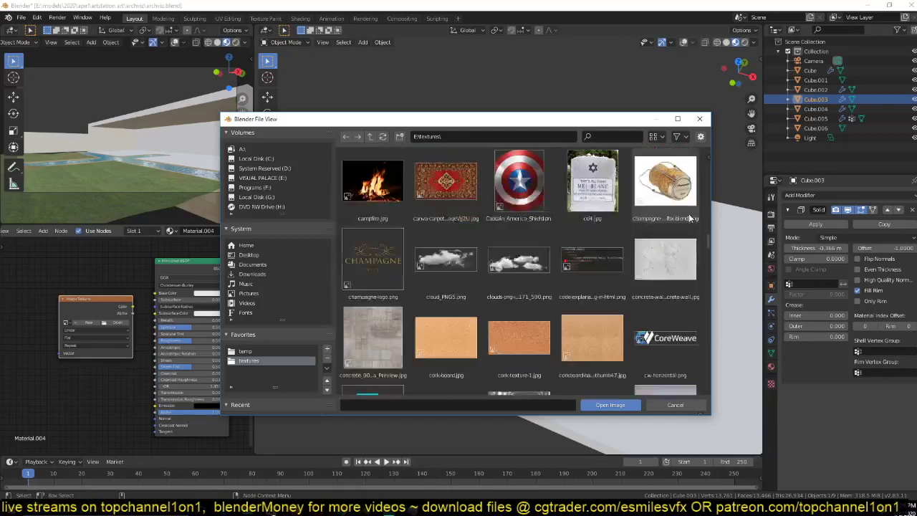
scroll(689, 217, down, 12)
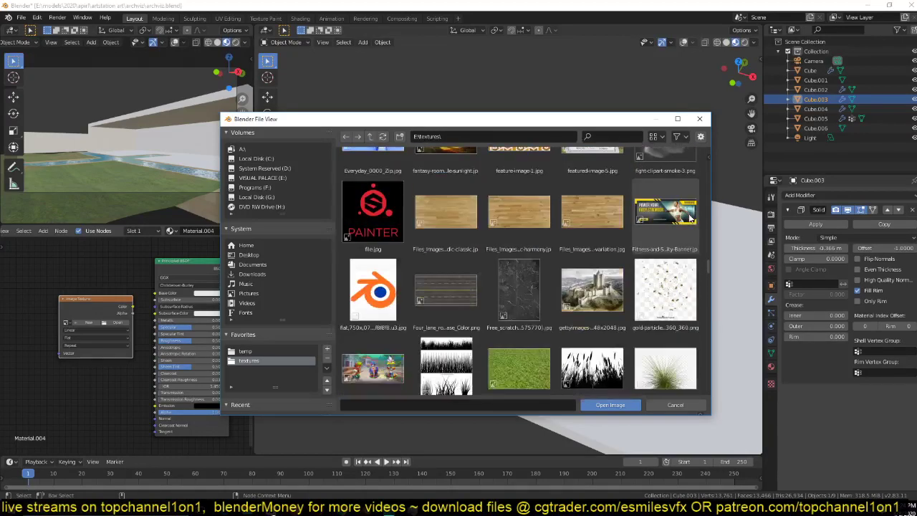
double_click(446, 211)
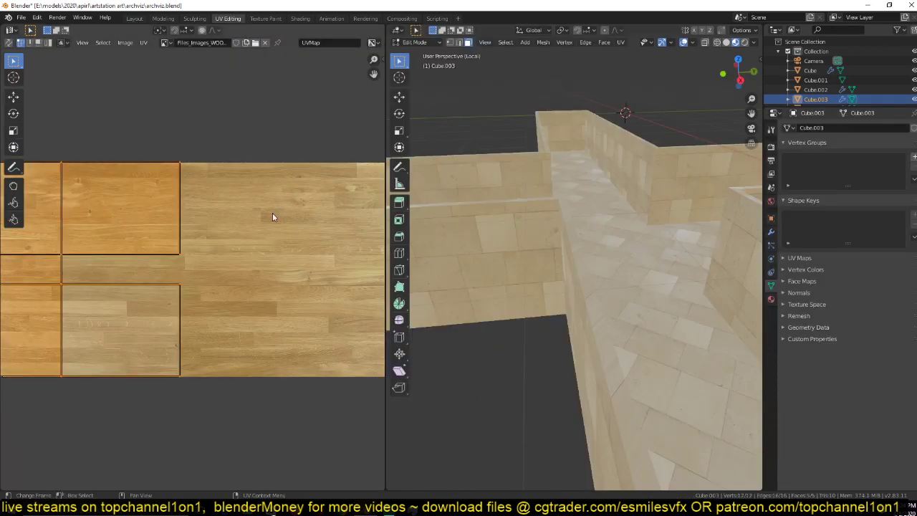
Step: Rotate the floor slab's UVs by 90 degrees and return to the Layout workspace
text(r)
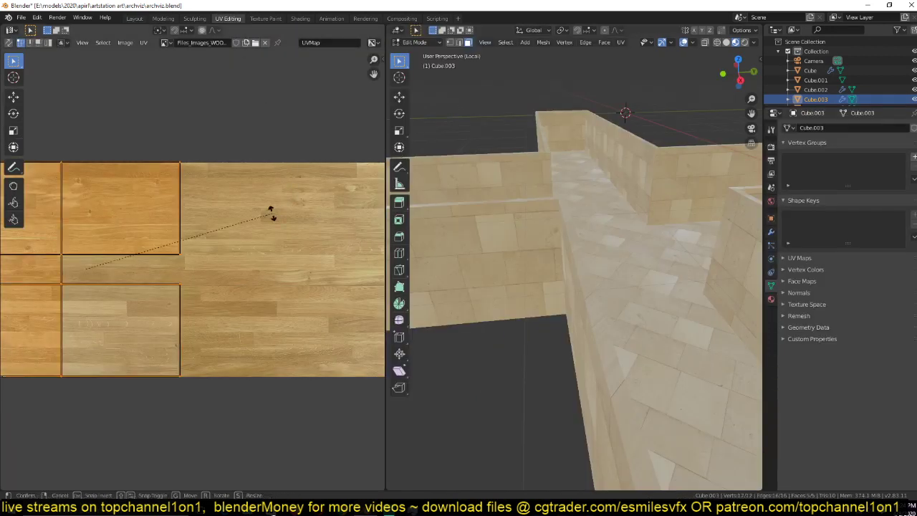
text(90)
key(Return)
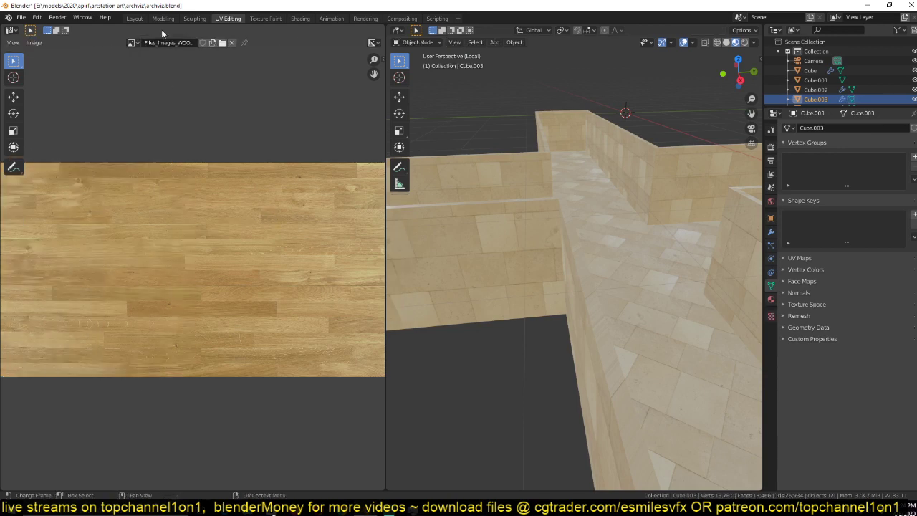
click(136, 18)
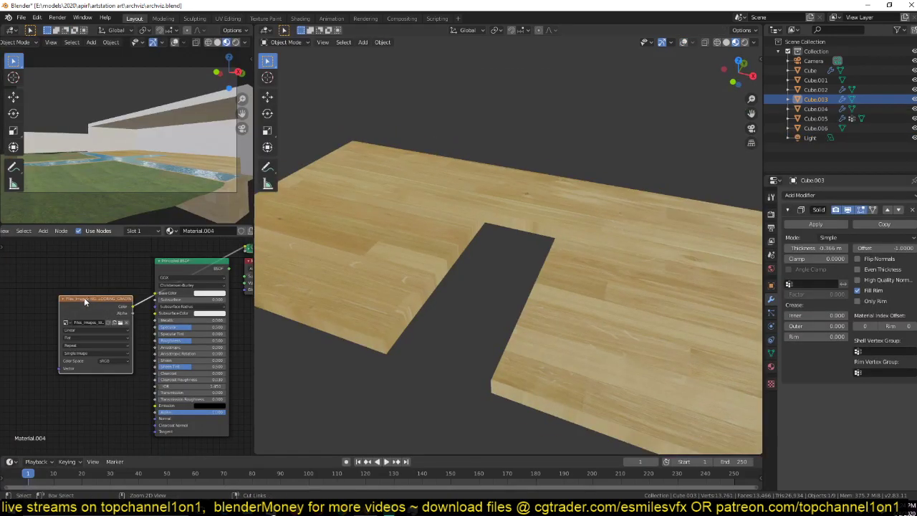
Step: Add Texture Coordinate and Mapping nodes to the wood image, move the three nodes away from the shader, and save
key(ctrl+t)
middle_drag(84, 297, 174, 285)
drag(181, 251, 9, 363)
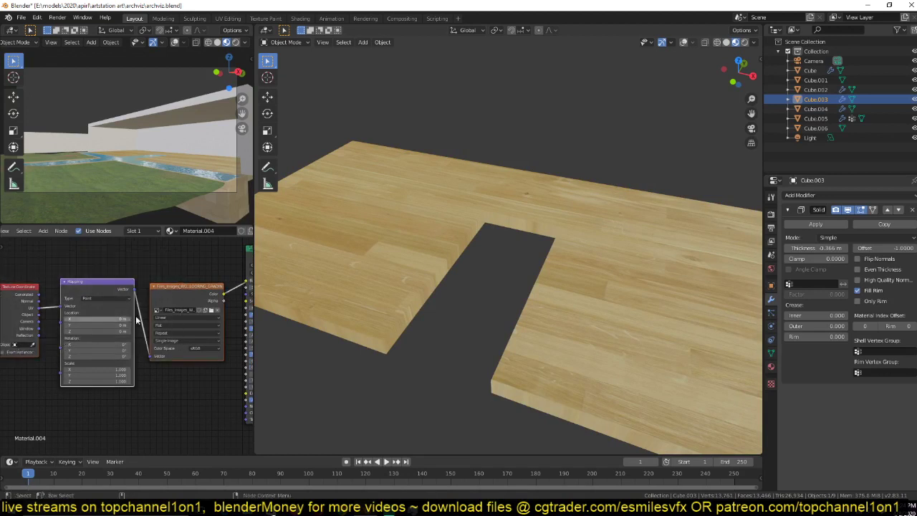
key(g)
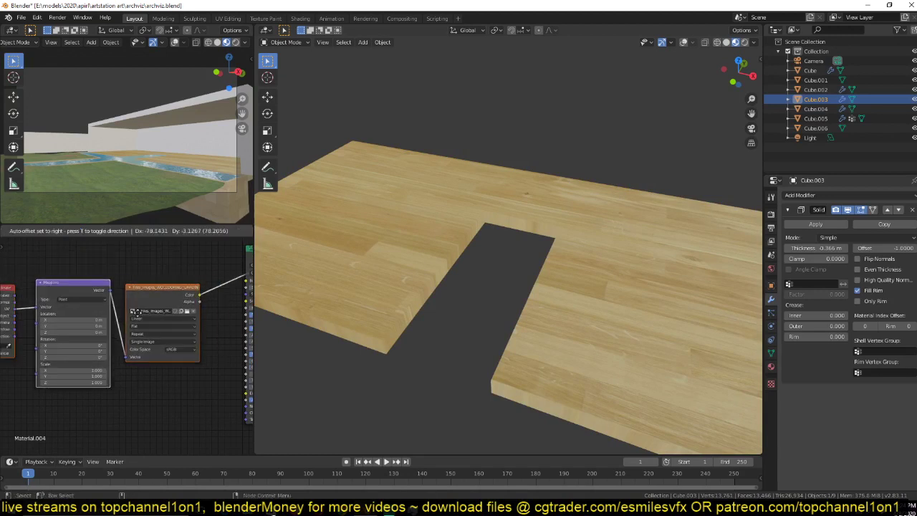
click(148, 312)
key(ctrl+s)
Step: Set the wood Mapping node's scale to about 14.9 on X and Z and about 3.4 on Y, and save the file
drag(84, 370, 117, 370)
scroll(362, 284, up, 3)
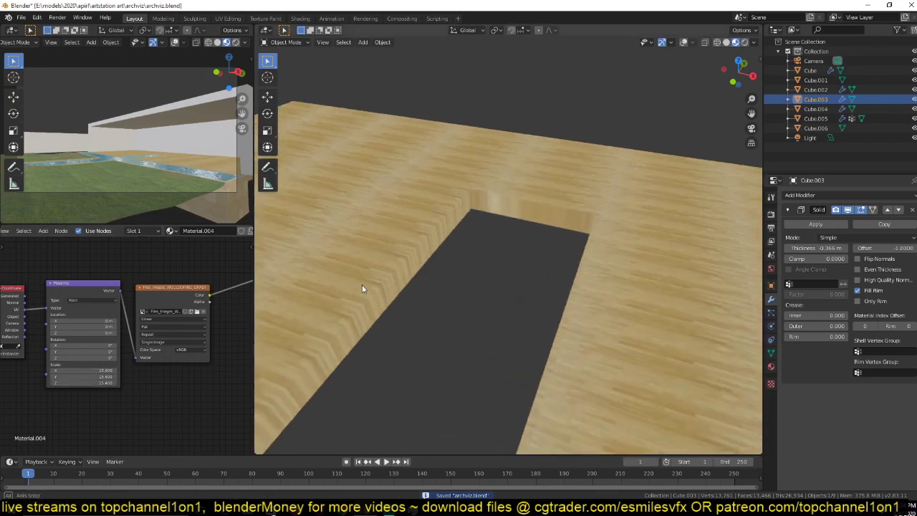
middle_drag(362, 289, 492, 221)
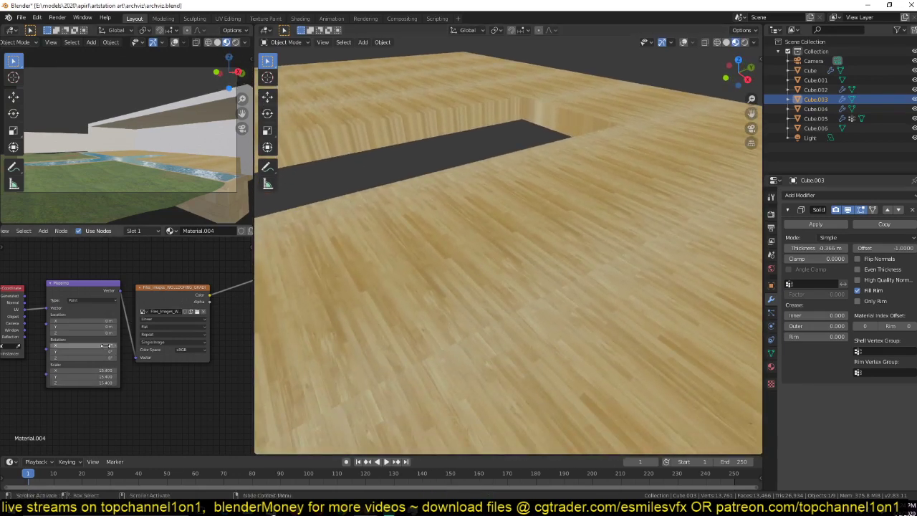
drag(100, 371, 33, 374)
drag(103, 375, 91, 376)
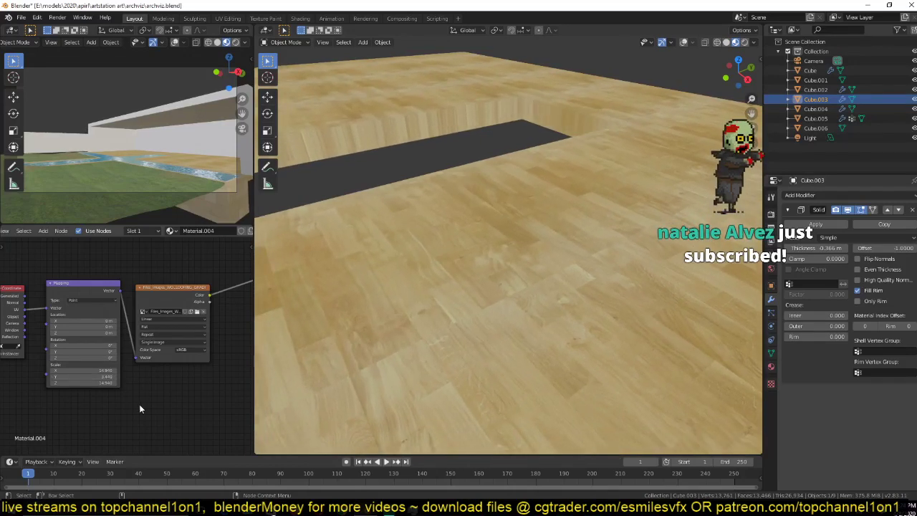
key(ctrl+s)
Step: Replace the image with the wooden flooring texture whose file name ends in "variation" from the textures folder
scroll(143, 358, down, 1)
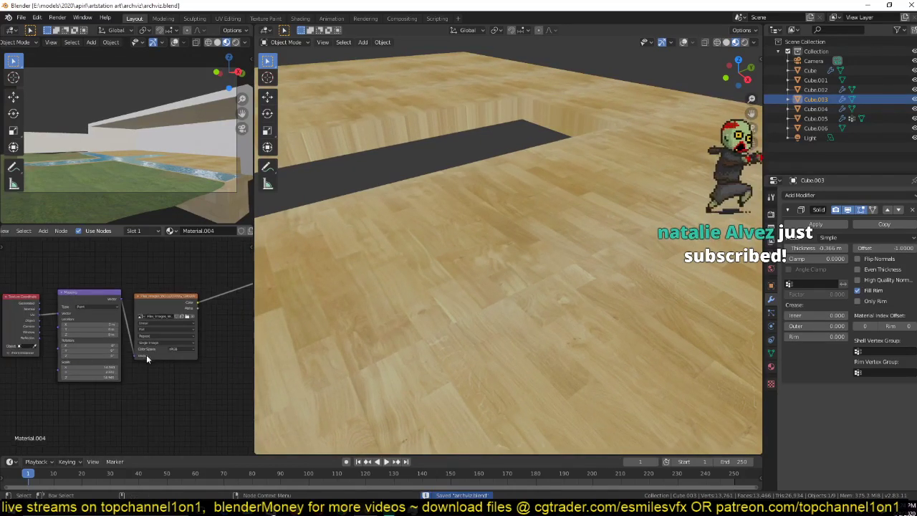
click(187, 316)
double_click(387, 310)
scroll(389, 316, down, 15)
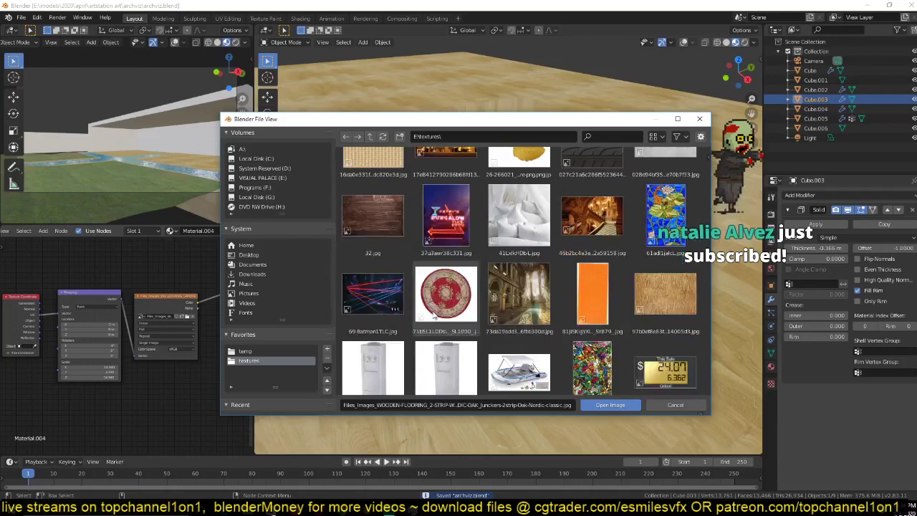
scroll(434, 315, down, 15)
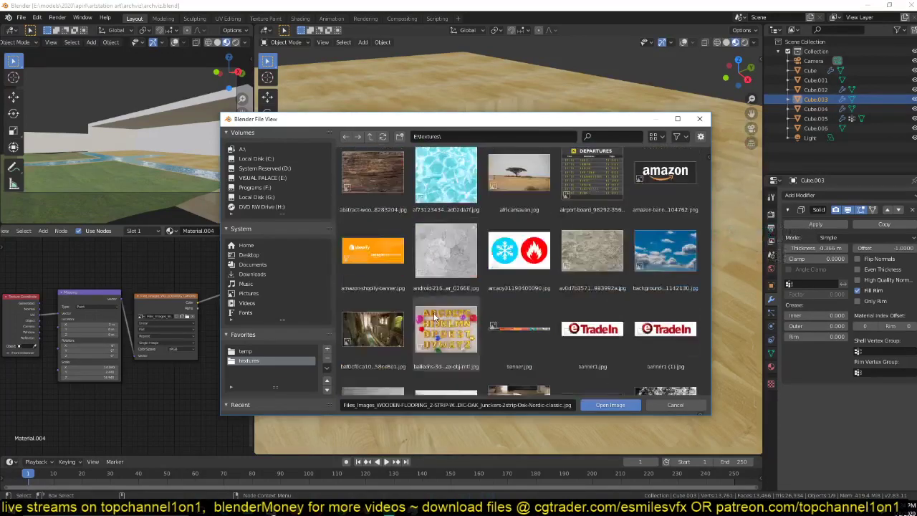
scroll(435, 318, down, 8)
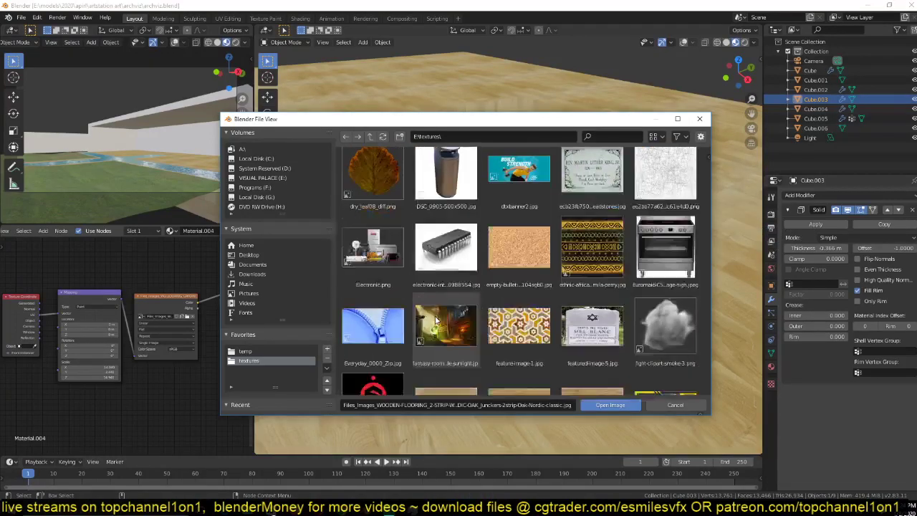
scroll(445, 308, down, 2)
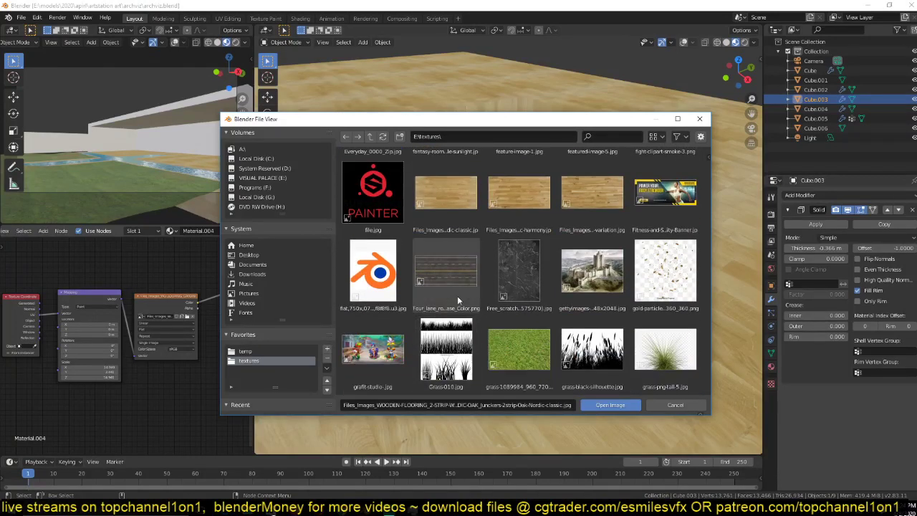
double_click(589, 194)
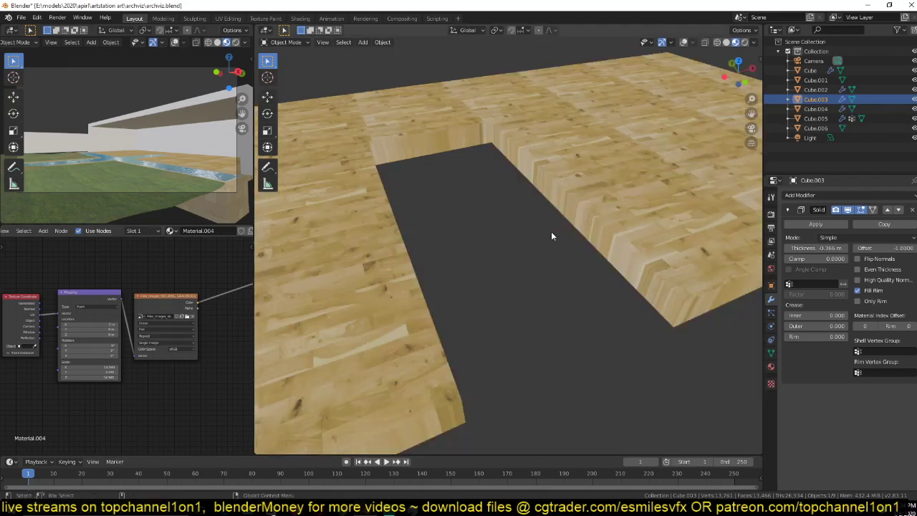
Step: Move the texture nodes further from the shader and connect the wood image's Color to the Principled BSDF Base Color
scroll(136, 329, down, 2)
middle_drag(139, 320, 172, 321)
drag(176, 270, 45, 346)
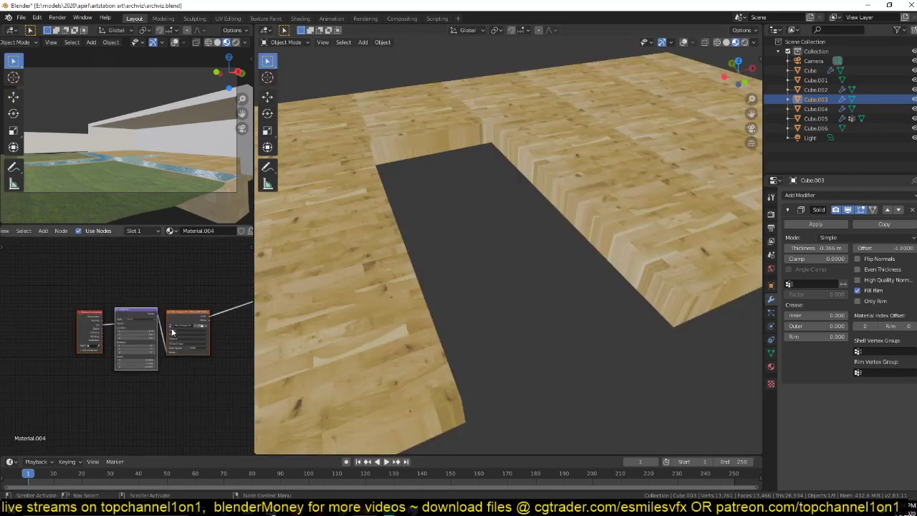
middle_drag(200, 311, 33, 338)
scroll(128, 334, up, 4)
drag(32, 334, 217, 296)
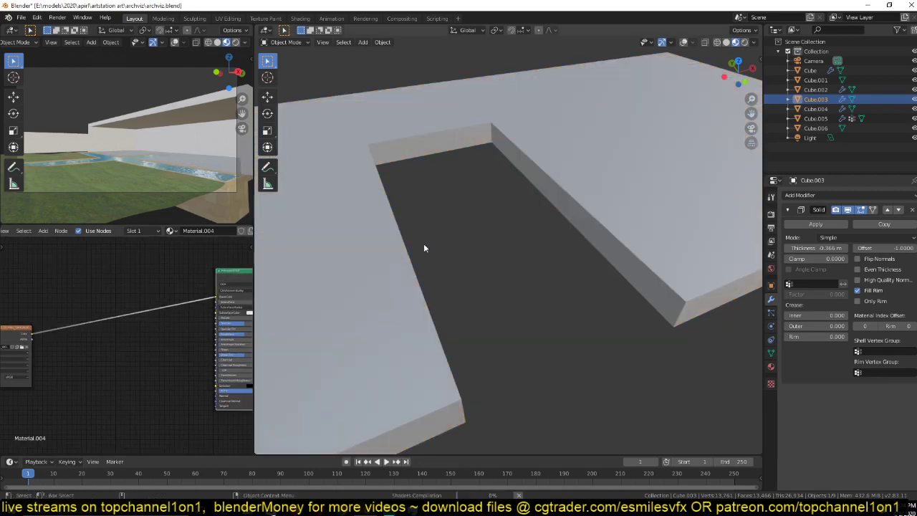
middle_drag(470, 226, 519, 200)
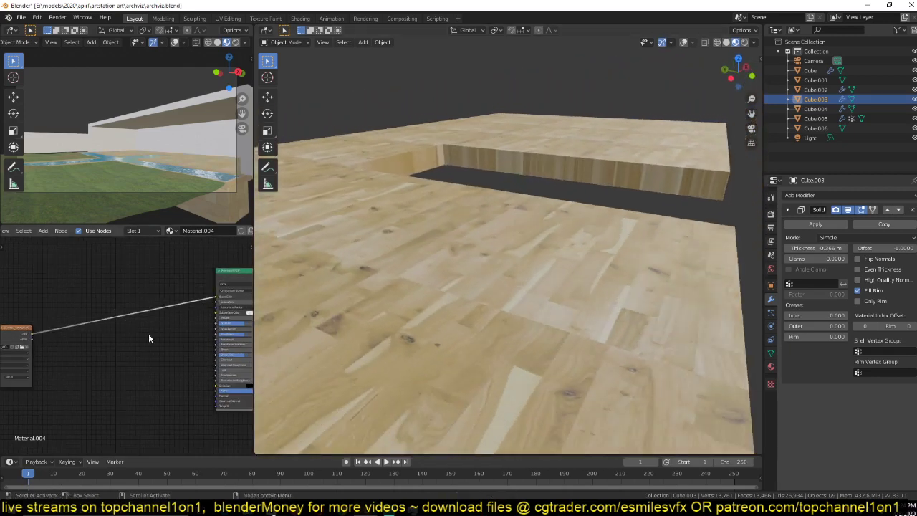
Step: Connect the wood image's Color to the shader's Roughness and check the reflections on the slab
mouse_move(88, 335)
middle_down()
mouse_move(113, 328)
mouse_move(97, 322)
middle_up()
drag(42, 321, 230, 325)
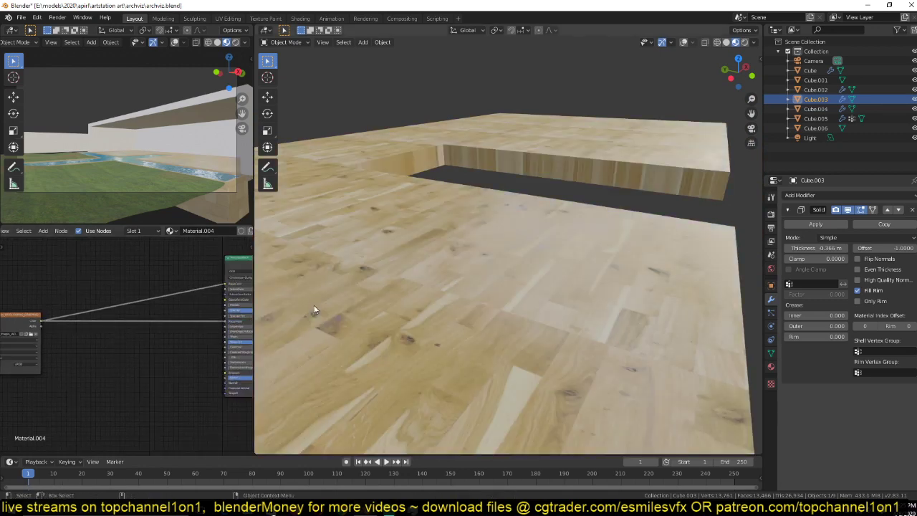
middle_drag(384, 289, 389, 286)
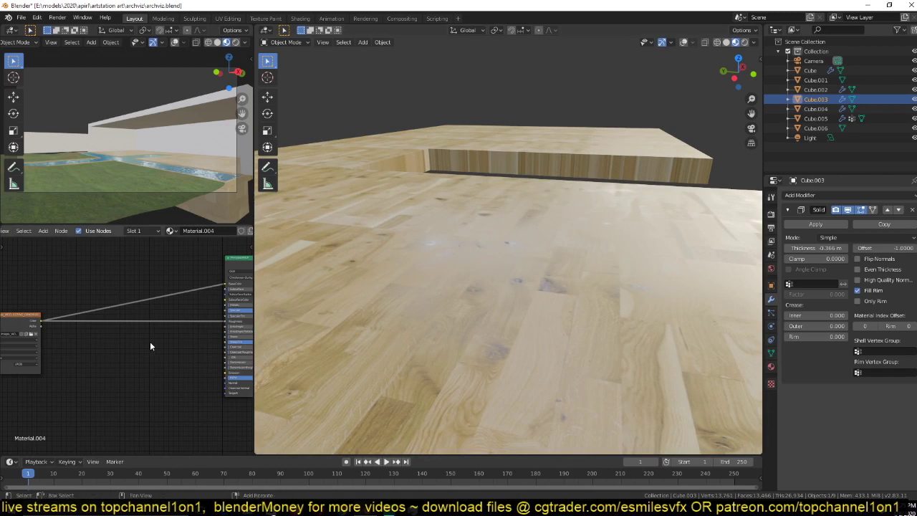
Step: Add a Bump node driven by the wood image's Color at Height and feed its output into the shader's Normal
key(shift+a)
mouse_move(79, 377)
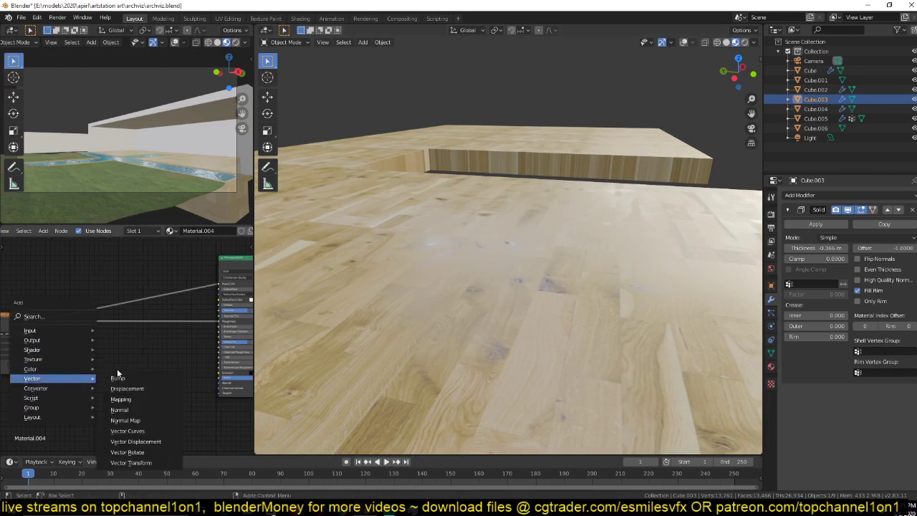
click(123, 375)
click(130, 340)
drag(33, 343, 219, 383)
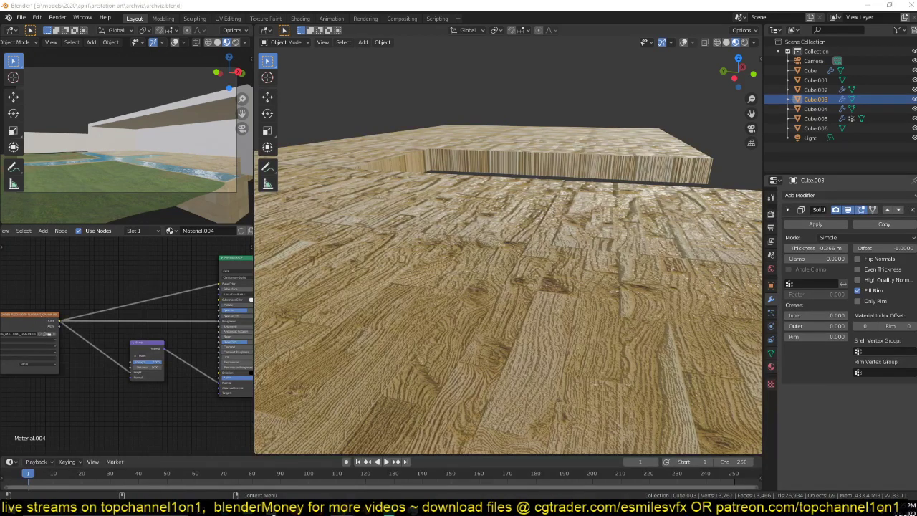
Step: Lower the Bump node's strength to soften the wood floor's relief, and save the file
drag(151, 366, 127, 365)
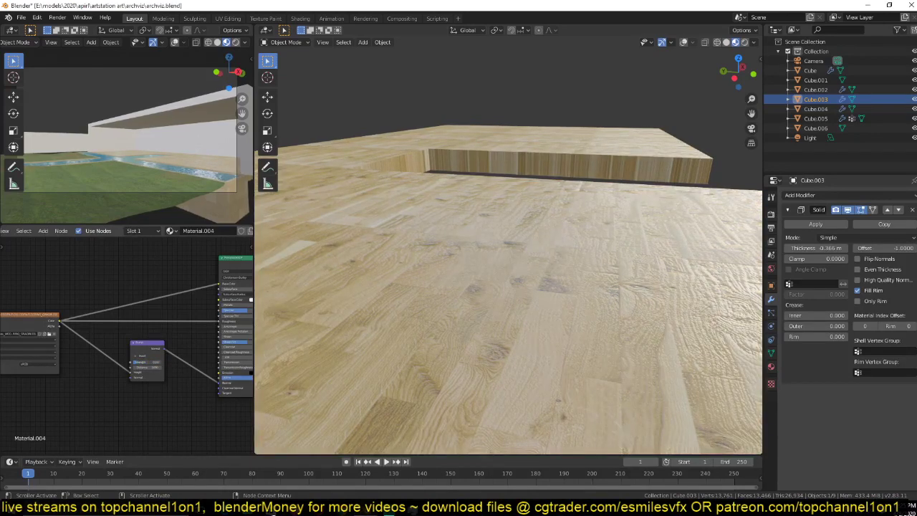
middle_drag(541, 247, 364, 242)
key(ctrl+s)
Step: Duplicate the wood Image Texture node and load the rust-coloured image from the textures folder into the copy
middle_drag(106, 274, 112, 298)
click(50, 332)
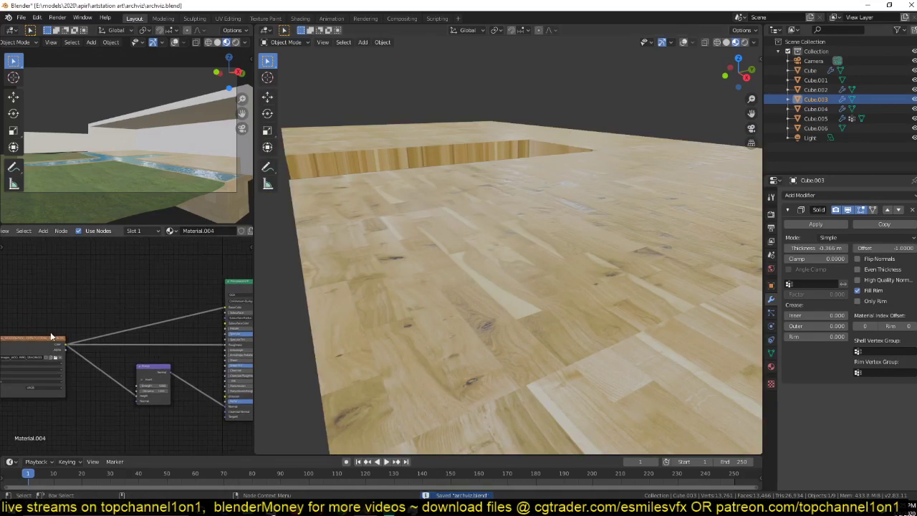
key(shift+d)
click(137, 261)
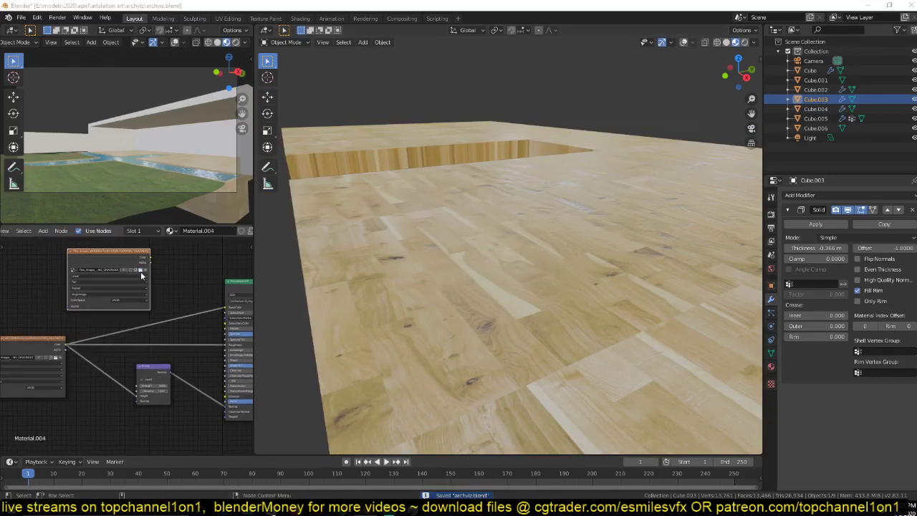
click(140, 272)
scroll(512, 265, down, 6)
scroll(513, 265, up, 3)
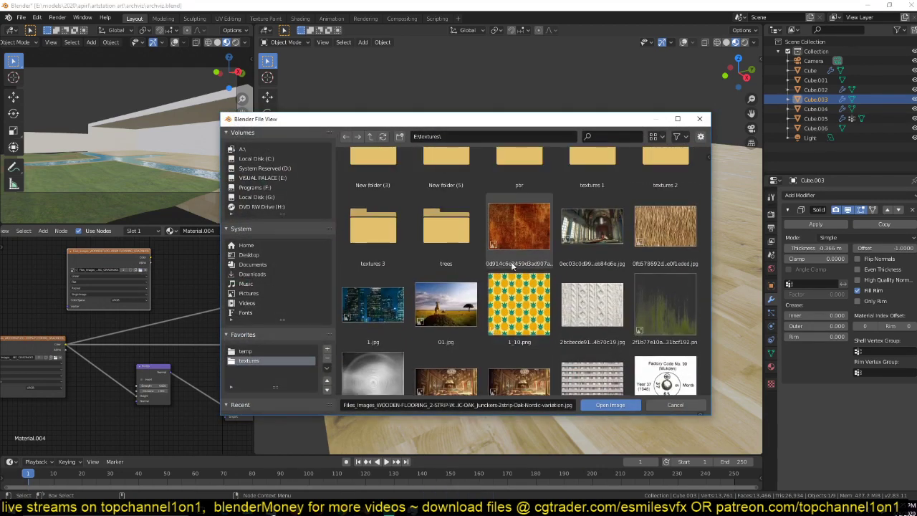
double_click(518, 234)
middle_drag(491, 258, 544, 269)
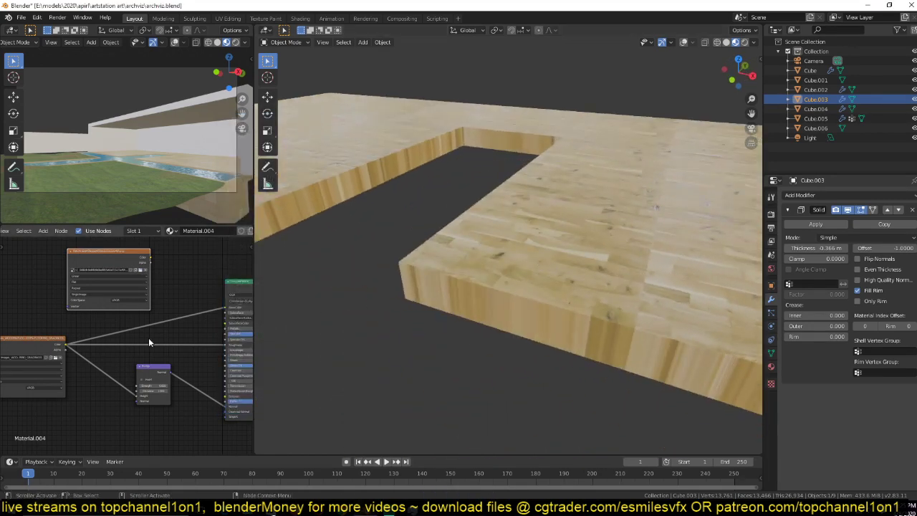
Step: Move the Principled BSDF node farther away from the texture nodes to make room between them
middle_drag(153, 339, 48, 379)
drag(213, 302, 142, 324)
key(g)
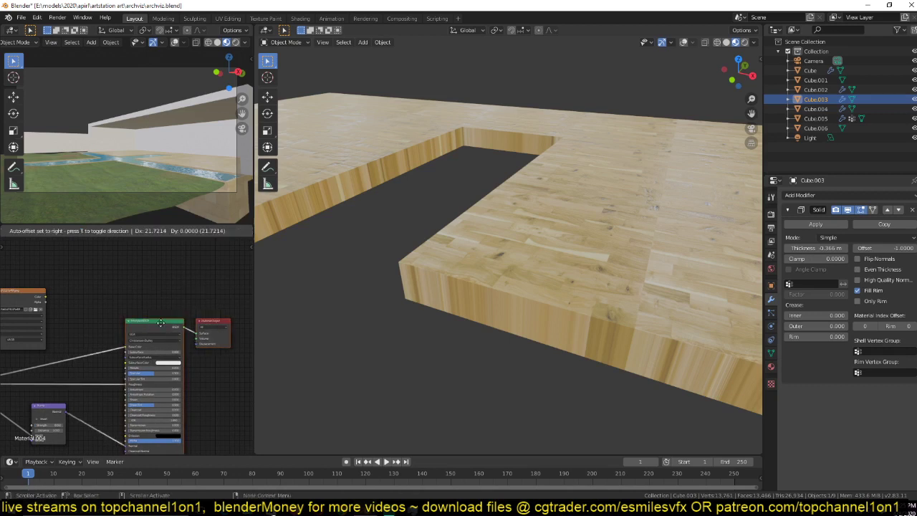
click(2, 301)
click(3, 302)
middle_drag(4, 307, 25, 298)
middle_drag(136, 366, 174, 339)
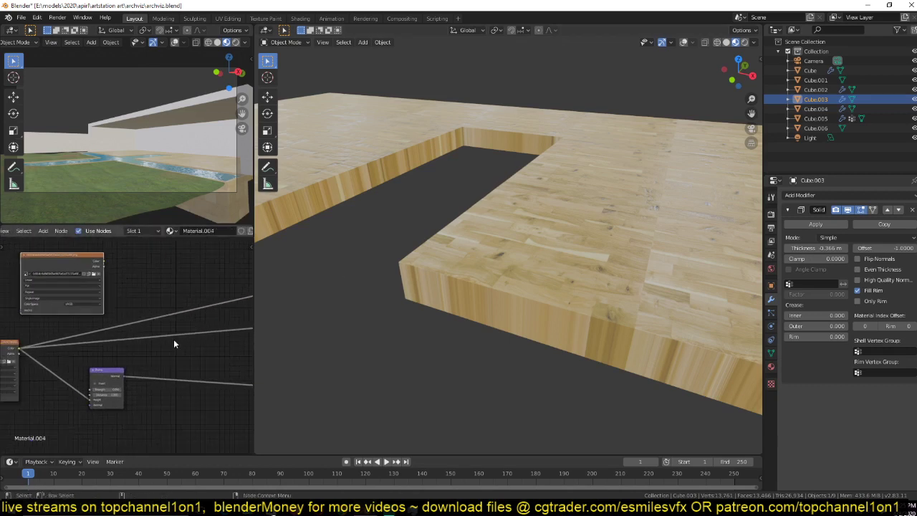
Step: Insert a Math node set to Add on the Roughness link and connect the rust texture's colour to its second value
middle_drag(146, 308, 74, 357)
key(shift+a)
mouse_move(100, 363)
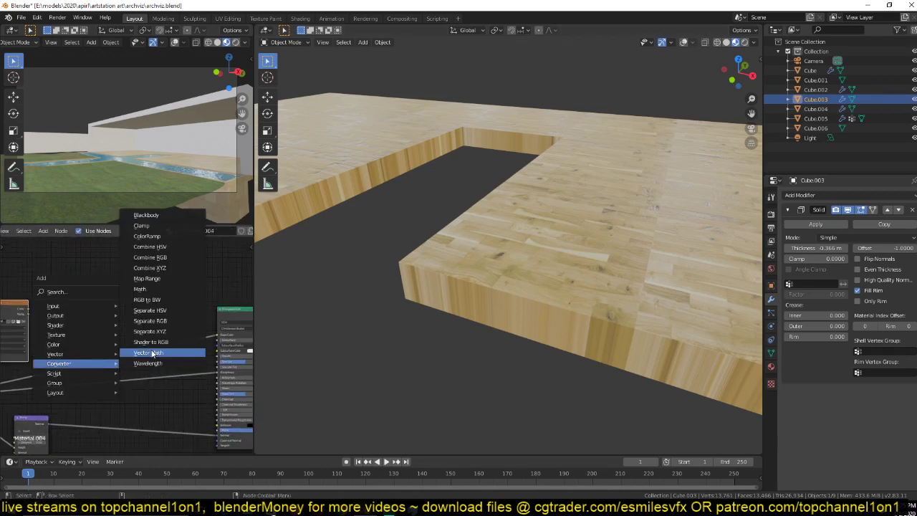
click(149, 292)
click(125, 364)
drag(28, 309, 128, 391)
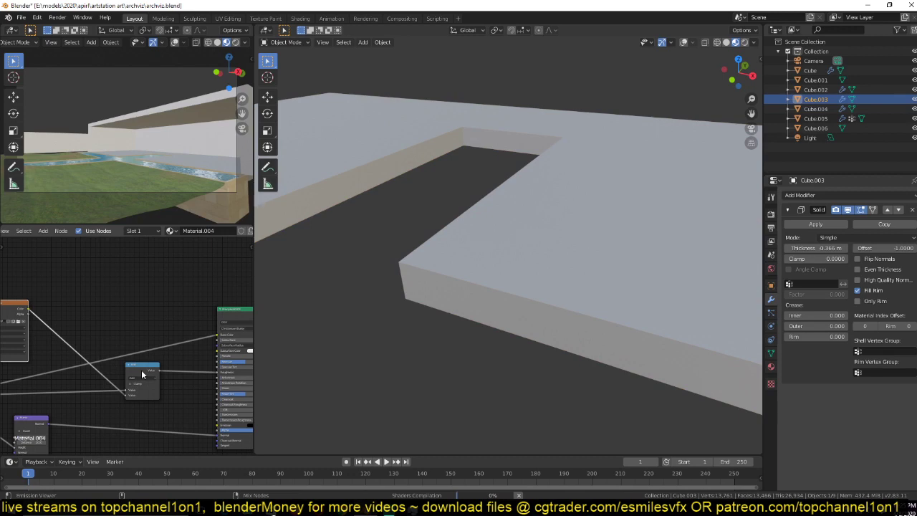
Step: Preview the rust texture alone on the slab and add Texture Coordinate and Mapping nodes to it
middle_drag(362, 313, 544, 313)
ctrl+shift+click(24, 316)
middle_drag(32, 314, 153, 303)
drag(119, 291, 103, 272)
key(ctrl+t)
middle_drag(97, 312, 162, 295)
key(ctrl+a)
click(440, 283)
key(Tab)
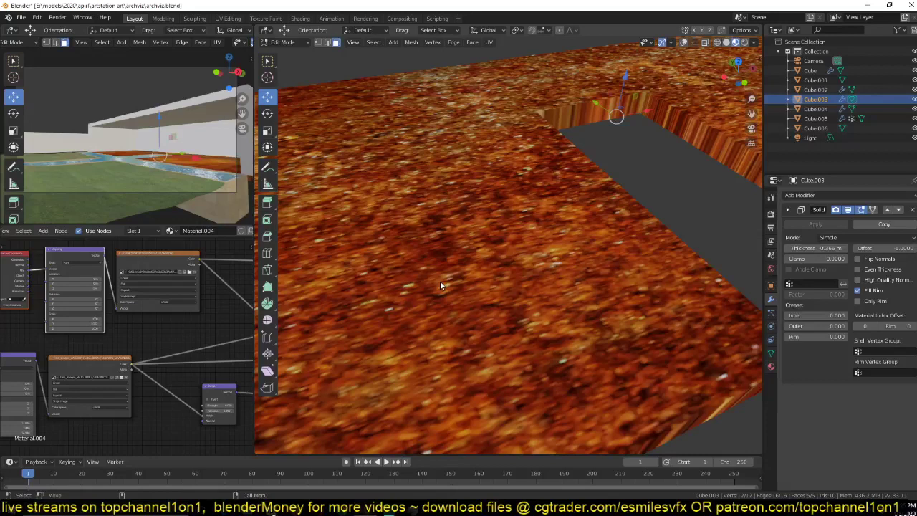
key(Tab)
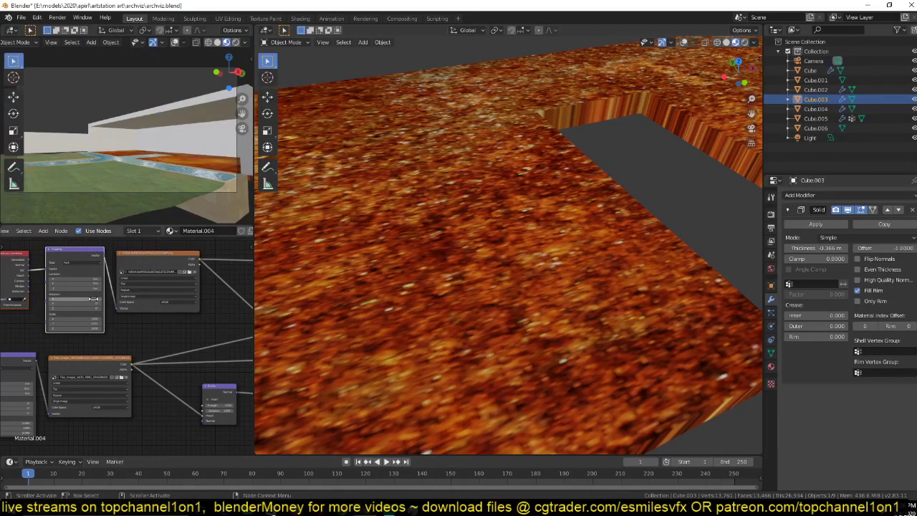
Step: Set the rust texture's Mapping scale to about 2.4 on all three axes
scroll(169, 327, up, 2)
scroll(60, 360, up, 1)
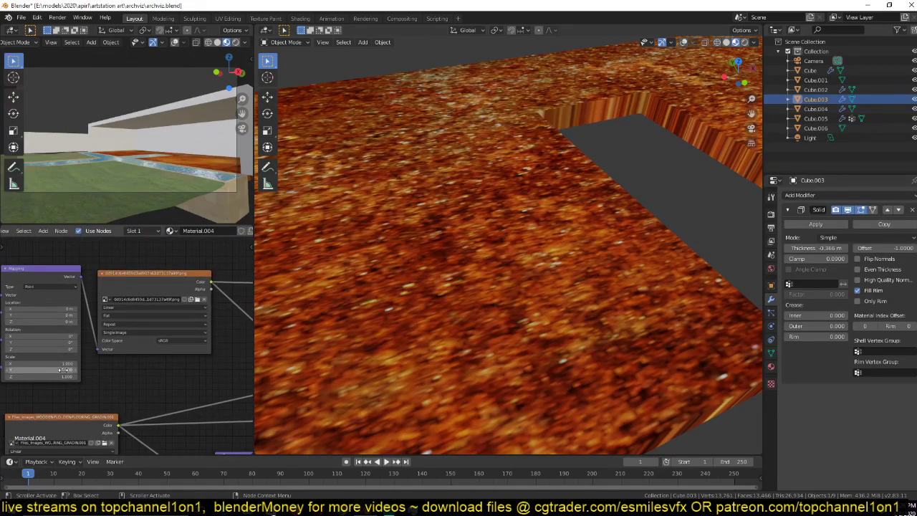
drag(58, 370, 85, 360)
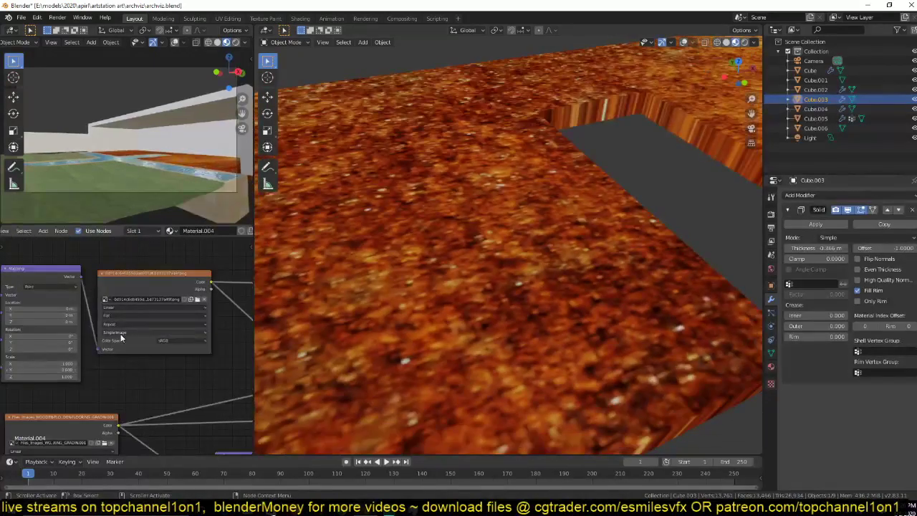
scroll(32, 341, down, 2)
key(shift+a)
mouse_move(187, 340)
key(Escape)
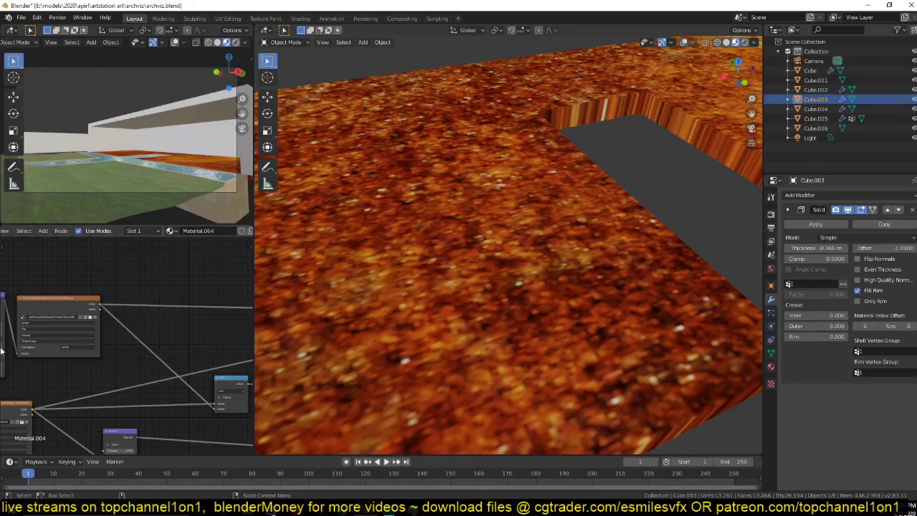
middle_drag(77, 348, 182, 328)
drag(80, 349, 102, 348)
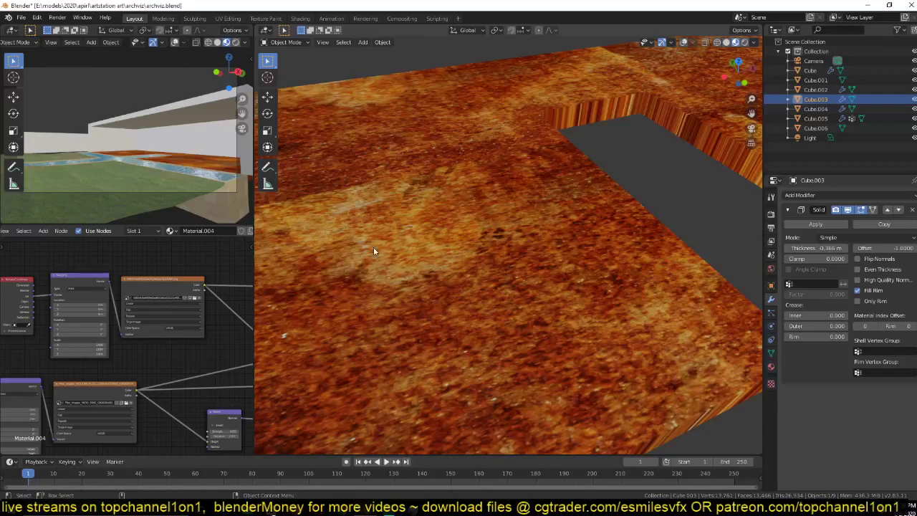
scroll(374, 247, down, 5)
scroll(546, 213, up, 2)
scroll(180, 290, up, 1)
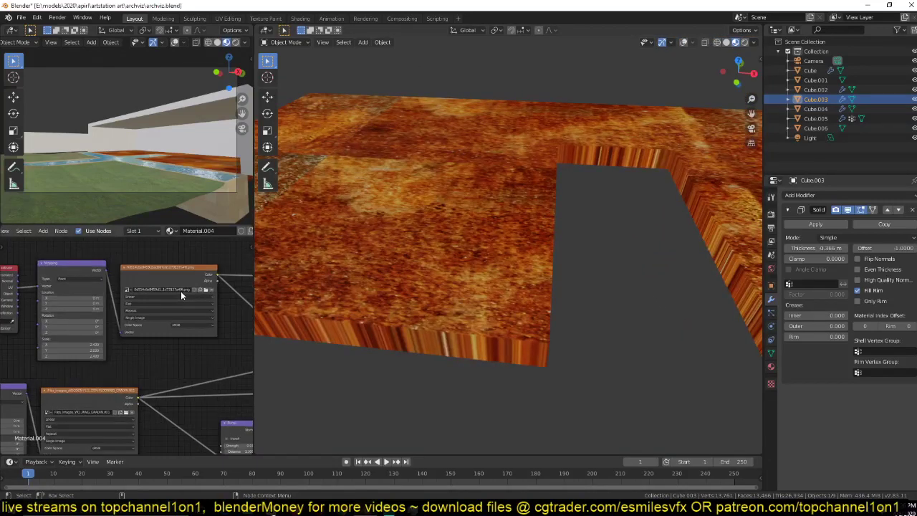
Step: Insert a ColorRamp node on the link between the rust texture and the Add node
scroll(181, 293, down, 2)
drag(182, 272, 20, 321)
drag(146, 294, 52, 268)
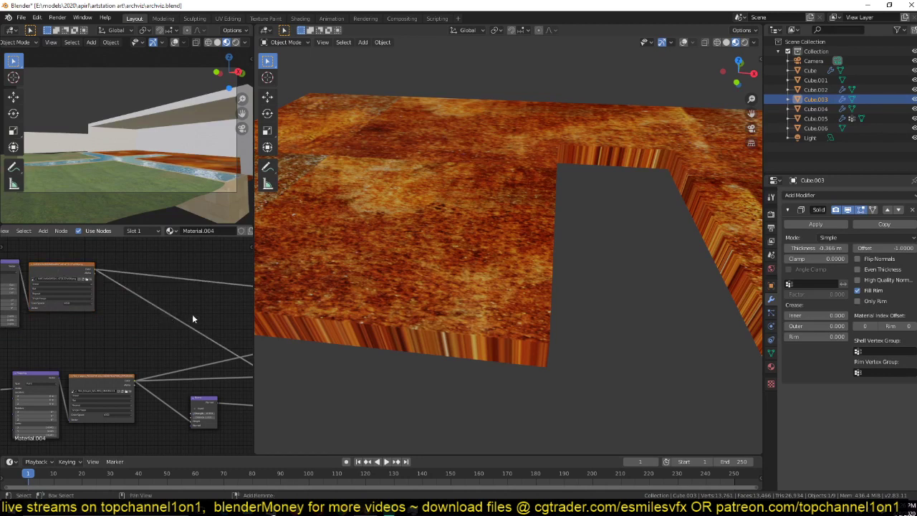
click(183, 318)
scroll(149, 337, up, 5)
middle_drag(135, 338, 55, 349)
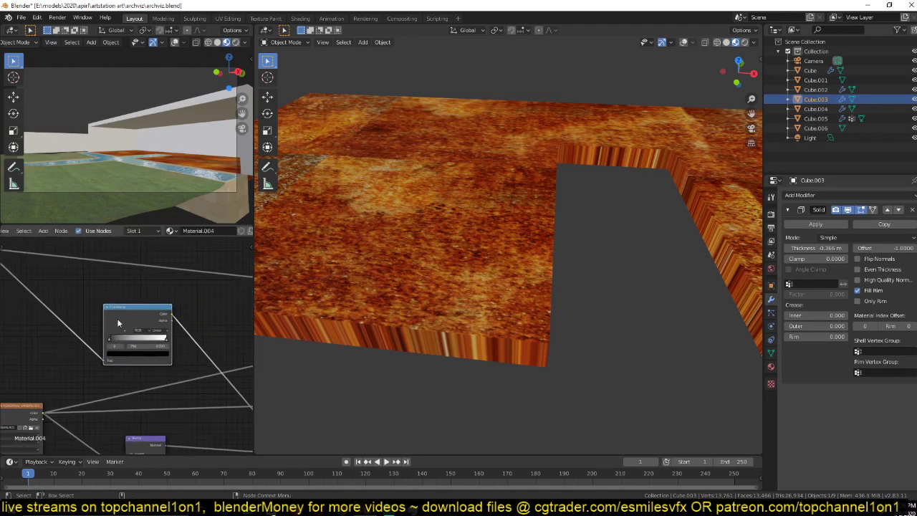
Step: Preview the ColorRamp and Add outputs on the slab while moving the ramp's black and white stops inward for more contrast
ctrl+shift+click(132, 318)
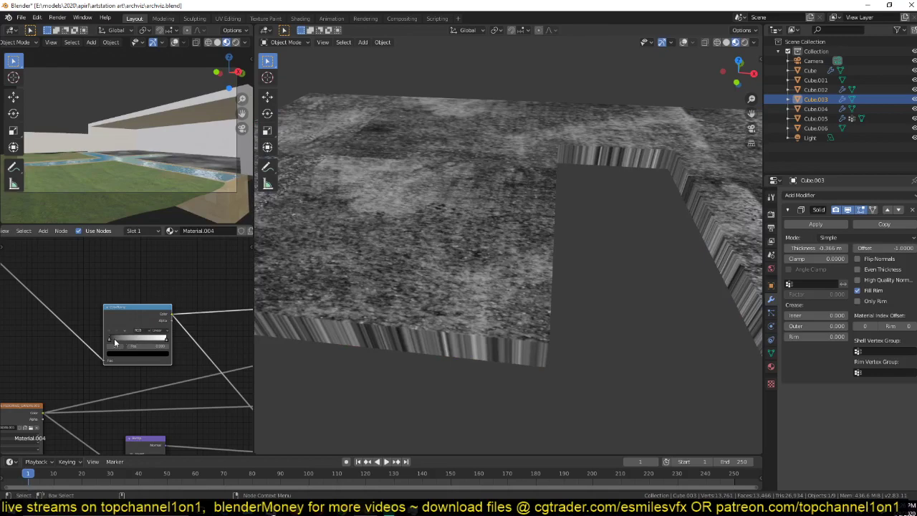
drag(114, 342, 117, 342)
middle_drag(149, 345, 27, 312)
ctrl+shift+click(165, 349)
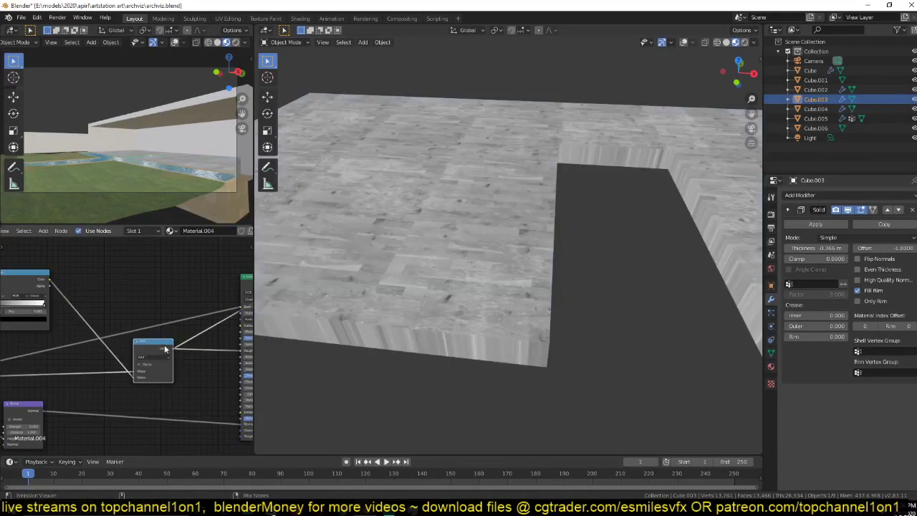
middle_drag(107, 319, 151, 321)
mouse_move(35, 308)
mouse_down()
mouse_move(62, 306)
mouse_move(36, 302)
mouse_move(44, 310)
mouse_up()
click(85, 306)
click(64, 308)
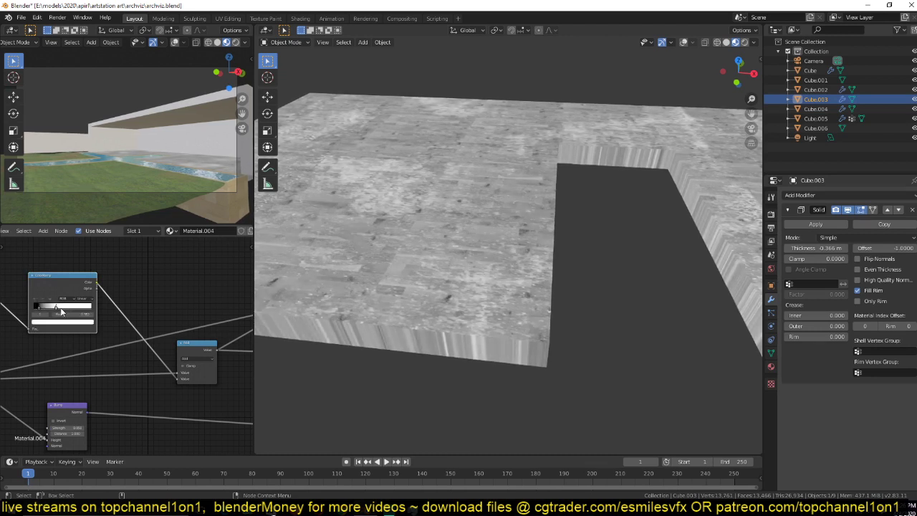
Step: Display the full Principled BSDF material on the slab and insert a duplicate of the Add node before Roughness, with a small second value
middle_drag(166, 305, 42, 296)
ctrl+shift+click(179, 275)
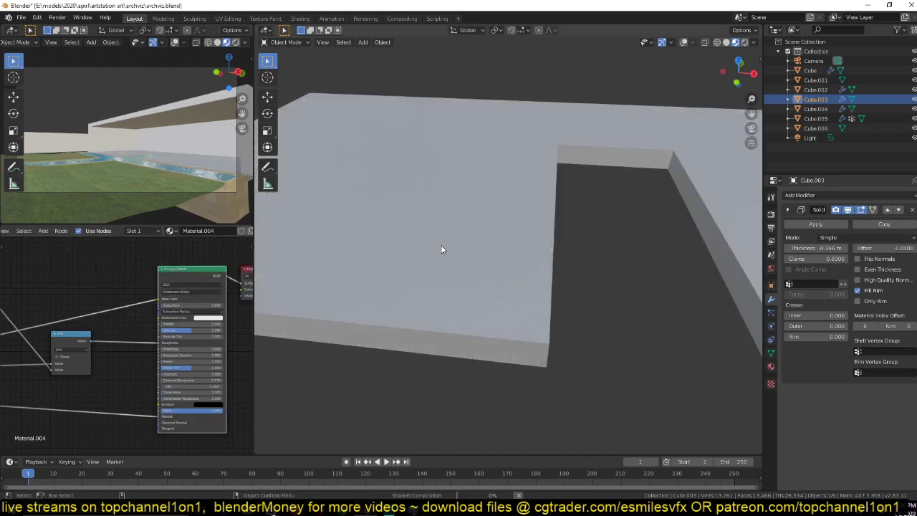
drag(59, 338, 48, 349)
key(shift+d)
click(112, 342)
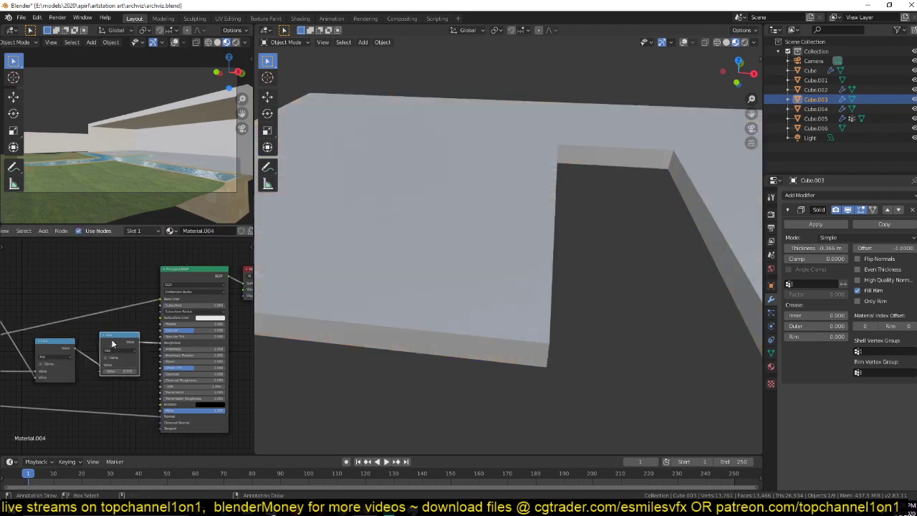
middle_drag(266, 314, 342, 245)
scroll(342, 246, up, 1)
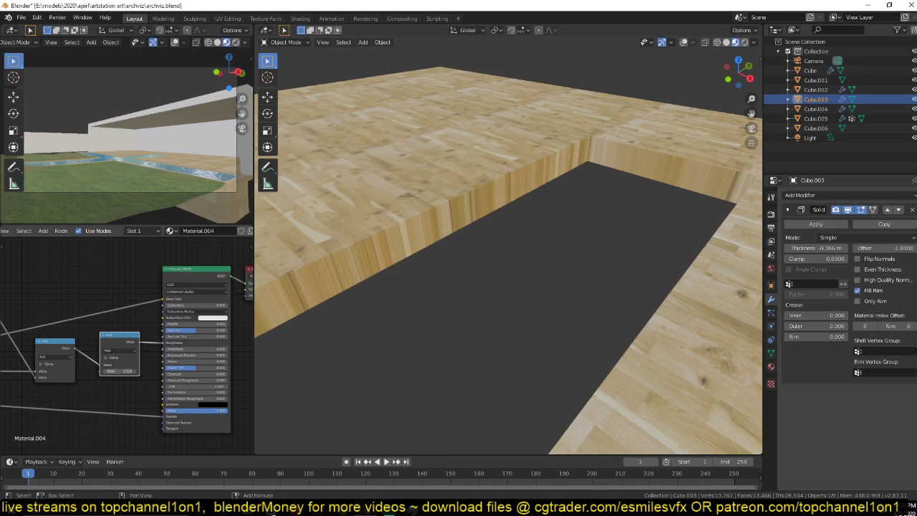
Step: Insert a MixRGB node on the link between the wood texture and the Base Color input
middle_drag(114, 310, 150, 315)
key(shift+a)
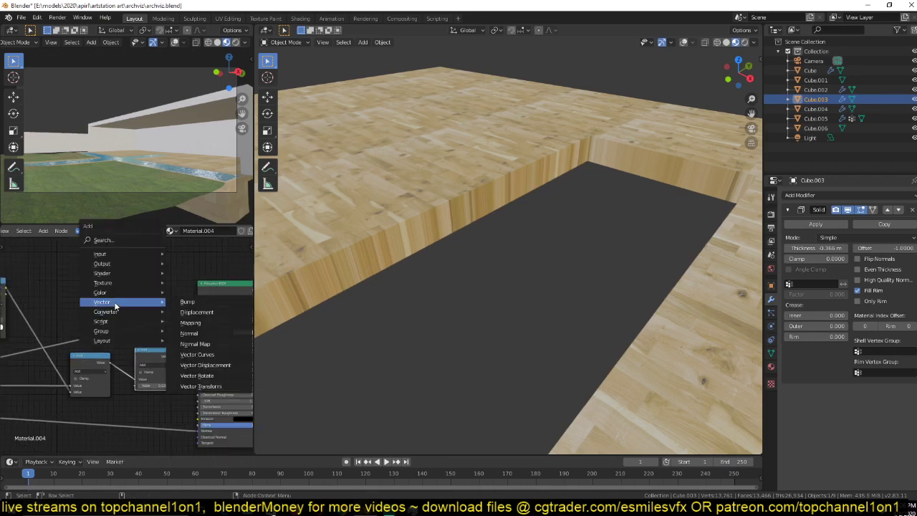
click(189, 345)
click(115, 300)
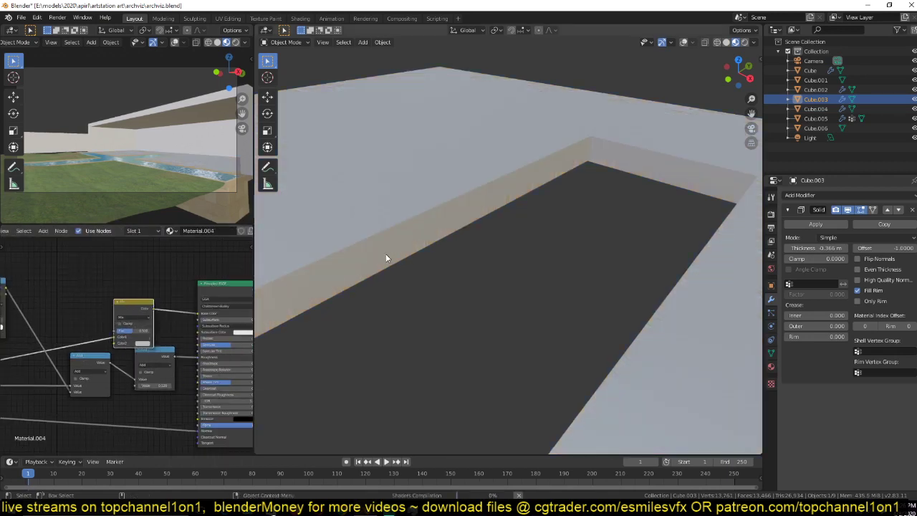
shift+middle_drag(382, 252, 484, 270)
scroll(483, 270, up, 1)
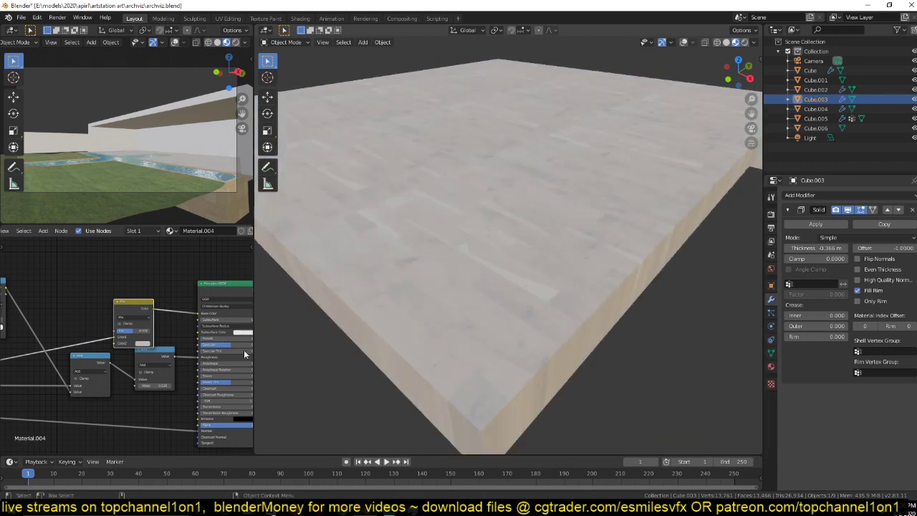
Step: Set the MixRGB node to Overlay, and adjust its second colour to a neutral grey and its factor slightly higher
click(135, 318)
click(129, 384)
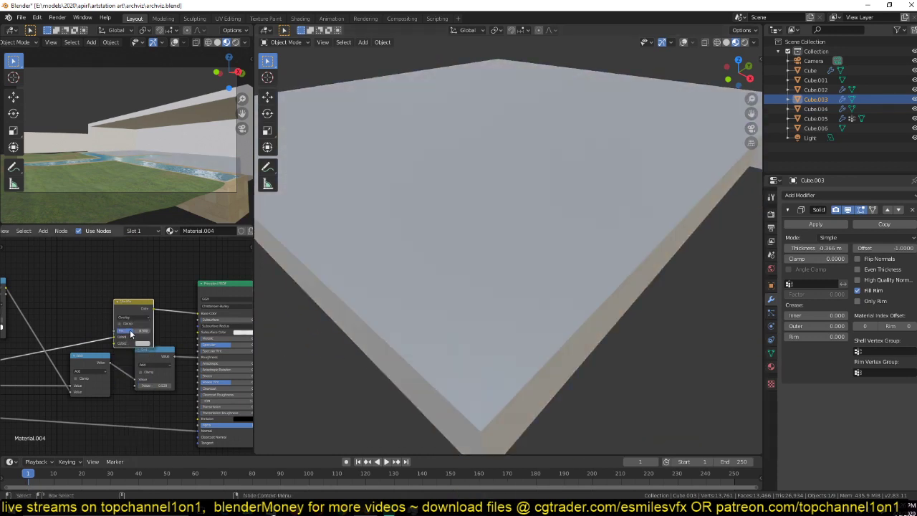
click(147, 345)
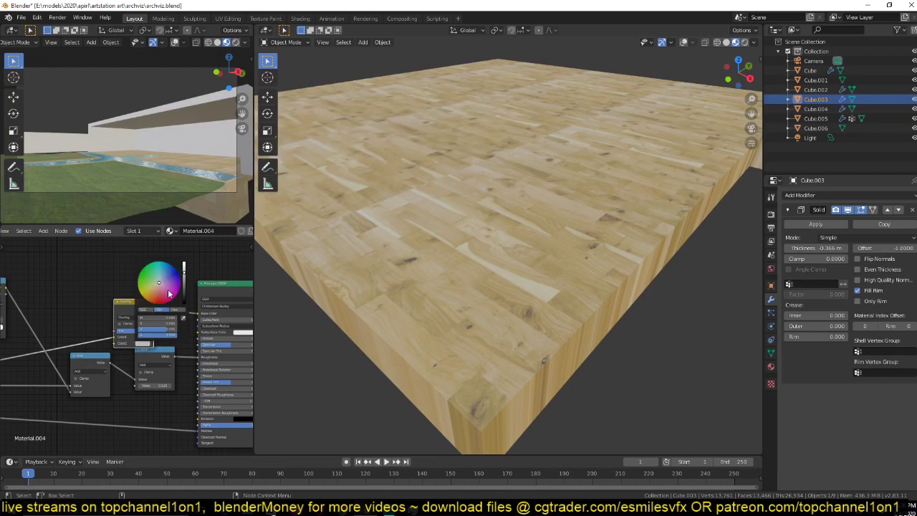
click(153, 293)
mouse_move(184, 281)
mouse_down()
mouse_move(185, 292)
mouse_move(159, 283)
mouse_move(185, 276)
mouse_move(184, 265)
mouse_up()
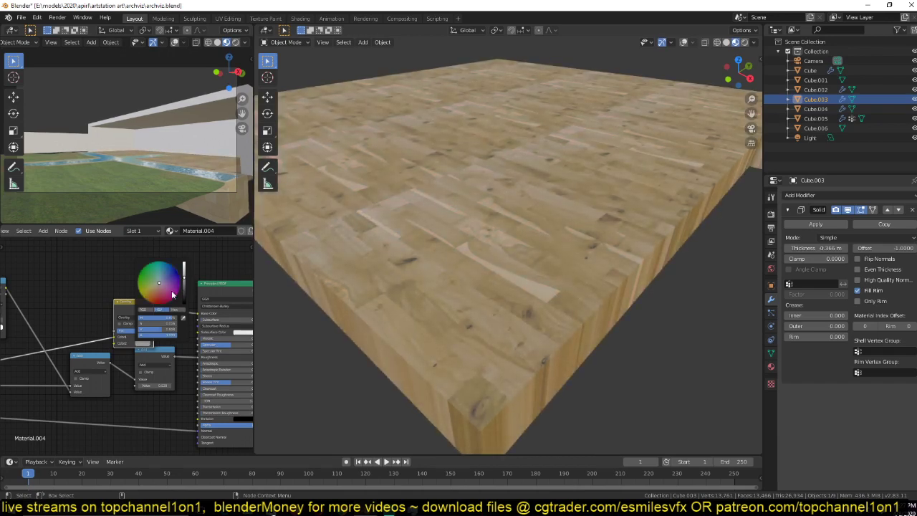
drag(133, 331, 138, 331)
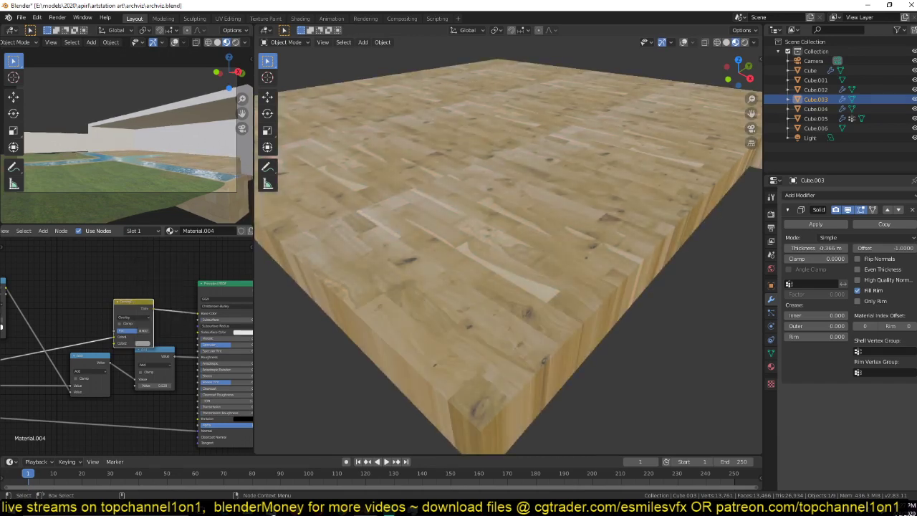
Step: Switch the MixRGB node's blend mode to Multiply and adjust its grey second colour to darken the wood
click(133, 317)
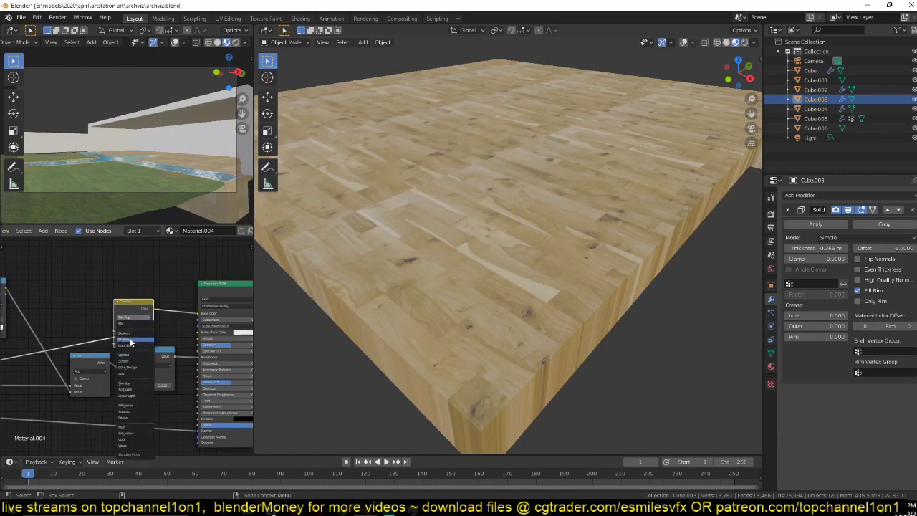
click(130, 338)
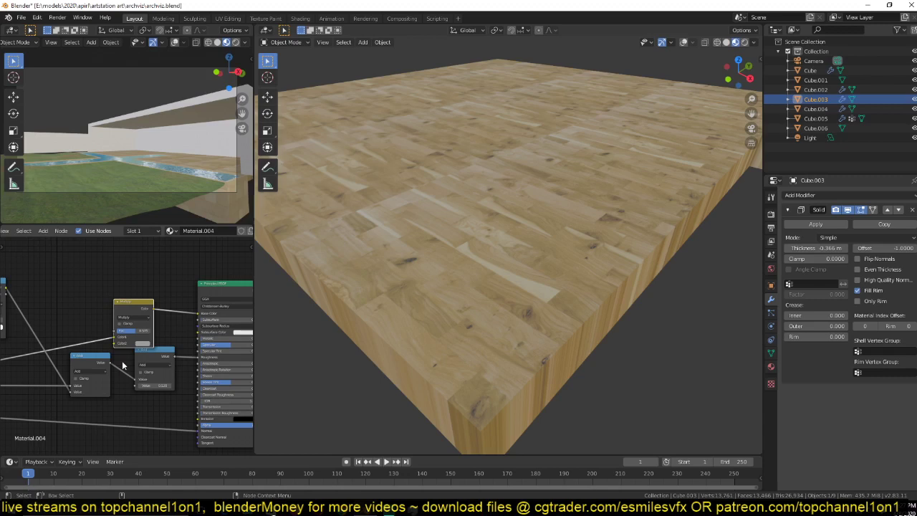
click(143, 344)
drag(183, 278, 183, 287)
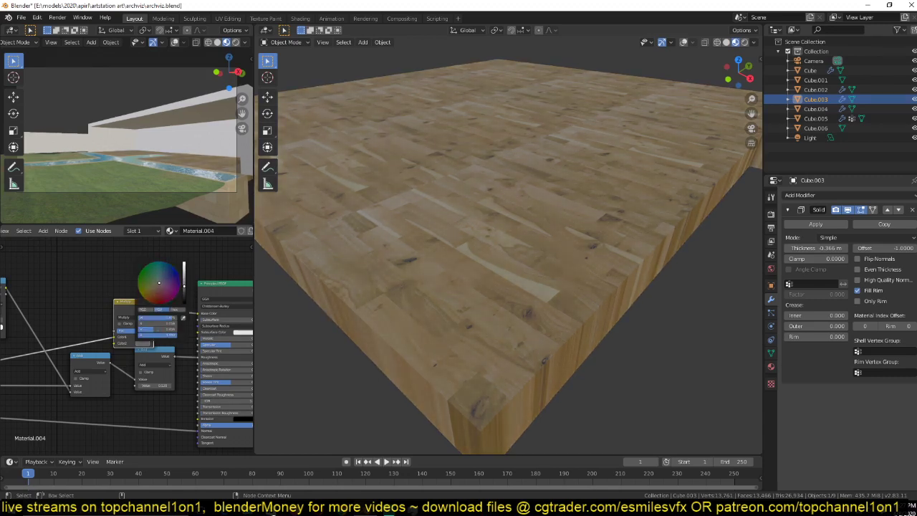
scroll(436, 207, down, 5)
middle_drag(436, 207, 364, 235)
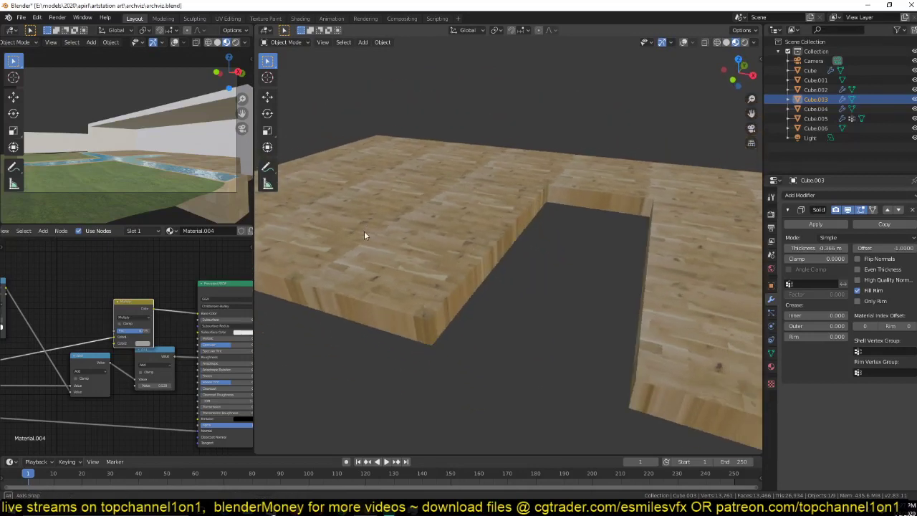
Step: Save the file and enable scene lights for the main viewport's material preview
key(ctrl+s)
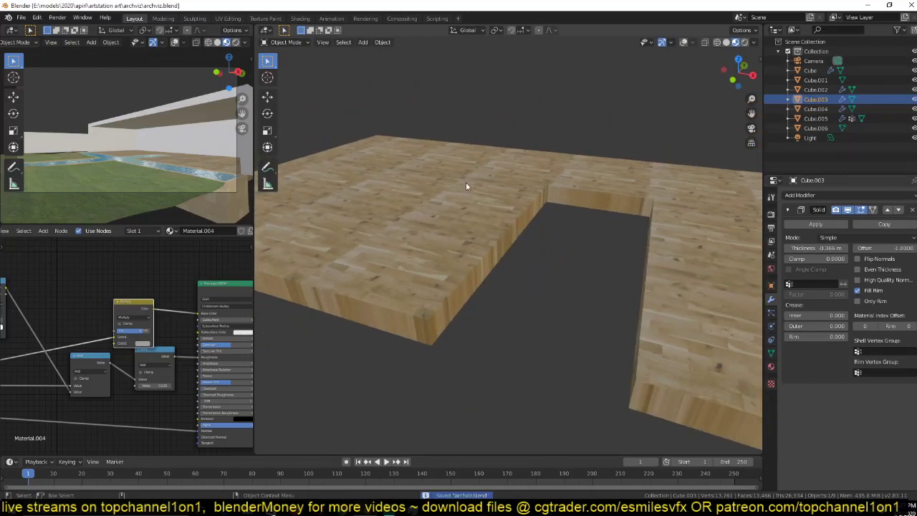
middle_drag(466, 182, 428, 190)
click(755, 42)
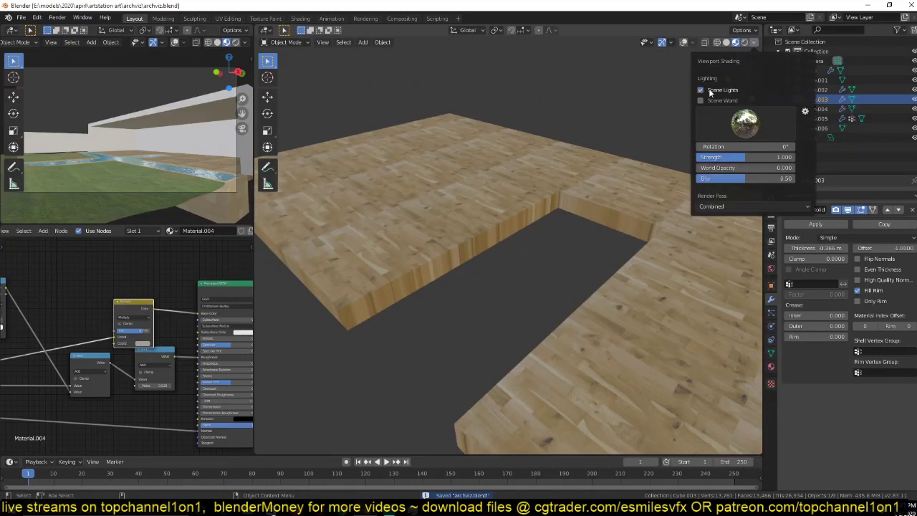
Step: Add a point light and position it just above the wood slab at about X 4.05, Y 1.81, Z 0.47 m
key(shift+a)
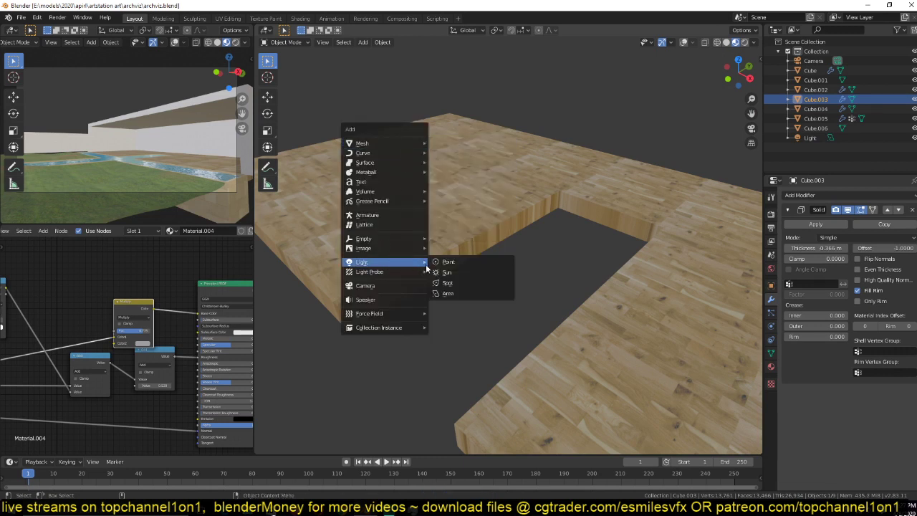
click(445, 262)
key(g)
key(z)
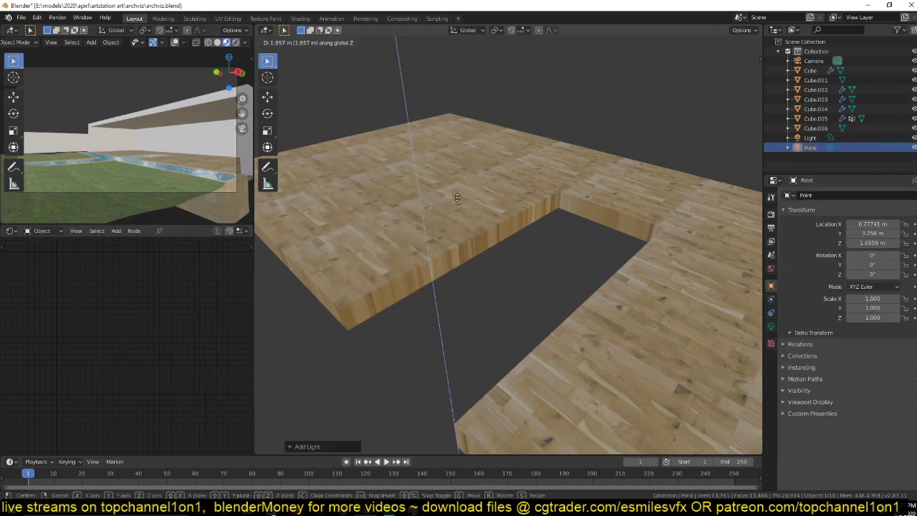
click(460, 239)
key(g)
key(shift+z)
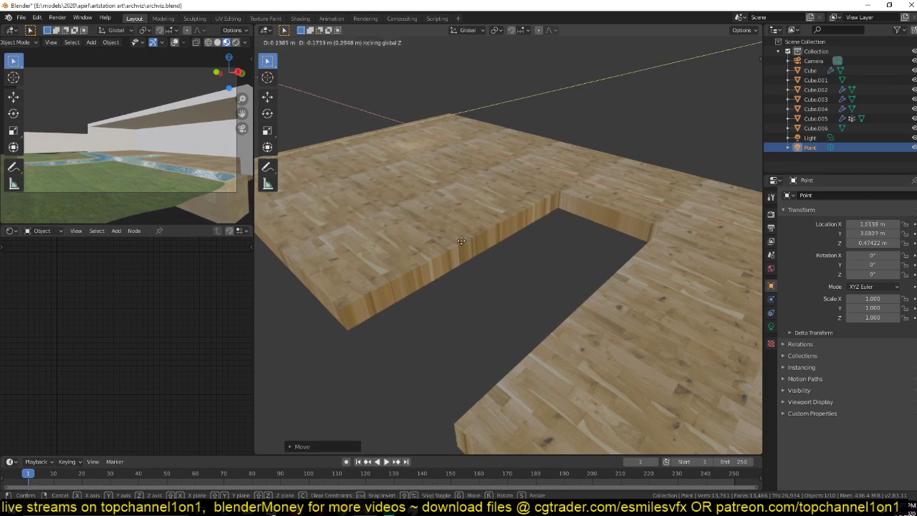
click(461, 292)
scroll(495, 257, up, 5)
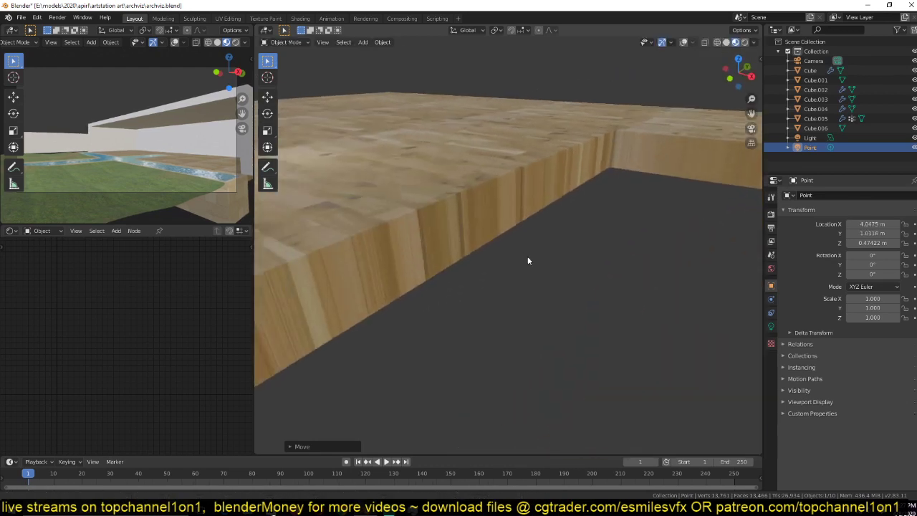
Step: Previewing the Add node feeding the slab's Roughness, switch it to Subtract with value 0.340, restore the full material display and save
middle_drag(527, 261, 616, 274)
click(488, 290)
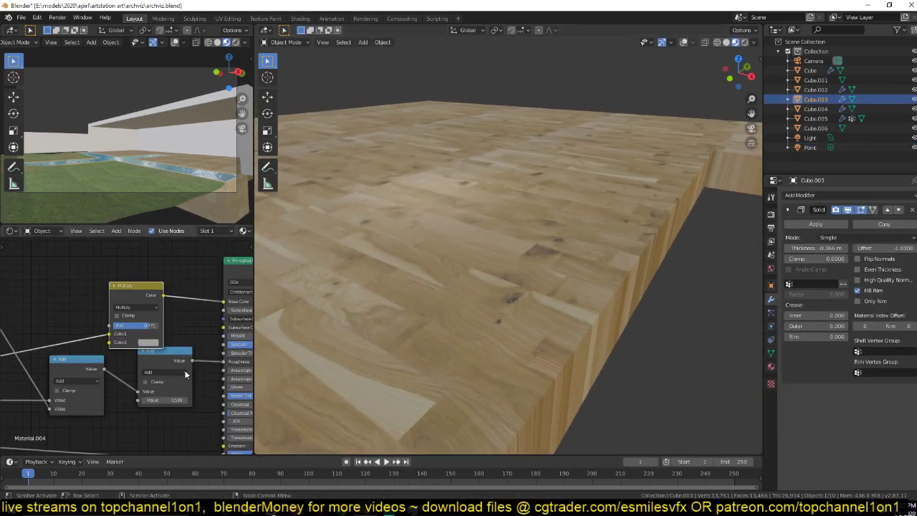
ctrl+shift+click(179, 357)
ctrl+scroll(177, 372, down, 1)
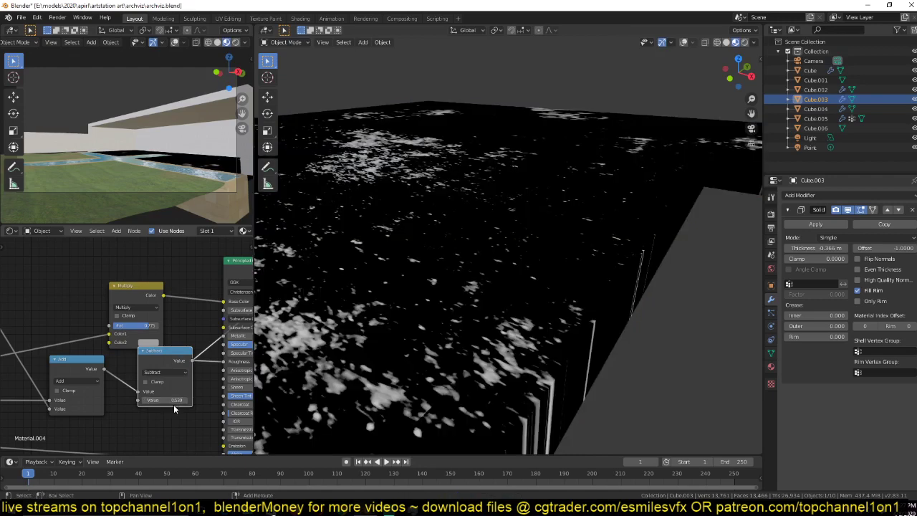
drag(174, 408, 151, 409)
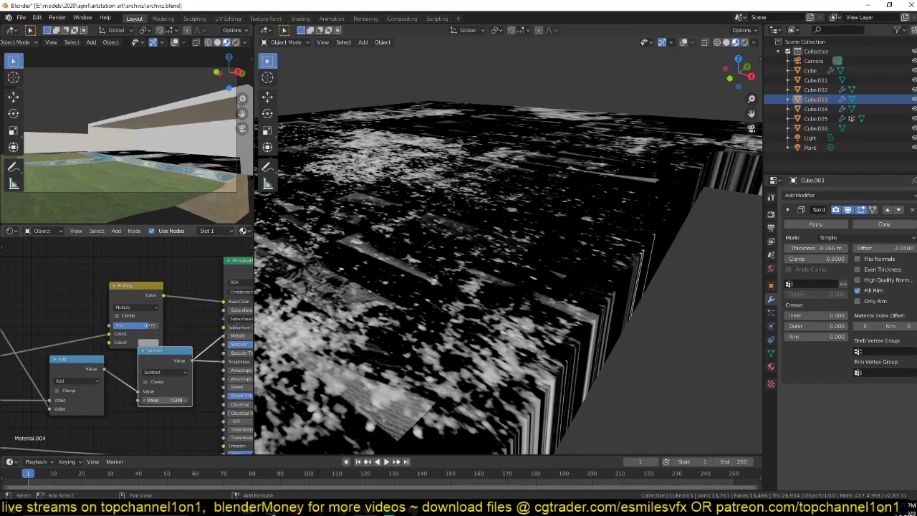
middle_drag(150, 401, 84, 415)
ctrl+shift+click(194, 275)
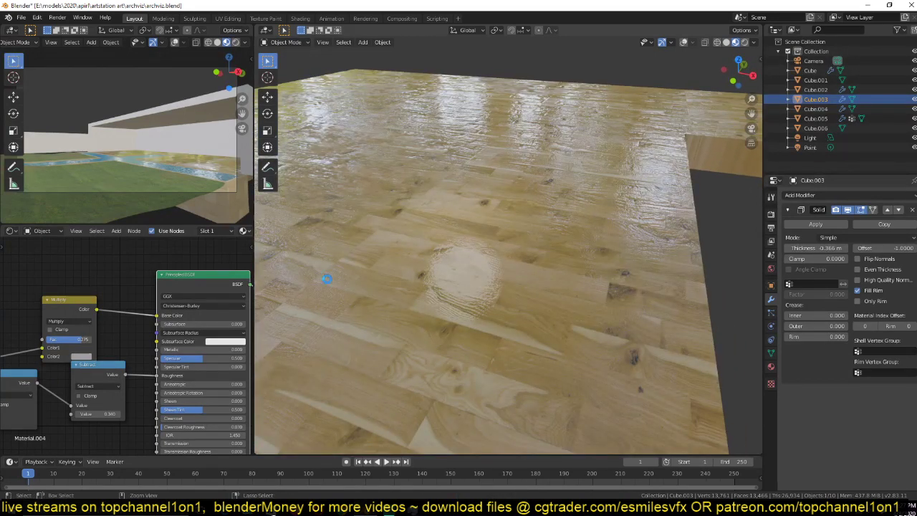
scroll(327, 279, down, 5)
key(ctrl+s)
Step: Move the Subtract node clear of the Multiply node and briefly preview the Multiply colour output on the slab
middle_drag(122, 321, 135, 316)
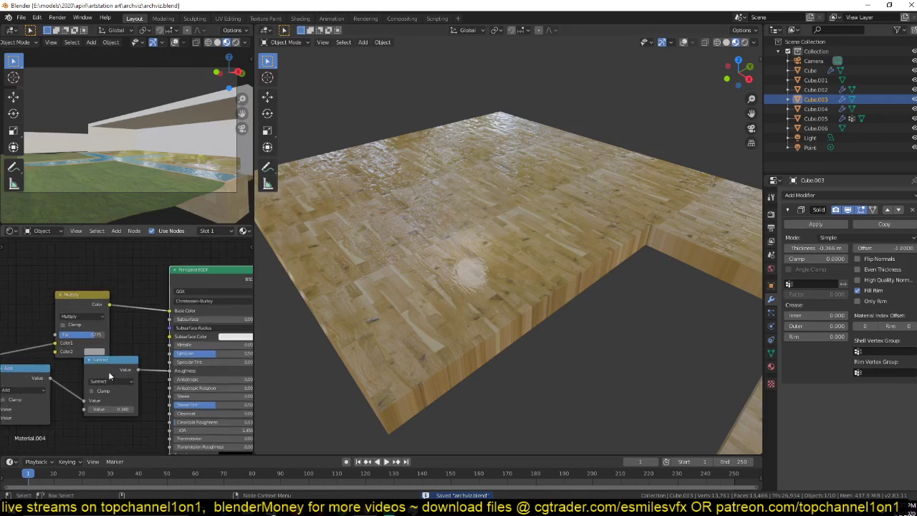
drag(110, 374, 107, 387)
middle_drag(318, 295, 365, 280)
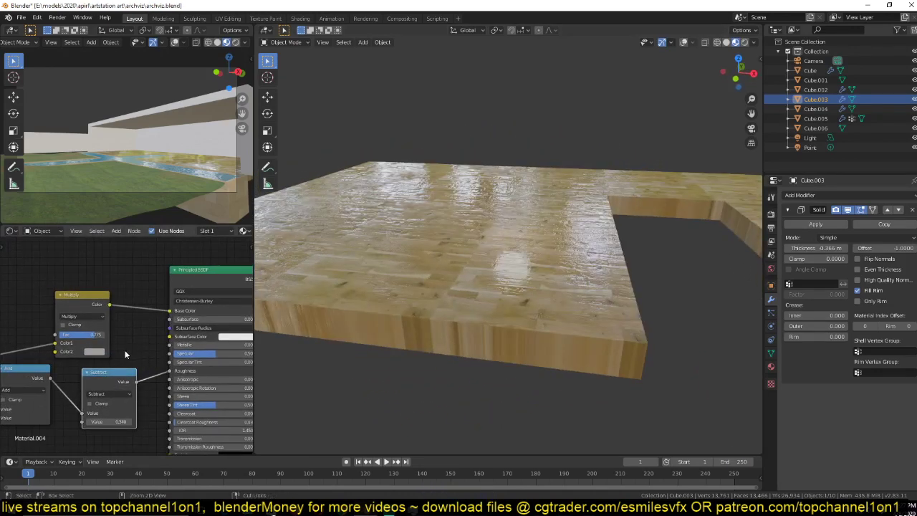
ctrl+shift+click(90, 307)
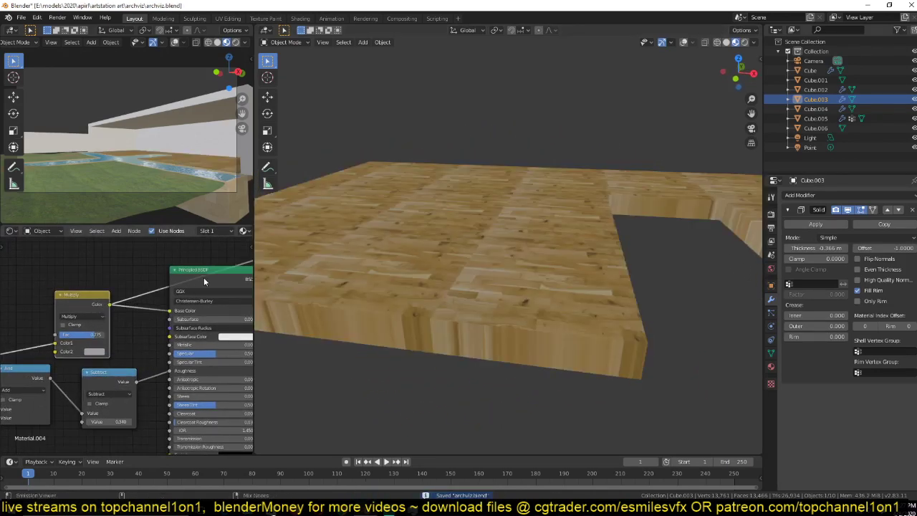
ctrl+shift+click(203, 281)
Step: Lower the Subtract node's value to 0.010 and check the slab's reflections from different angles
scroll(126, 347, up, 1)
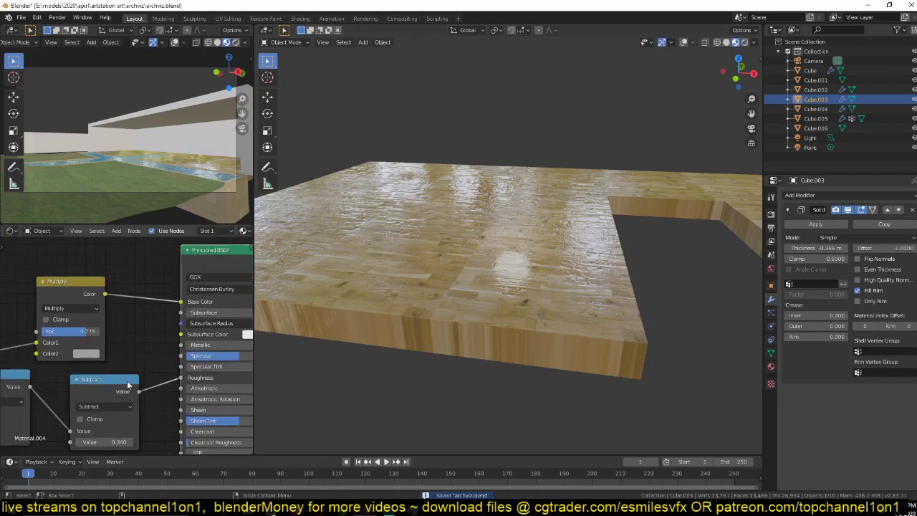
middle_drag(127, 386, 149, 352)
drag(128, 409, 106, 409)
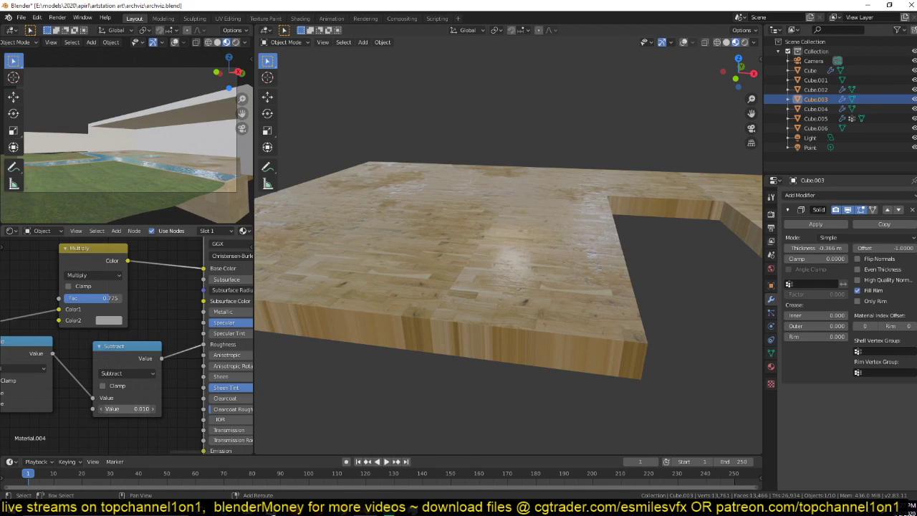
middle_drag(380, 283, 550, 271)
middle_drag(406, 330, 449, 317)
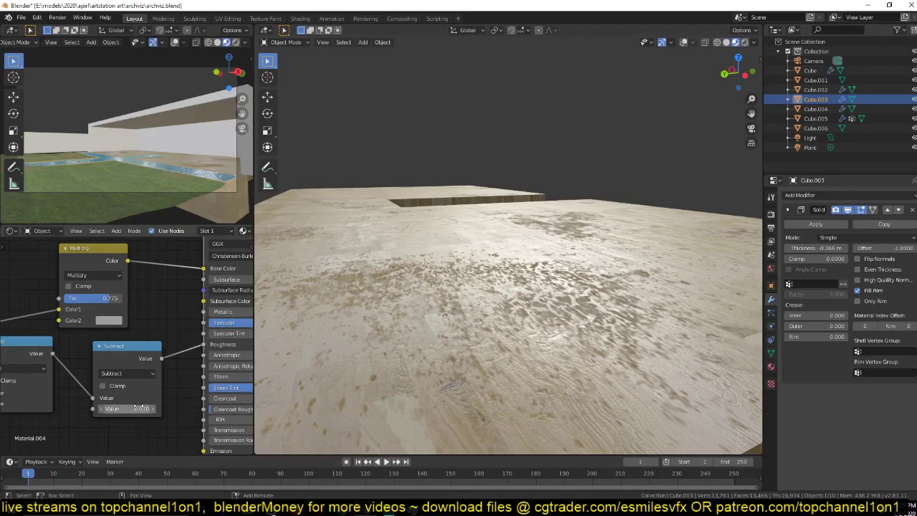
Step: Adjust the Bump node's strength to 0.038, checking the surface relief on the slab
middle_drag(158, 450, 183, 354)
middle_drag(72, 375, 180, 362)
middle_drag(358, 344, 470, 375)
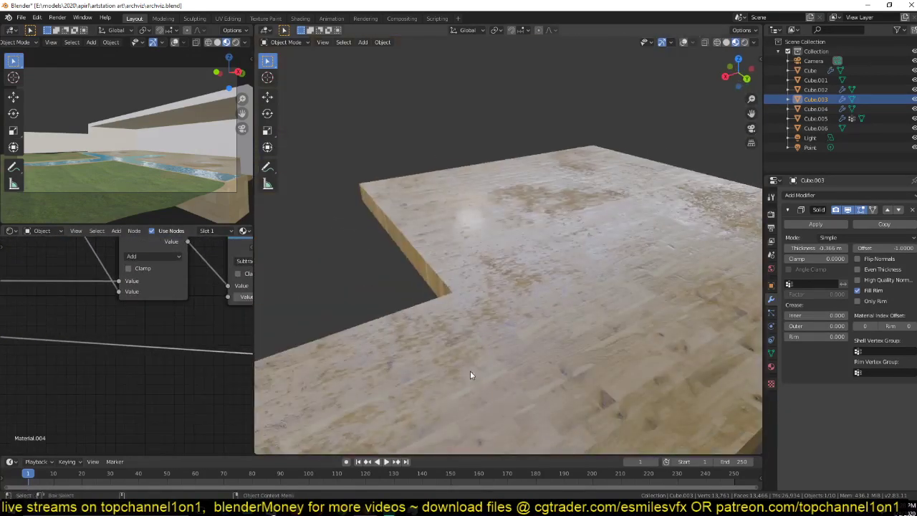
middle_drag(127, 420, 1, 377)
drag(132, 338, 86, 339)
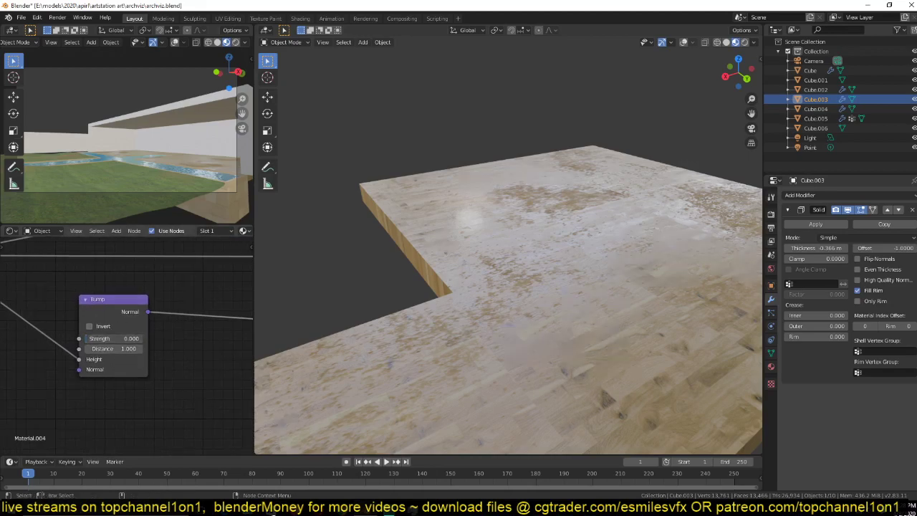
middle_drag(420, 250, 584, 236)
middle_drag(498, 229, 497, 251)
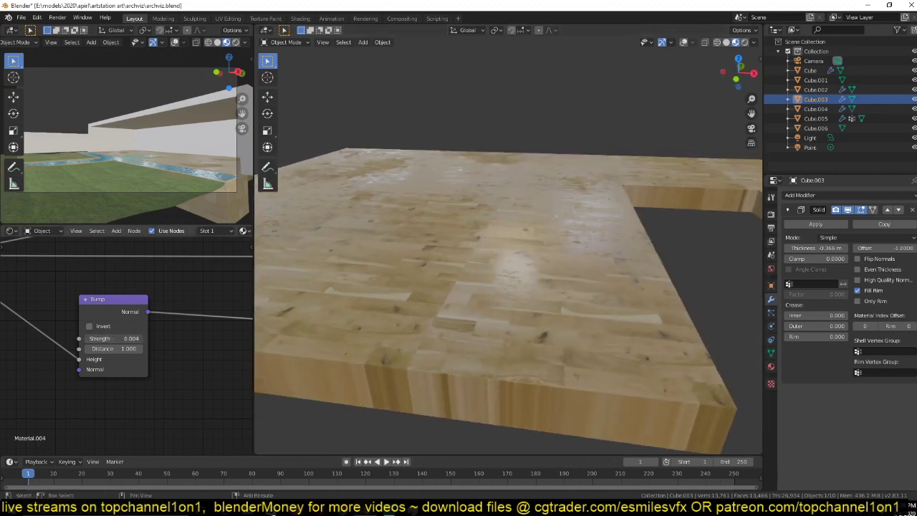
middle_drag(362, 266, 479, 251)
Step: Darken the Multiply node's second colour to a dark grey with a value of about 0.31
middle_drag(212, 287, 178, 349)
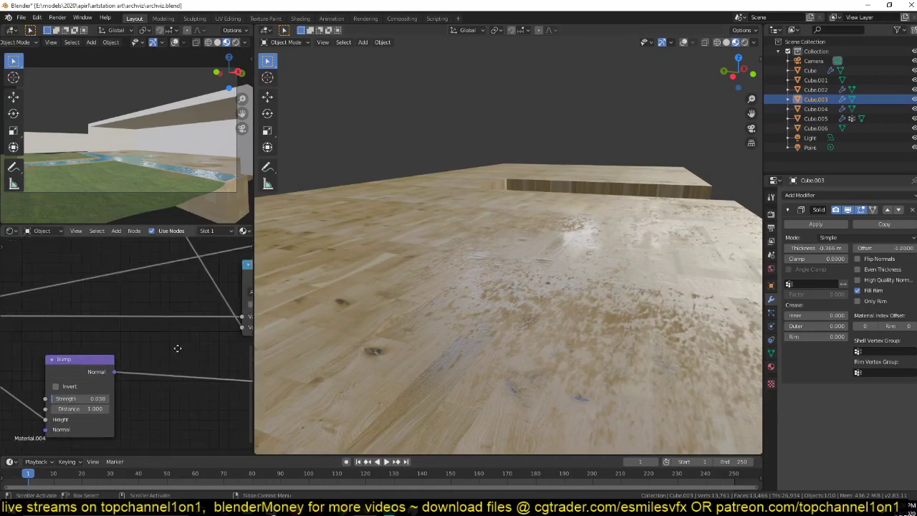
middle_drag(201, 305, 152, 356)
scroll(90, 353, down, 4)
scroll(152, 356, up, 3)
scroll(154, 360, up, 1)
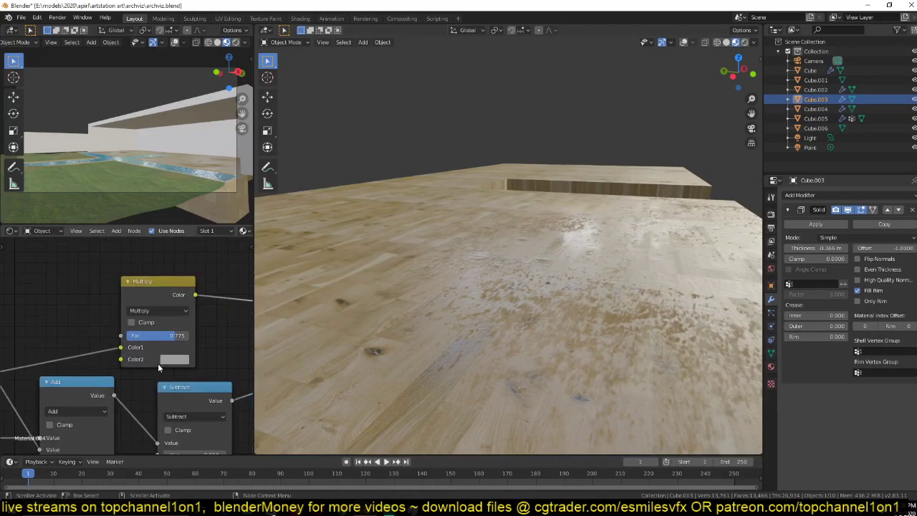
click(172, 360)
drag(251, 241, 252, 268)
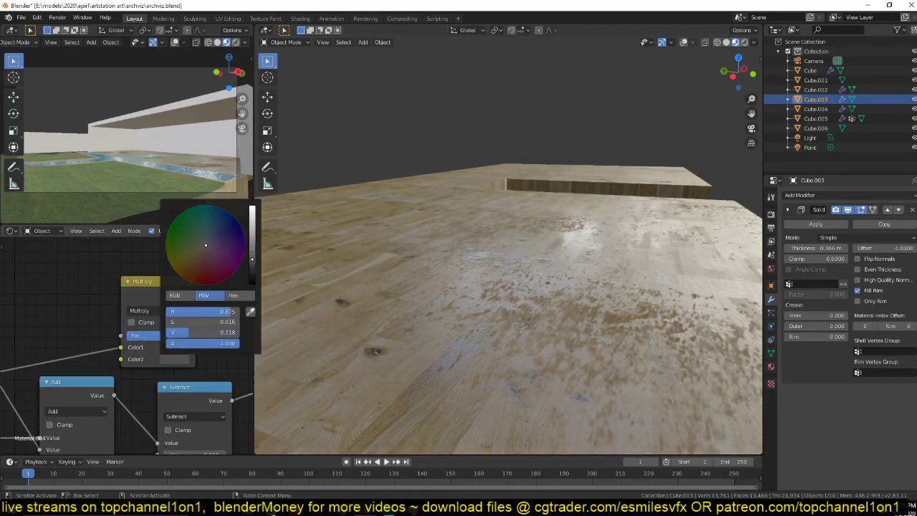
middle_drag(427, 237, 344, 286)
Step: Switch the colour mix node to Overlay and set its second colour to a muted pink with H 0.018, S 0.109, V 0.631
click(157, 310)
click(160, 188)
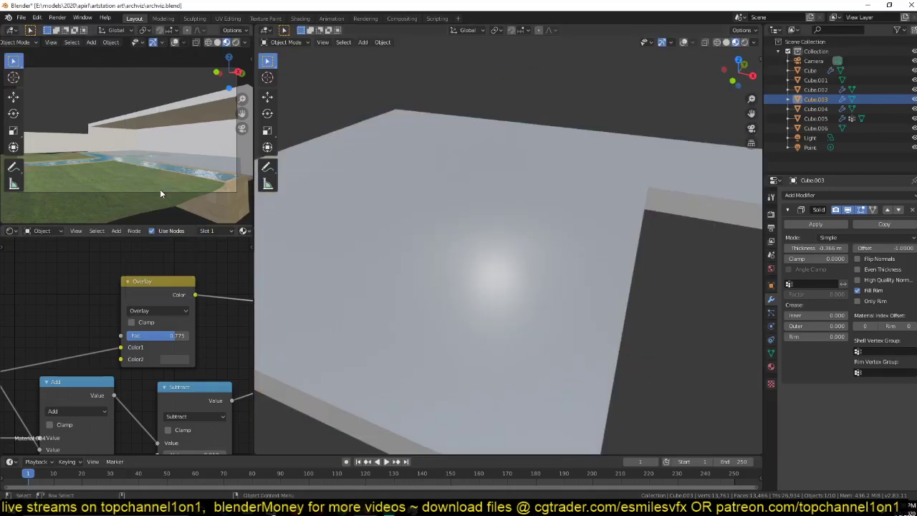
click(180, 360)
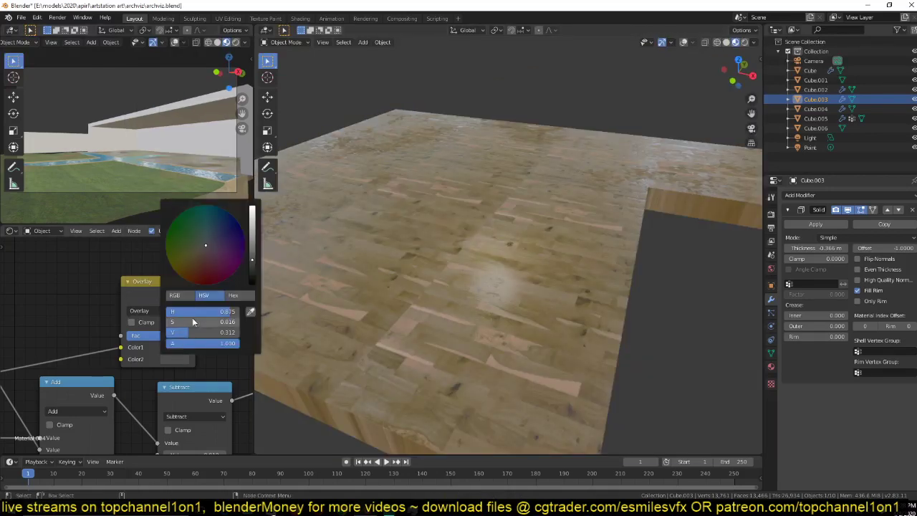
drag(252, 257, 252, 222)
drag(213, 248, 192, 245)
drag(189, 310, 212, 311)
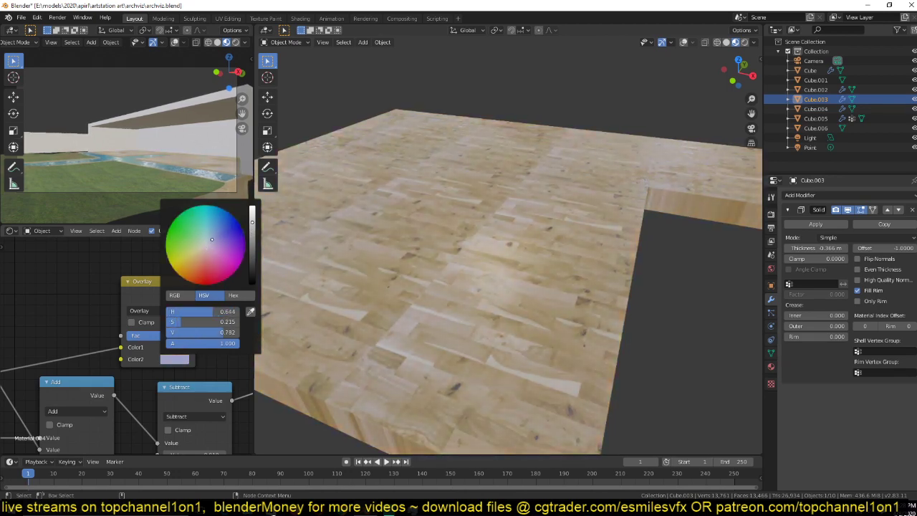
drag(210, 234, 205, 252)
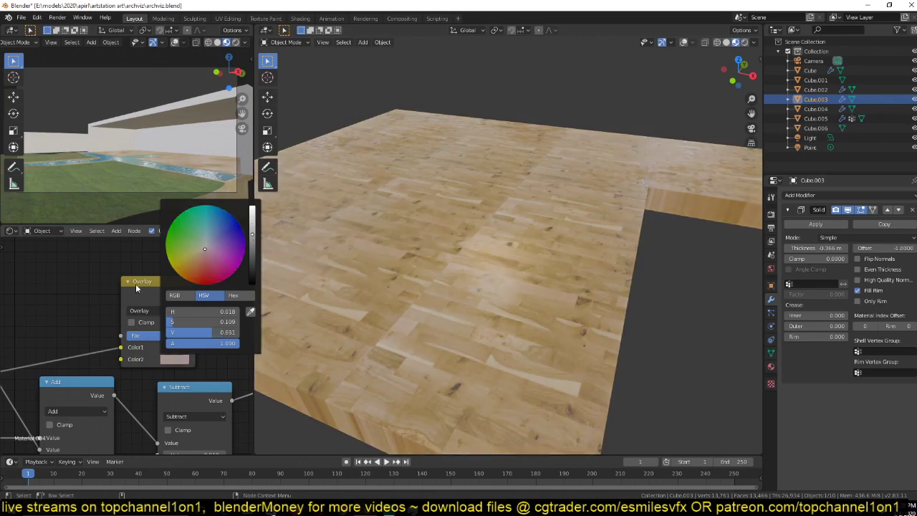
Step: Try the Screen blend mode on the colour mix node, return it to Multiply and save the file
click(154, 310)
click(163, 229)
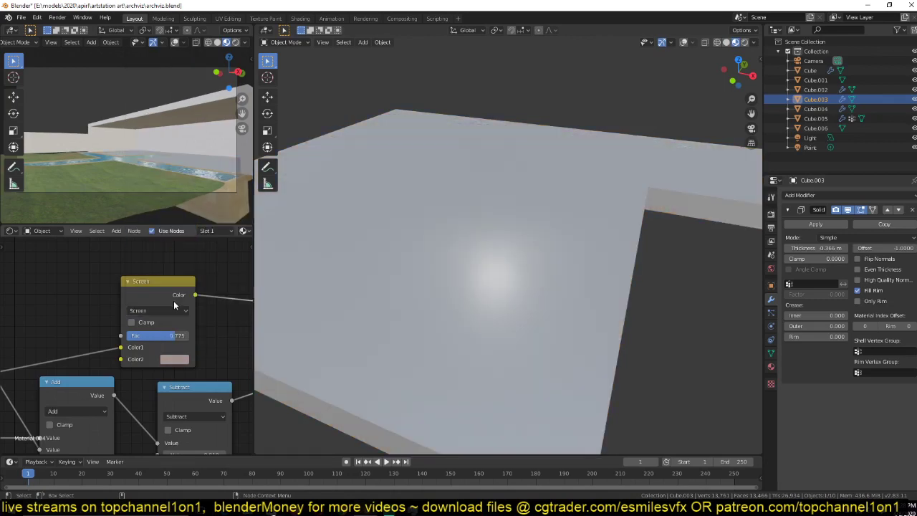
click(170, 311)
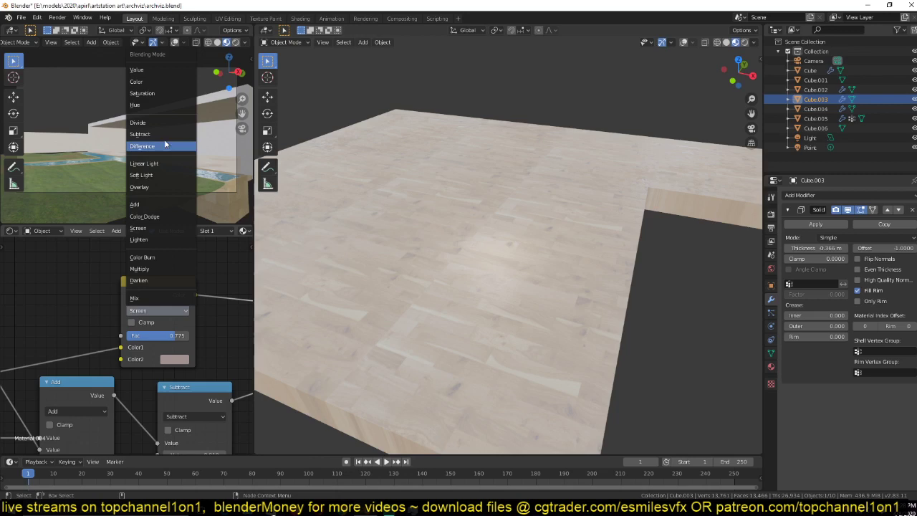
click(149, 269)
key(ctrl+s)
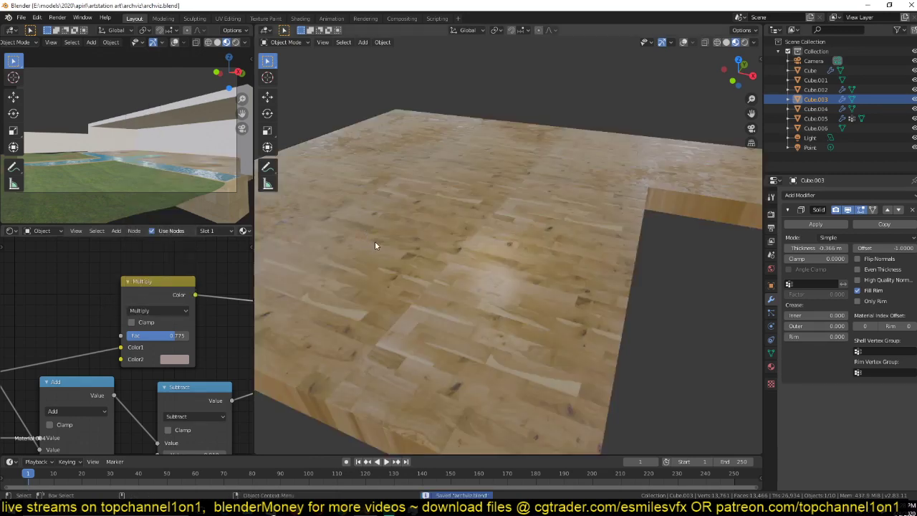
middle_drag(375, 242, 566, 254)
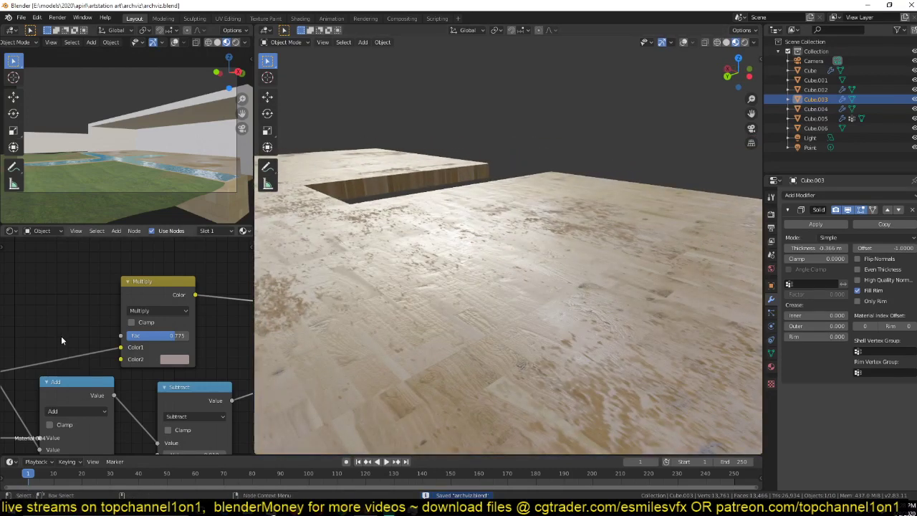
Step: Replace the wood Image Texture's file with the orange-brown "Marble-granit" faux-tile JPG from the "textures 1" folder
scroll(61, 335, down, 7)
middle_drag(61, 336, 150, 323)
click(157, 347)
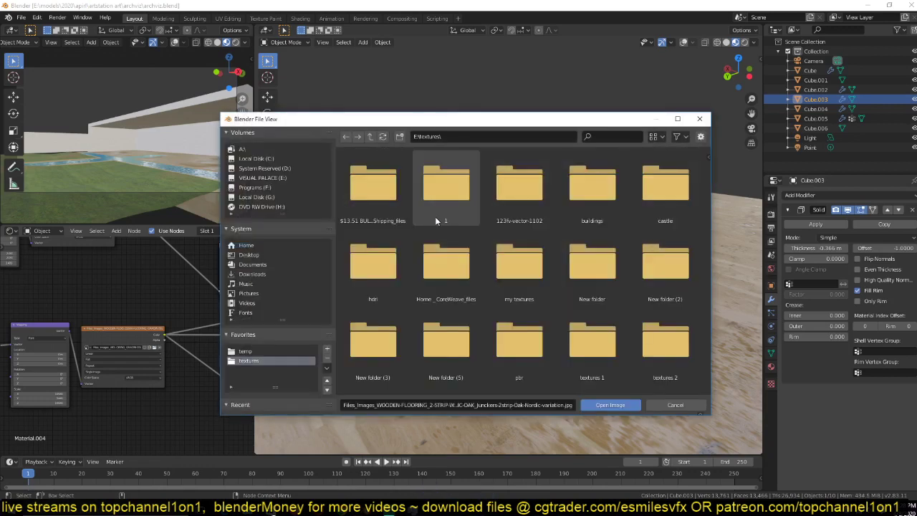
double_click(607, 333)
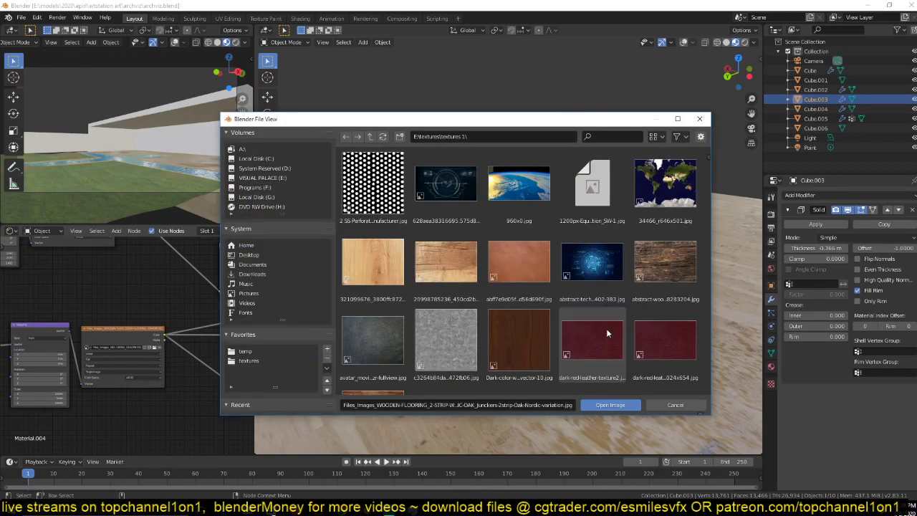
scroll(606, 328, down, 3)
scroll(600, 329, down, 10)
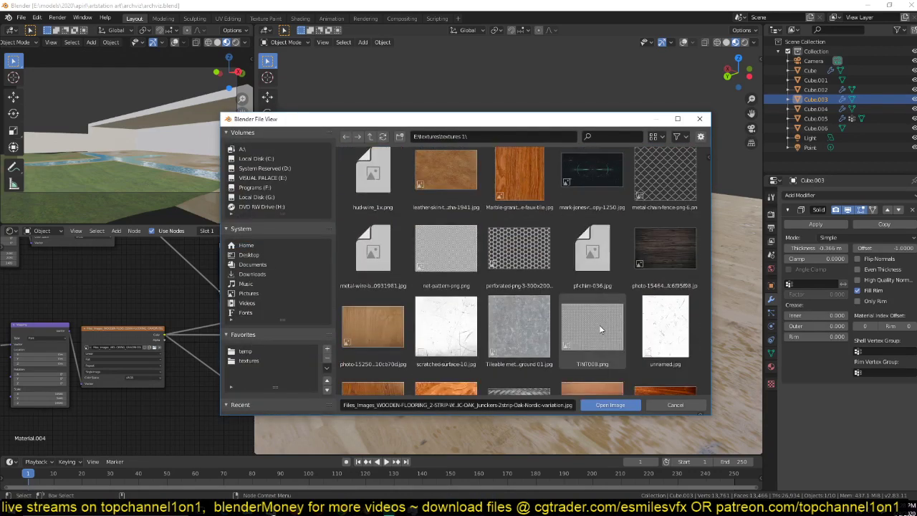
scroll(599, 325, up, 3)
double_click(530, 186)
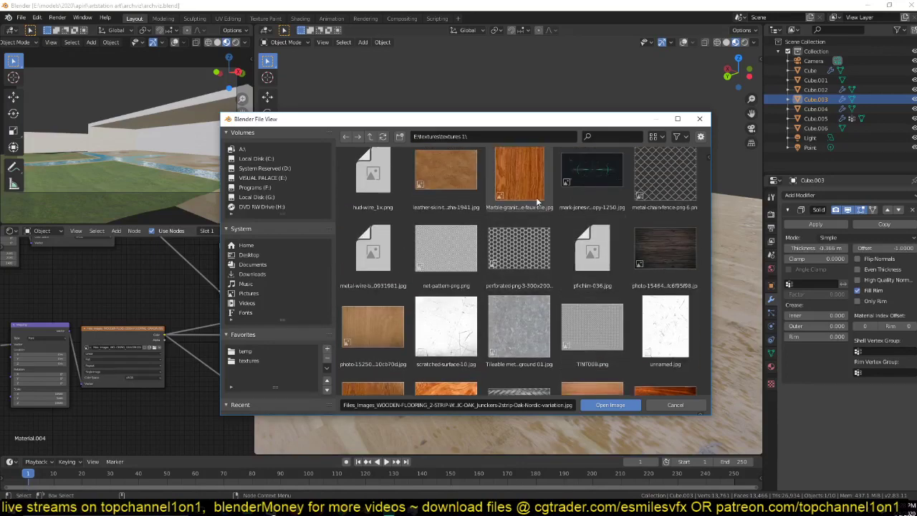
mouse_move(539, 264)
middle_down()
mouse_move(508, 273)
mouse_move(454, 251)
mouse_move(637, 233)
mouse_move(516, 269)
middle_up()
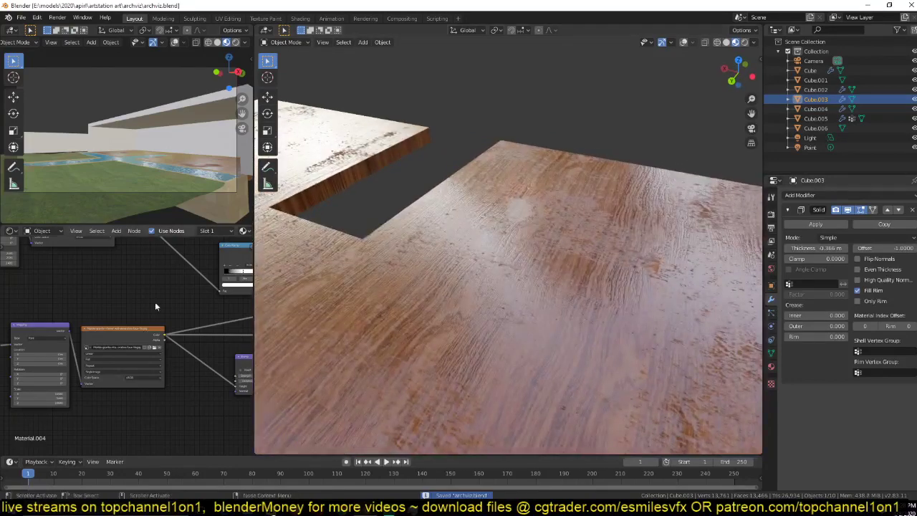
Step: Raise the Subtract node's value feeding the roughness to 0.070 and save the file
key(ctrl+s)
middle_drag(154, 301, 1, 307)
scroll(99, 323, up, 5)
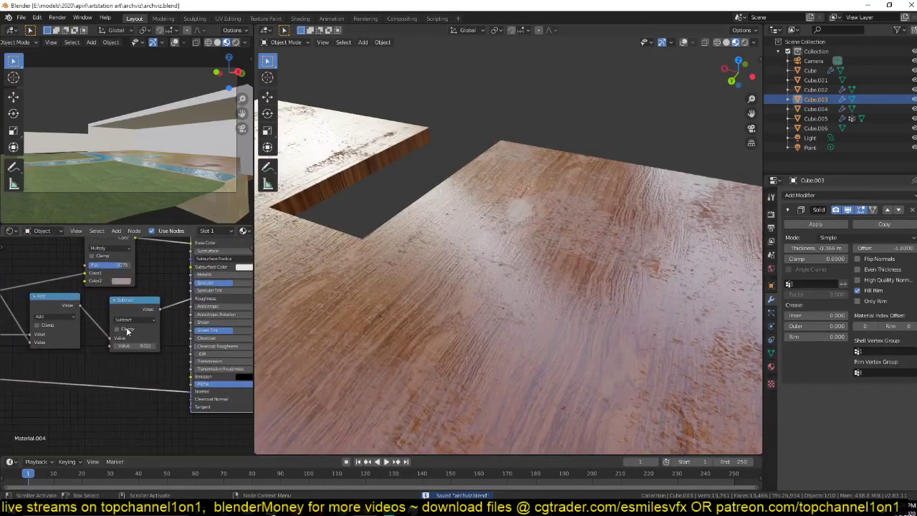
drag(144, 346, 152, 346)
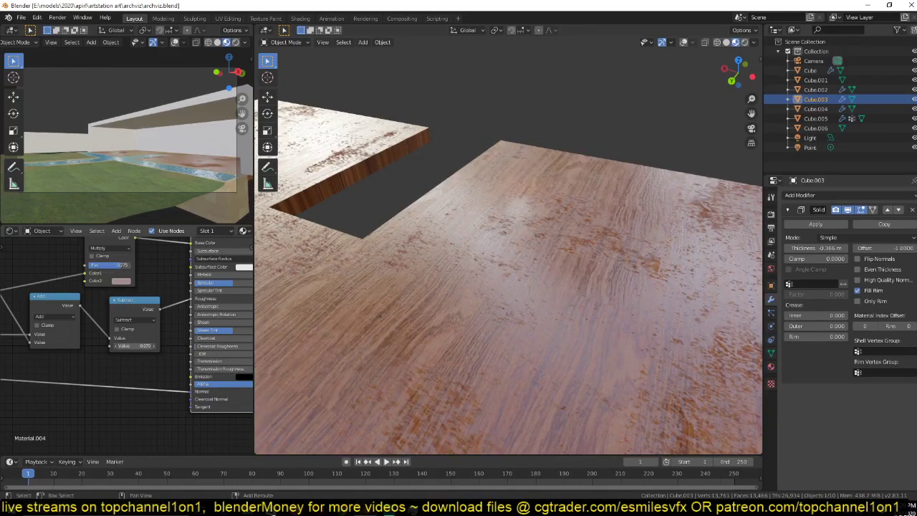
mouse_move(608, 237)
middle_down()
mouse_move(520, 239)
mouse_move(450, 220)
mouse_move(390, 220)
mouse_move(384, 230)
middle_up()
key(ctrl+s)
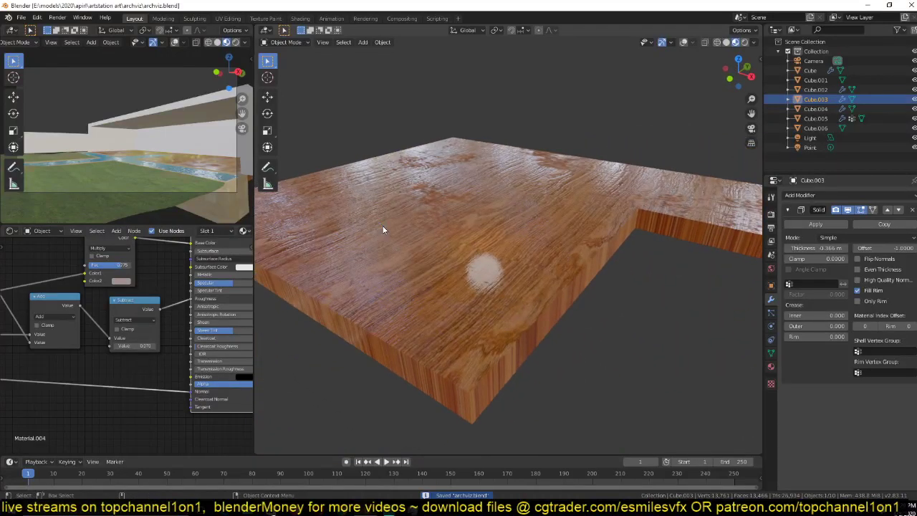
Step: Leave local view to show the whole house and switch the camera viewport to rendered shading
key(KP_Divide)
scroll(386, 231, up, 3)
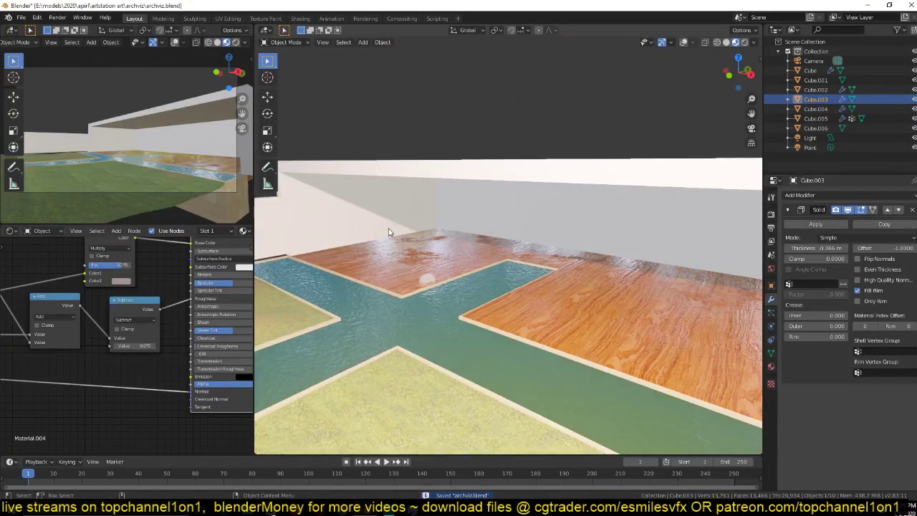
middle_drag(389, 228, 409, 237)
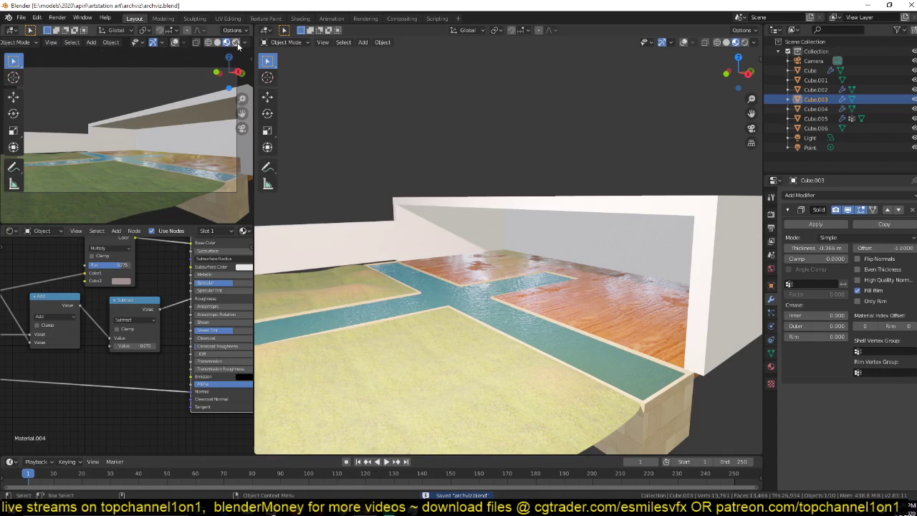
click(236, 42)
middle_drag(500, 154, 498, 155)
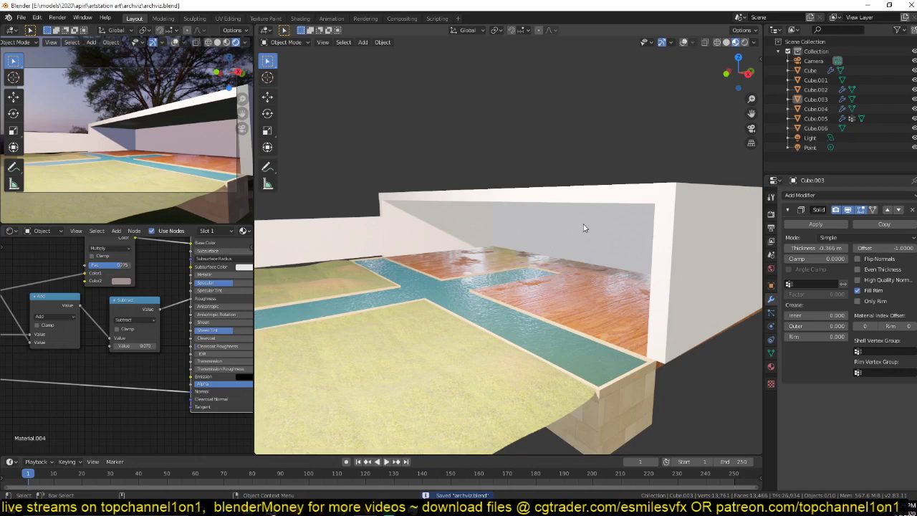
middle_drag(584, 226, 568, 260)
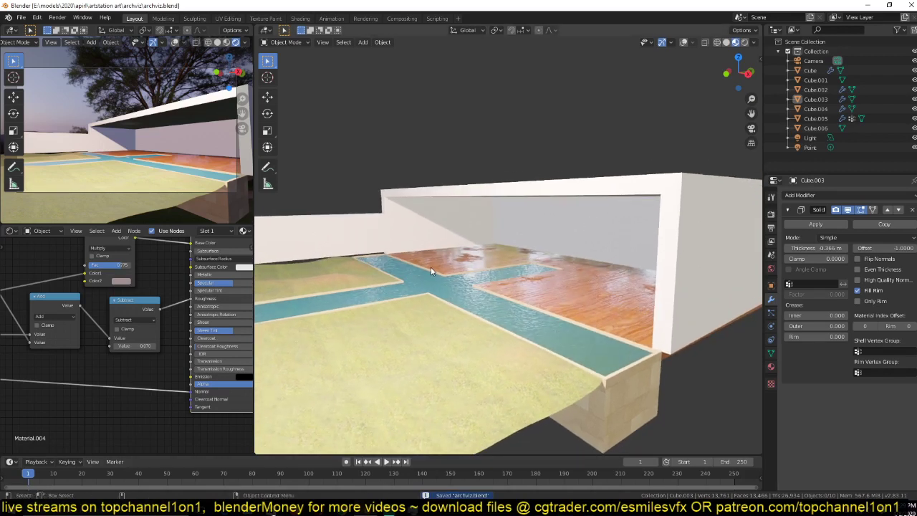
Step: Consult the glass-fronted house reference on Pinterest in the browser and return to Blender
click(554, 178)
middle_drag(608, 221, 382, 424)
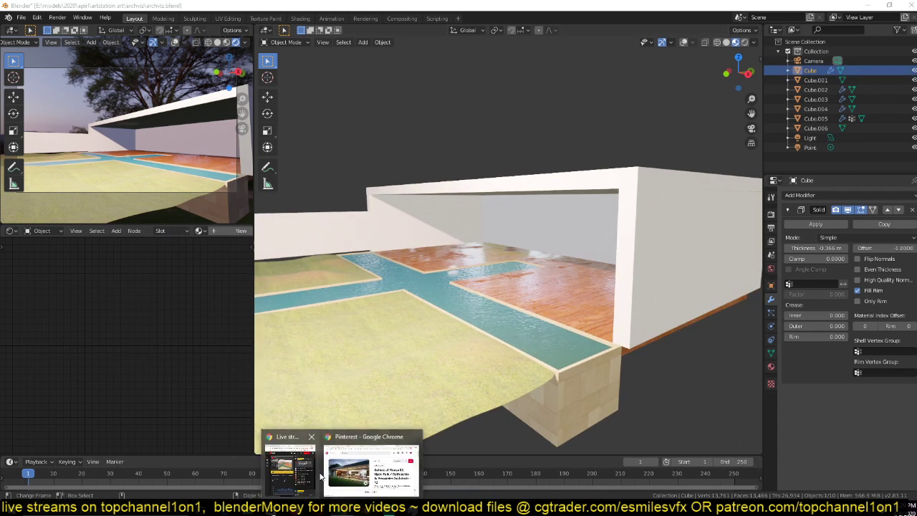
click(358, 447)
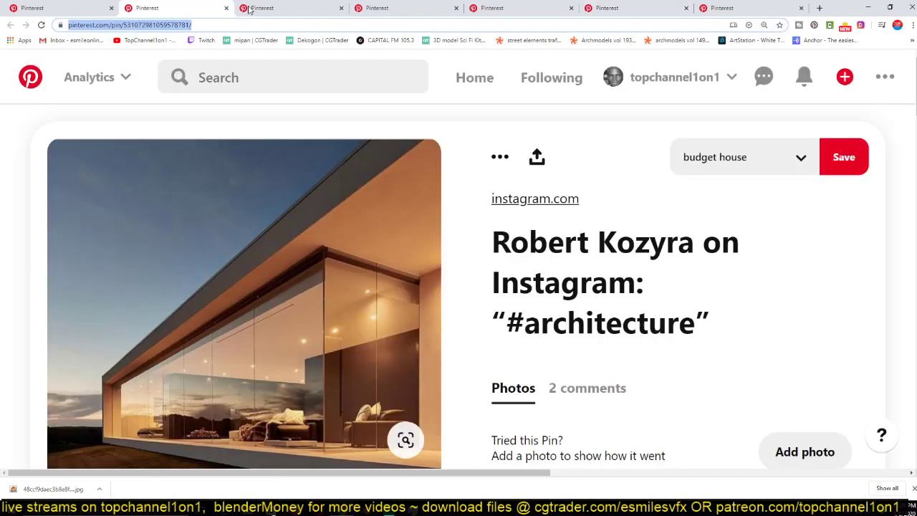
click(215, 8)
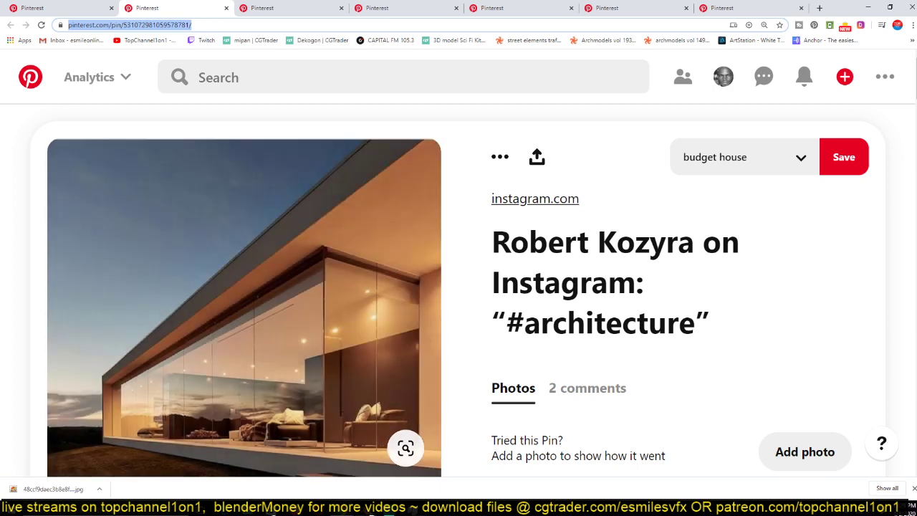
key(alt+Tab)
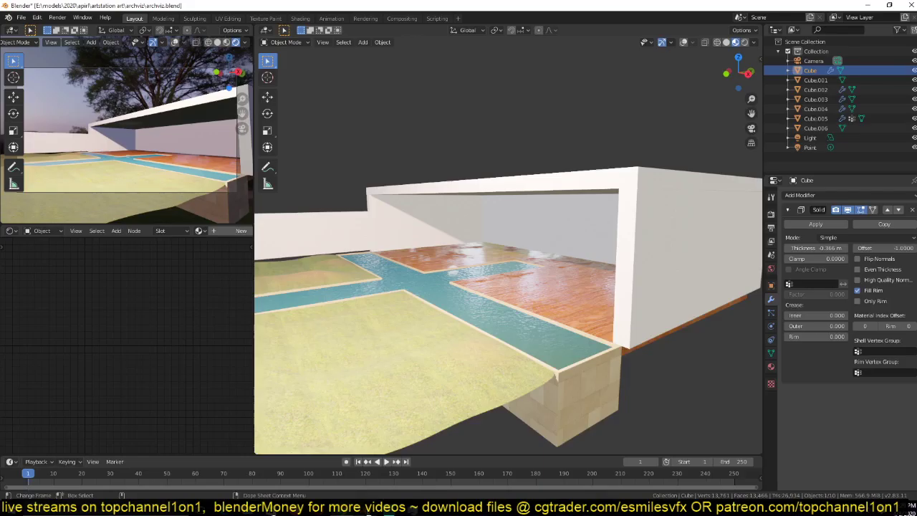
Step: In solid shading and front view with overlays shown, add a plane and rotate it 90° about X to stand upright
click(726, 41)
key(KP_1)
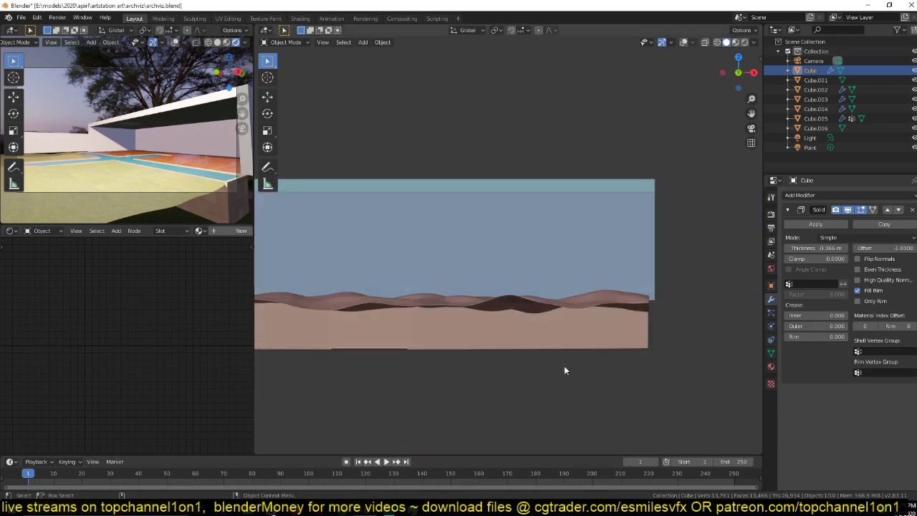
key(alt+shift+z)
shift+middle_drag(484, 188, 642, 180)
key(alt+a)
key(shift+a)
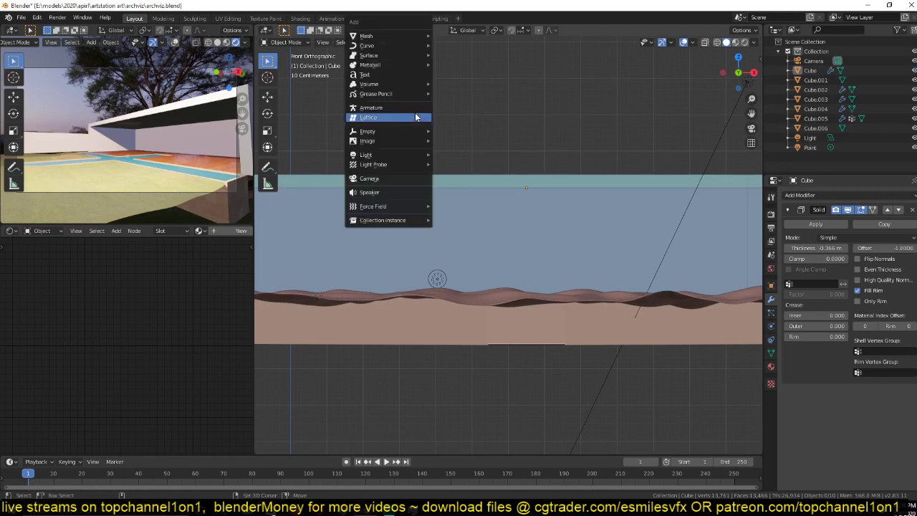
mouse_move(412, 37)
click(462, 36)
text(r)
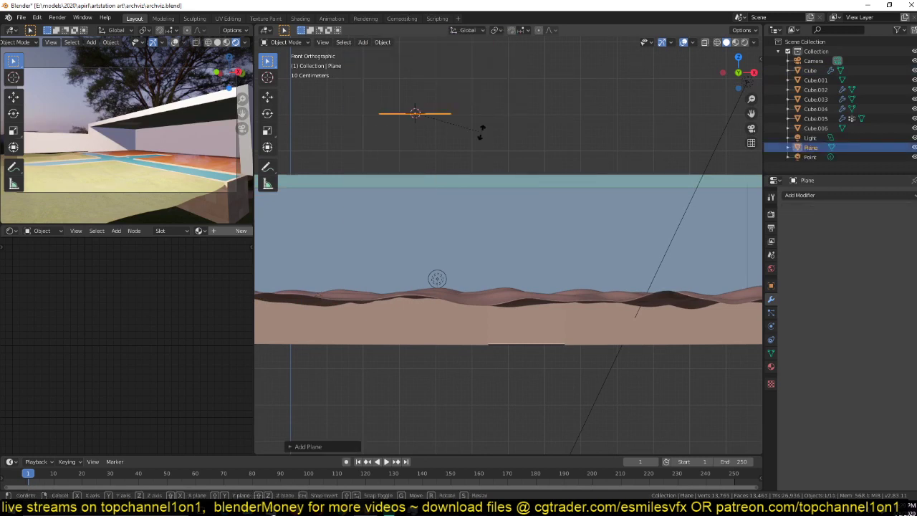
text(x90)
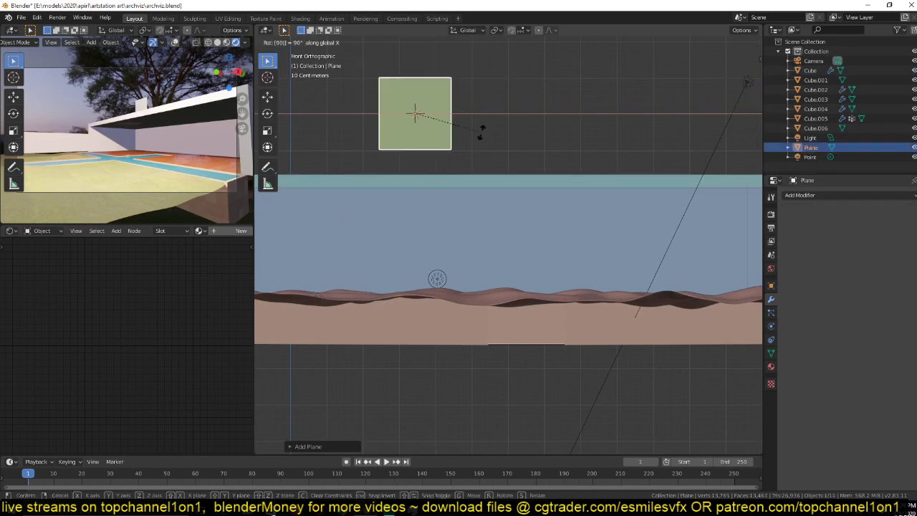
click(482, 131)
Step: Narrow the upright plane along X and move it next to the house's left end wall under the roof
shift+middle_drag(492, 135, 557, 192)
key(s)
key(x)
click(470, 190)
key(g)
click(401, 324)
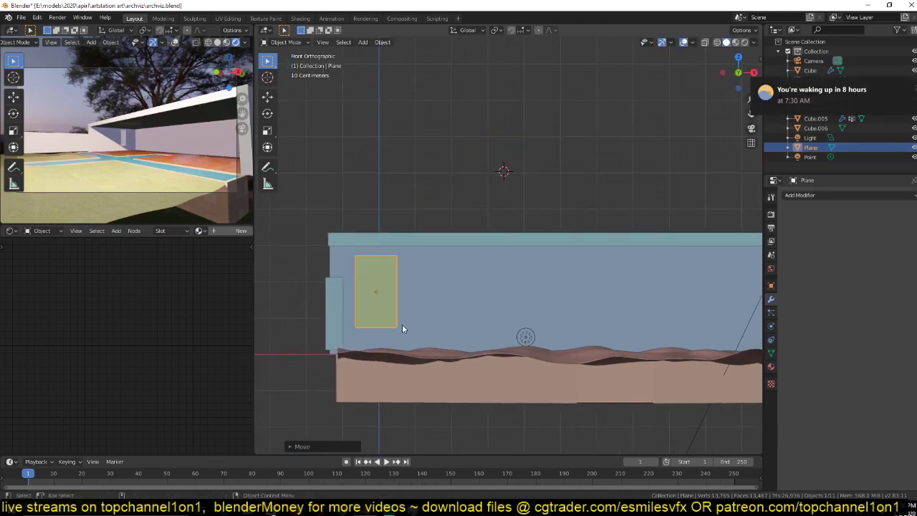
Step: Stretch the plane along Z, then reposition and scale it to span from the floor to the underside of the roof
key(s)
key(z)
click(424, 340)
key(g)
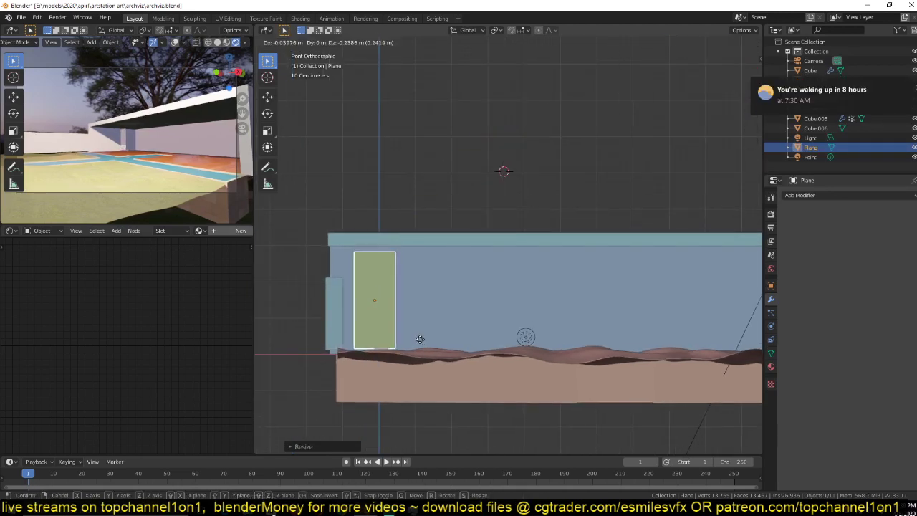
click(421, 337)
key(s)
click(427, 343)
key(KP_Decimal)
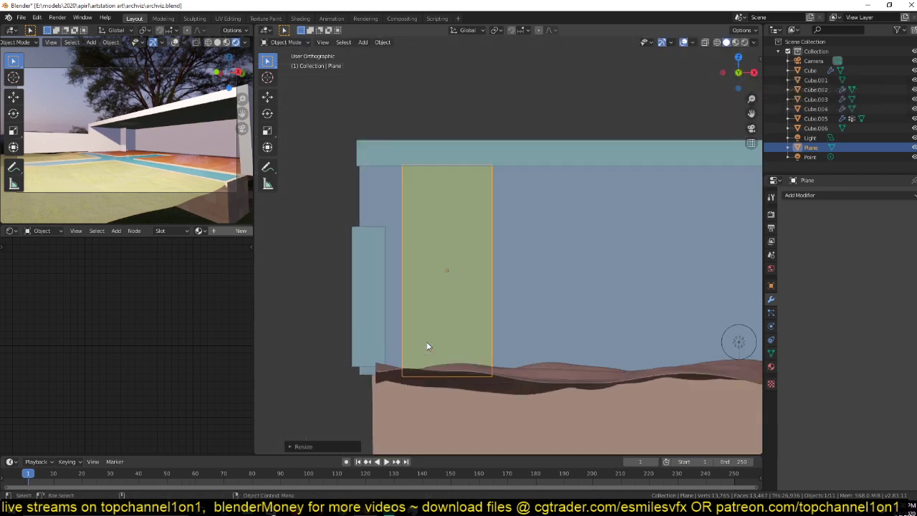
Step: Move the panel along Y to the front edge of the house floor, switch to material preview and save
middle_drag(427, 343, 442, 303)
scroll(443, 303, down, 4)
key(g)
key(y)
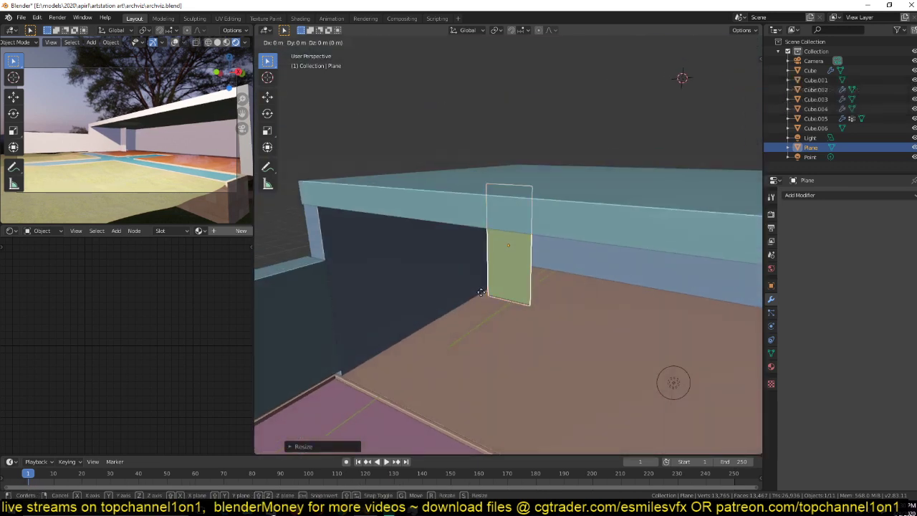
click(359, 394)
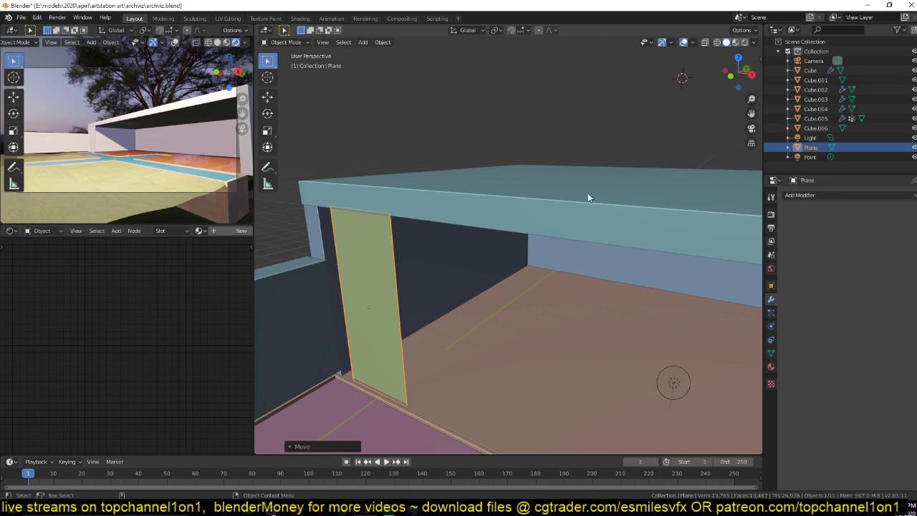
click(735, 43)
click(753, 41)
middle_drag(478, 254, 424, 246)
key(ctrl+s)
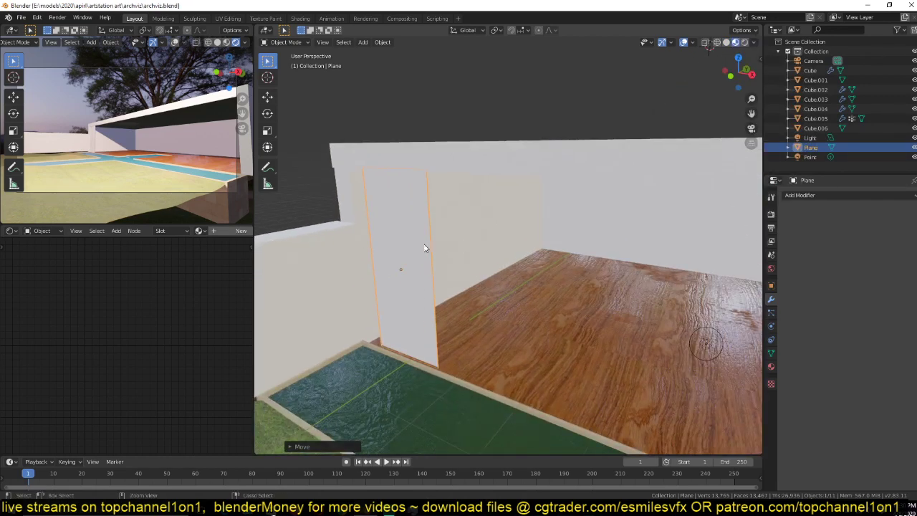
Step: Link the wood floor's material to the upright panel, with the floor as the active object
click(516, 372)
shift+click(404, 255)
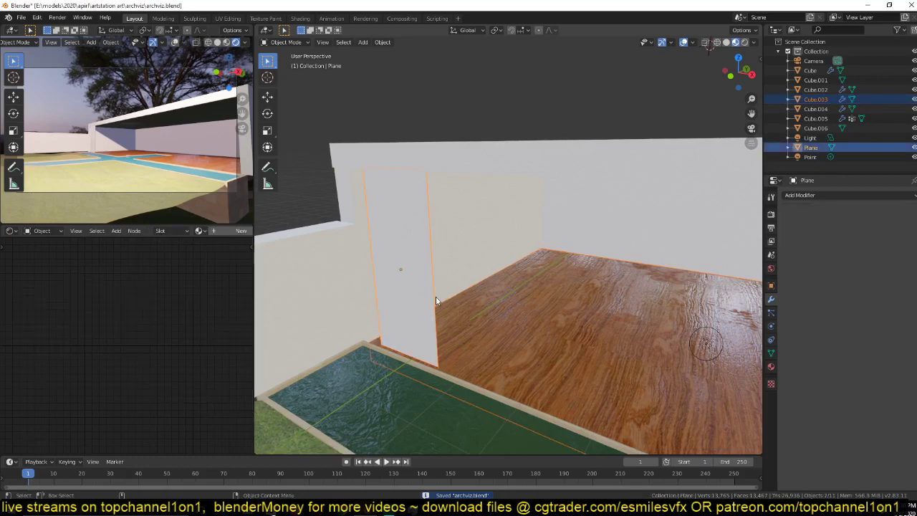
key(ctrl+l)
click(435, 298)
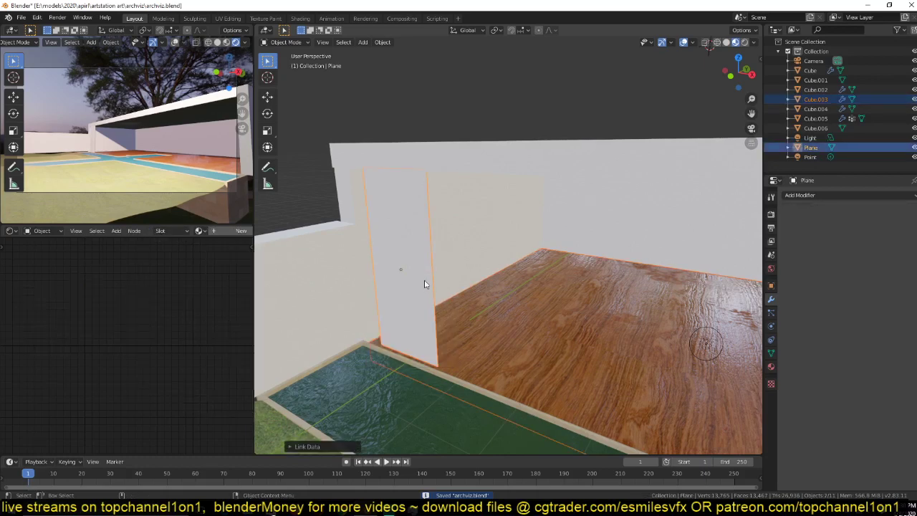
shift+click(518, 329)
key(ctrl+l)
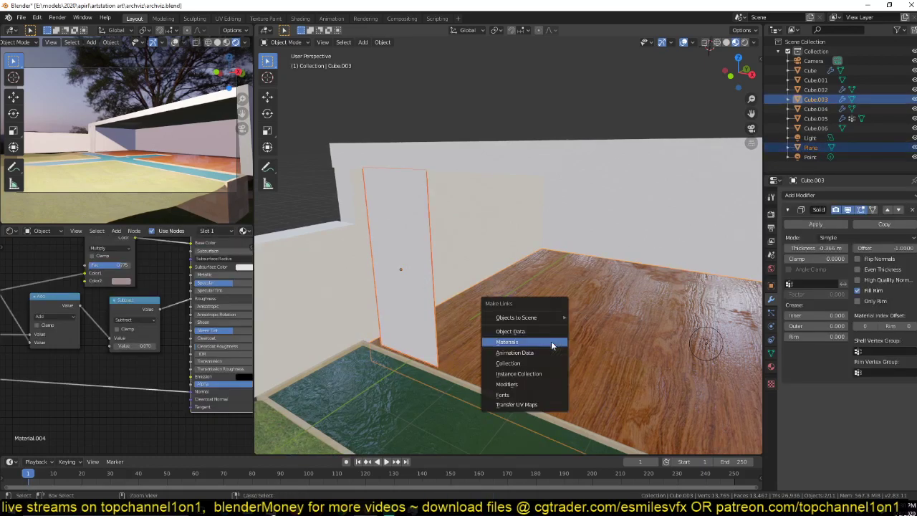
click(549, 339)
key(alt+a)
click(417, 287)
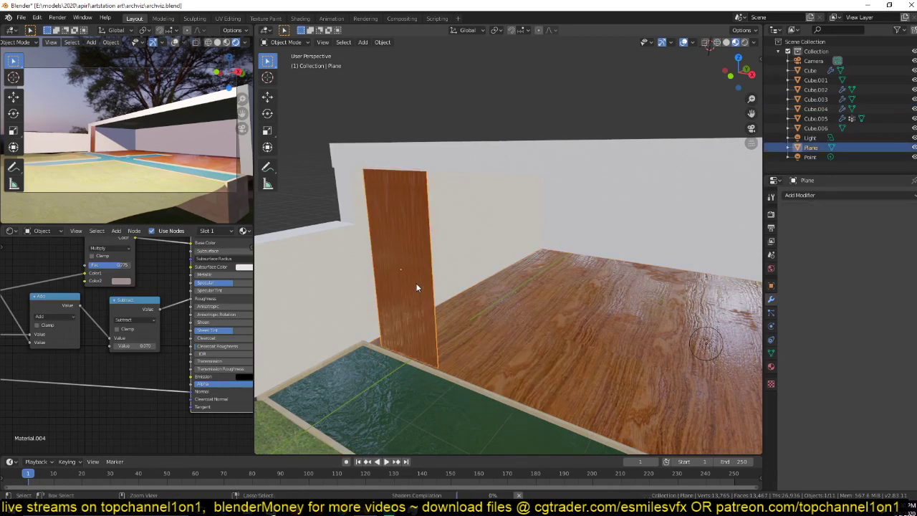
Step: Apply the panel's transform and unwrap its face so the wood texture maps evenly
key(ctrl+a)
click(417, 287)
key(Tab)
key(u)
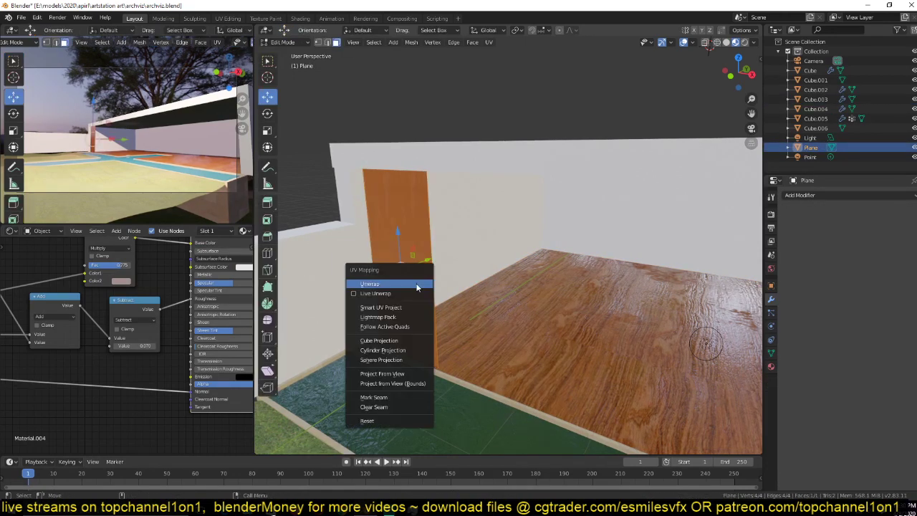
click(417, 285)
key(Tab)
Step: Isolate the panel in local view, give it a small thickness with a Solidify modifier and collapse the modifier's settings
middle_drag(417, 285, 417, 306)
key(KP_Divide)
click(814, 195)
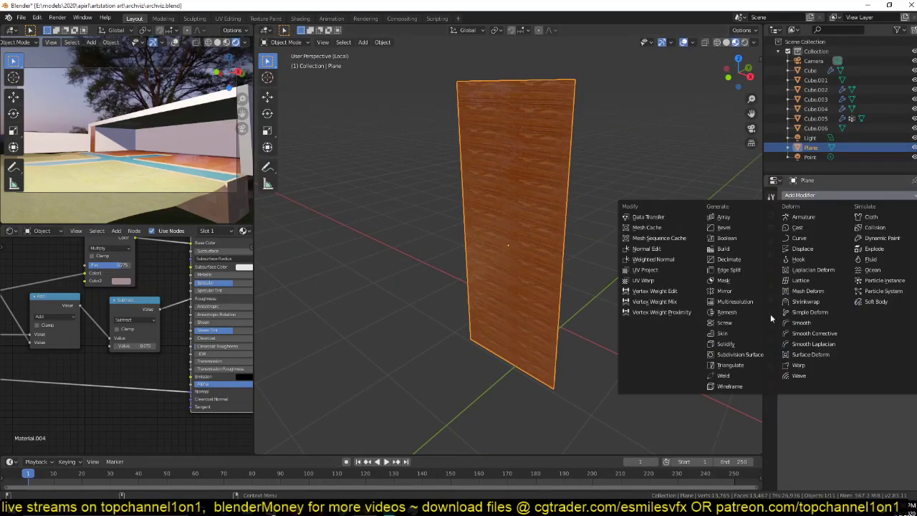
click(738, 348)
drag(817, 248, 840, 248)
middle_drag(616, 165, 466, 315)
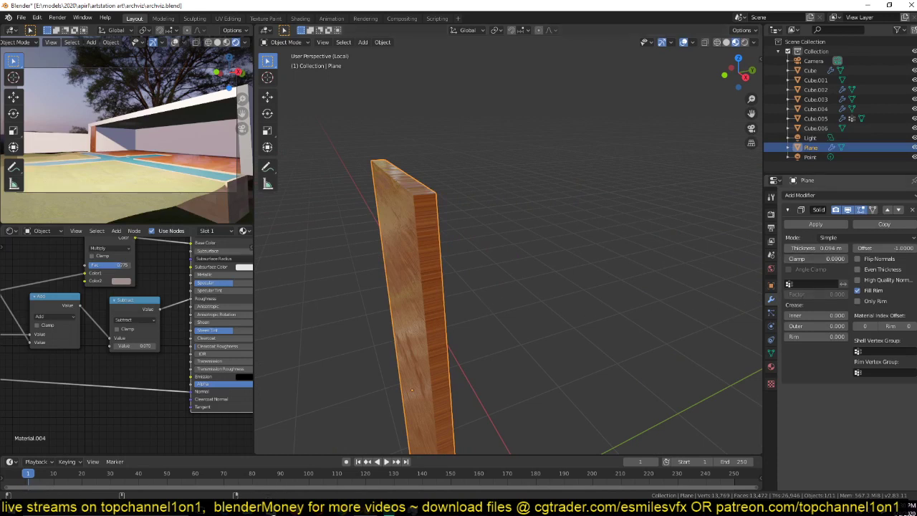
drag(833, 247, 820, 247)
key(ctrl+a)
Step: Add a Bevel modifier to the panel with an offset of 0.007 m
click(825, 195)
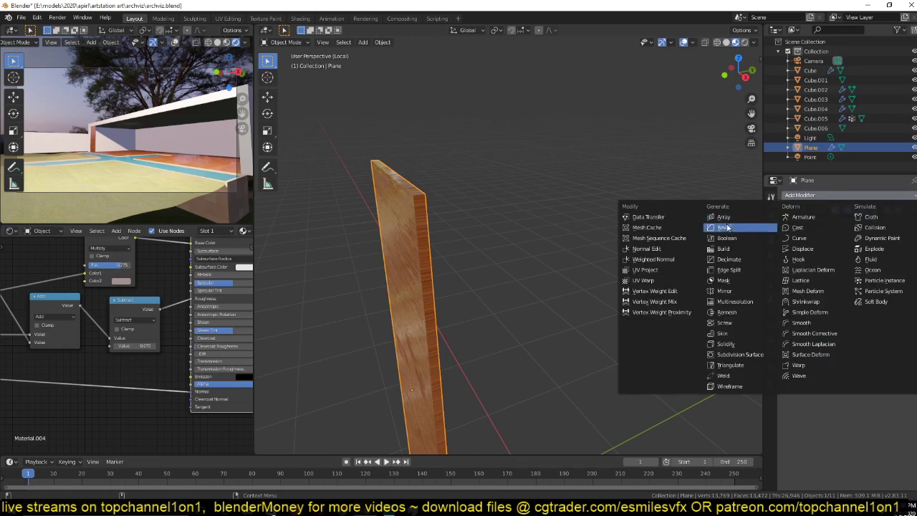
click(725, 228)
drag(866, 253, 852, 254)
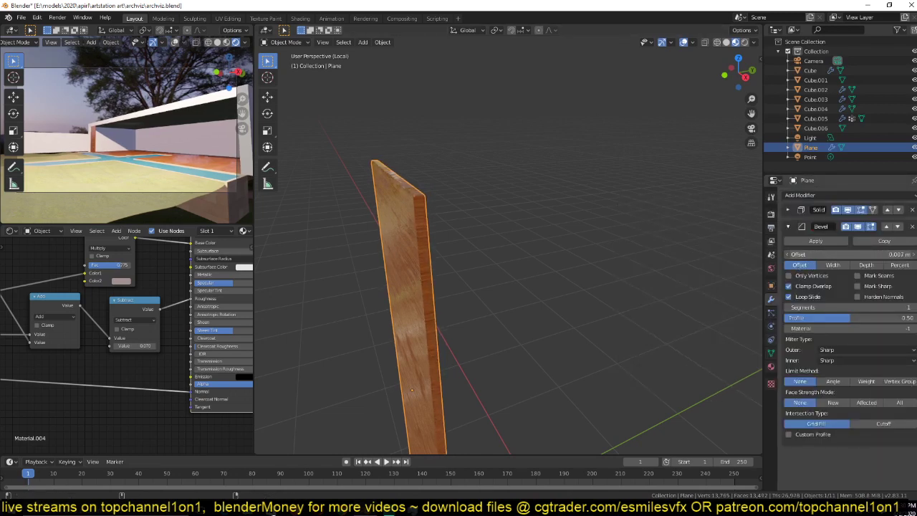
middle_drag(375, 248, 428, 218)
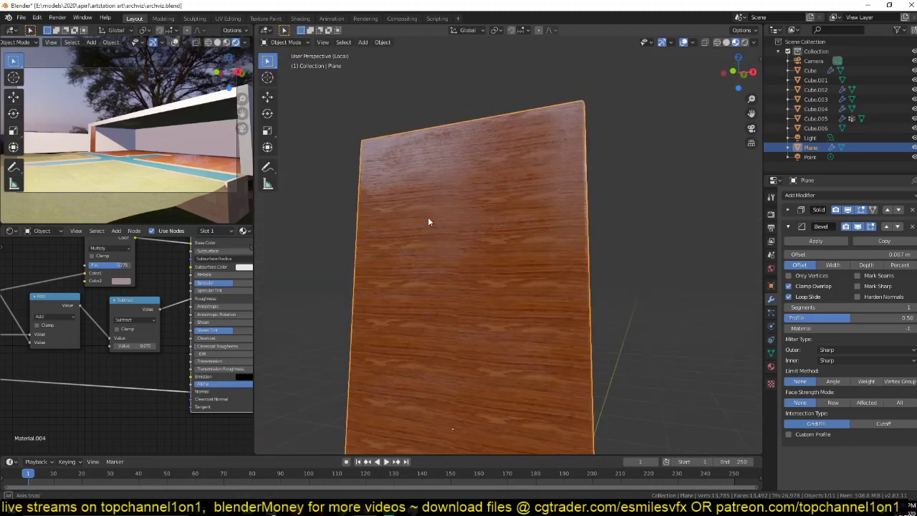
Step: Enable Harden Normals on the bevel and Auto Smooth on the panel's mesh, and save the file
click(864, 298)
click(771, 352)
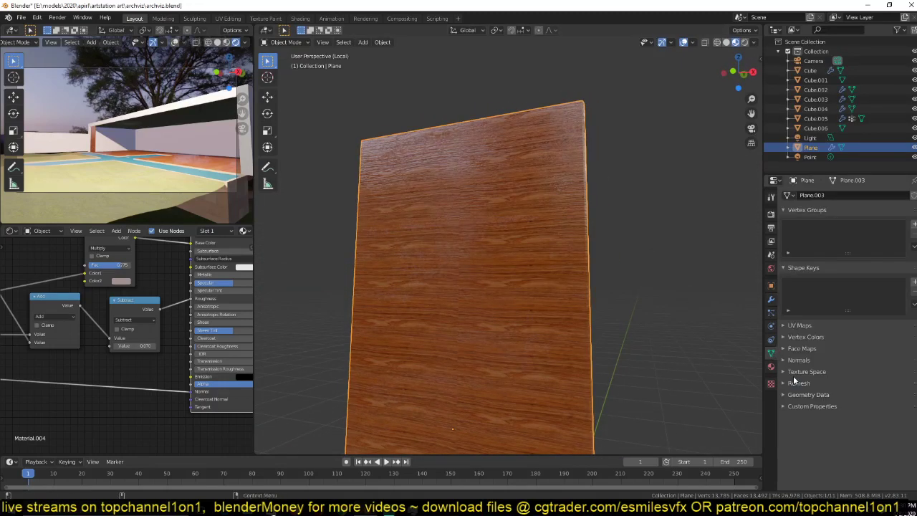
click(799, 360)
click(804, 371)
middle_drag(674, 307, 472, 279)
key(ctrl+s)
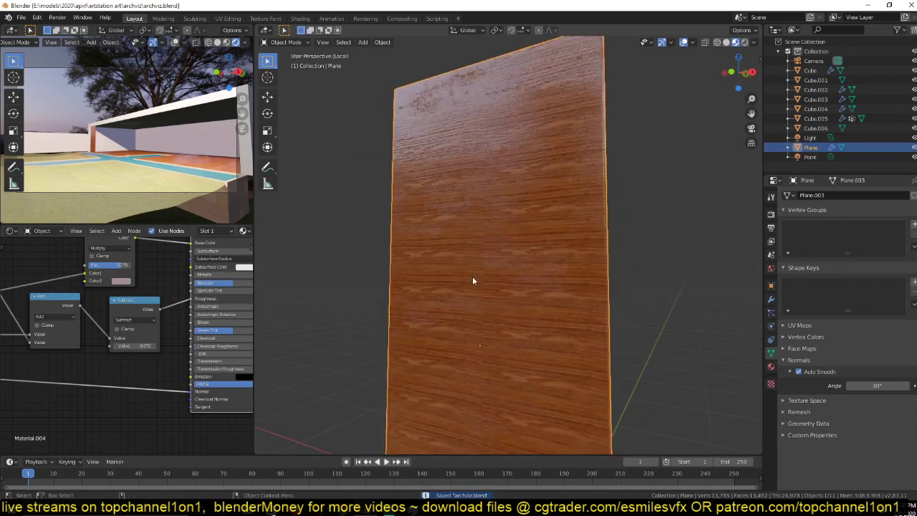
Step: Make the panel's wood material a single-user copy and name it wooden_pannels
scroll(227, 239, down, 4)
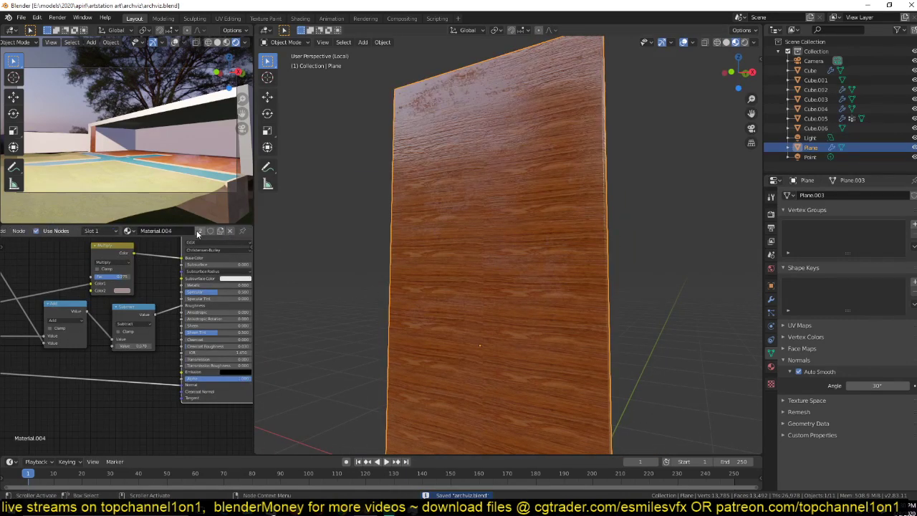
click(196, 229)
double_click(172, 230)
text(wooden_pannels)
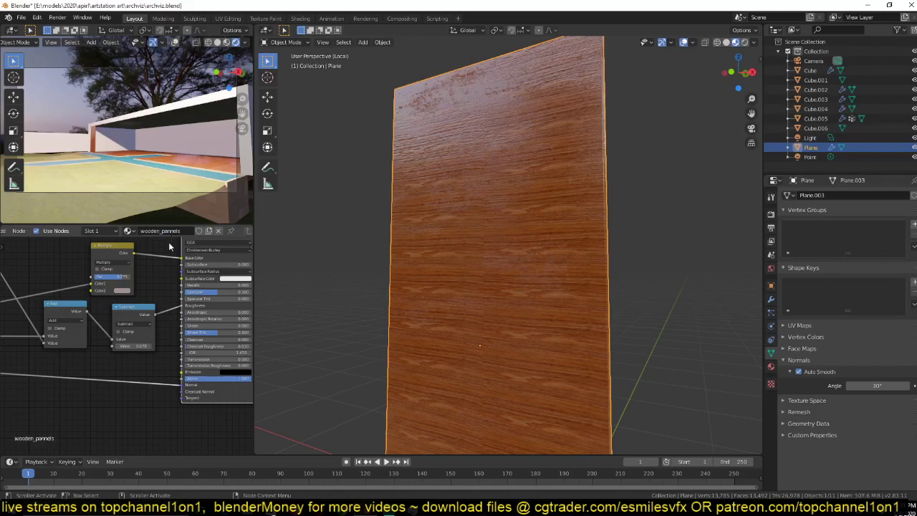
Step: Save the file with the new wooden_pannels material and view the panel from its edge
key(ctrl+s)
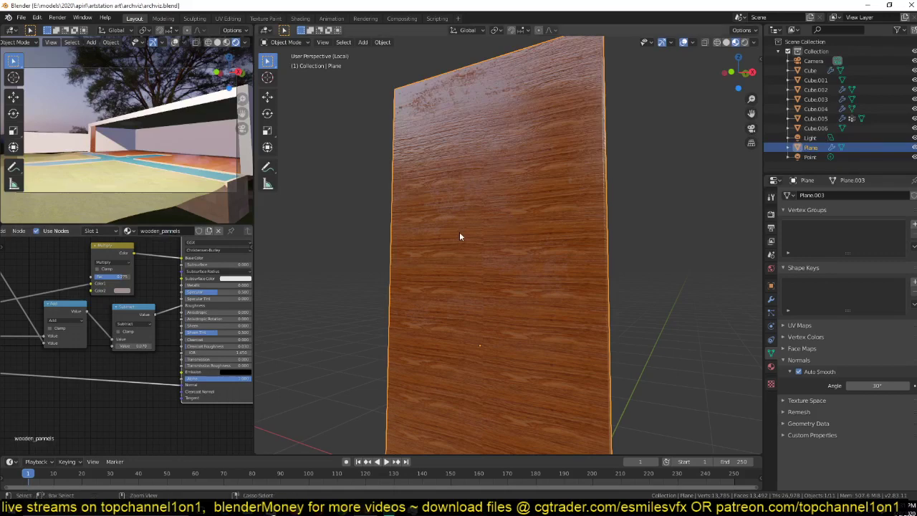
scroll(343, 297, down, 5)
middle_drag(342, 296, 336, 320)
scroll(394, 293, up, 4)
middle_drag(394, 294, 363, 287)
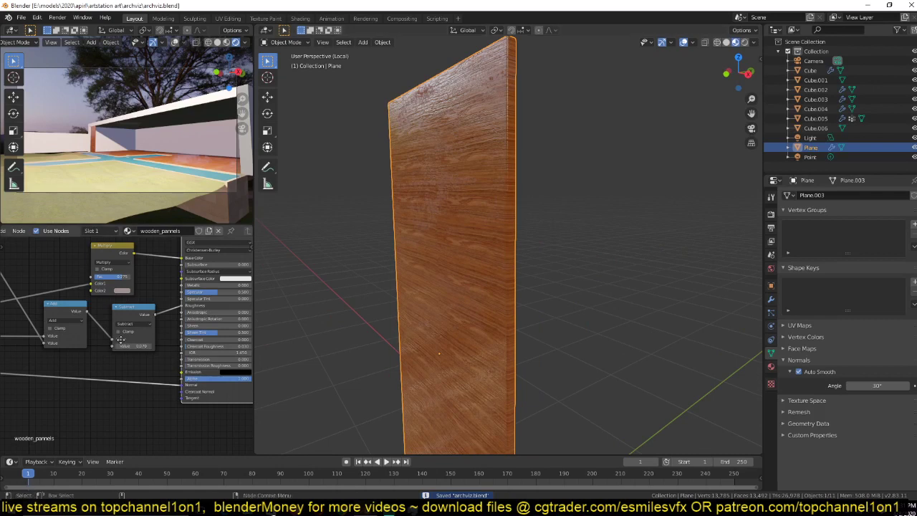
Step: Set the wood image texture to Box projection and feed its Mapping node with Object coordinates at a scale of 0.600 on all axes
middle_drag(120, 340, 236, 341)
scroll(142, 341, up, 3)
click(142, 343)
click(134, 365)
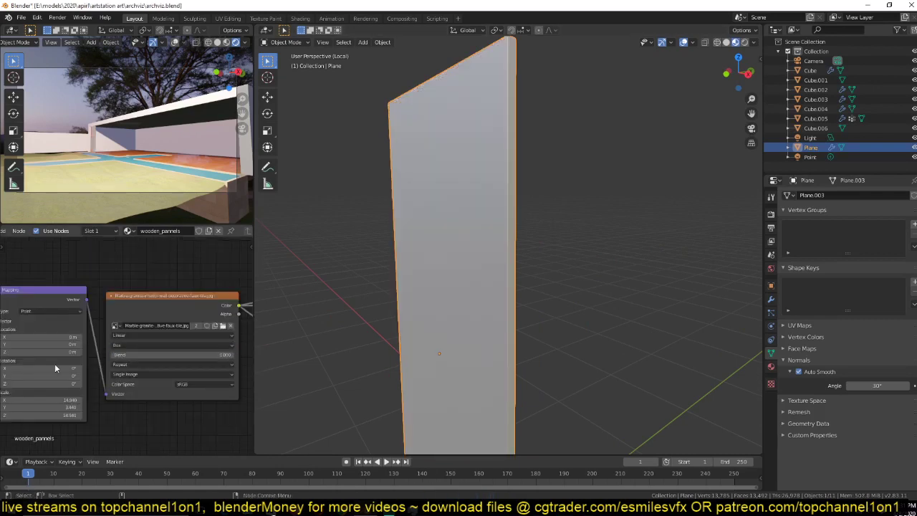
middle_drag(54, 363, 208, 341)
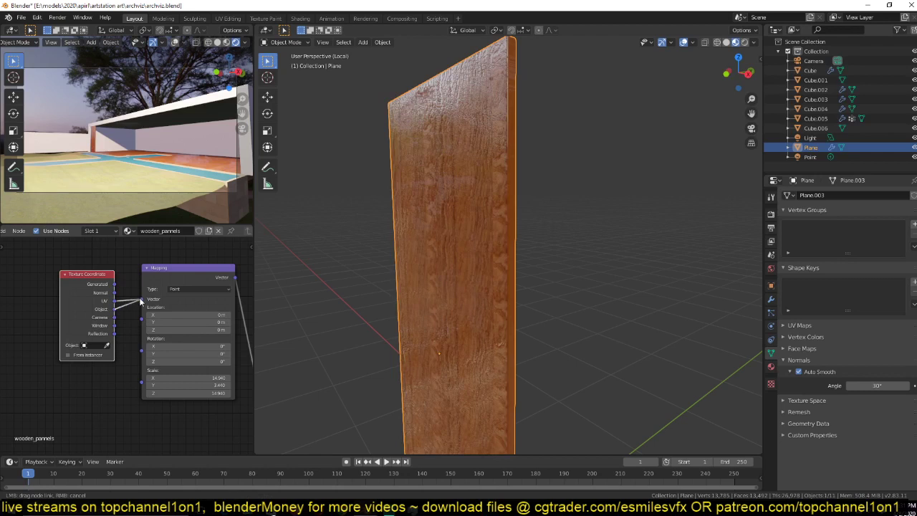
drag(141, 301, 142, 299)
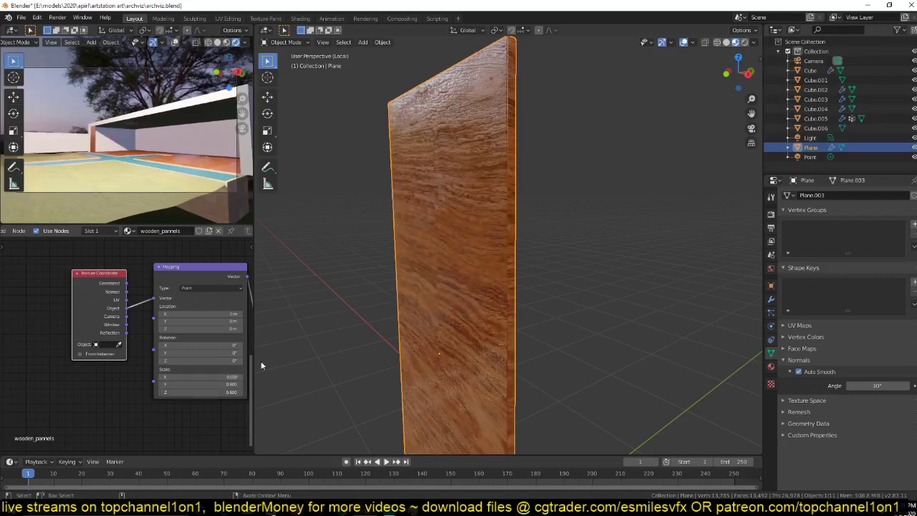
middle_drag(419, 292, 466, 276)
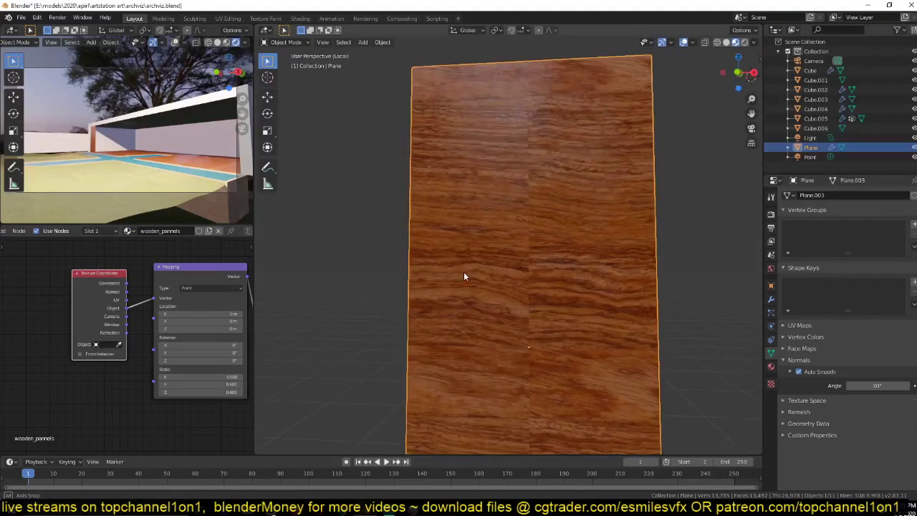
Step: Try a 90° Y rotation in the Mapping node and reset it to 0°
click(237, 353)
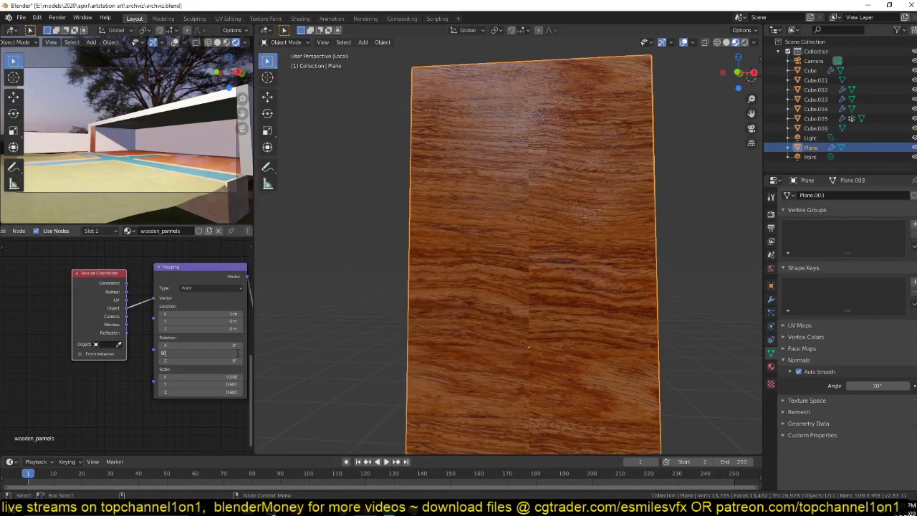
text(90)
key(Return)
click(231, 353)
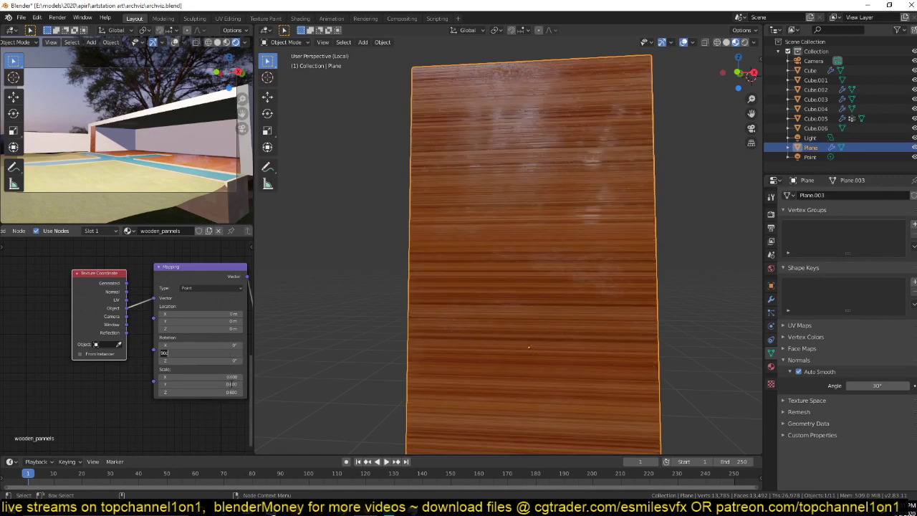
text(0)
key(Return)
Step: Try 90° Mapping rotations on X, Y and Z to turn the grain, and reset all three to 0°
click(233, 346)
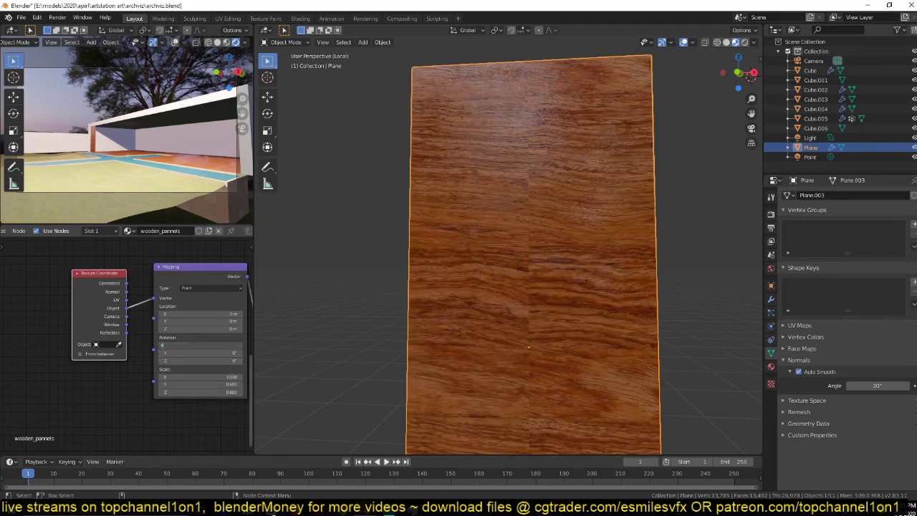
text(90)
key(Return)
click(226, 353)
text(90)
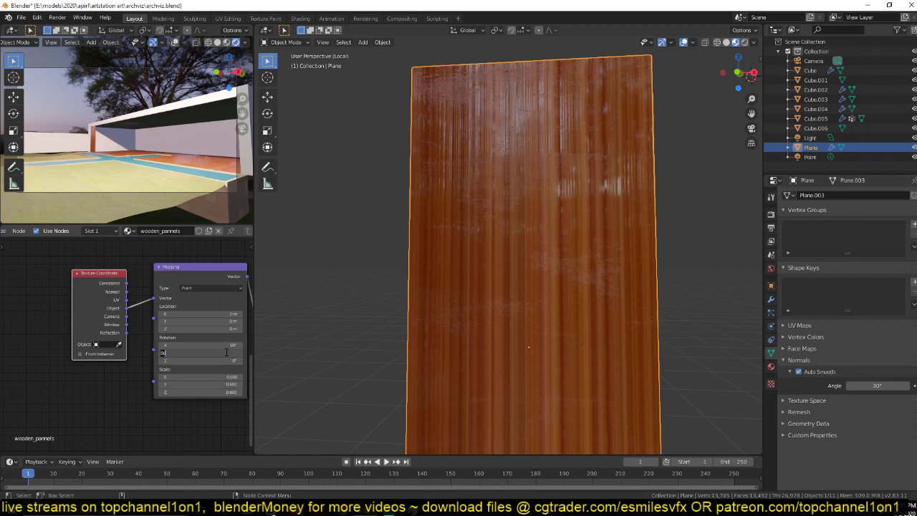
key(Return)
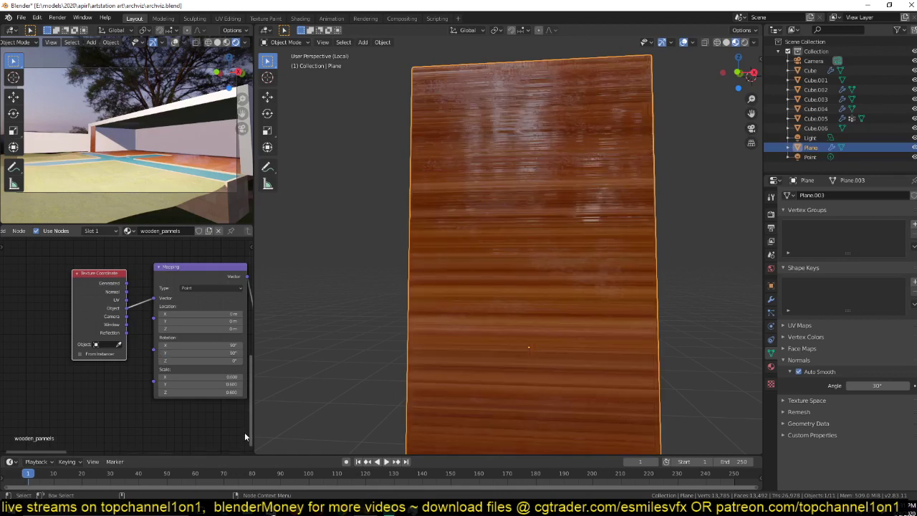
click(235, 360)
key(Return)
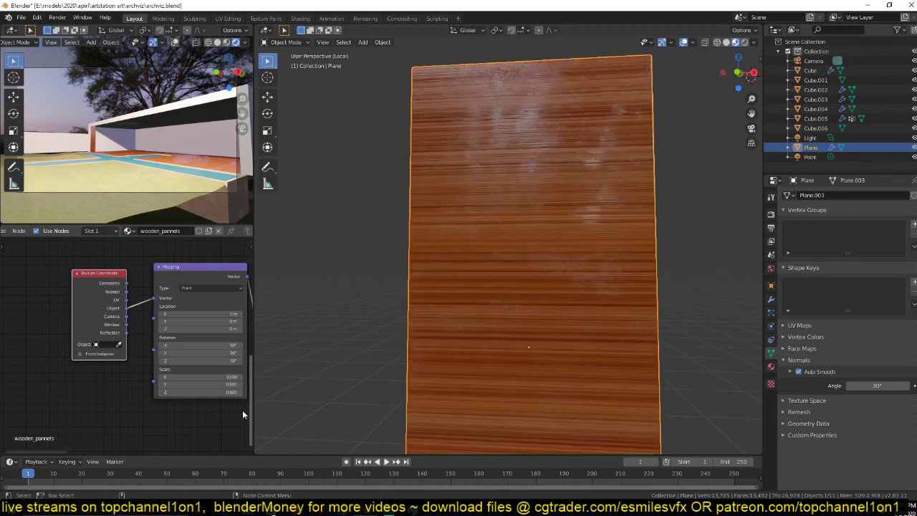
drag(228, 345, 229, 360)
text(0)
key(Return)
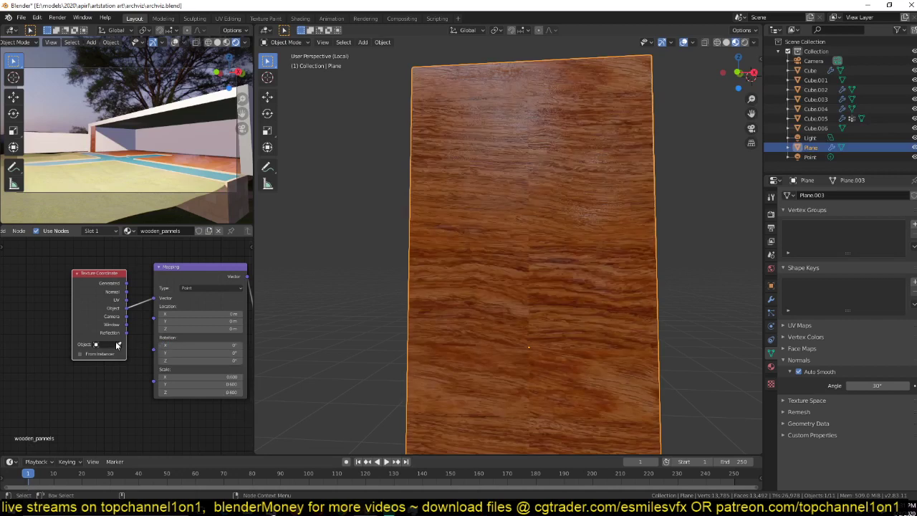
Step: With the panel picked as the Texture Coordinate node's object, try 90° Mapping rotations on Y and X and reset them
click(118, 345)
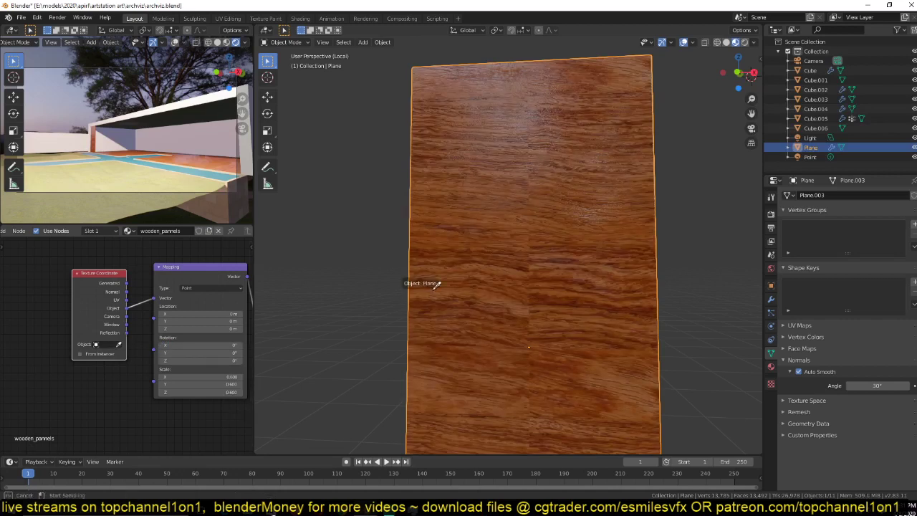
click(471, 288)
click(220, 353)
text(90)
key(Return)
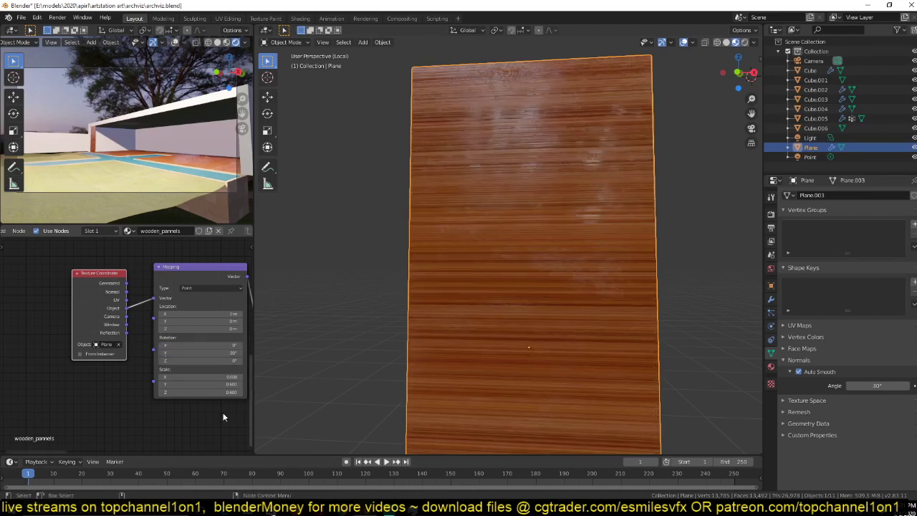
click(223, 345)
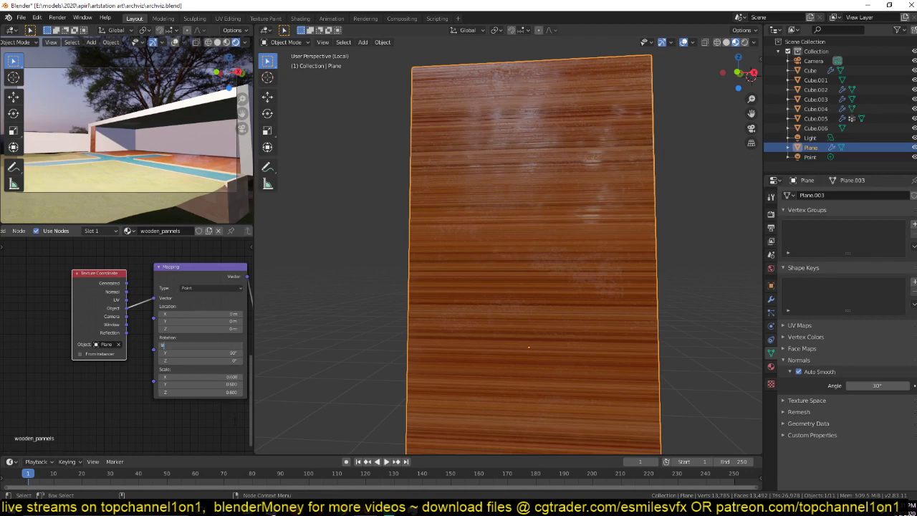
key(Return)
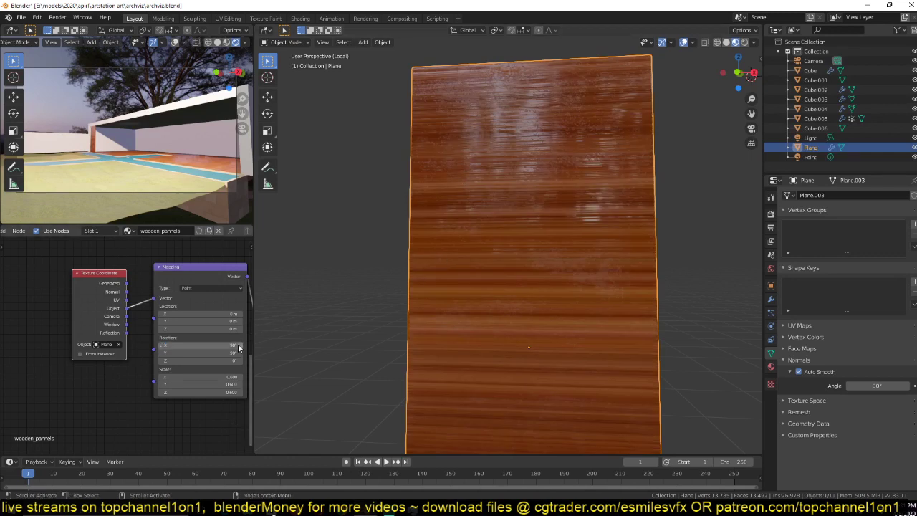
key(BackSpace)
Step: Feed the Mapping node from the UV coordinates again and set the wood image texture's projection to Flat
middle_drag(131, 321, 163, 321)
click(163, 320)
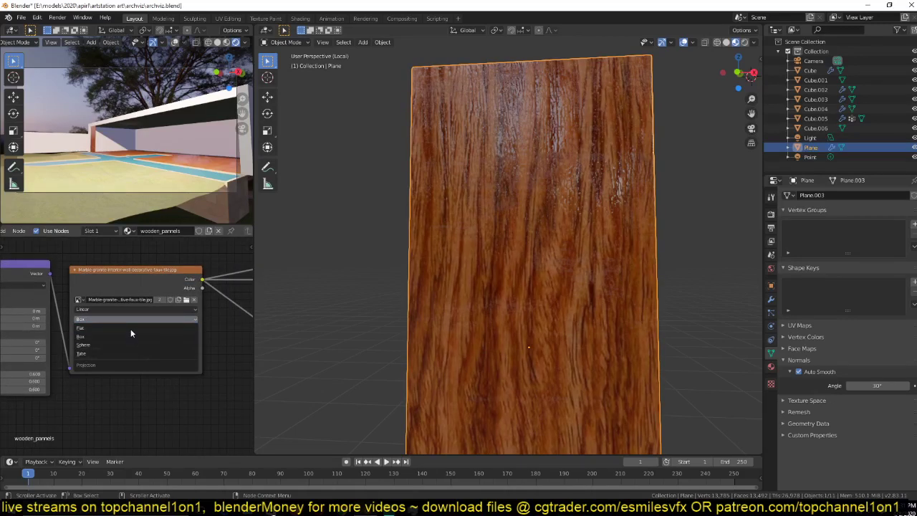
click(131, 329)
Step: Rotate the panel's UVs by 90° in the UV editor and return to the Layout workspace in object mode
key(Tab)
click(228, 19)
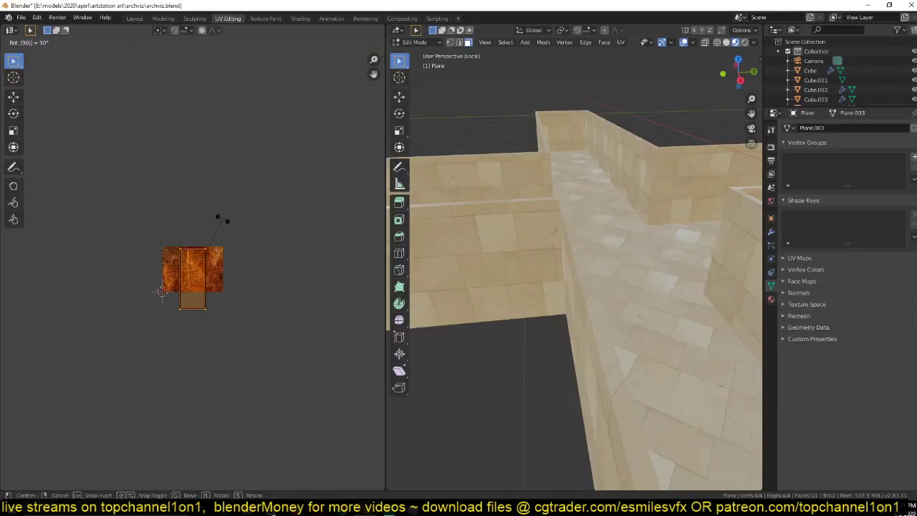
key(Tab)
click(134, 18)
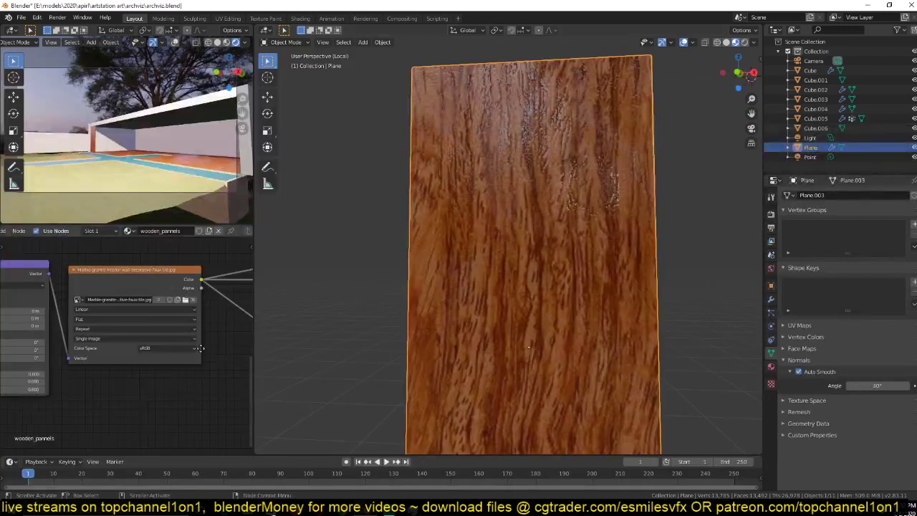
Step: Increase the Mapping node's scale on all axes to make the panel's wood grain finer
scroll(123, 335, down, 2)
drag(76, 337, 136, 350)
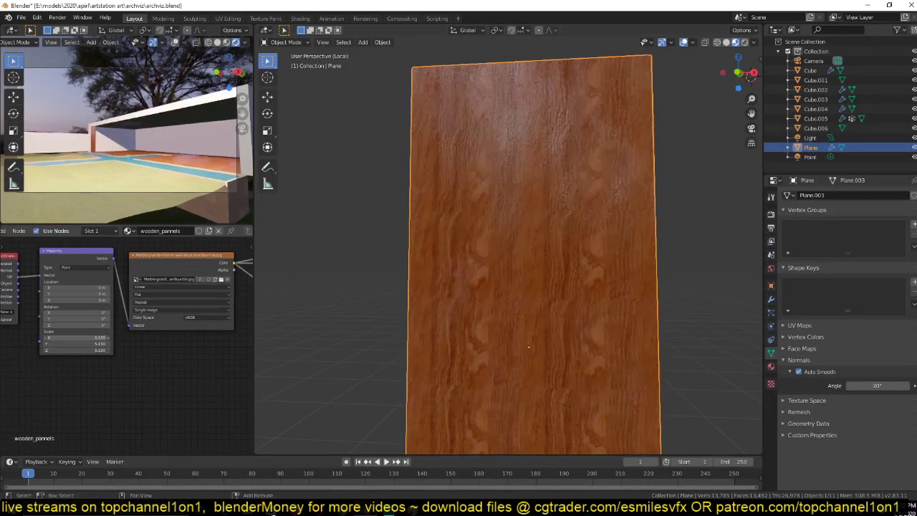
shift+drag(76, 337, 107, 337)
scroll(244, 275, down, 2)
middle_drag(245, 275, 239, 298)
Step: Check the wood grain on the panel's edges and front face and save the file
scroll(523, 256, down, 3)
middle_drag(523, 256, 414, 326)
scroll(393, 278, up, 2)
scroll(397, 287, up, 1)
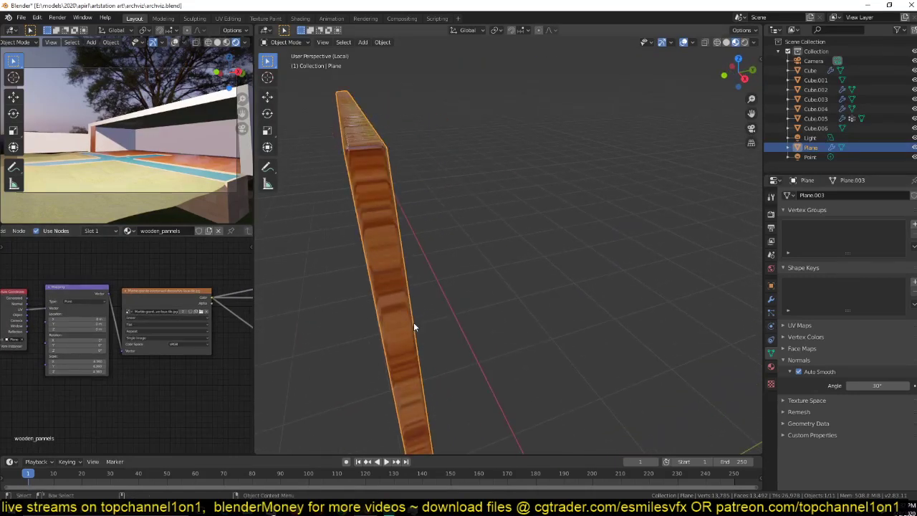
middle_drag(376, 171, 394, 180)
key(ctrl+s)
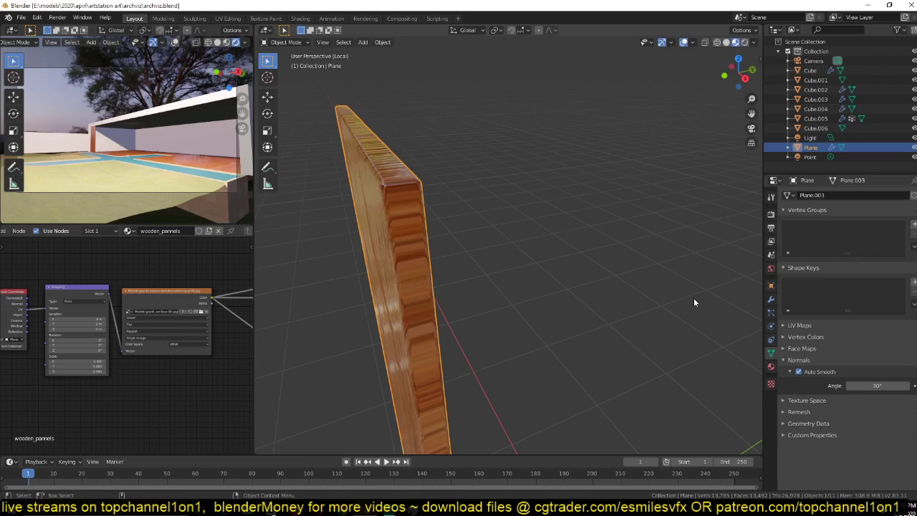
middle_drag(694, 302, 692, 233)
key(ctrl+s)
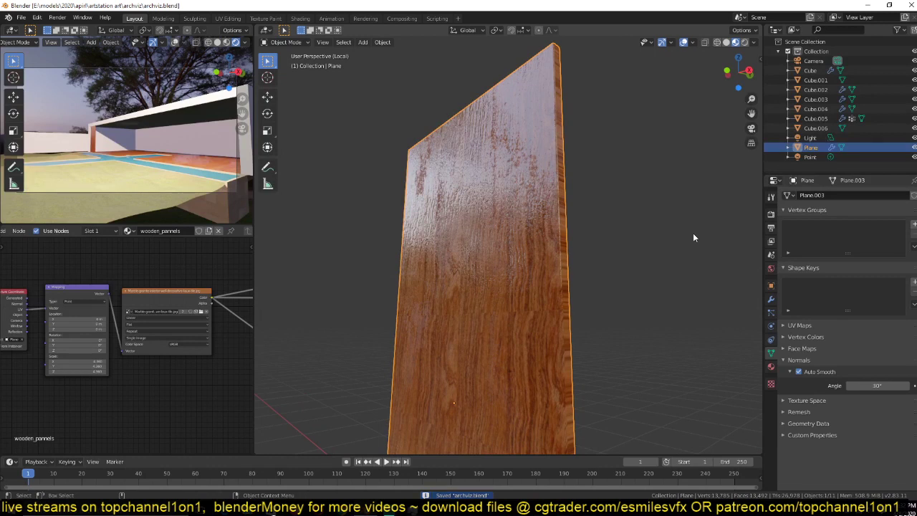
Step: Lower the value of the Subtract node feeding the panel material's roughness and save the file
mouse_move(693, 234)
middle_down()
mouse_move(693, 257)
mouse_move(703, 228)
middle_up()
scroll(693, 257, up, 2)
middle_drag(224, 363, 27, 382)
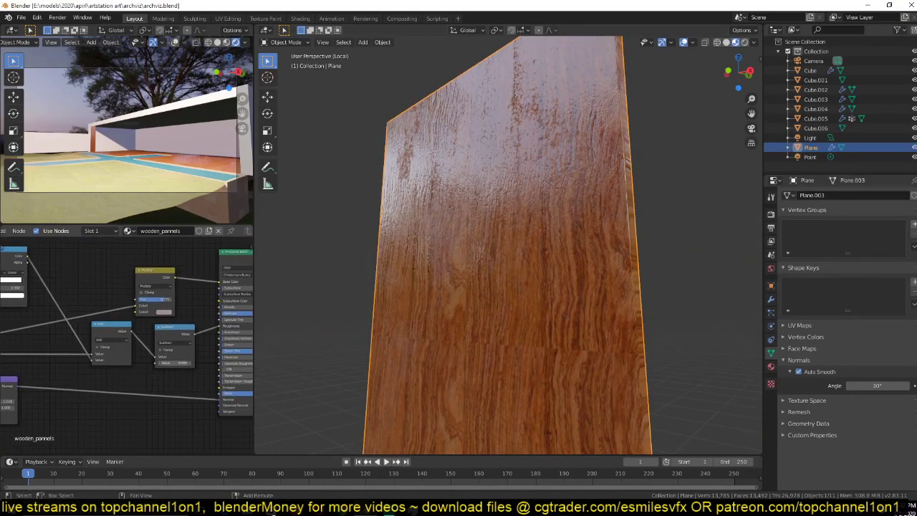
drag(175, 363, 163, 363)
scroll(368, 284, down, 4)
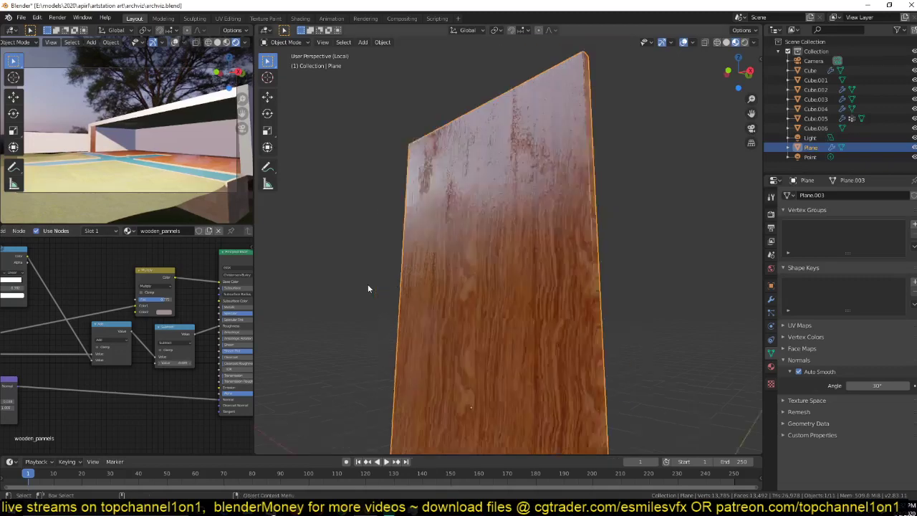
middle_drag(368, 284, 486, 276)
key(ctrl+s)
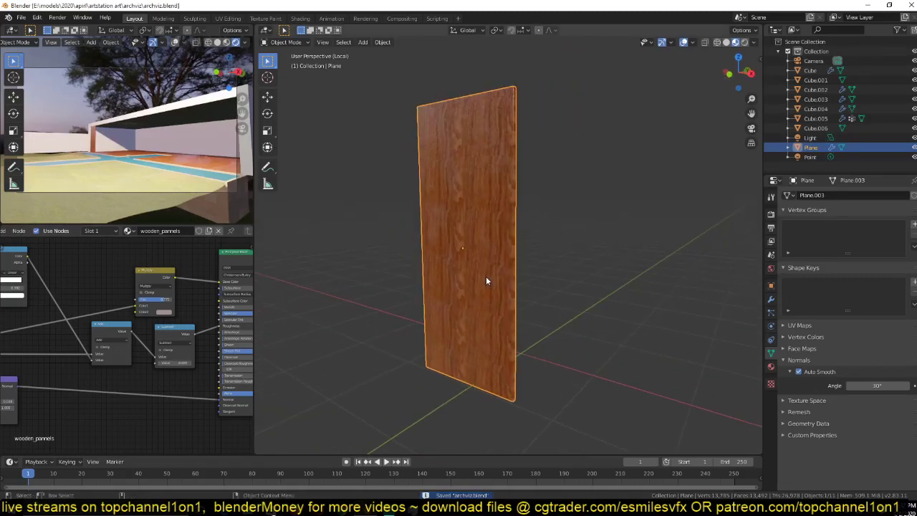
Step: Darken the Multiply node's second colour to nearly black and raise its factor to full strength
middle_drag(131, 322, 138, 383)
drag(163, 331, 170, 308)
scroll(182, 337, up, 3)
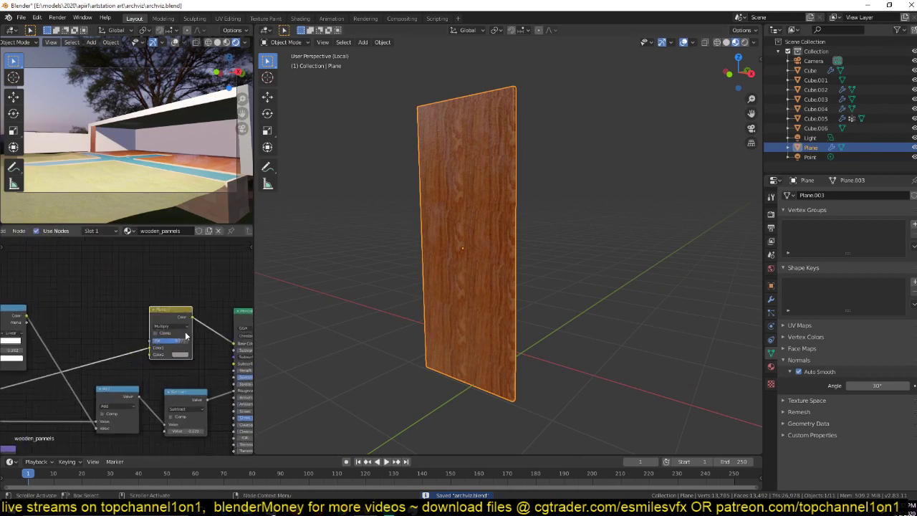
click(179, 360)
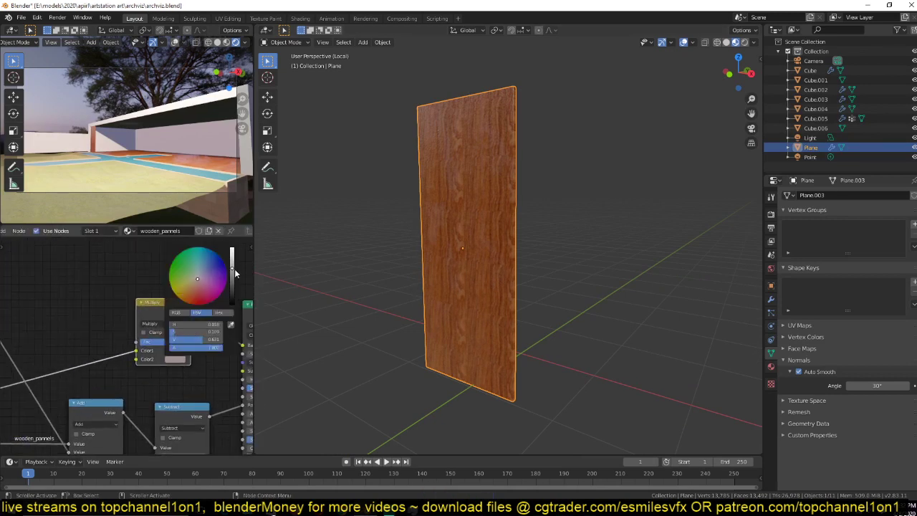
drag(232, 269, 231, 303)
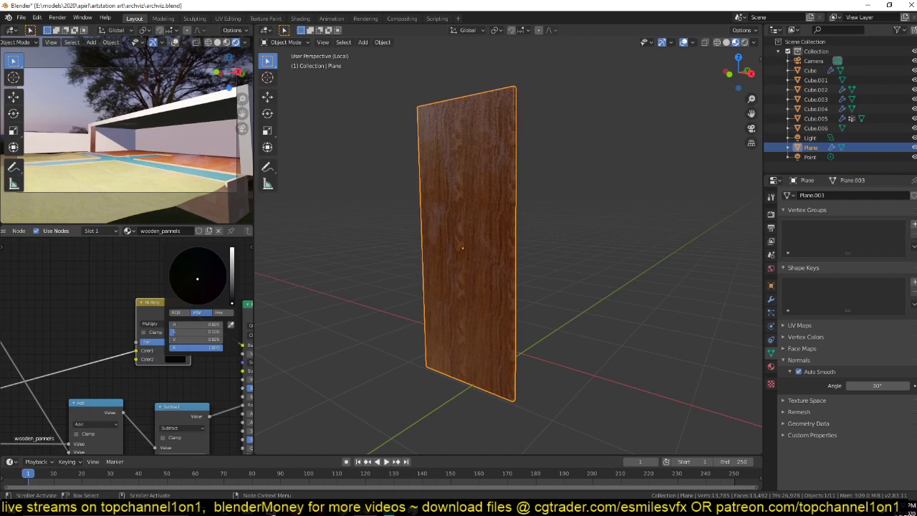
middle_drag(400, 244, 422, 237)
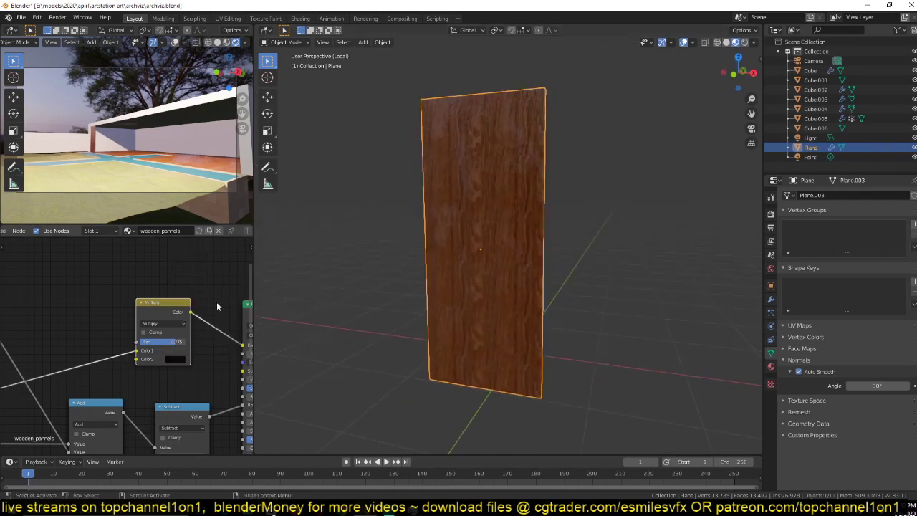
drag(174, 342, 191, 342)
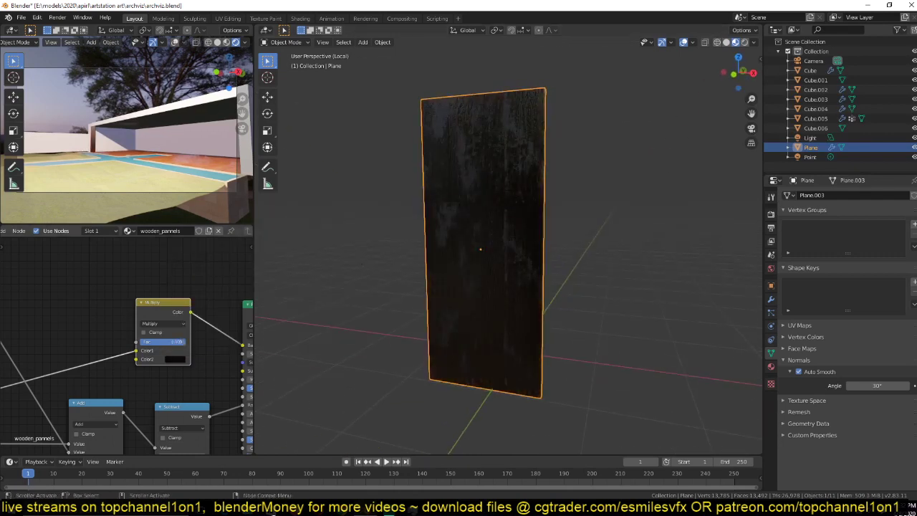
Step: Brighten the Multiply node's second colour to a value of about 0.49 and raise its saturation slightly
click(176, 359)
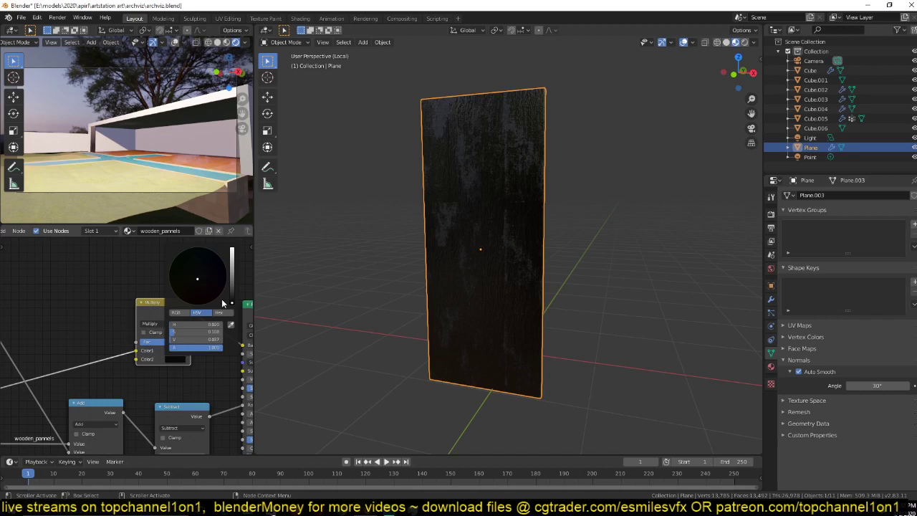
click(231, 276)
drag(180, 332, 181, 332)
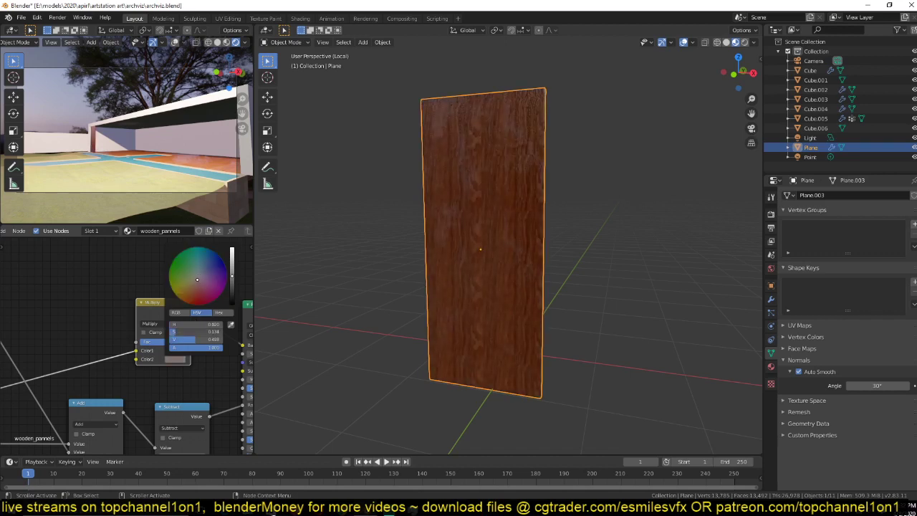
scroll(507, 226, down, 5)
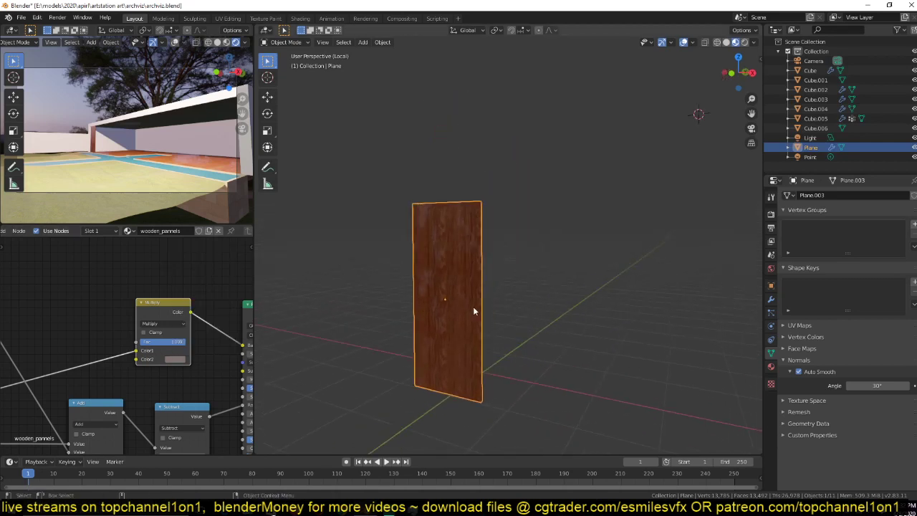
Step: Save the file and reduce the wood Mapping node's scale to 1.490 on X, 1.890 on Y and 1.490 on Z
key(ctrl+s)
scroll(469, 299, up, 3)
middle_drag(434, 311, 408, 300)
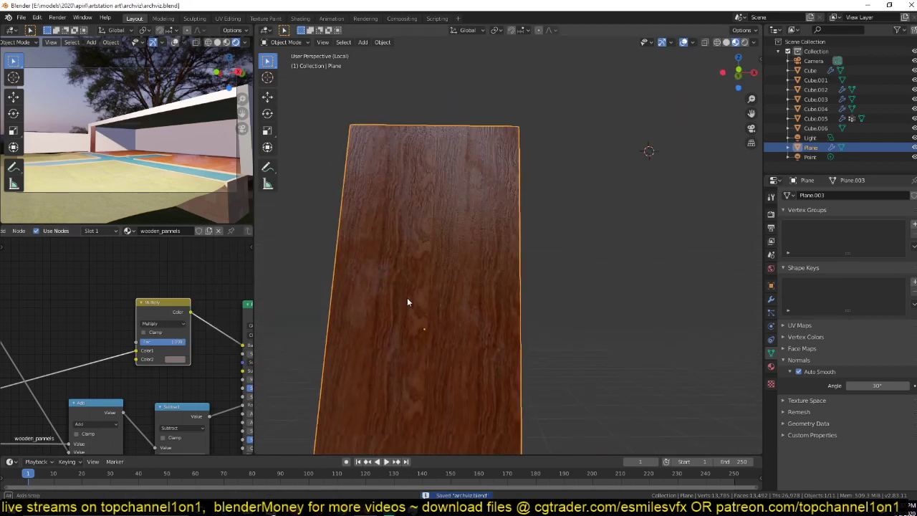
scroll(313, 340, down, 1)
middle_drag(6, 410, 129, 379)
middle_drag(19, 360, 170, 360)
middle_drag(33, 337, 217, 387)
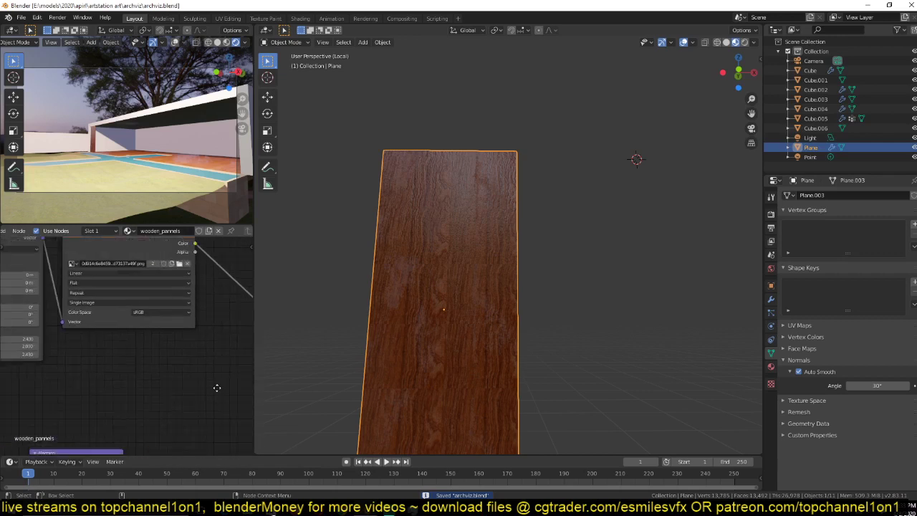
middle_drag(91, 344, 182, 369)
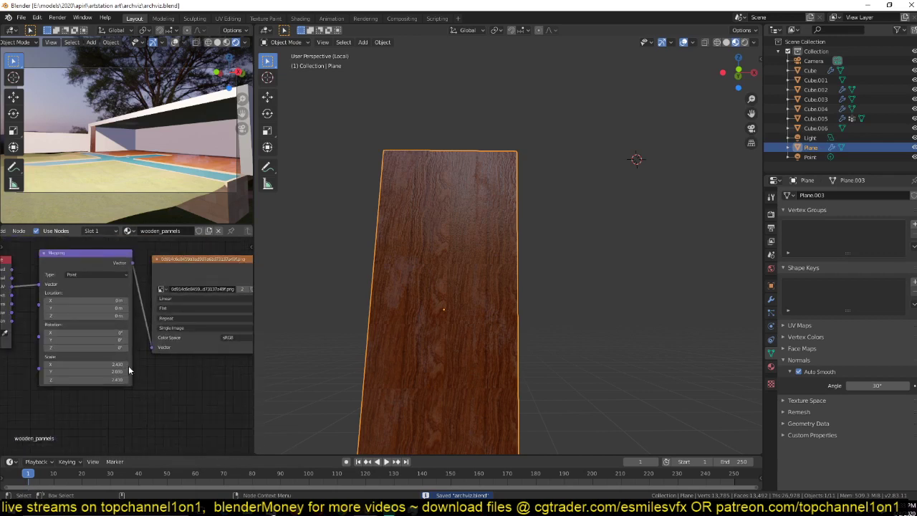
drag(114, 364, 48, 380)
scroll(427, 220, down, 1)
scroll(426, 220, down, 2)
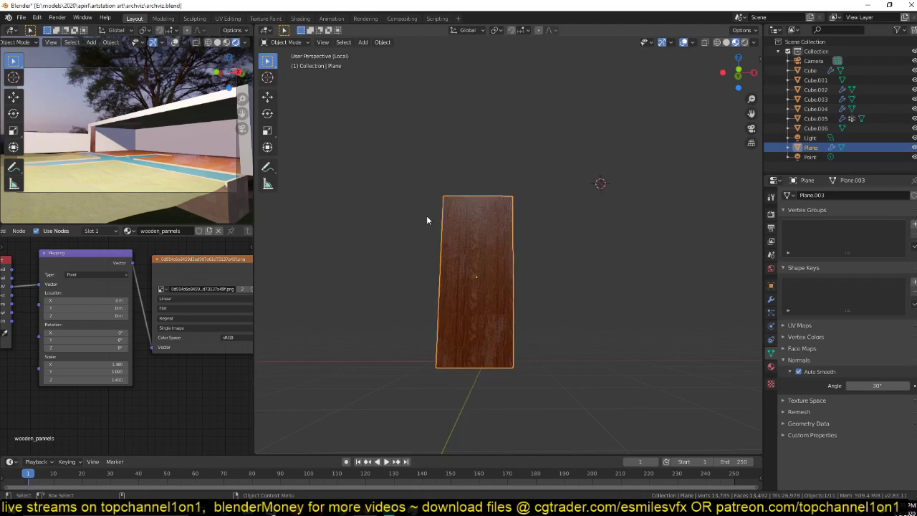
Step: Duplicate the wooden panel and place the copy about 1.3 m along the X axis, beside the original
key(shift+d)
key(x)
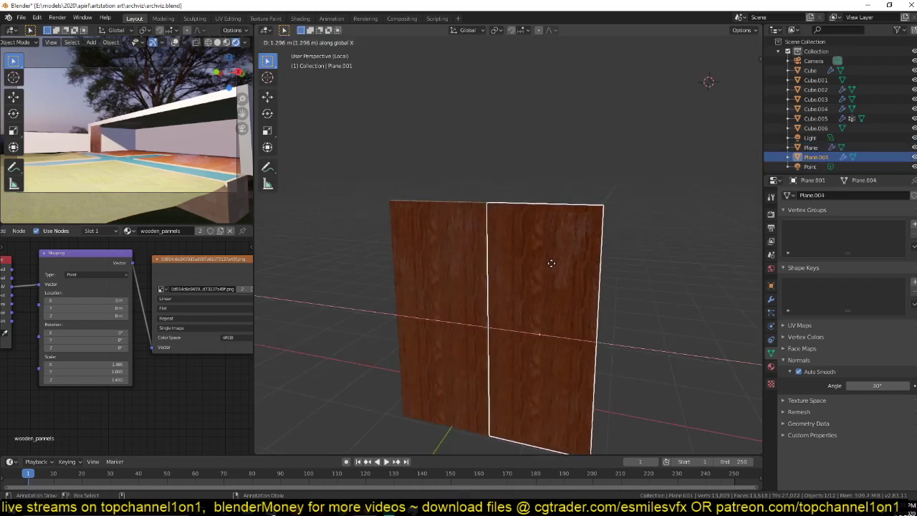
click(551, 264)
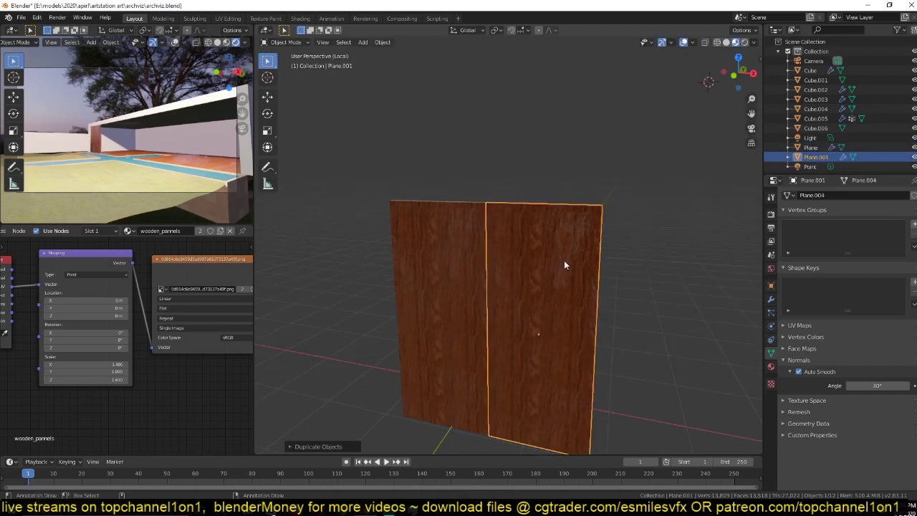
Step: Make the duplicated panel's material a single-user copy, save the file and rename the material to glass
click(201, 231)
key(ctrl+s)
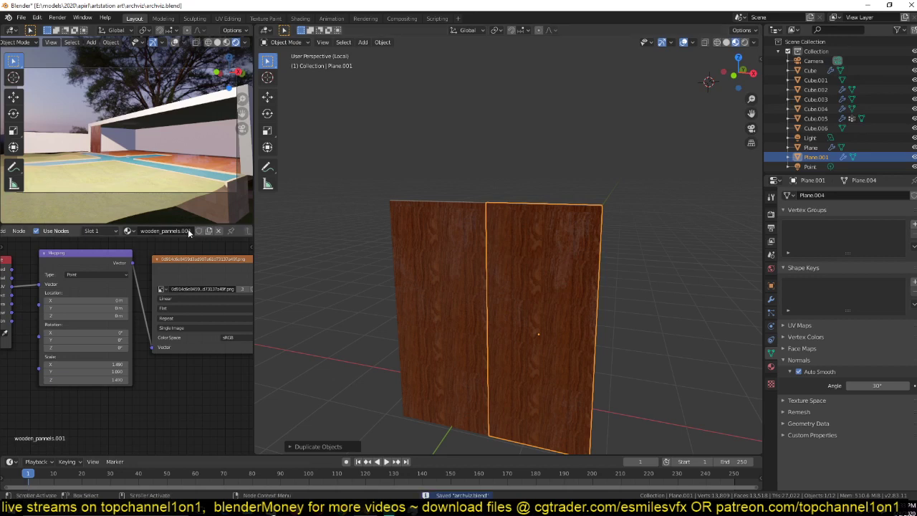
click(188, 228)
text(glass)
key(Return)
Step: Delete the glass material's lower texture coordinate, Mapping, image texture and Bump nodes plus the Multiply node, and save the file
scroll(127, 344, down, 10)
middle_drag(99, 476, 94, 475)
scroll(122, 440, down, 2)
middle_drag(123, 440, 88, 418)
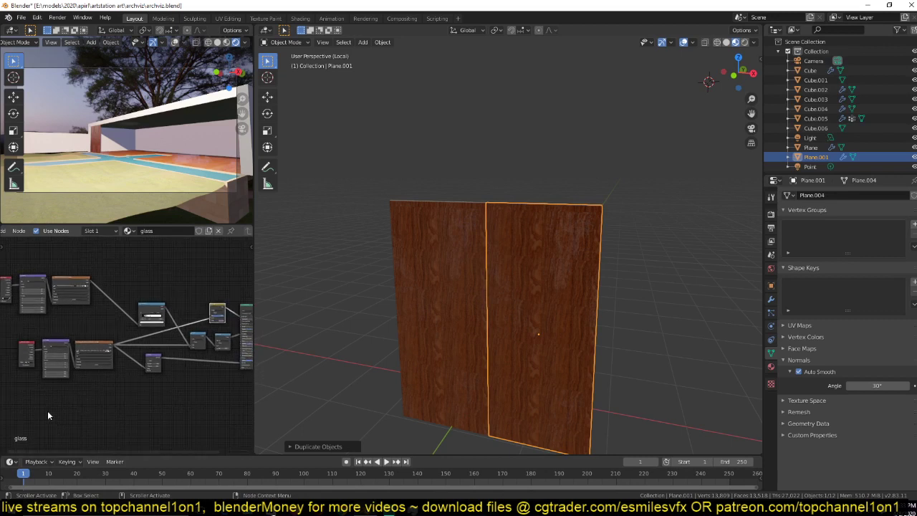
drag(31, 409, 164, 351)
key(x)
scroll(179, 360, up, 3)
middle_drag(195, 368, 92, 385)
scroll(70, 396, up, 4)
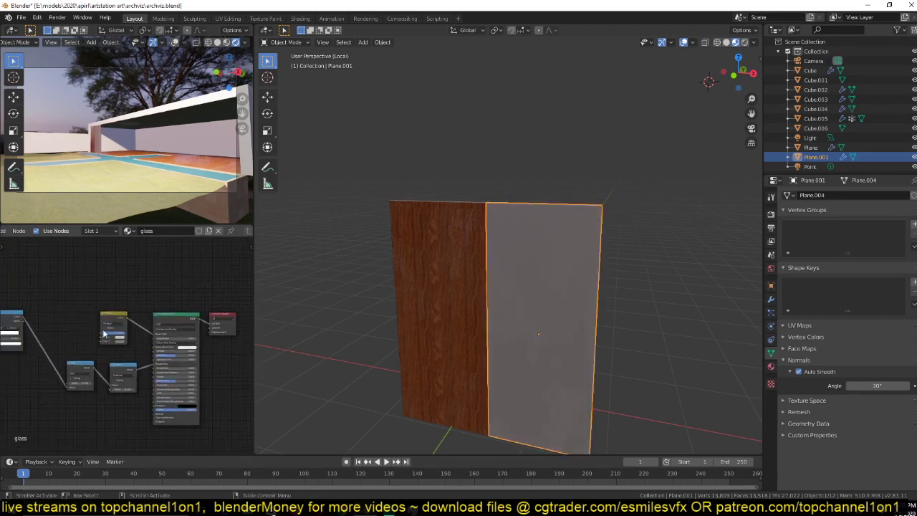
click(108, 320)
click(108, 321)
key(x)
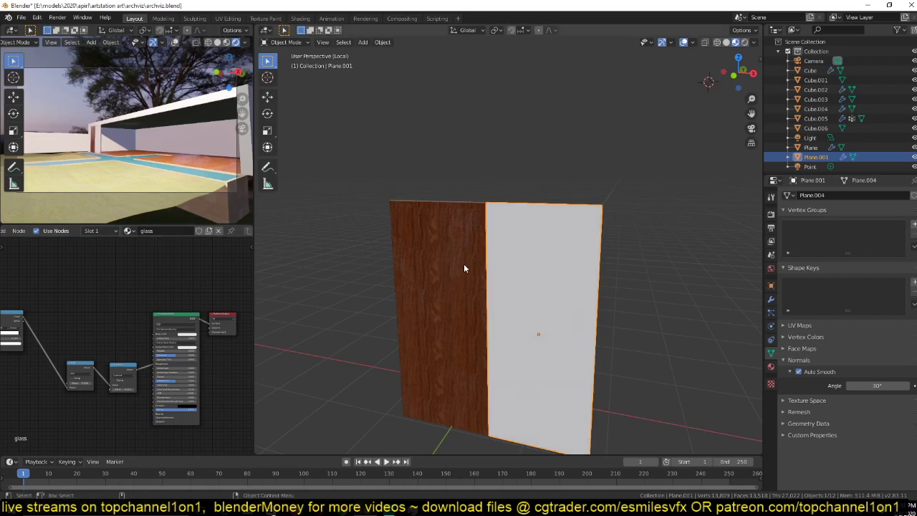
key(ctrl+s)
Step: Set the Principled BSDF's Transmission to 1 for the glass material
scroll(159, 410, up, 2)
scroll(159, 408, up, 3)
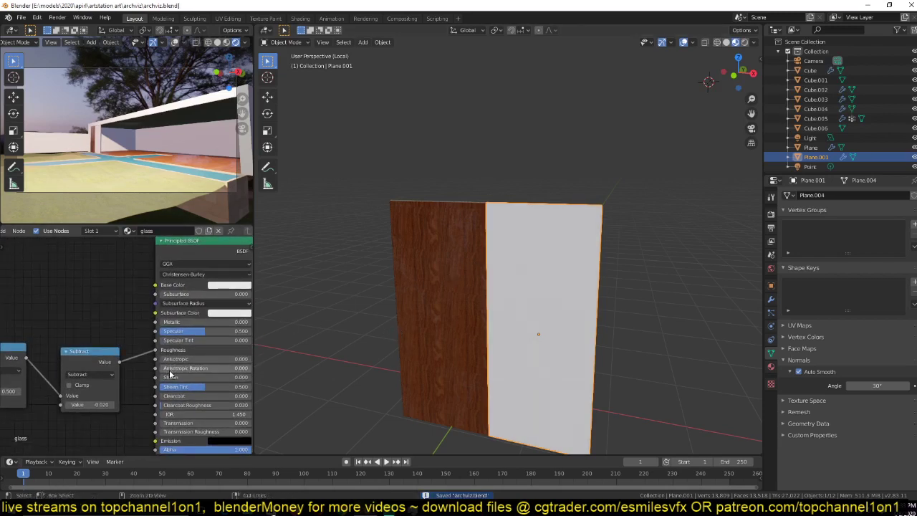
middle_drag(189, 399, 163, 363)
click(172, 388)
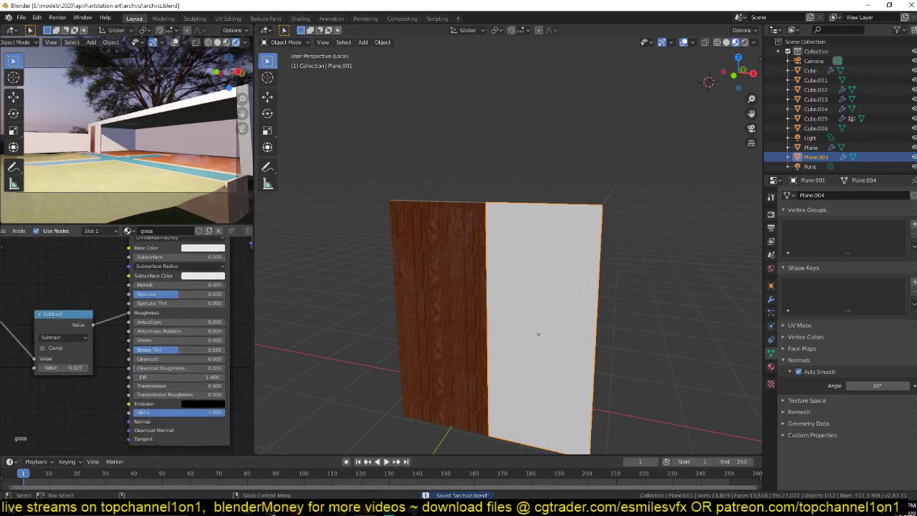
text(1)
key(Return)
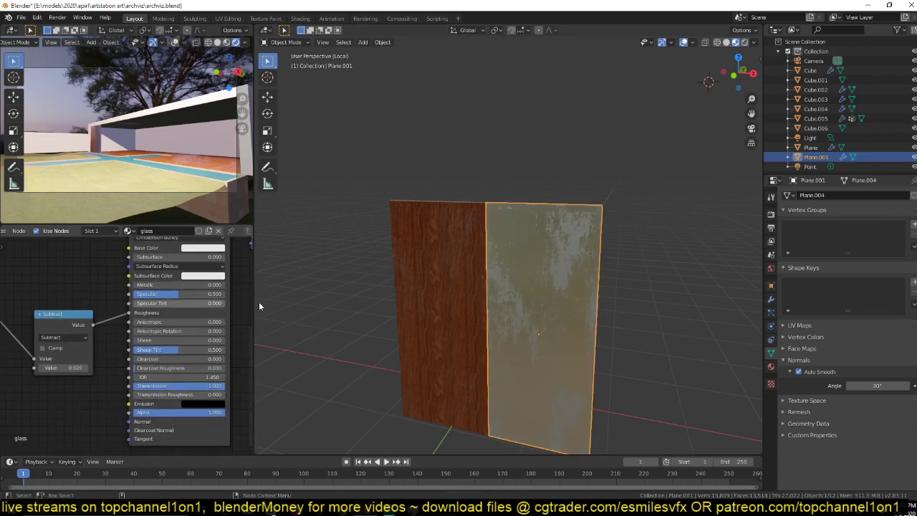
middle_drag(401, 279, 475, 269)
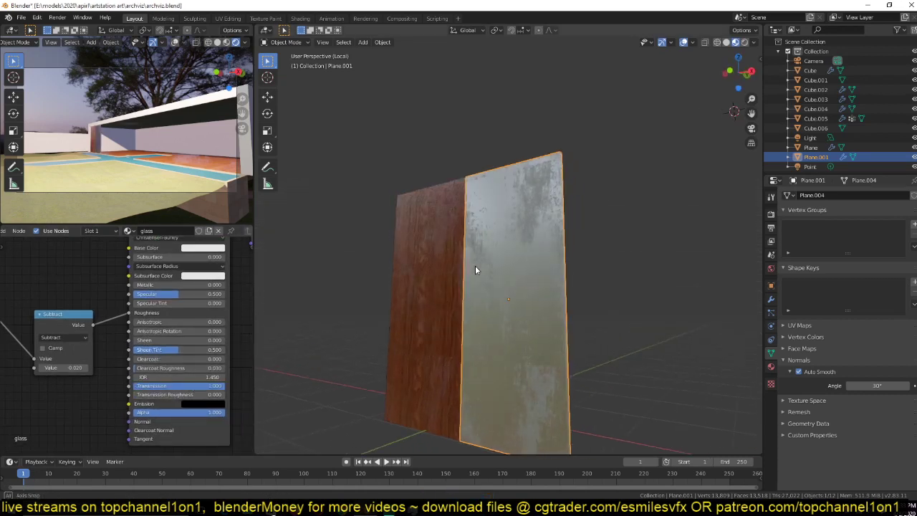
Step: Enable Screen Space Refraction in the glass material's settings and save the file
click(771, 366)
scroll(860, 401, down, 12)
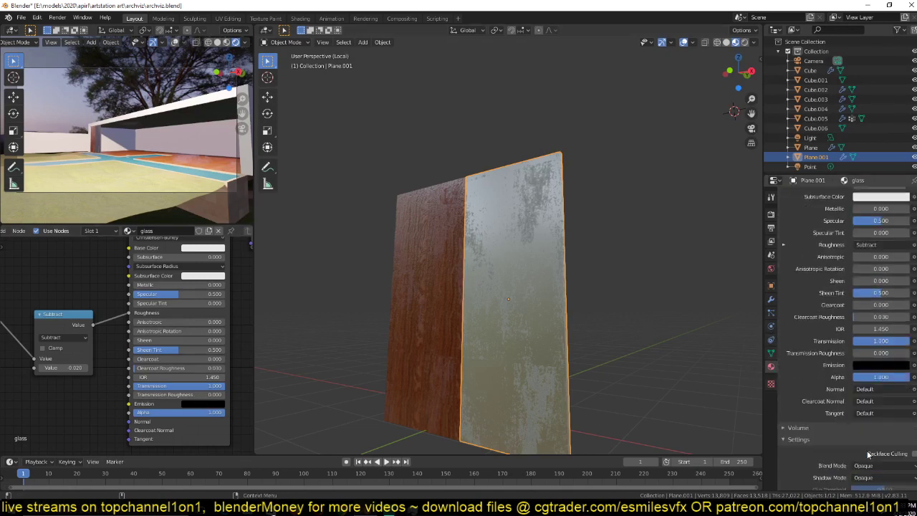
click(914, 423)
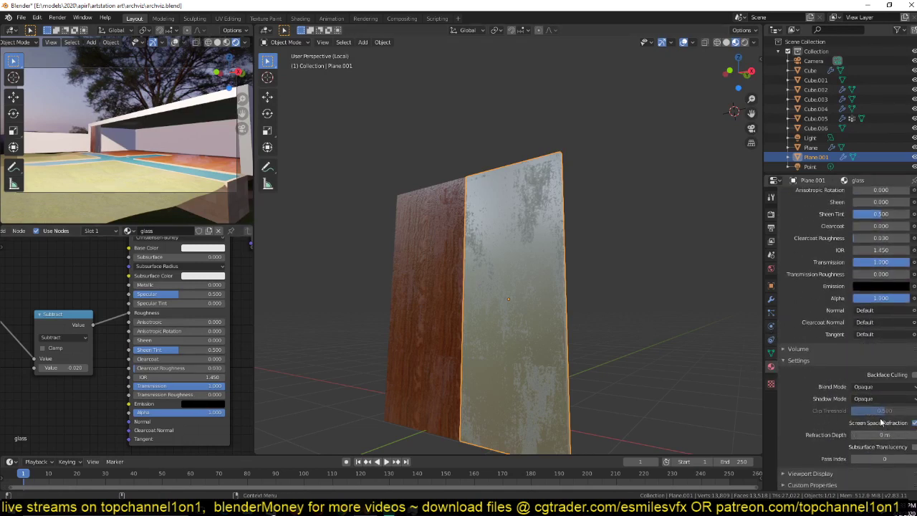
key(ctrl+s)
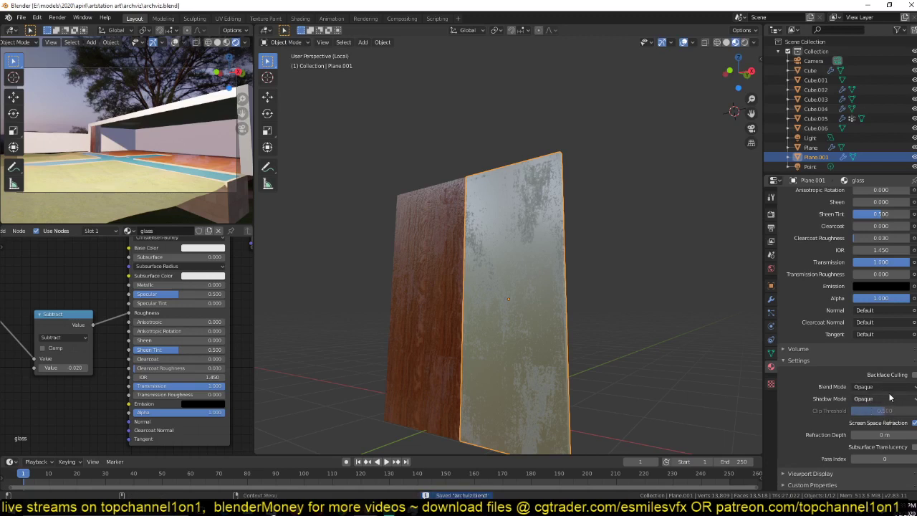
Step: Set the glass material's shadow mode to None and its blend mode to Alpha Blend, and save the file
click(887, 400)
click(872, 411)
click(889, 389)
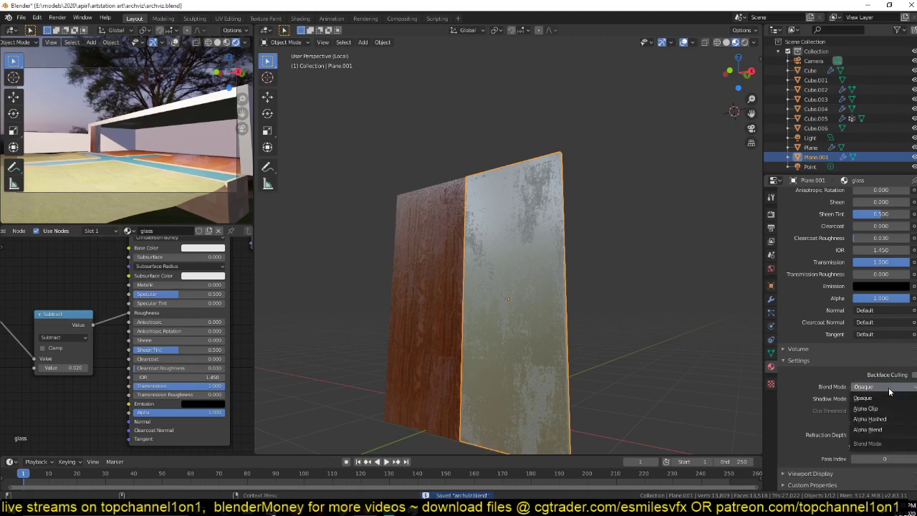
click(868, 429)
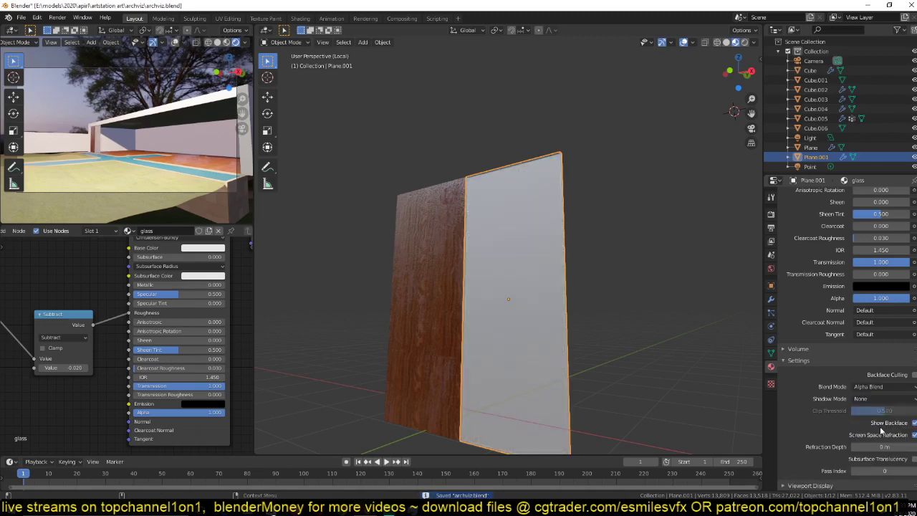
key(ctrl+s)
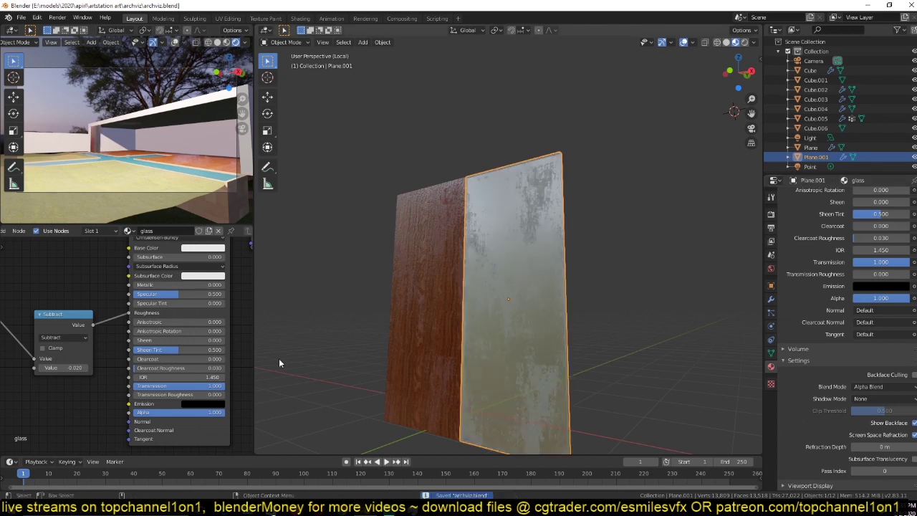
Step: Lower the value of the Subtract node feeding the glass roughness to -0.050
scroll(166, 364, up, 3)
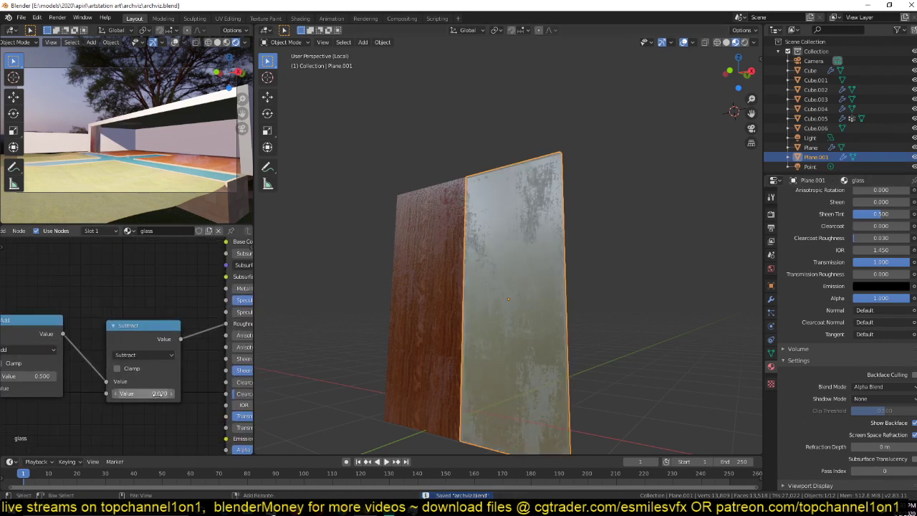
shift+drag(119, 393, 86, 393)
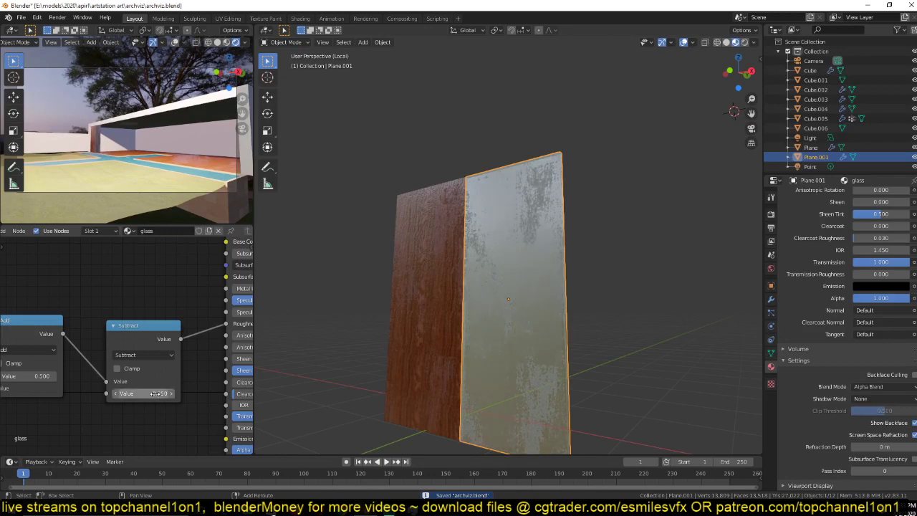
middle_drag(183, 359, 163, 373)
scroll(162, 373, down, 5)
middle_drag(50, 359, 83, 357)
scroll(83, 358, down, 3)
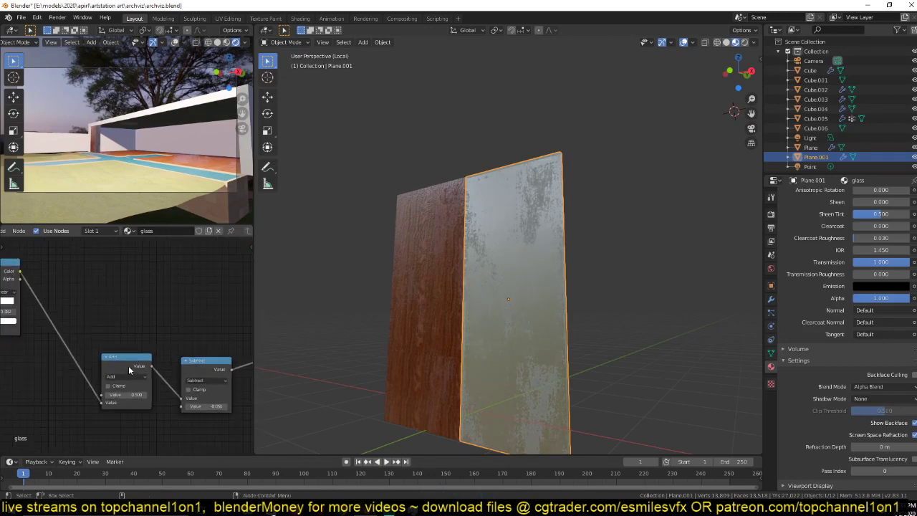
scroll(451, 333, up, 3)
middle_drag(475, 335, 495, 317)
scroll(136, 373, down, 1)
scroll(136, 372, down, 1)
Step: Move the remaining texture and ColorRamp nodes down so they line up with the Add node
middle_drag(86, 369, 215, 364)
scroll(215, 364, down, 4)
drag(13, 269, 193, 359)
drag(201, 328, 212, 371)
click(224, 339)
middle_drag(238, 355, 107, 367)
scroll(131, 317, up, 7)
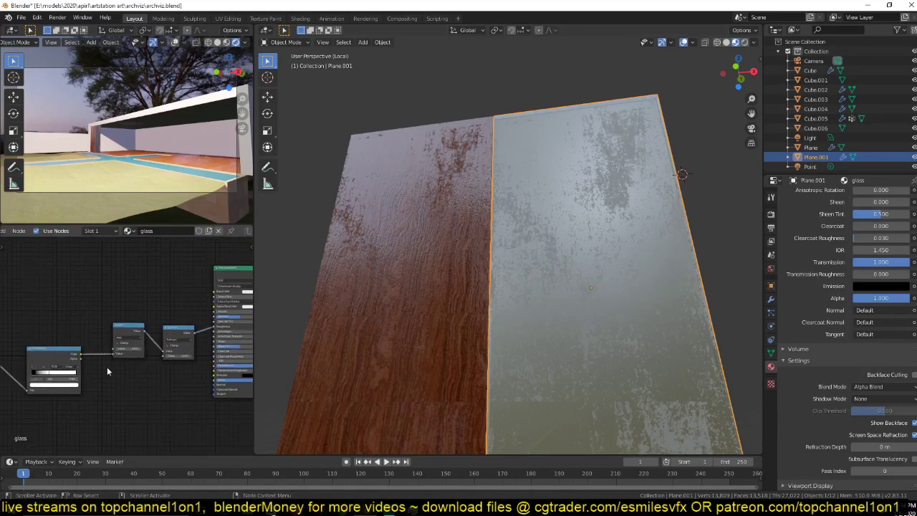
Step: Darken the ColorRamp's white stop to nearly black to reduce the glass roughness
scroll(107, 367, up, 3)
middle_drag(46, 364, 85, 361)
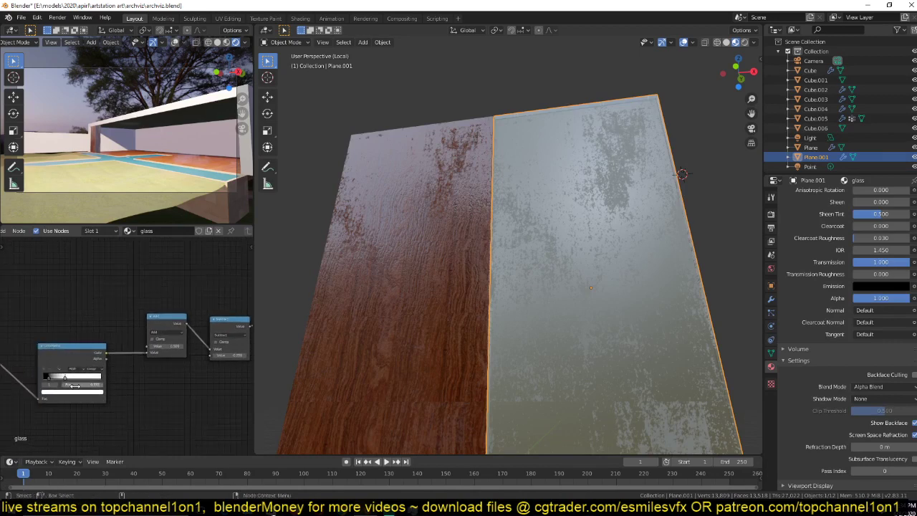
click(92, 383)
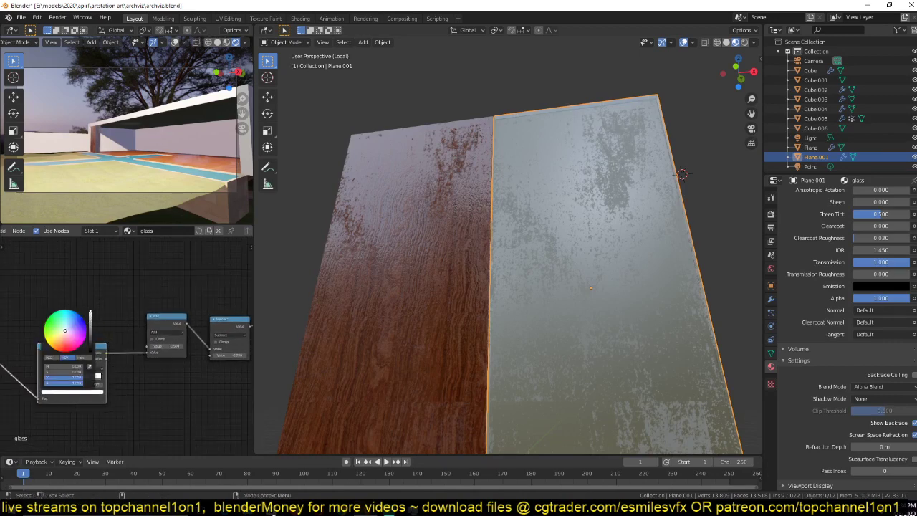
drag(90, 312, 90, 348)
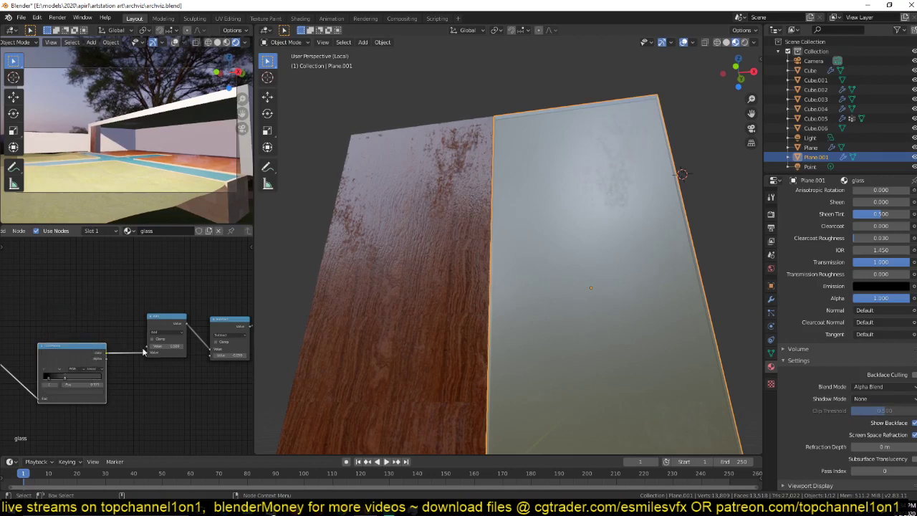
Step: Dissolve the Add node so the ColorRamp feeds the Subtract node directly, and save the file
key(ctrl+x)
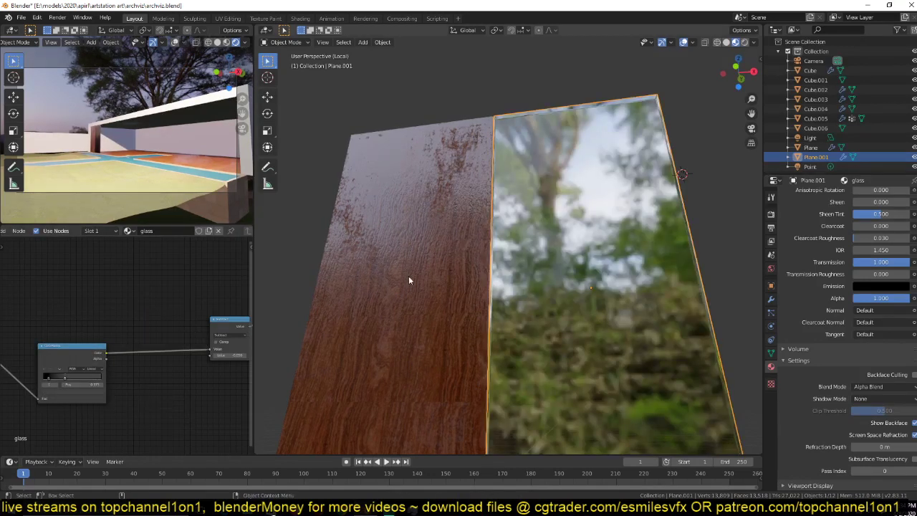
middle_drag(516, 198, 759, 337)
shift+middle_drag(639, 328, 617, 295)
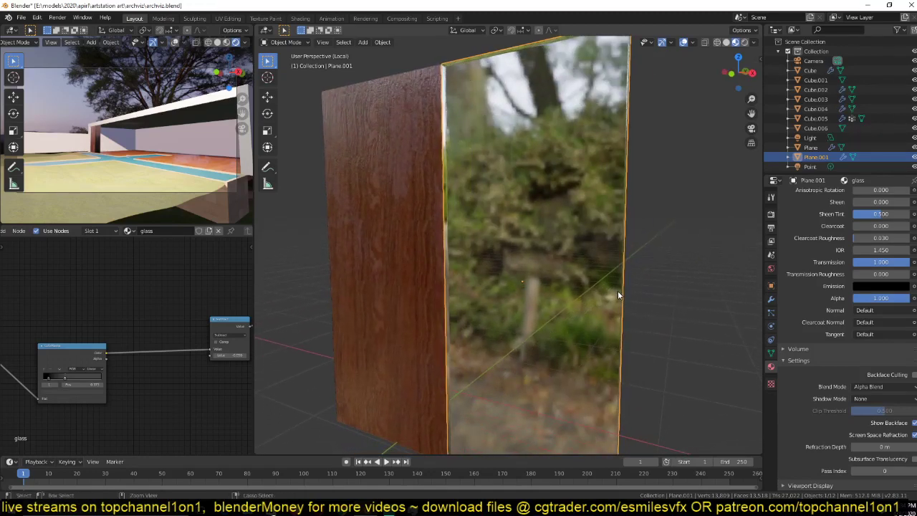
key(ctrl+s)
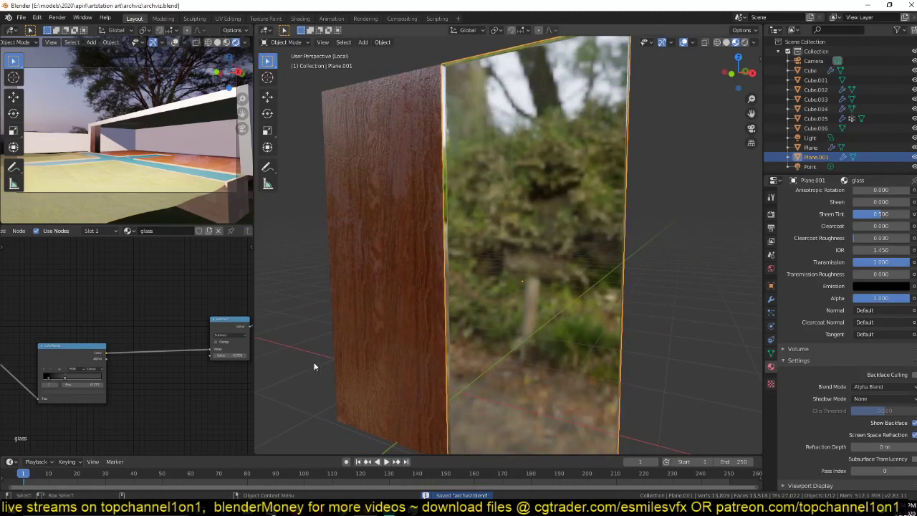
Step: Lower the Subtract node's value further to blur the glass, and move the node away from the Principled BSDF
middle_drag(176, 349, 125, 325)
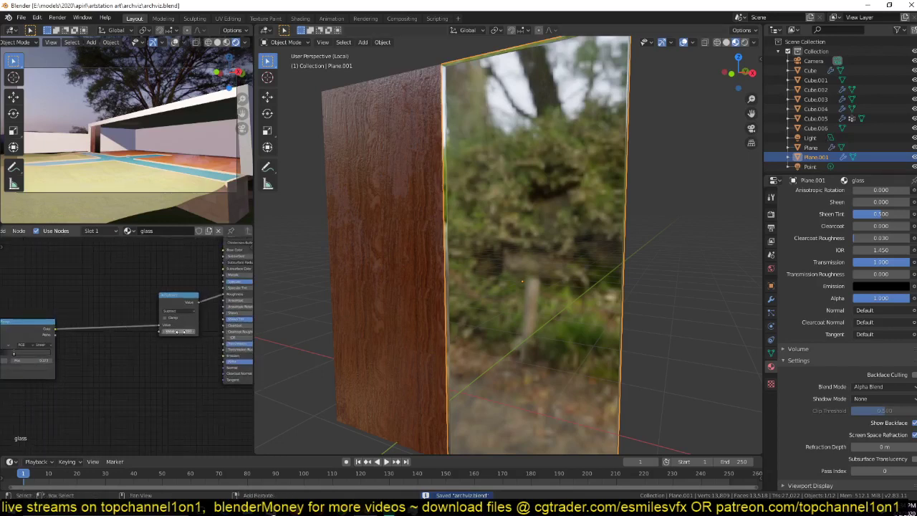
drag(180, 332, 167, 332)
middle_drag(181, 332, 167, 331)
drag(158, 294, 99, 315)
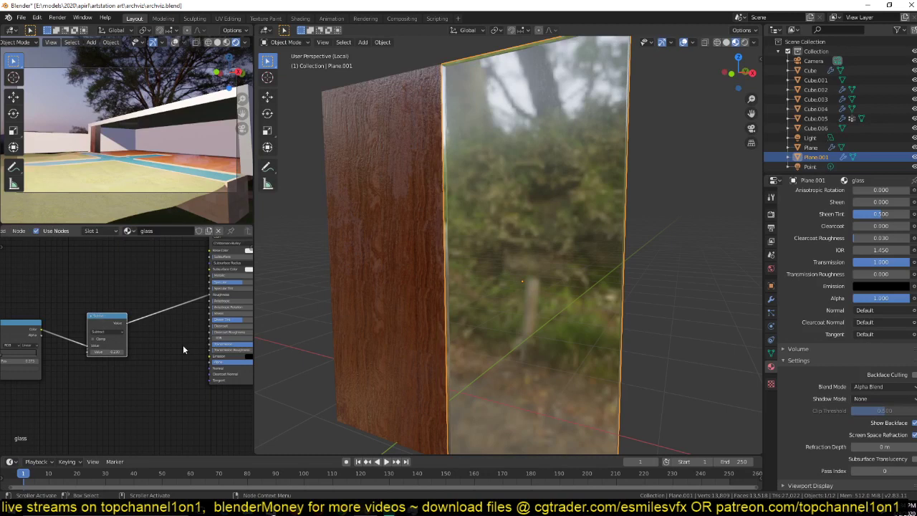
Step: Lower the glass material's Alpha to 0.168 and check the panel's transparency from above
middle_drag(241, 360, 202, 352)
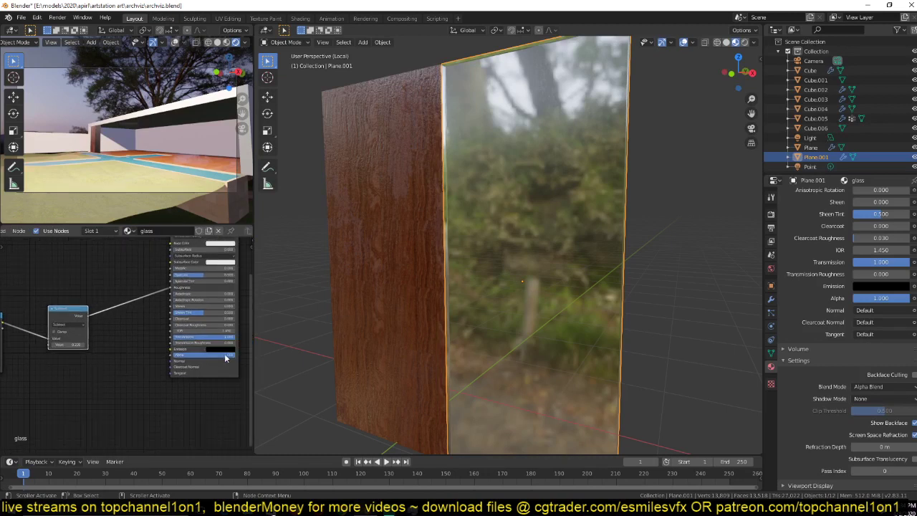
drag(224, 353, 180, 354)
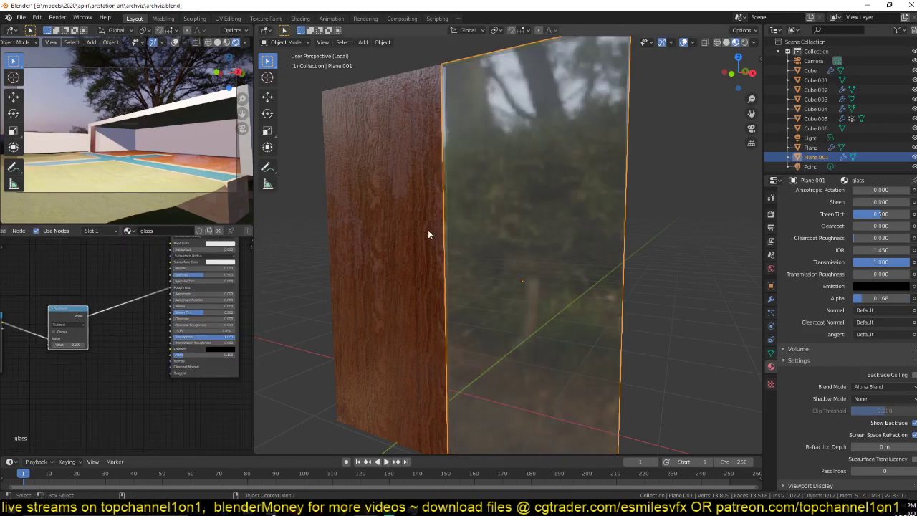
middle_drag(428, 234, 549, 272)
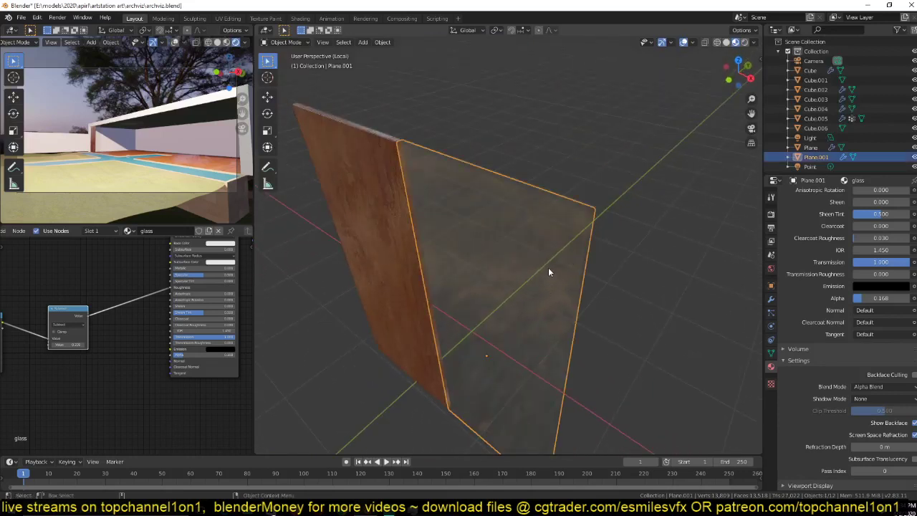
Step: Scale the glass panel down along the Y axis to make it thinner, deselect it, and save the file
key(s)
key(y)
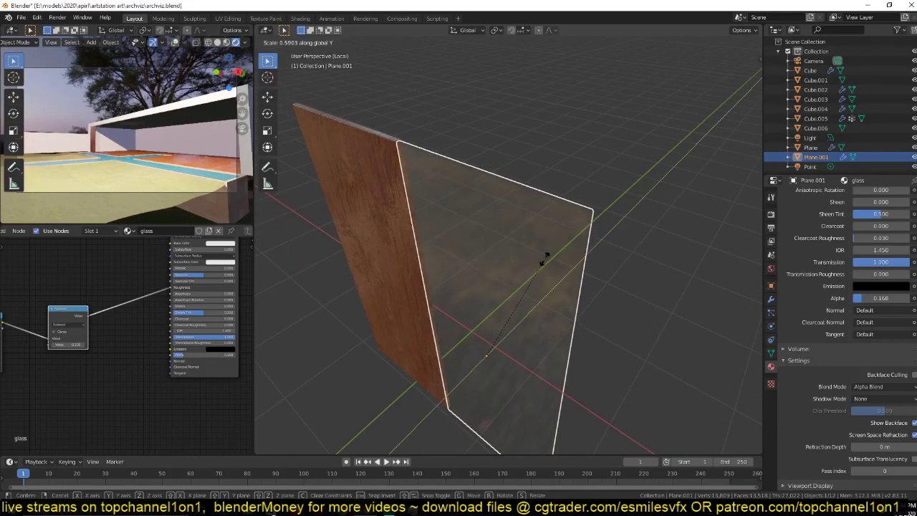
click(537, 269)
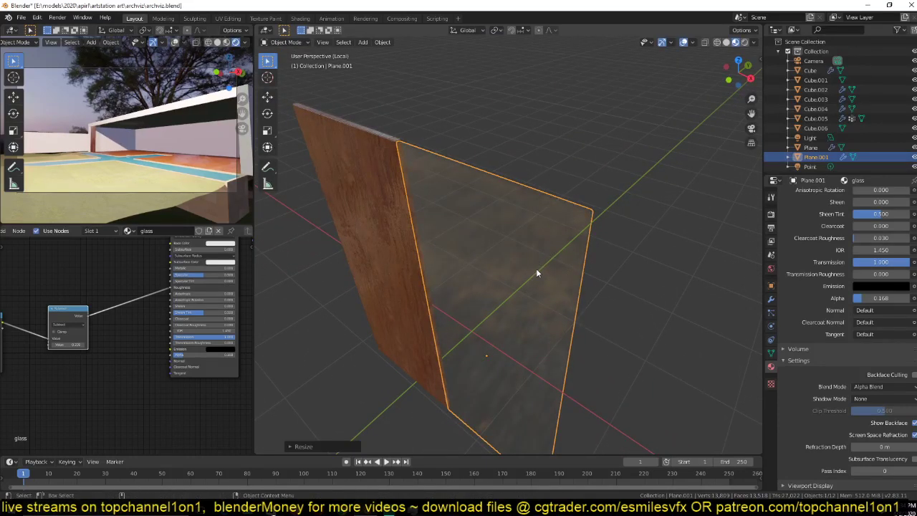
key(alt+a)
middle_drag(576, 266, 598, 224)
key(ctrl+s)
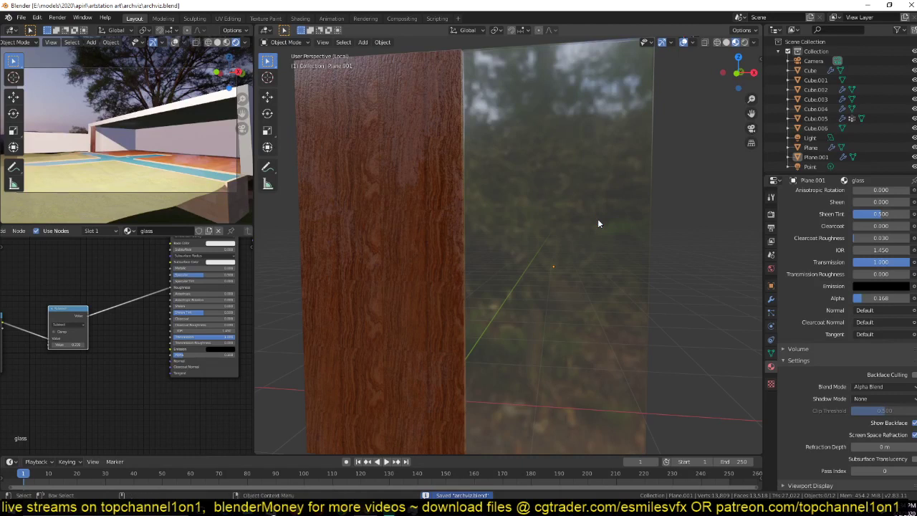
Step: Set the Subtract node's value to -0.120 in the glass material to sharpen the reflections
middle_drag(142, 338, 114, 374)
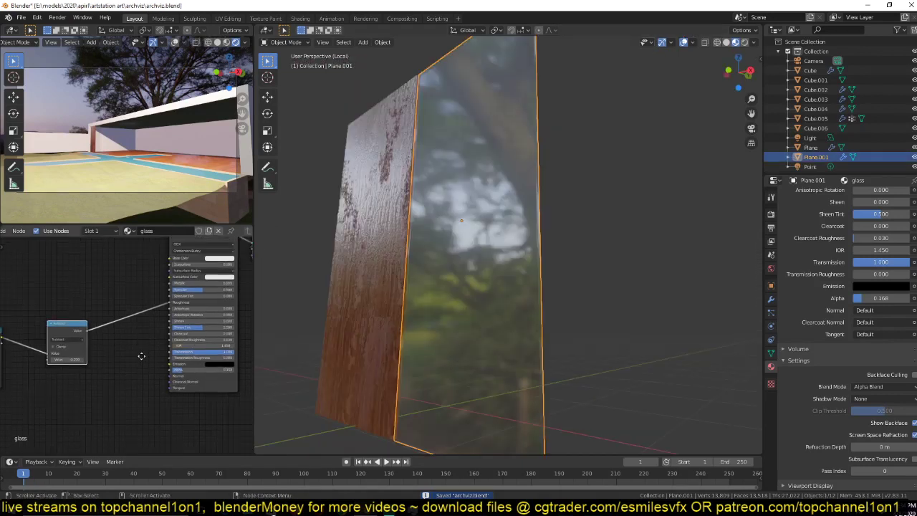
scroll(142, 347, up, 5)
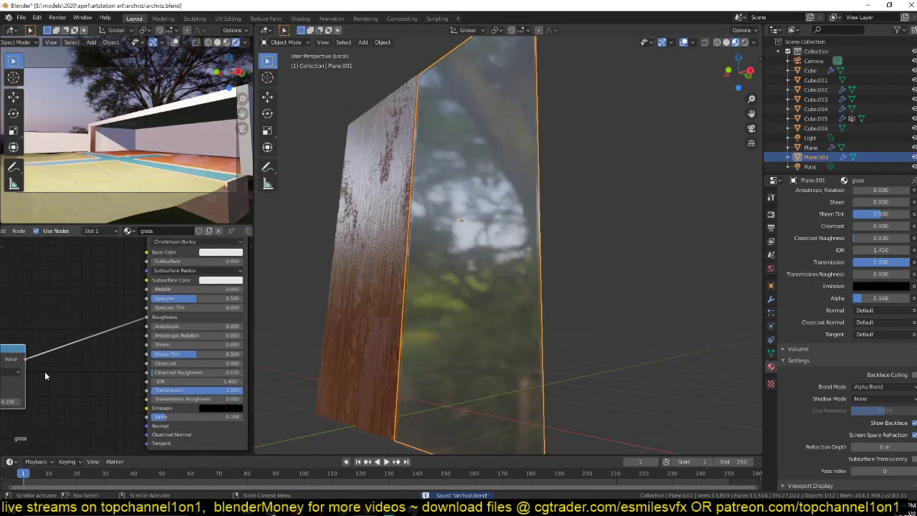
middle_drag(45, 372, 150, 347)
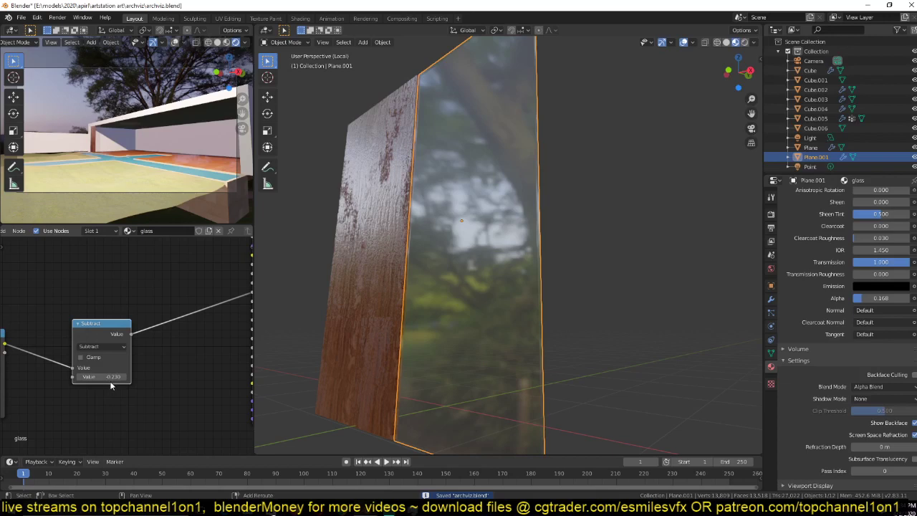
drag(107, 377, 126, 377)
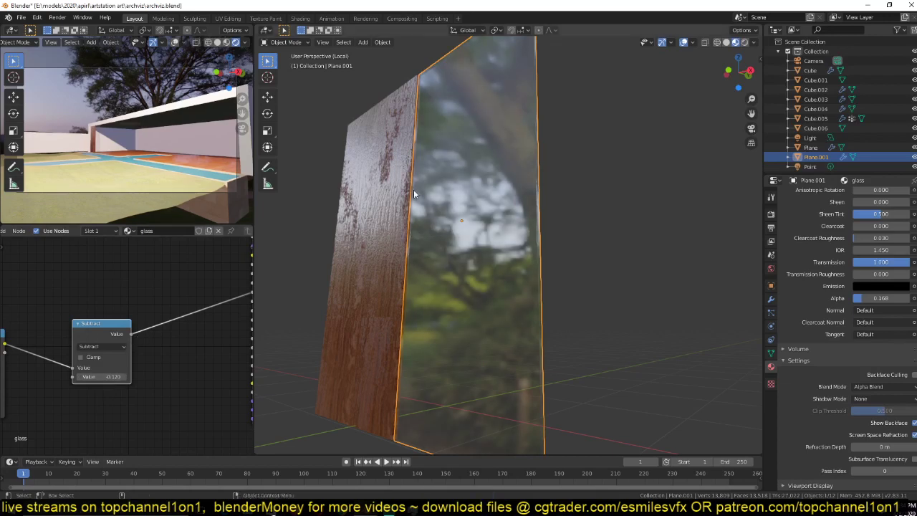
middle_drag(413, 189, 459, 212)
Step: Preview the Subtract node's output on the glass panel, save the file, and switch back to the Principled BSDF output
ctrl+shift+click(99, 342)
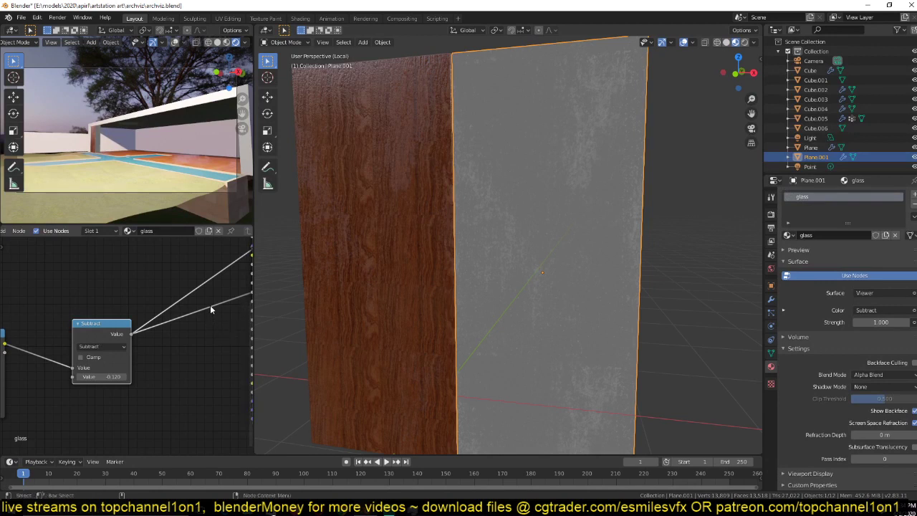
key(ctrl+s)
middle_drag(488, 267, 487, 234)
middle_drag(175, 345, 36, 427)
ctrl+shift+click(212, 273)
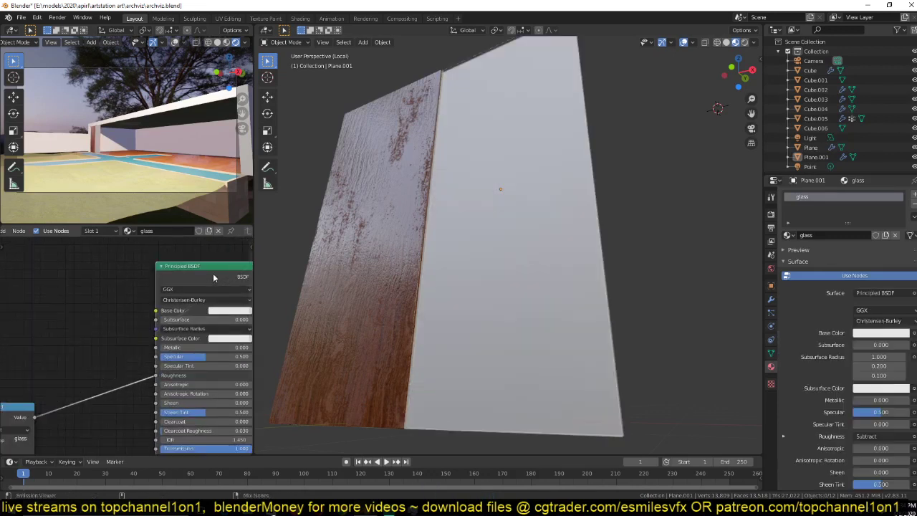
middle_drag(482, 250, 415, 239)
Step: Raise the Subtract node's value slightly, lighten the ColorRamp's second stop to light grey, and save the file
middle_drag(94, 402, 139, 362)
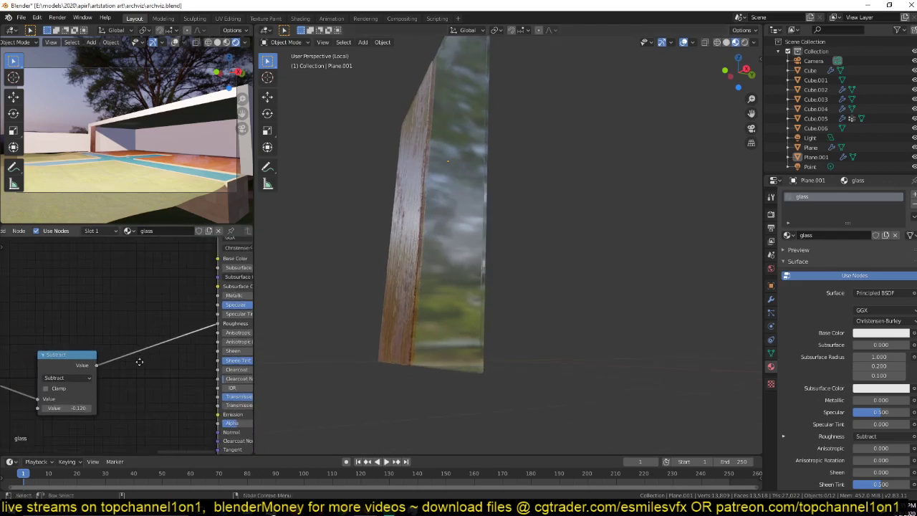
drag(68, 407, 86, 408)
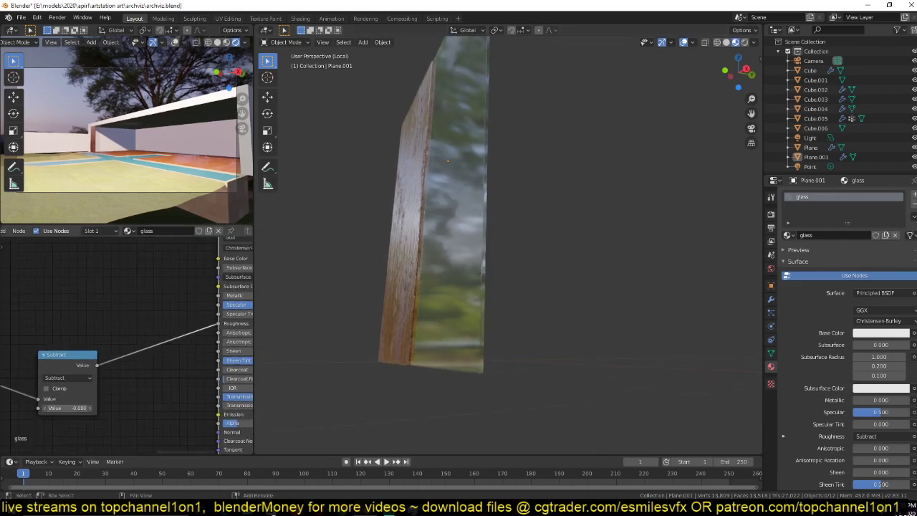
middle_drag(71, 408, 245, 369)
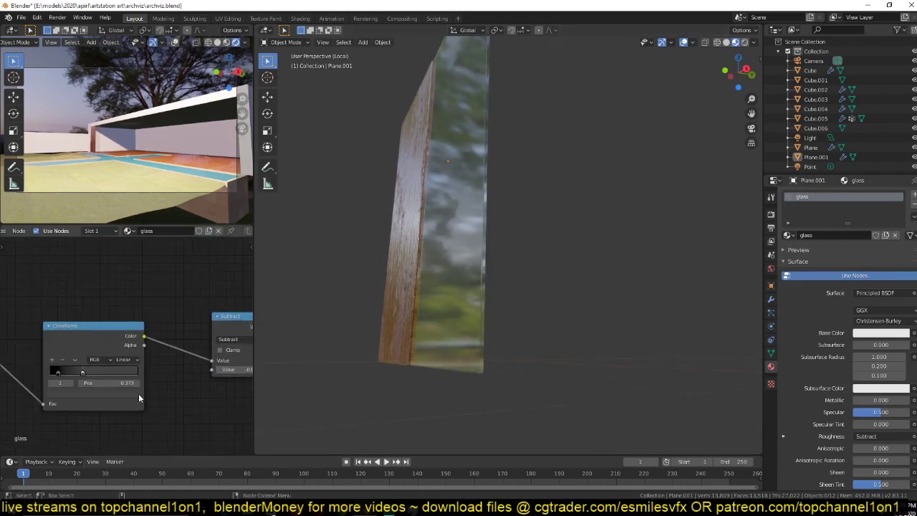
click(99, 395)
drag(122, 326, 122, 289)
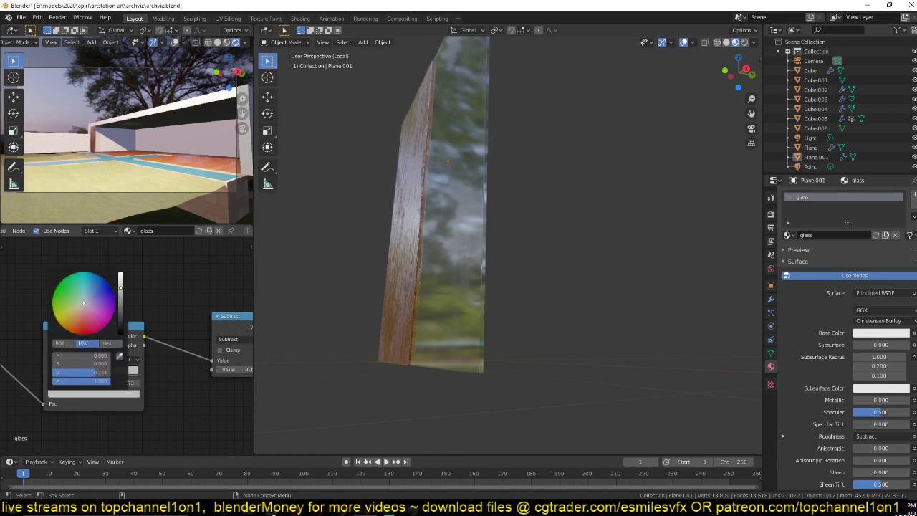
middle_drag(331, 285, 437, 238)
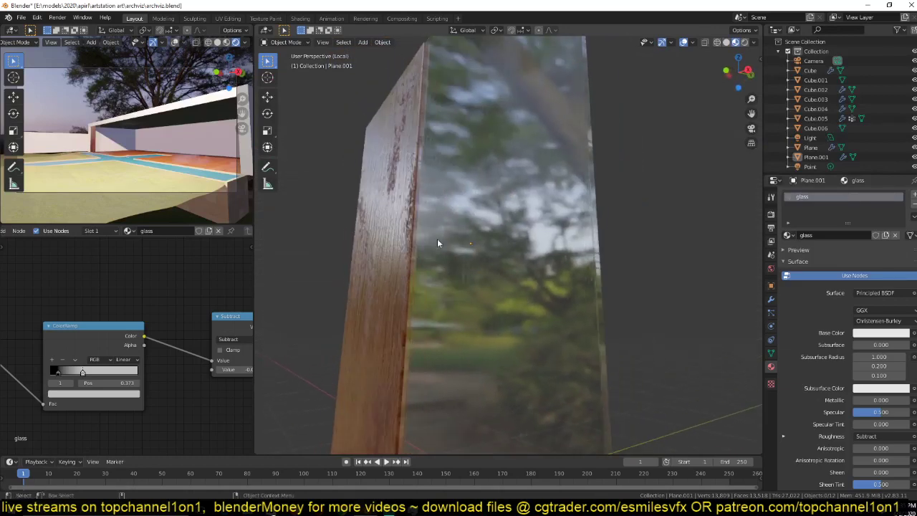
middle_drag(554, 190, 495, 169)
scroll(495, 169, down, 8)
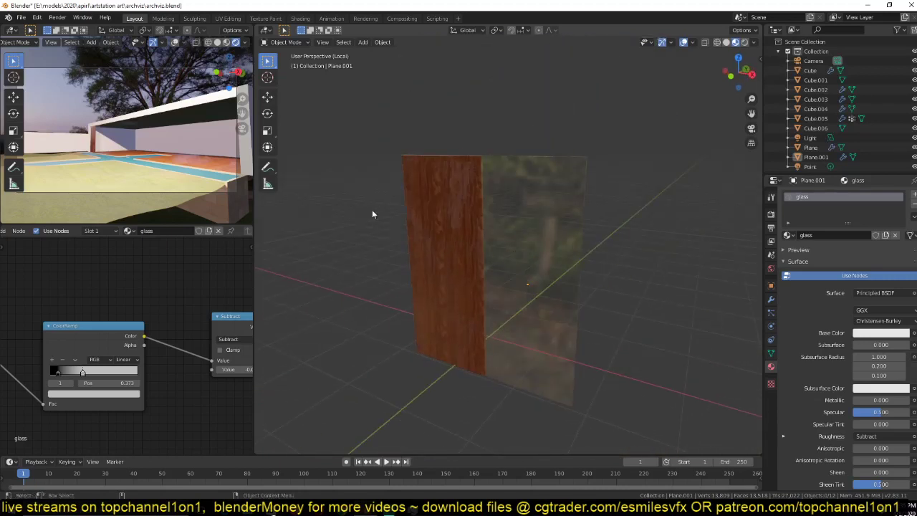
key(ctrl+s)
Step: Select the glass panel, check the glass-fronted house reference on Pinterest in the browser, and return to Blender to exit local view
middle_drag(492, 245, 550, 271)
click(498, 247)
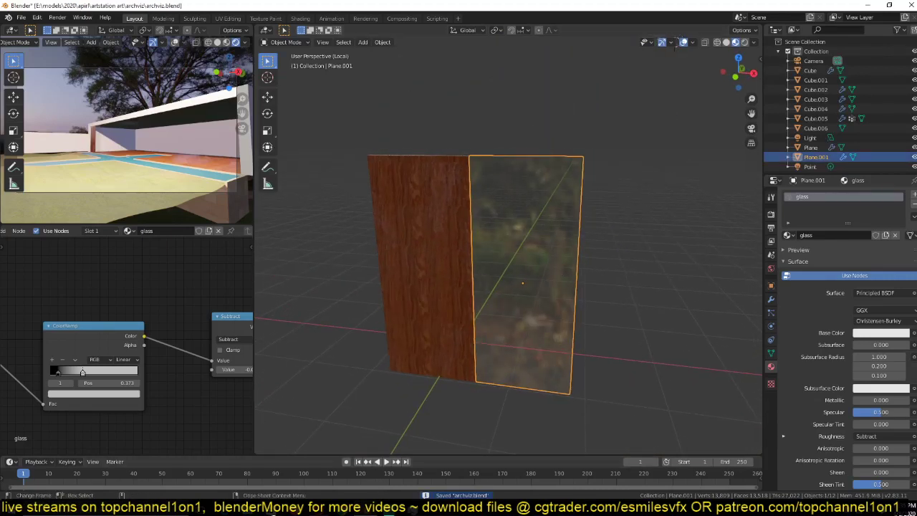
click(370, 454)
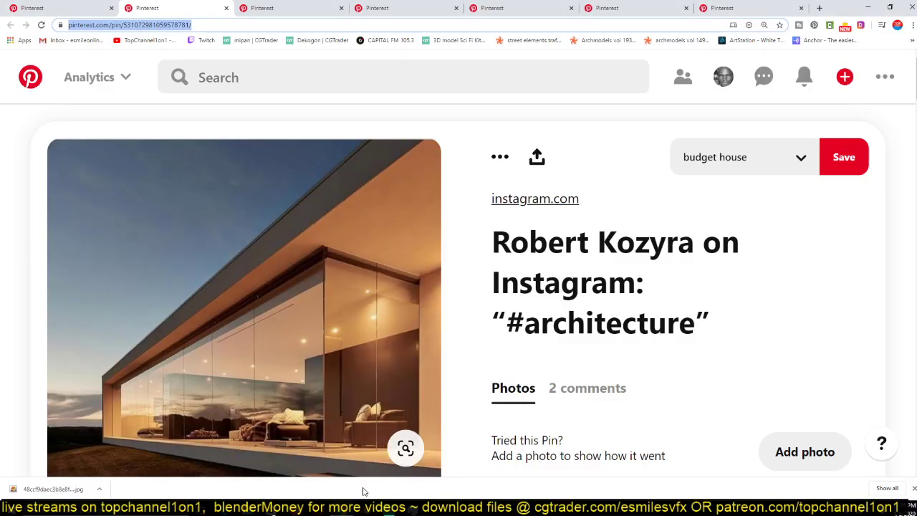
click(868, 8)
key(KP_Divide)
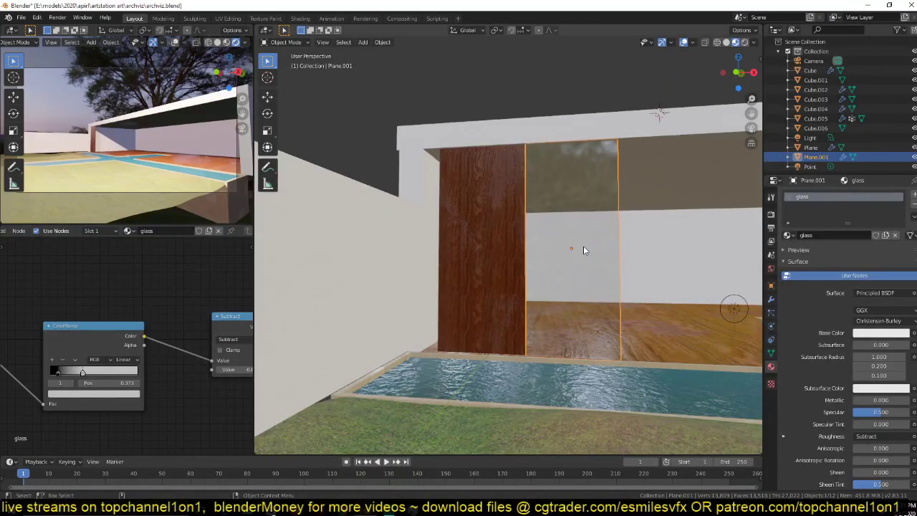
Step: Add an Array modifier to the glass panel after its Bevel modifier
middle_drag(579, 256, 404, 256)
click(771, 299)
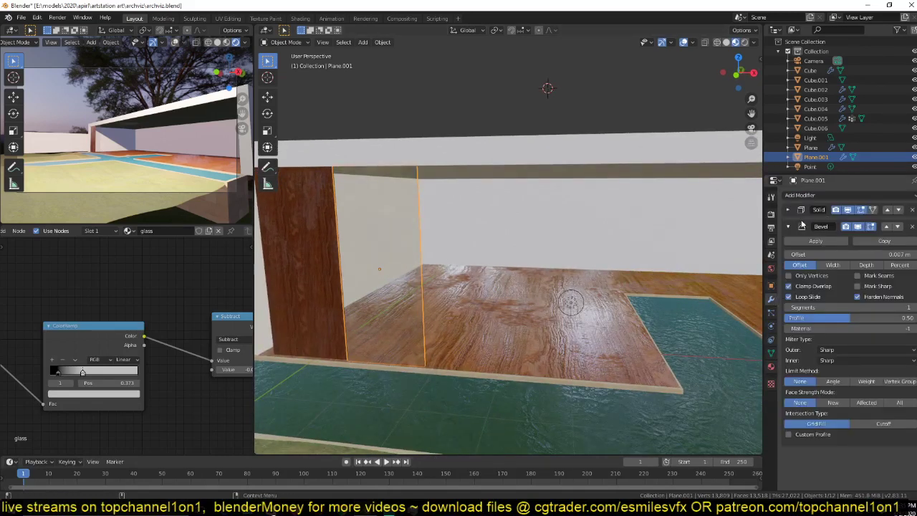
click(801, 225)
click(802, 195)
click(742, 218)
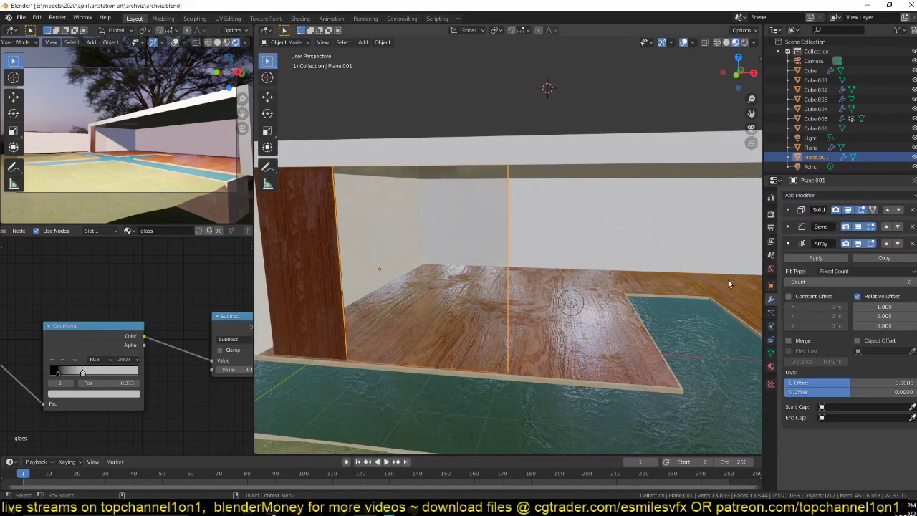
Step: Set the array's relative X offset to 1.010 to leave a thin gap between the glass panels
scroll(526, 246, up, 5)
shift+middle_drag(528, 234, 552, 242)
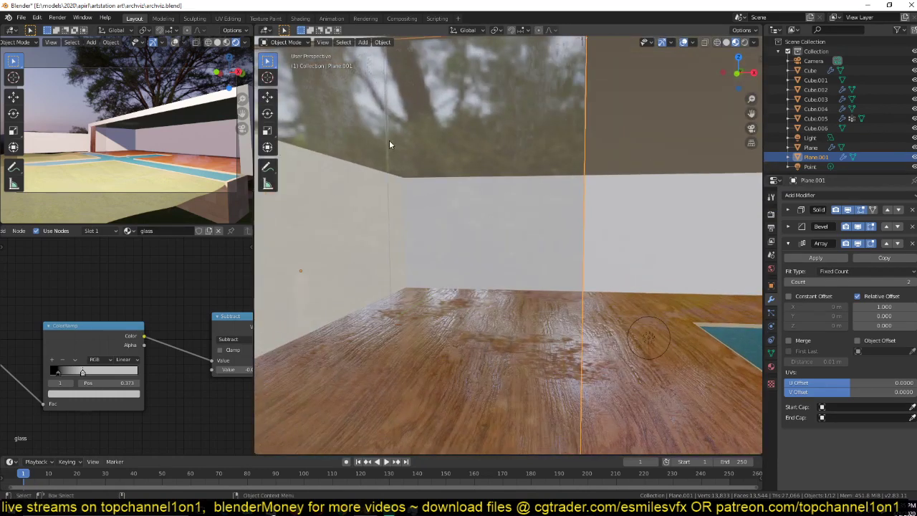
drag(886, 307, 896, 303)
scroll(581, 274, down, 5)
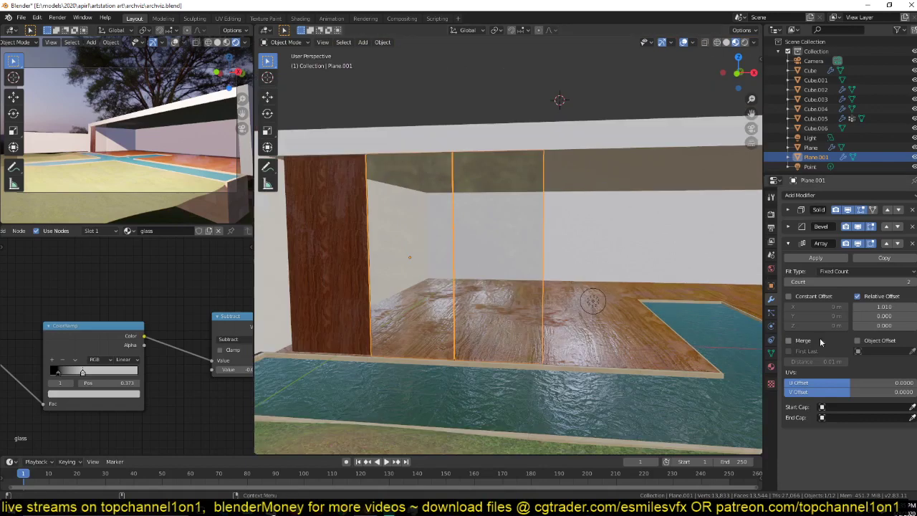
Step: Increase the glass array's count to 3, deselect the panels, and save the file
click(910, 281)
middle_drag(684, 281, 654, 285)
key(alt+a)
middle_drag(530, 278, 534, 271)
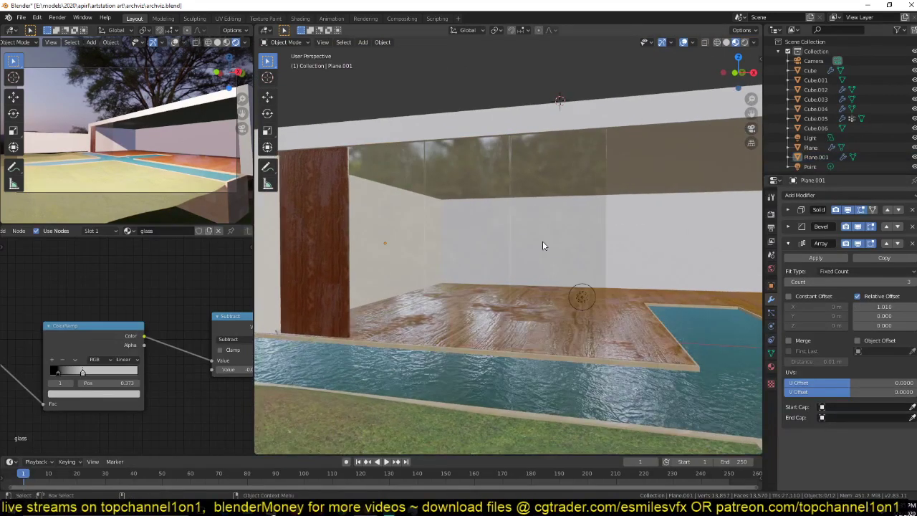
middle_drag(417, 244, 412, 250)
key(ctrl+s)
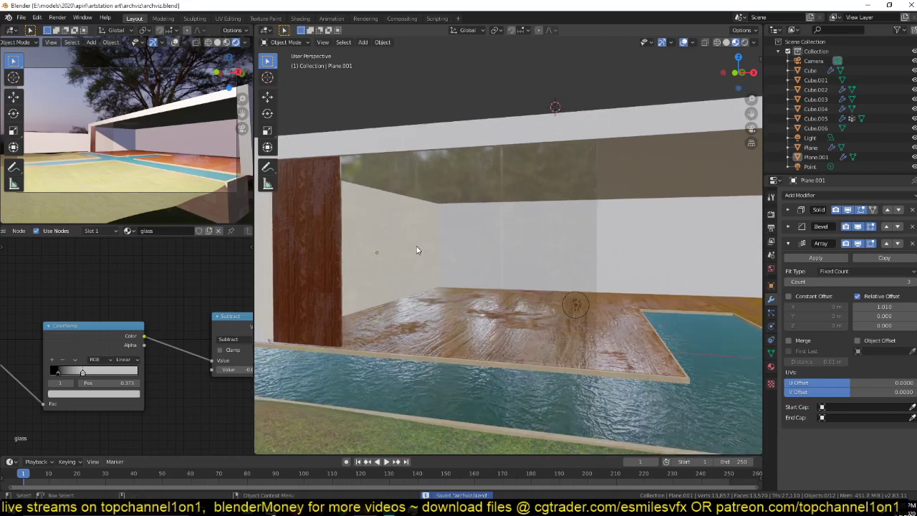
Step: Duplicate the wooden panel and move the copy along the X axis to the far end of the glass row
click(333, 246)
key(shift+d)
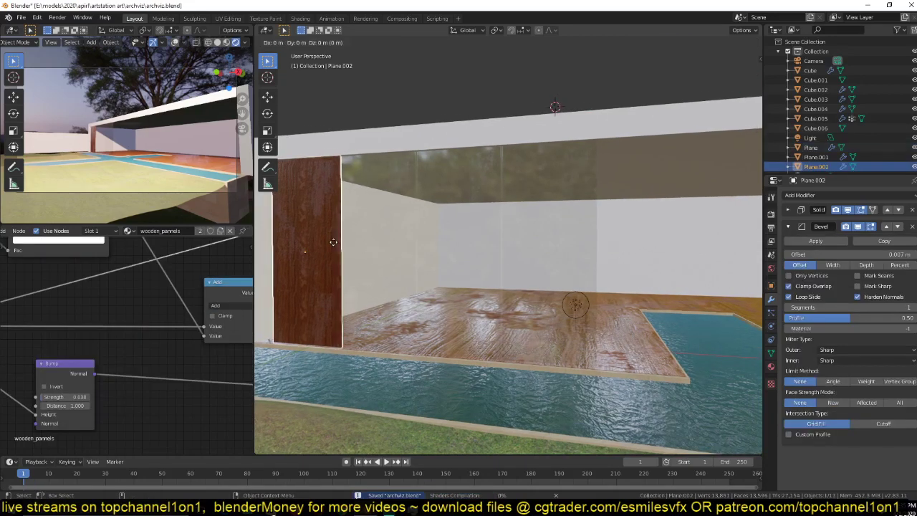
key(x)
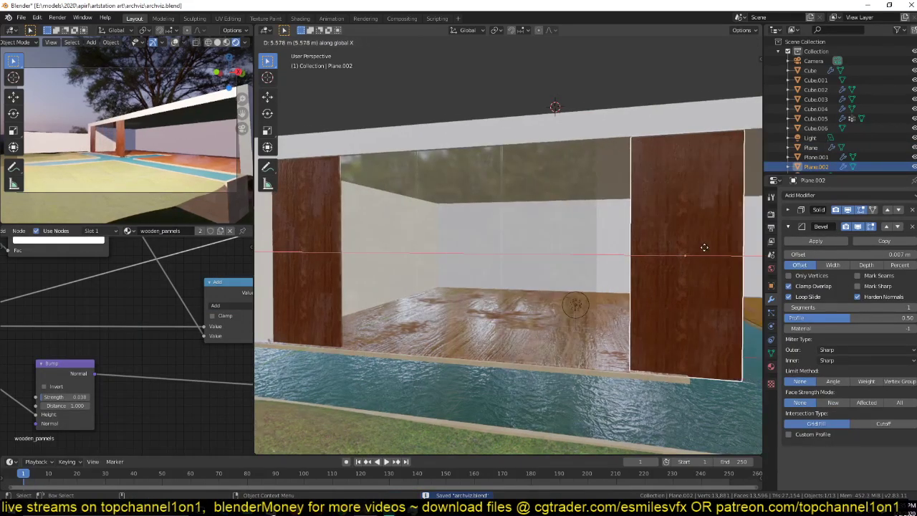
click(678, 248)
Step: Edge-slide the duplicated wooden panel's outer vertical edge inward to narrow the panel to the floor's corner
key(Tab)
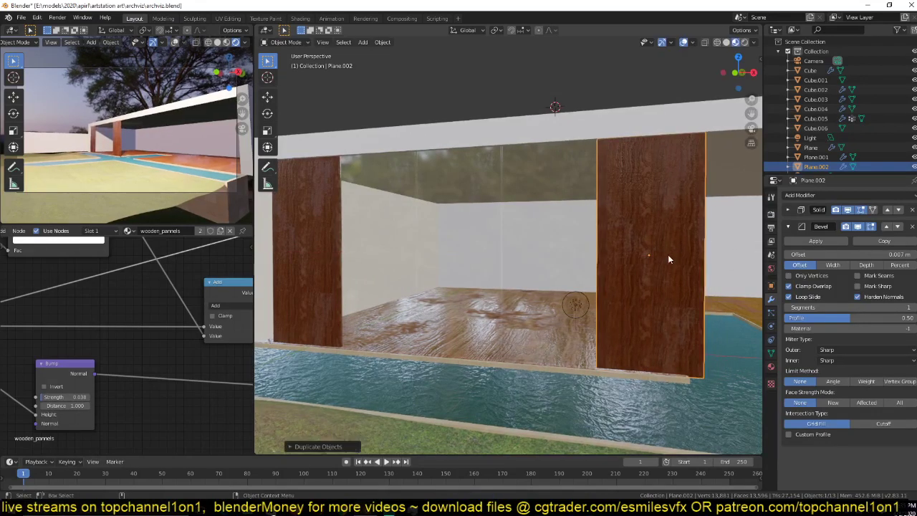
middle_drag(668, 254, 614, 244)
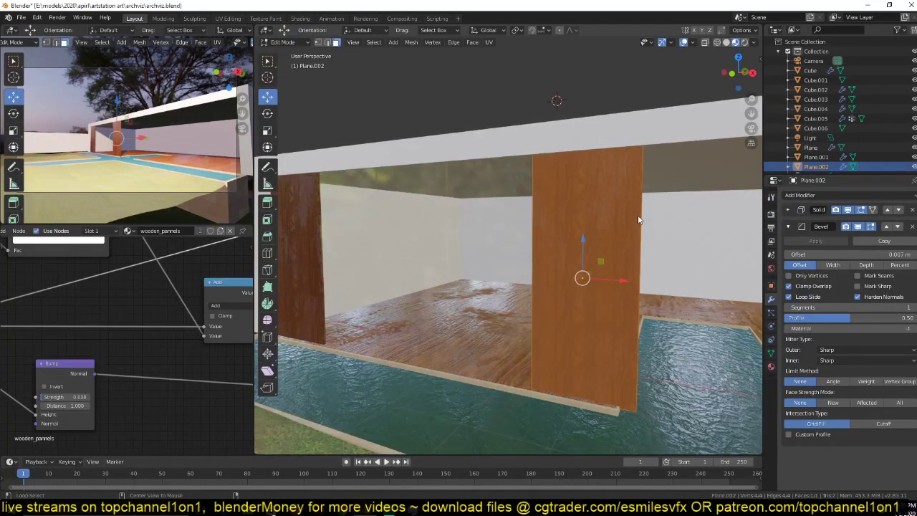
key(alt+a)
click(643, 226)
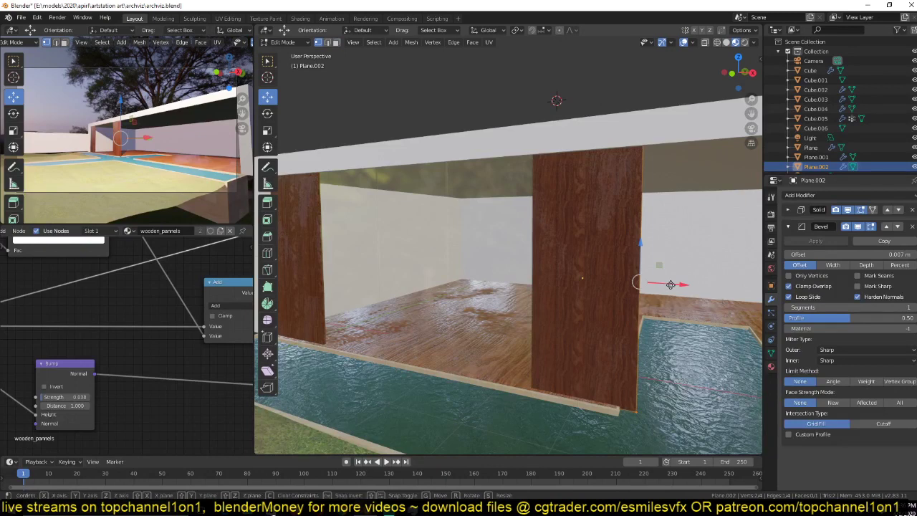
drag(677, 289, 658, 288)
key(g)
key(g)
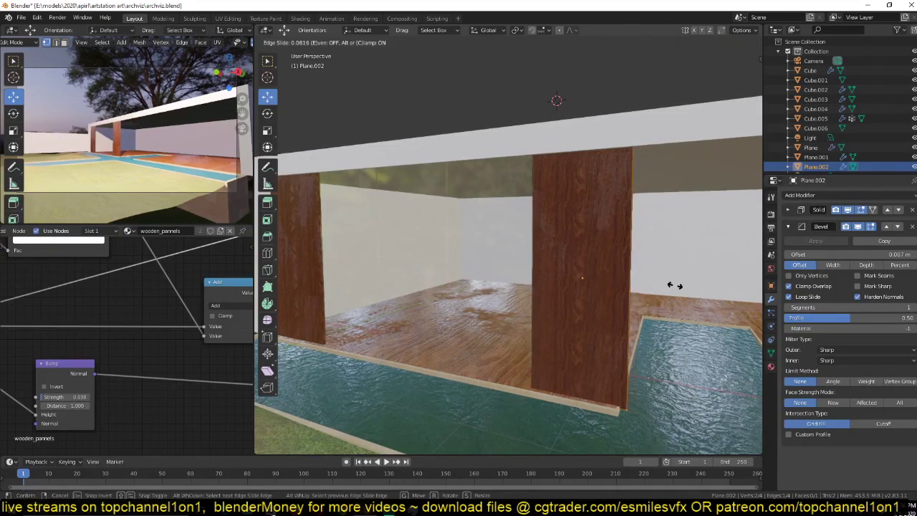
click(672, 289)
middle_drag(672, 288, 607, 301)
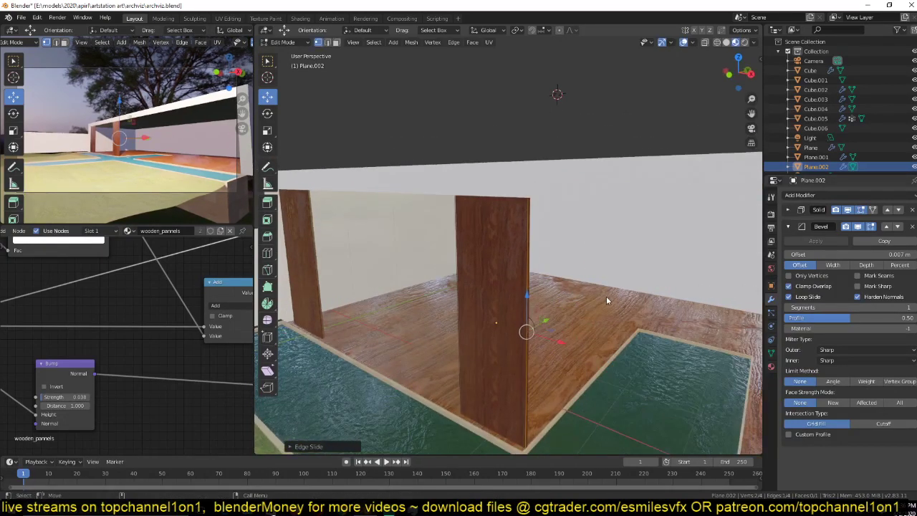
key(e)
key(y)
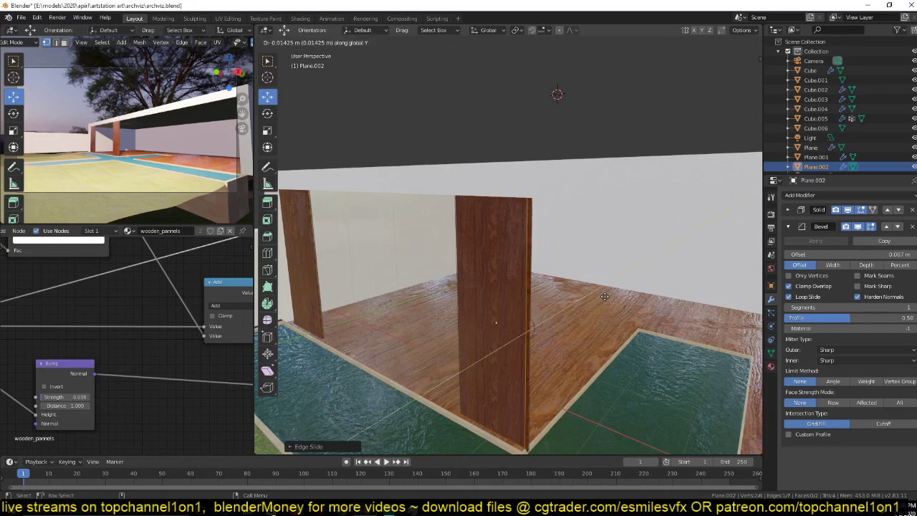
right_click(657, 256)
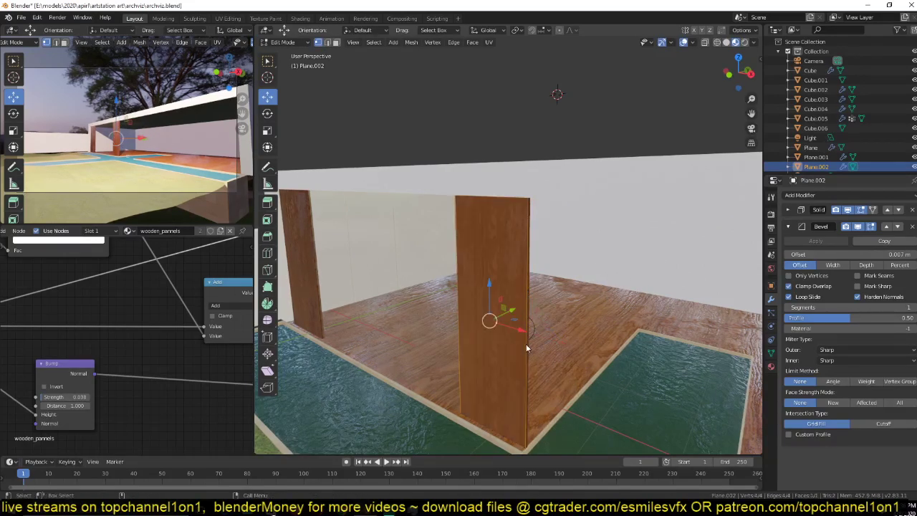
Step: Snap the 3D cursor to the narrowed wooden panel's bottom outer corner vertex and set the pivot point to 3D Cursor
click(526, 447)
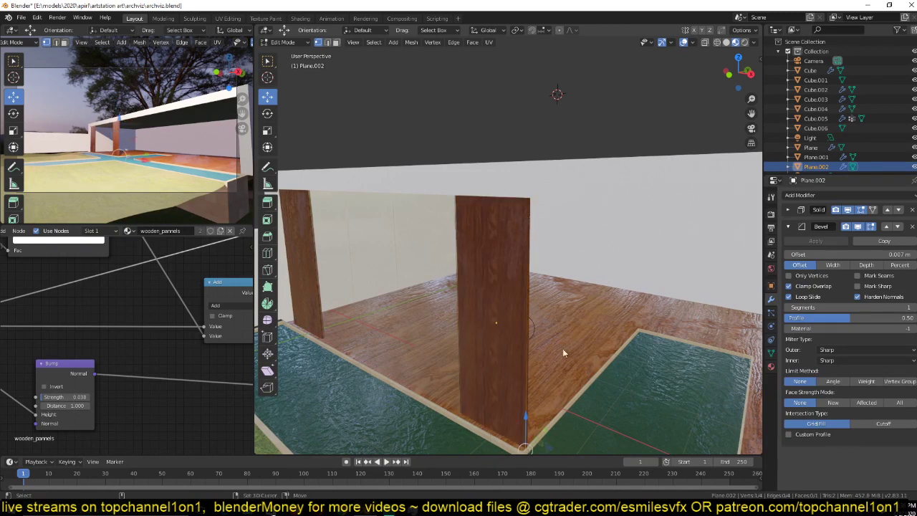
key(period)
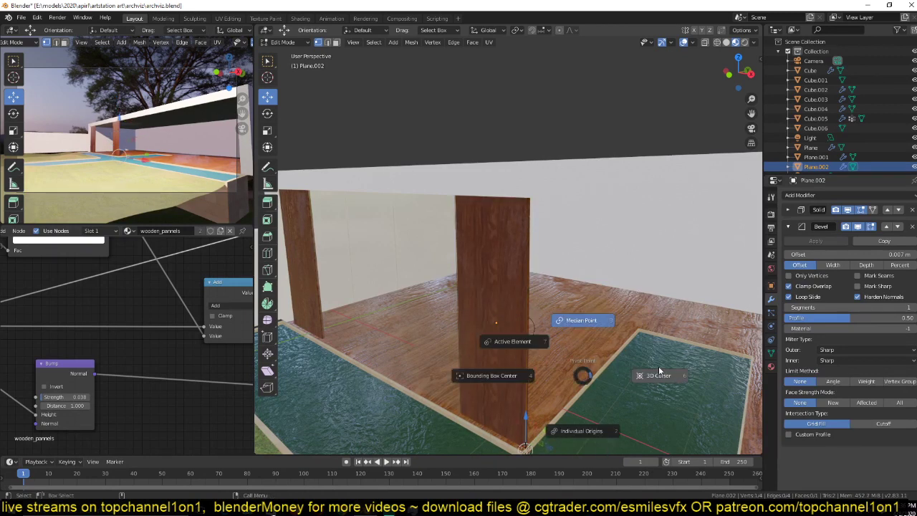
click(652, 376)
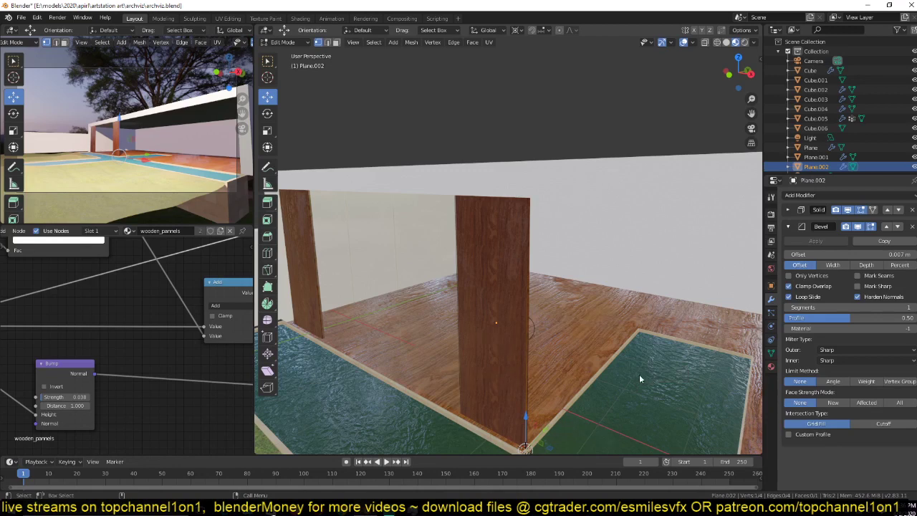
Step: Duplicate the whole panel face in place and rotate the copy -90° around Z so it turns the floor's corner
key(a)
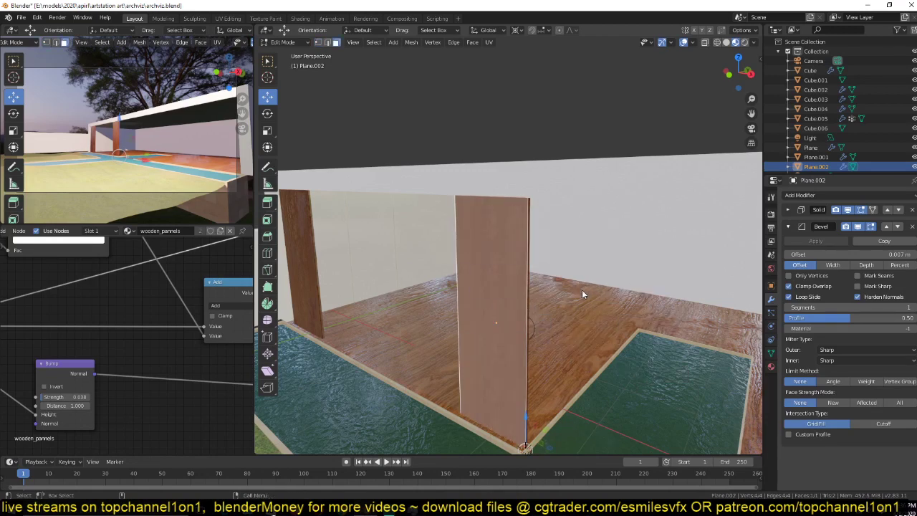
key(g)
right_click(620, 253)
key(shift+d)
key(Escape)
text(rz)
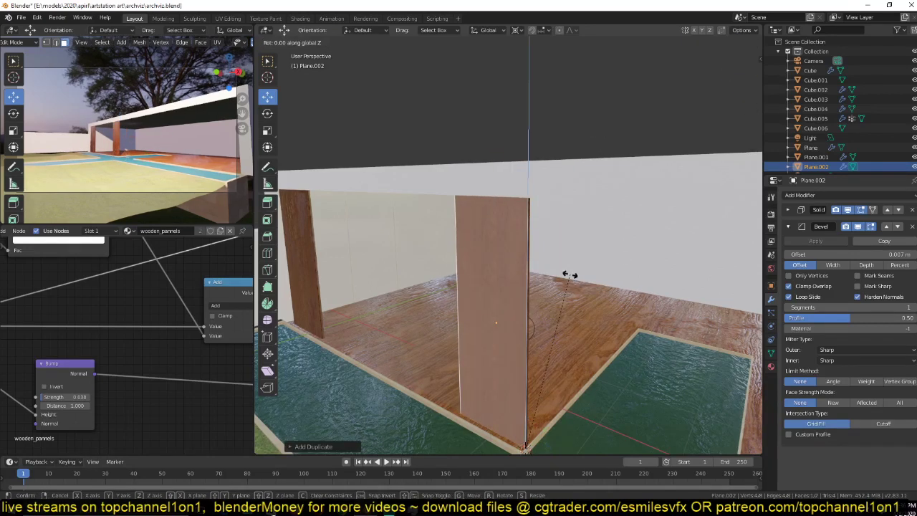
text(90)
key(Return)
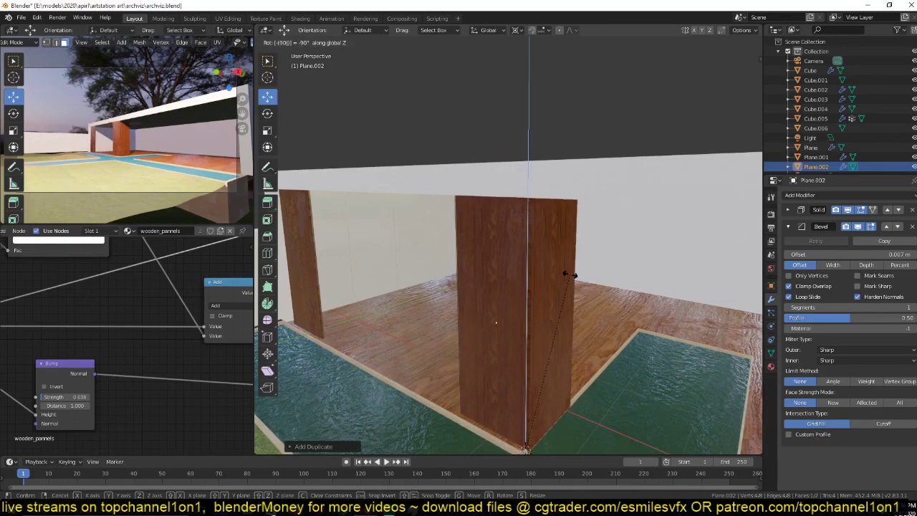
key(Tab)
middle_drag(571, 278, 557, 266)
scroll(556, 266, up, 2)
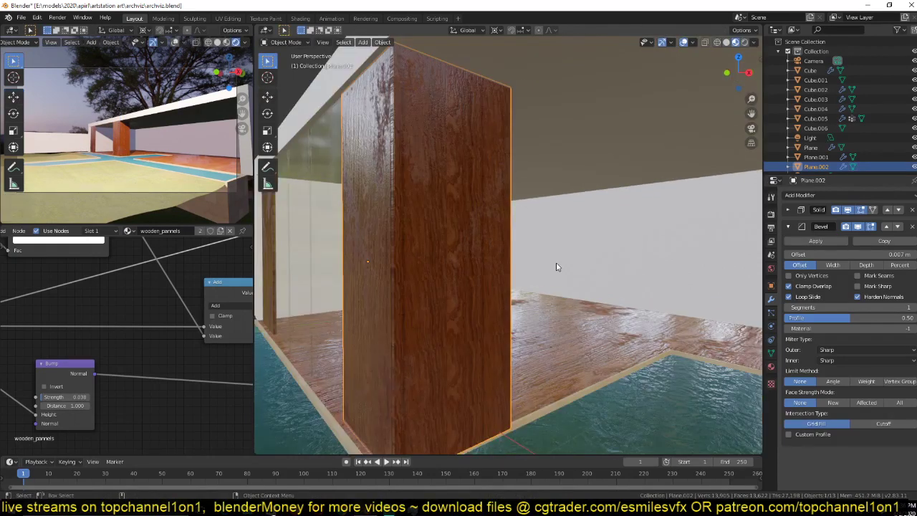
Step: Move the rotated panel face along Y to open a thin gap between the two corner panels
key(Tab)
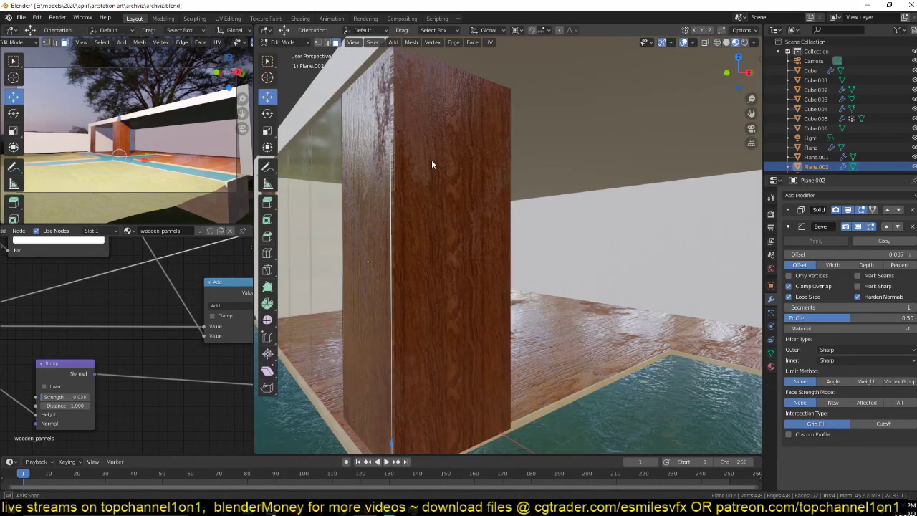
middle_drag(431, 165, 439, 188)
key(g)
key(x)
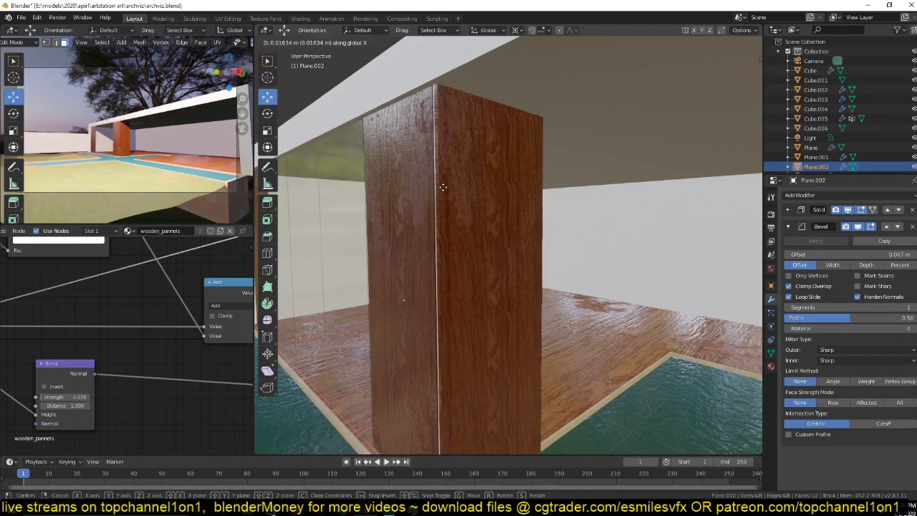
key(y)
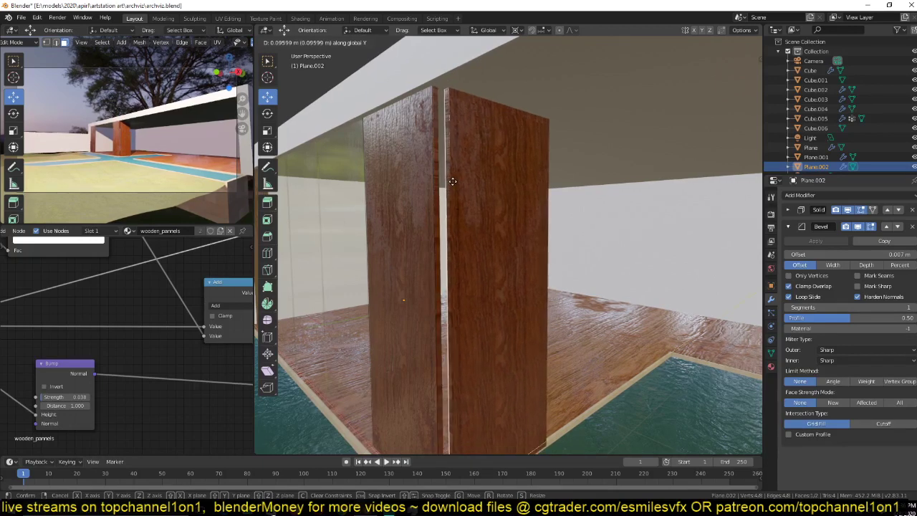
click(463, 189)
key(Tab)
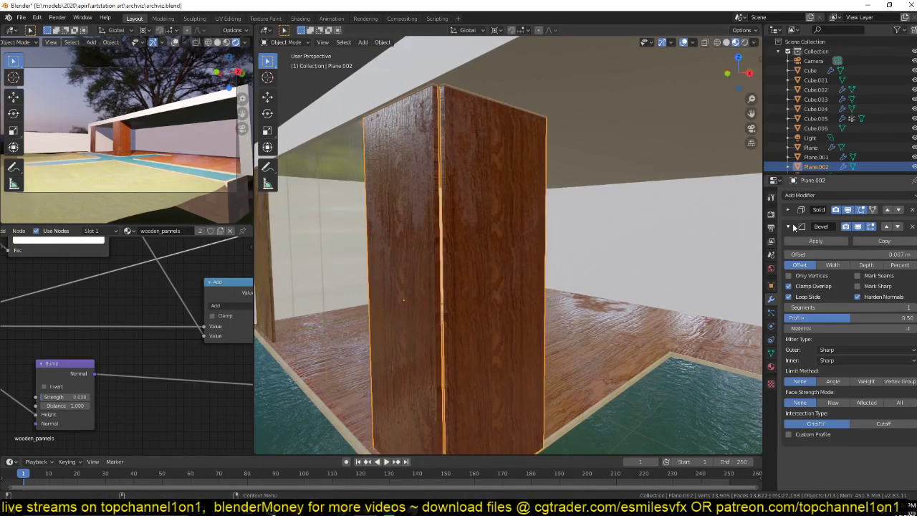
Step: Raise the corner panels' Bevel offset to 0.022 m and compare the edges with Harden Normals off and on
drag(824, 255, 866, 254)
scroll(421, 183, up, 3)
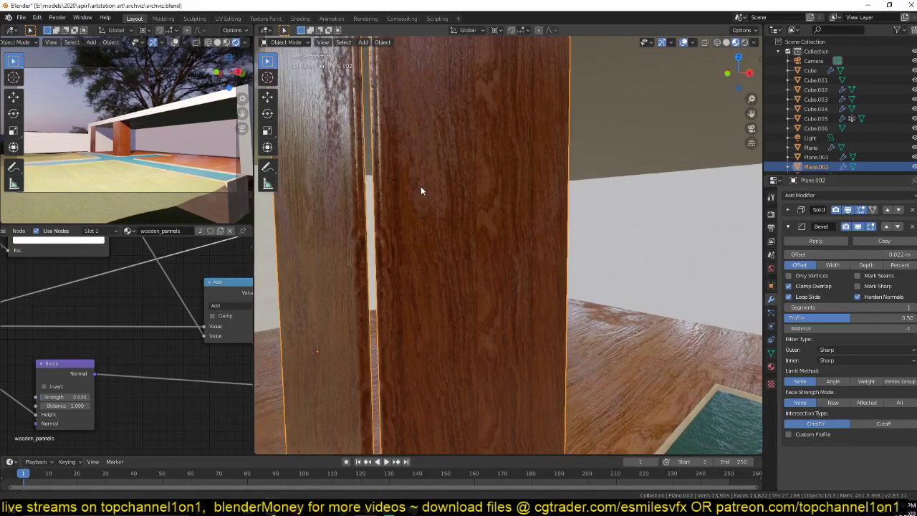
scroll(421, 189, down, 3)
click(863, 296)
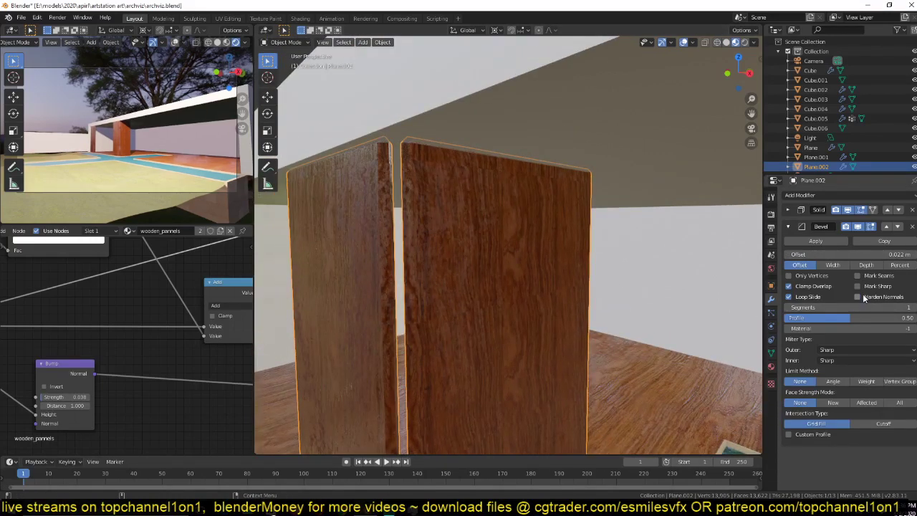
click(863, 296)
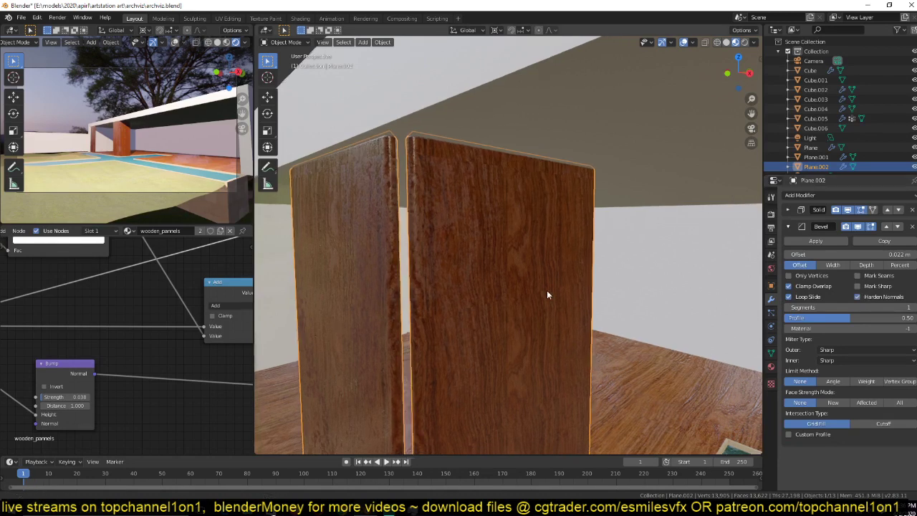
Step: Adjust the rotated panel face along the X axis at the corner, deselect everything, and save the file
middle_drag(547, 291, 560, 285)
key(Tab)
key(g)
key(x)
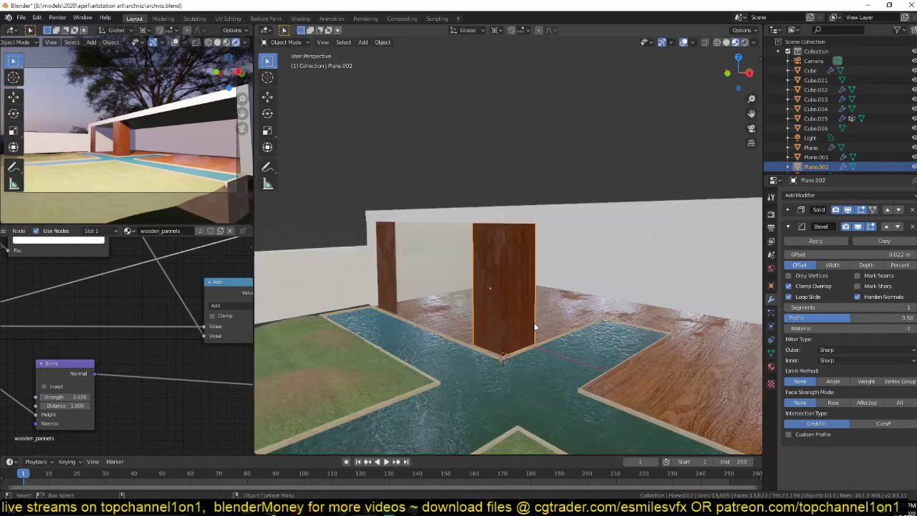
middle_drag(534, 324, 546, 298)
key(alt+a)
scroll(538, 319, up, 3)
scroll(538, 303, down, 3)
key(ctrl+s)
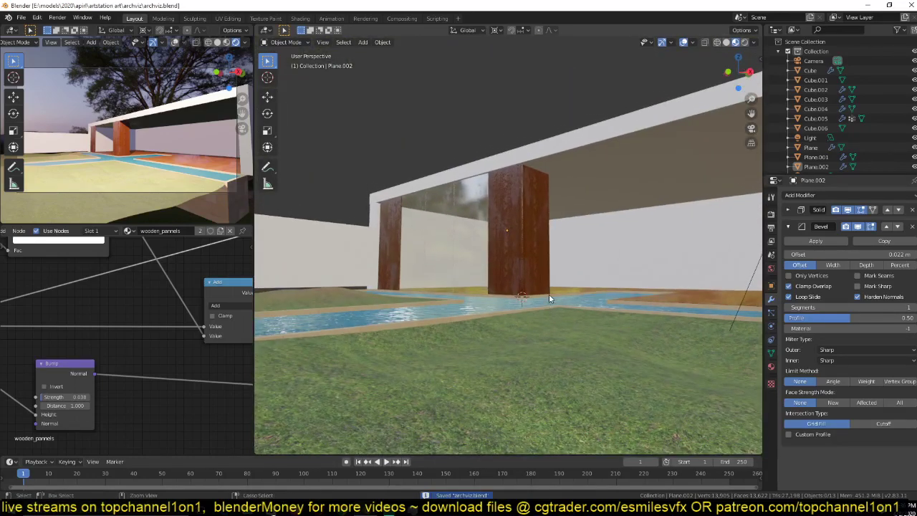
Step: Save the file, snap the 3D cursor to the wooden floor's origin, and add an Empty there
middle_drag(541, 267, 503, 293)
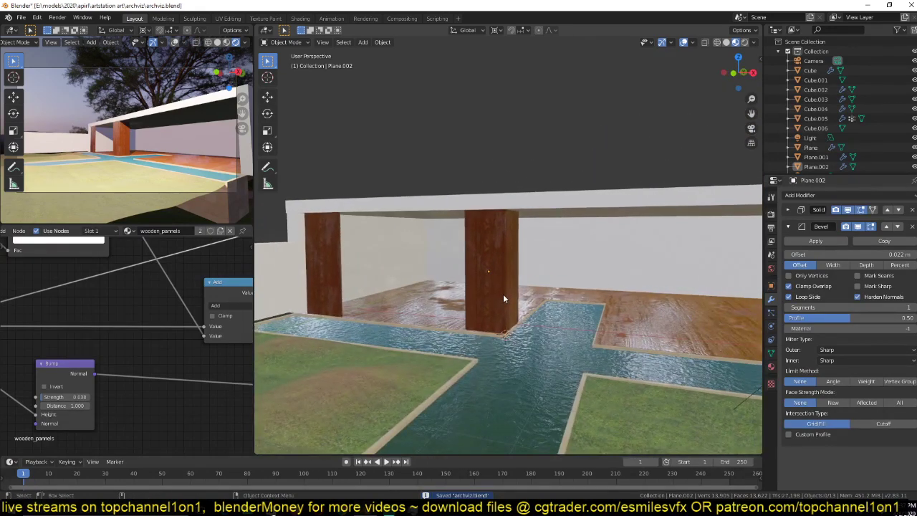
click(502, 294)
scroll(513, 307, down, 6)
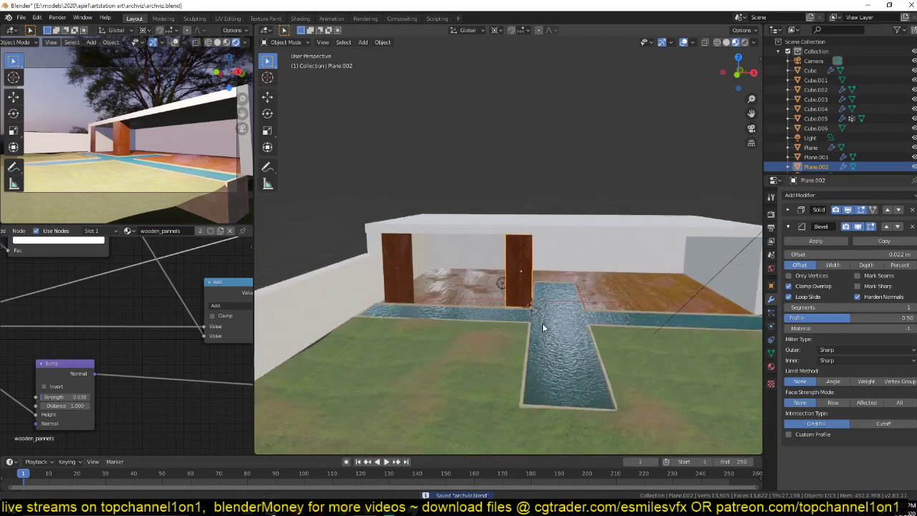
middle_drag(570, 323, 489, 304)
key(ctrl+s)
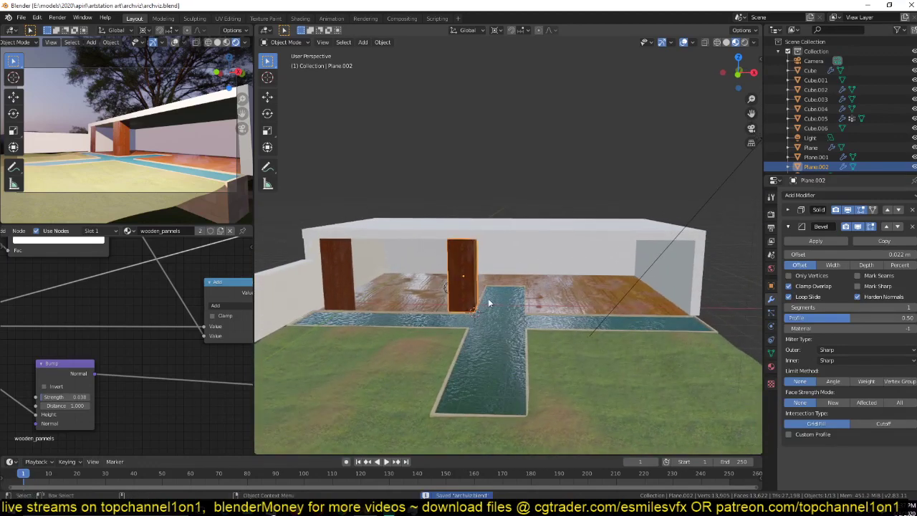
click(532, 305)
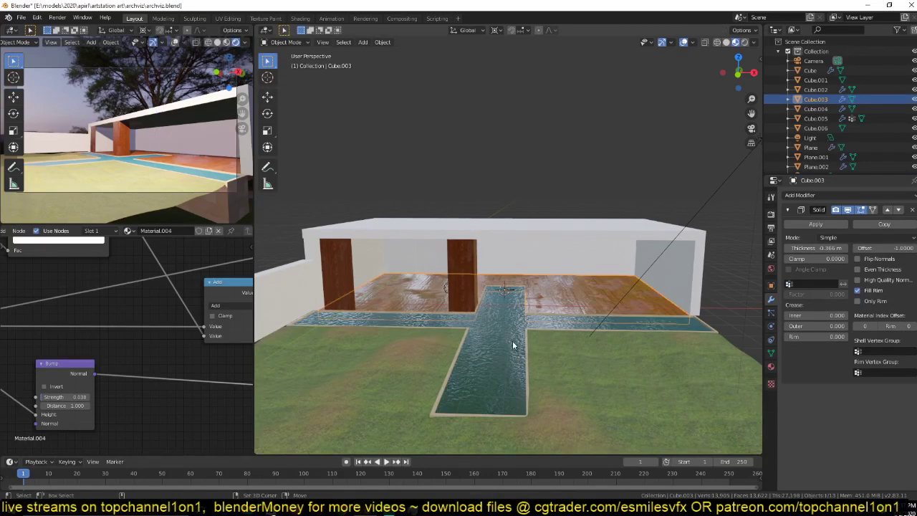
key(shift+a)
click(547, 401)
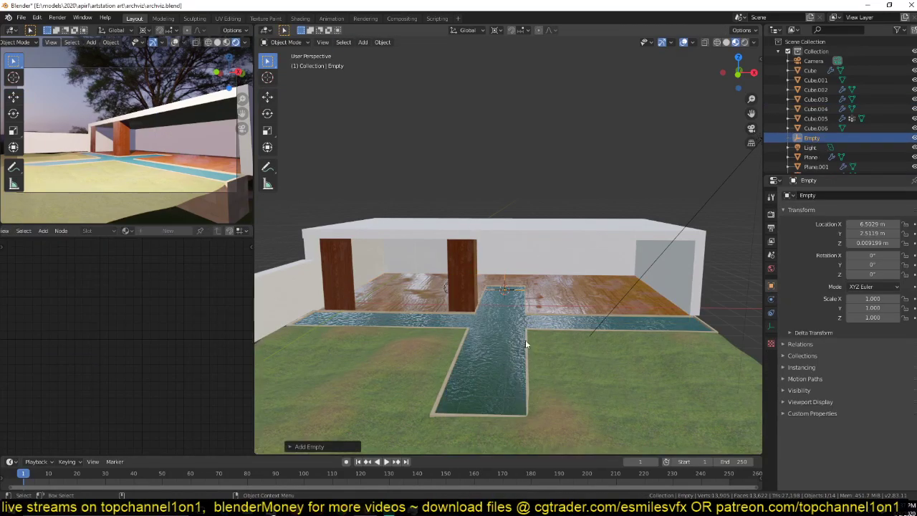
Step: Add a Mirror modifier on the X axis to the corner wooden panels, with the Empty as mirror object
click(462, 279)
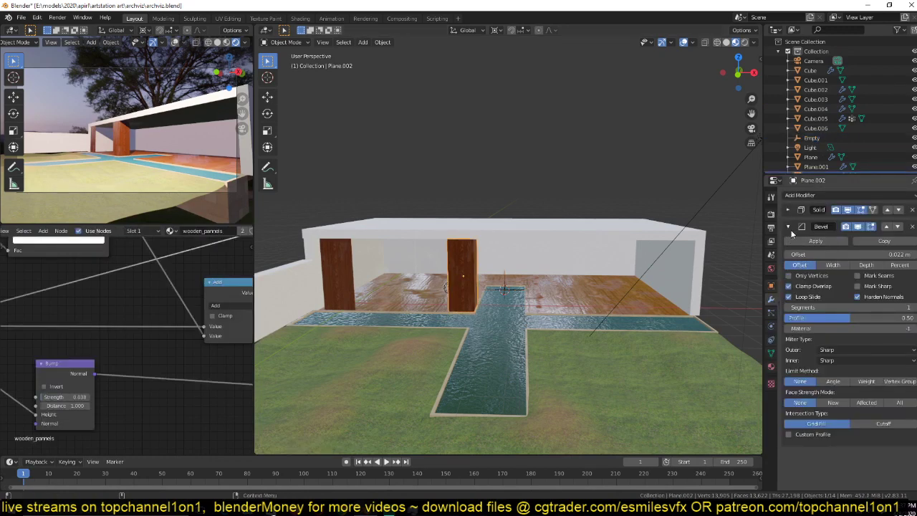
click(771, 300)
click(821, 196)
click(738, 291)
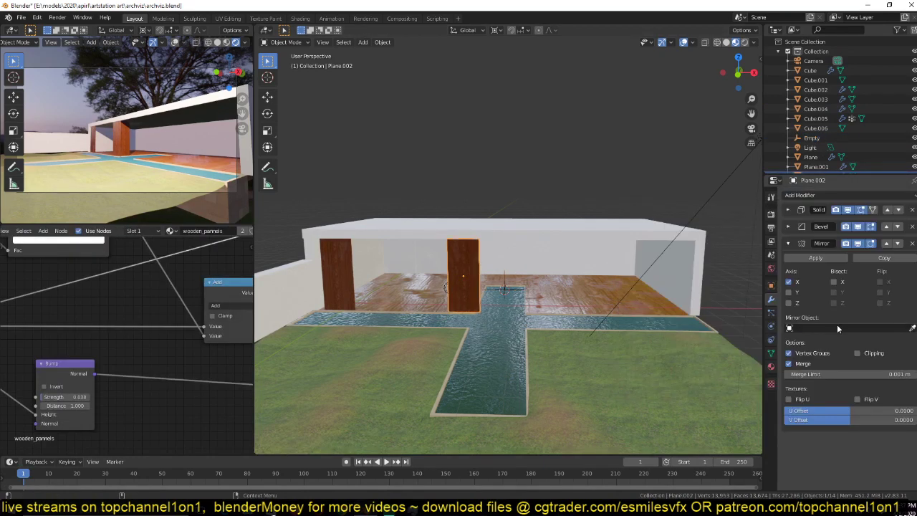
click(911, 328)
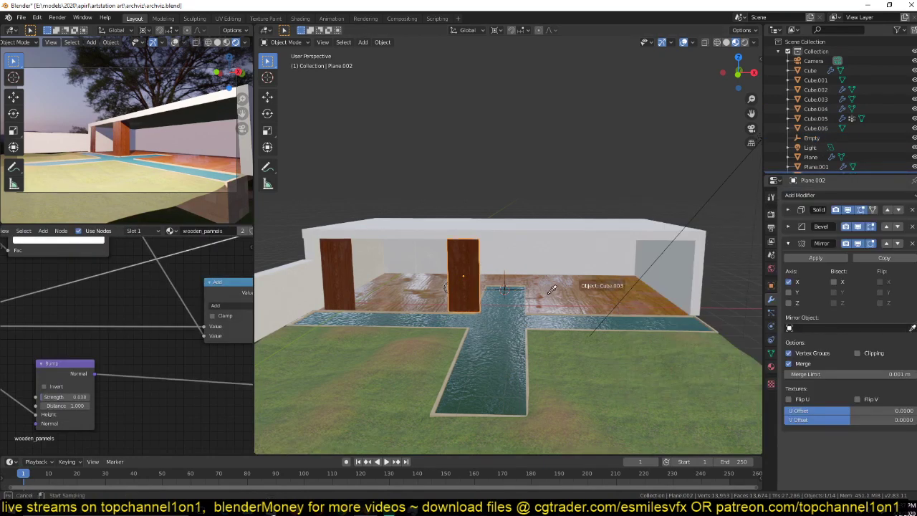
click(507, 270)
middle_drag(528, 292, 521, 307)
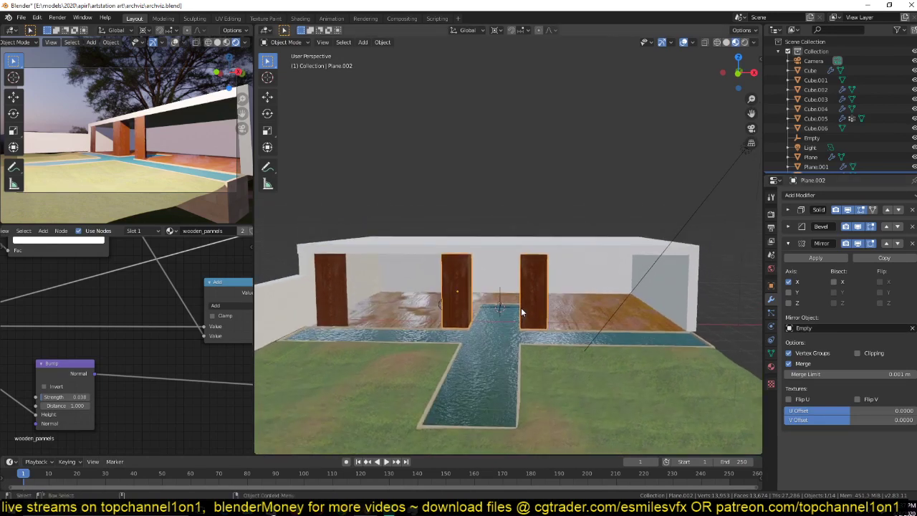
Step: Join the wooden panel at the far end of the glass into the mirrored corner panels, deselect, and save the file
click(410, 295)
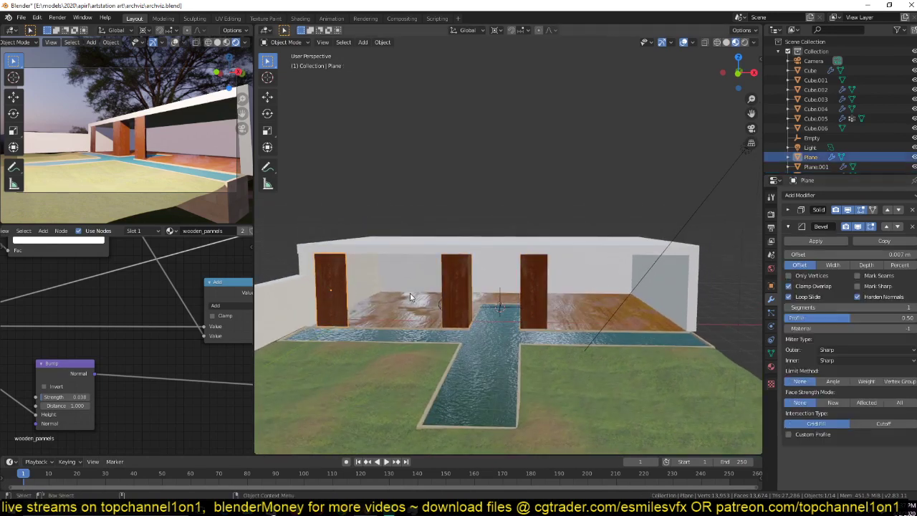
click(457, 286)
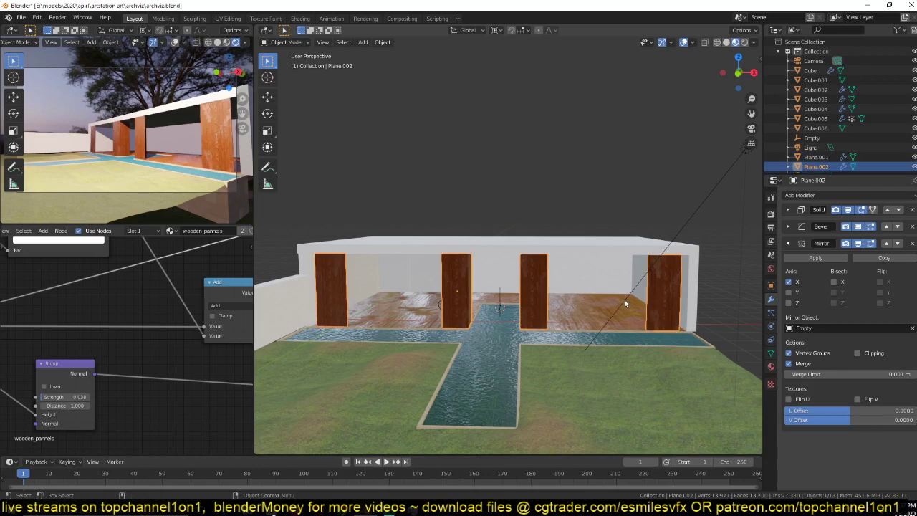
key(alt+a)
middle_drag(645, 308, 560, 306)
key(ctrl+s)
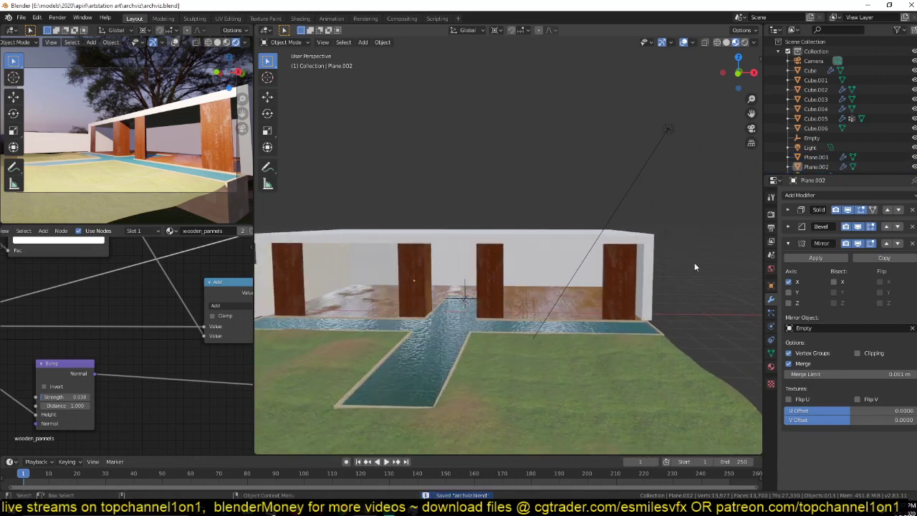
Step: Open the house wall mesh for editing, select its end face beside the outermost mirrored panel, and switch to Solid shading
click(658, 264)
click(653, 269)
key(Tab)
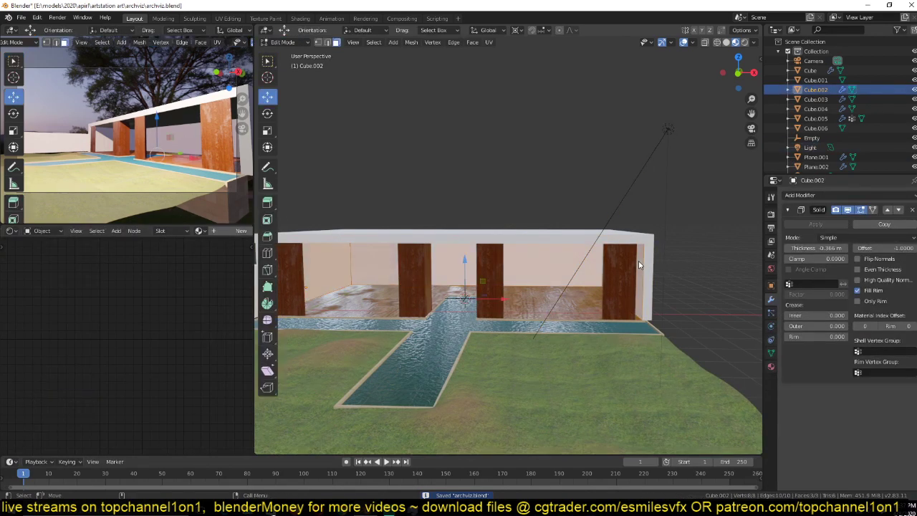
click(639, 263)
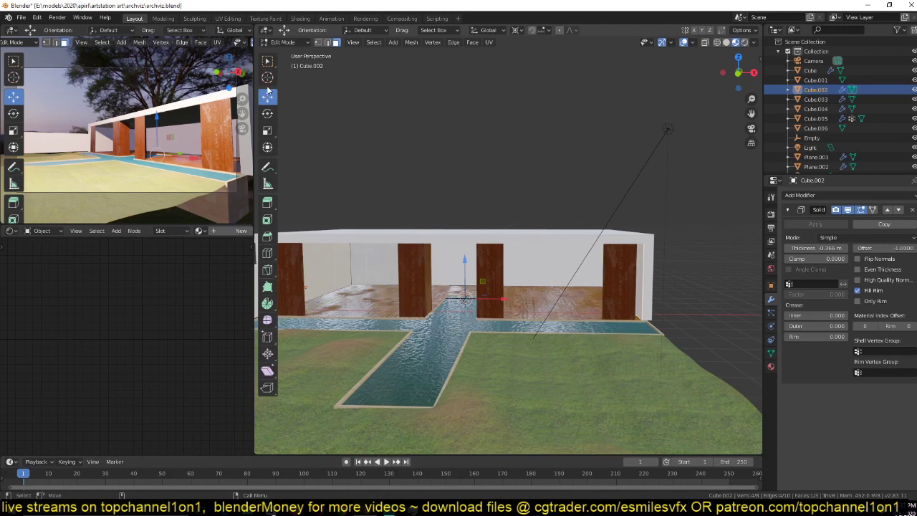
key(alt+a)
key(z)
click(627, 266)
key(z)
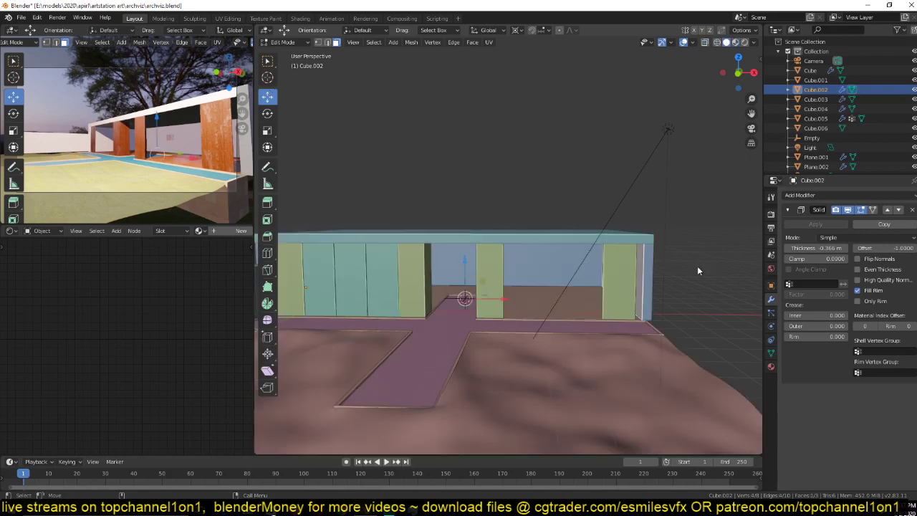
Step: Set the pivot to Median Point and move the wall's end face inward along X toward the outermost wooden panel
key(period)
click(608, 215)
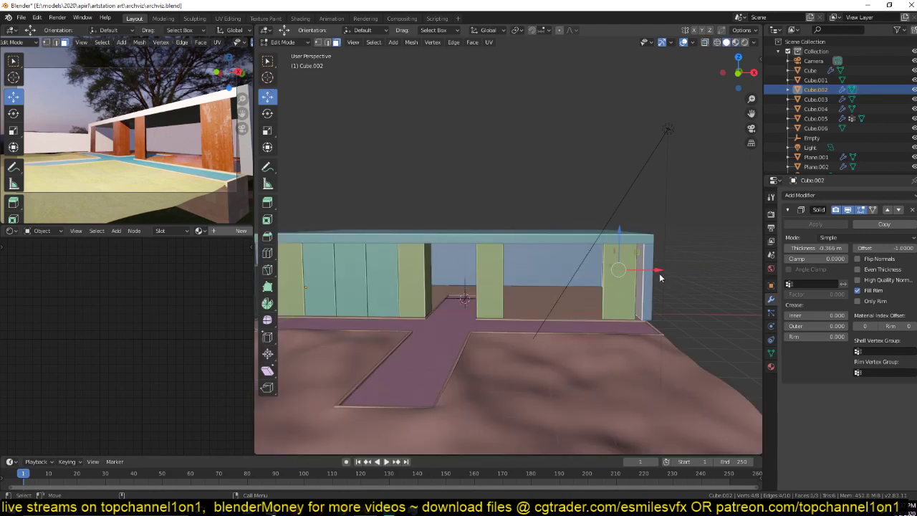
drag(660, 278, 648, 271)
key(Tab)
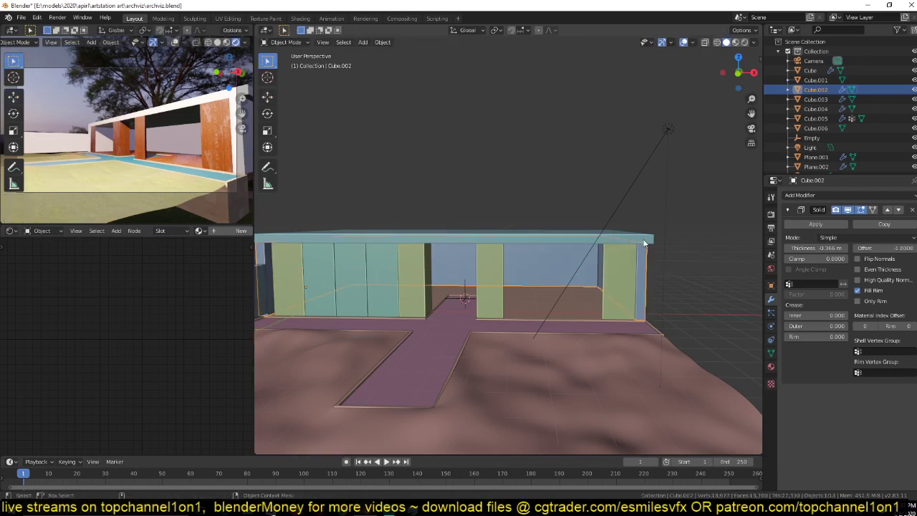
Step: Clear the selection and save the file with the shifted end wall
click(644, 246)
key(ctrl+s)
key(alt+a)
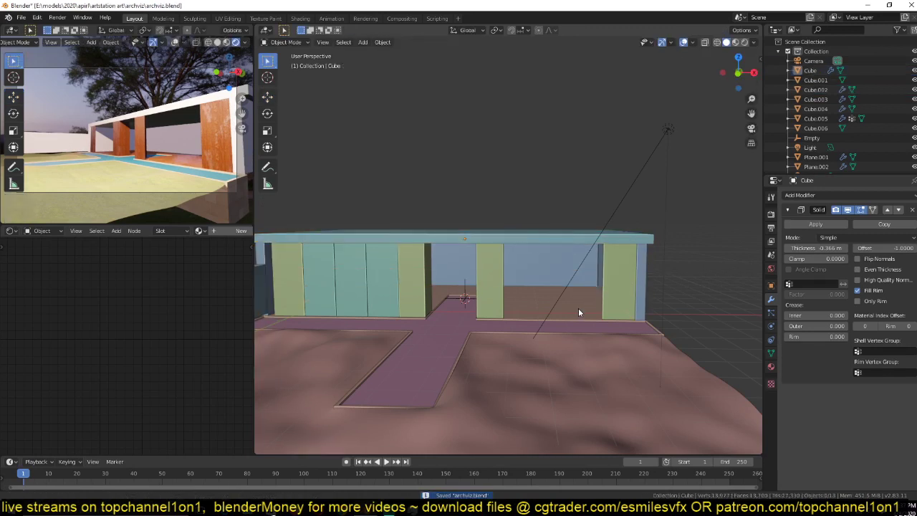
shift+middle_drag(578, 308, 603, 303)
key(ctrl+s)
scroll(581, 308, up, 1)
scroll(582, 309, up, 1)
scroll(604, 302, down, 1)
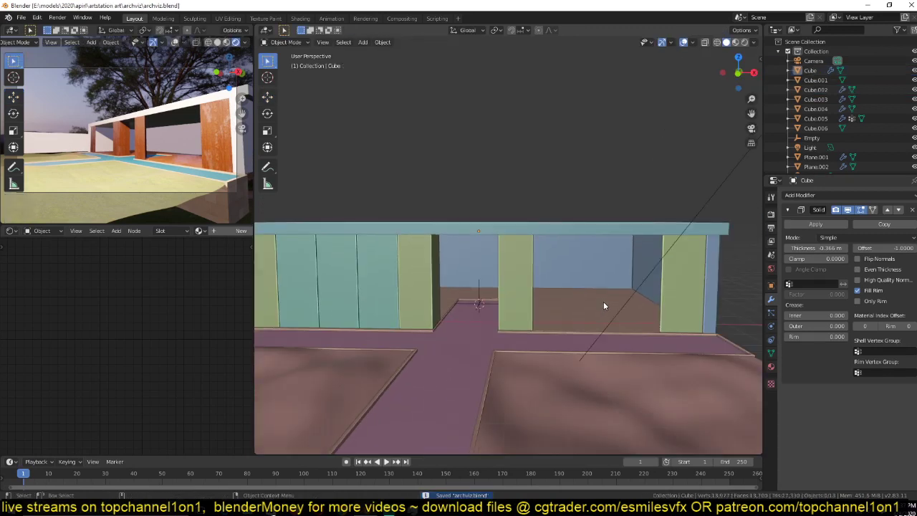
Step: Duplicate the row of glass panels along X by about 8.09 m into the opening between the mirrored wooden panels, and save the file
click(389, 289)
key(alt)
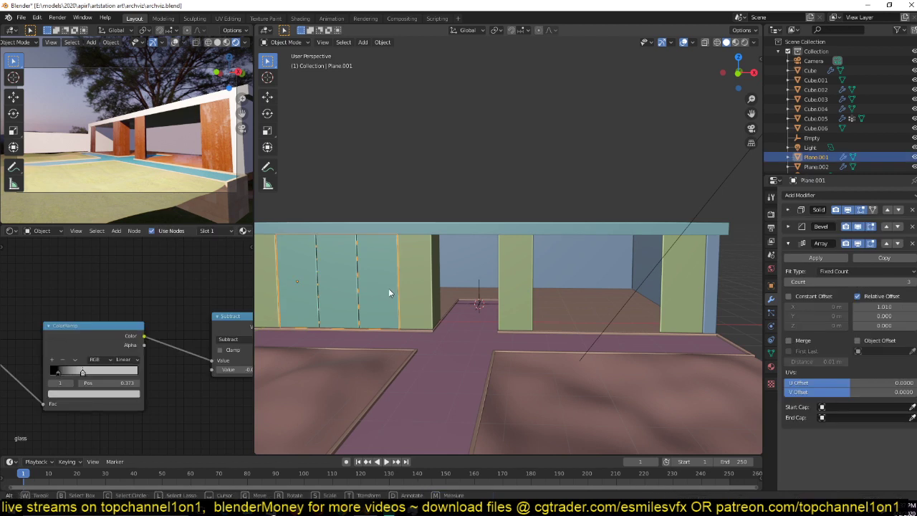
right_click(502, 275)
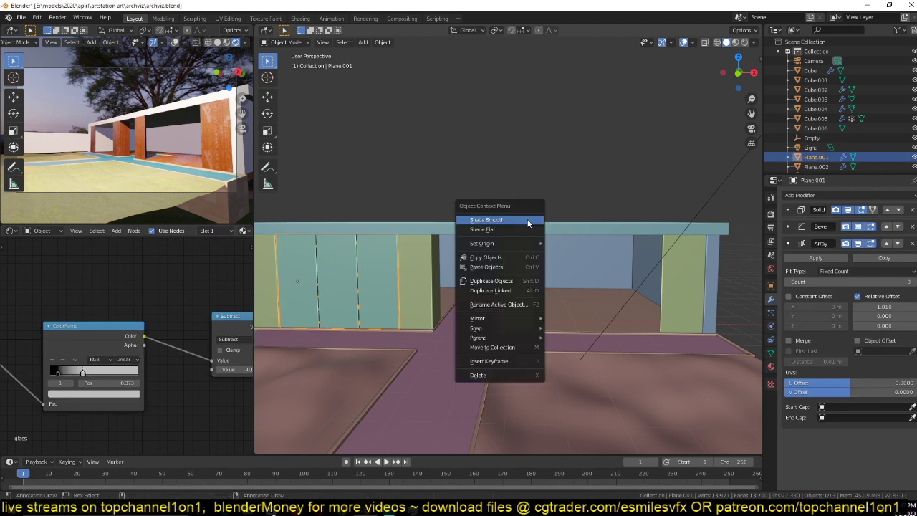
key(shift+d)
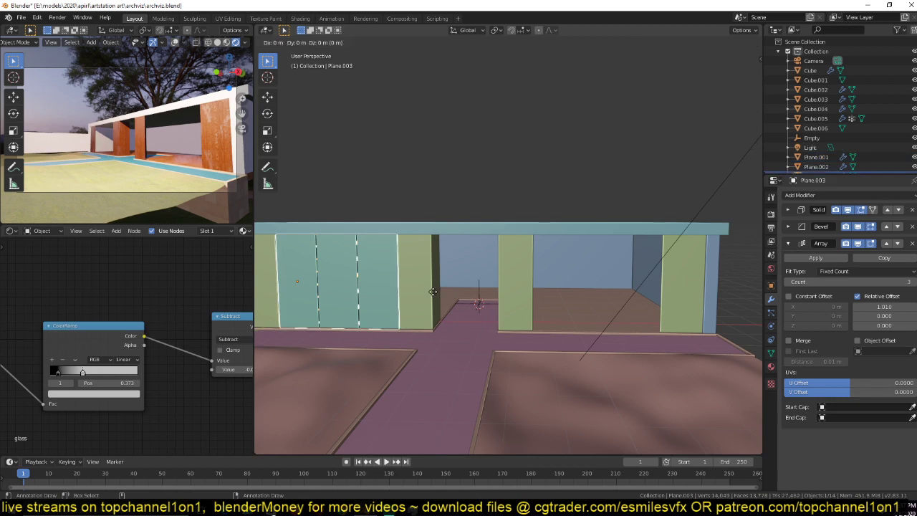
key(x)
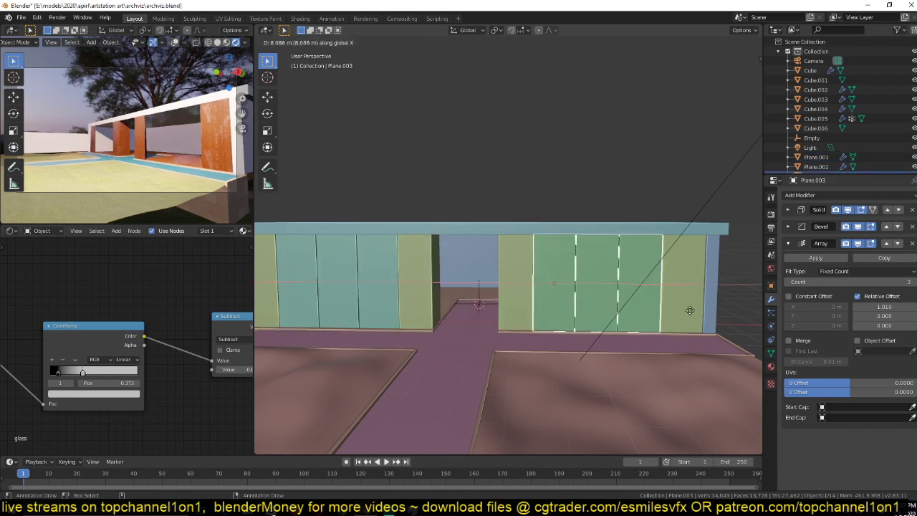
click(690, 310)
key(ctrl+s)
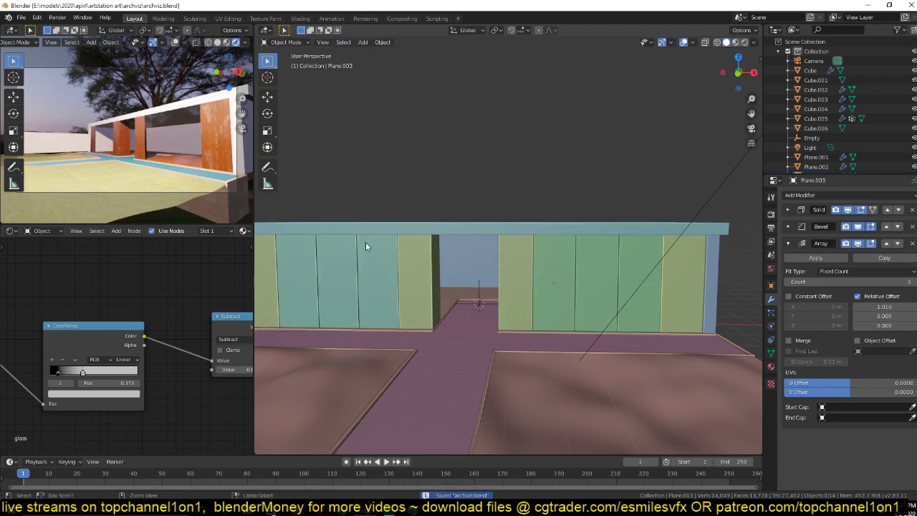
Step: Open the wooden panels mesh for editing in top wireframe view and select the side panel face lining the entrance passage
click(420, 252)
key(KP_7)
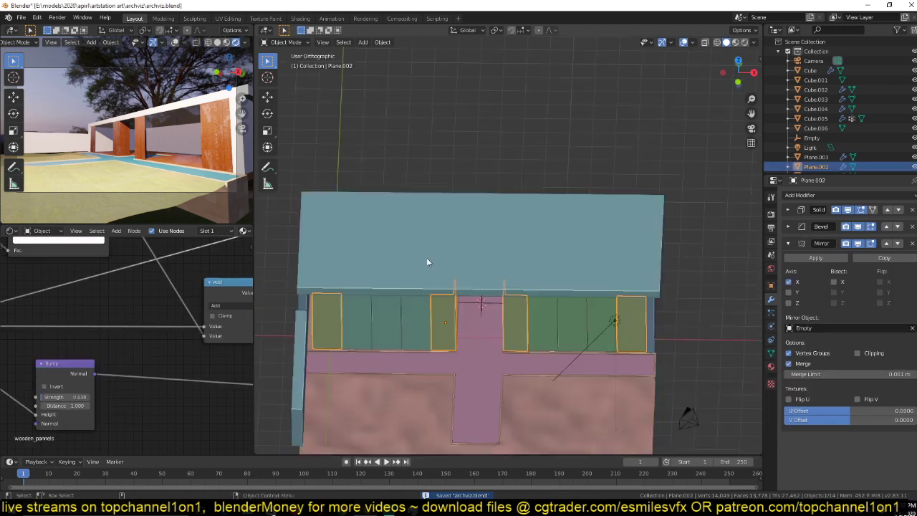
key(shift+z)
scroll(464, 307, up, 2)
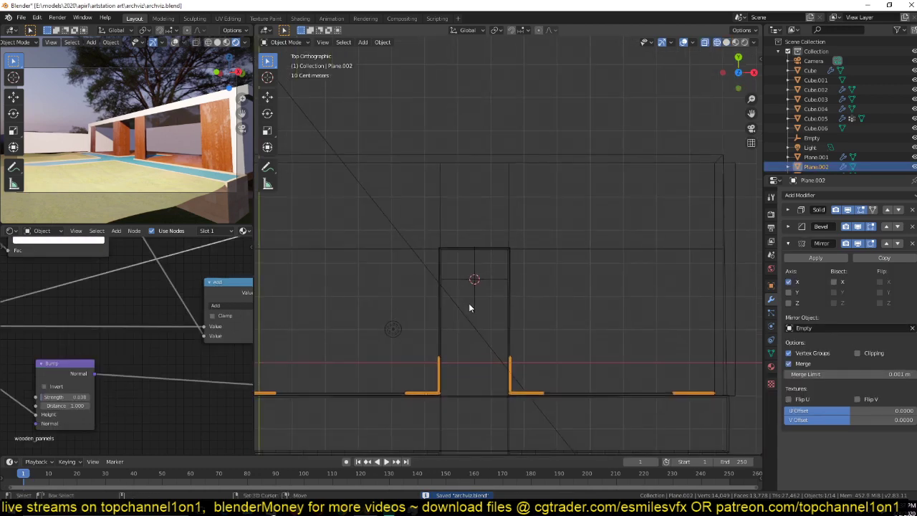
key(Tab)
click(437, 371)
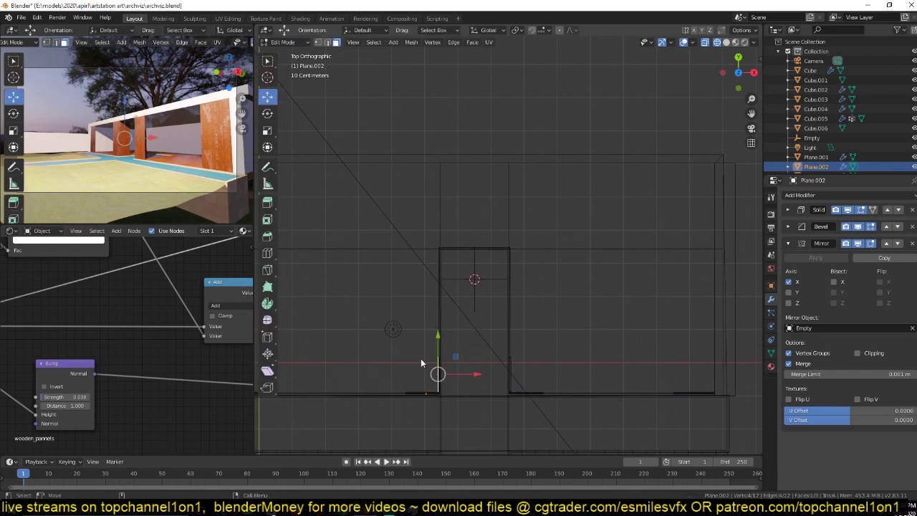
Step: Duplicate the selected side panel face and move the copy along Y, deeper into the entrance passage
key(g)
right_click(459, 374)
right_click(453, 375)
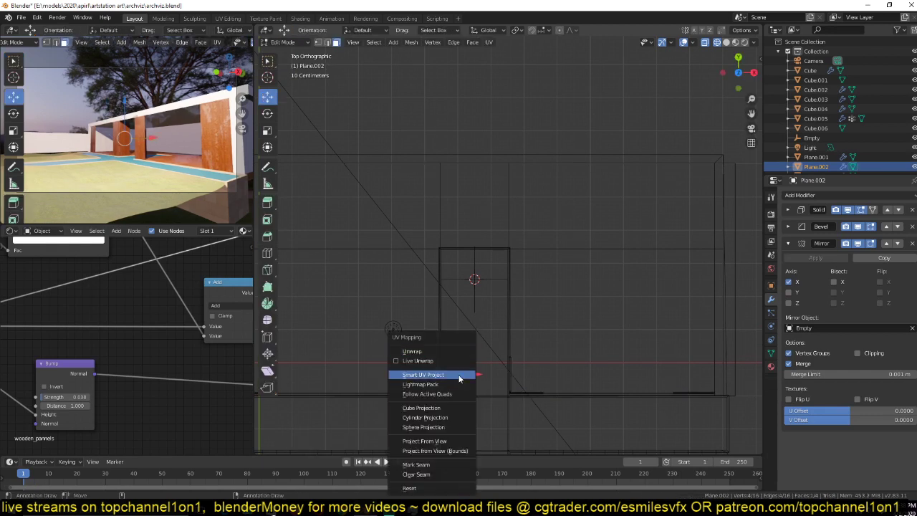
key(g)
key(y)
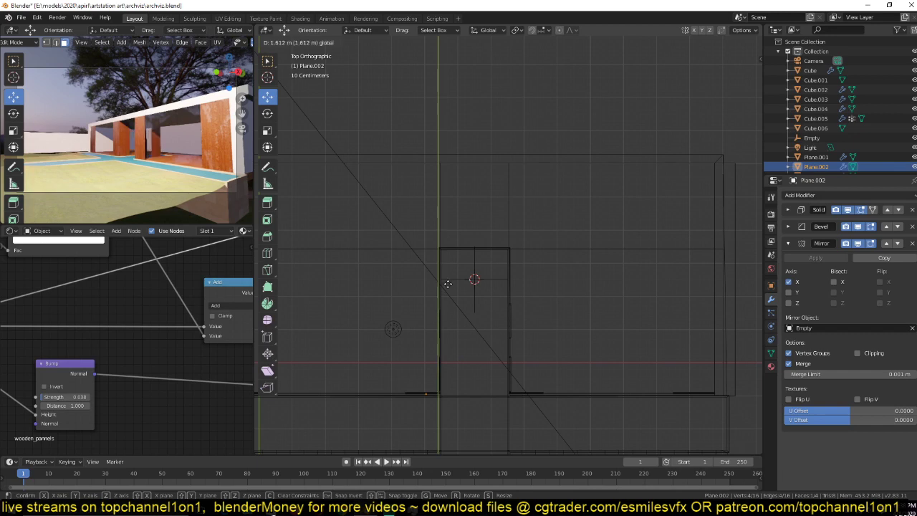
click(448, 297)
middle_drag(448, 298, 460, 227)
scroll(460, 227, up, 5)
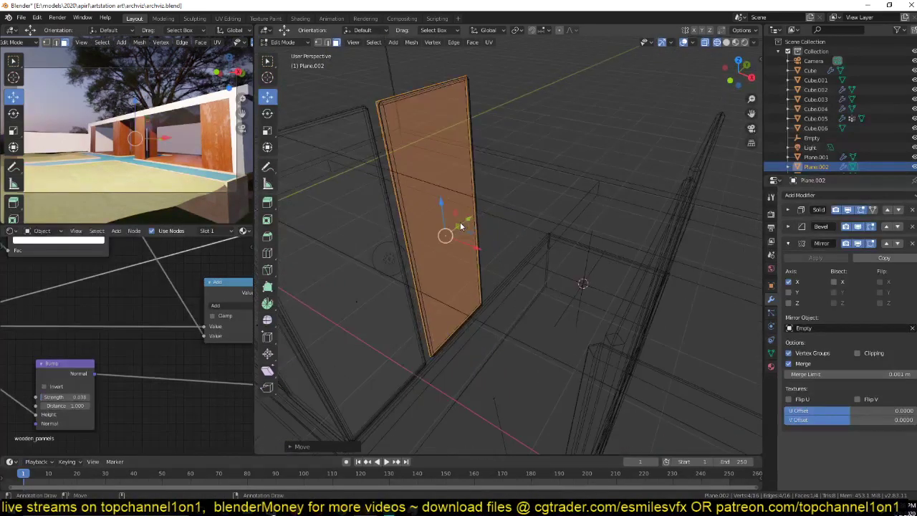
key(shift+z)
key(x)
click(470, 203)
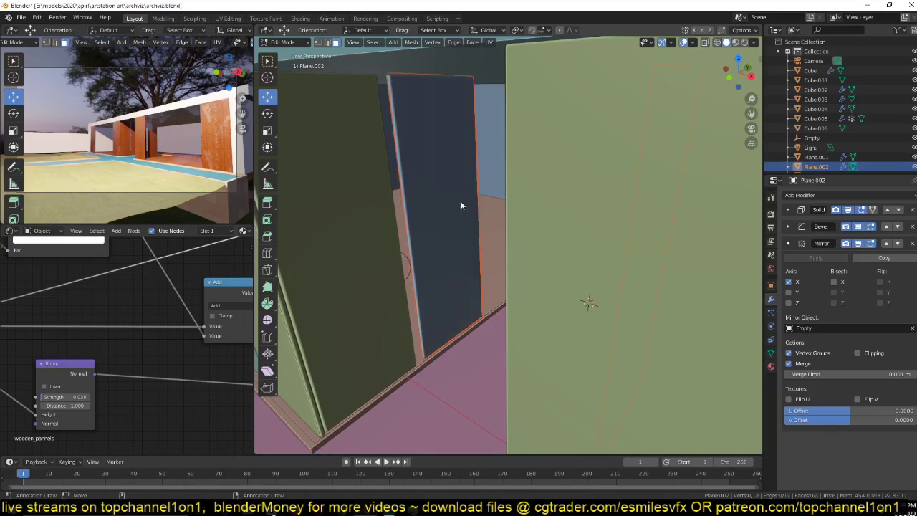
click(789, 209)
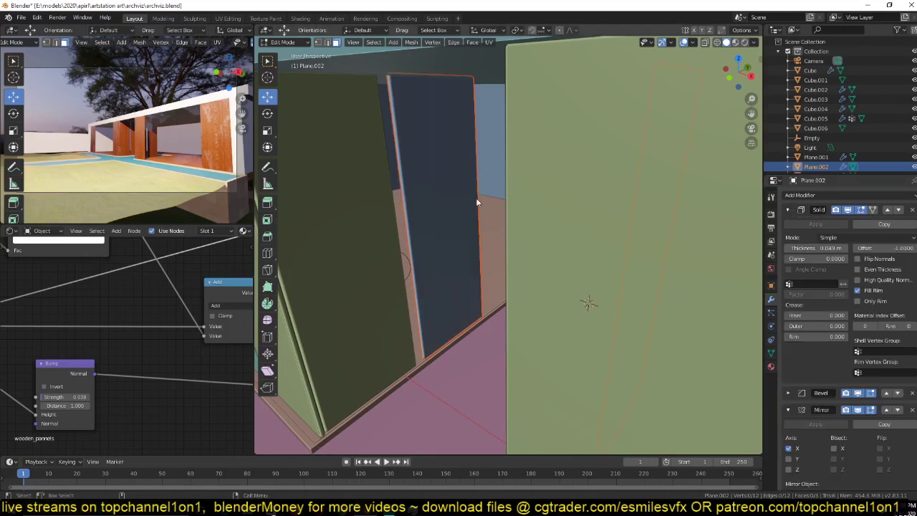
click(735, 42)
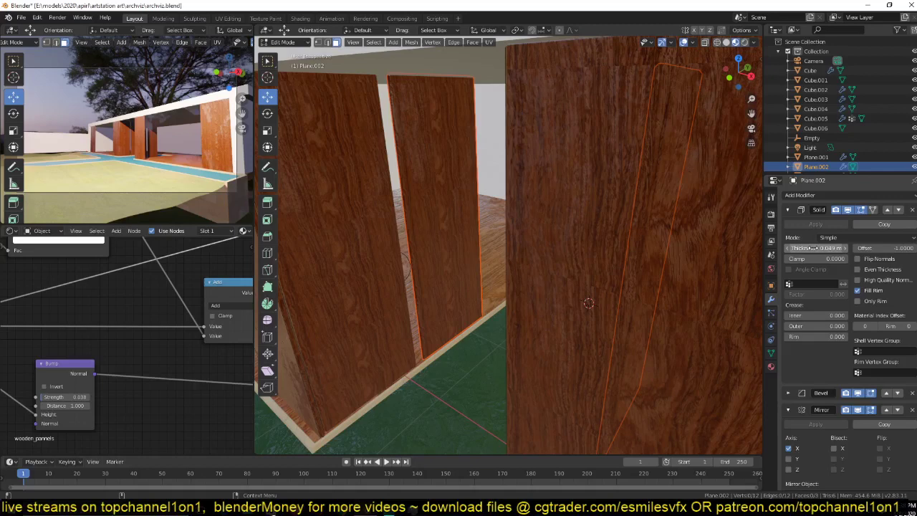
key(ctrl+z)
key(ctrl+z)
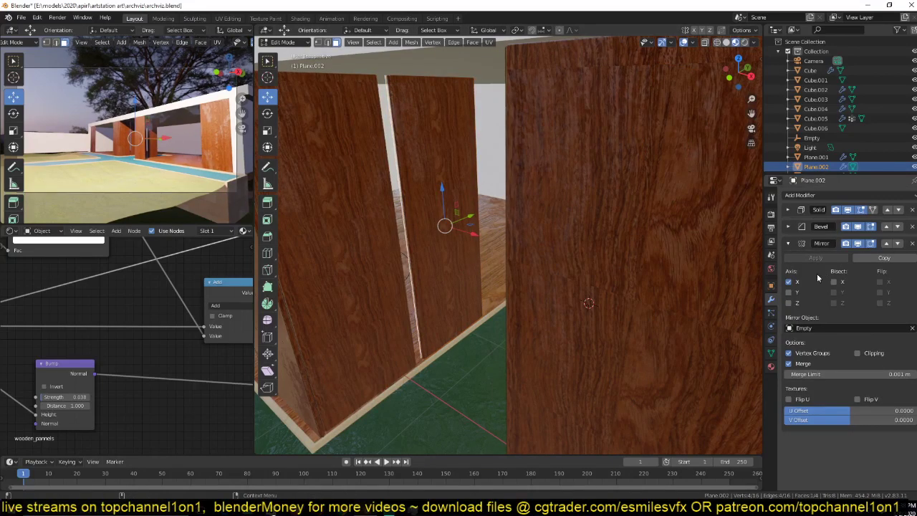
key(ctrl+z)
key(ctrl+shift+z)
Step: Separate the duplicated side panel face from the wooden panels into its own object and leave mesh editing
scroll(473, 259, down, 3)
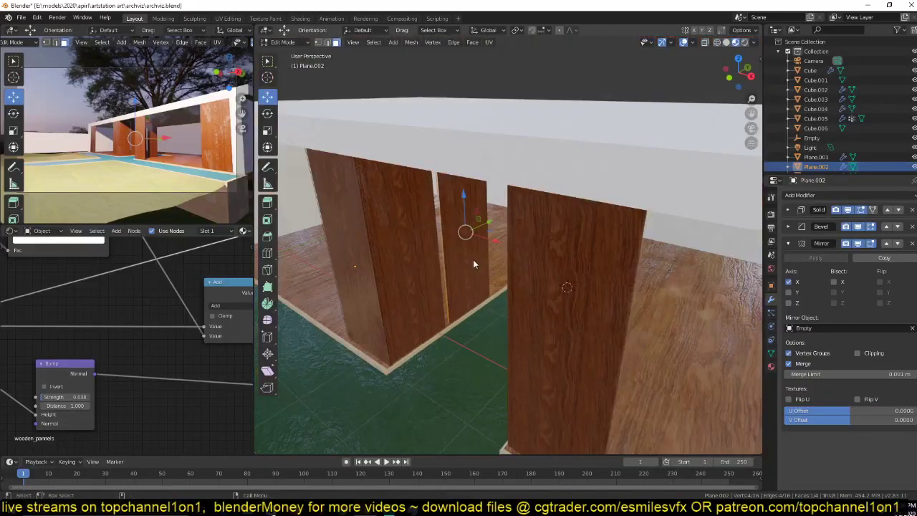
key(Tab)
key(Tab)
key(z)
key(p)
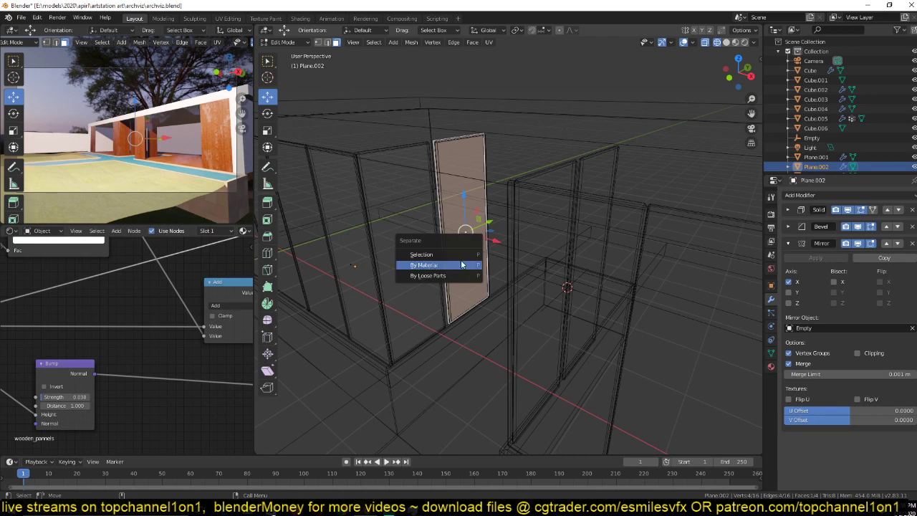
click(462, 265)
key(Tab)
Step: Select the separated panel, switch to Solid shading, and set its Solidify thickness to -0.252 m
click(492, 204)
key(z)
click(563, 204)
click(788, 210)
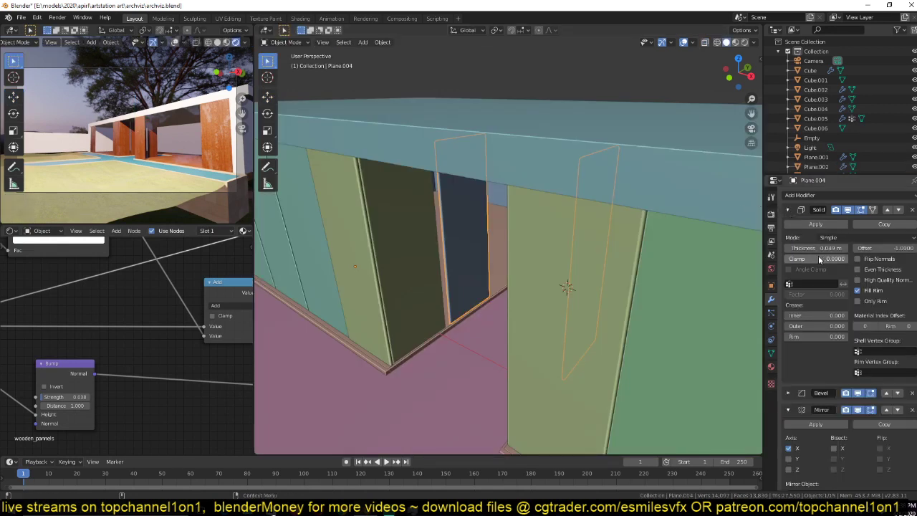
drag(824, 248, 885, 248)
Step: Give the thickened panel its own copy of the wooden_pannels material and rename the copy wall
scroll(172, 231, right, 5)
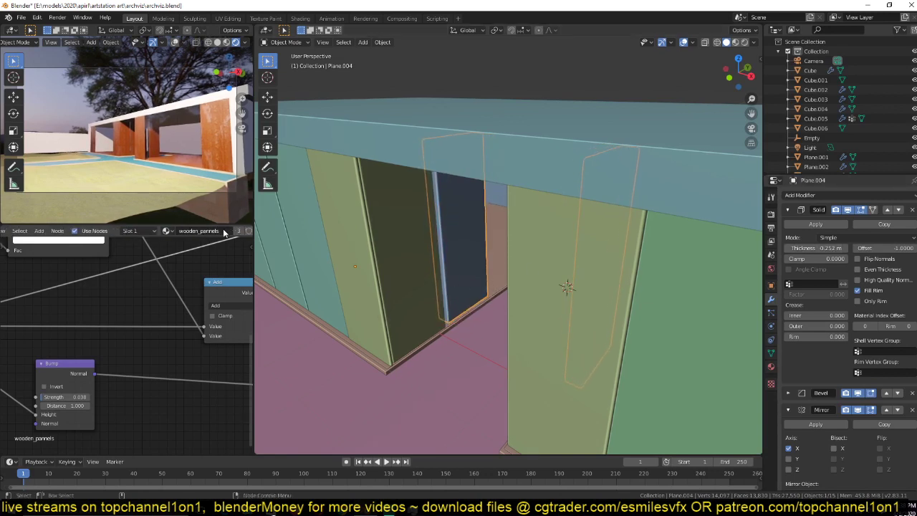
click(176, 230)
double_click(165, 231)
text(wa)
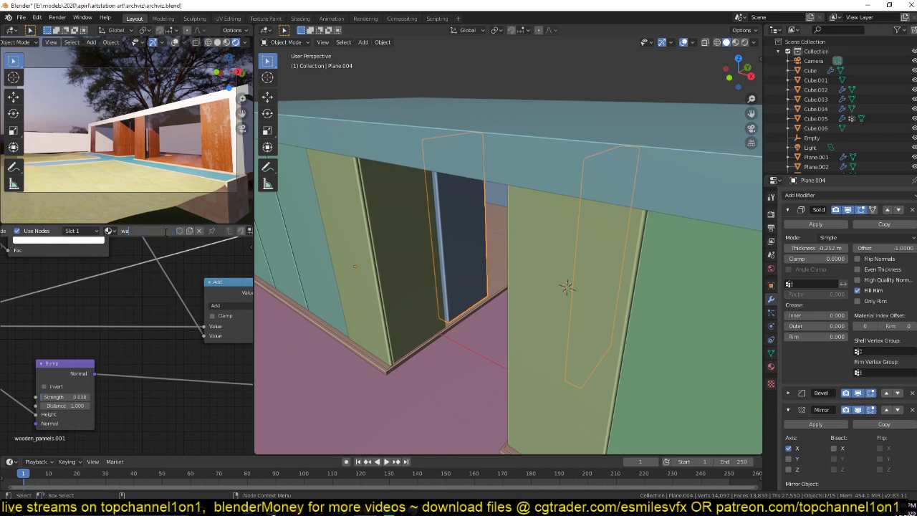
text(ll)
key(Return)
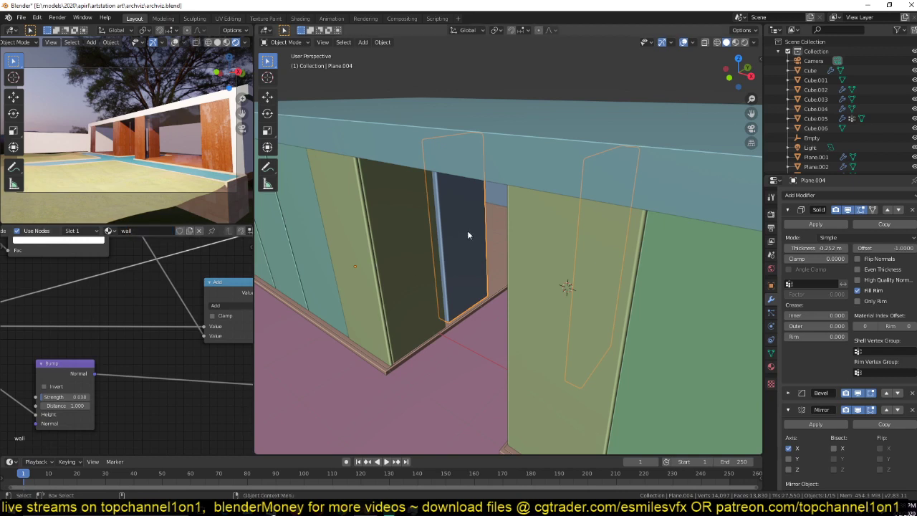
Step: Isolate the panel in Material Preview and delete the Multiply colour node feeding the wall material's Base Color
key(KP_Divide)
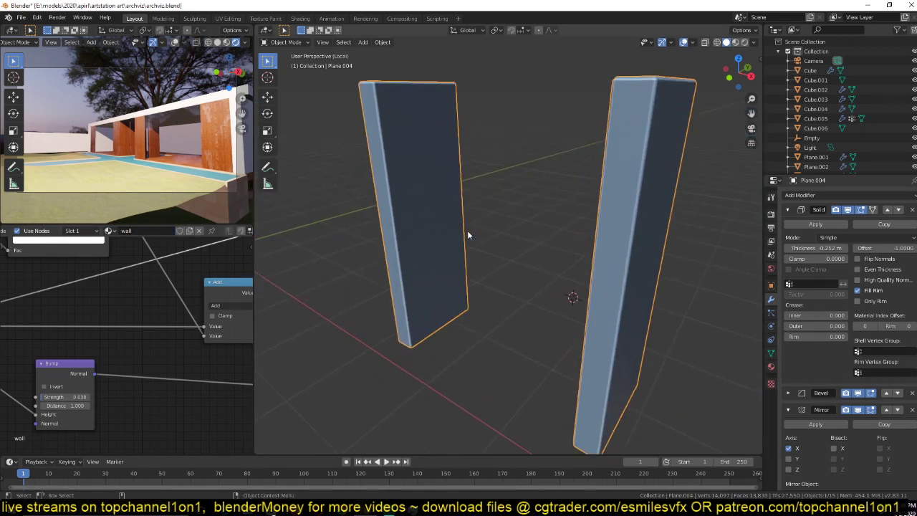
click(734, 42)
middle_drag(631, 96, 549, 172)
scroll(518, 153, up, 5)
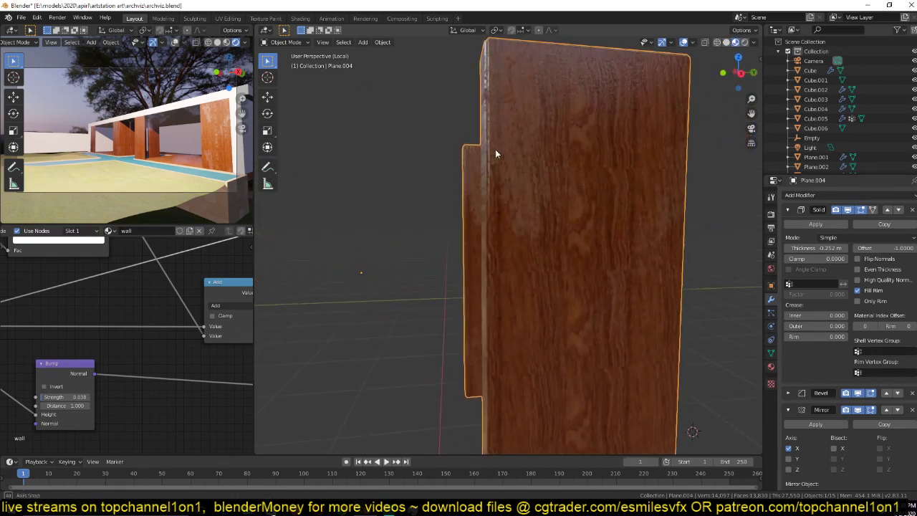
middle_drag(496, 149, 502, 156)
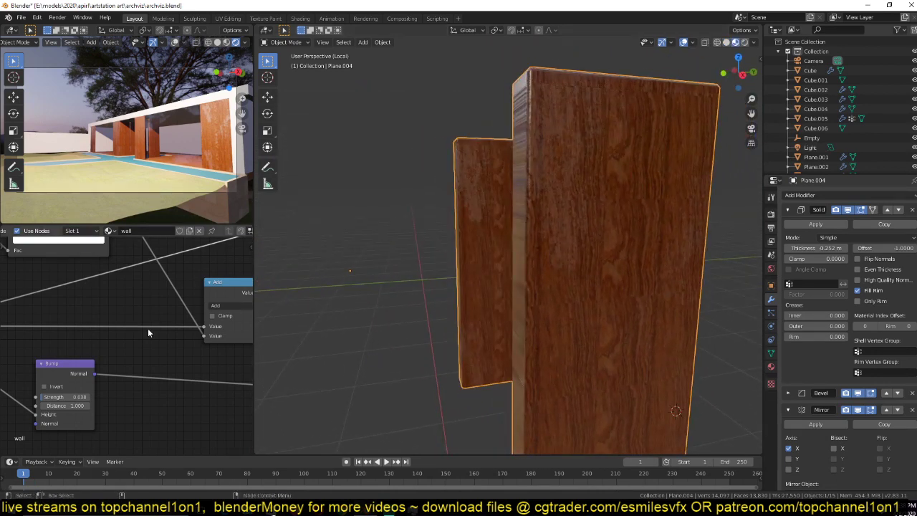
middle_drag(147, 328, 163, 341)
scroll(164, 341, up, 1)
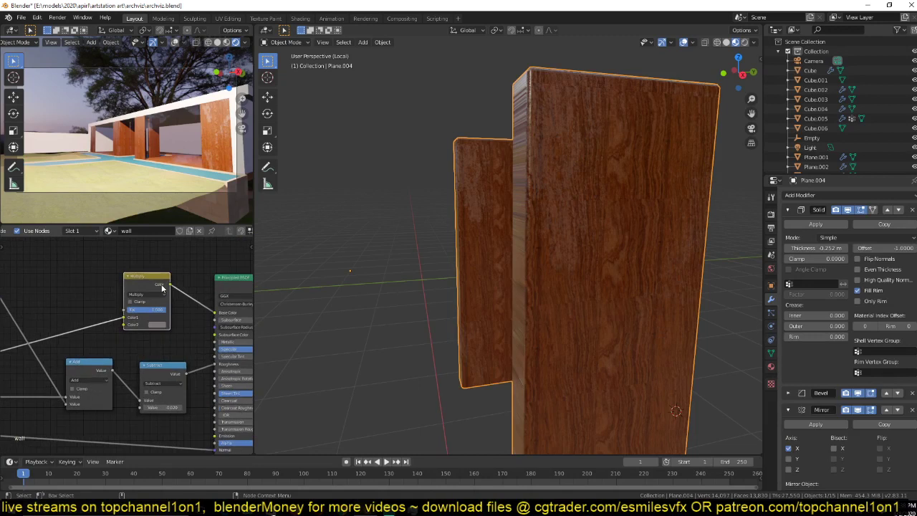
key(x)
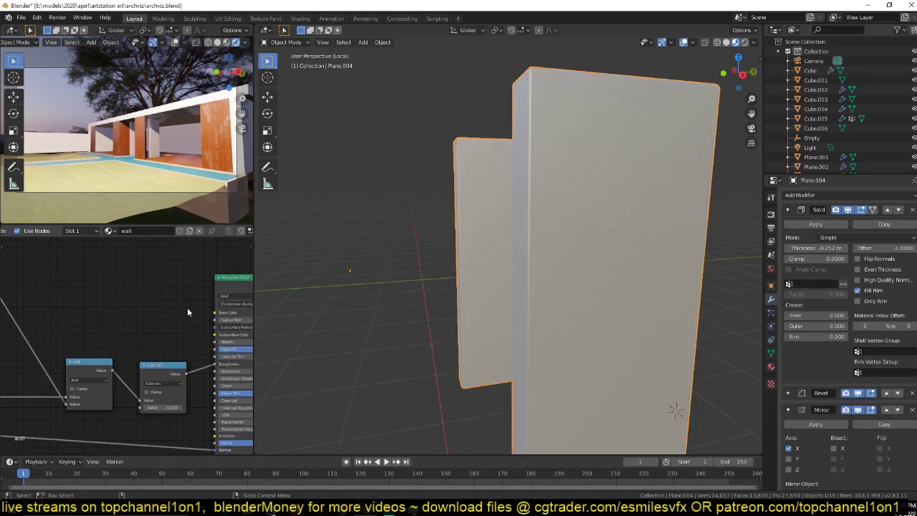
Step: Reposition the Bump node in the wall material and raise its Strength to 0.079
scroll(195, 311, up, 1)
middle_drag(408, 253, 358, 215)
scroll(403, 173, up, 1)
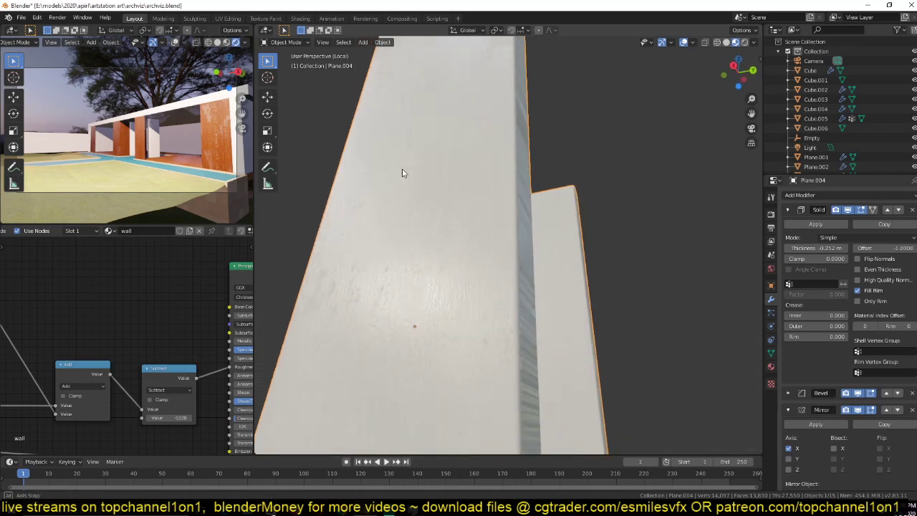
middle_drag(403, 173, 461, 217)
scroll(449, 250, up, 1)
scroll(448, 250, down, 2)
scroll(199, 347, up, 3)
middle_drag(170, 360, 139, 261)
middle_drag(126, 372, 213, 371)
middle_drag(120, 389, 231, 379)
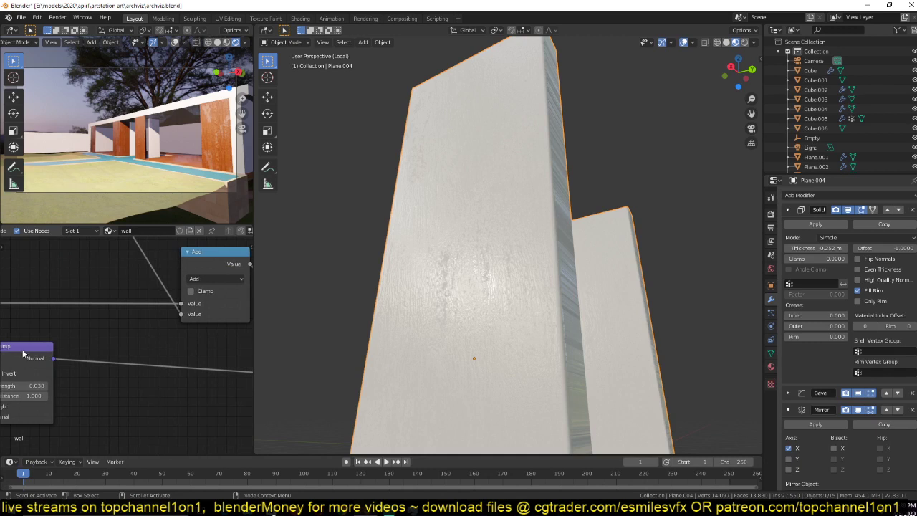
drag(23, 353, 104, 344)
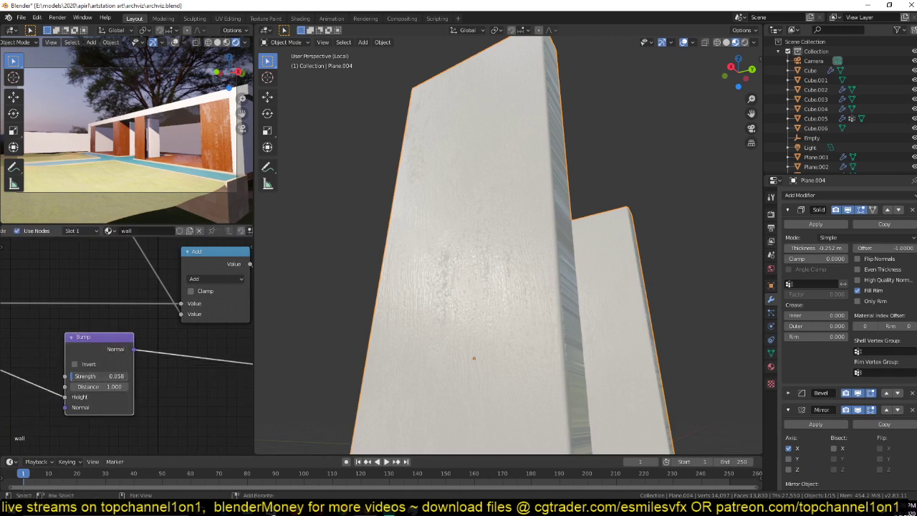
drag(99, 376, 116, 376)
Step: Leave local view and tint the wall material's Base Color a warm off-white
middle_drag(423, 237, 478, 289)
key(KP_Divide)
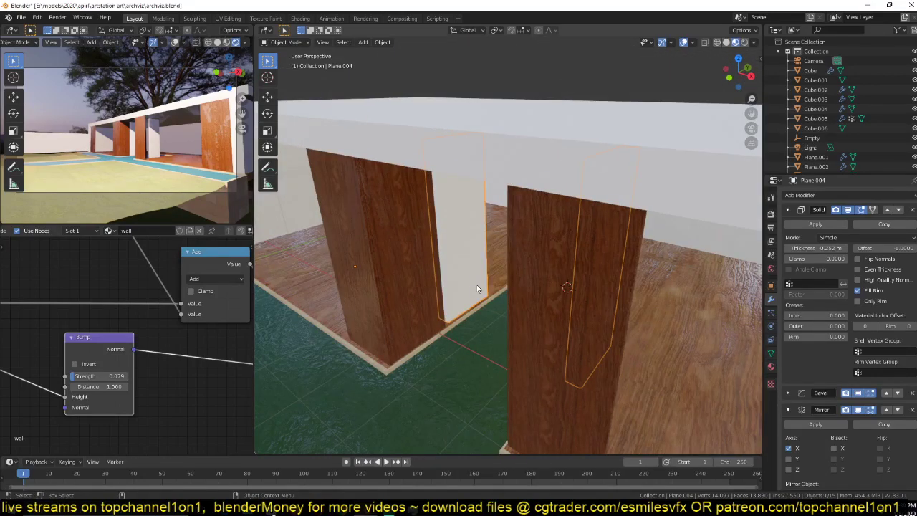
middle_drag(215, 308, 64, 344)
click(167, 314)
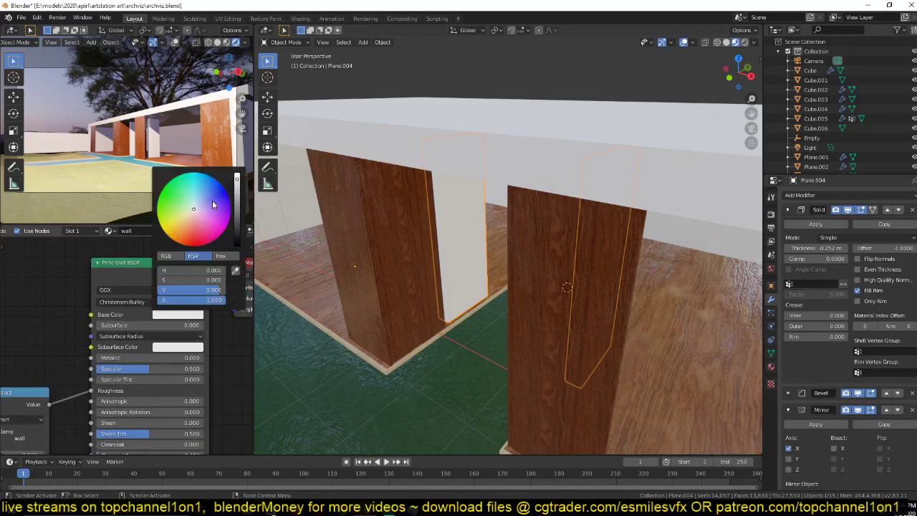
Step: Link the wall material from the entrance panel to the house roof and wall mesh, deselect, and save the file
click(539, 145)
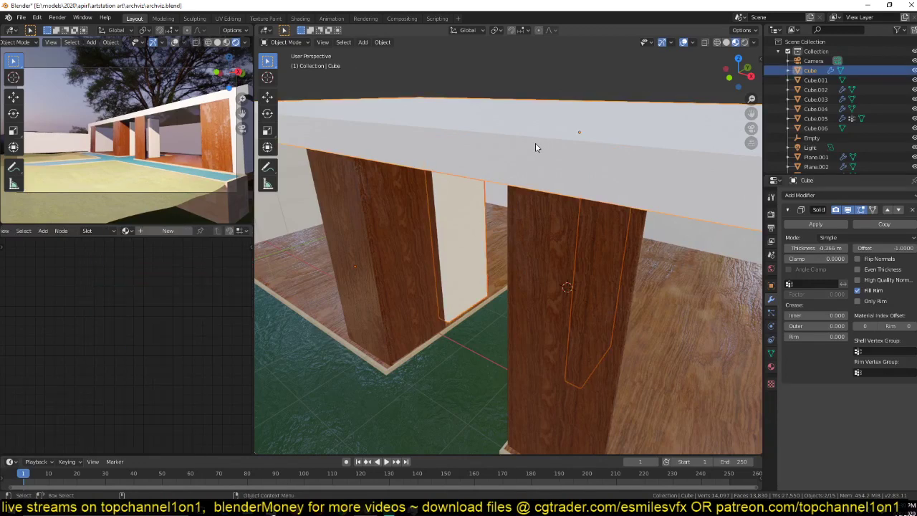
shift+click(470, 215)
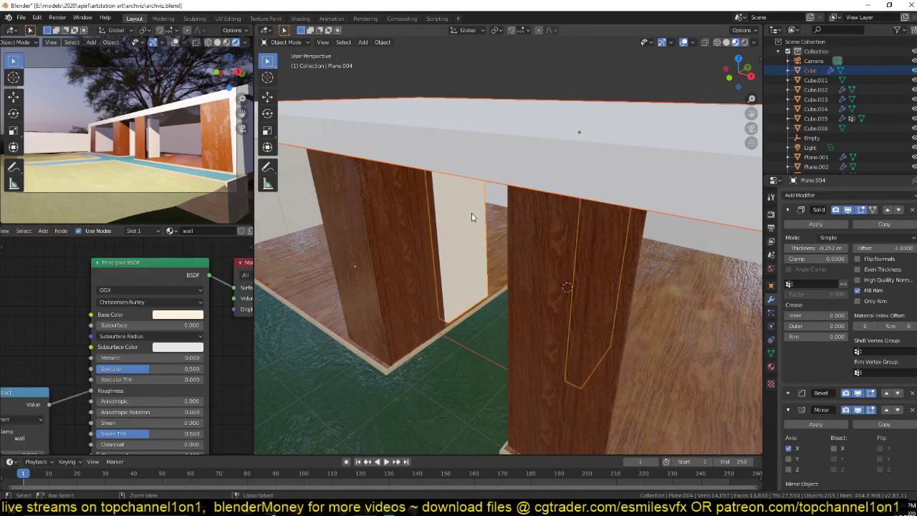
key(ctrl+l)
click(472, 215)
click(577, 153)
key(alt+a)
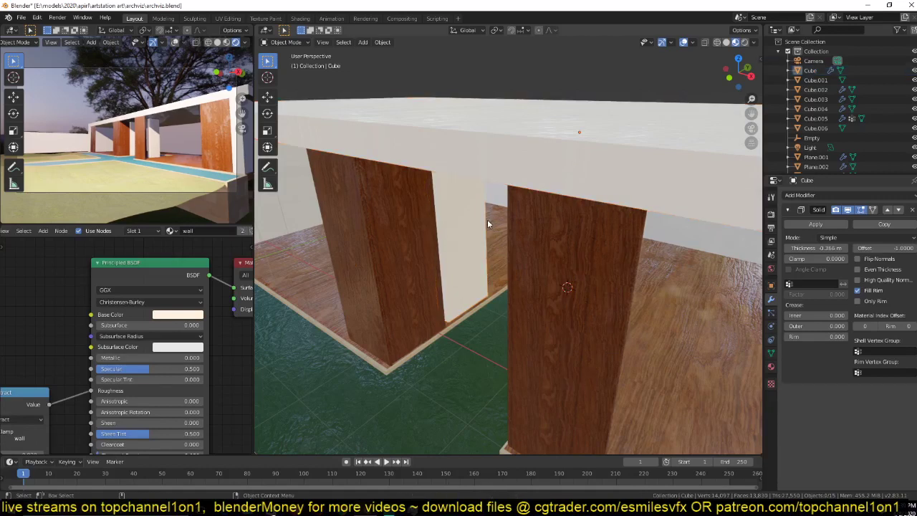
key(ctrl+s)
Step: Edit the white entrance wall panel's vertices in top wireframe view and shift the whole panel slightly on the plan
click(470, 234)
middle_drag(472, 241, 491, 227)
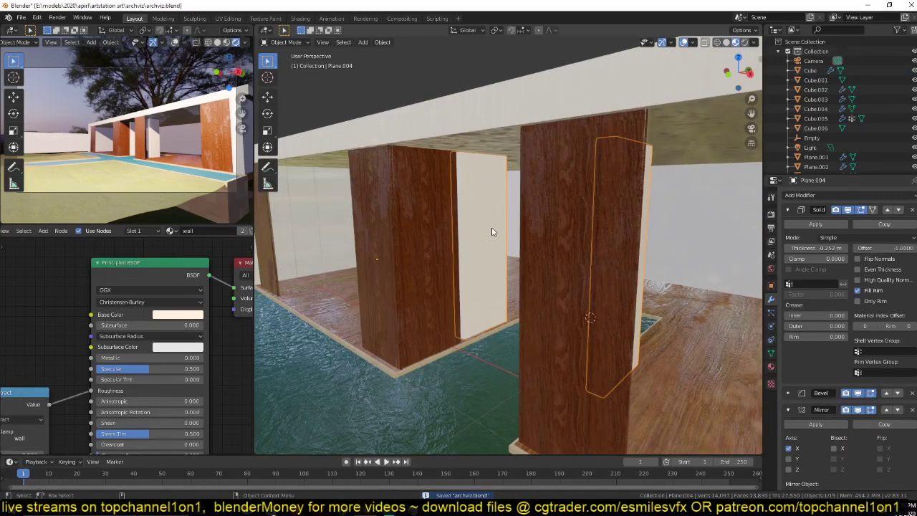
key(Tab)
key(KP_7)
key(z)
key(4)
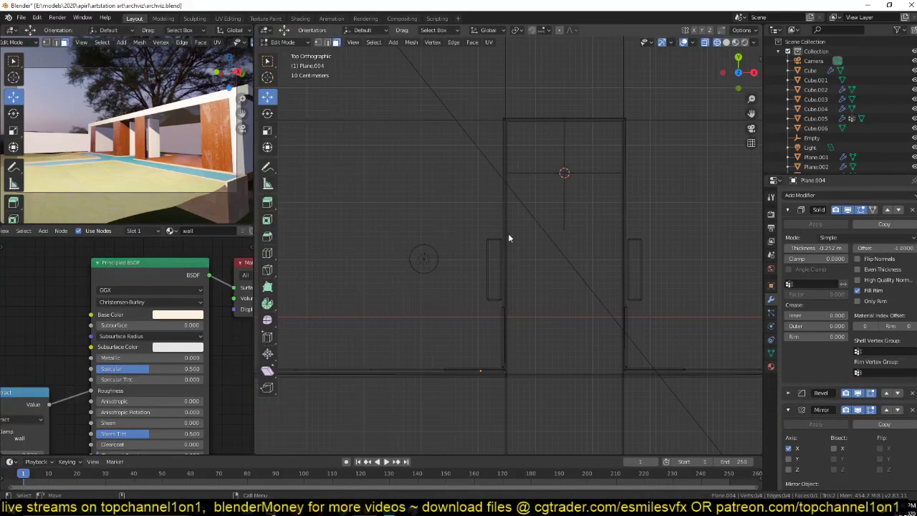
scroll(508, 238, down, 3)
key(Tab)
scroll(508, 261, up, 2)
key(Tab)
key(1)
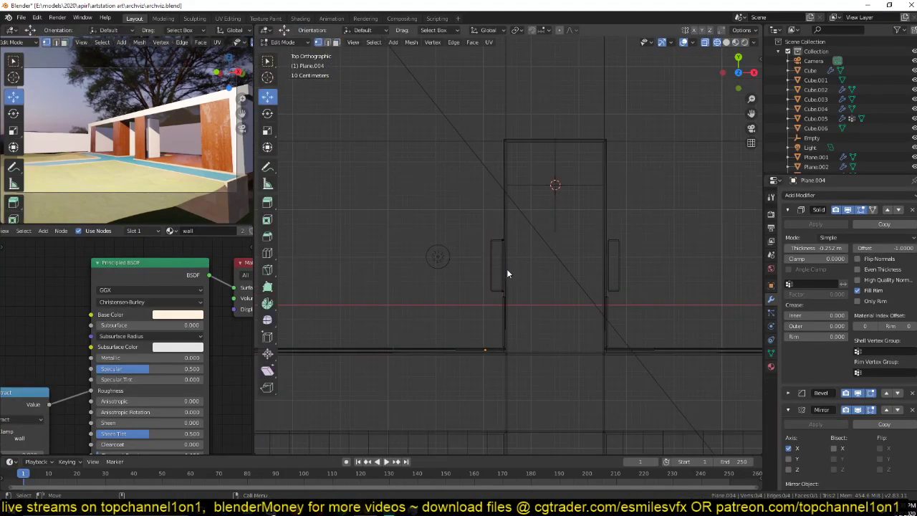
key(a)
drag(456, 223, 513, 304)
drag(533, 265, 535, 263)
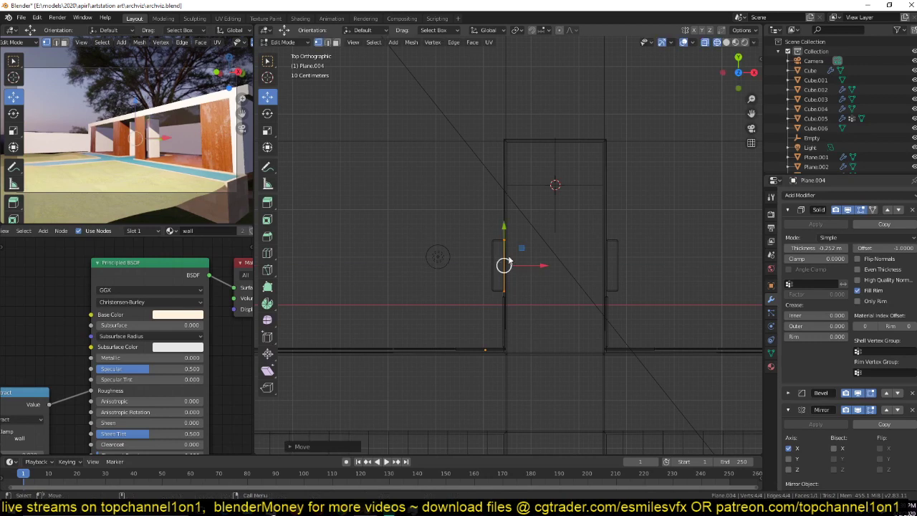
Step: Move the wall panel's rear vertices along Y to line up with the back end of the entrance walkway
click(506, 246)
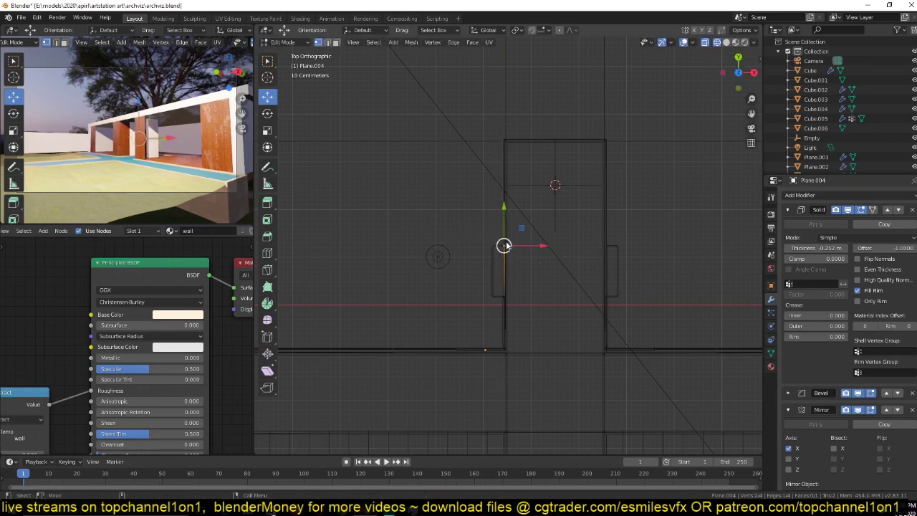
key(g)
key(y)
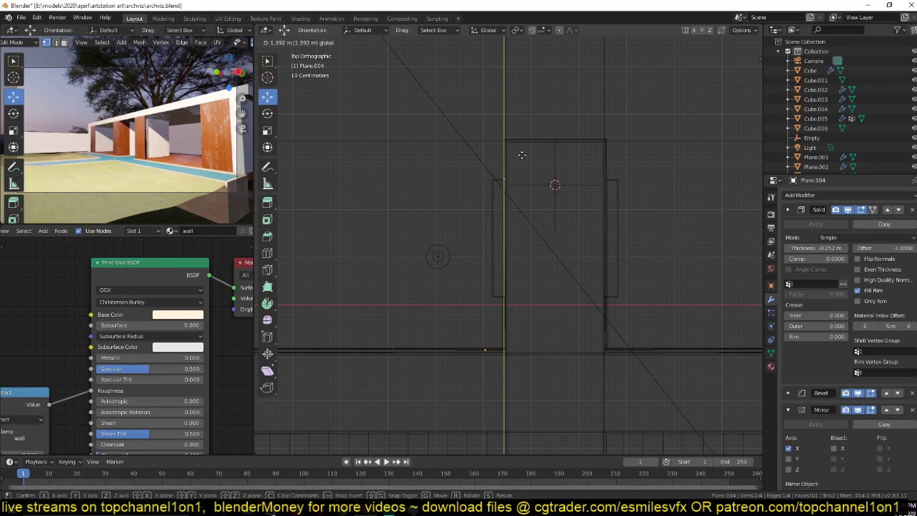
click(532, 116)
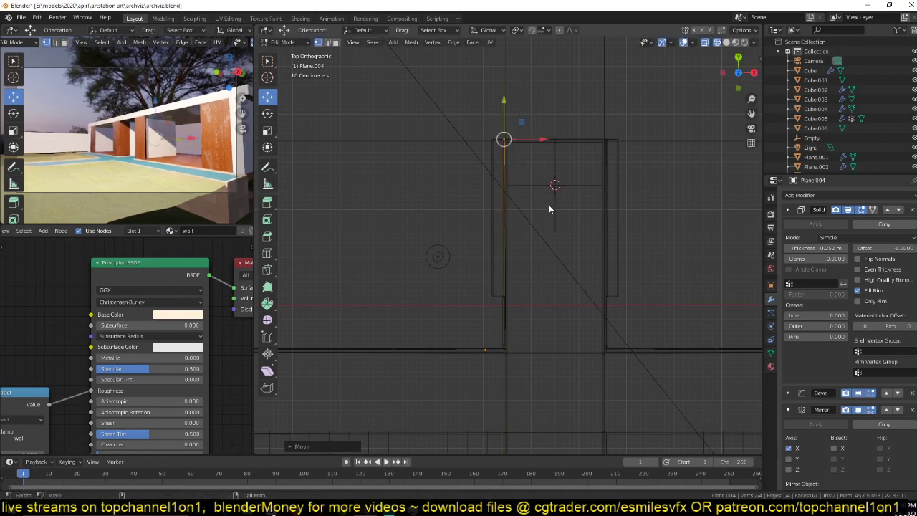
shift+middle_drag(550, 206, 555, 247)
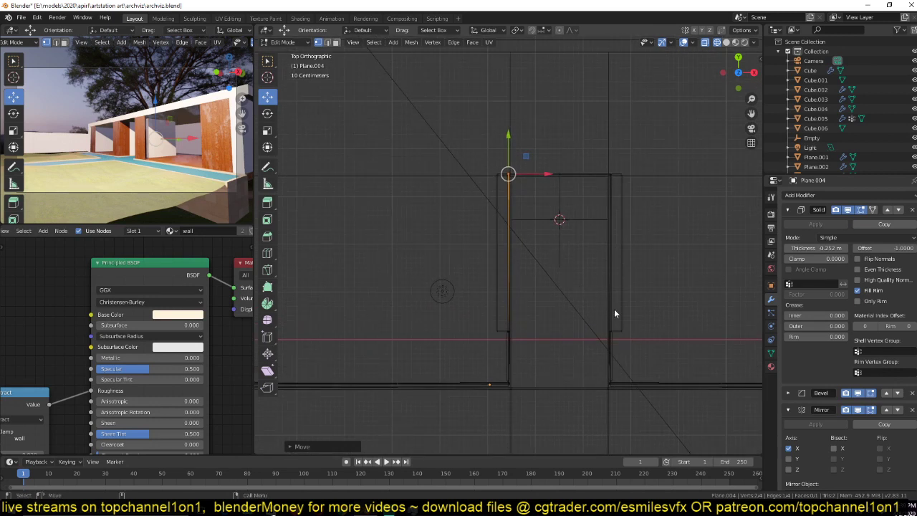
Step: Extend the wall panel's front vertices slightly toward the entrance, leave mesh editing and save the file
key(alt+a)
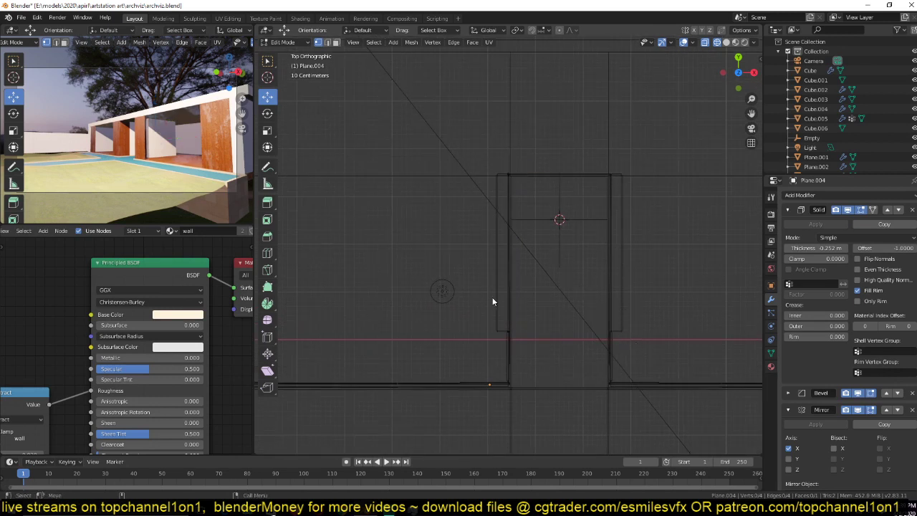
click(520, 329)
mouse_move(508, 308)
mouse_down()
mouse_move(510, 330)
mouse_move(509, 315)
mouse_up()
key(Tab)
key(ctrl+s)
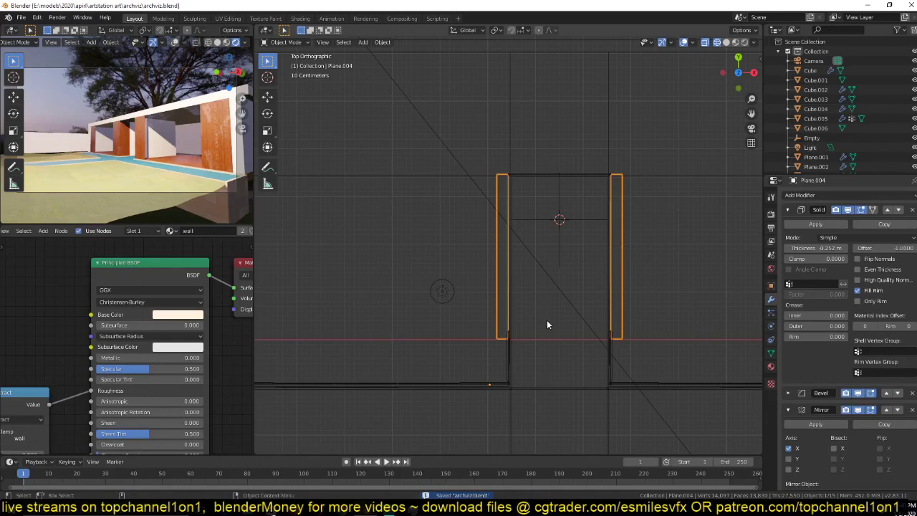
Step: Add a centred vertical loop cut across the lengthened wall panel
key(Tab)
middle_drag(547, 320, 476, 226)
key(ctrl+r)
click(489, 180)
right_click(489, 179)
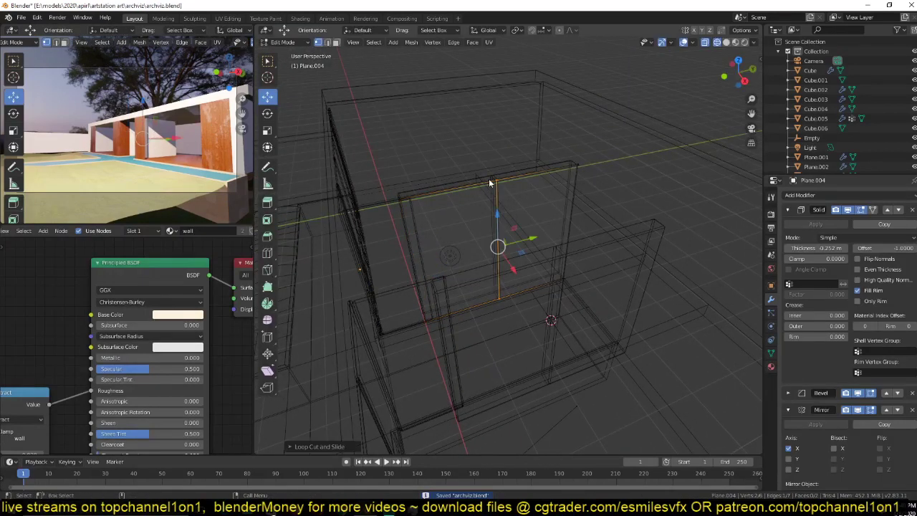
Step: Delete the face on the front half of the wall panel, leave mesh editing and save the file
key(3)
click(450, 259)
key(x)
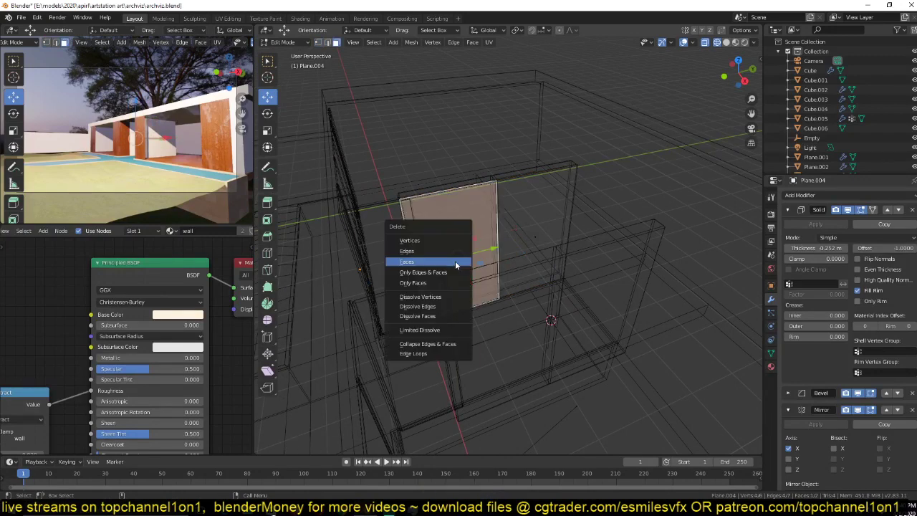
click(455, 263)
middle_drag(531, 230, 500, 275)
key(1)
alt+click(567, 227)
key(Tab)
key(ctrl+s)
Step: Move the point light to the outer end of the house interior and raise it along Z to just below the roof
key(KP_7)
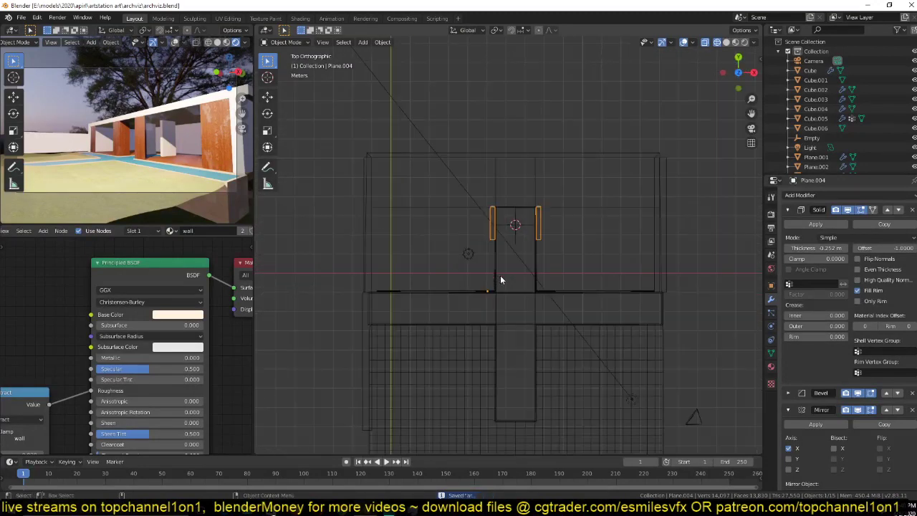
click(478, 262)
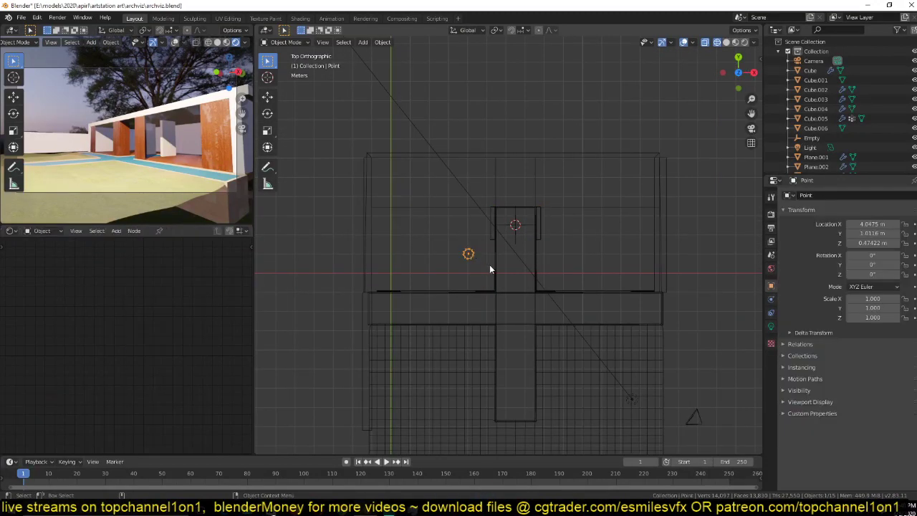
key(g)
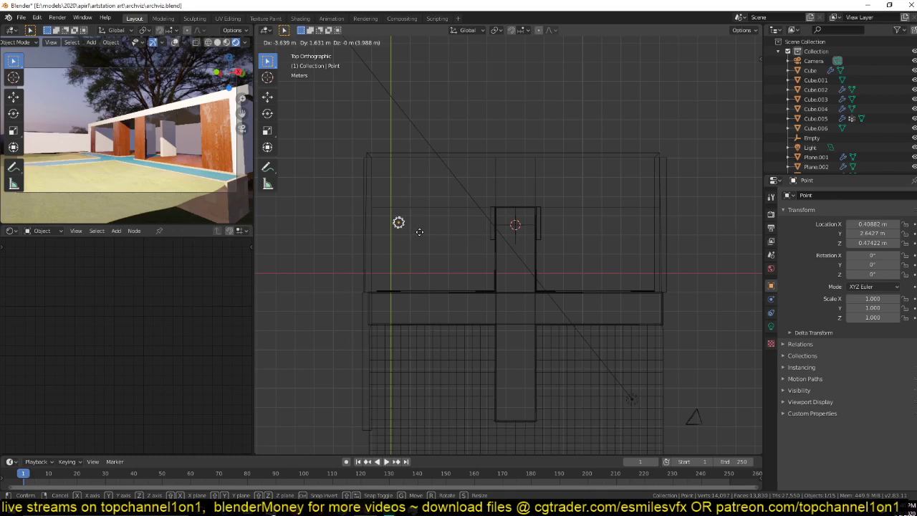
key(KP_1)
key(z)
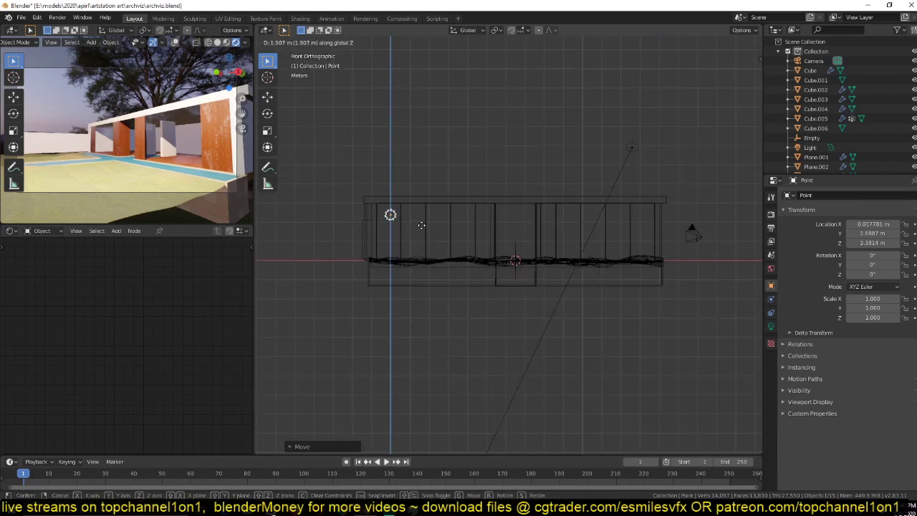
click(421, 225)
Step: Set the point light's power to 1000 W and its colour to warm orange, and save the file
click(771, 326)
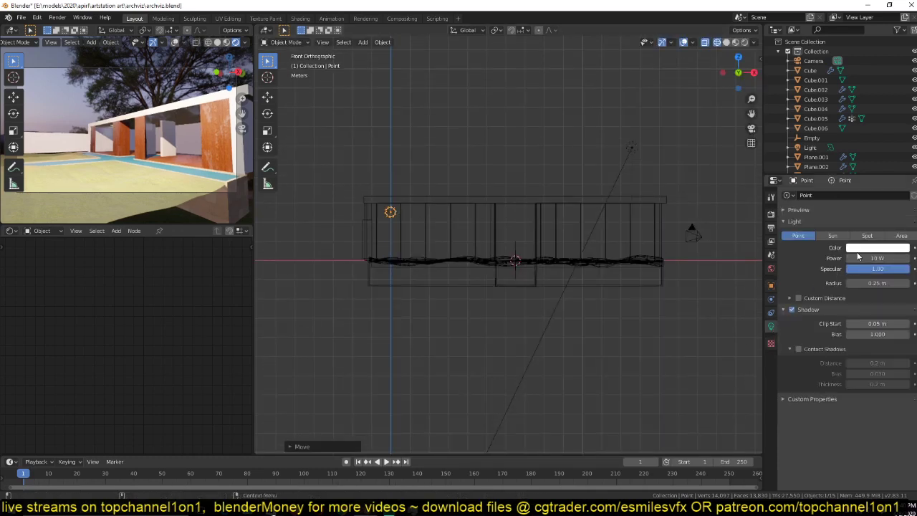
click(866, 258)
text(10)
key(Return)
click(860, 248)
drag(856, 163, 851, 172)
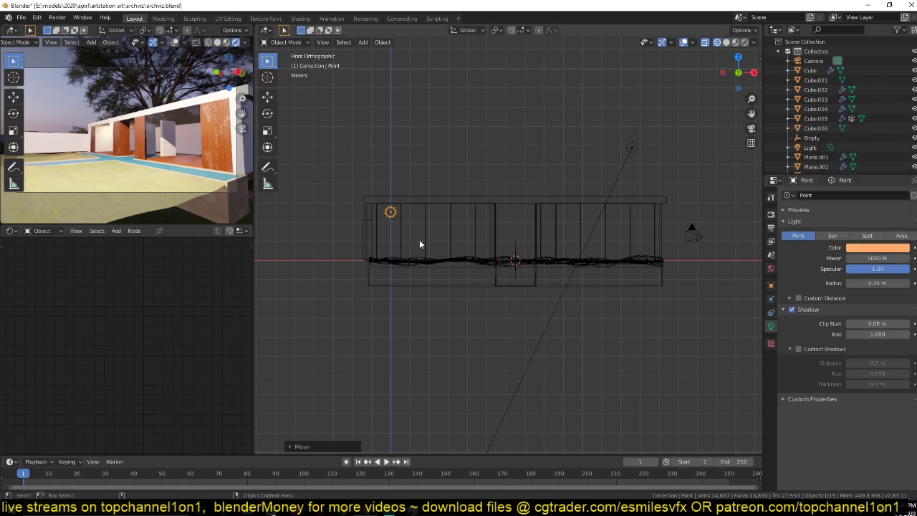
key(KP_7)
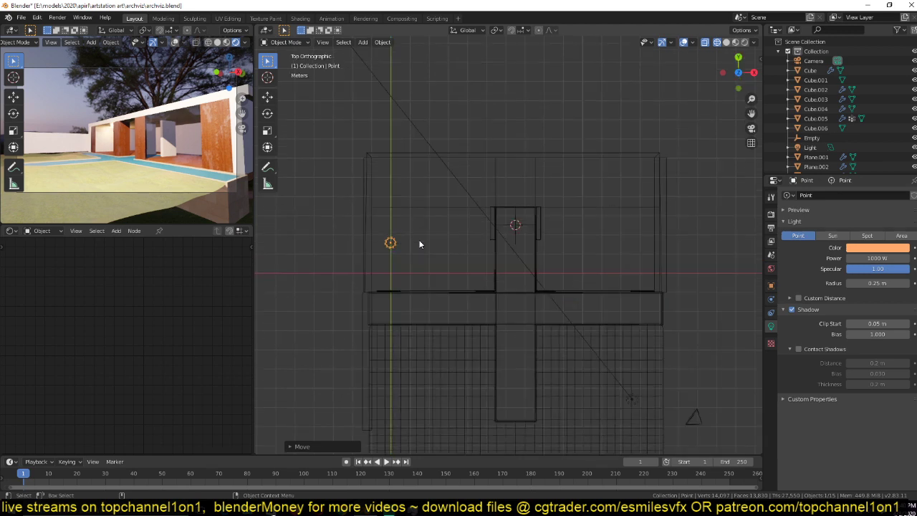
key(ctrl+s)
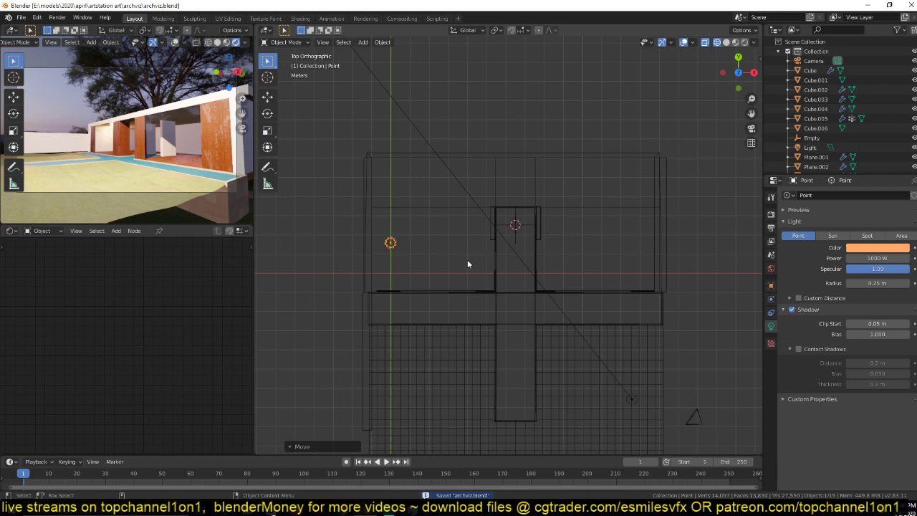
Step: Enable contact shadows and a power of 500 W on the point light, and move it closer to the house front
click(798, 349)
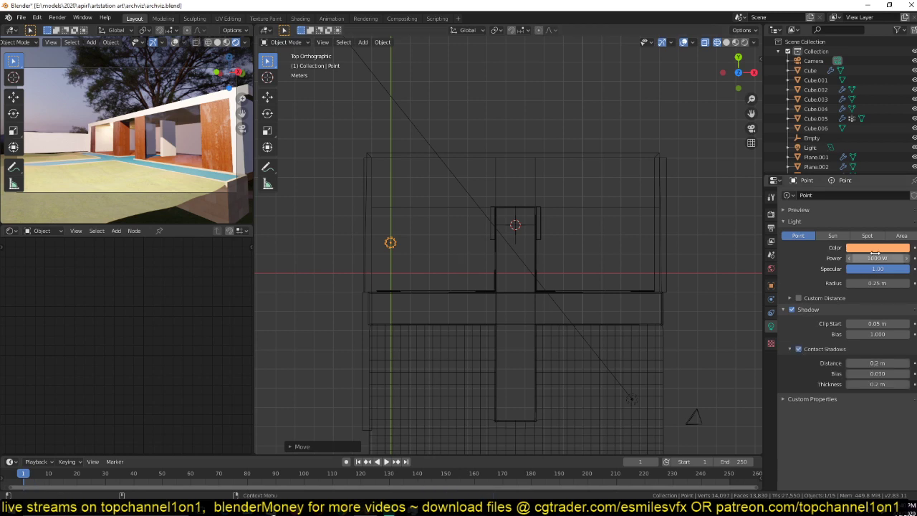
shift+middle_drag(600, 299, 611, 332)
key(g)
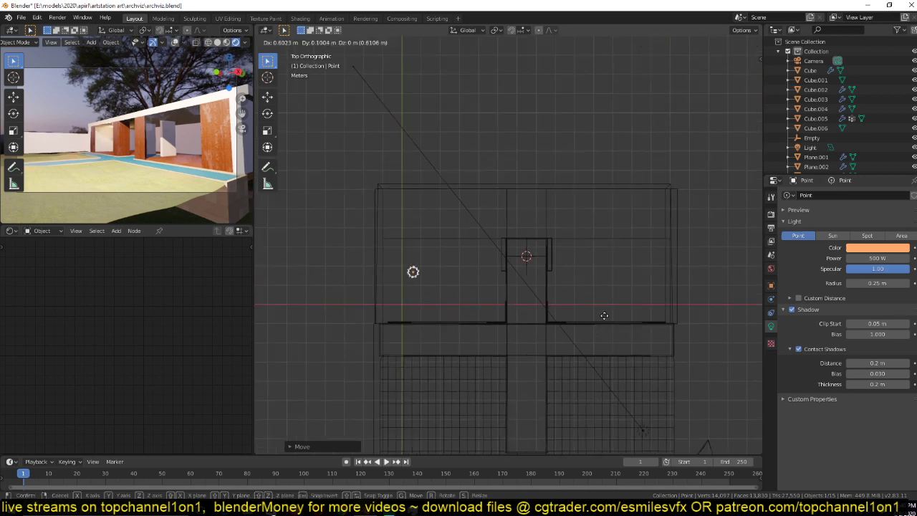
click(556, 331)
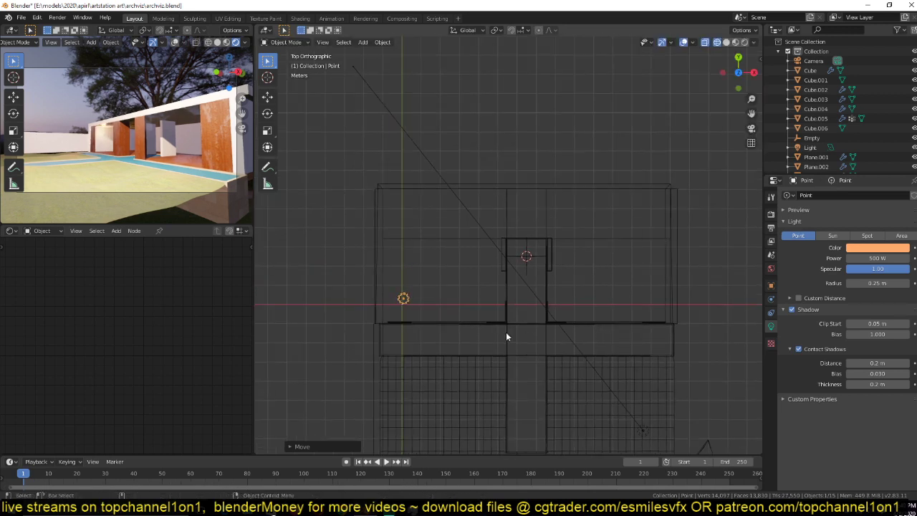
Step: Lower the point light slightly along Z and set its radius to 0.13 m
key(KP_1)
key(g)
key(z)
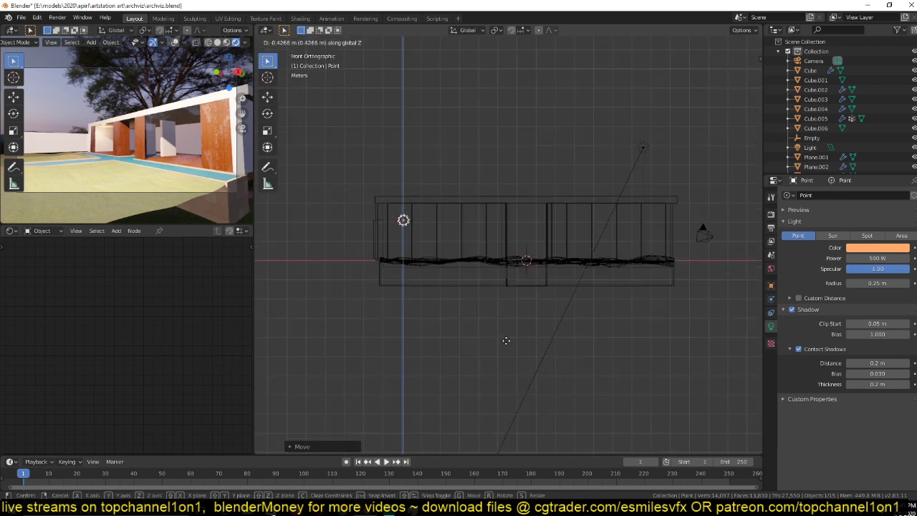
click(506, 338)
mouse_move(867, 283)
mouse_down()
mouse_move(897, 283)
mouse_move(863, 283)
mouse_up()
Step: Enable a custom distance of 2.9 m on the point light and set its power to 1000 W
key(KP_7)
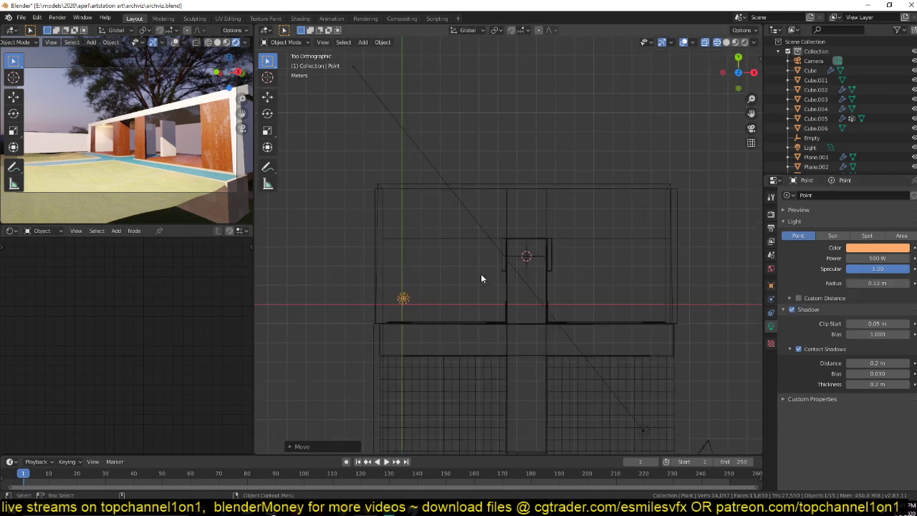
click(821, 299)
click(798, 298)
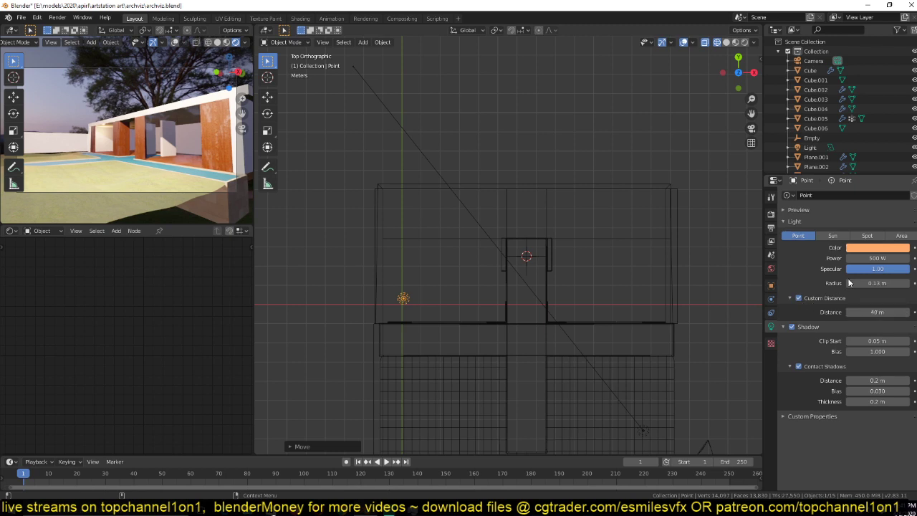
click(872, 312)
text(1)
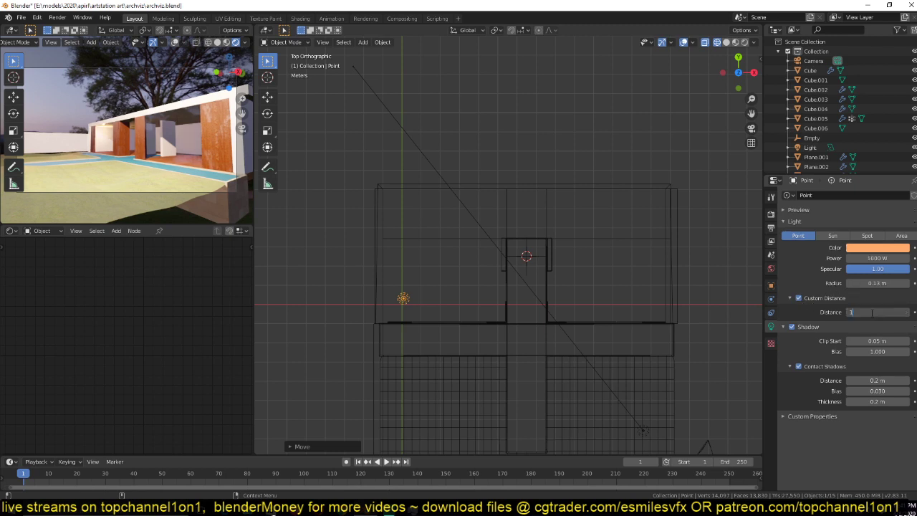
key(Return)
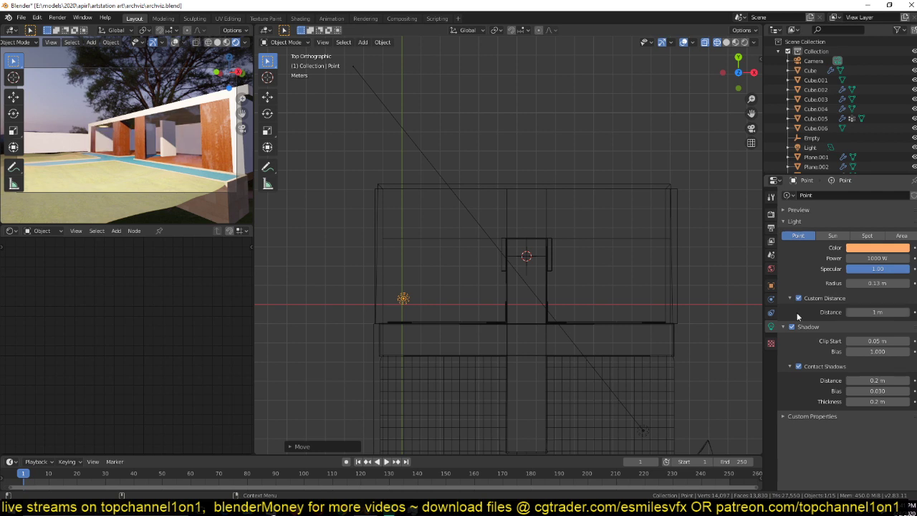
drag(864, 312, 893, 313)
Step: Make a linked duplicate of the point light about 3.8 m farther back along Y
shift+middle_drag(517, 318, 522, 340)
key(shift+d)
key(y)
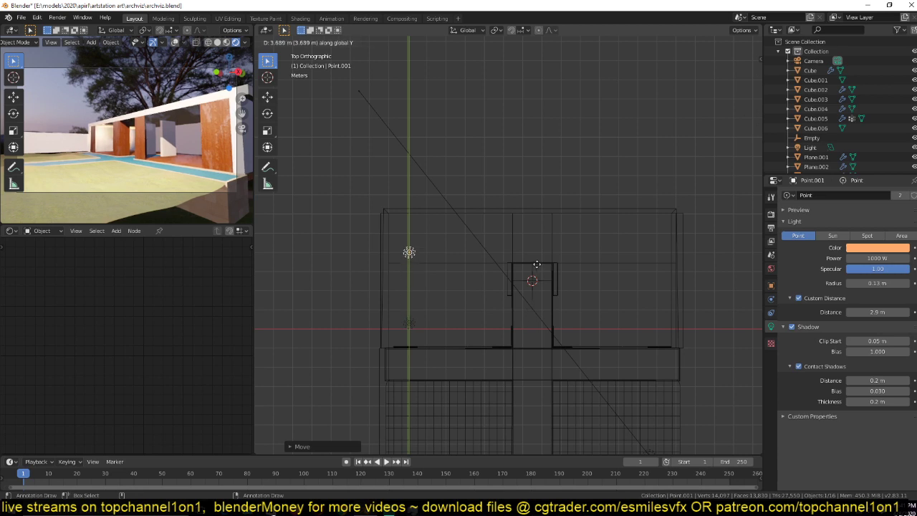
click(536, 261)
shift+click(420, 324)
key(shift+d)
right_click(420, 324)
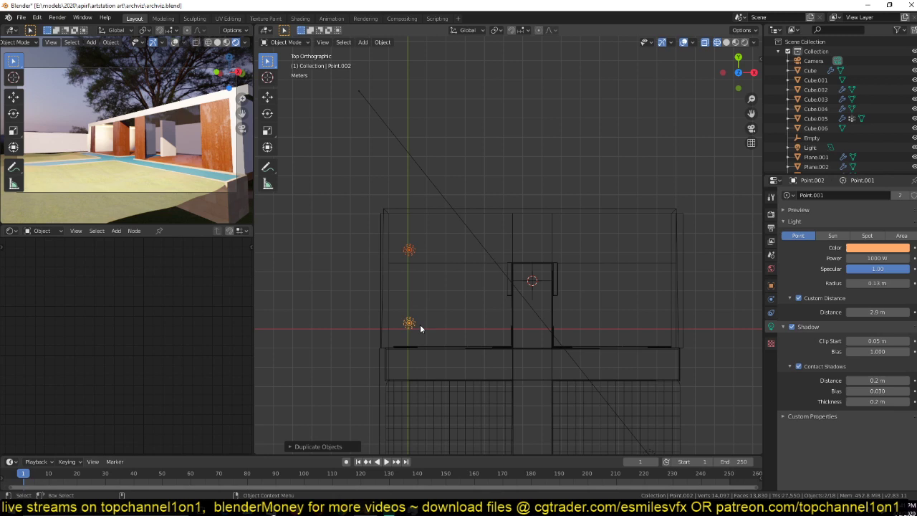
key(Delete)
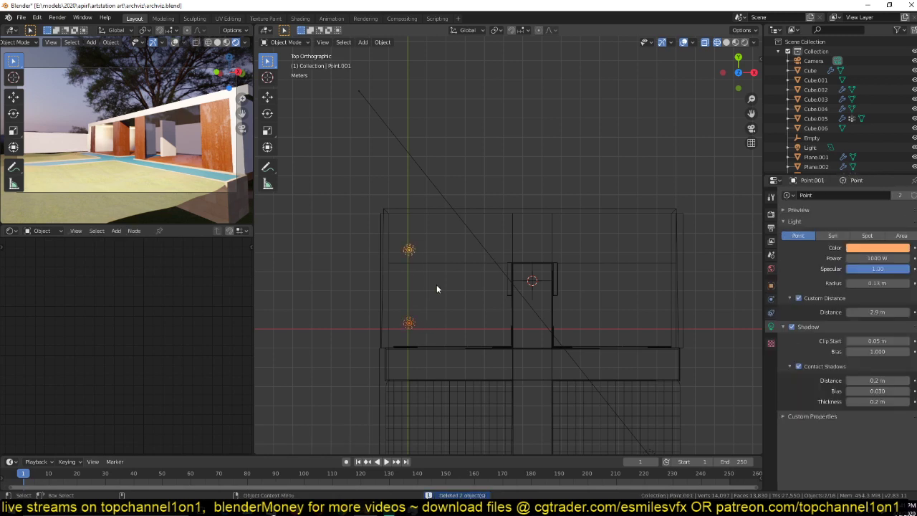
Step: Create three linked duplicates of the light pair along X, spreading four pairs across both sides of the entrance, and deselect everything
key(shift+d)
key(x)
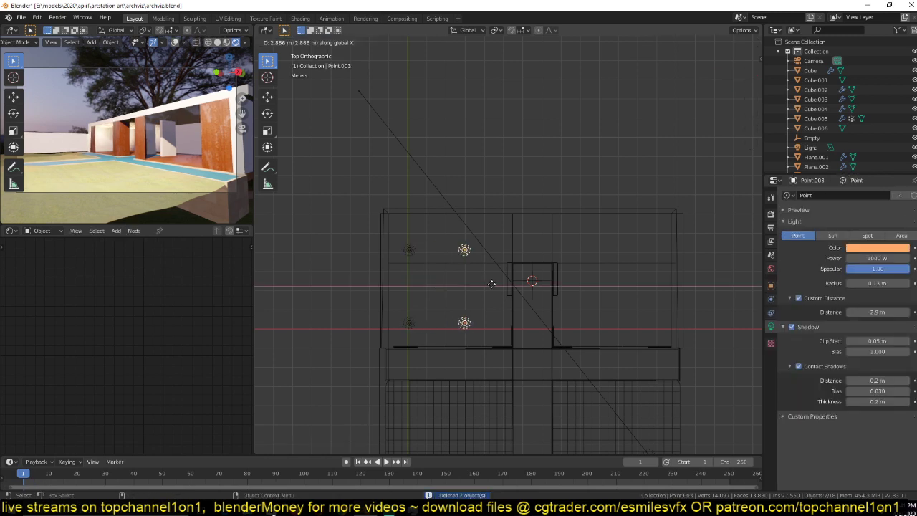
click(503, 281)
key(alt+d)
key(x)
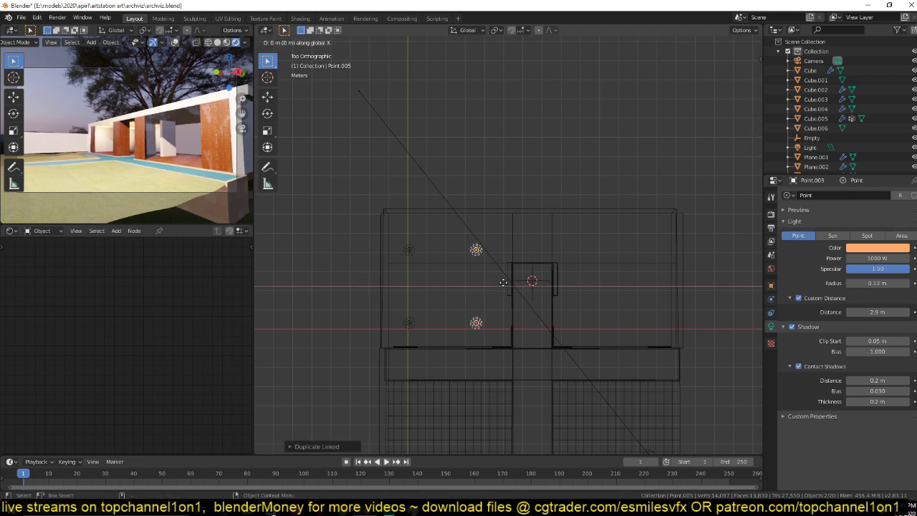
click(602, 290)
key(alt+d)
key(x)
click(661, 292)
key(alt+a)
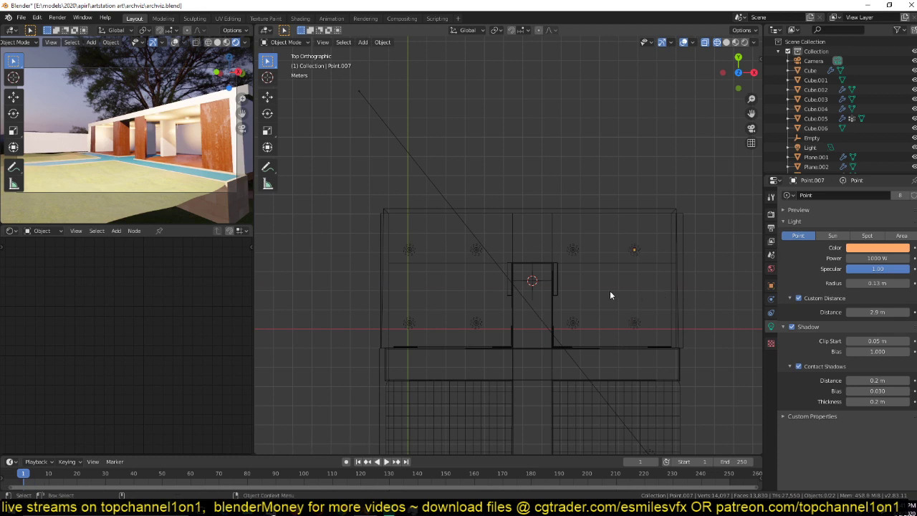
scroll(610, 295, down, 2)
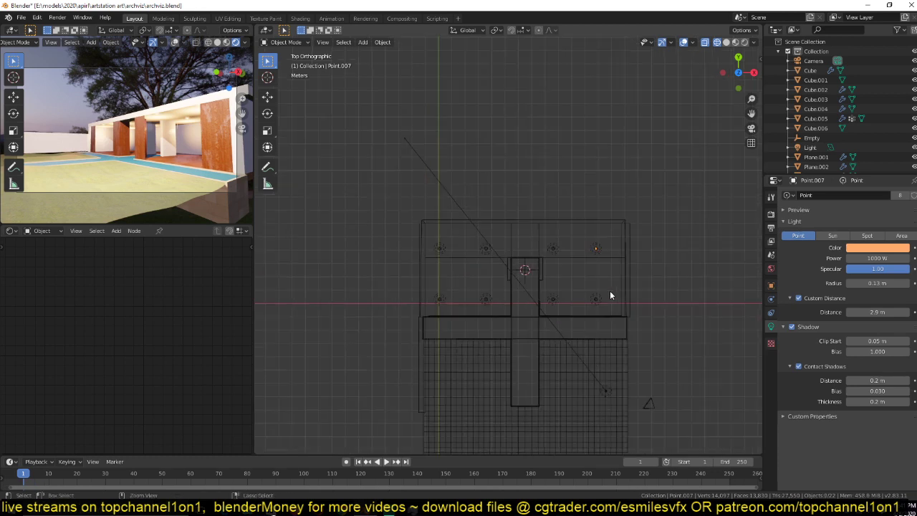
Step: Switch the node editor to the world's nodes, rotate the environment mapping to 177° on Z, and save the file
click(38, 230)
click(35, 249)
key(ctrl+s)
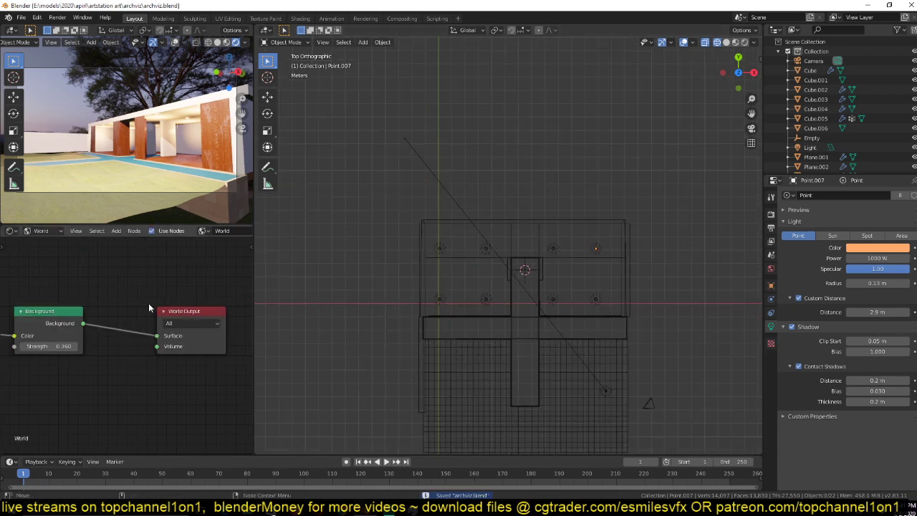
middle_drag(15, 317, 354, 261)
drag(128, 369, 202, 368)
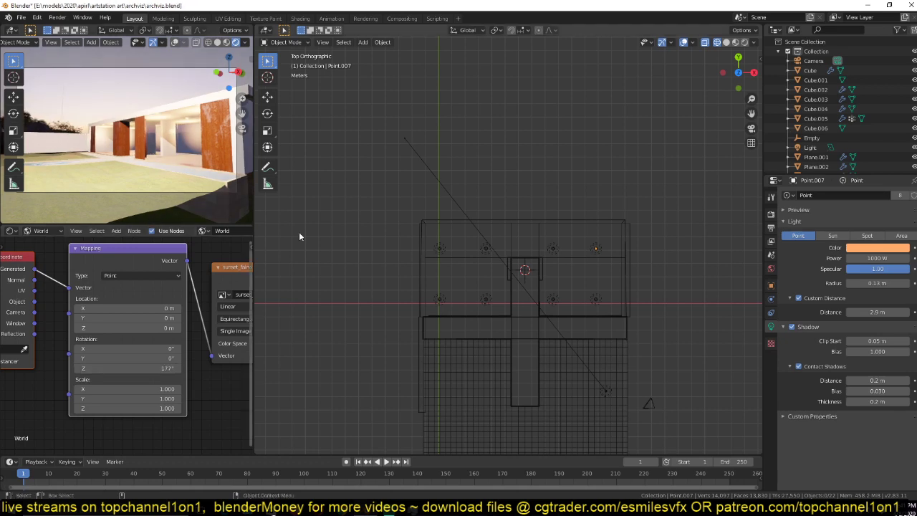
key(ctrl+s)
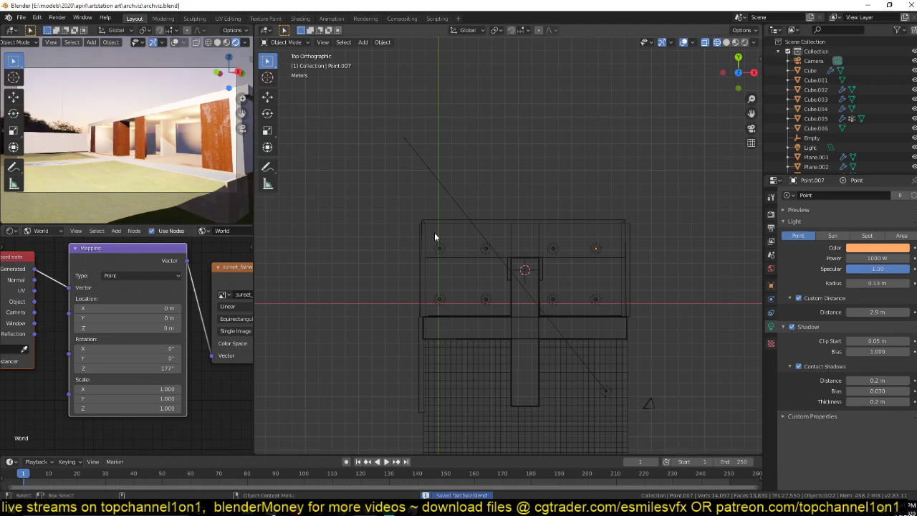
Step: Lower the world background strength to 0.21, reduce it further to 0.040, and save the file
scroll(434, 236, down, 3)
click(565, 330)
click(874, 258)
click(782, 285)
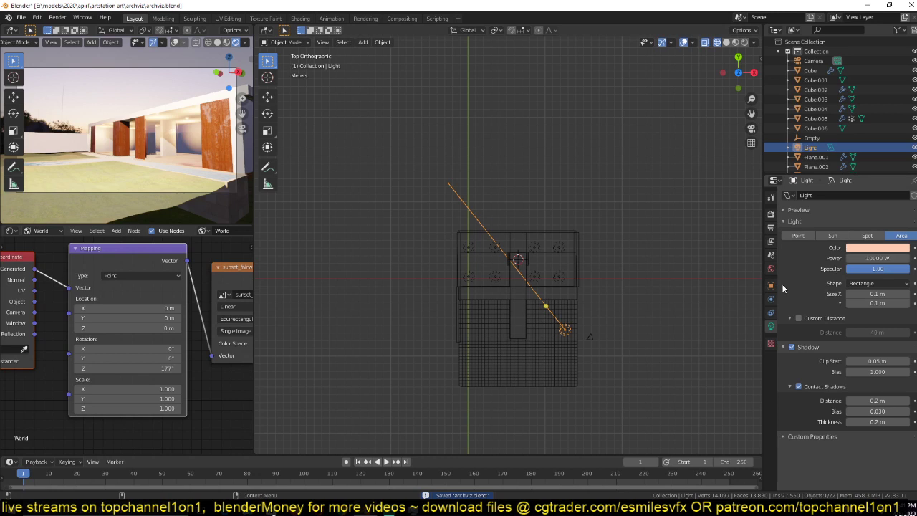
click(771, 268)
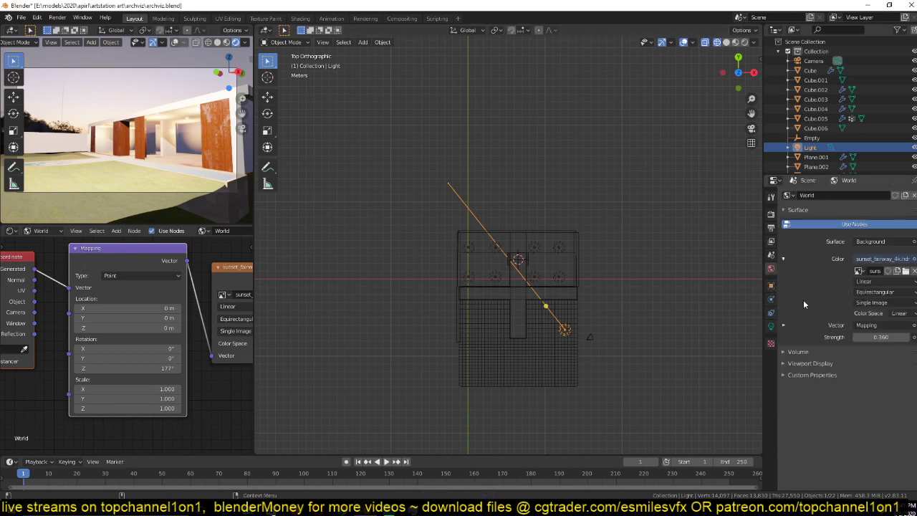
click(892, 338)
text(0.21)
key(Return)
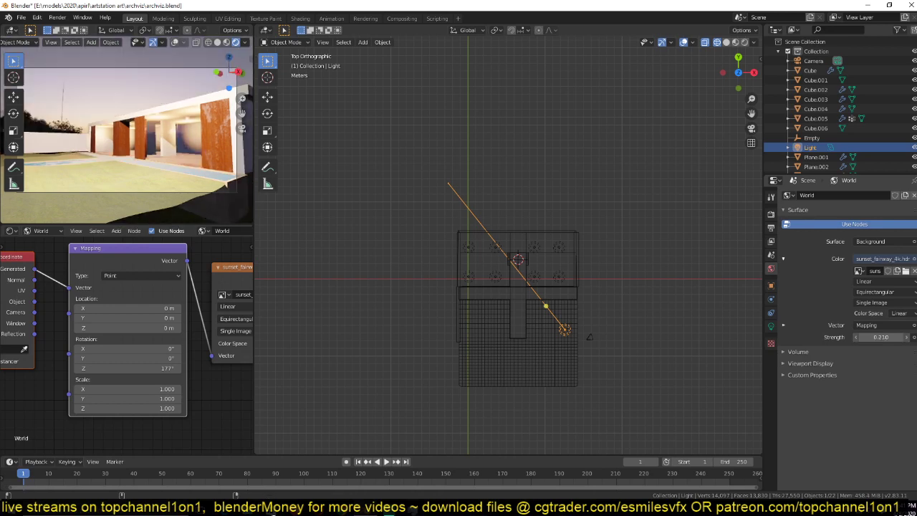
mouse_move(889, 337)
mouse_down()
mouse_move(867, 337)
mouse_move(875, 337)
mouse_up()
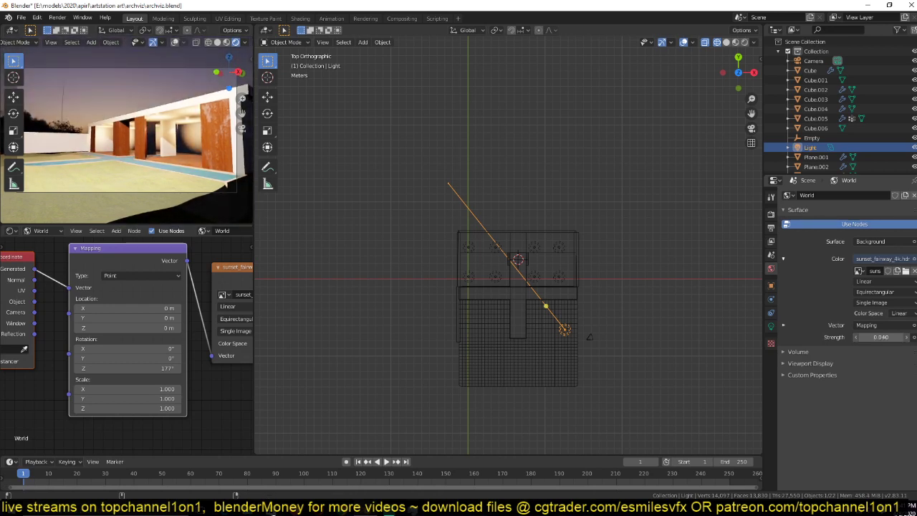
key(ctrl+s)
Step: Enable a custom distance of 1 m on the outdoor area light and save the file
click(771, 326)
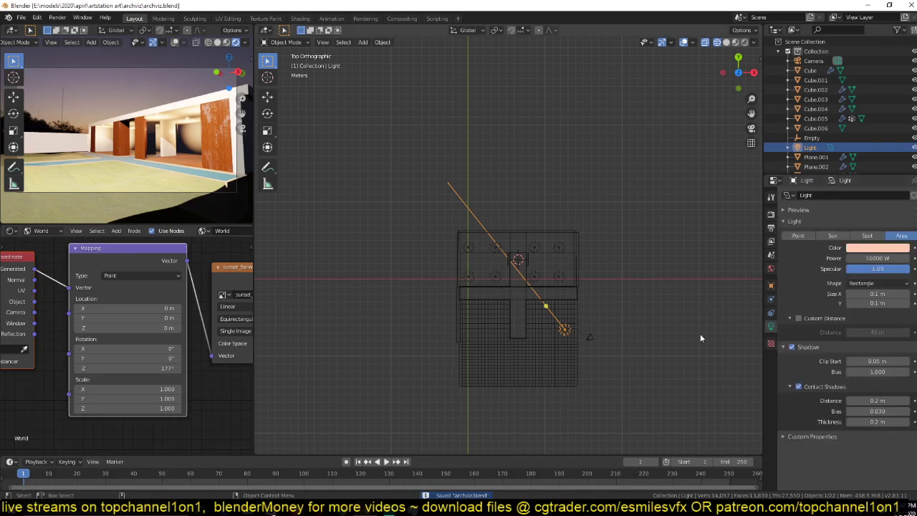
double_click(878, 258)
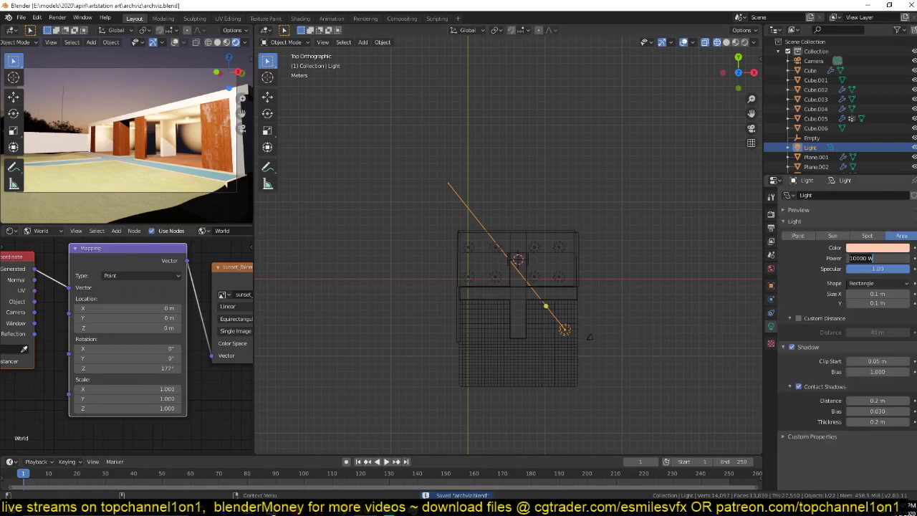
key(Return)
click(799, 318)
double_click(874, 332)
text(1)
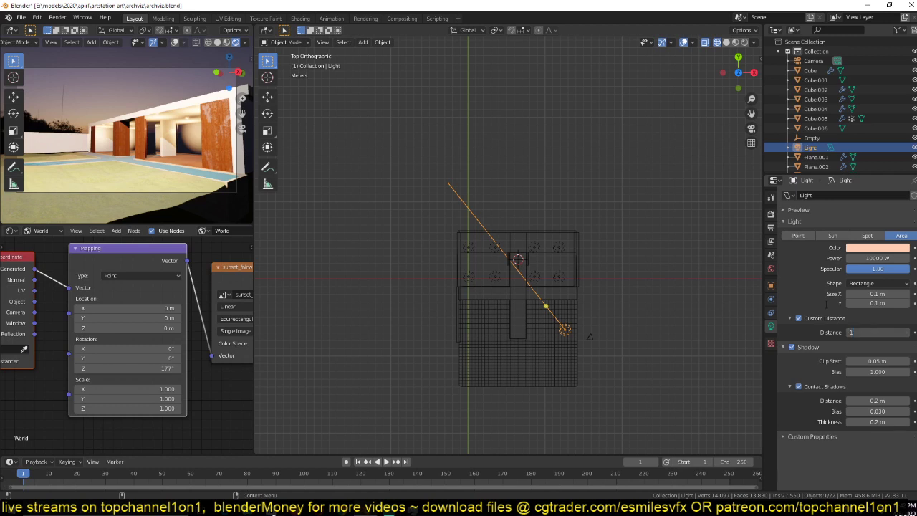
key(Return)
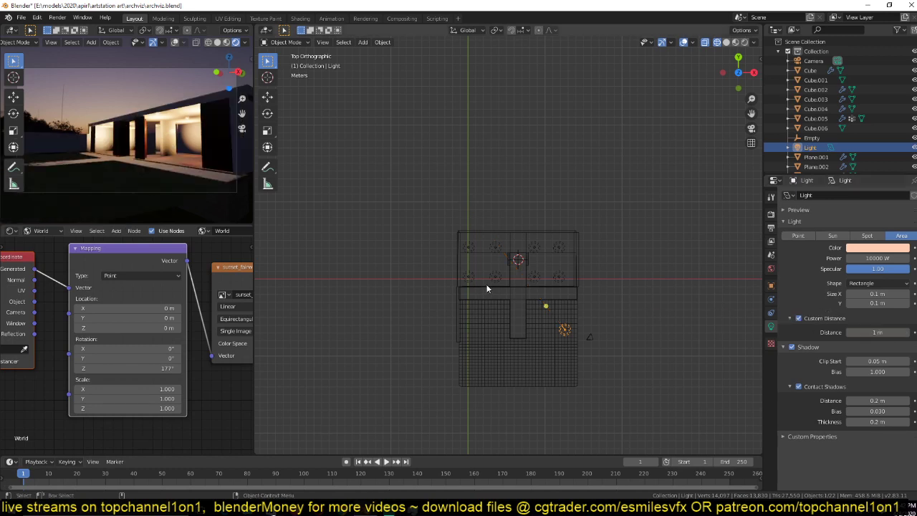
key(ctrl+s)
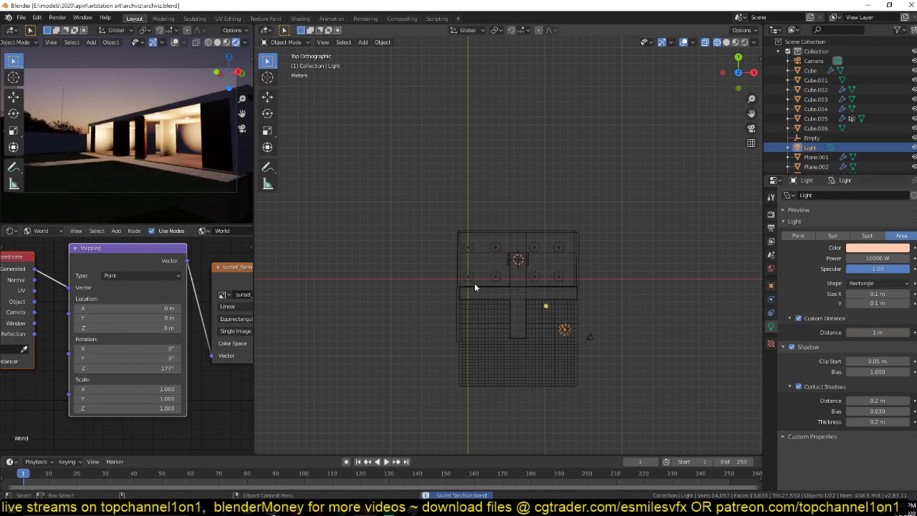
Step: Increase the custom distance of the linked interior point lights to 4.4 m and save the file
scroll(474, 283, up, 4)
click(562, 310)
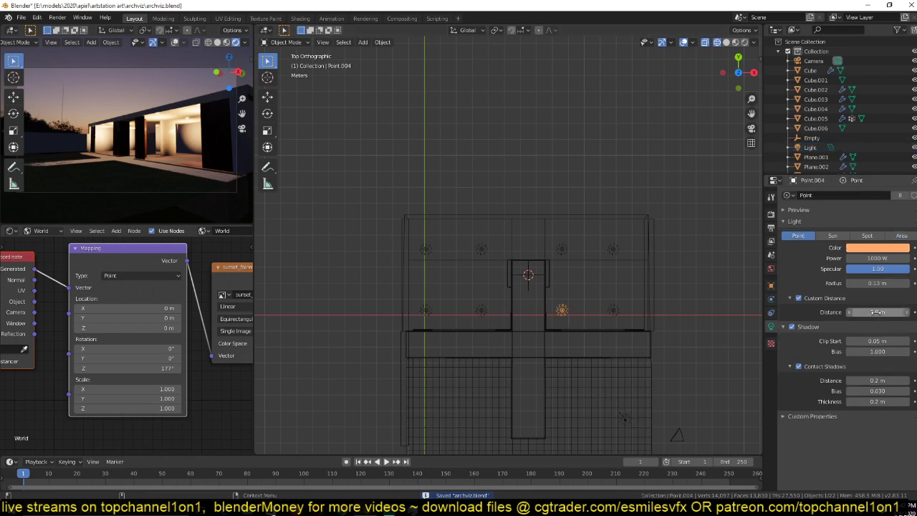
drag(876, 312, 896, 312)
shift+middle_drag(591, 302, 566, 304)
key(ctrl+s)
Step: Add an irradiance volume and scale it up, stretching it about 2.22 times along X to fit the house footprint, then save
key(shift+a)
mouse_move(465, 273)
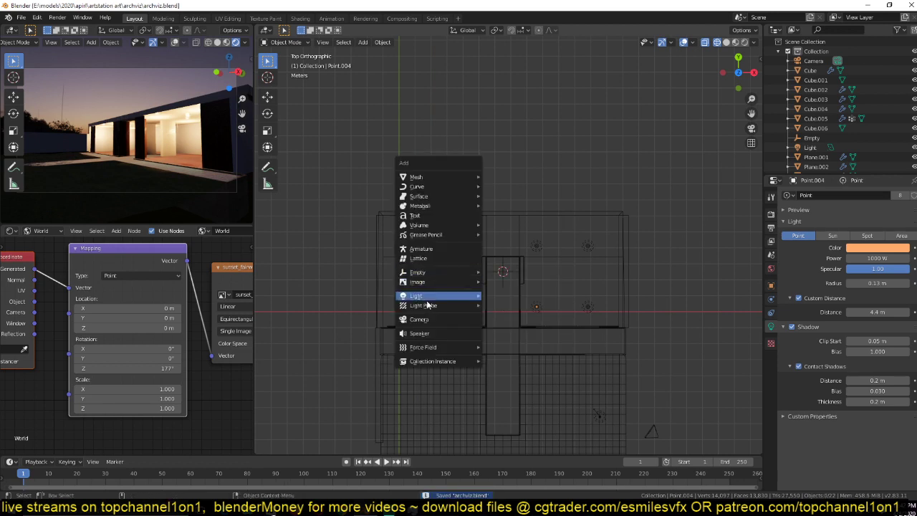
mouse_move(430, 306)
click(545, 327)
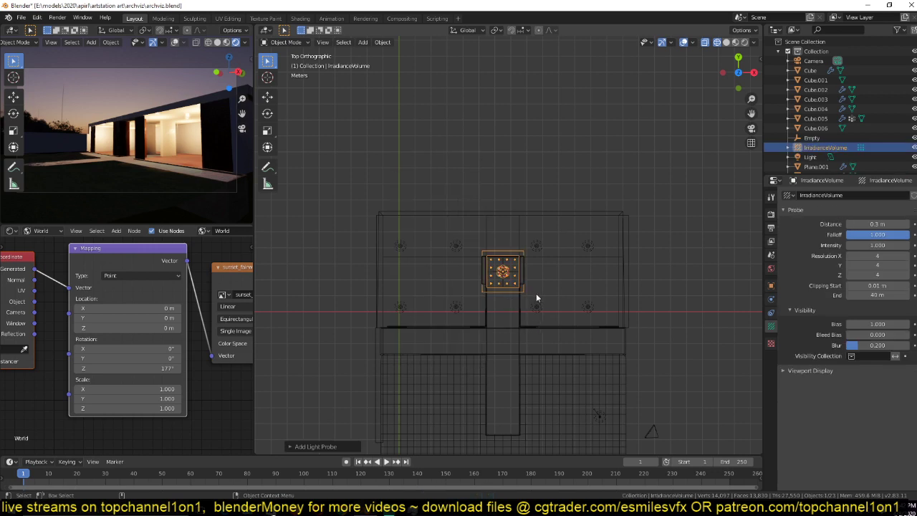
key(s)
key(x)
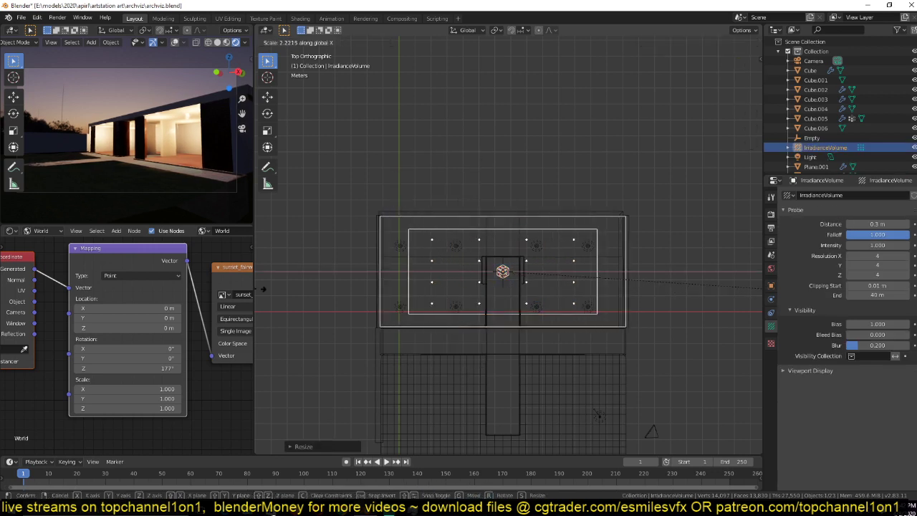
click(389, 266)
key(ctrl+s)
Step: Raise the irradiance volume in front view, scale it along Z to fit the house height, and save the file
middle_drag(389, 266, 538, 201)
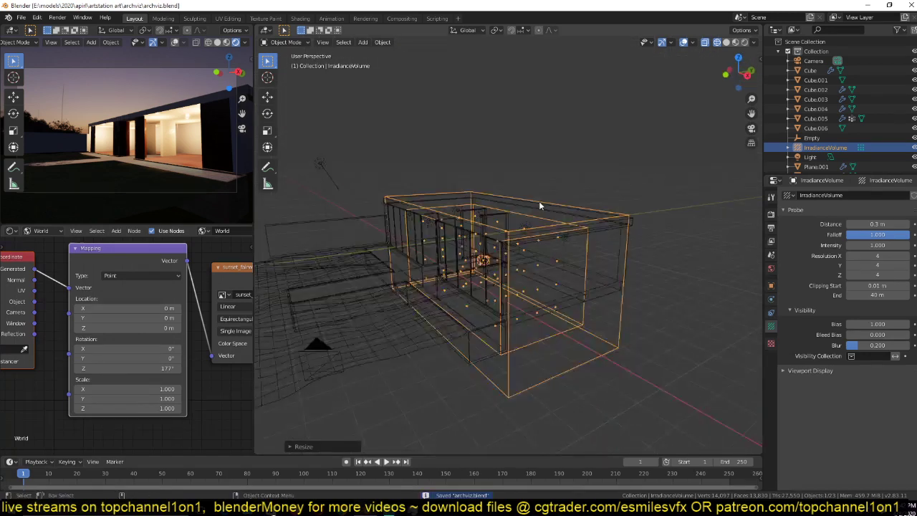
key(KP_1)
key(g)
click(537, 261)
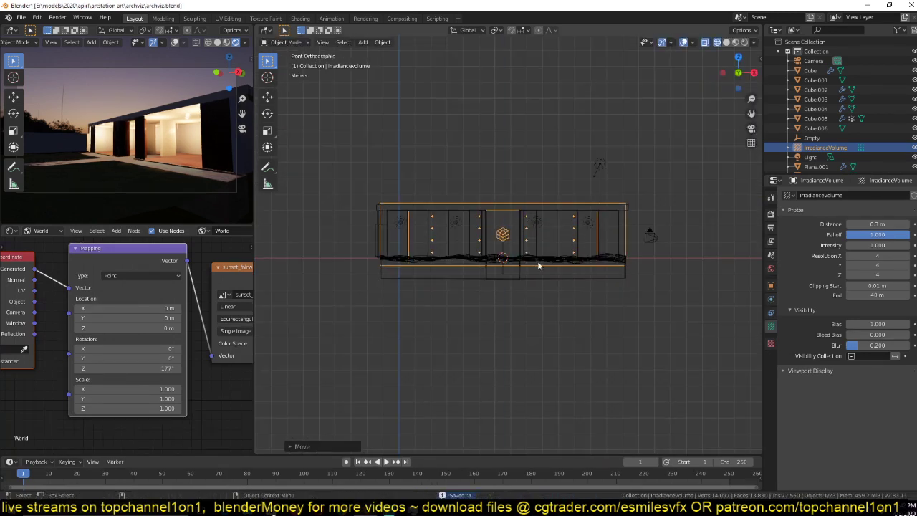
key(s)
key(z)
click(579, 303)
middle_drag(579, 303, 492, 324)
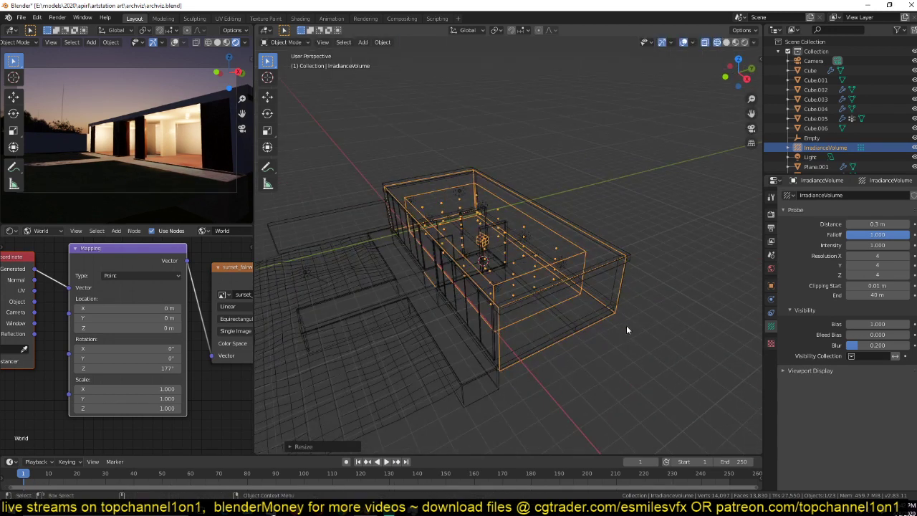
key(ctrl+s)
Step: Enable ambient occlusion in the Eevee render settings and start baking the indirect lighting
click(771, 213)
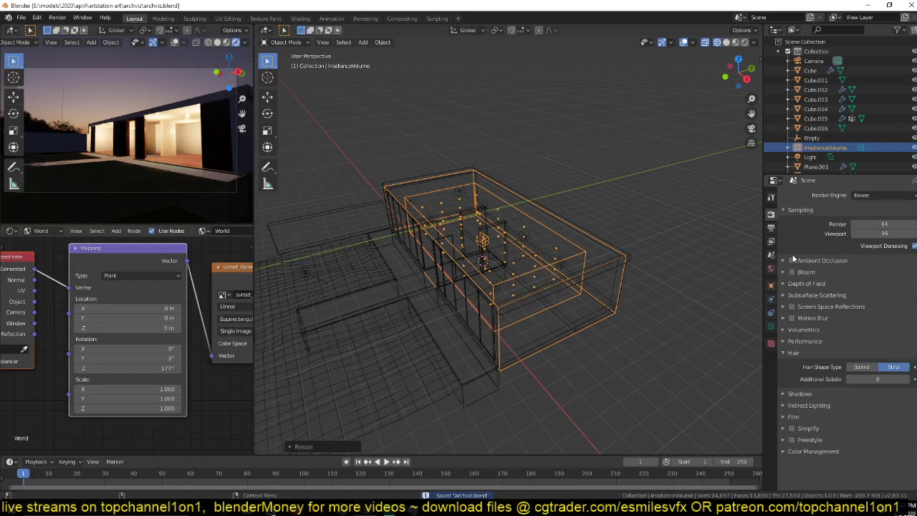
click(791, 260)
middle_drag(392, 290, 467, 323)
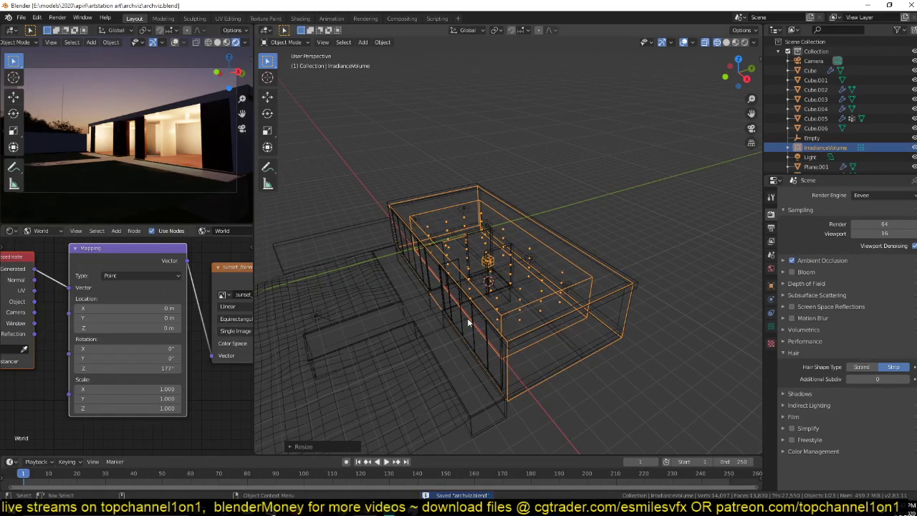
click(793, 353)
click(808, 376)
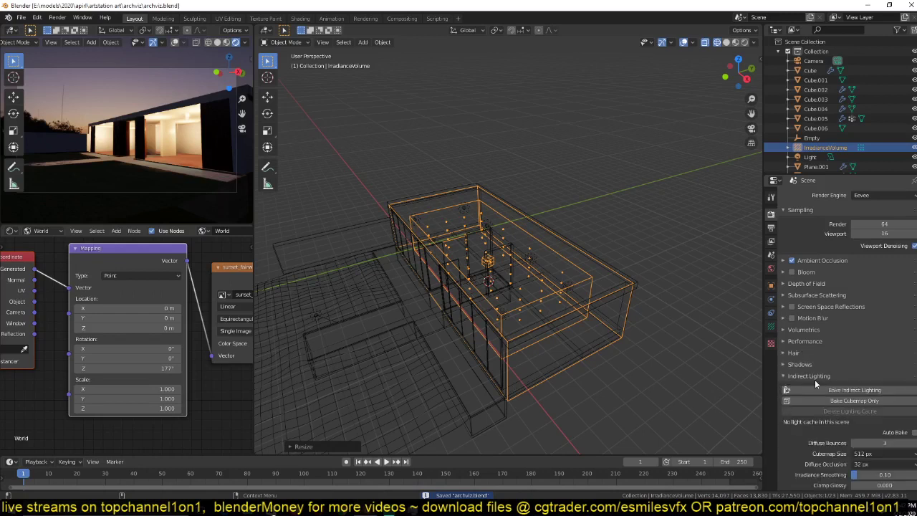
click(820, 390)
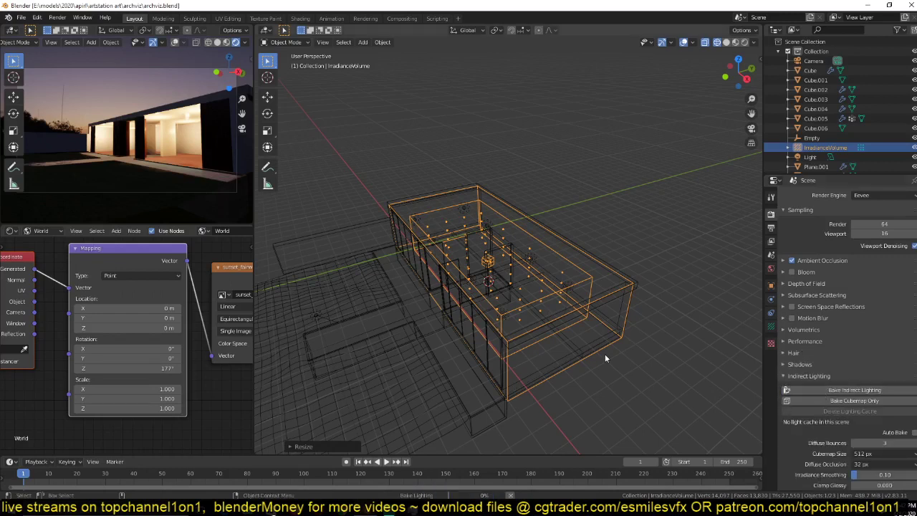